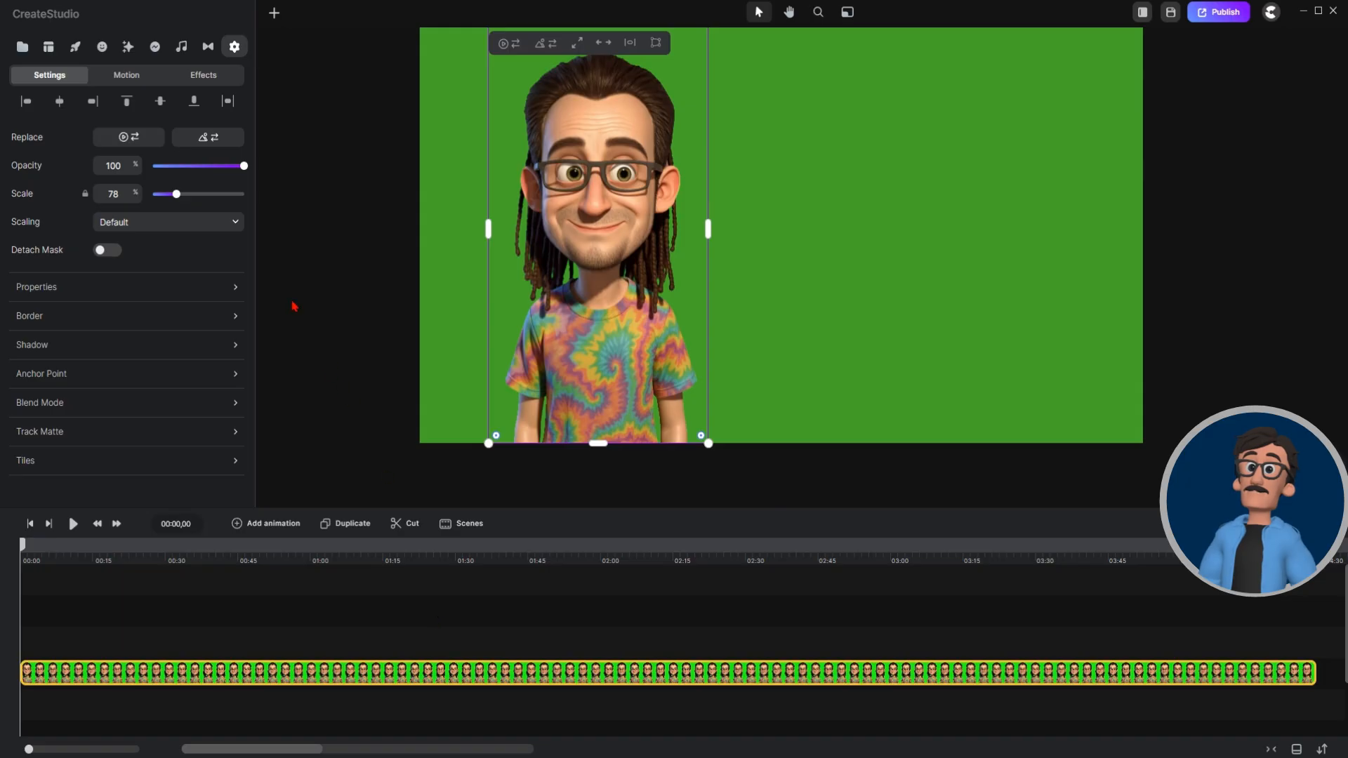
Duplicate the character clip and start a Pen tool path from the left-hand ear along the jawline and chin to the opposite ear.
left_click(353, 524)
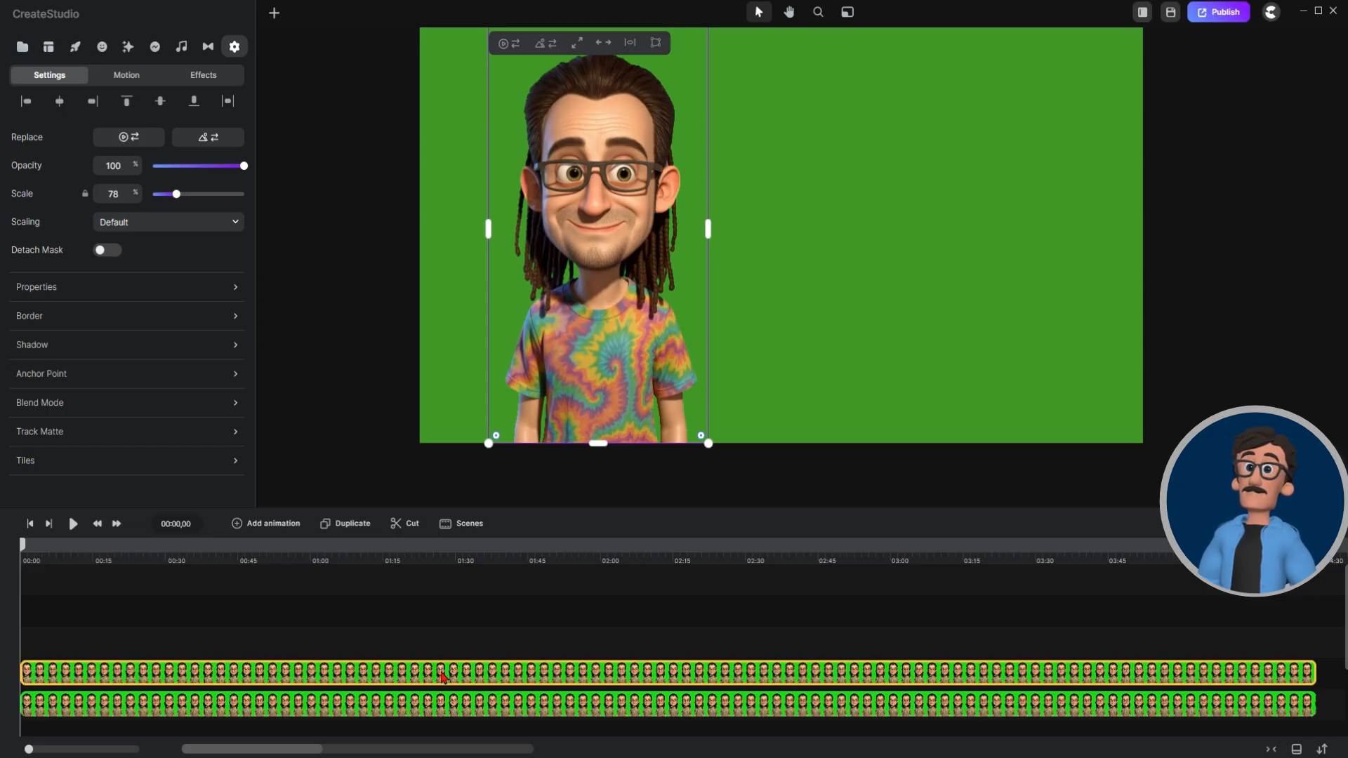
left_click(275, 15)
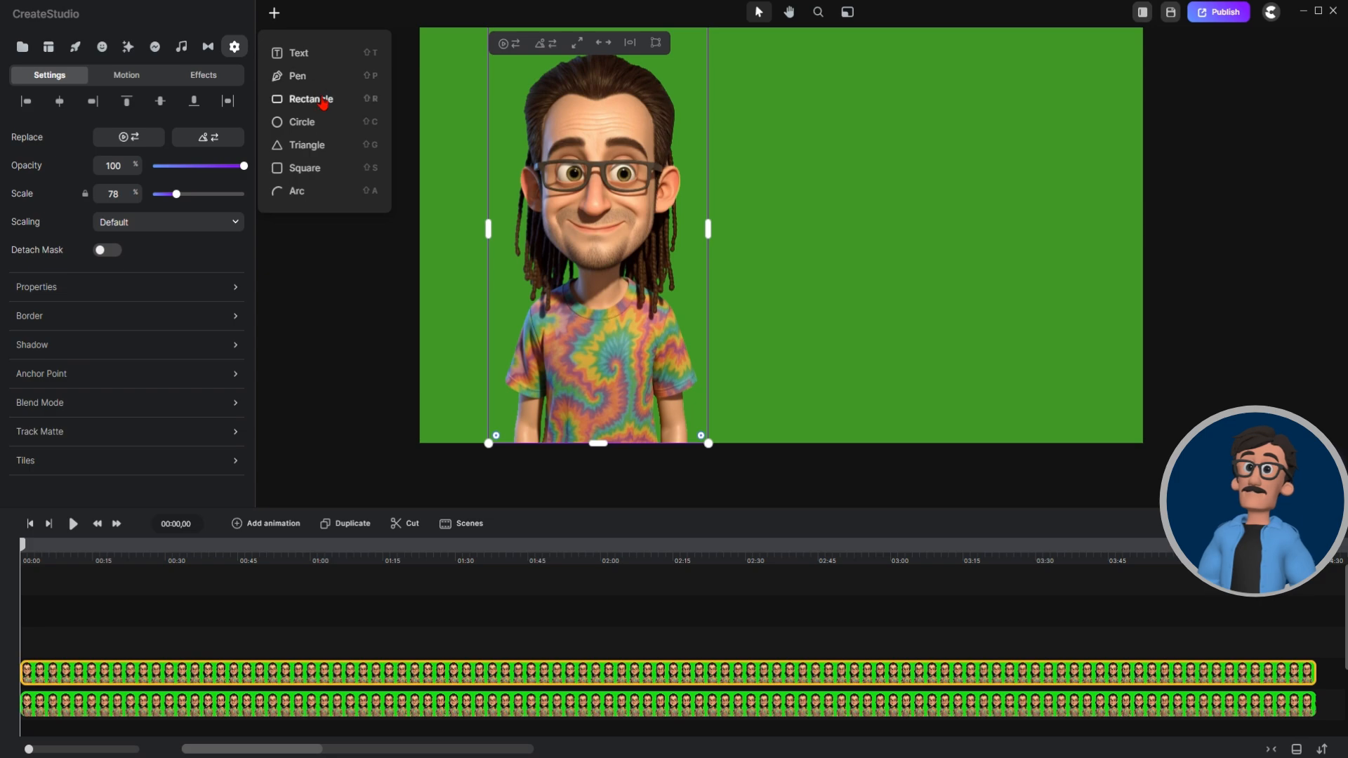
left_click(301, 80)
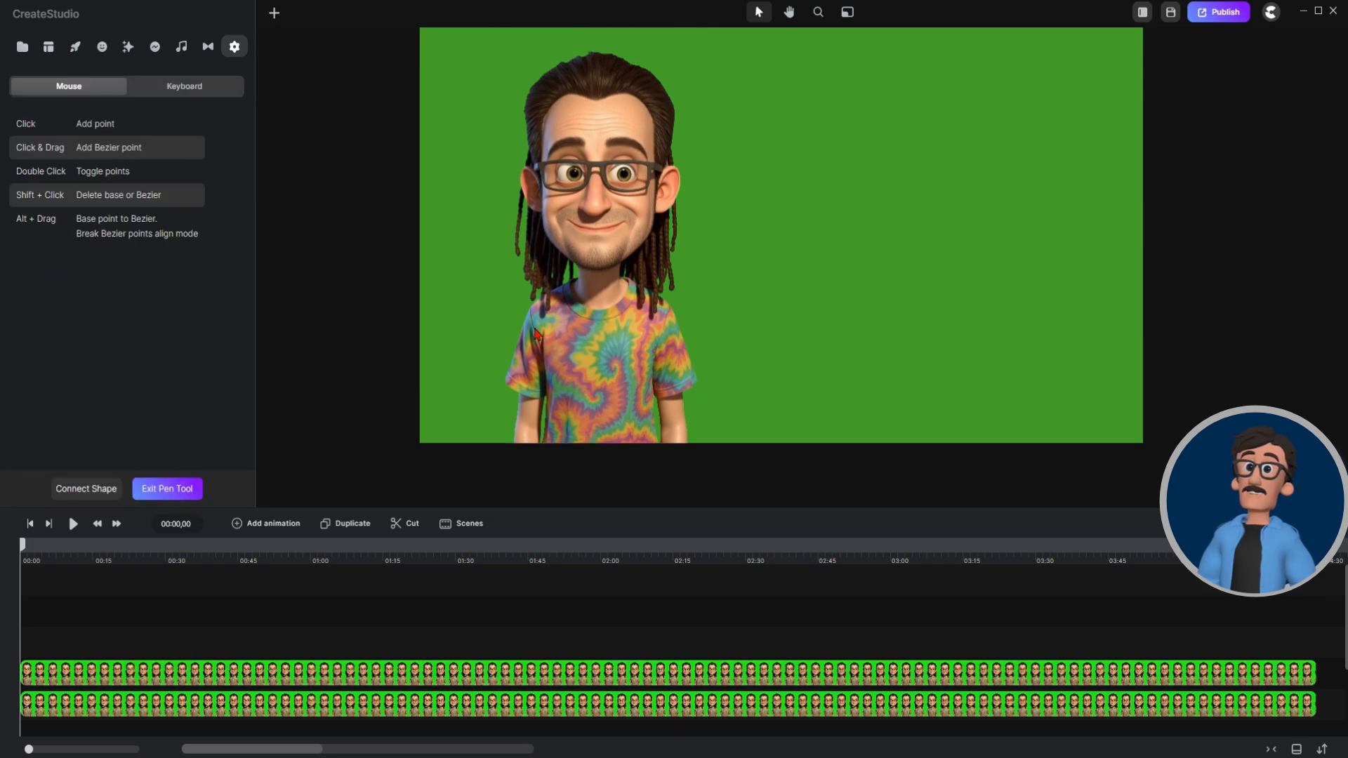
left_click(520, 186)
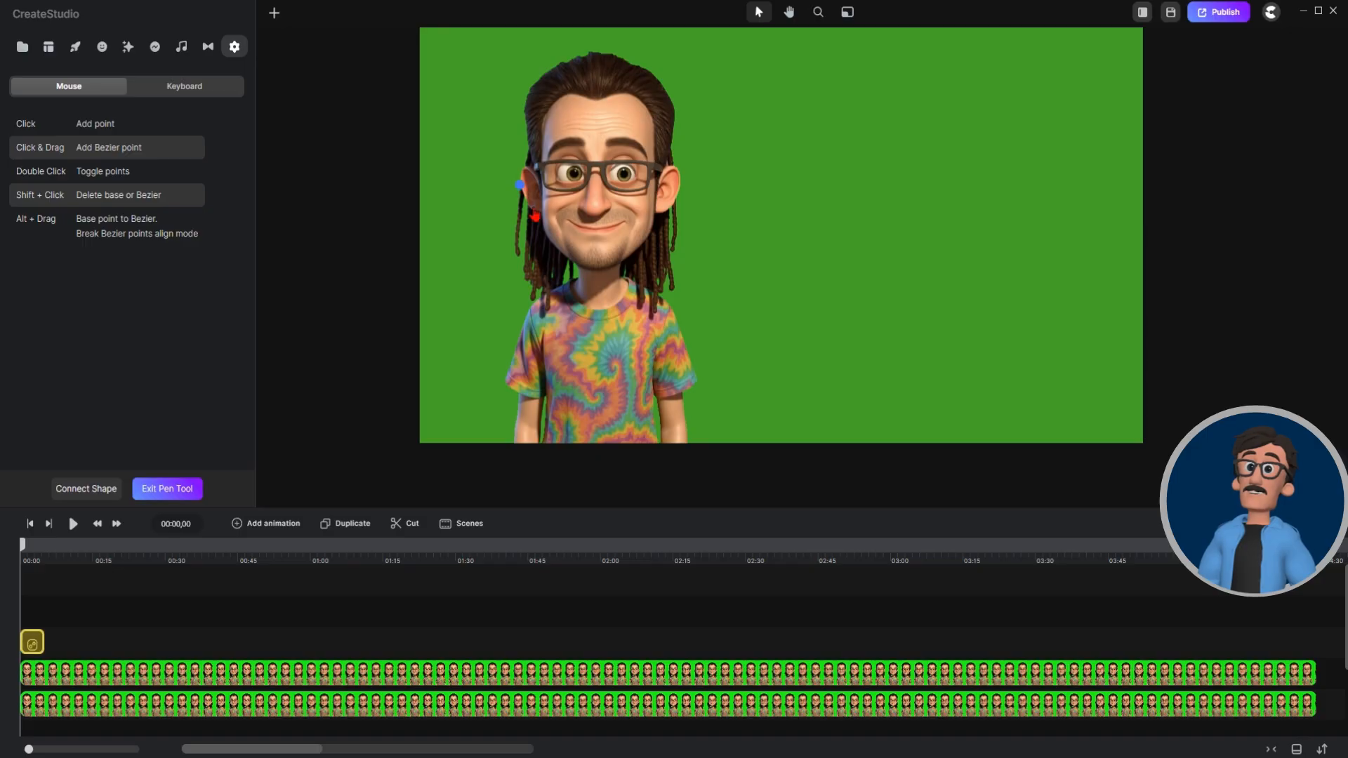
left_click(528, 206)
left_click(540, 212)
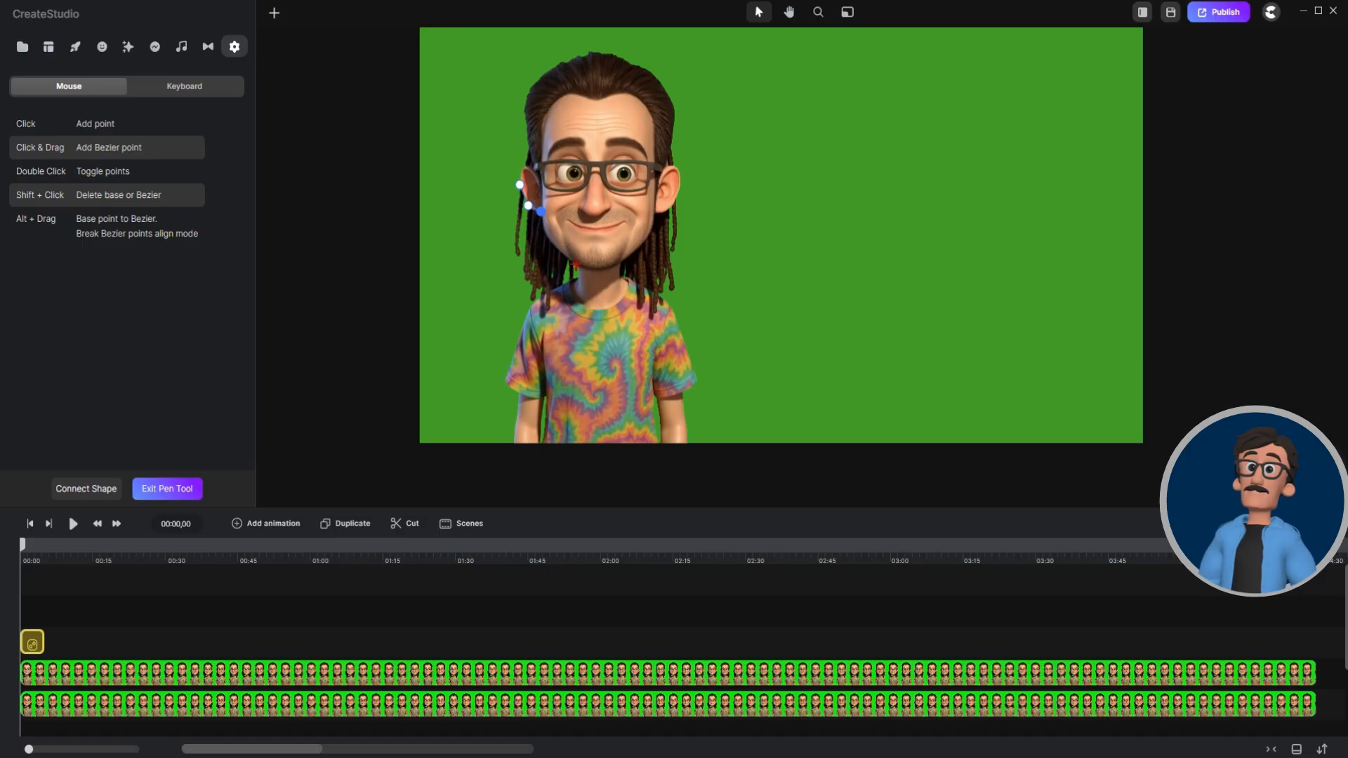
left_click(576, 264)
left_click(621, 259)
left_click(656, 214)
Continue the path around the right-hand dreadlocks, across the neck and around the left-hand dreadlocks, closing it at the starting point by the ear.
left_click_drag(678, 195, 691, 285)
left_click(646, 321)
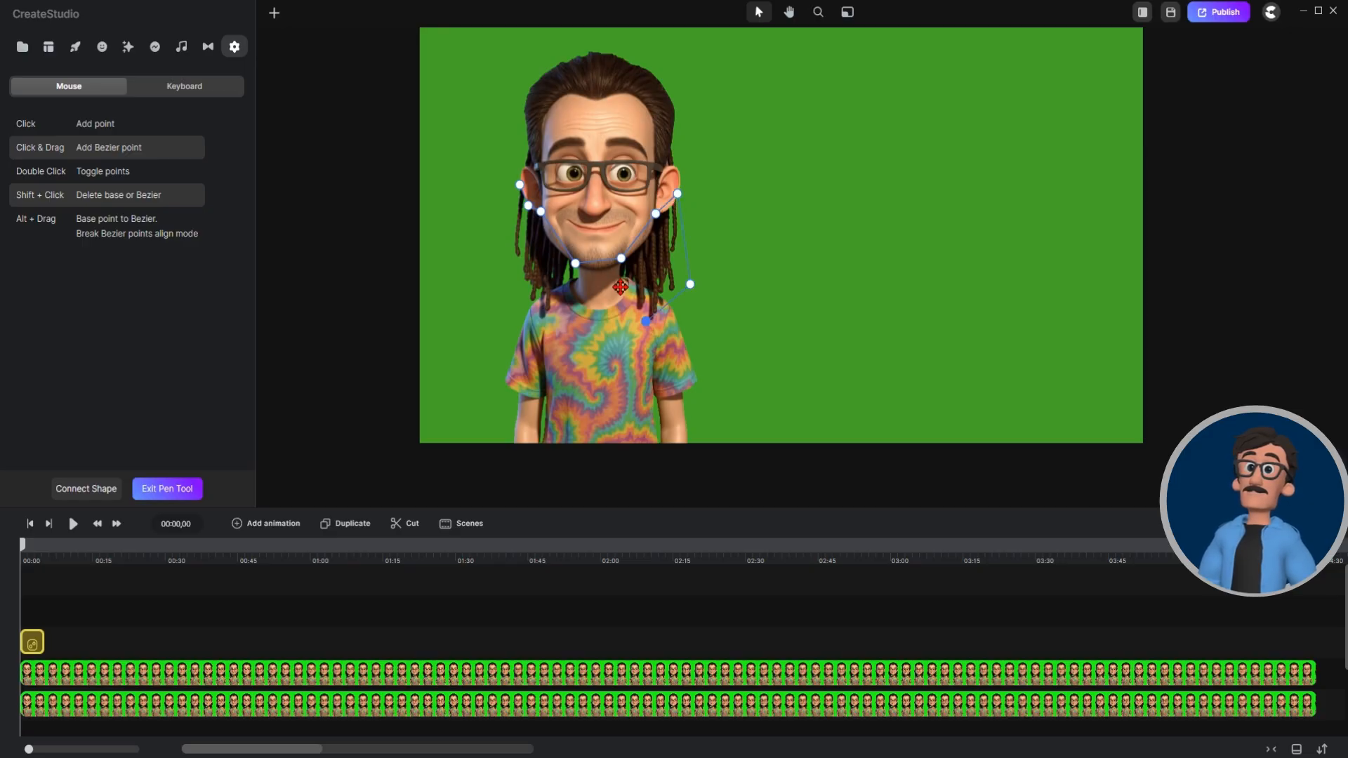
left_click(621, 287)
left_click(607, 281)
left_click(577, 279)
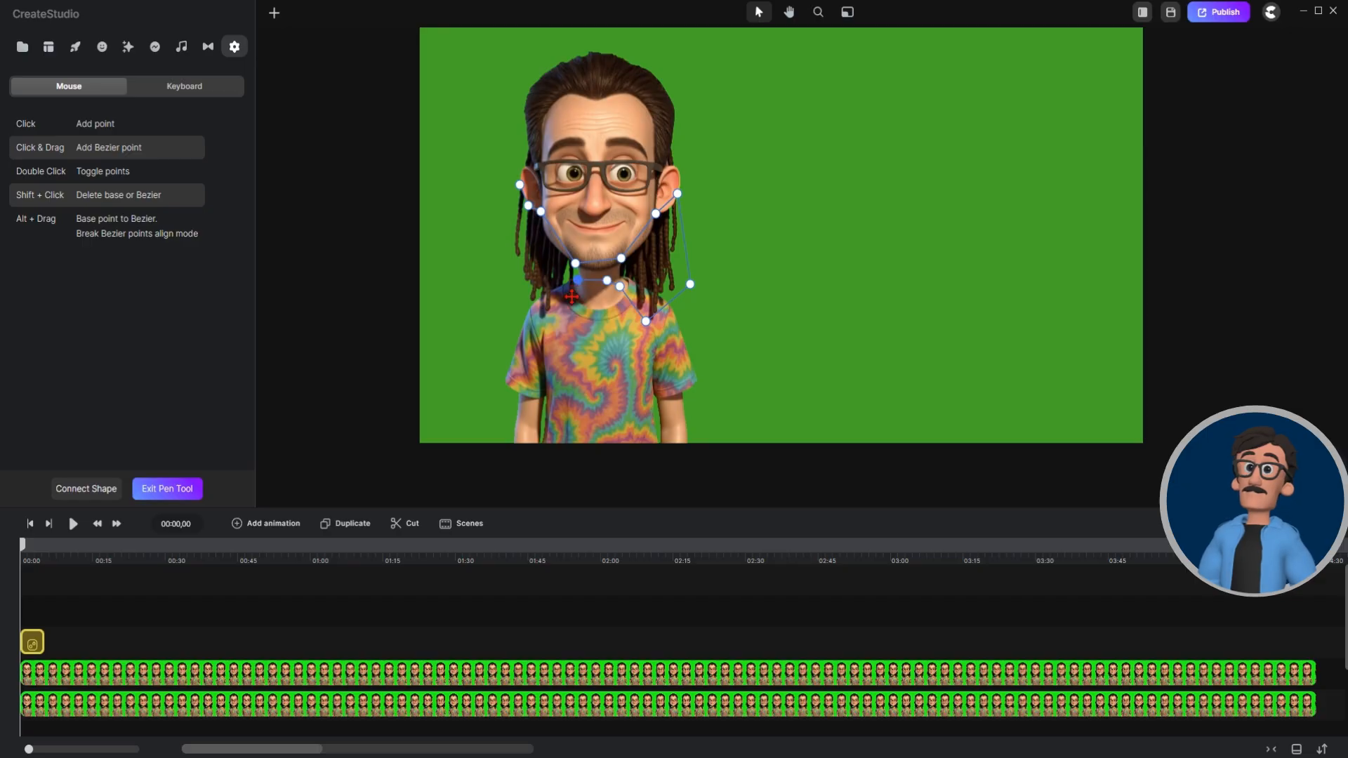
left_click(557, 313)
left_click(539, 325)
left_click(516, 289)
left_click(507, 236)
left_click(520, 185)
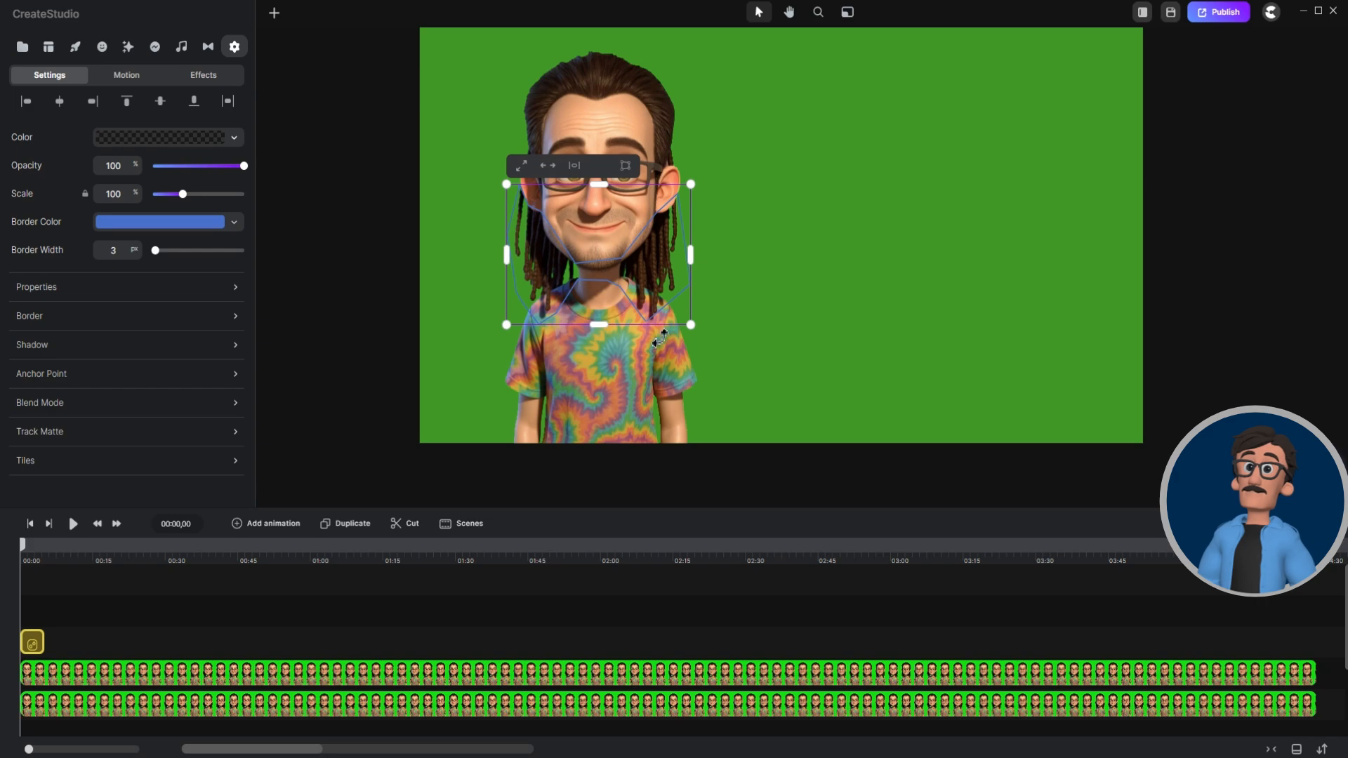
Reopen the path for point editing and curve its chin and both jaw segments to follow the face.
double_click(611, 268)
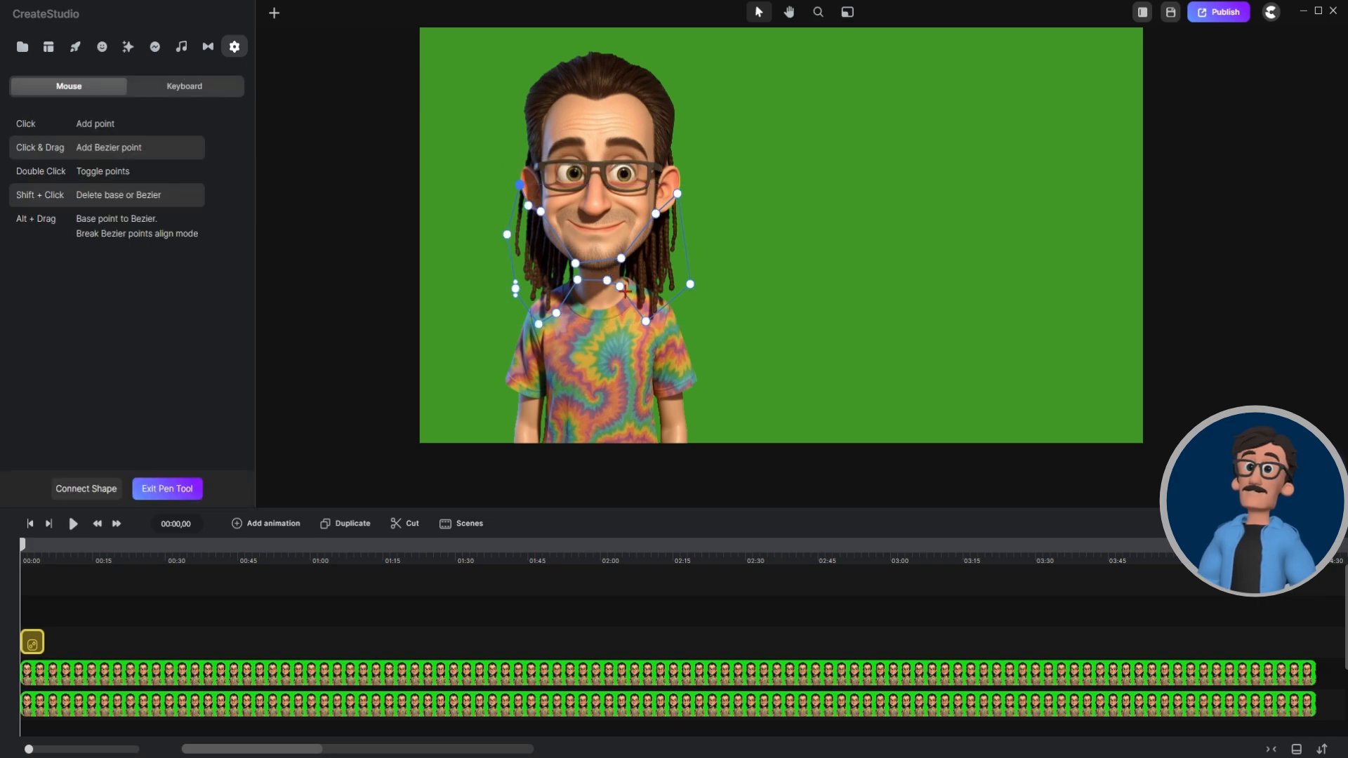
scroll(623, 288, "up", 5)
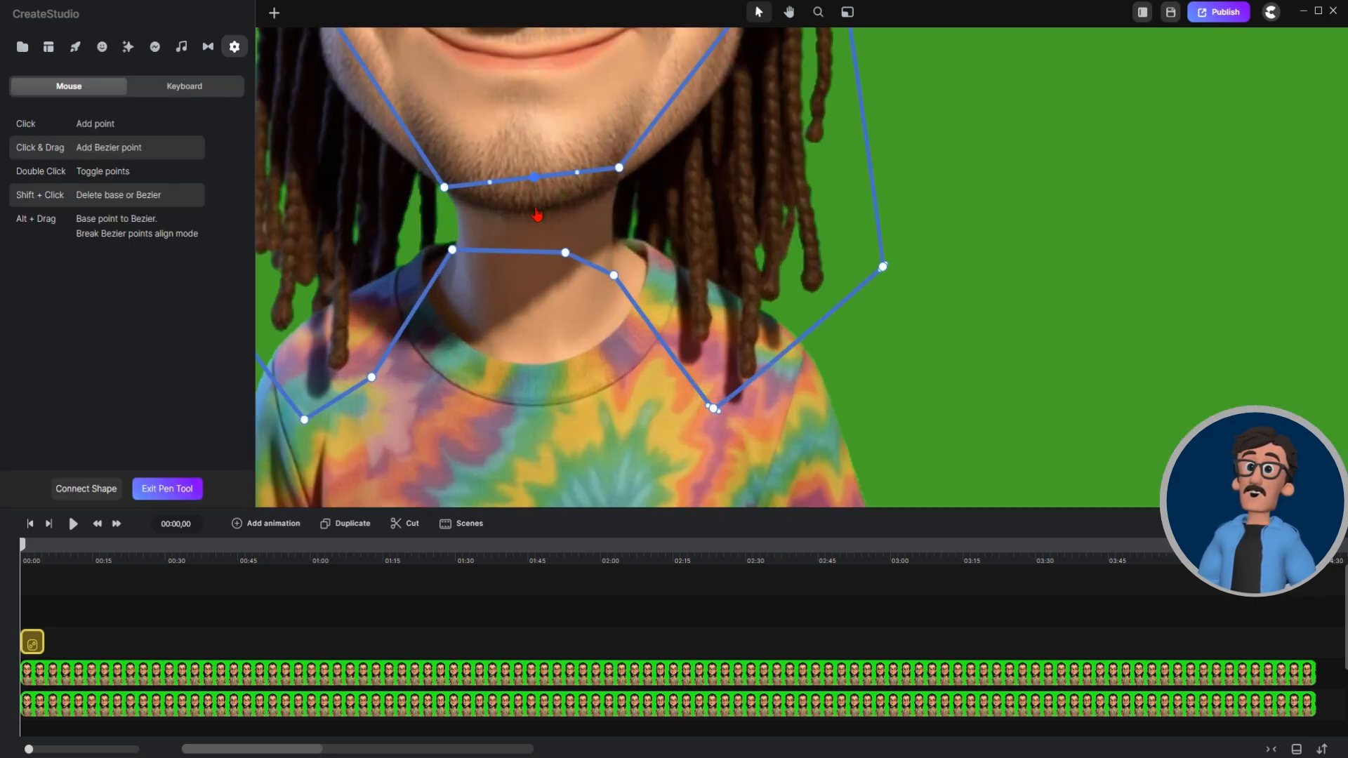
left_click_drag(534, 178, 539, 215)
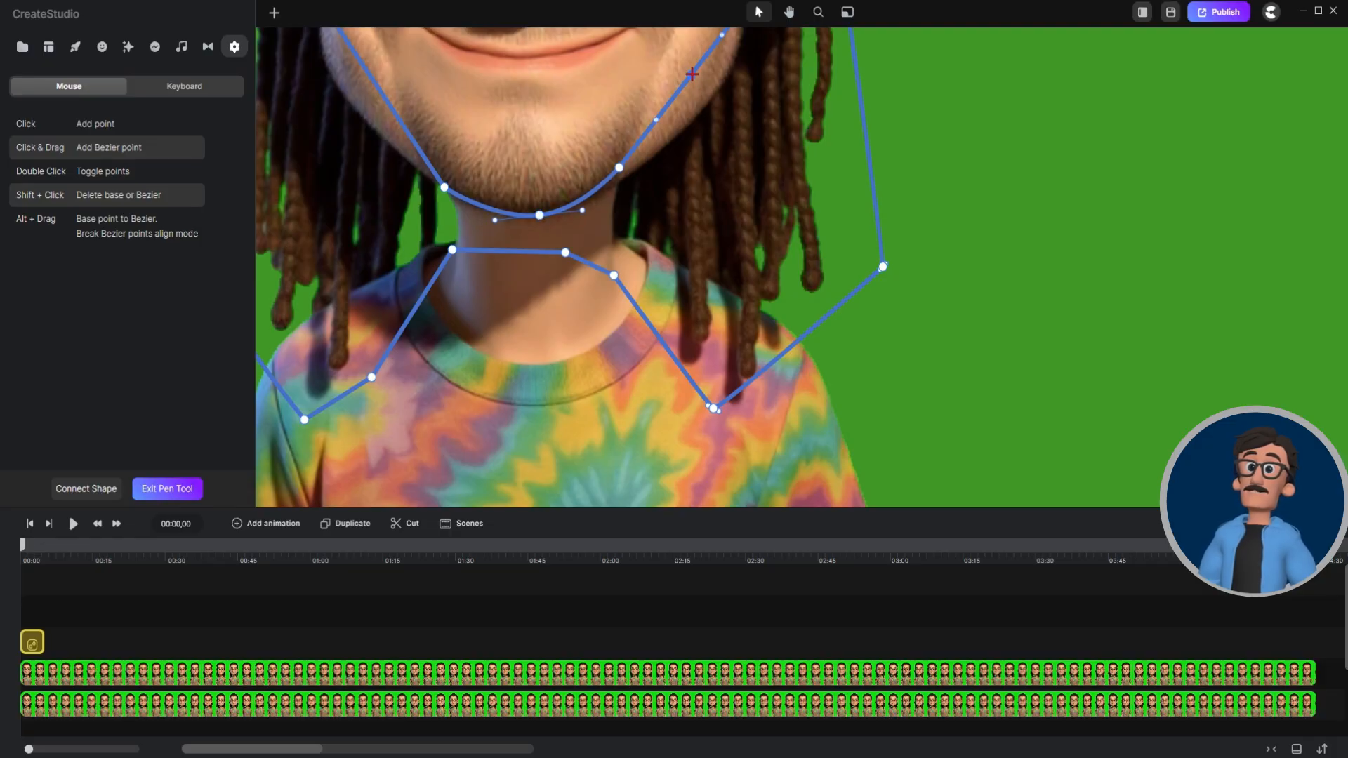
left_click_drag(692, 79, 708, 108)
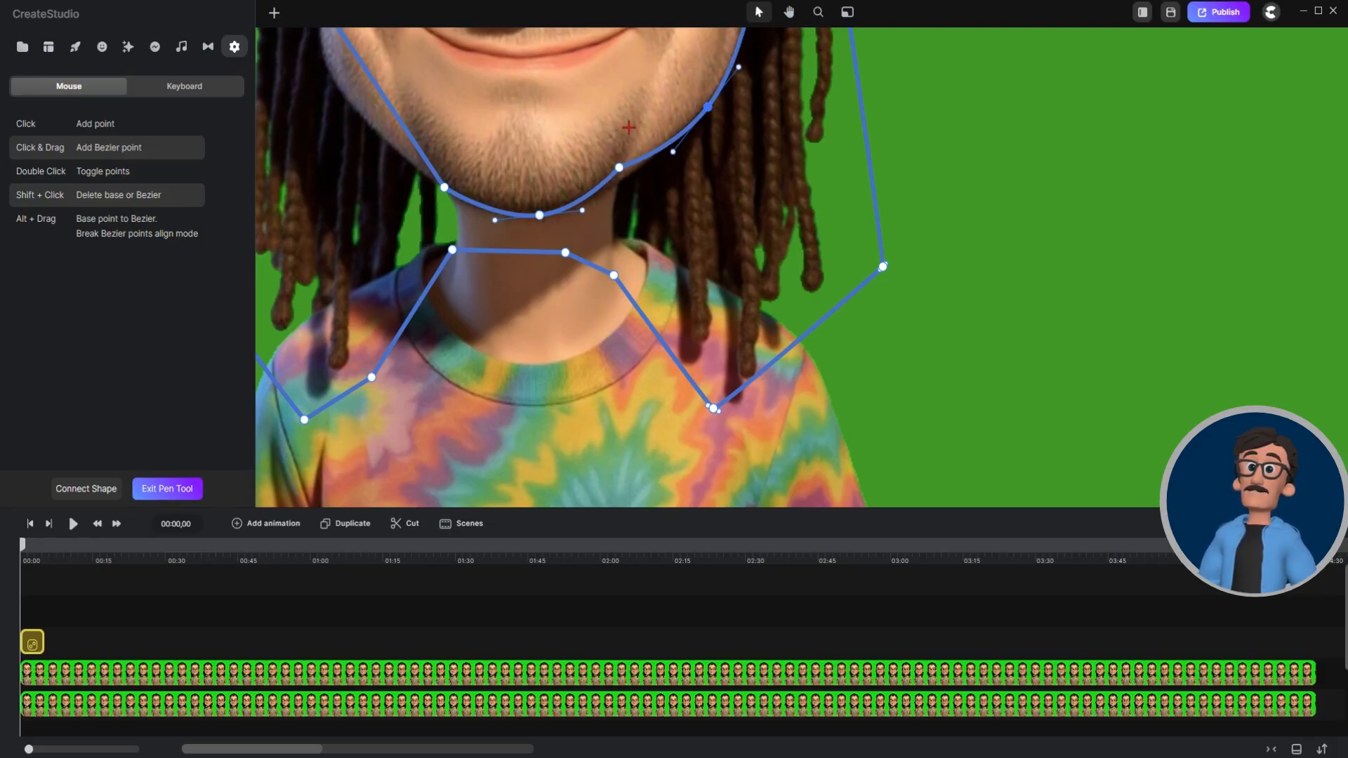
left_click_drag(358, 63, 335, 86)
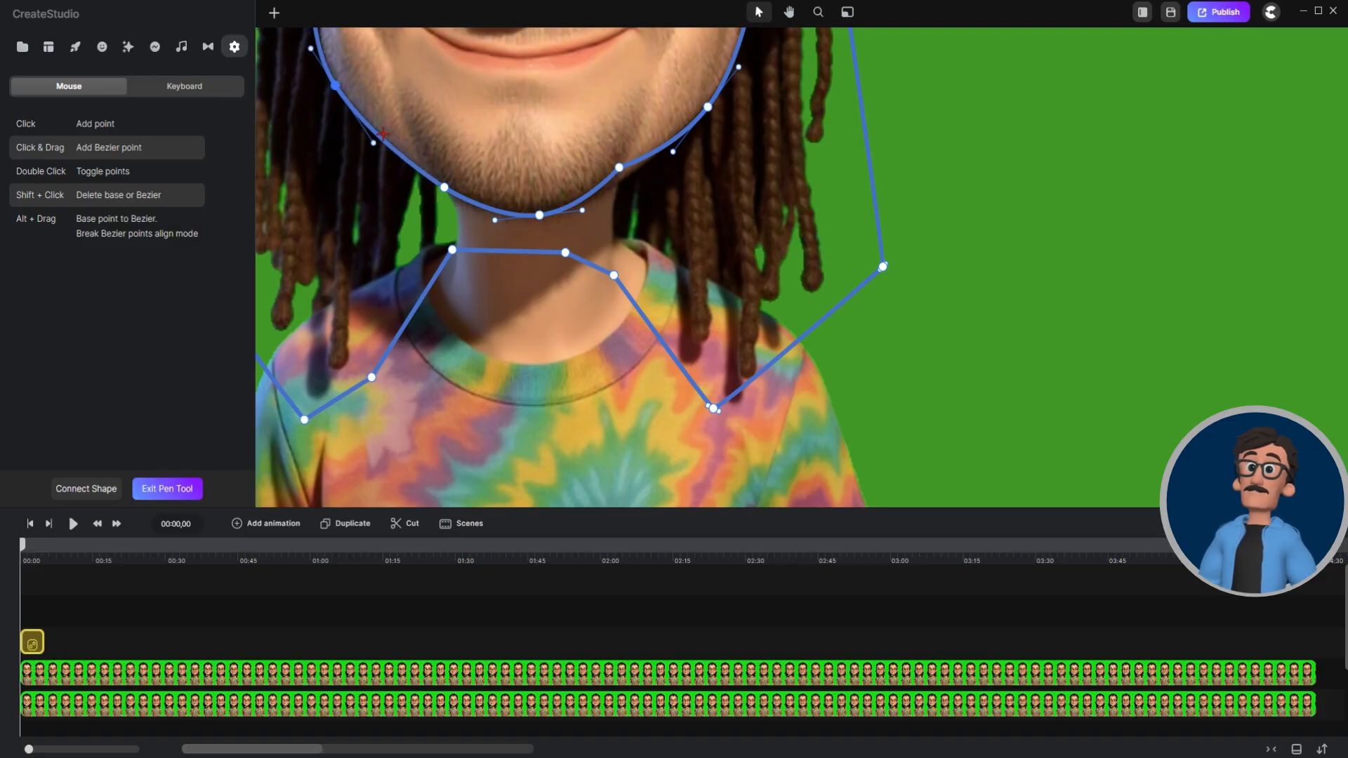
Round the path below the right-hand dreadlocks and fit its neck points to the chin line and both sides of the neck.
left_click_drag(785, 361, 804, 405)
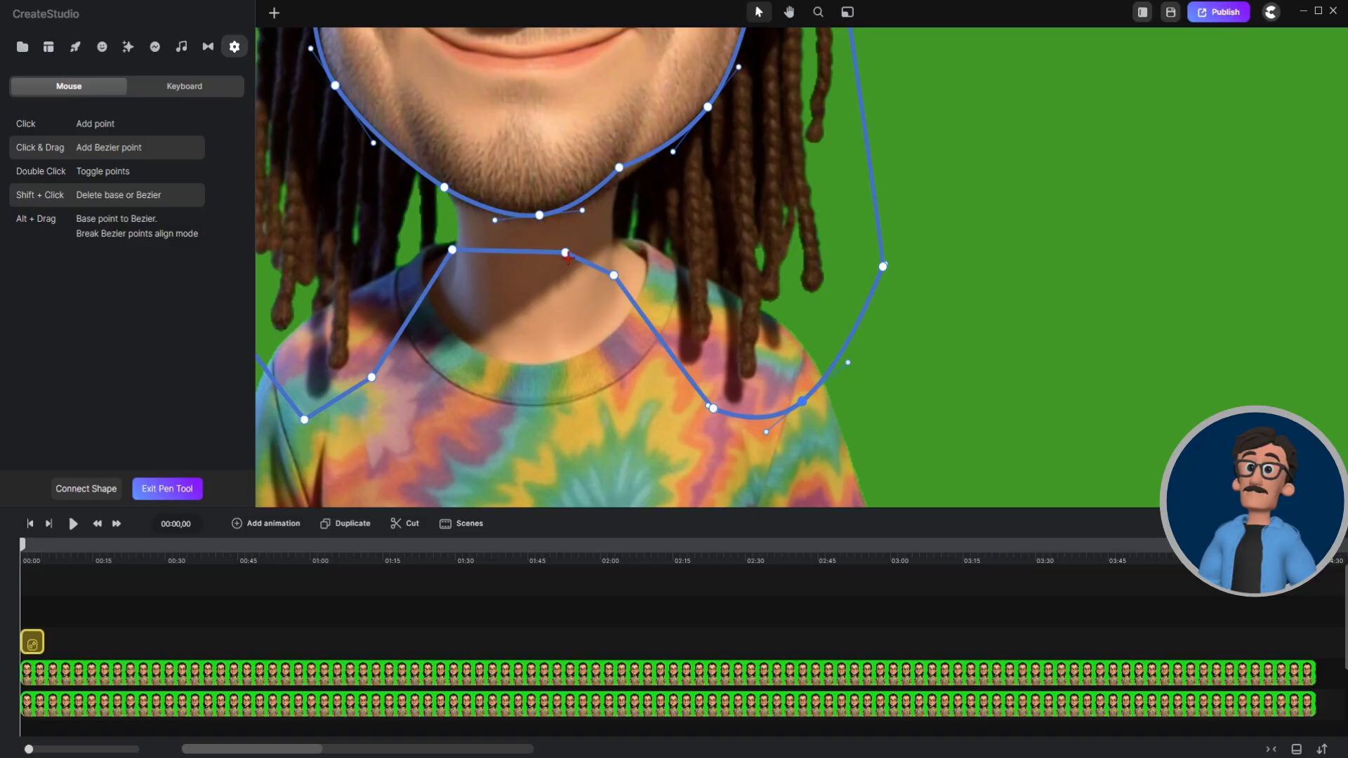
left_click_drag(566, 254, 611, 214)
left_click_drag(452, 249, 461, 214)
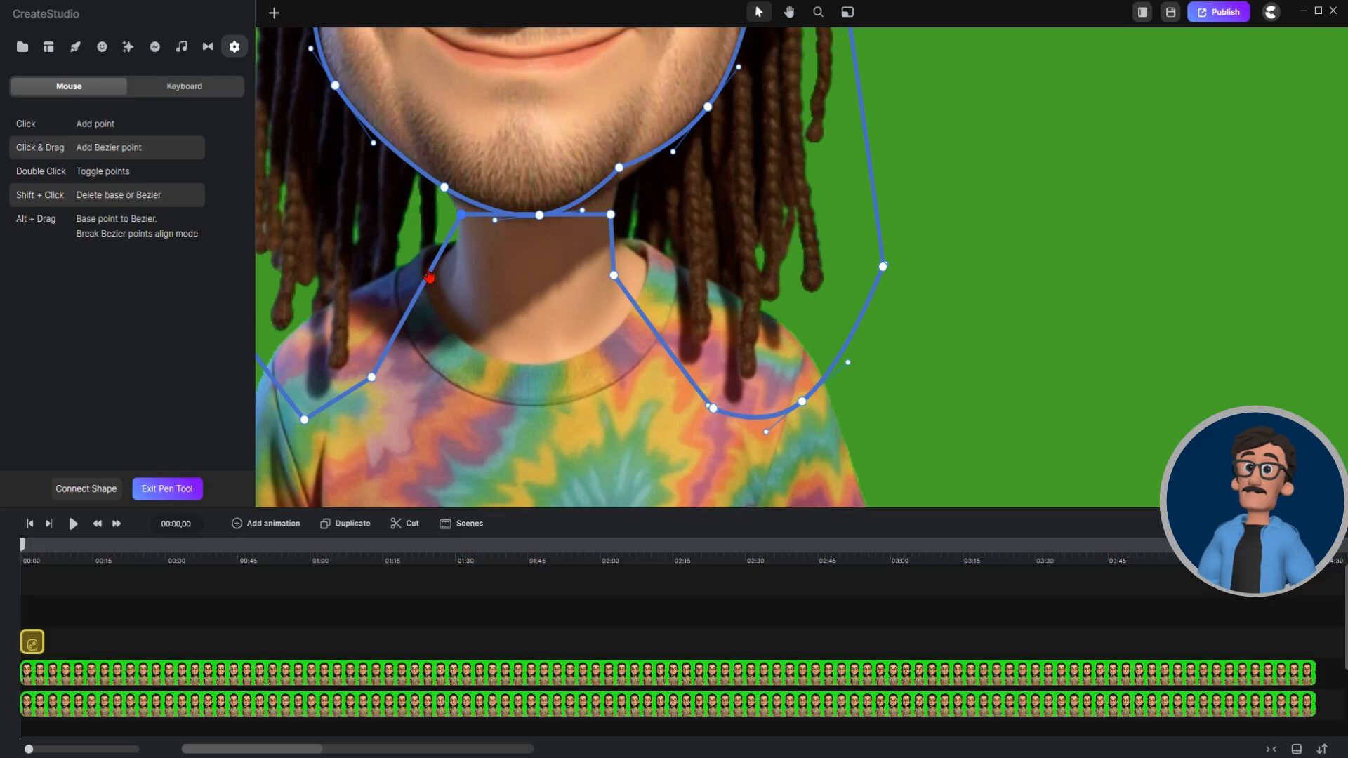
left_click_drag(429, 274, 450, 296)
left_click(611, 274)
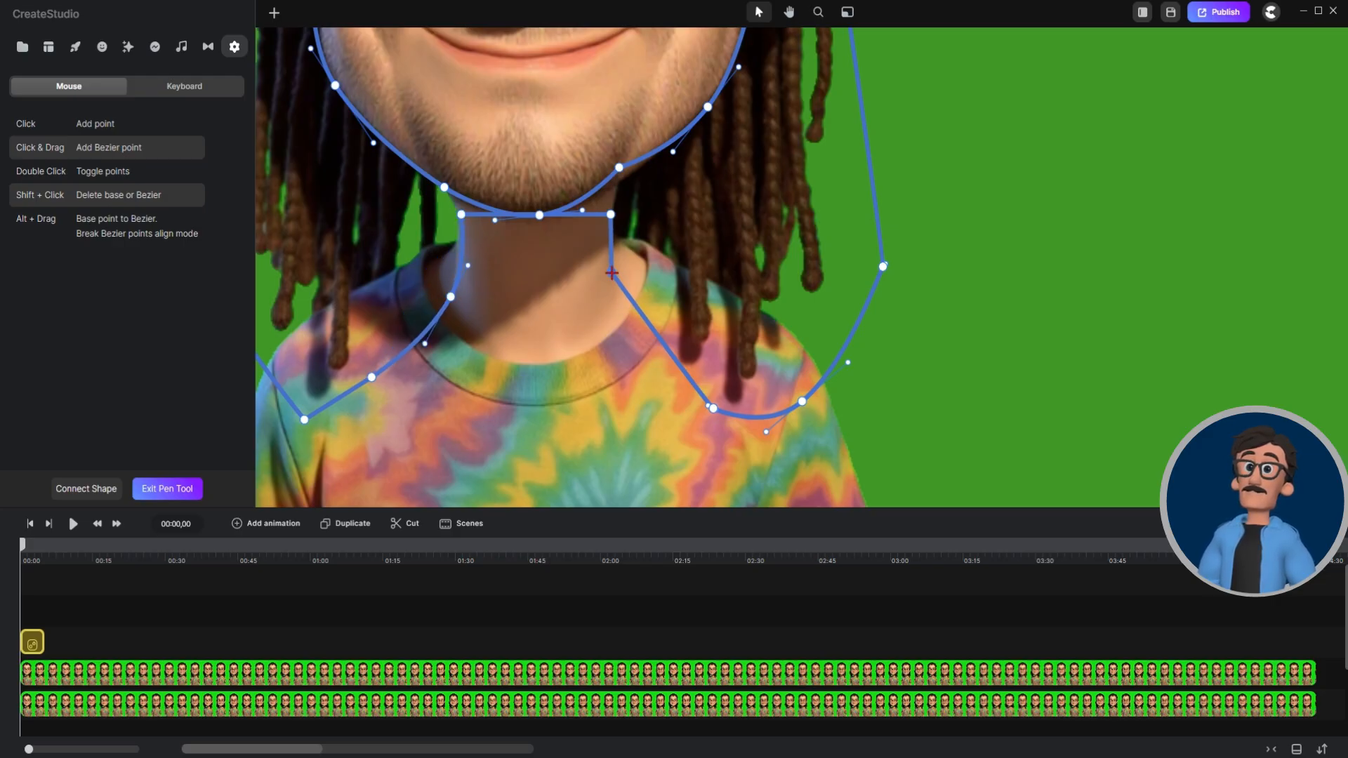
double_click(611, 274)
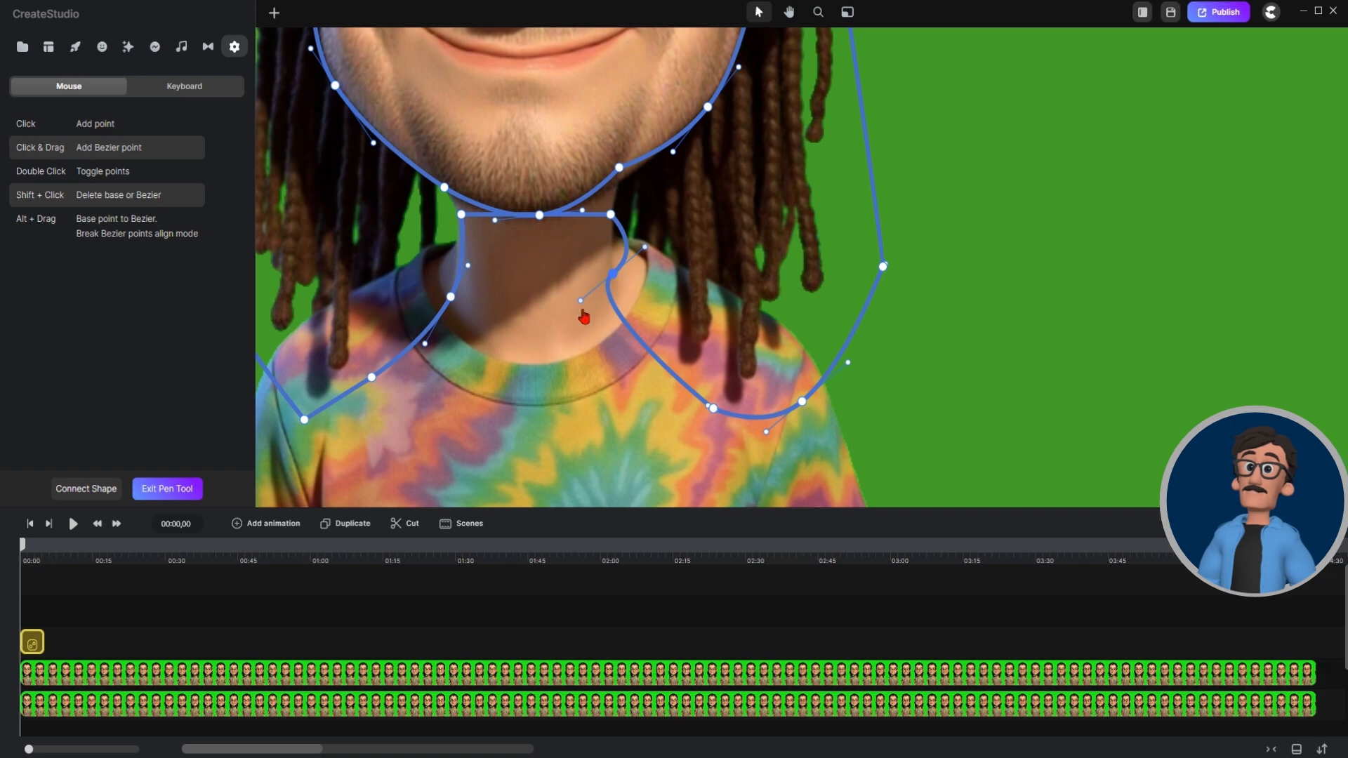
left_click_drag(581, 301, 648, 387)
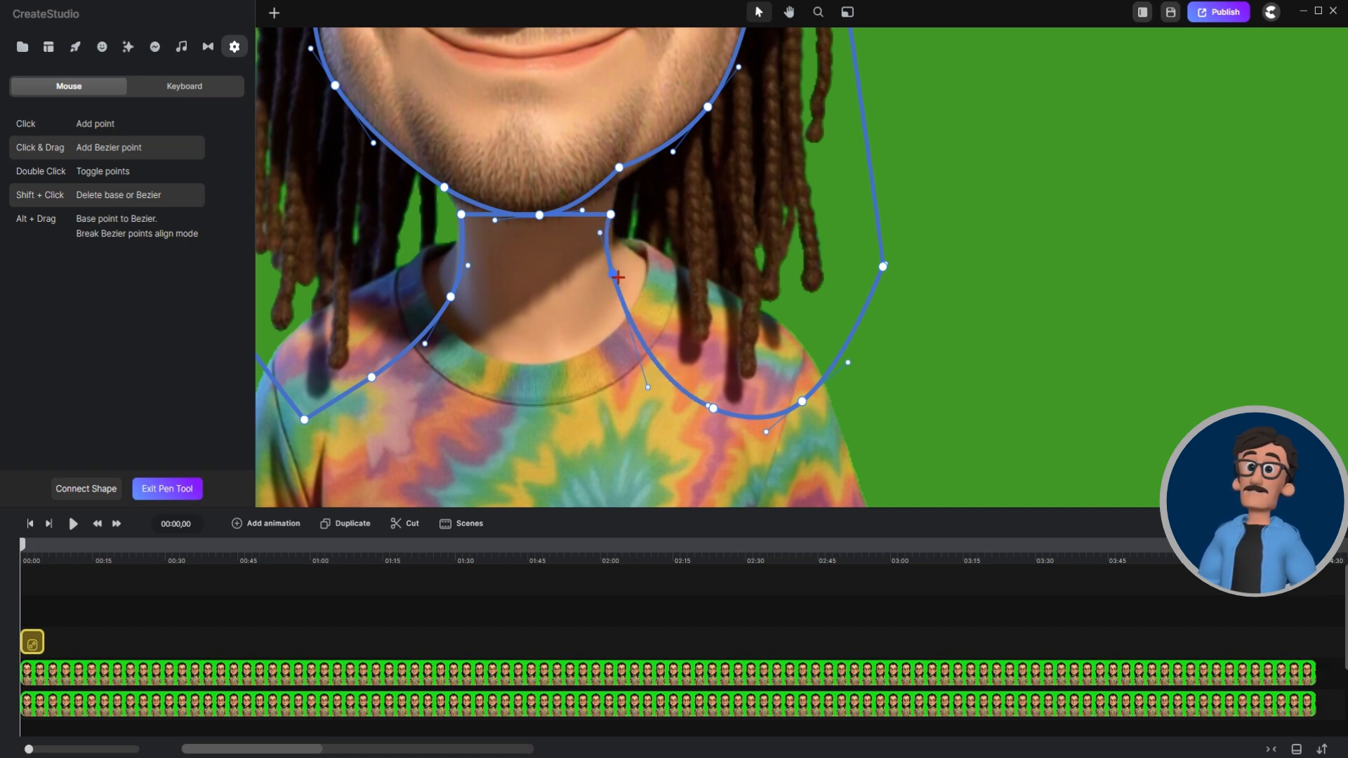
Round the path corner below the left-hand dreadlocks and smooth its curve across the shoulder toward the neck.
scroll(670, 315, "down", 5)
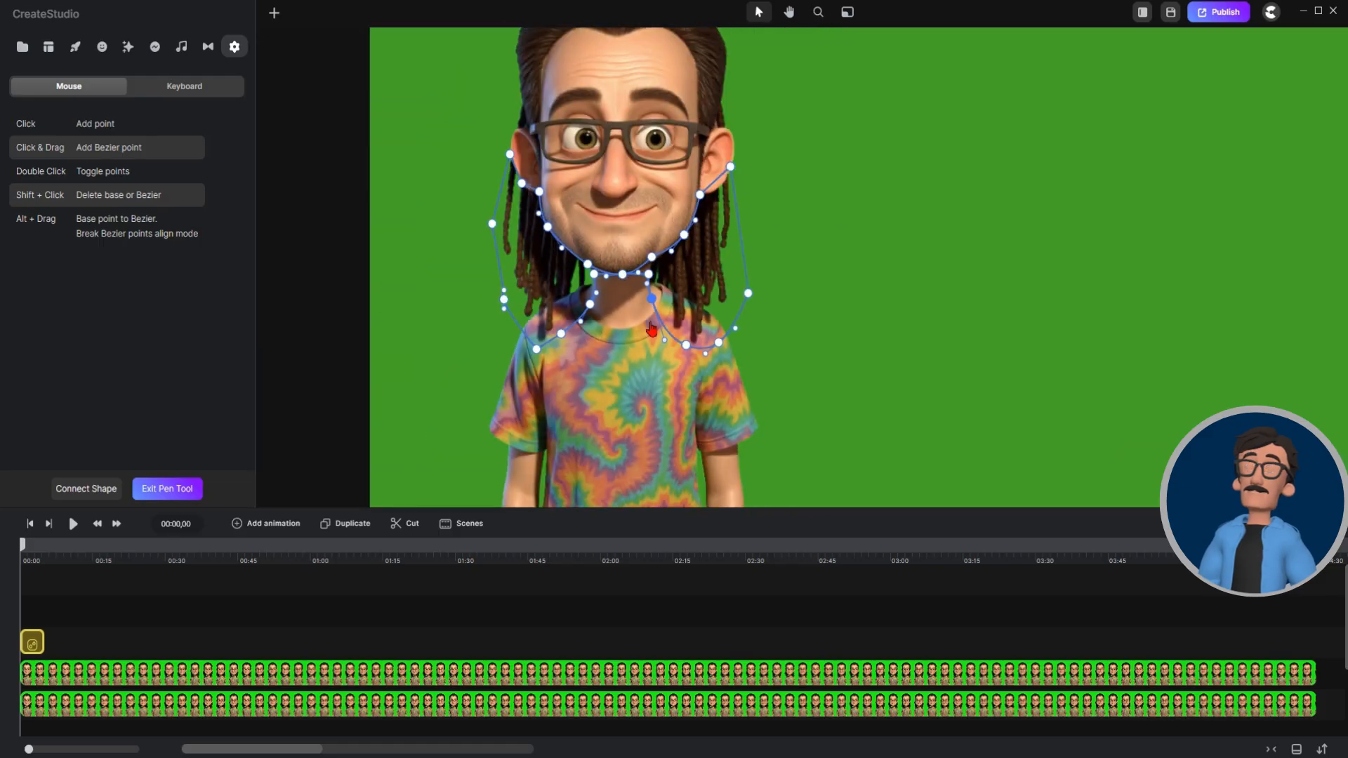
scroll(583, 365, "up", 5)
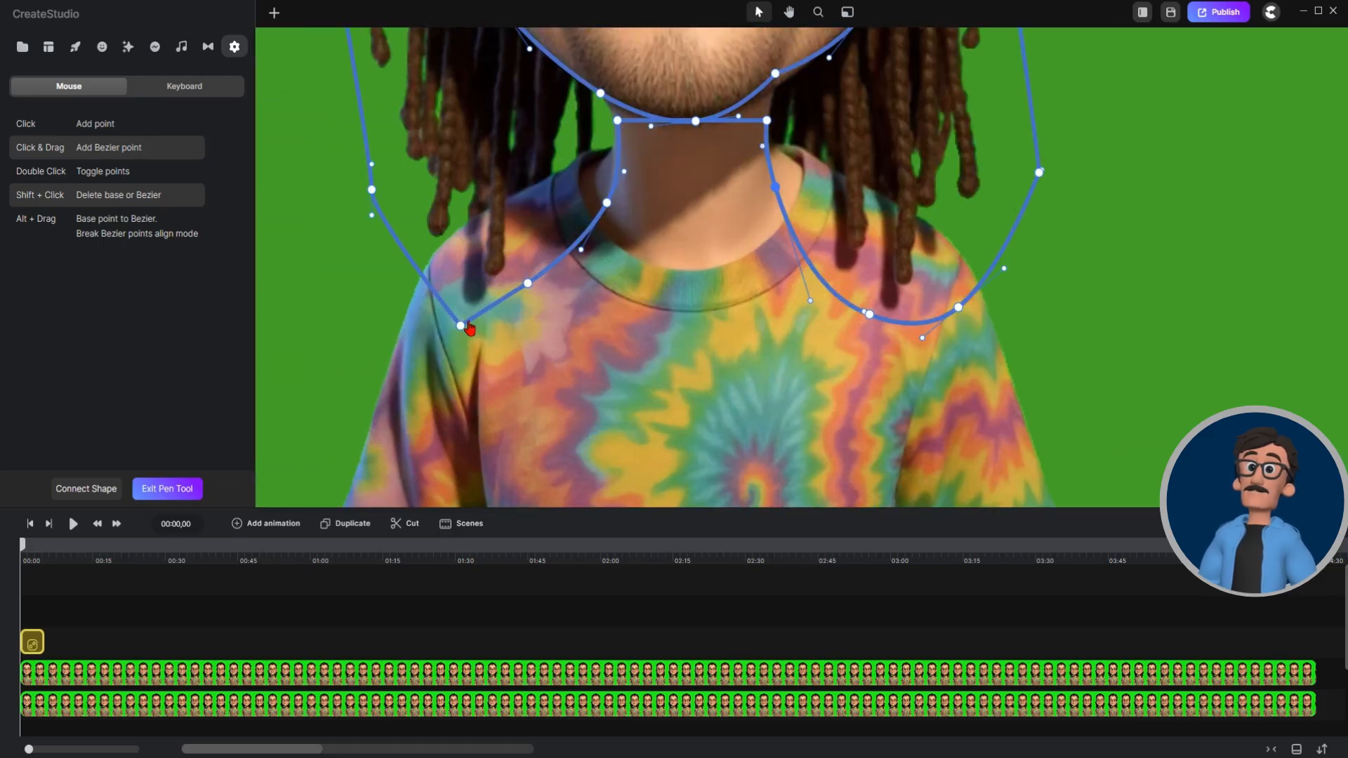
left_click_drag(464, 325, 413, 313)
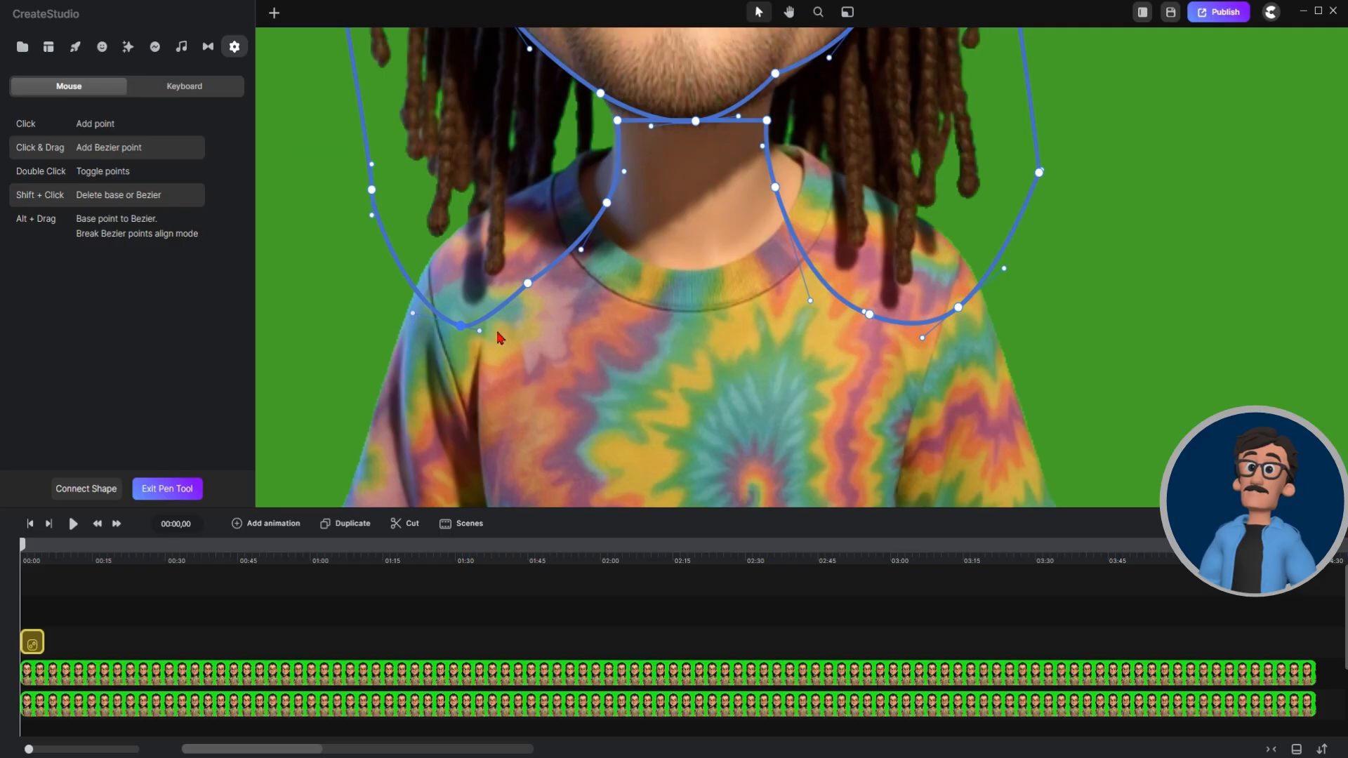
left_click_drag(527, 284, 543, 292)
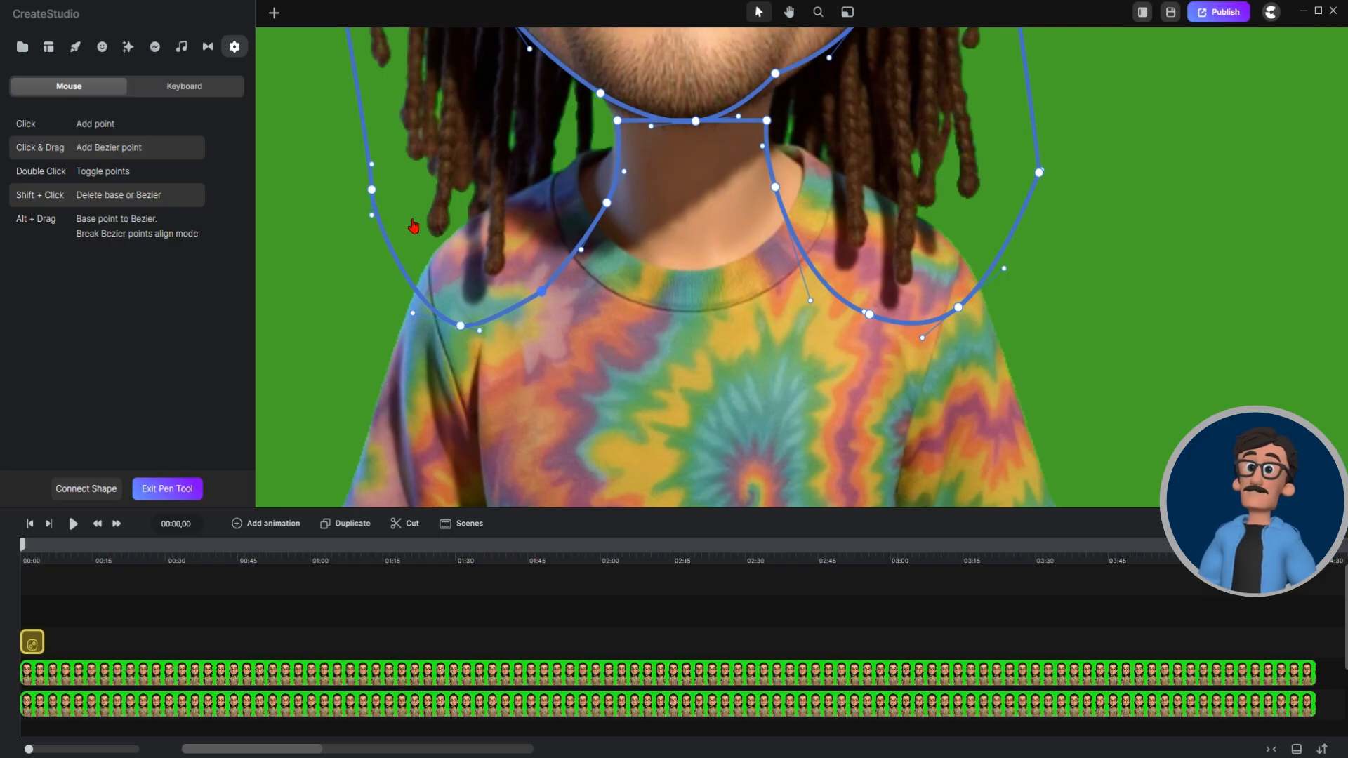
Curve the path segment beneath the right-hand ear to follow the earlobe and finish editing the path.
scroll(415, 245, "down", 2)
scroll(414, 249, "down", 3)
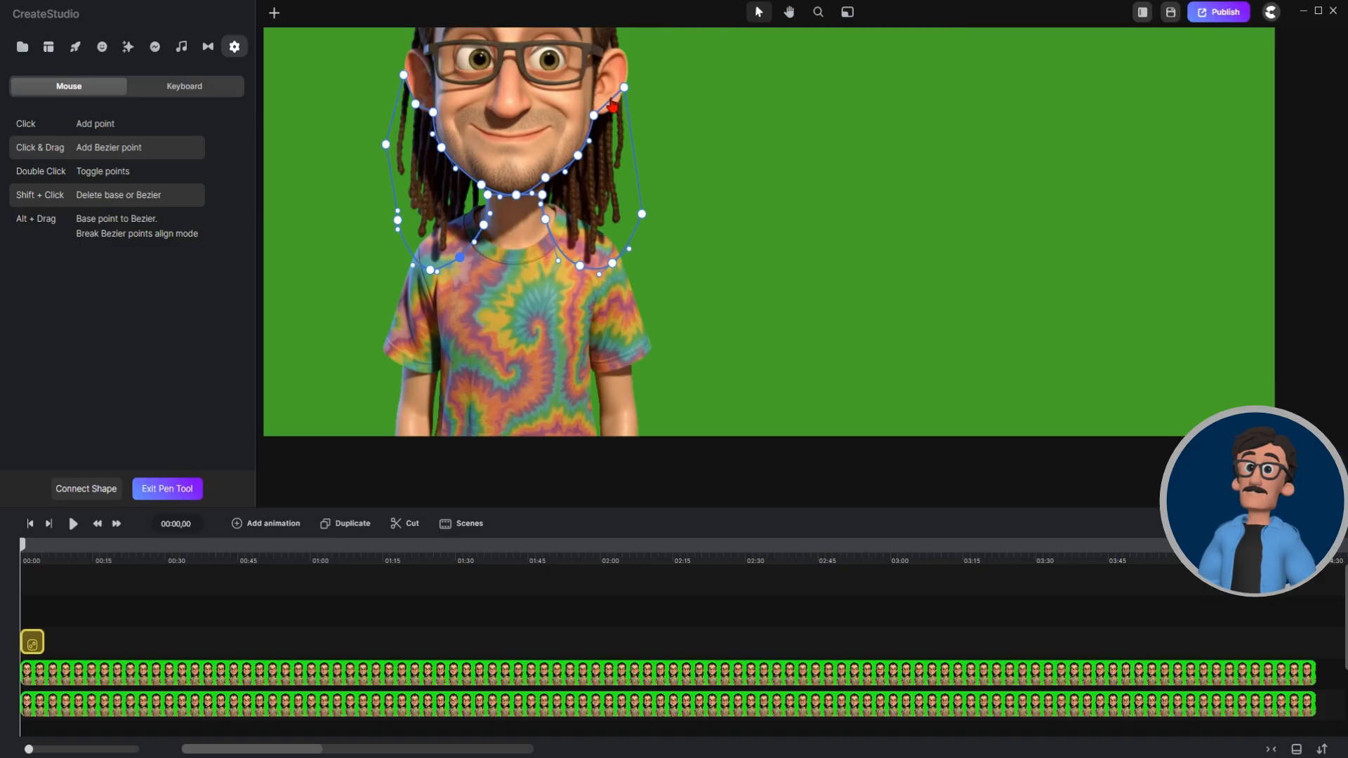
left_click(611, 99)
left_click_drag(611, 99, 615, 111)
left_click(154, 491)
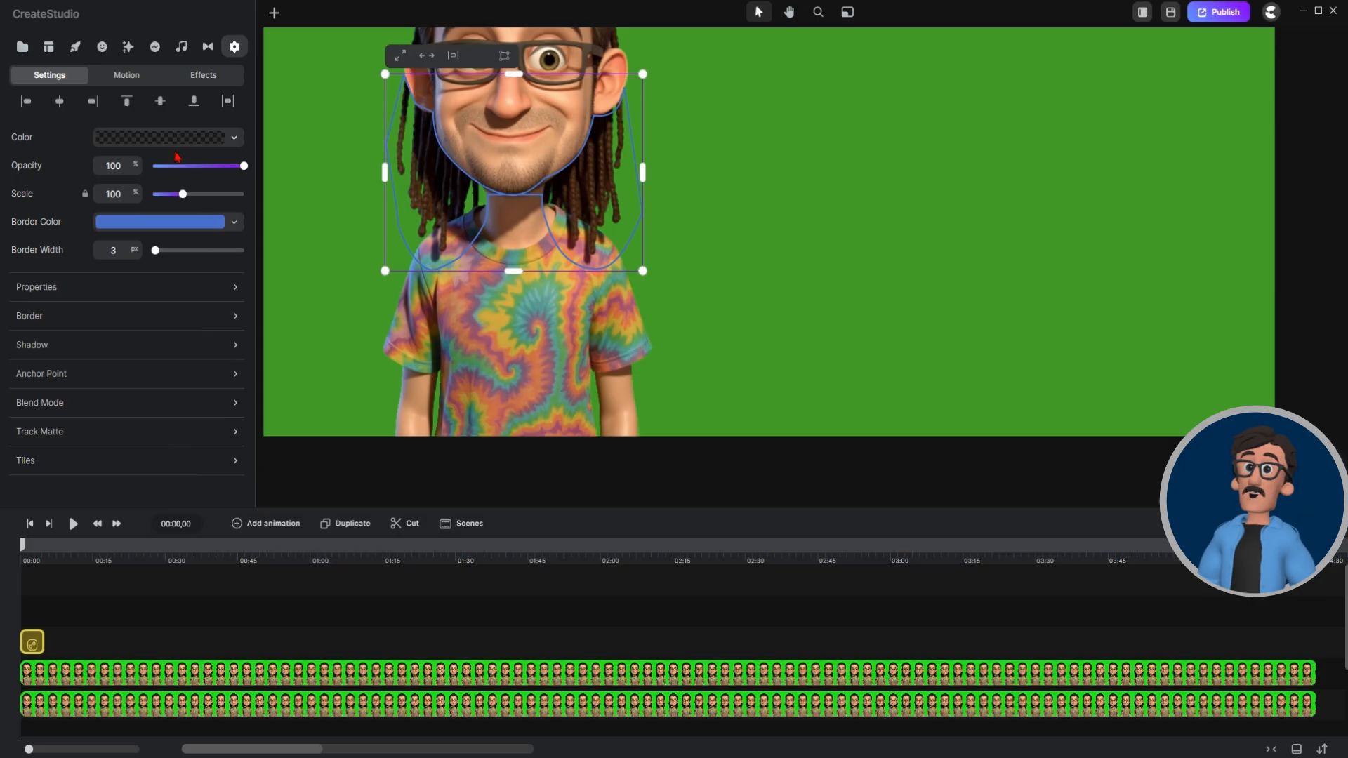
Set the path's border width to 0 px and its fill color to black.
left_click_drag(155, 251, 151, 250)
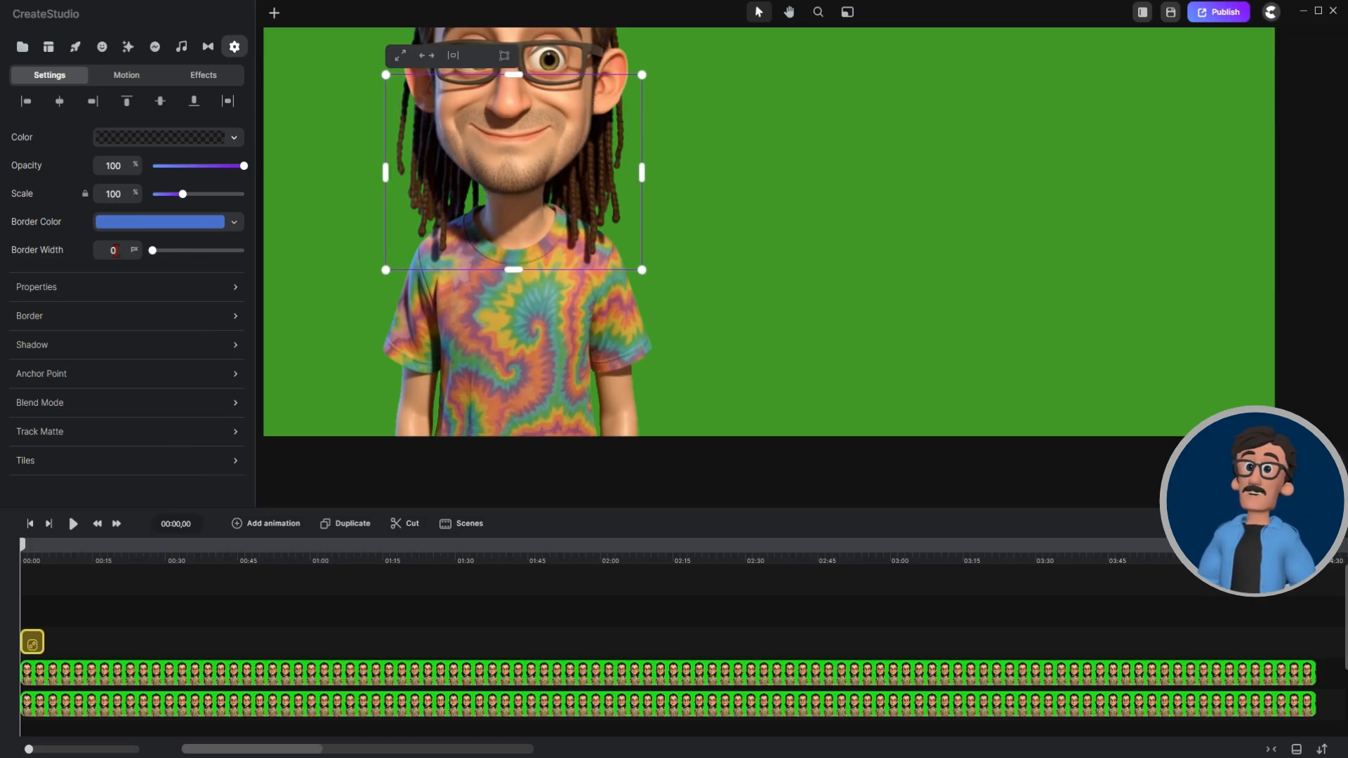
left_click(163, 138)
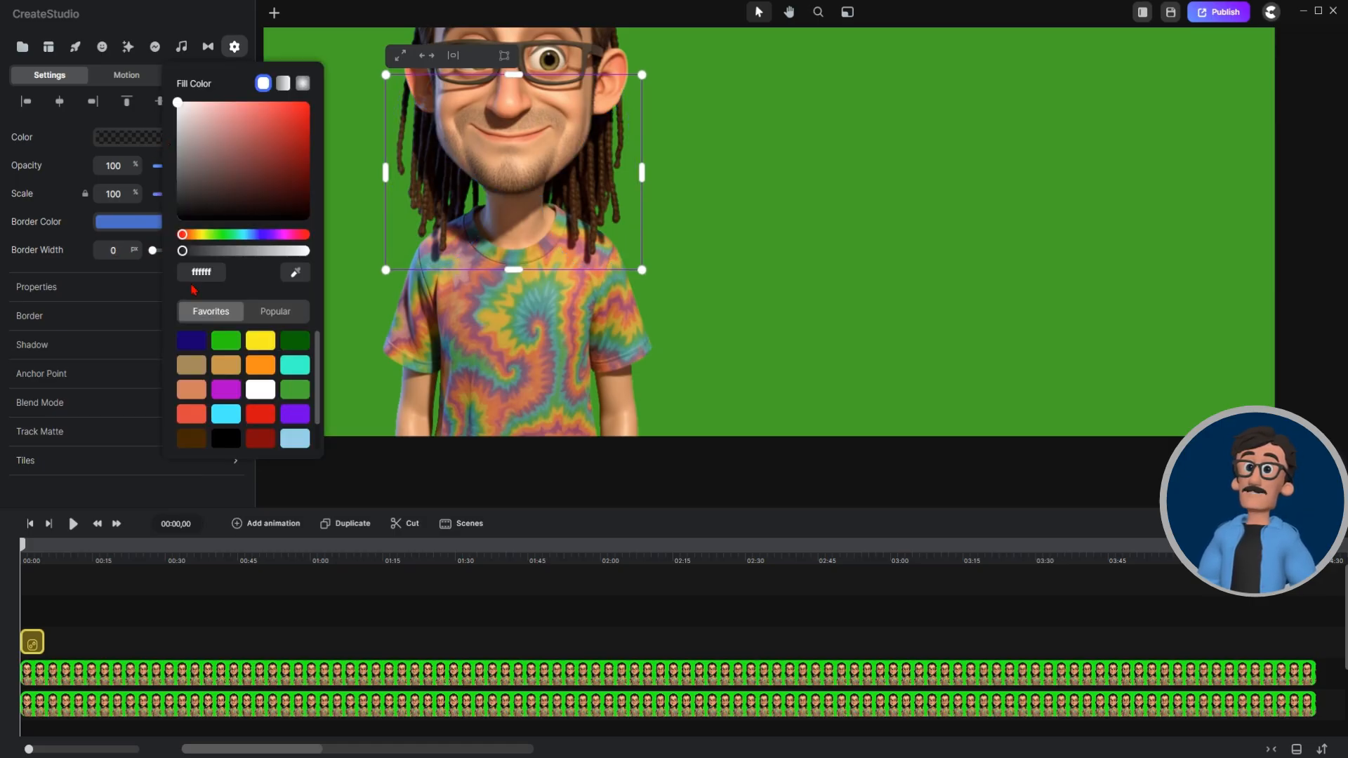
left_click(234, 442)
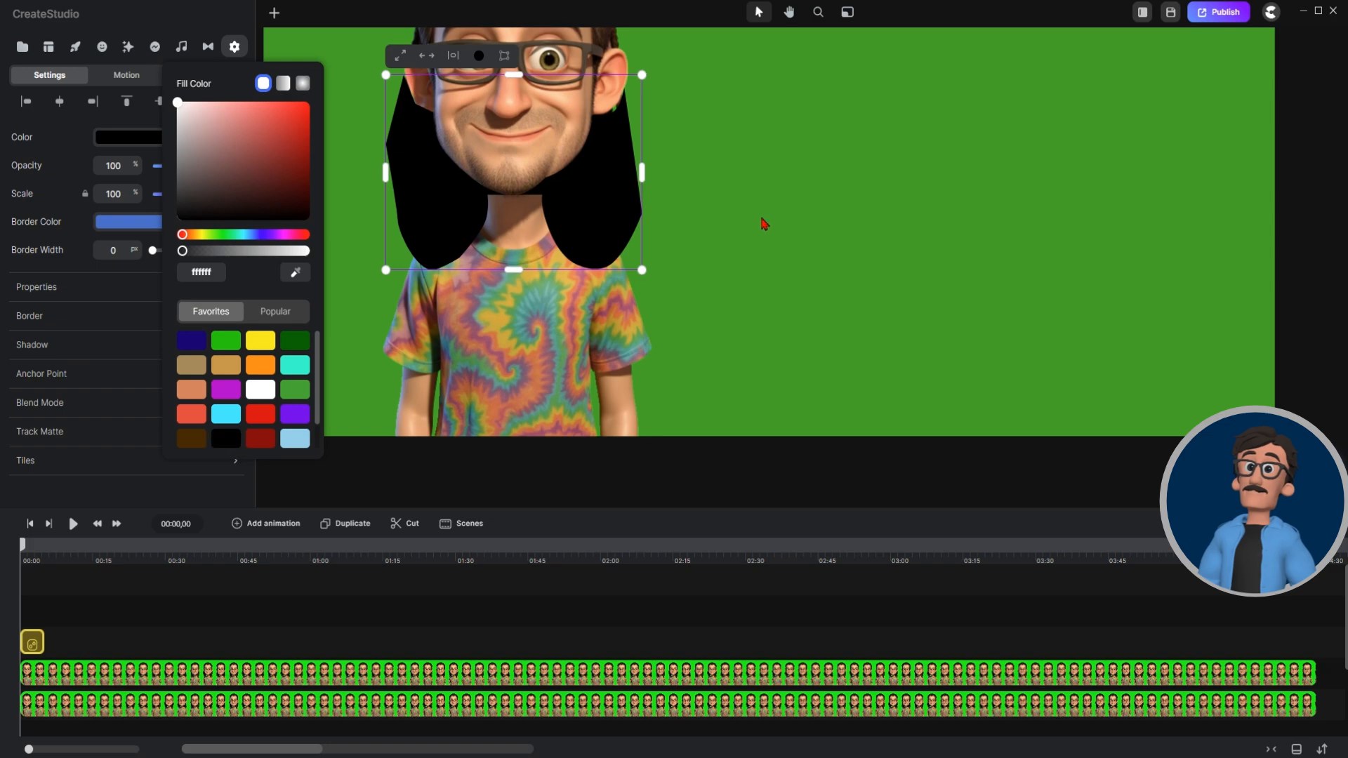
left_click(755, 195)
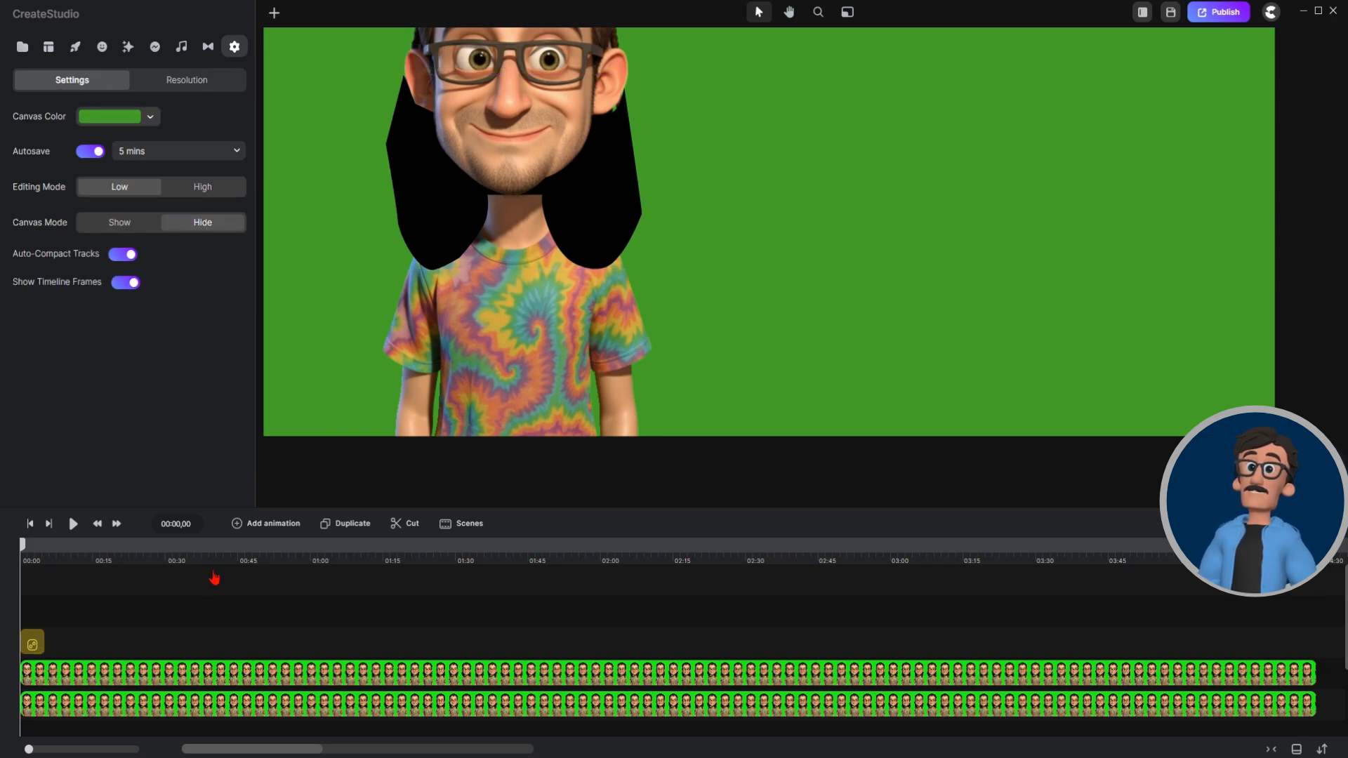
Extend the path layer on the timeline to the full length of the character clips.
left_click(35, 646)
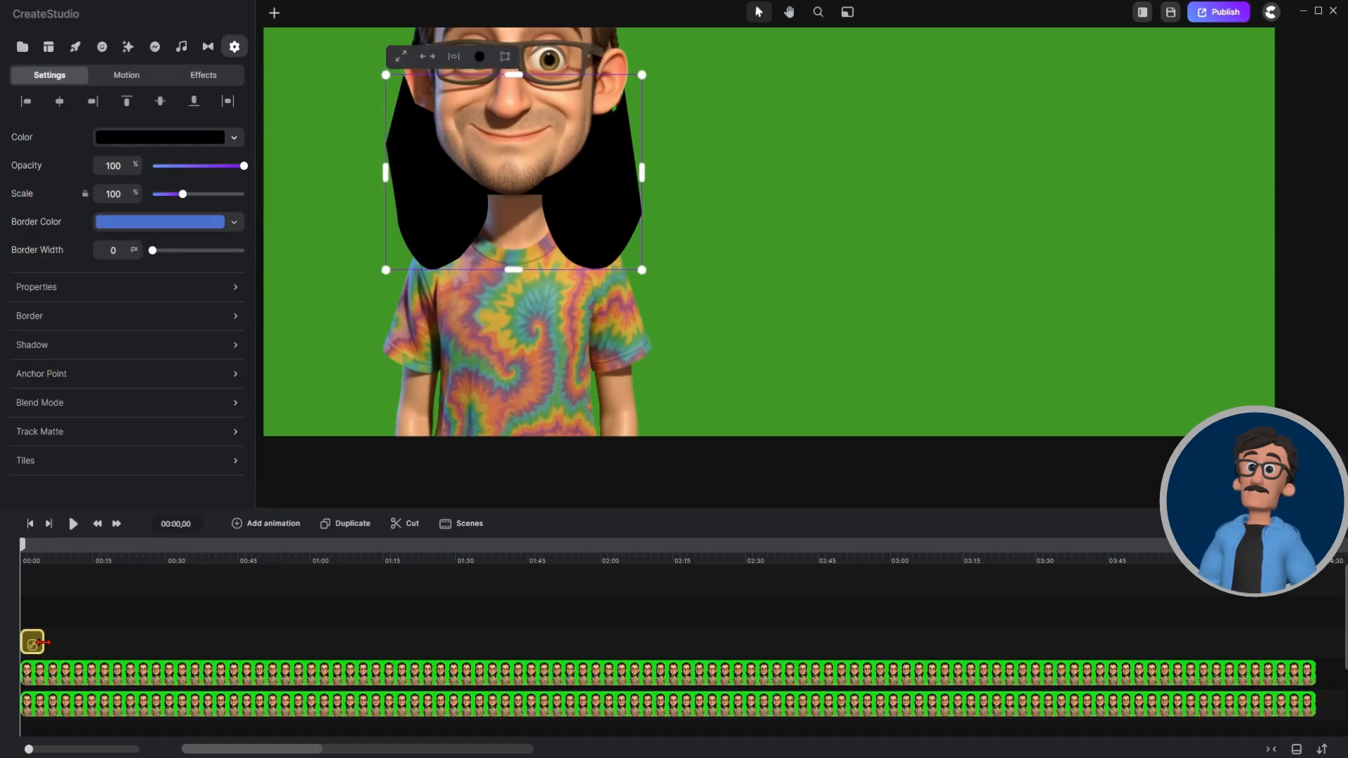
left_click_drag(43, 643, 1309, 664)
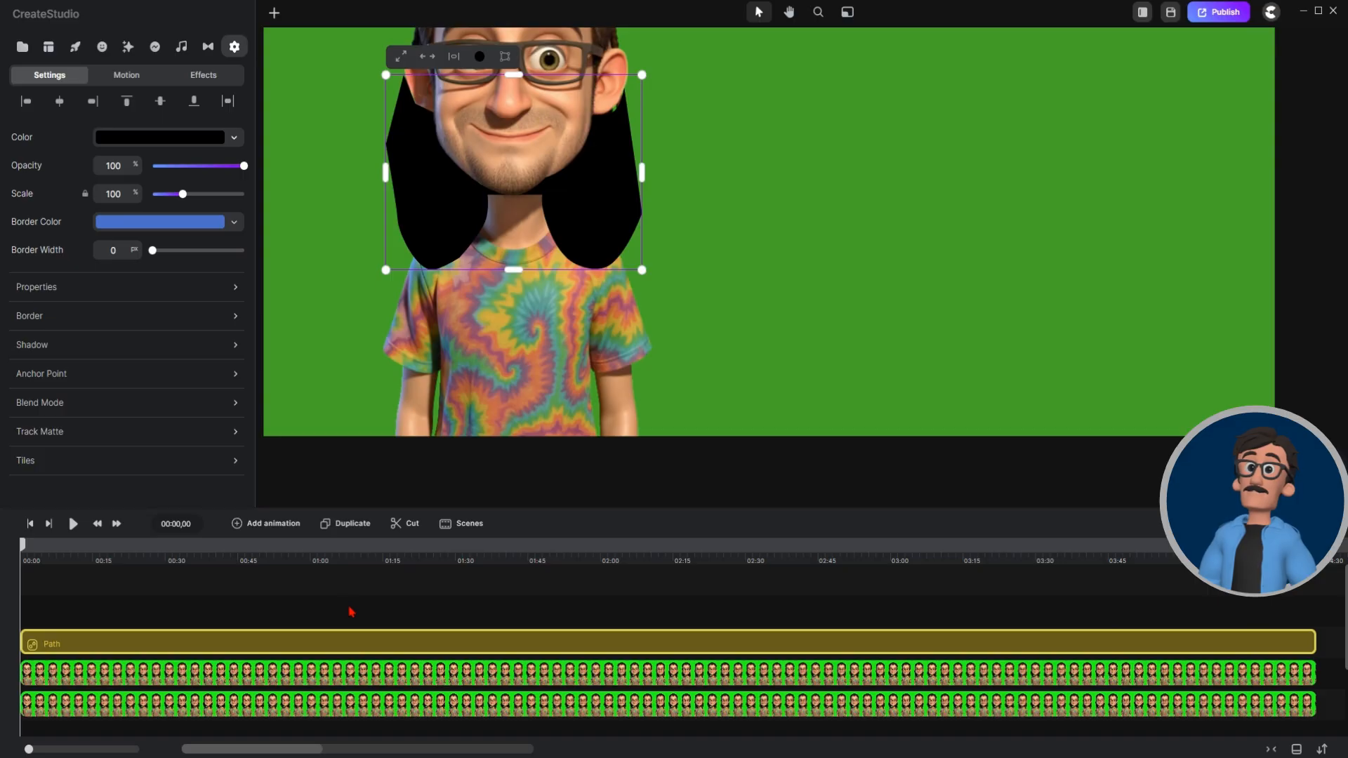
Apply a track matte to the upper character clip, using Path as the mask and Alpha as the type.
left_click(360, 675)
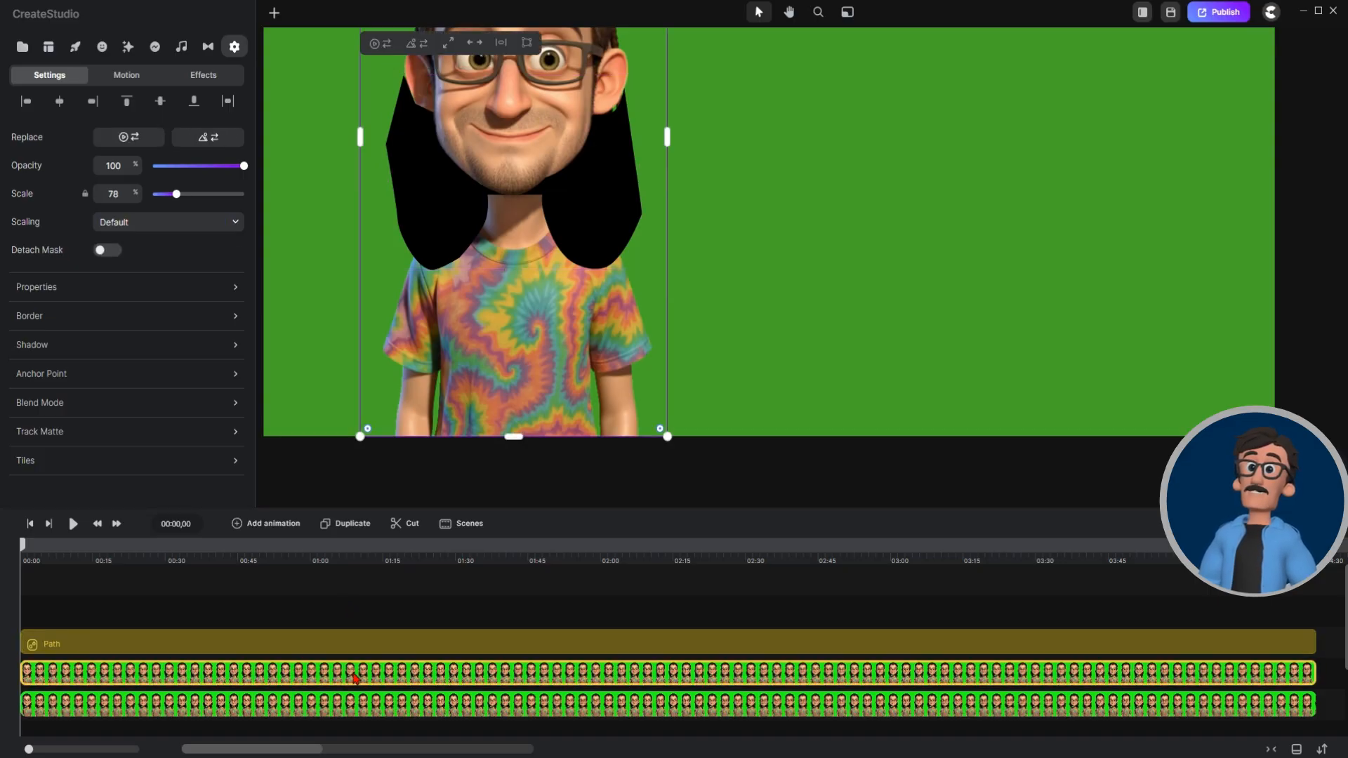
left_click(73, 436)
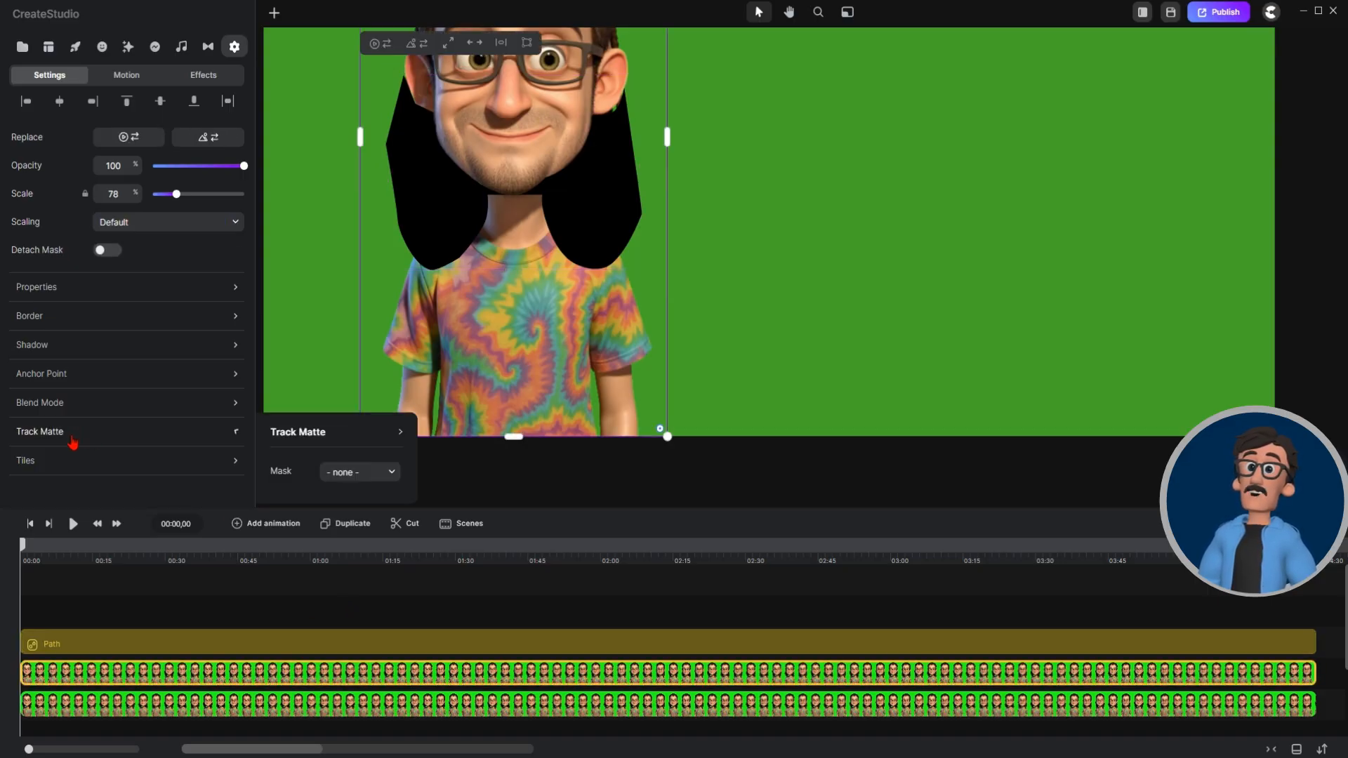
left_click(390, 474)
left_click(342, 574)
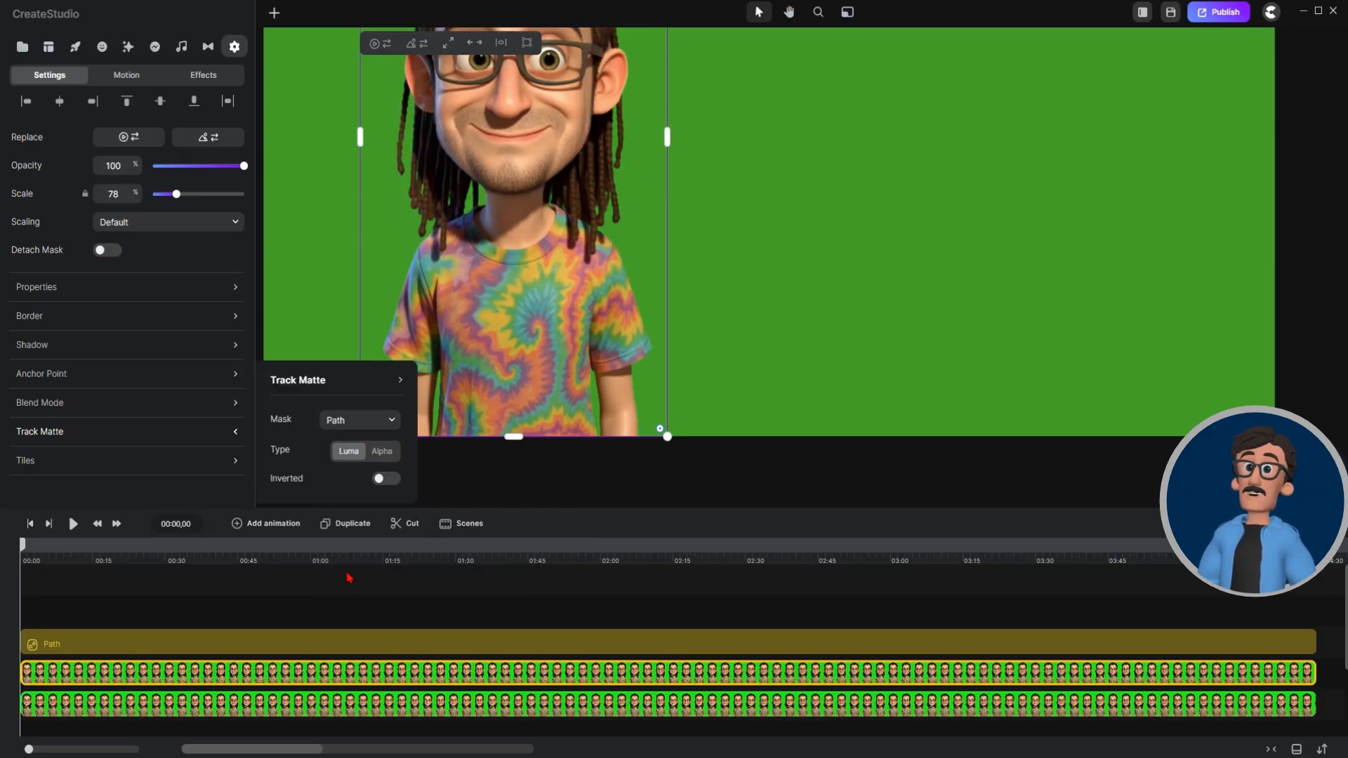
left_click(383, 454)
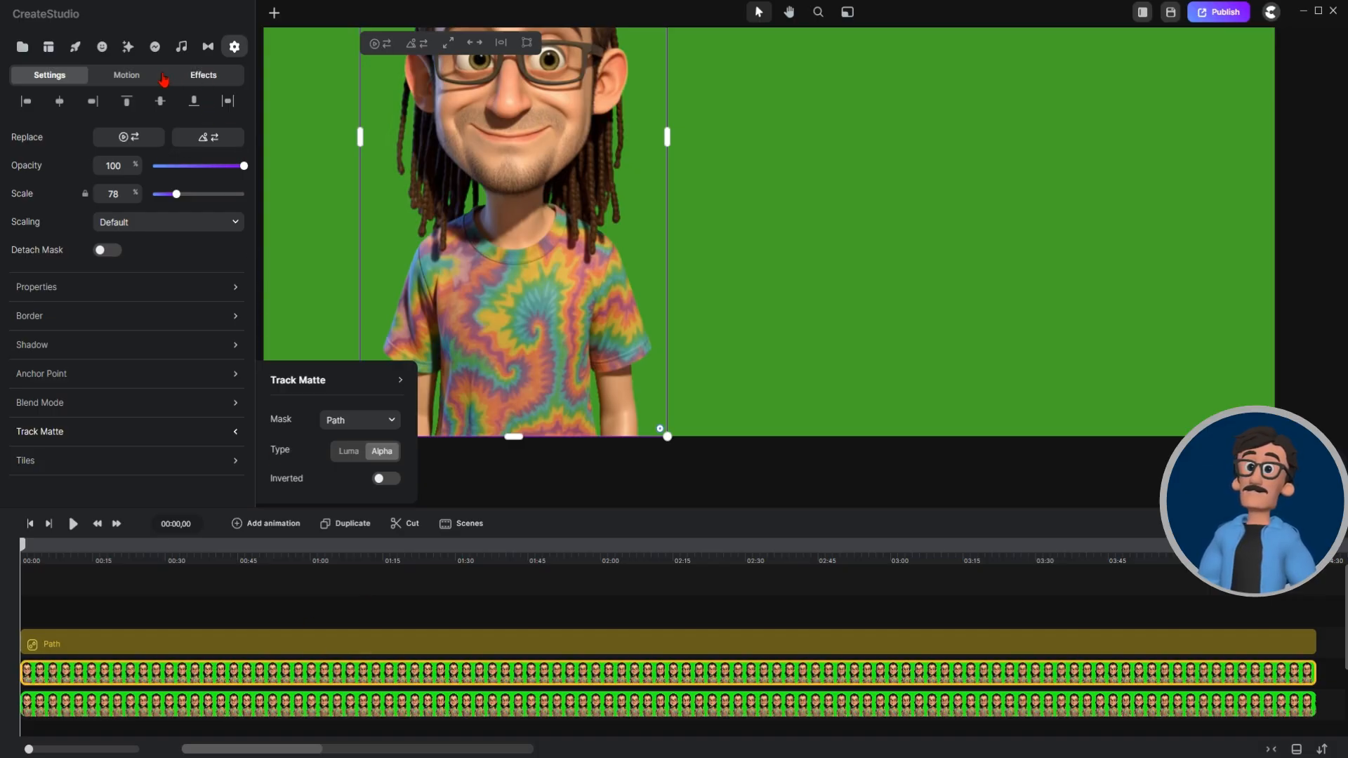
Apply the Wave effect to the upper character clip.
left_click(128, 51)
scroll(183, 253, "down", 5)
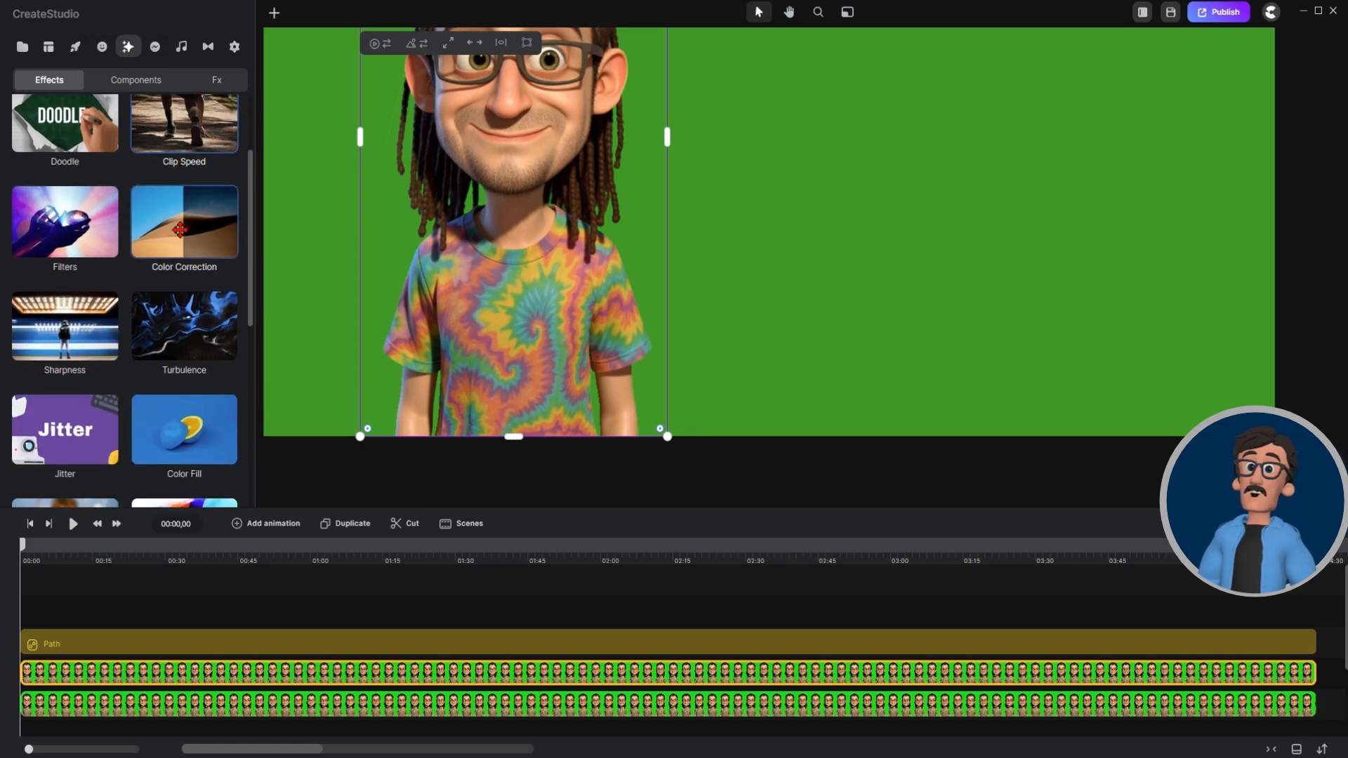
scroll(183, 267, "down", 4)
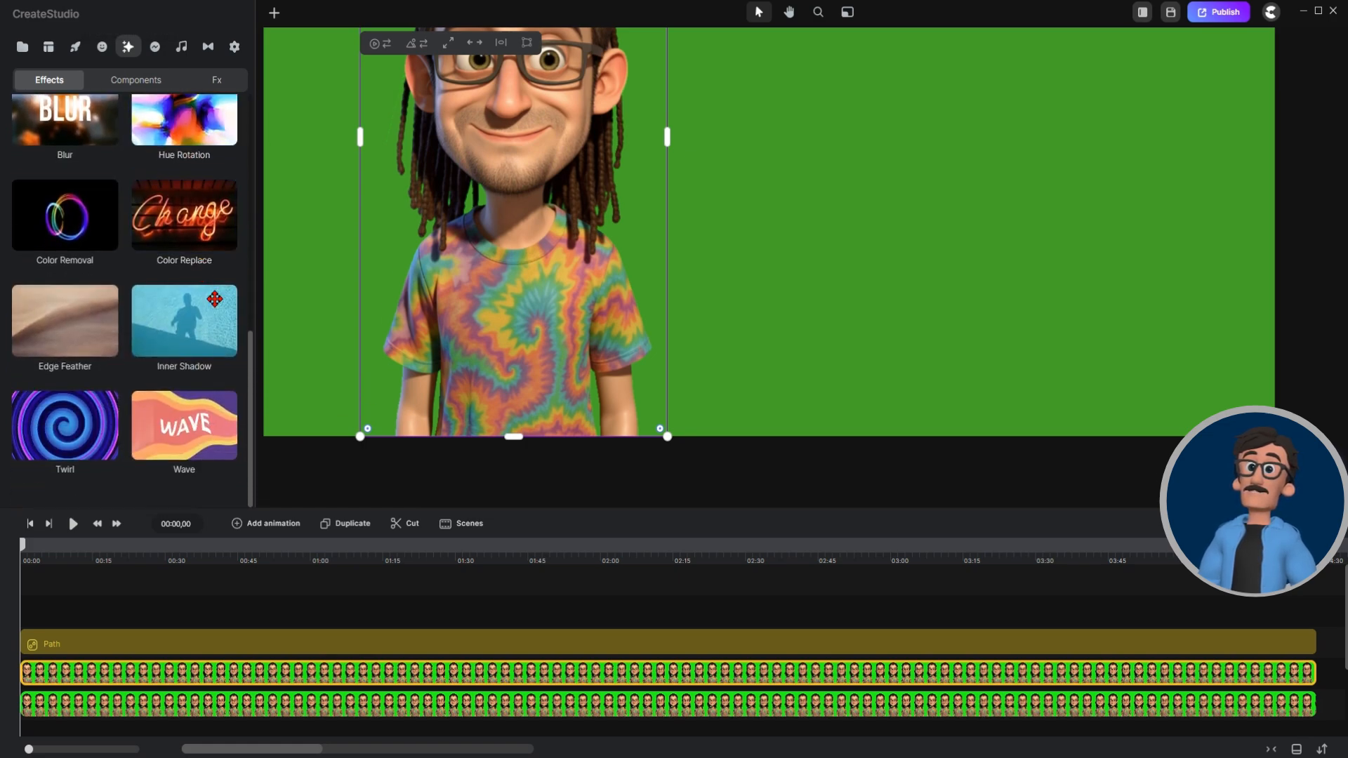
left_click_drag(201, 446, 284, 680)
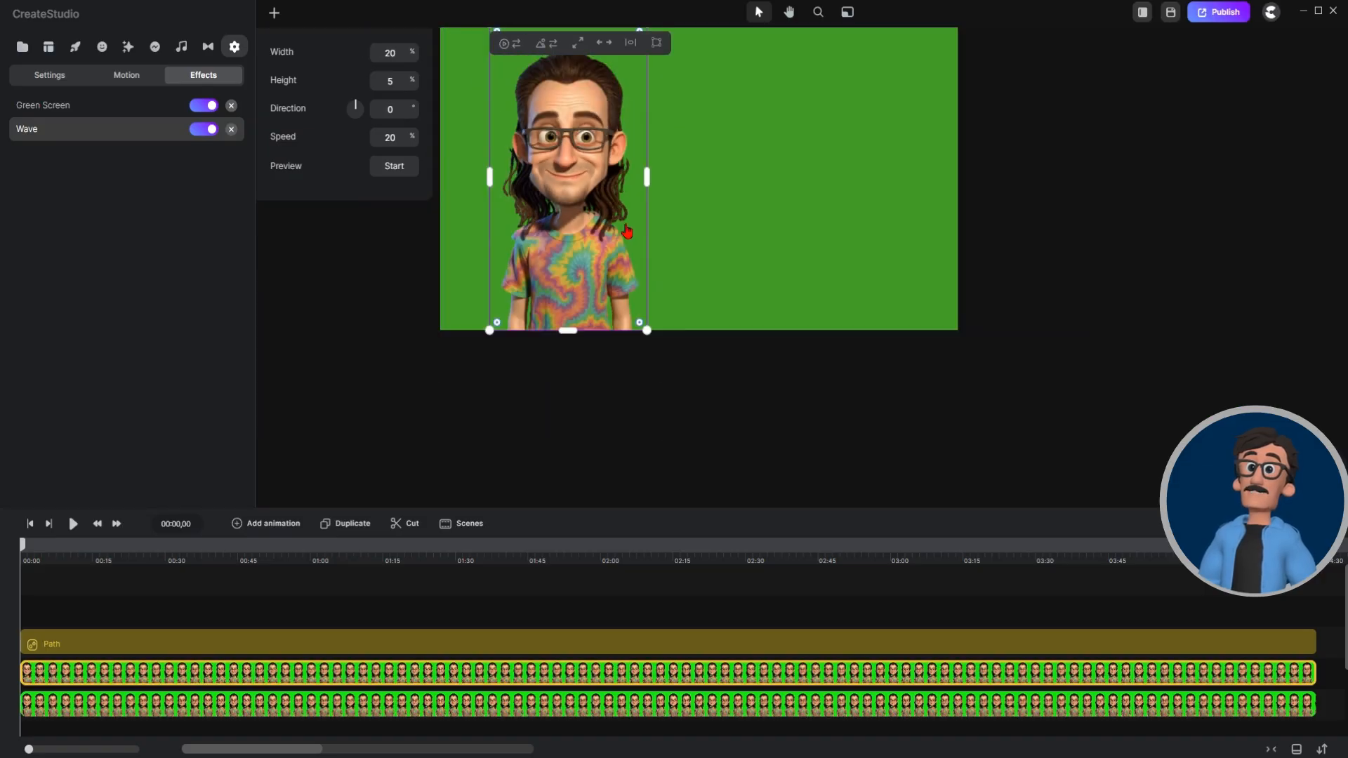
Set the Wave effect's width to 100%, height to 2% and speed to 5%.
scroll(625, 232, "down", 3)
scroll(467, 90, "up", 3)
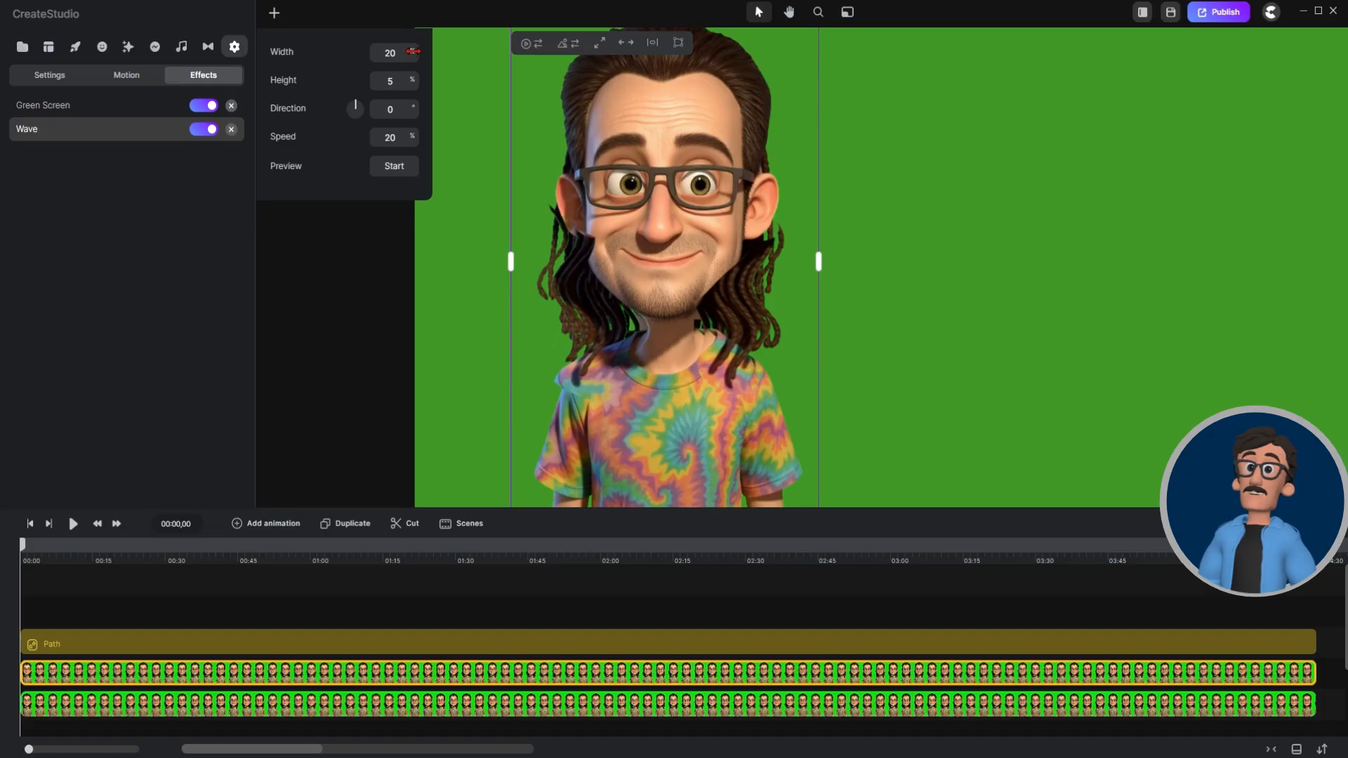
left_click_drag(413, 51, 487, 59)
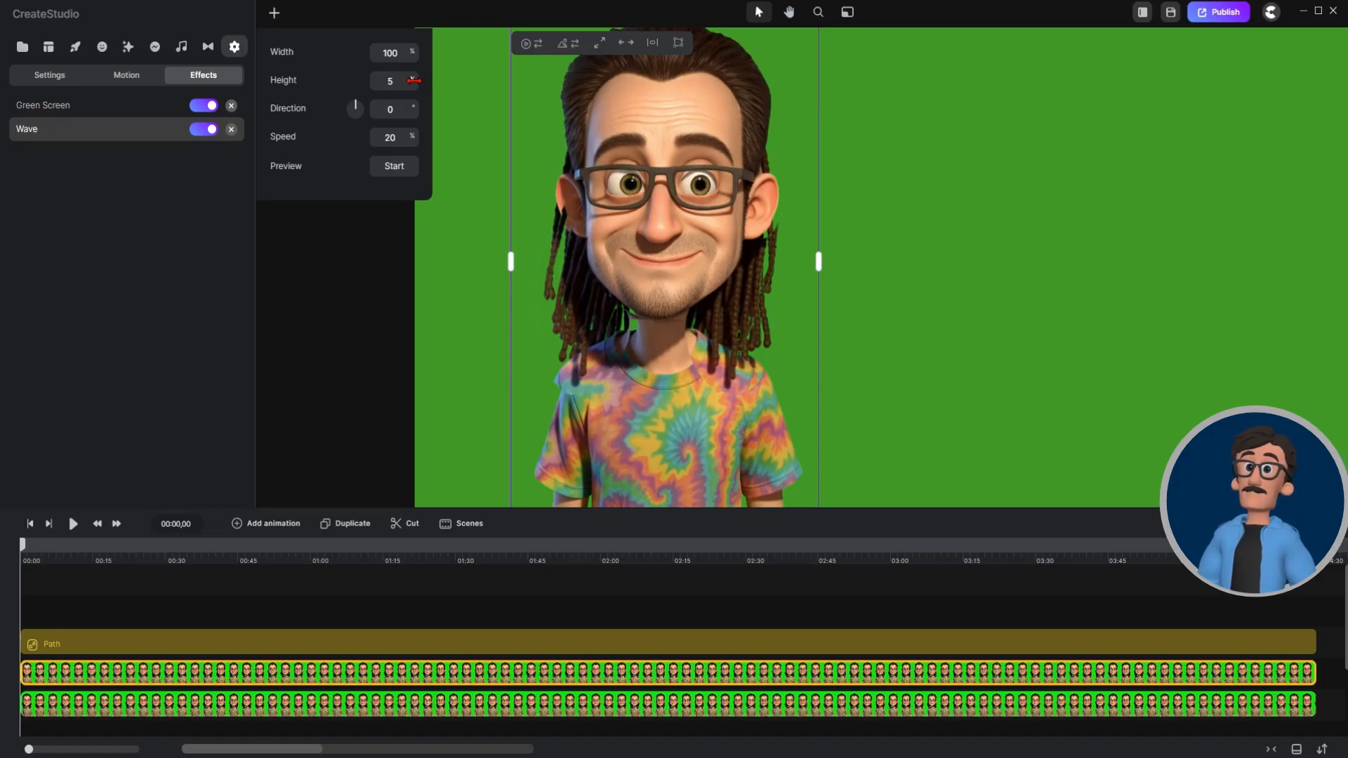
left_click_drag(415, 81, 415, 81)
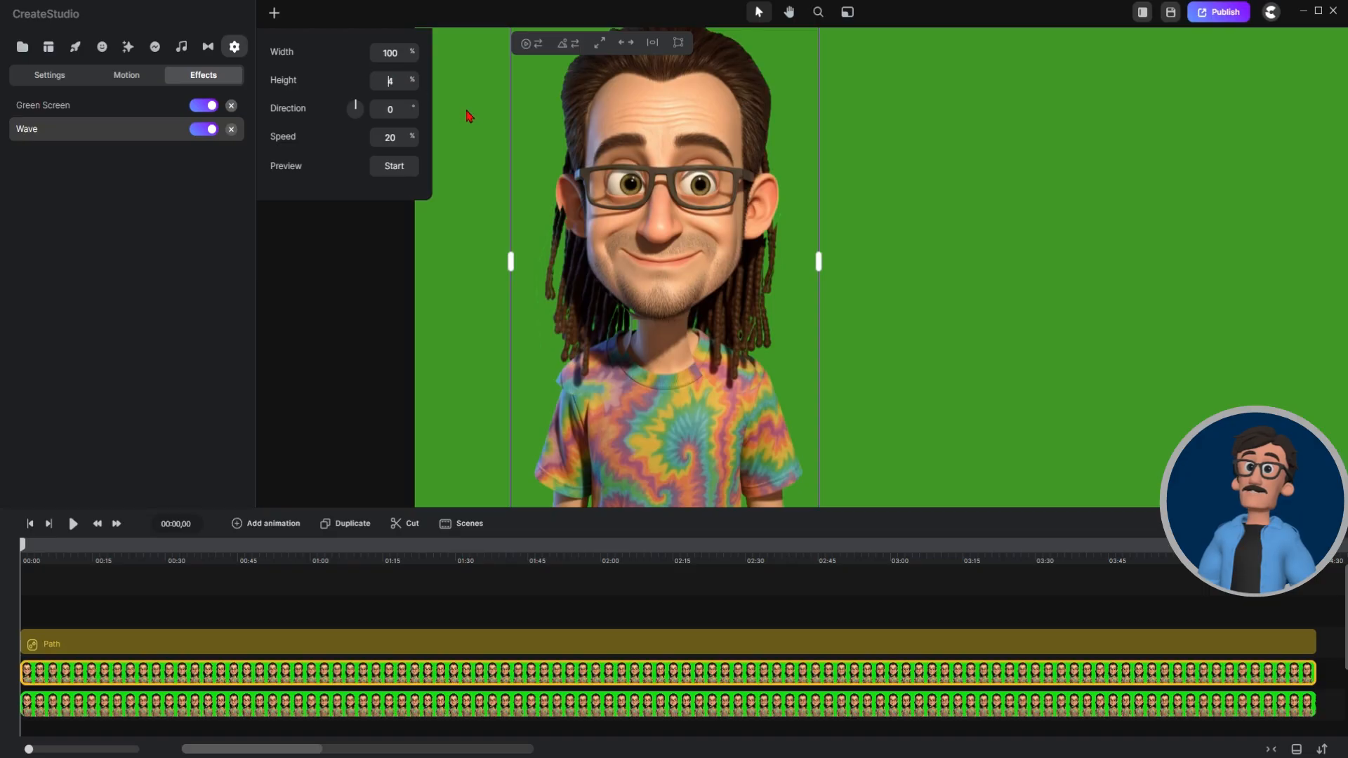
key("Down")
key("Down")
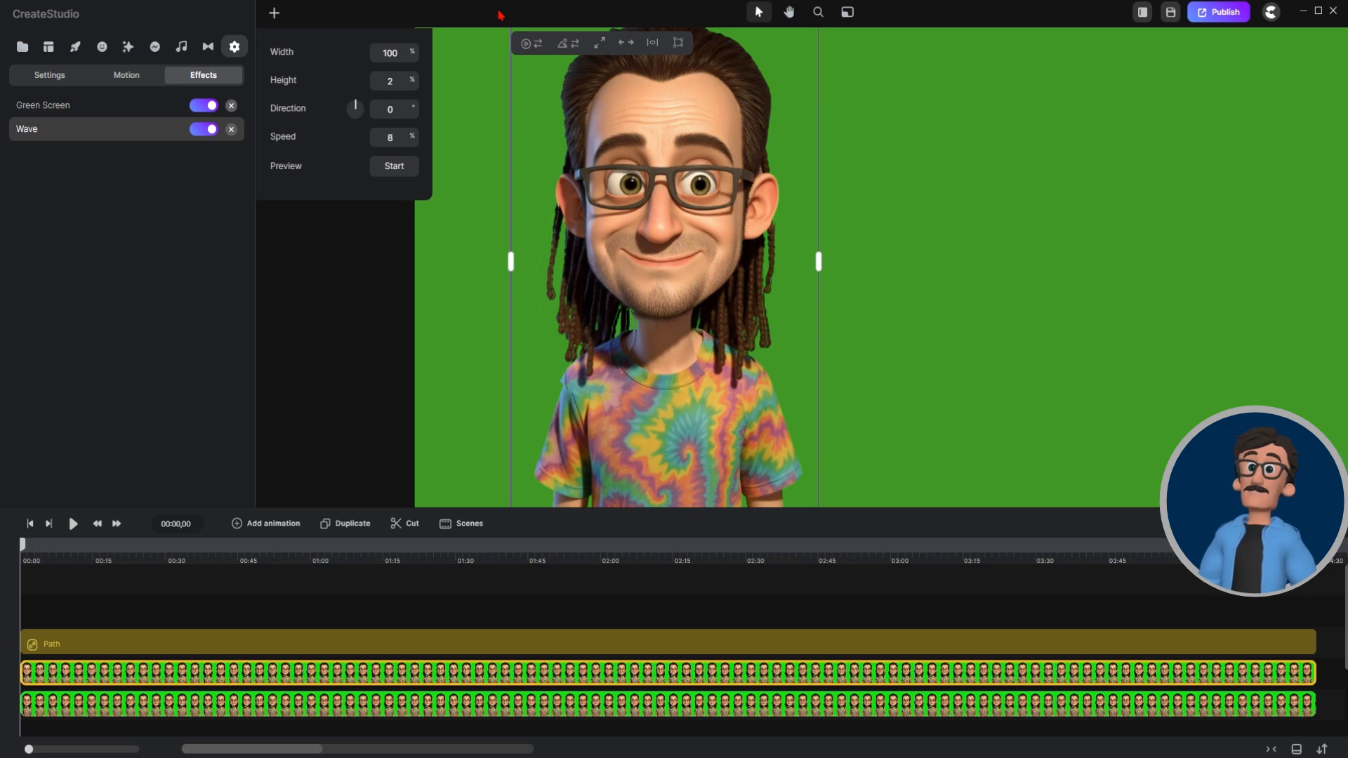
key("Down")
key("Down")
Play back the opening seconds to check the waving dreadlocks.
left_click(748, 325)
left_click(73, 523)
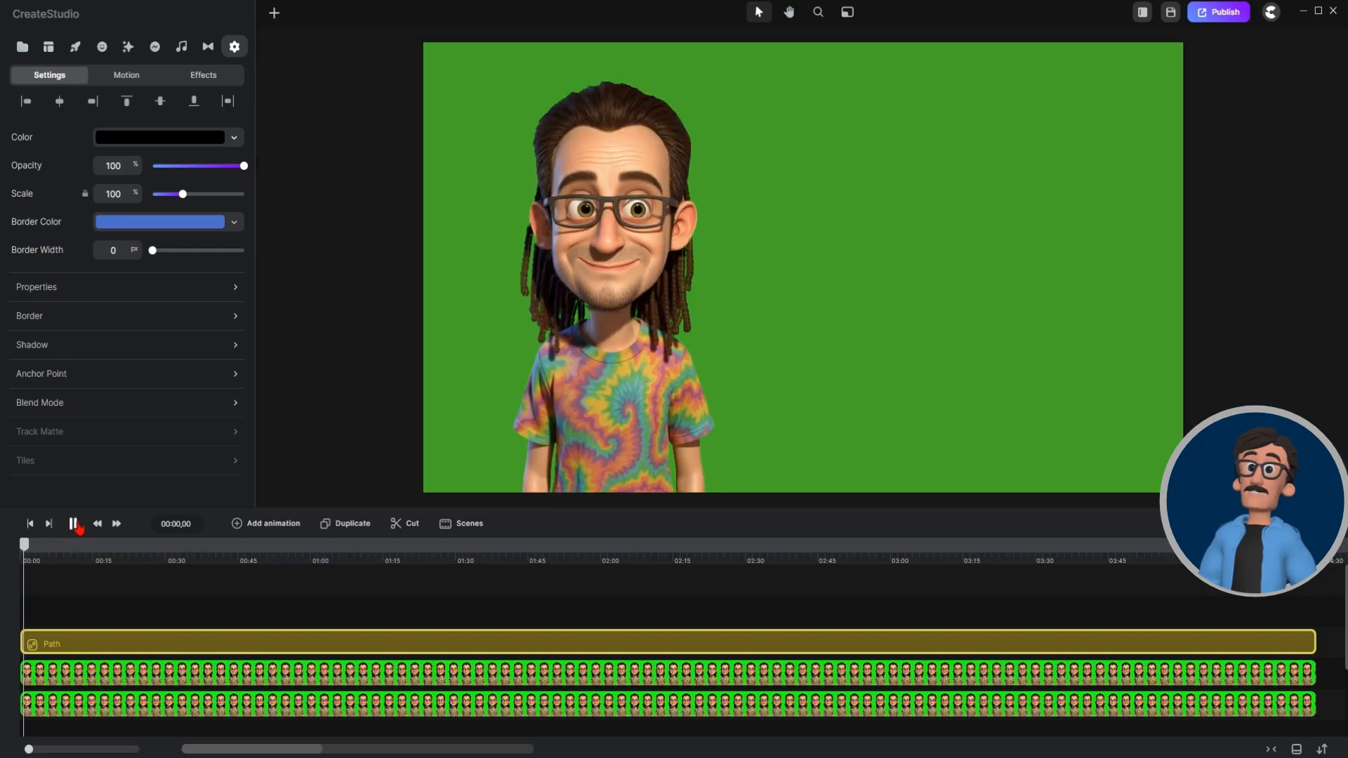
left_click(73, 524)
Apply the Edge Feather effect to the path layer.
left_click(128, 46)
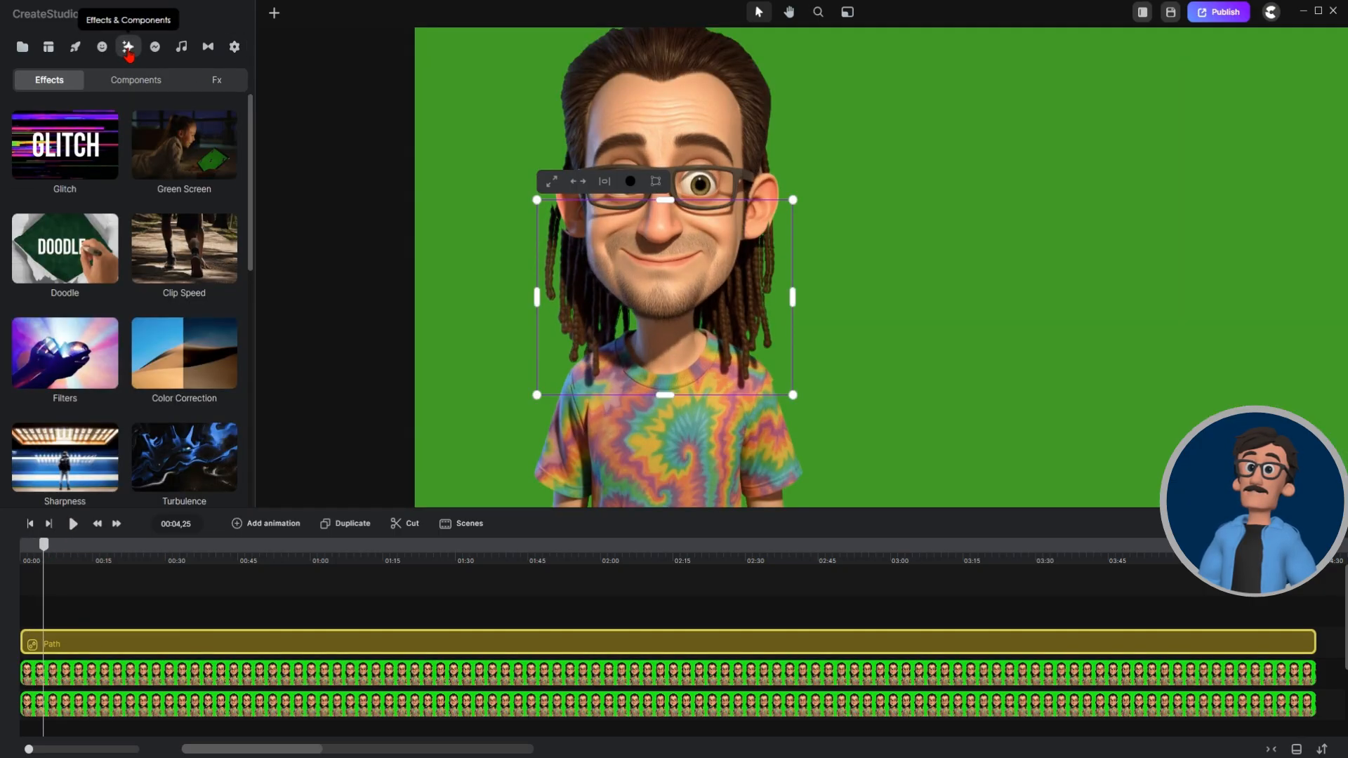
scroll(127, 295, "down", 5)
left_click_drag(66, 463, 274, 641)
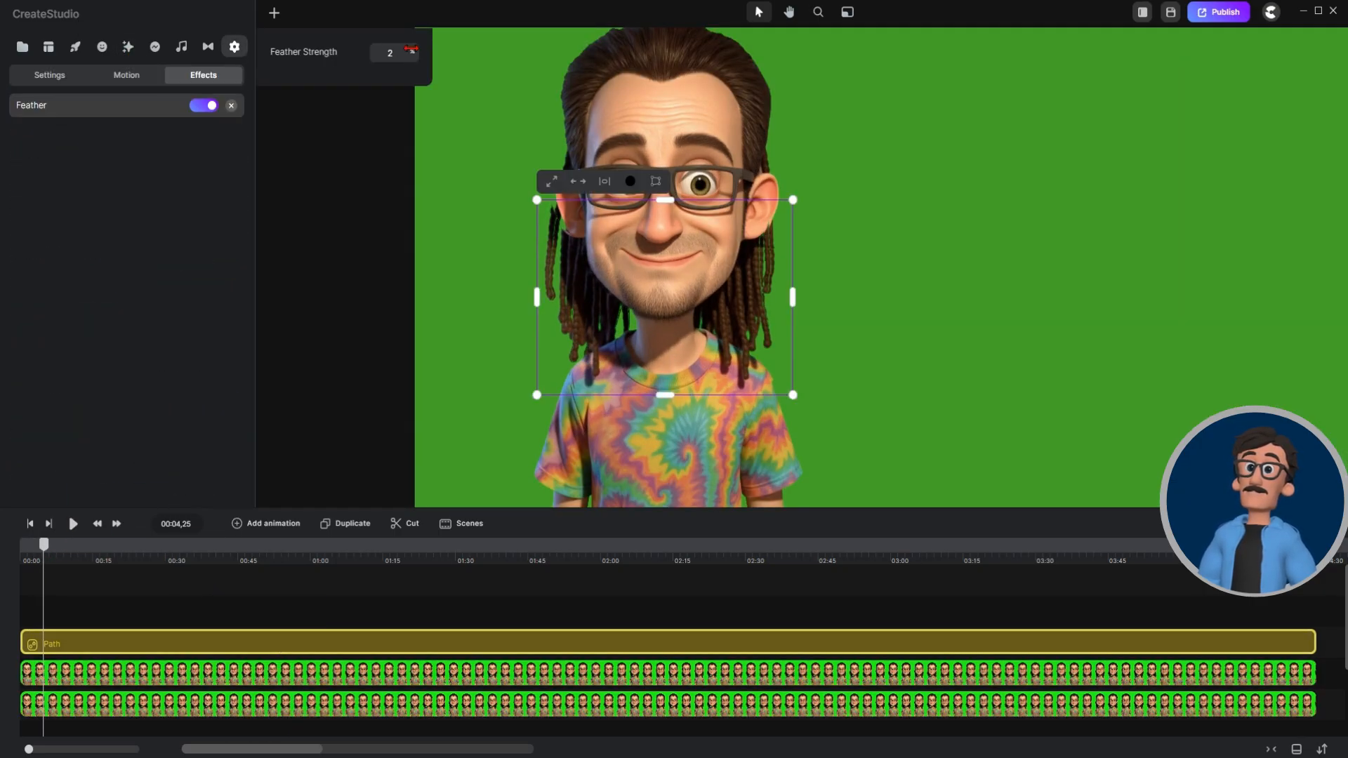
left_click(926, 270)
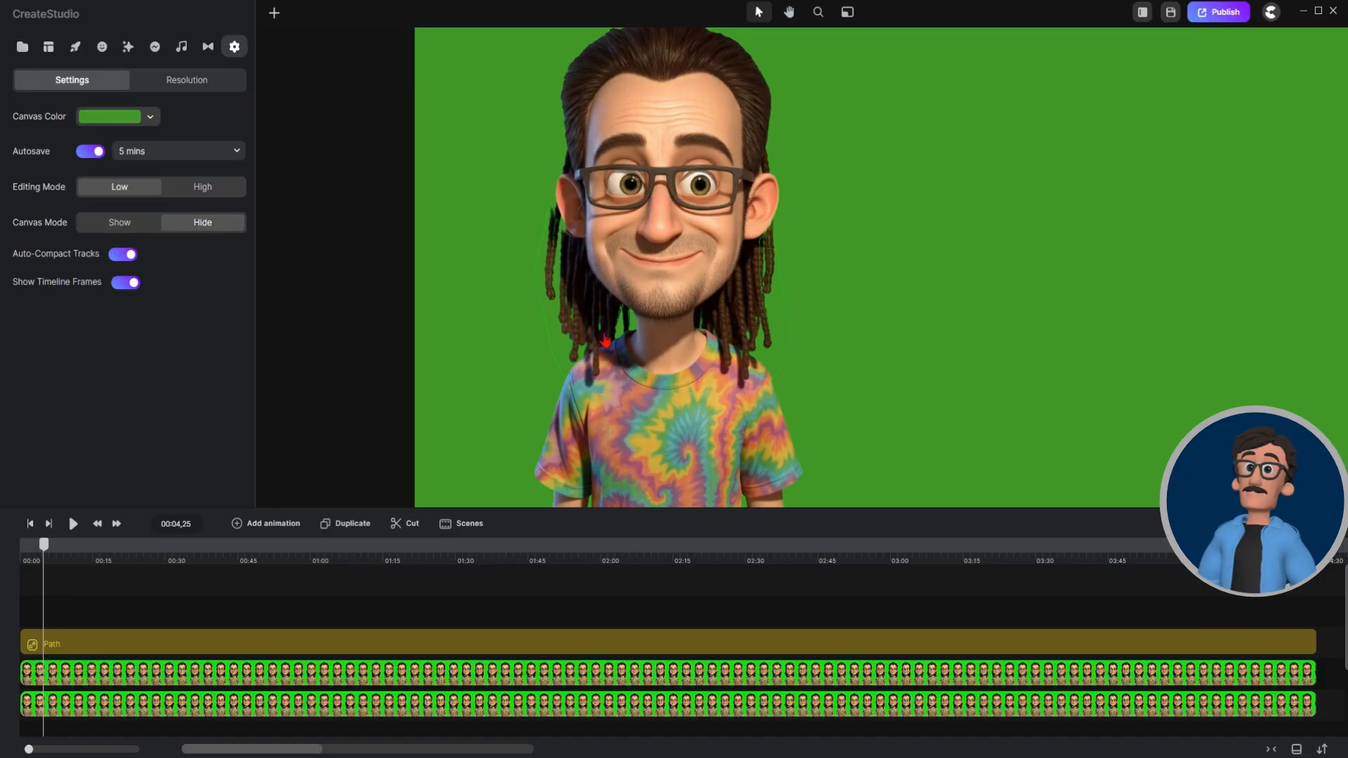
Narrow the dreadlock path mask slightly at its left side and play back the result.
left_click(608, 297)
left_click_drag(537, 297, 544, 297)
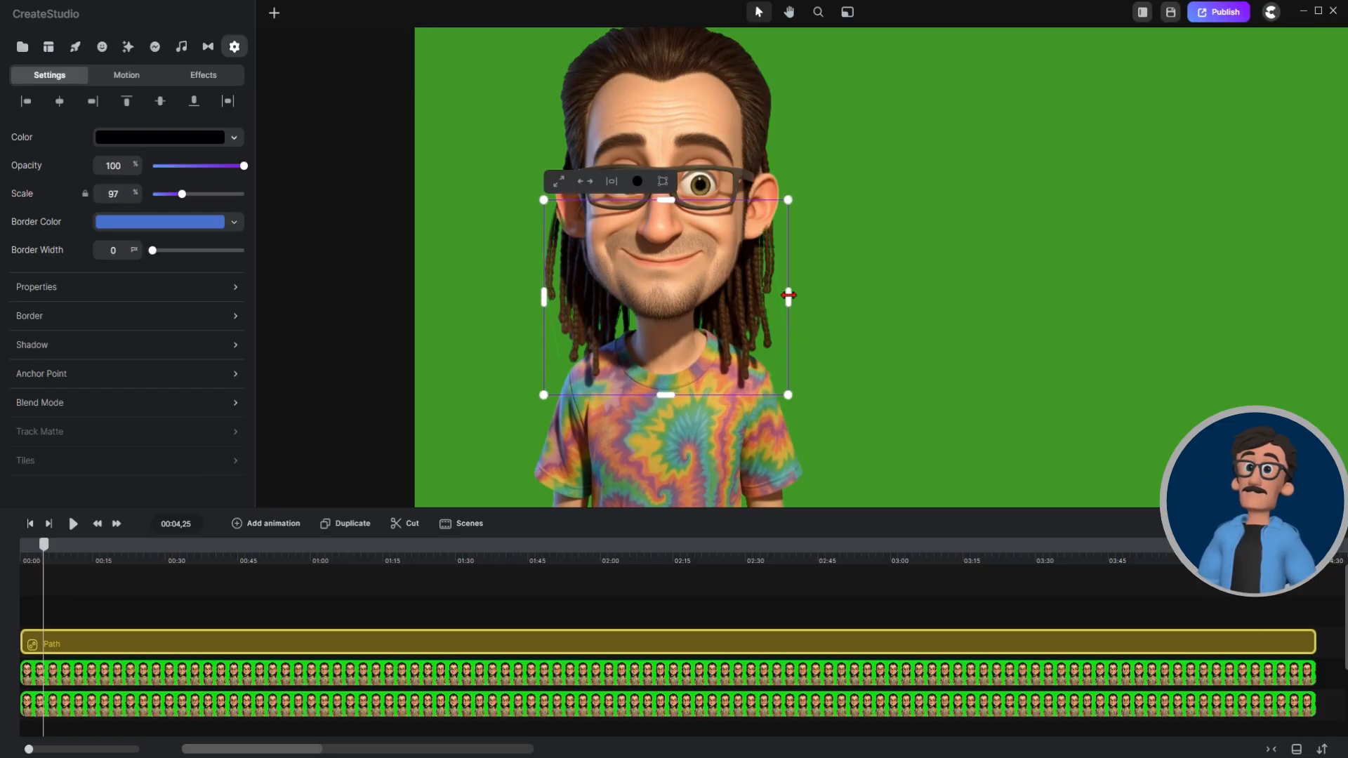
left_click(1030, 296)
key("space")
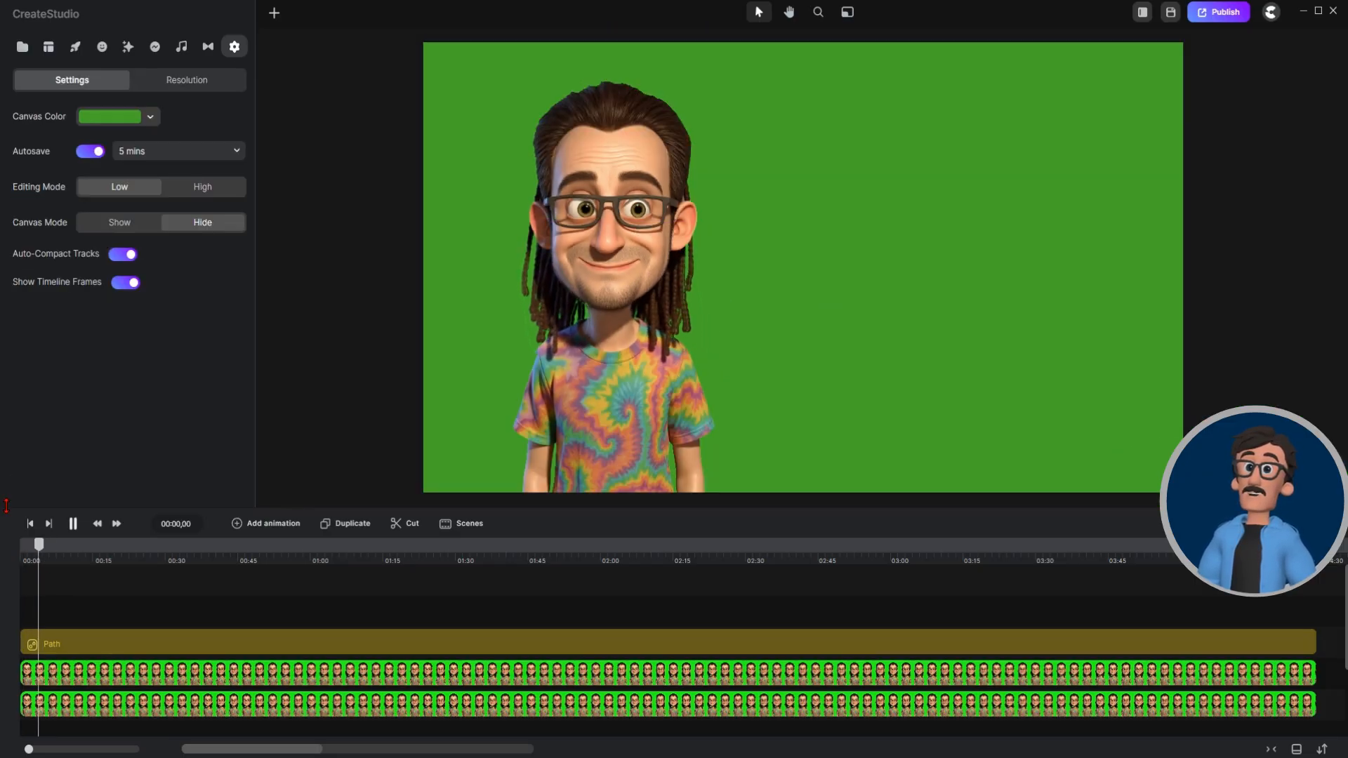
key("space")
Open the Feather effect's settings on the path layer.
left_click(280, 648)
left_click(203, 79)
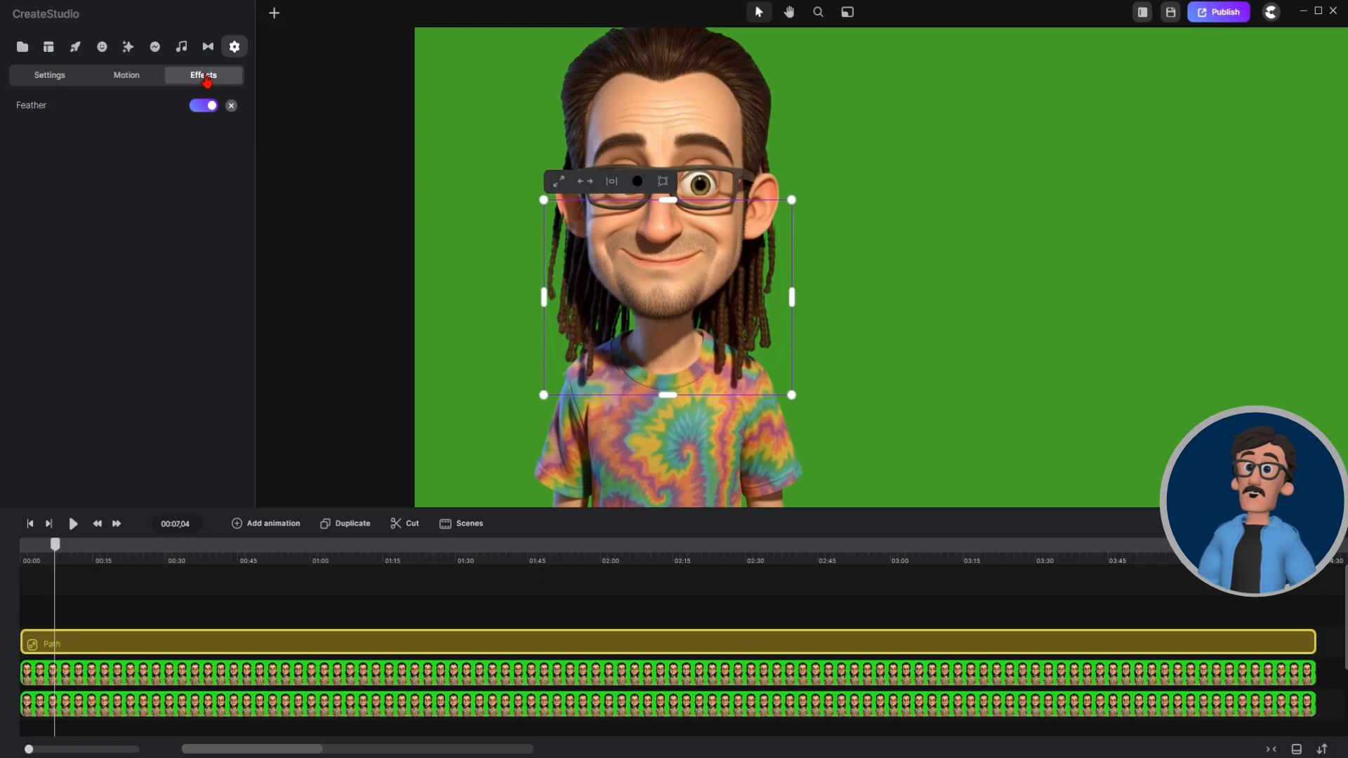
left_click(146, 105)
Set the upper clip's Wave effect to 1% height and 3% speed, and preview the motion.
left_click(189, 676)
left_click(204, 74)
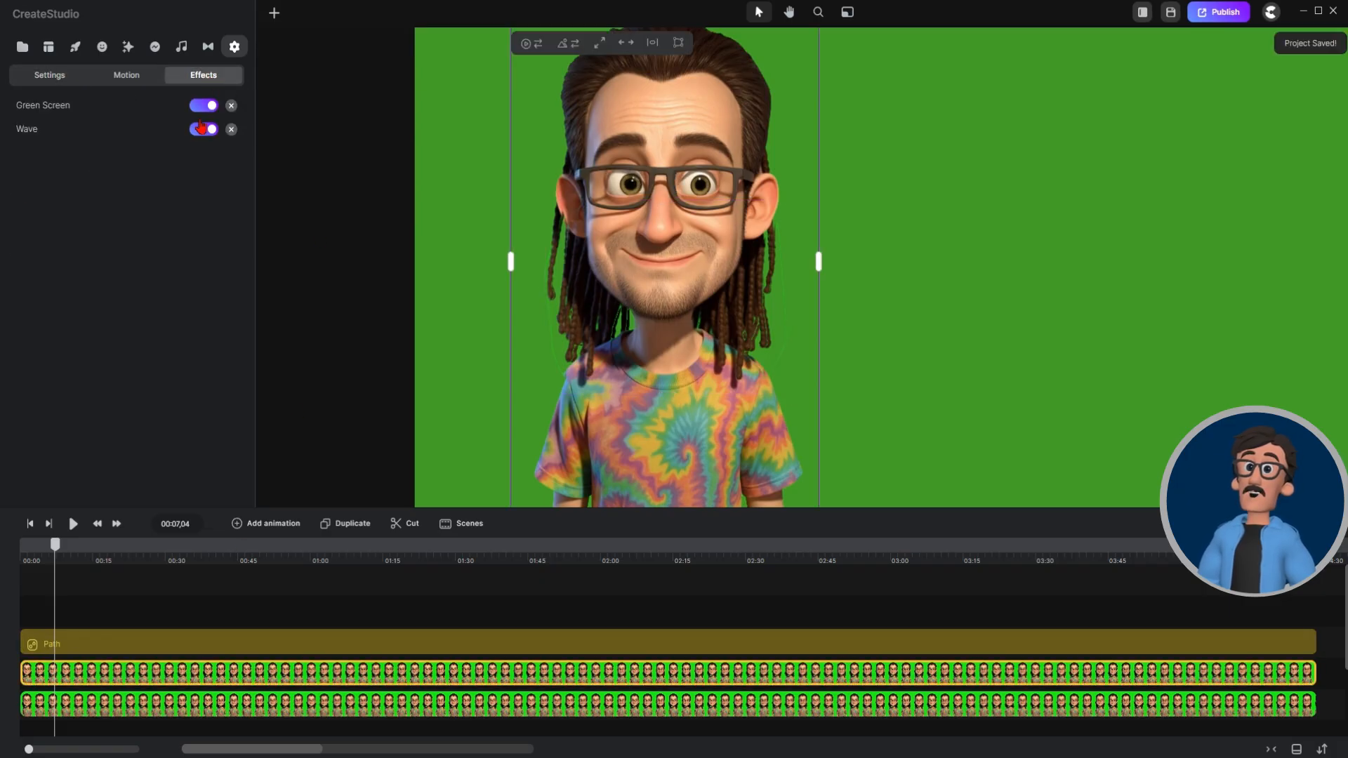
left_click(51, 129)
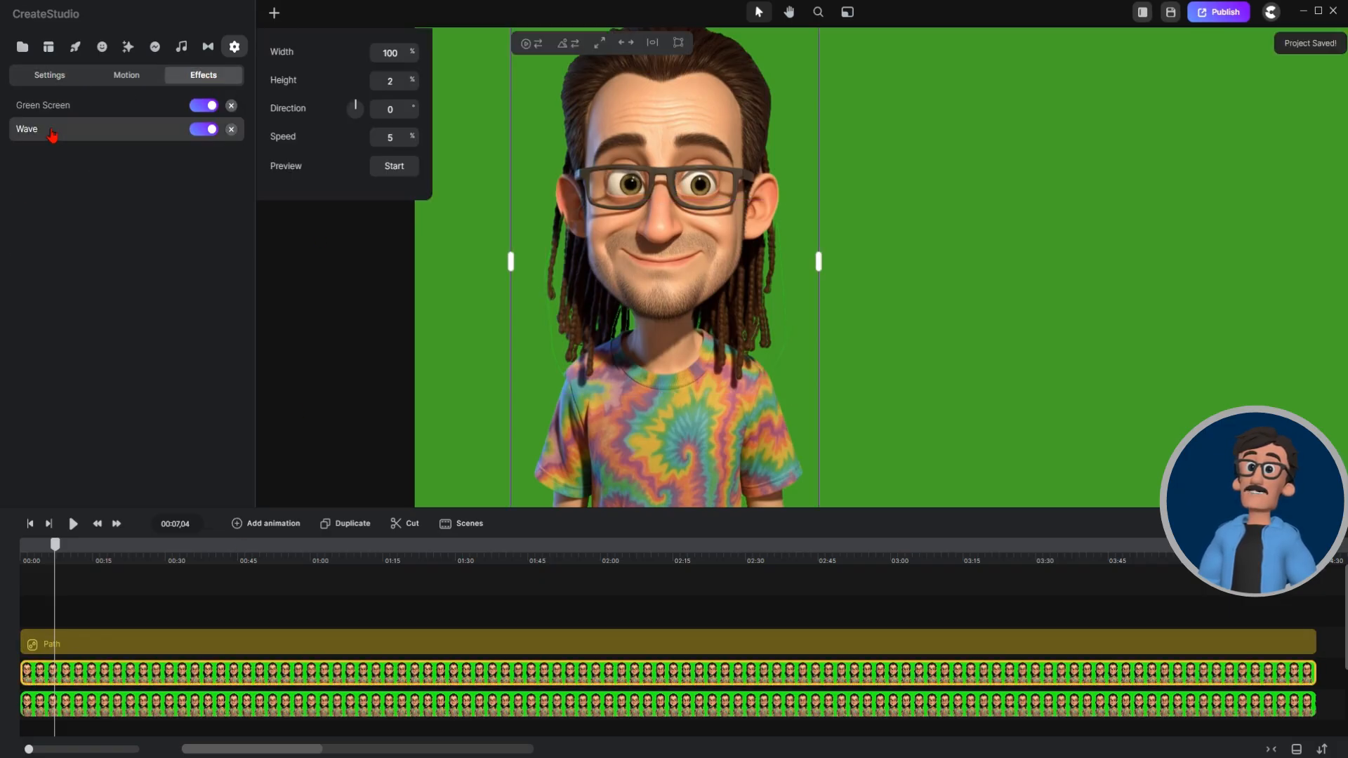
double_click(388, 137)
type("3")
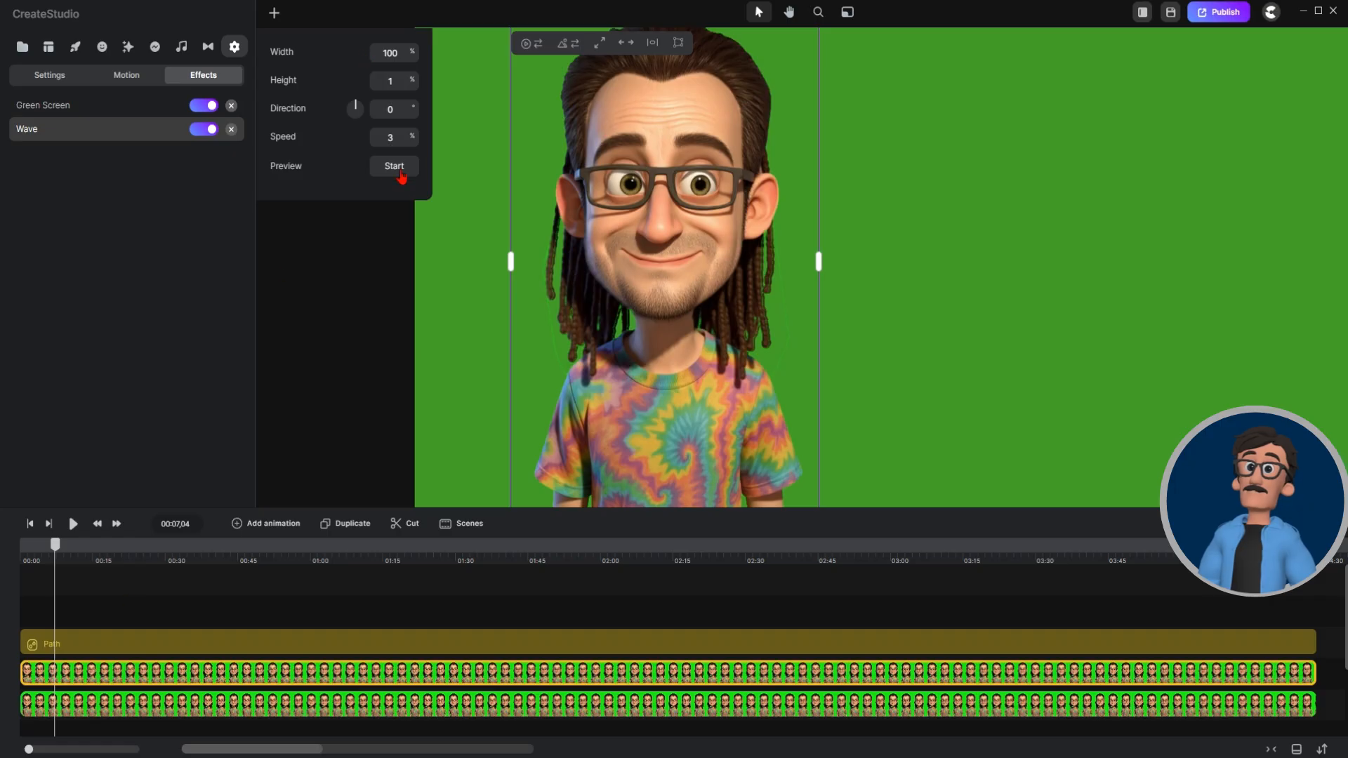
left_click(395, 167)
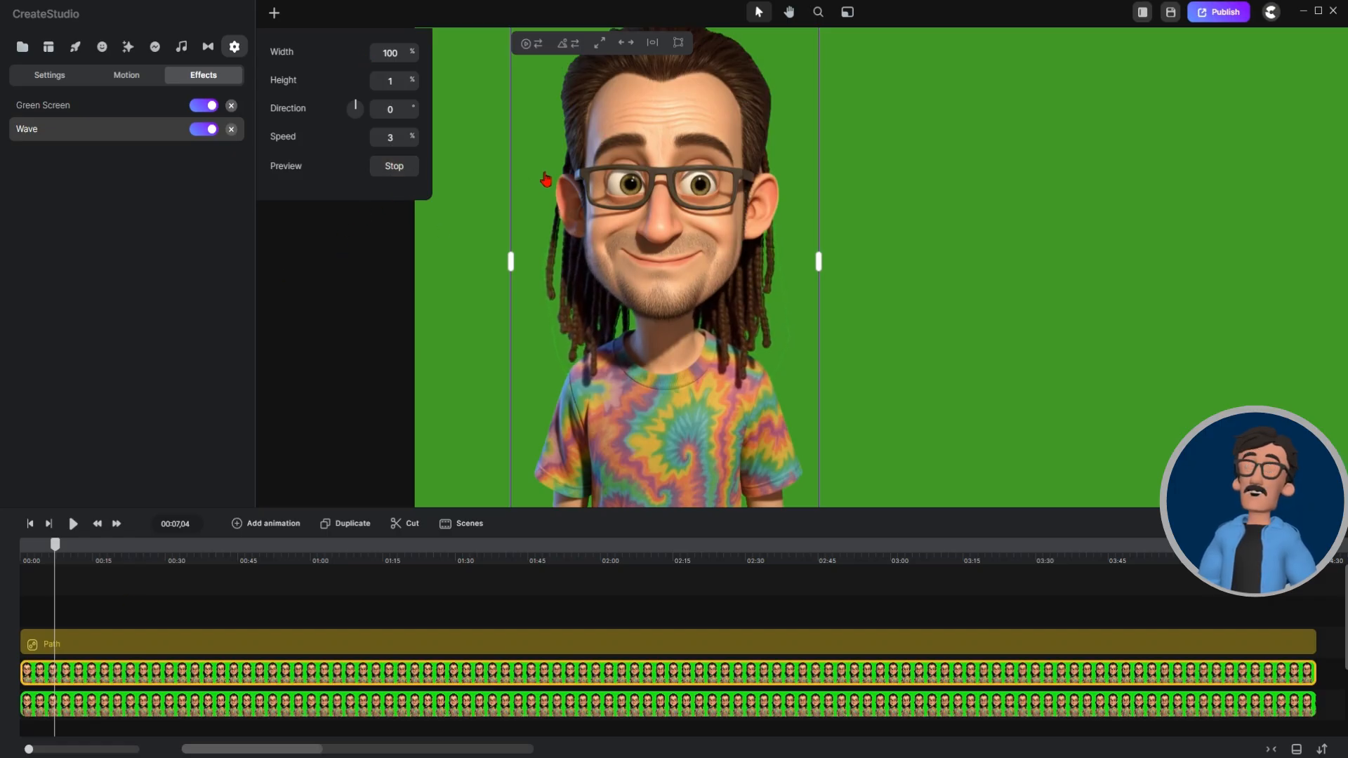
left_click(392, 165)
left_click(83, 634)
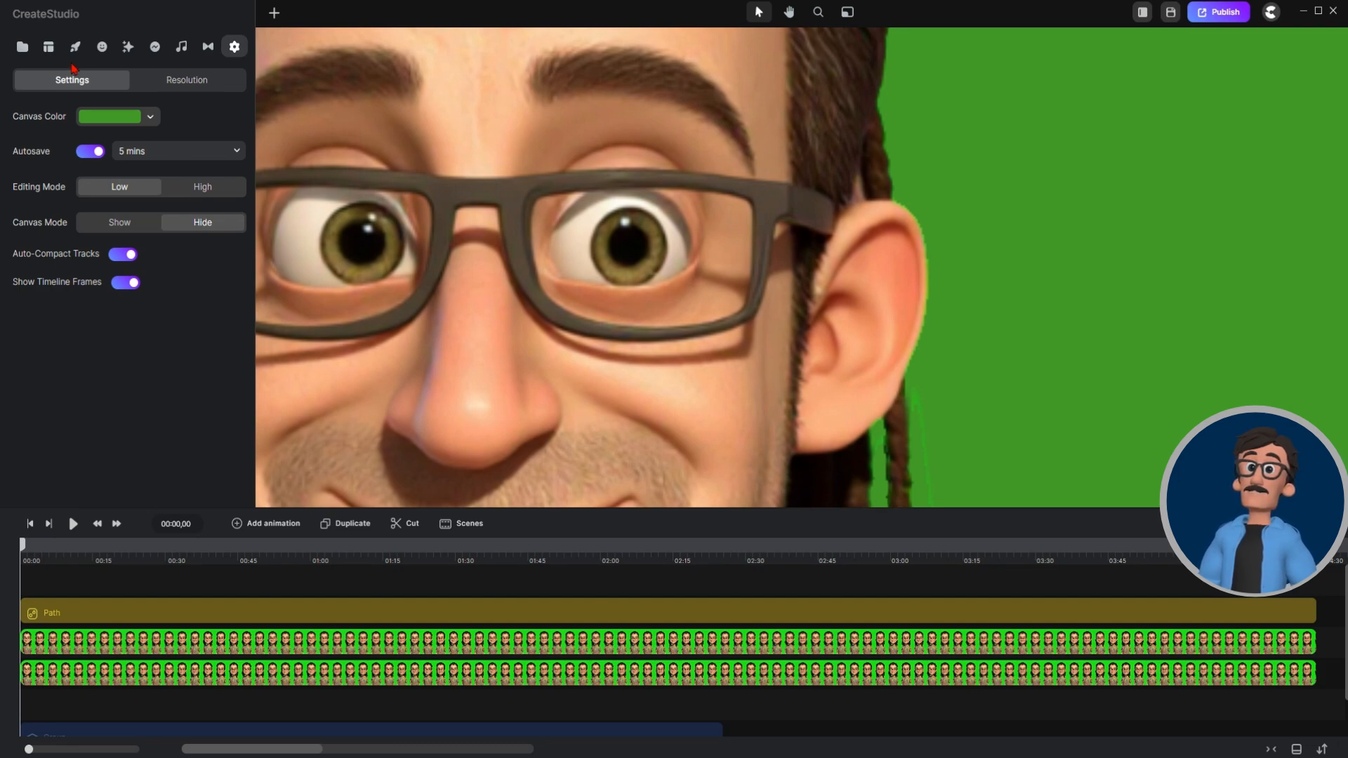
Add the eye close-up image from the project media to the canvas and scale it down to 110%.
left_click(23, 48)
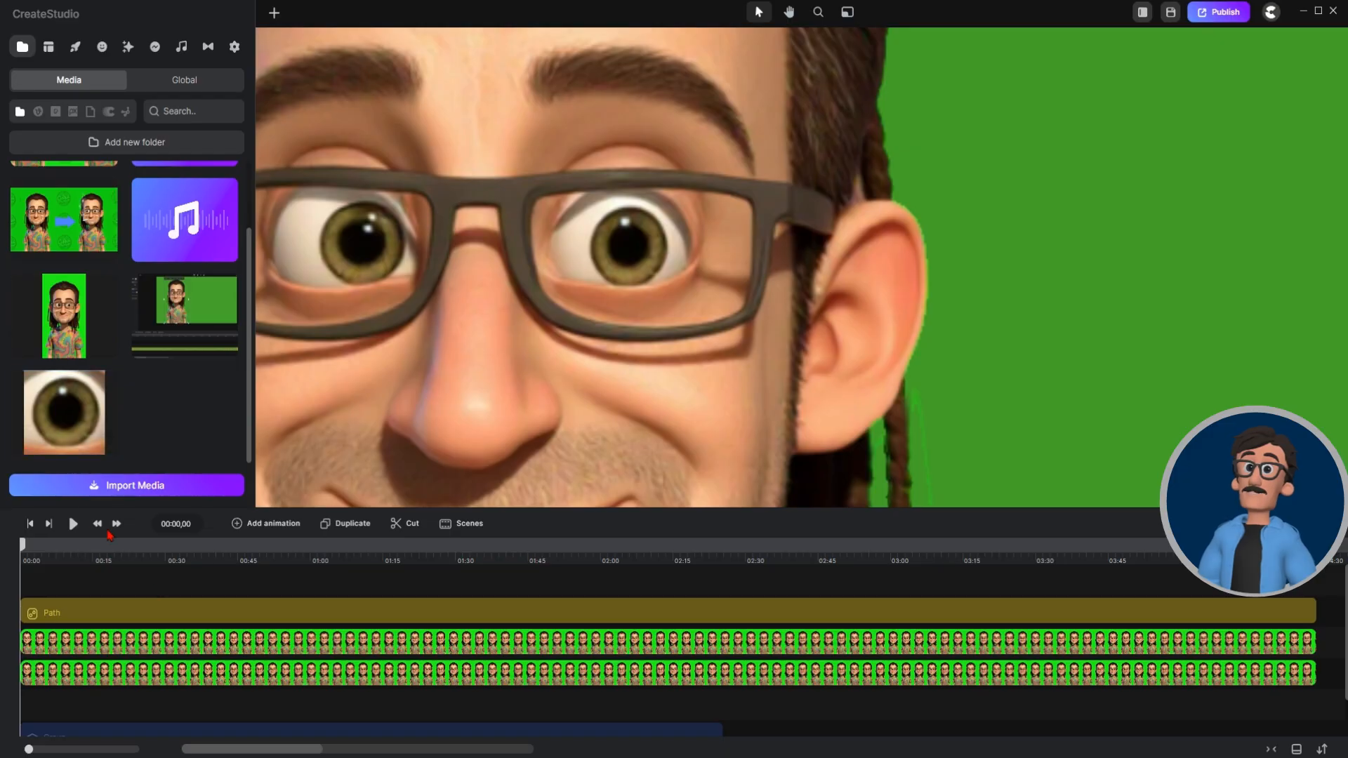
left_click_drag(72, 449, 1062, 243)
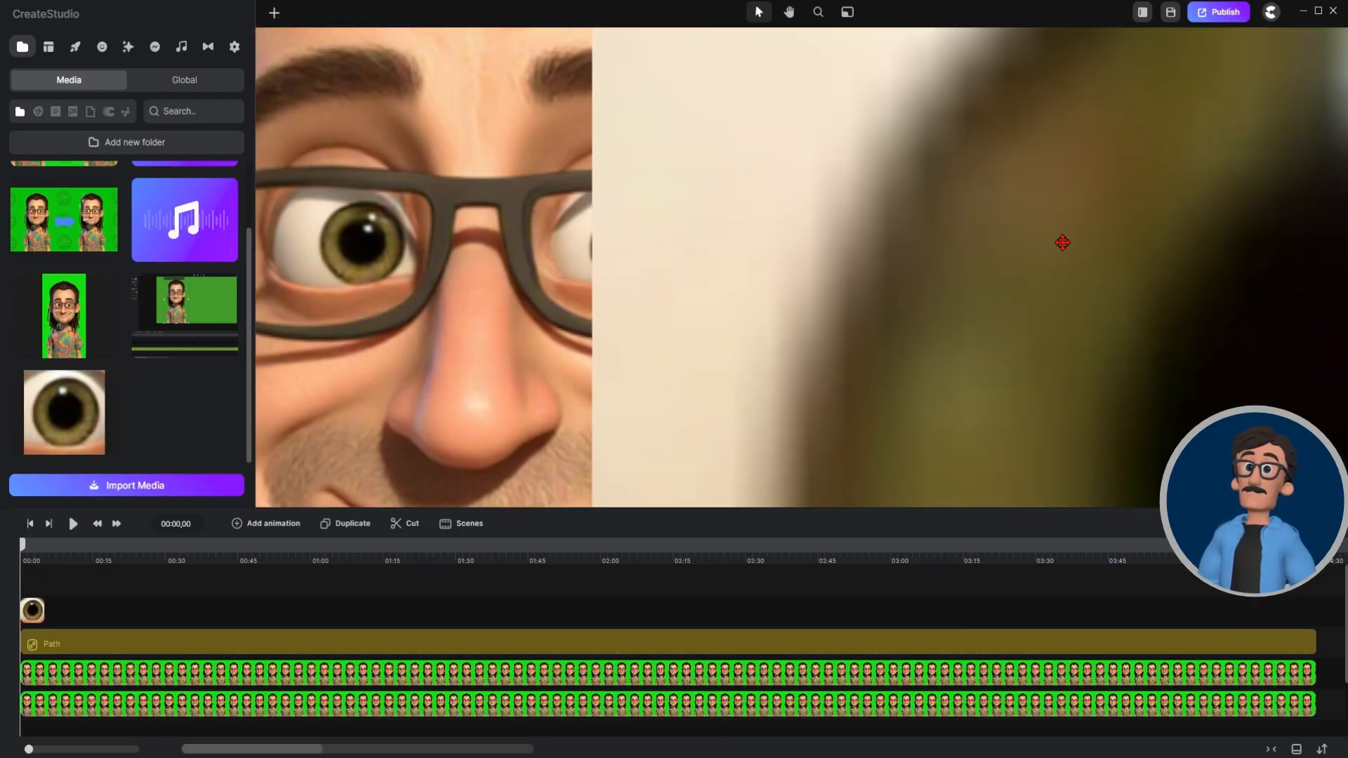
scroll(836, 313, "down", 5)
scroll(832, 319, "down", 3)
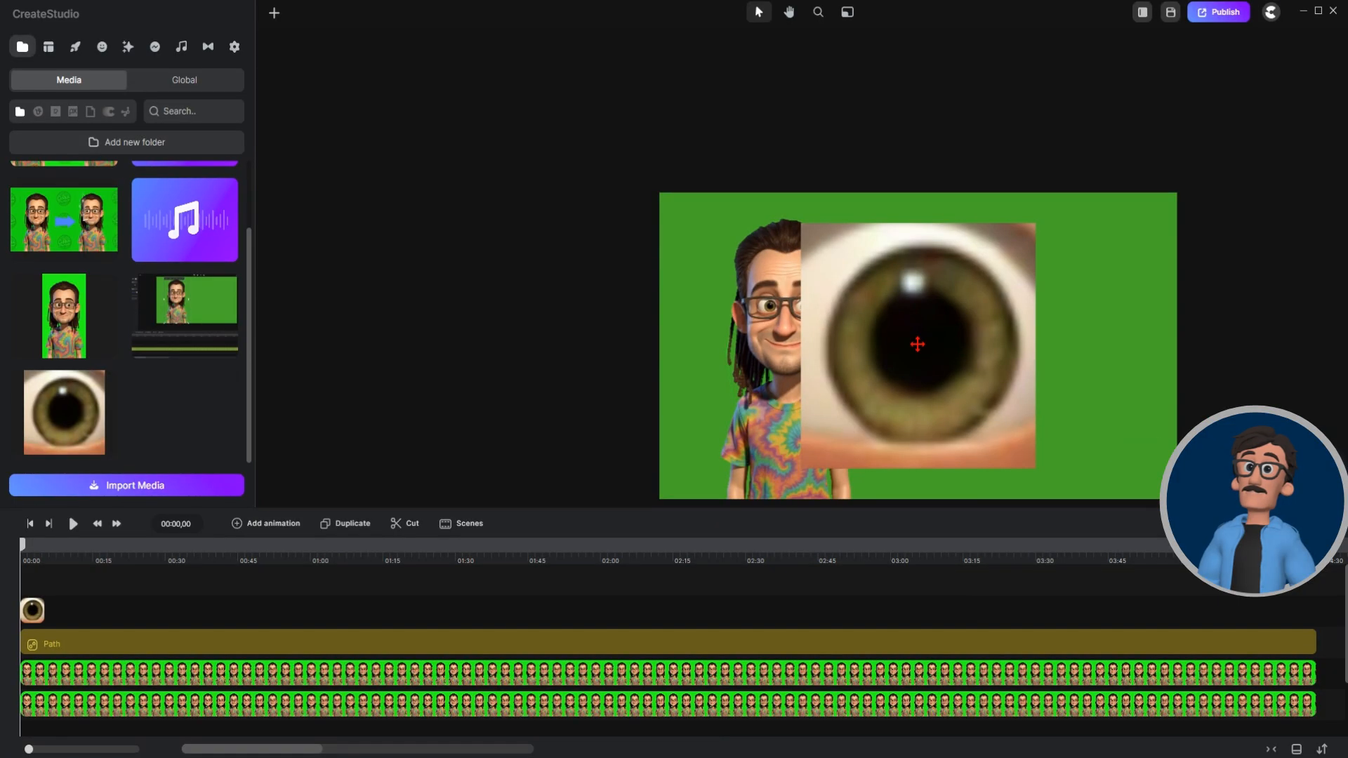
left_click(918, 340)
left_click_drag(1036, 472, 862, 268)
scroll(871, 251, "up", 5)
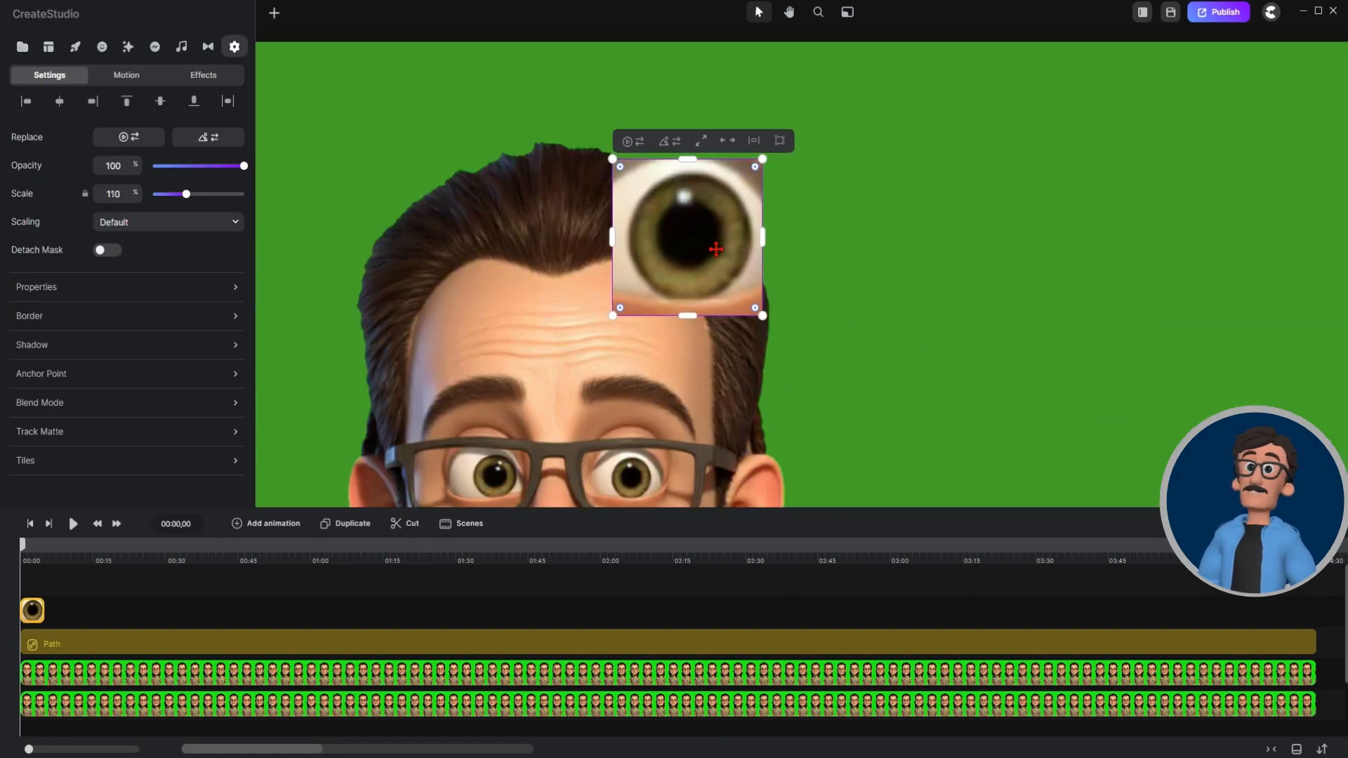
Move the eye image onto the green area beside the character's head and extend its layer to the clips' full length.
left_click_drag(716, 249, 931, 311)
scroll(780, 422, "down", 3)
scroll(780, 421, "down", 2)
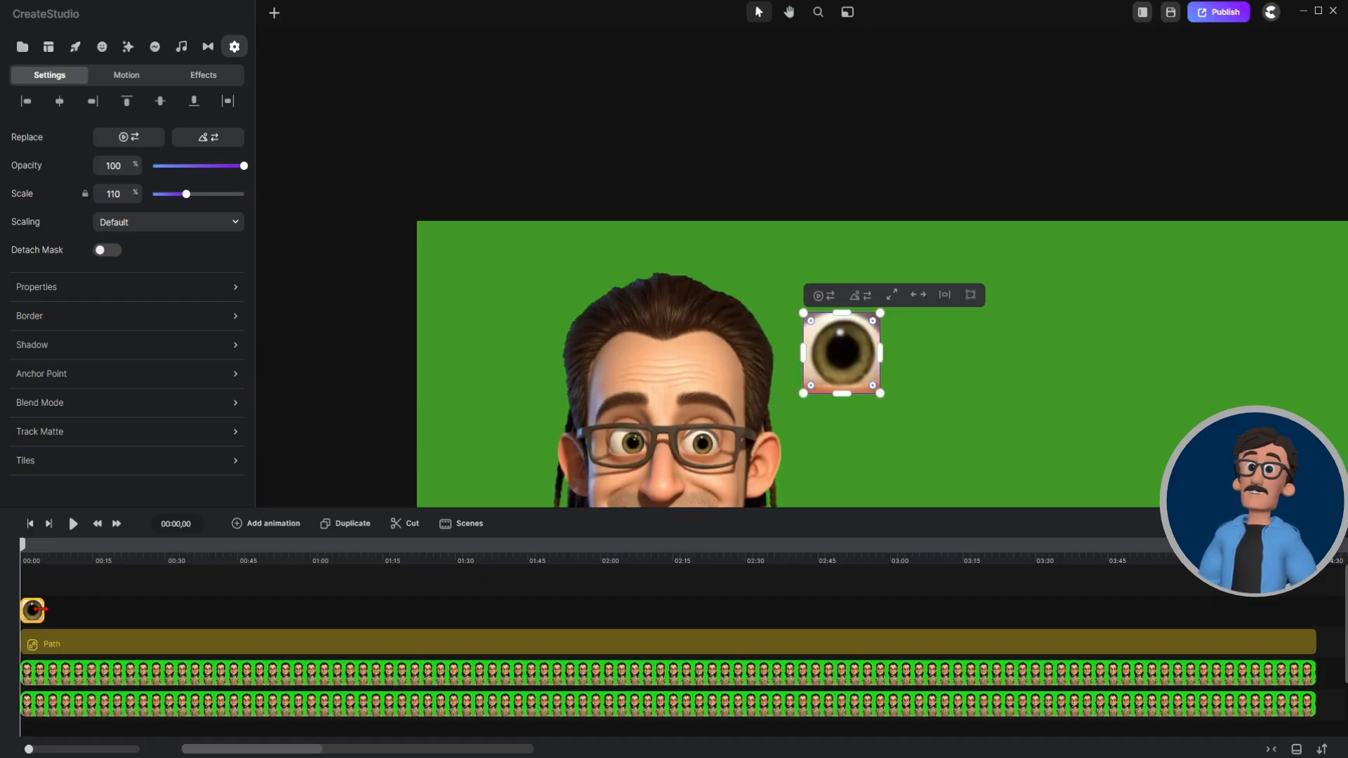
left_click_drag(39, 608, 1310, 608)
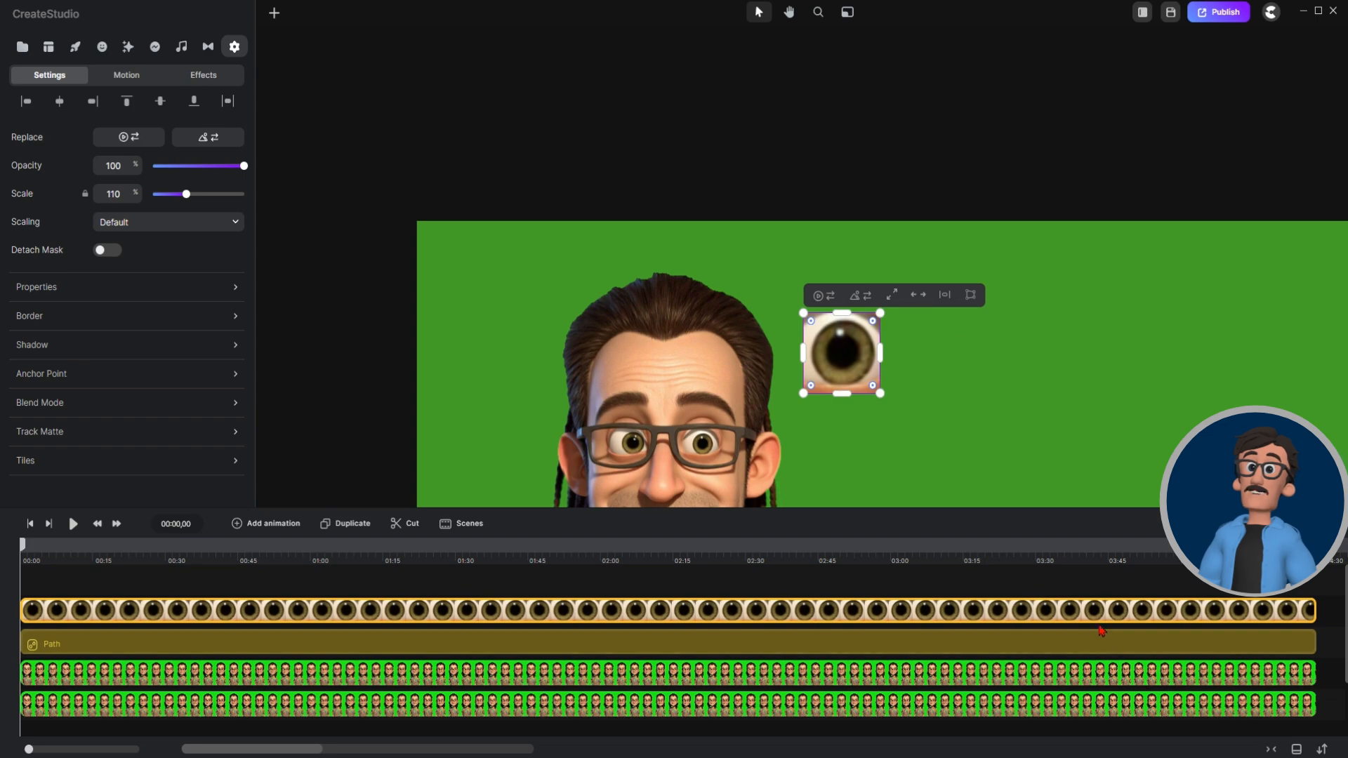
Add a circle shape, scale it to about 15% and position it to cover the iris of the eye image.
left_click(274, 14)
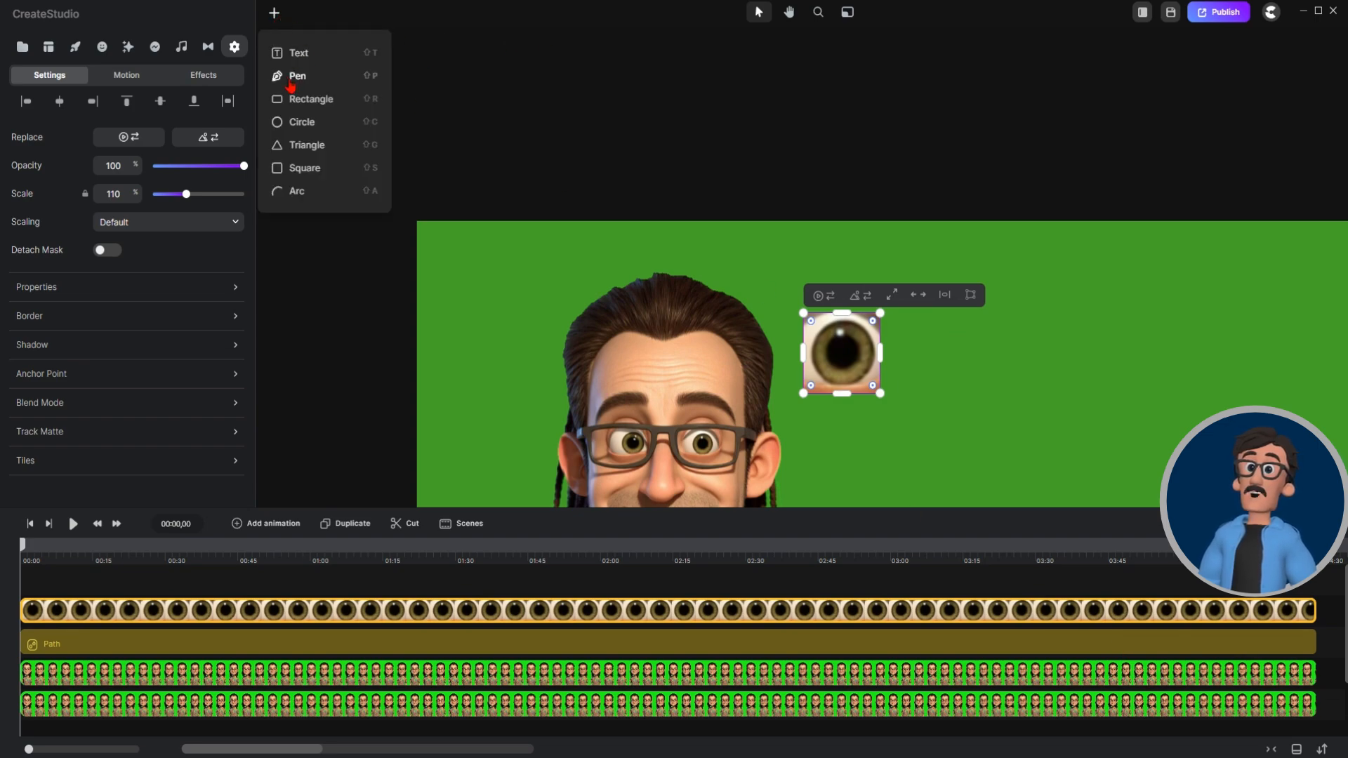
left_click(302, 124)
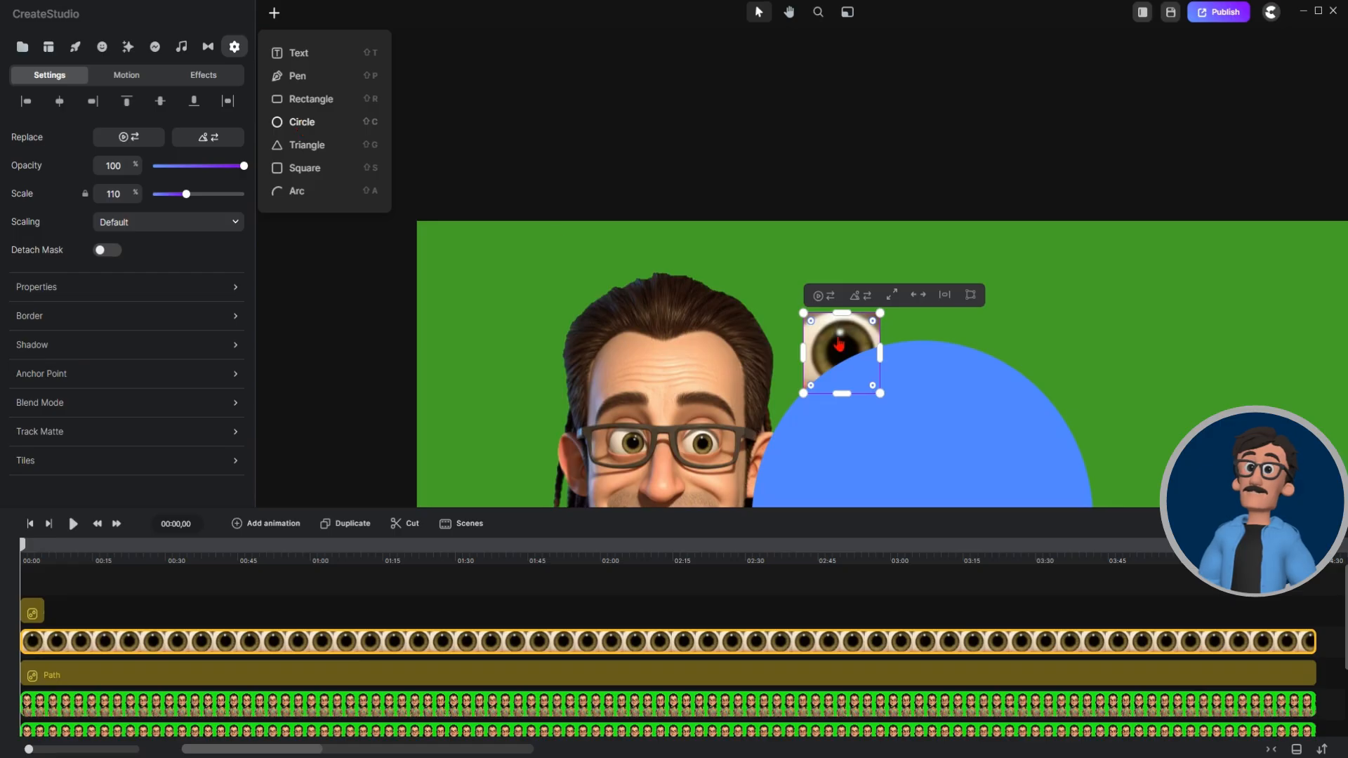
left_click_drag(966, 436, 707, 321)
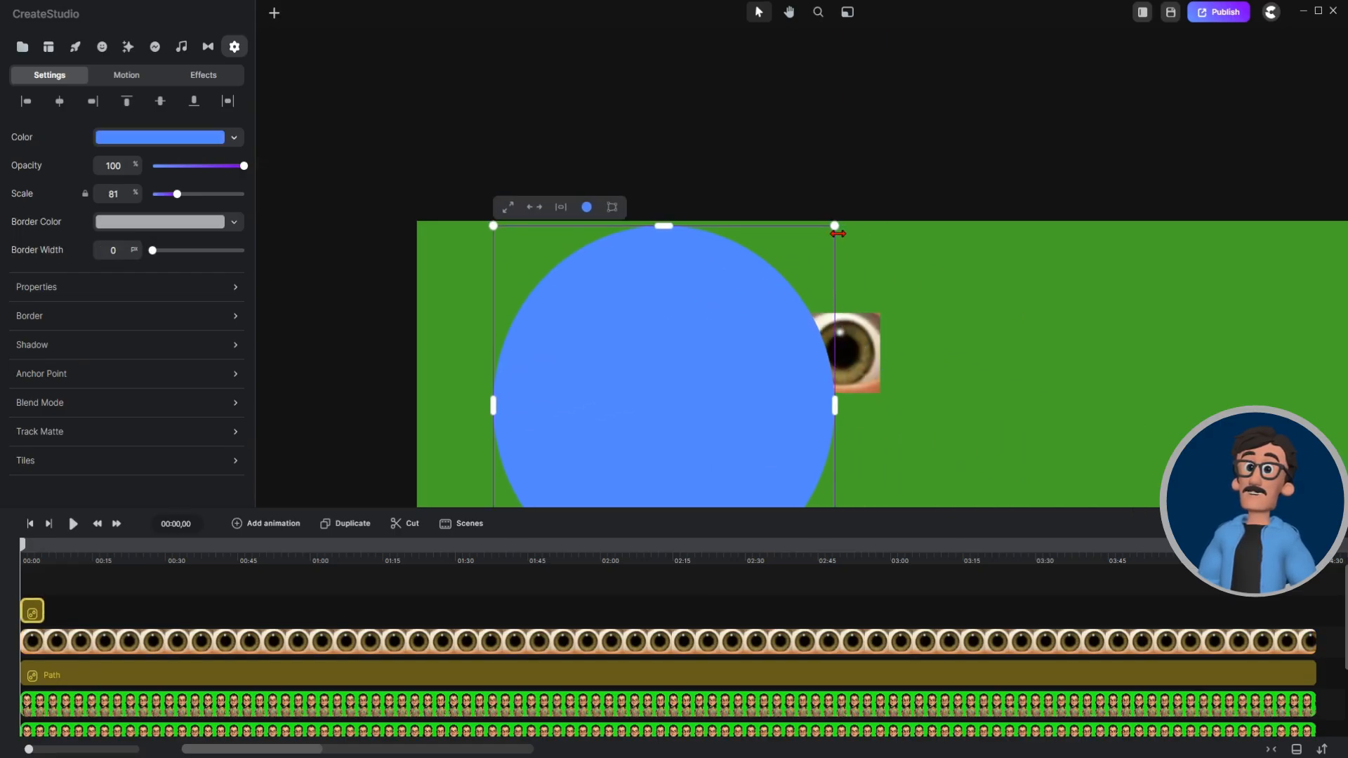
left_click_drag(833, 226, 891, 320)
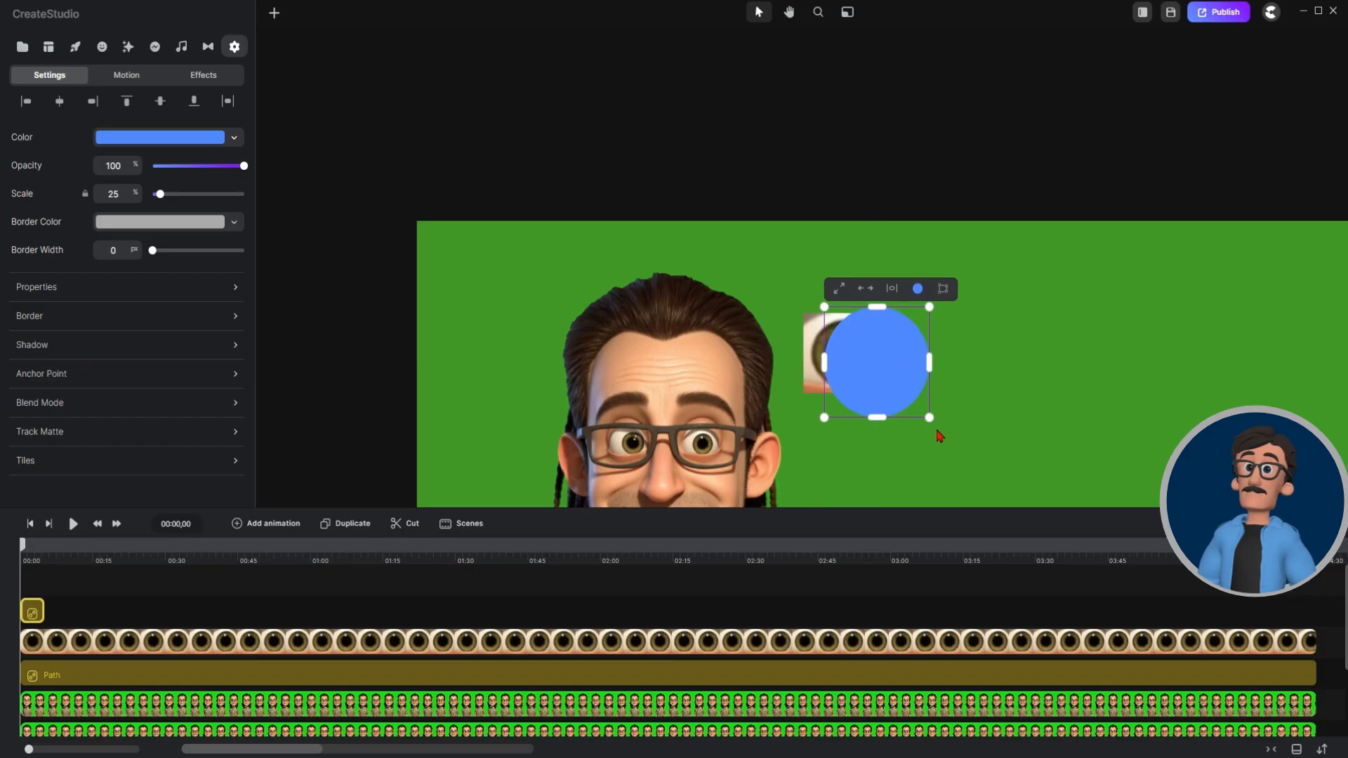
left_click_drag(928, 417, 872, 388)
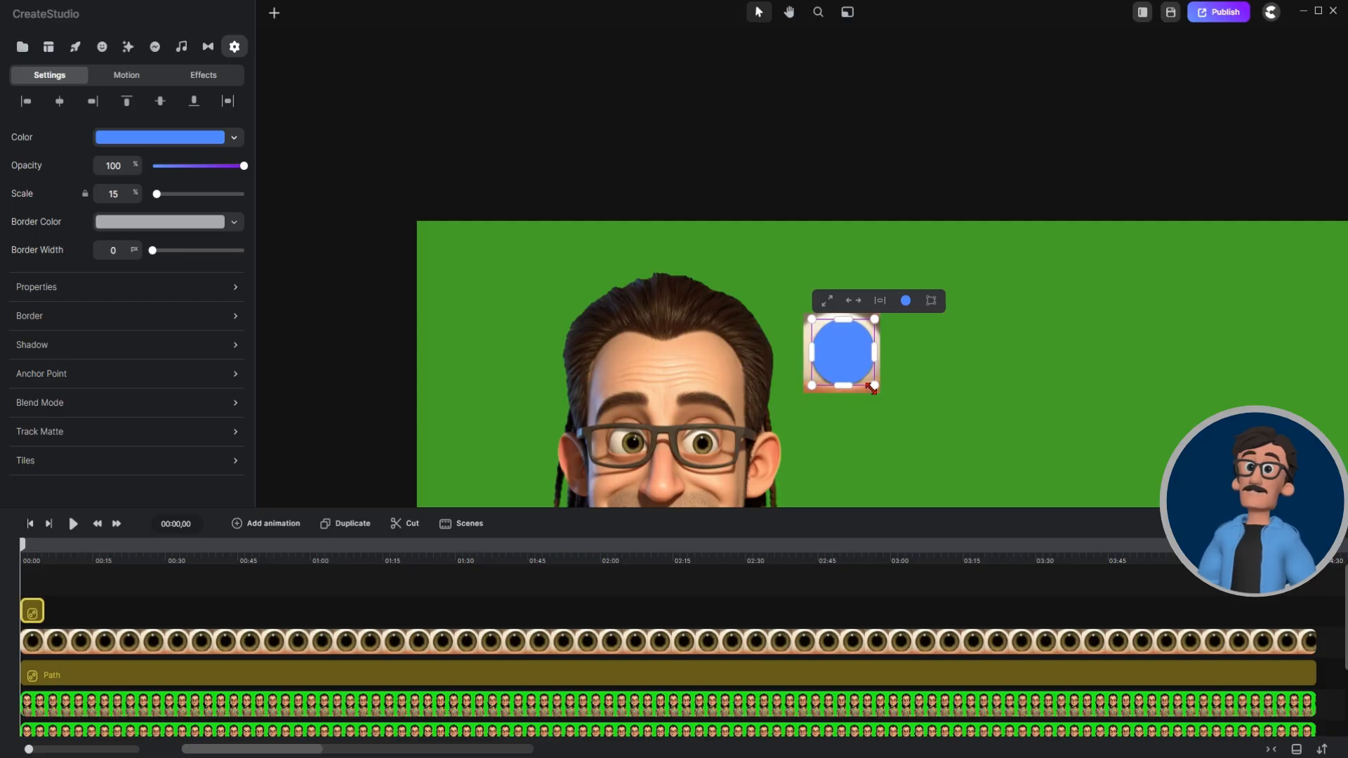
left_click(971, 379)
scroll(910, 361, "up", 2)
scroll(910, 362, "up", 3)
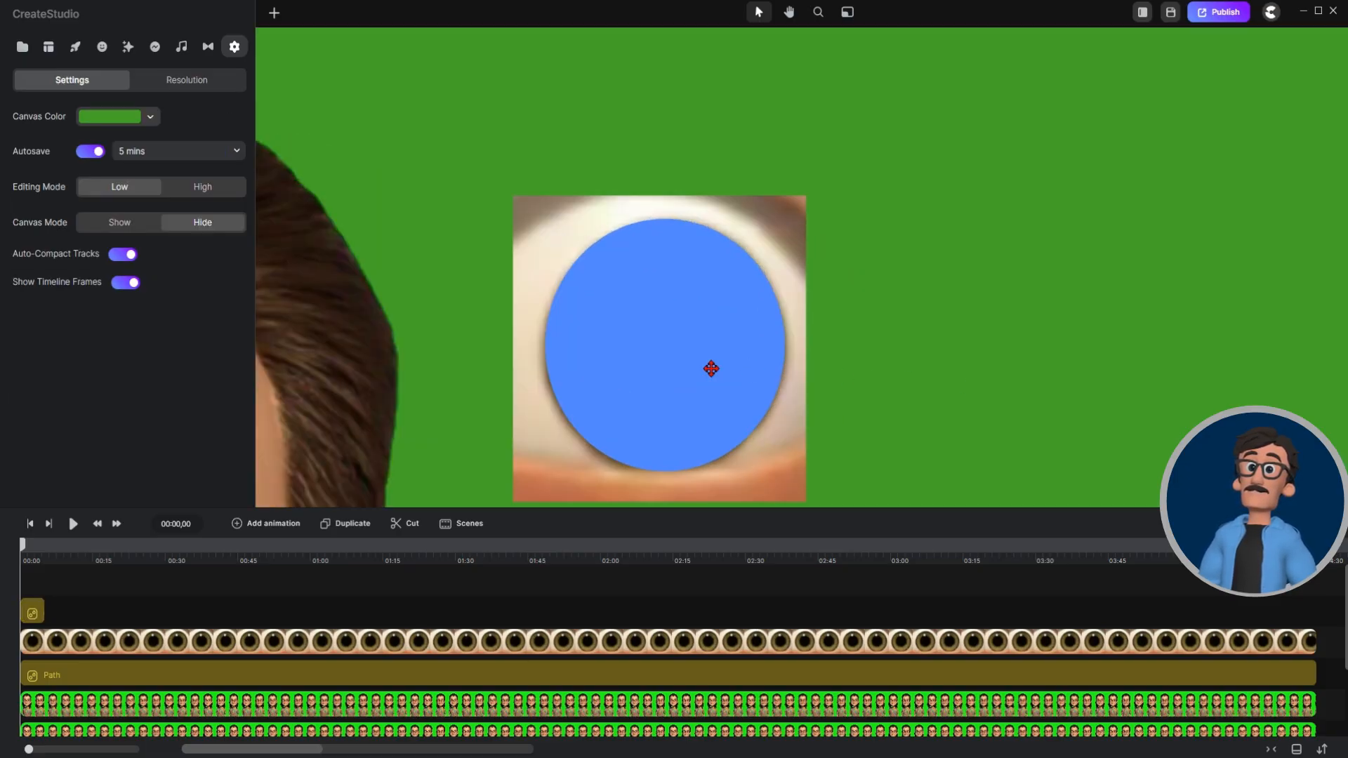
left_click_drag(711, 369, 710, 373)
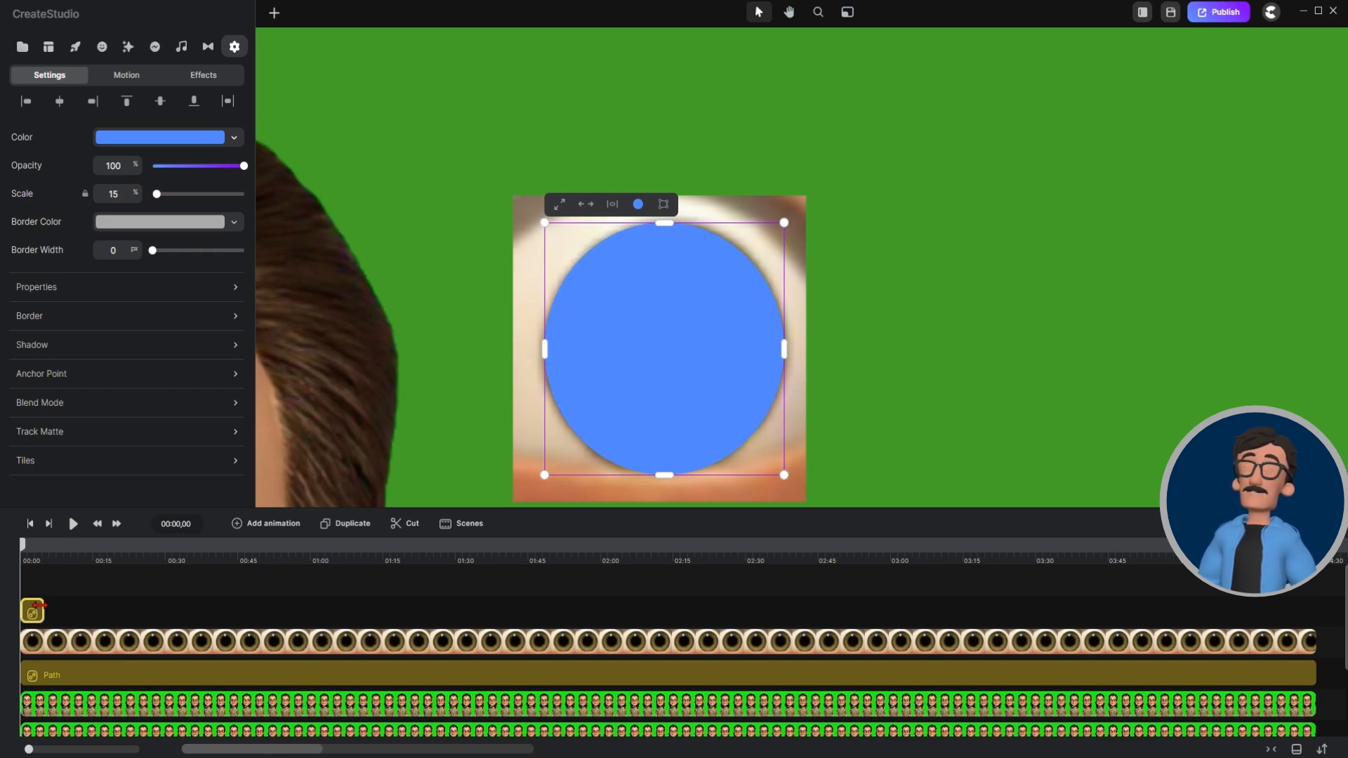
Extend the circle layer to the full length of the clips and set its fill color to black.
left_click_drag(40, 606, 1307, 583)
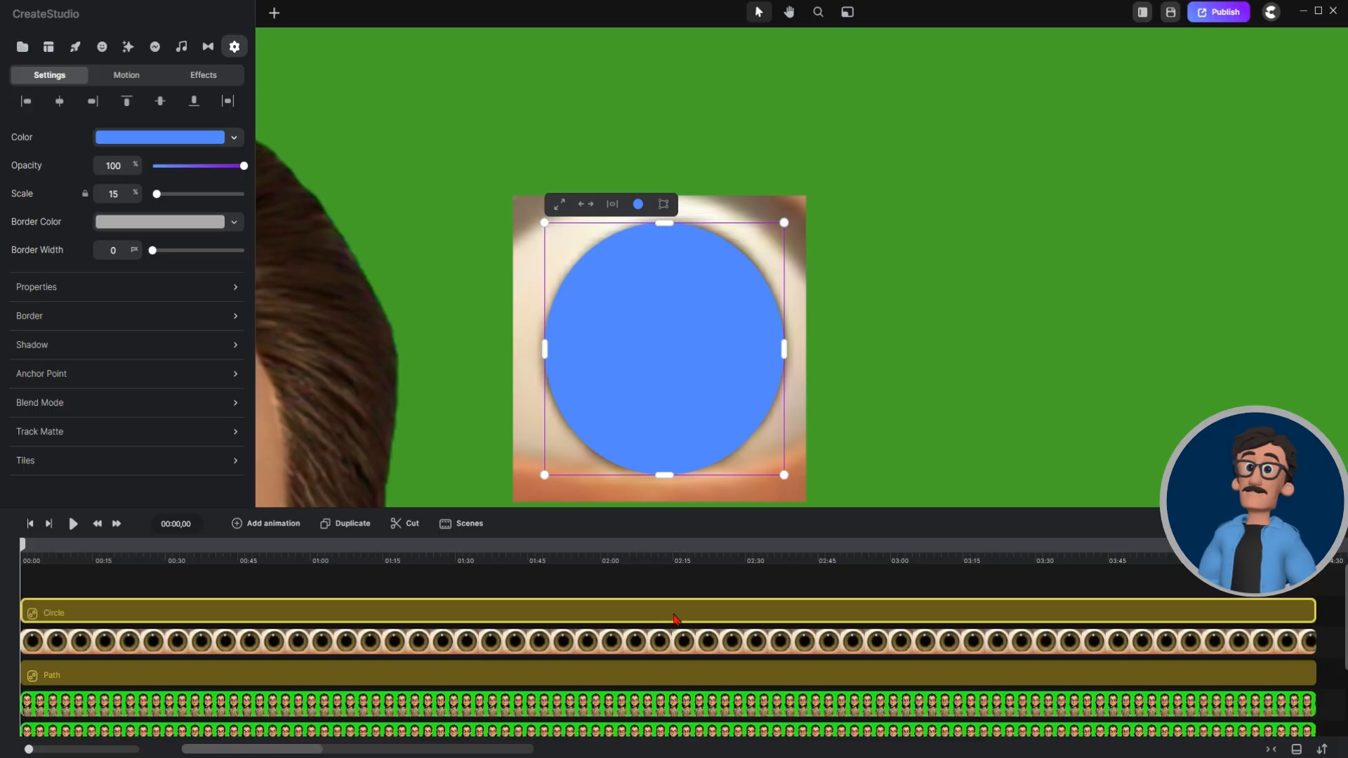
left_click(173, 140)
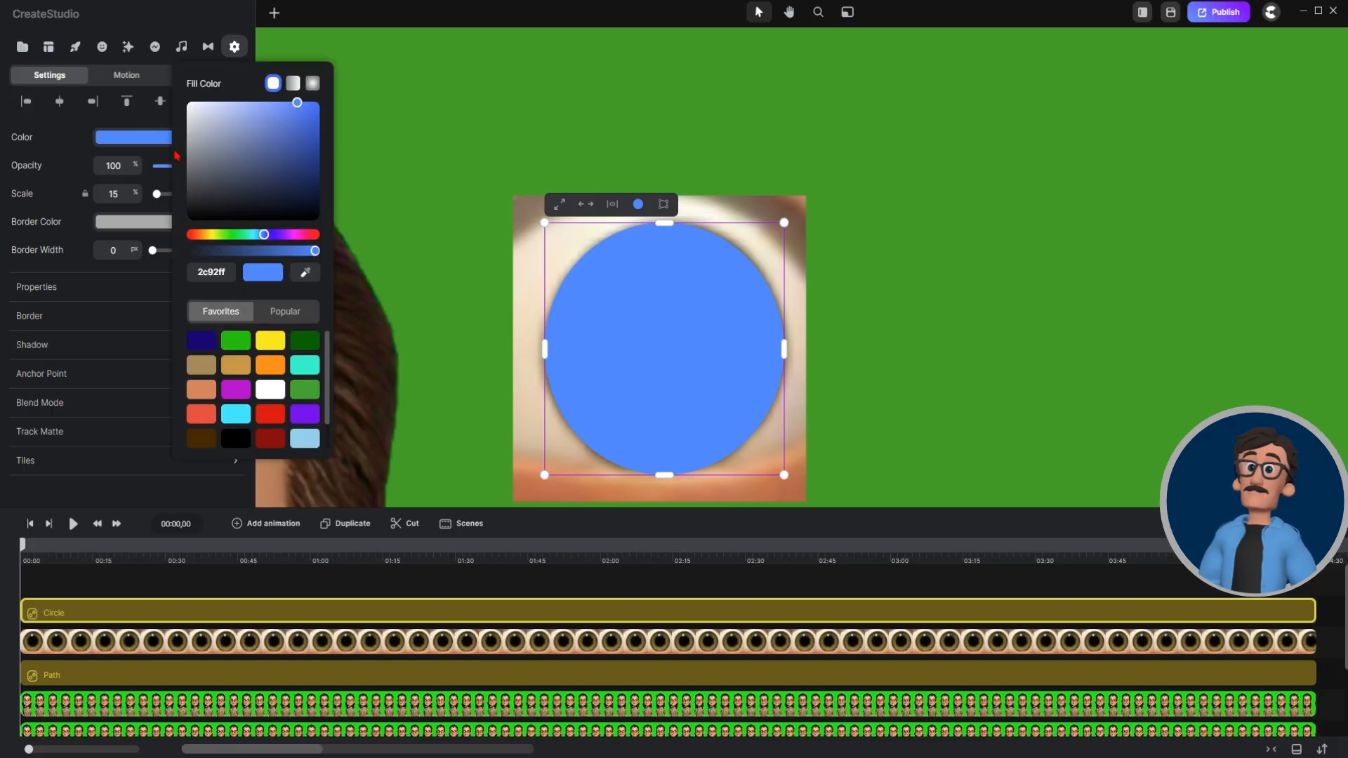
left_click(236, 440)
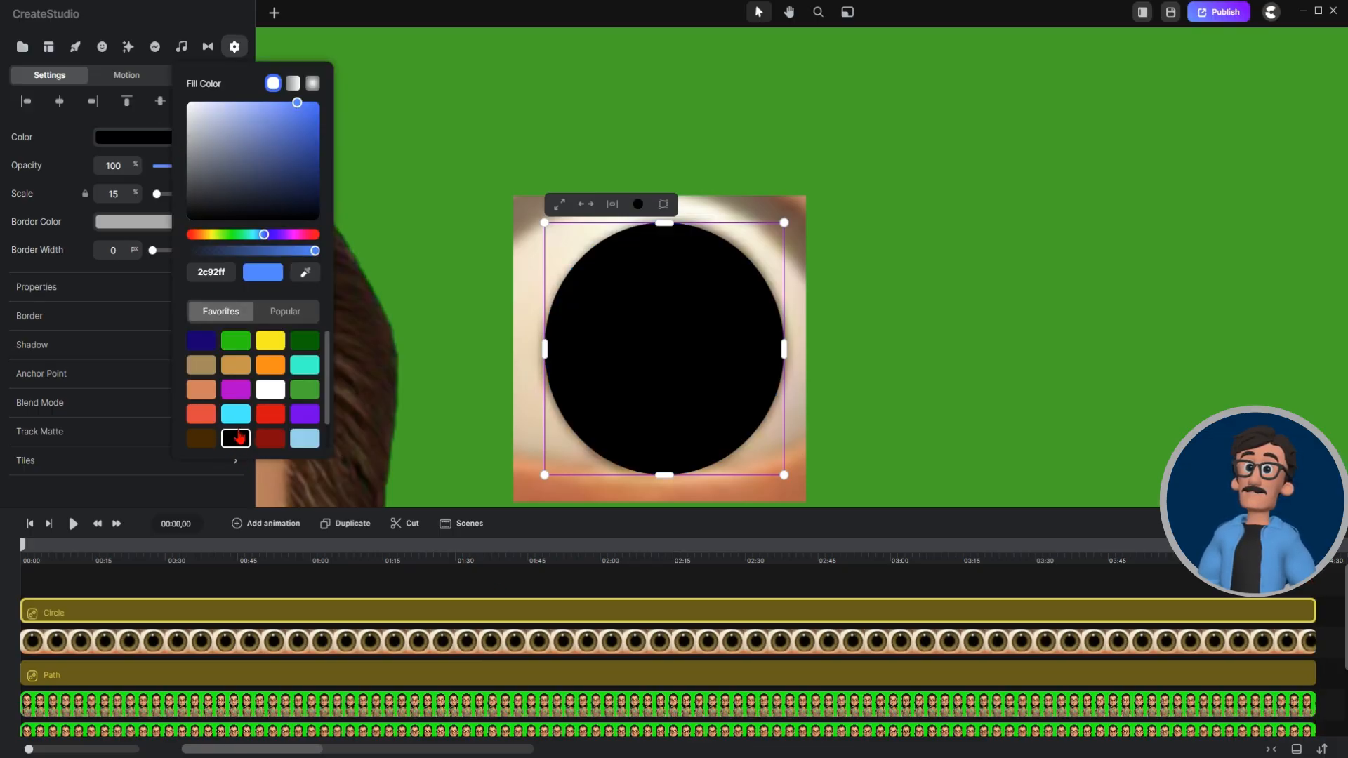
Mask the eye image with the black circle so only the iris is kept.
left_click(535, 585)
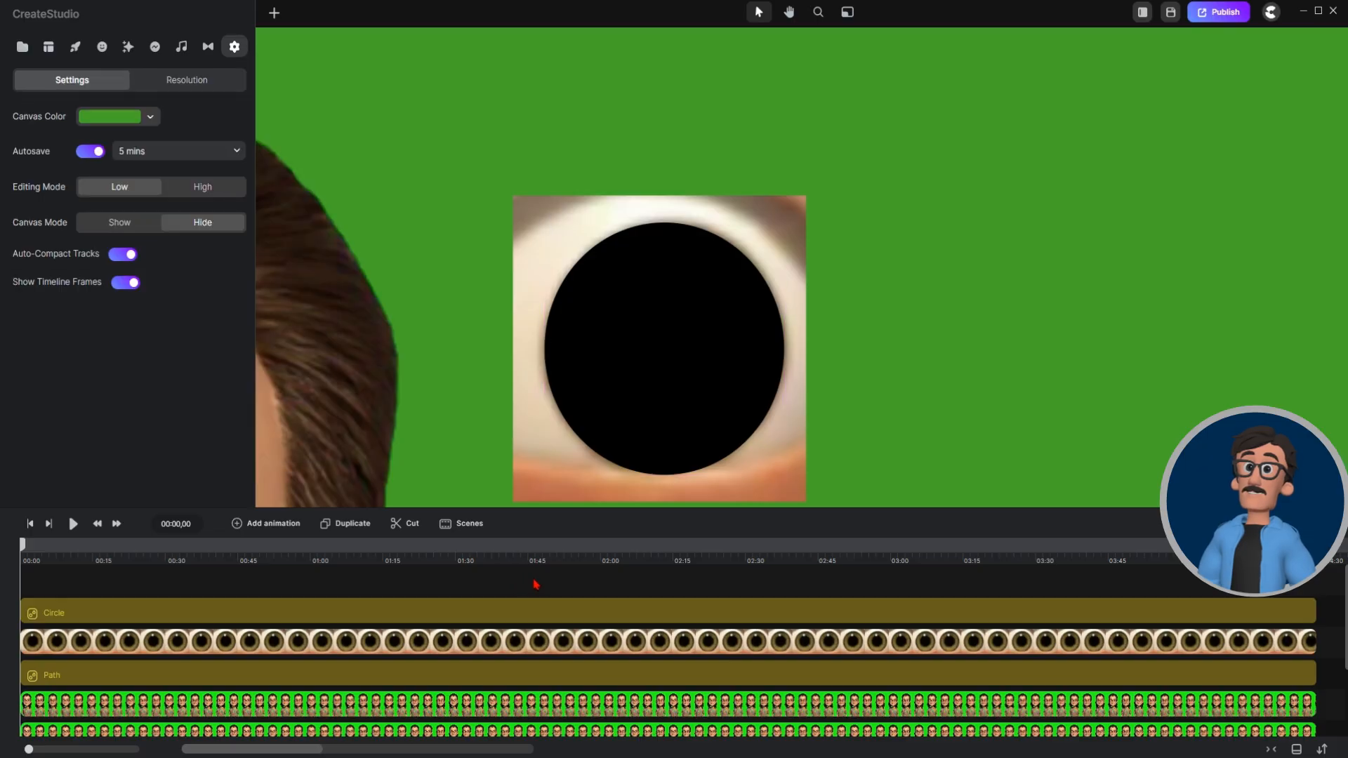
left_click(543, 611)
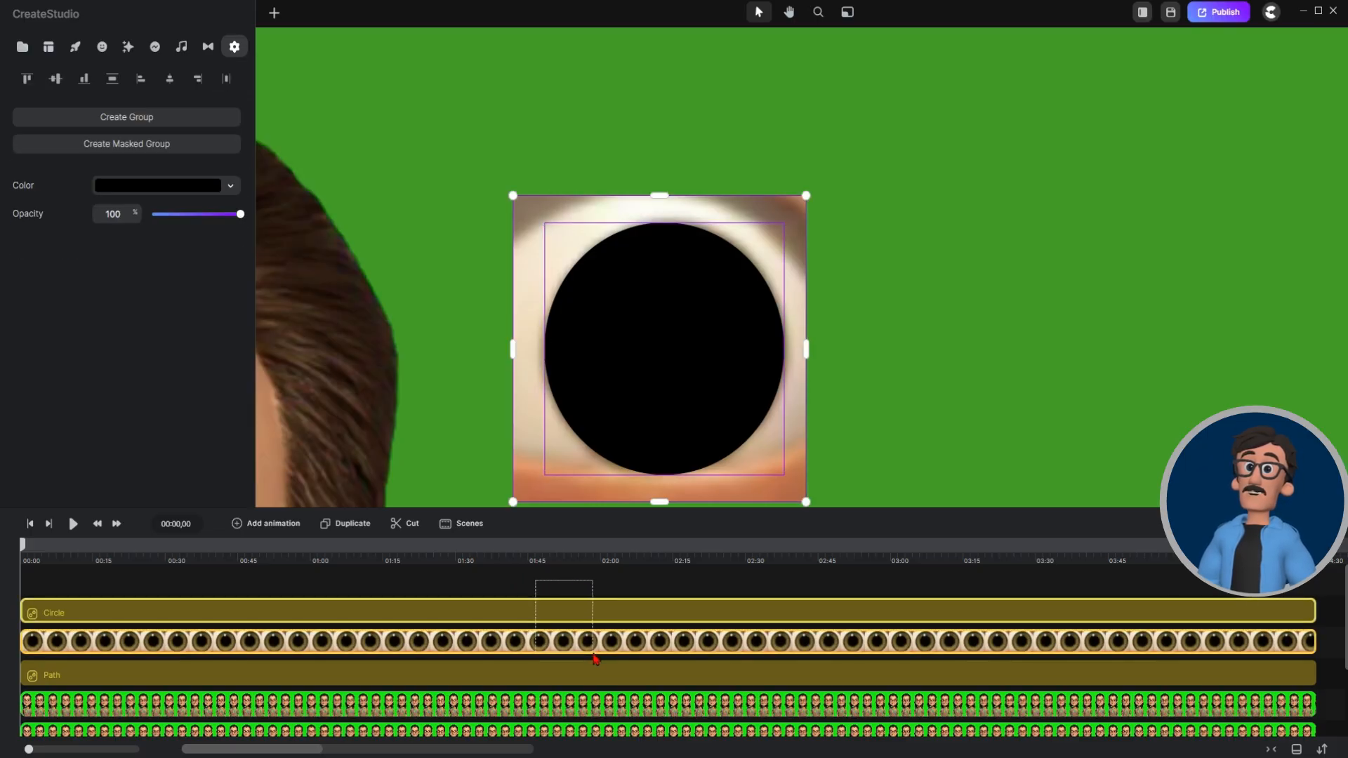
right_click(555, 613)
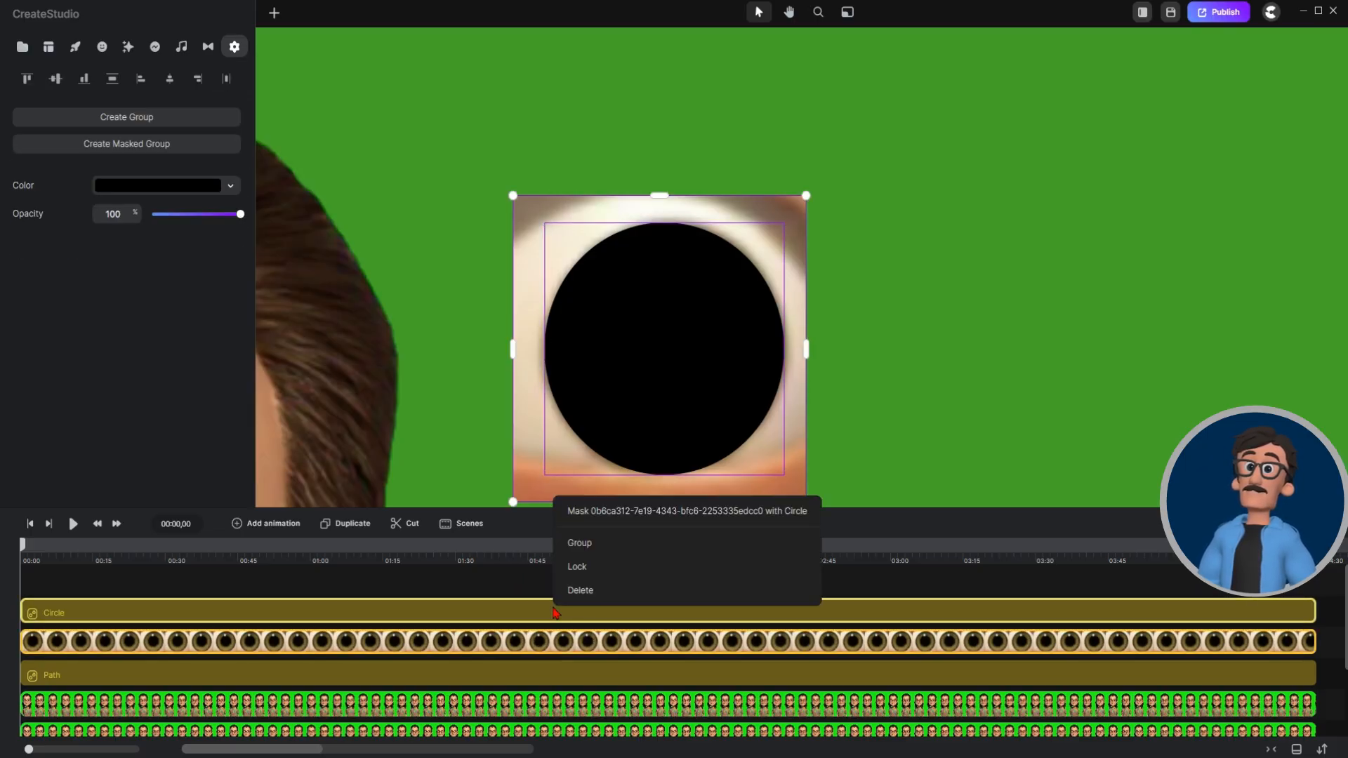
left_click(618, 508)
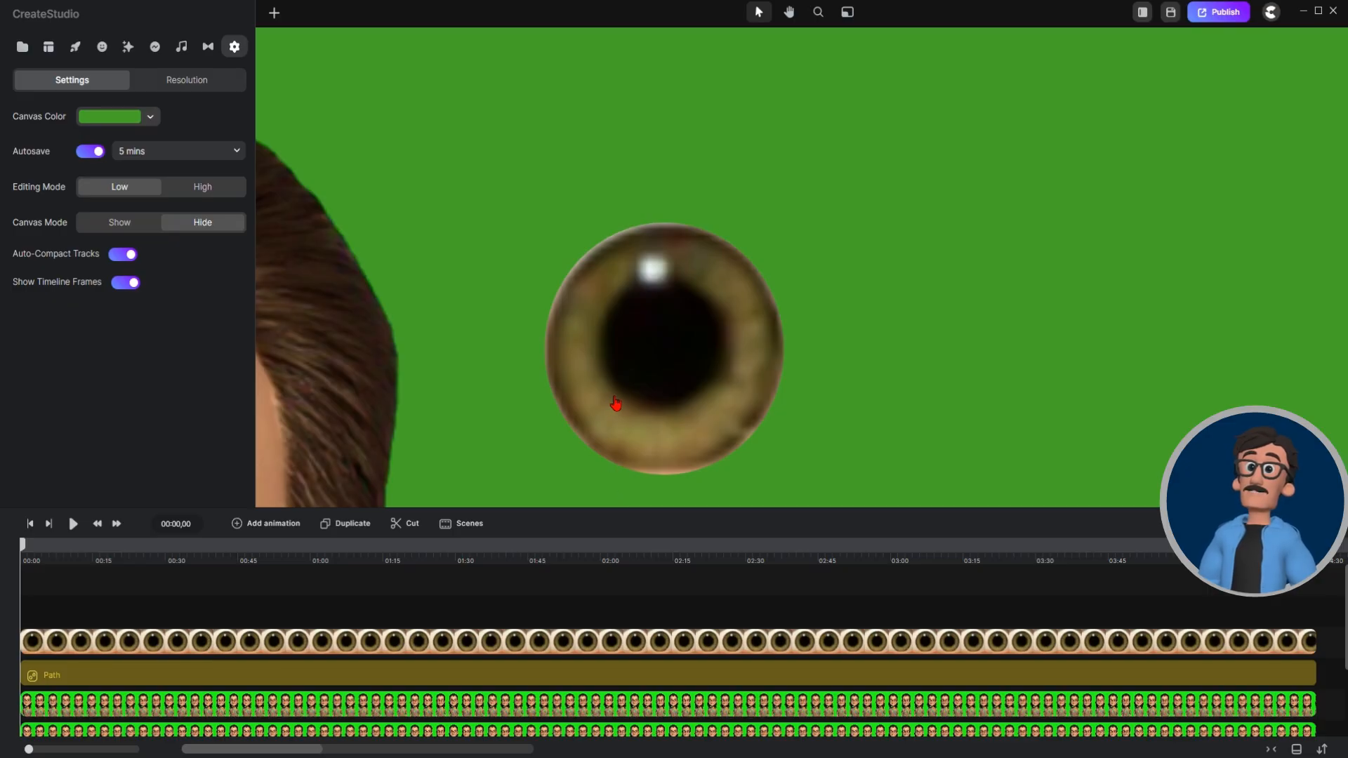
Scale the masked iris down to 4% and move it onto the character's face beside the left eye.
left_click(588, 652)
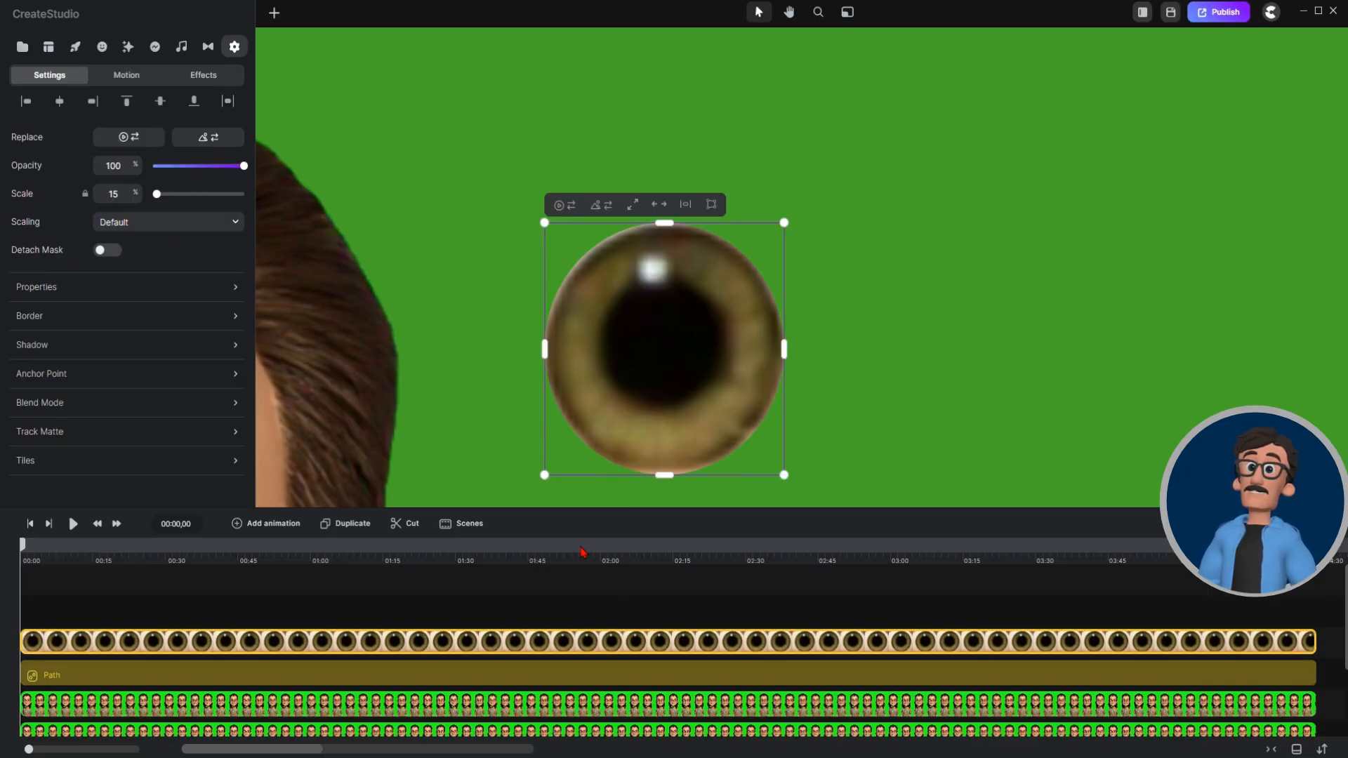
scroll(602, 392, "down", 5)
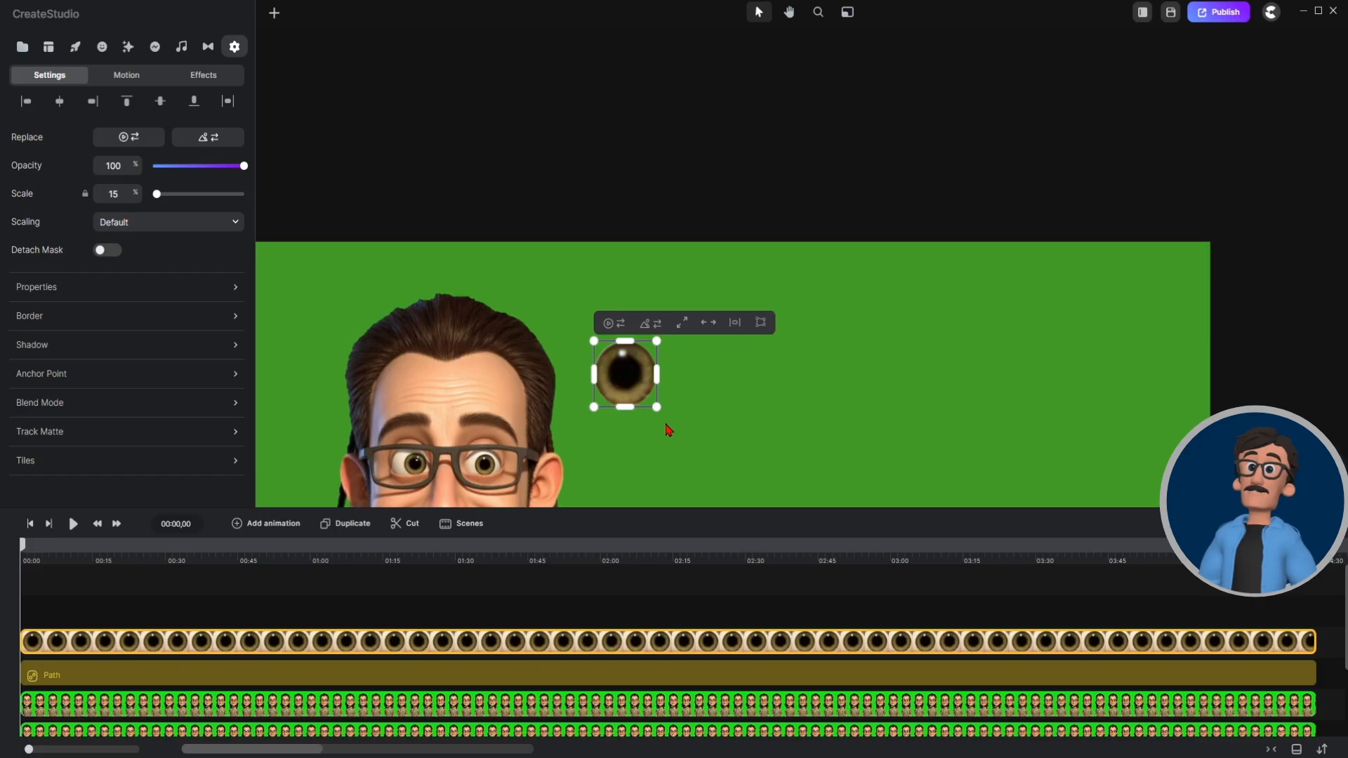
left_click_drag(657, 413, 466, 494)
scroll(596, 353, "up", 1)
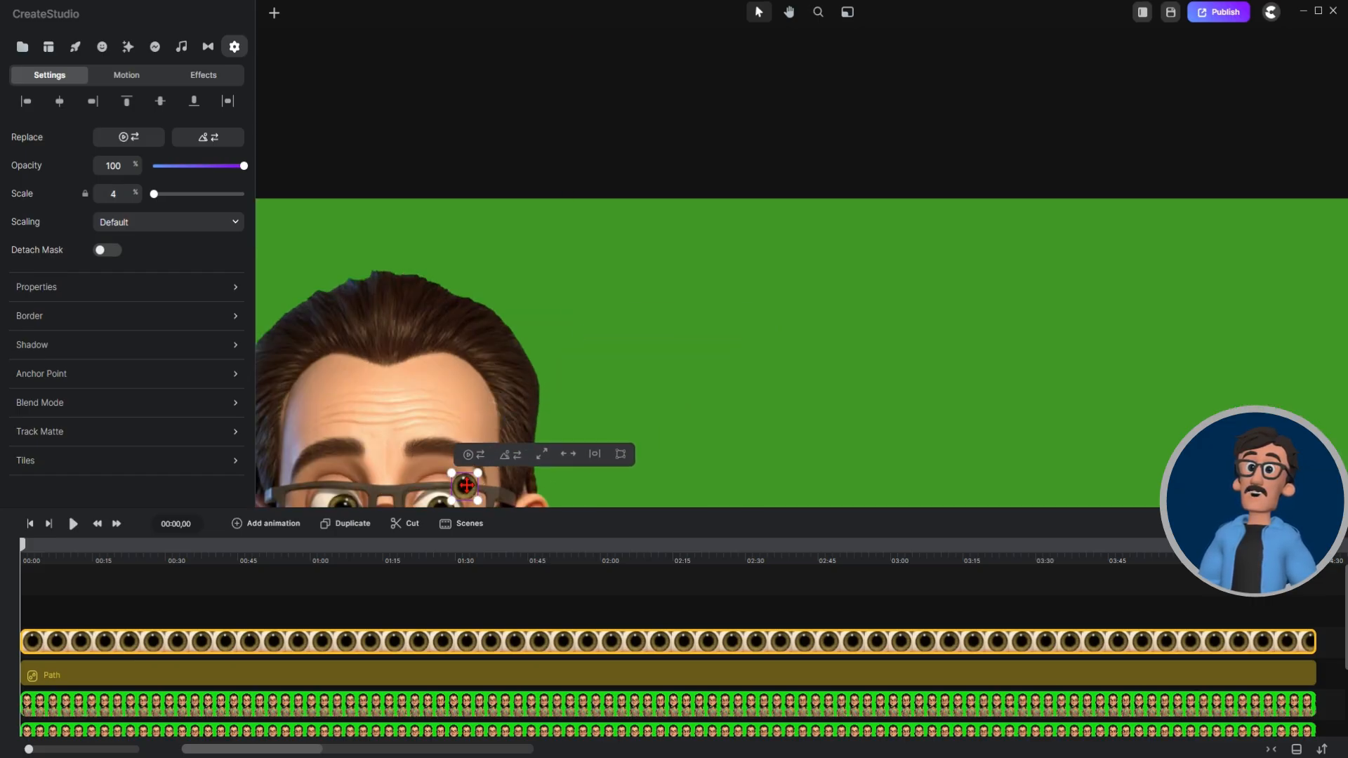
scroll(366, 496, "up", 2)
left_click(408, 460)
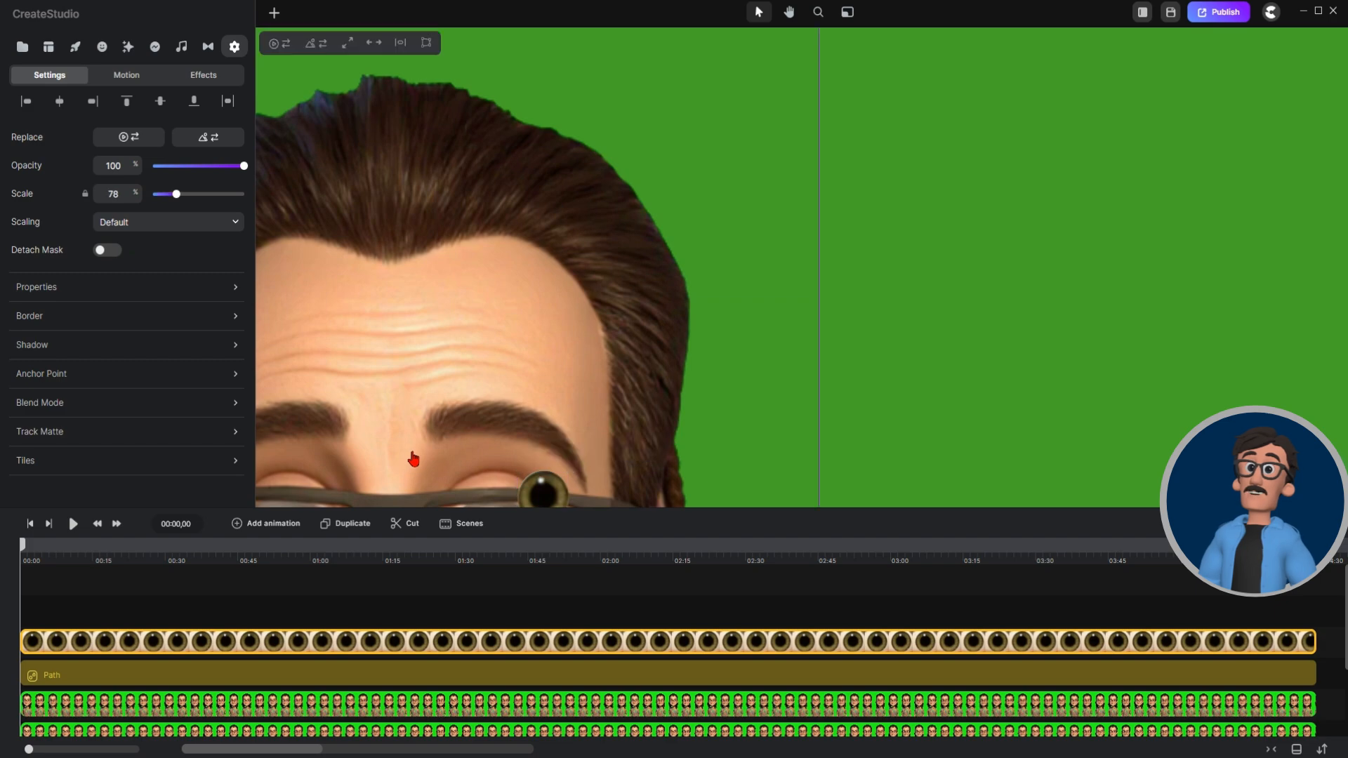
left_click_drag(408, 460, 650, 166)
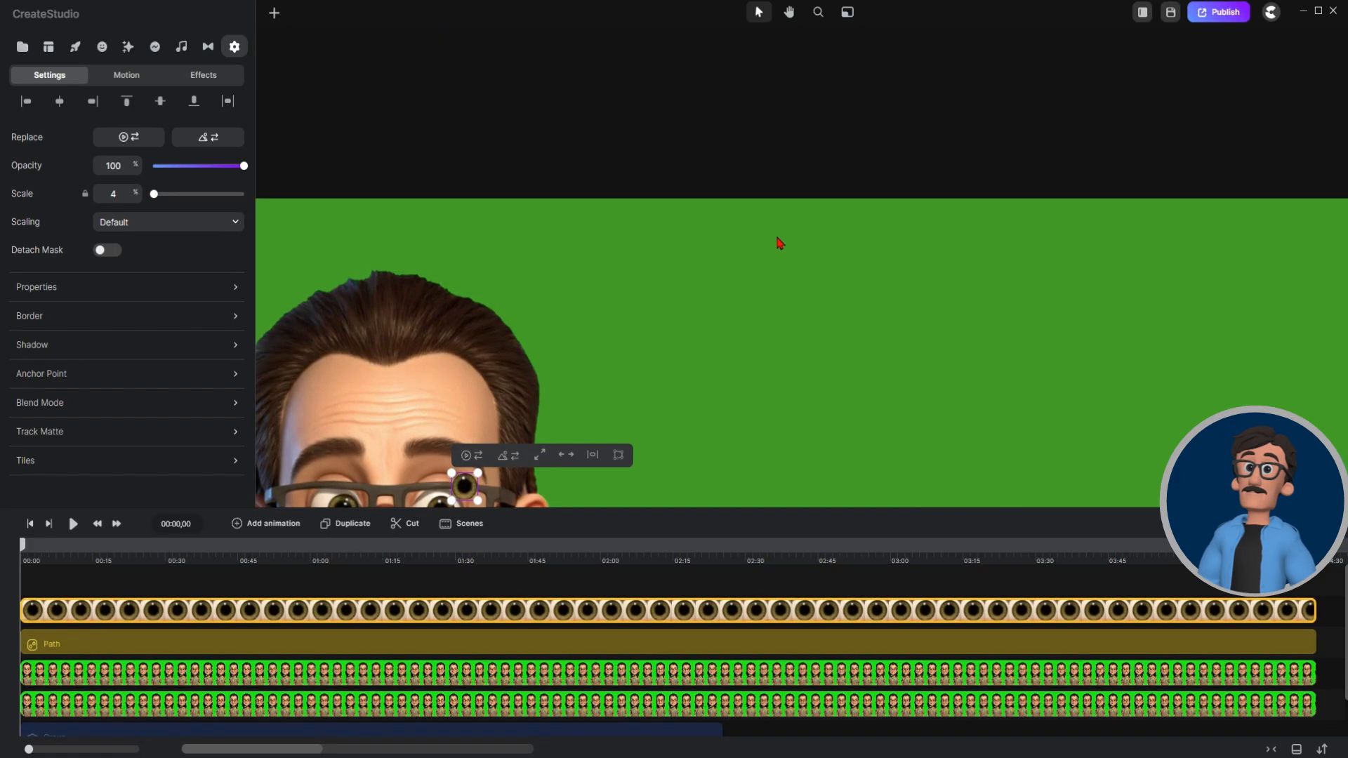
Position the iris over the character's left eye and scale it to 5% so it covers the original iris.
scroll(729, 329, "down", 4)
scroll(623, 483, "up", 3)
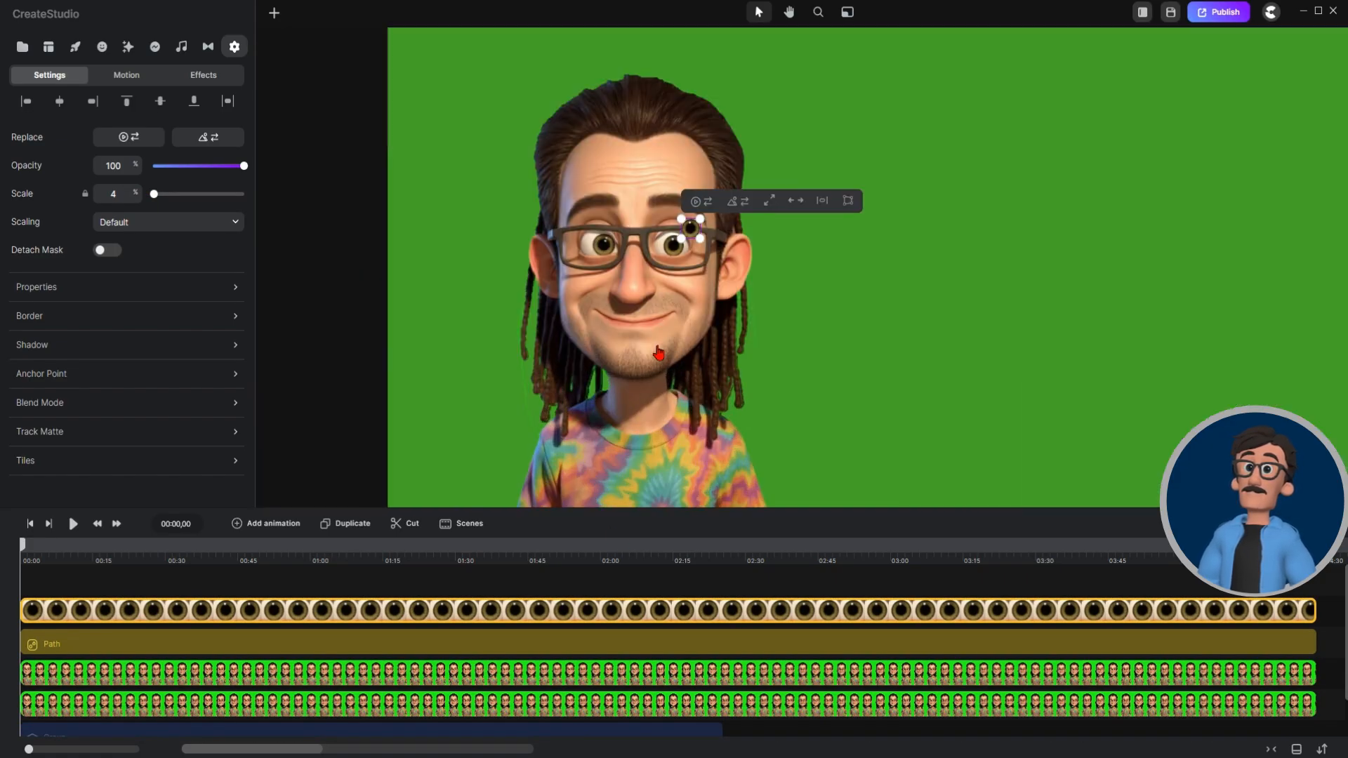
scroll(669, 341, "up", 2)
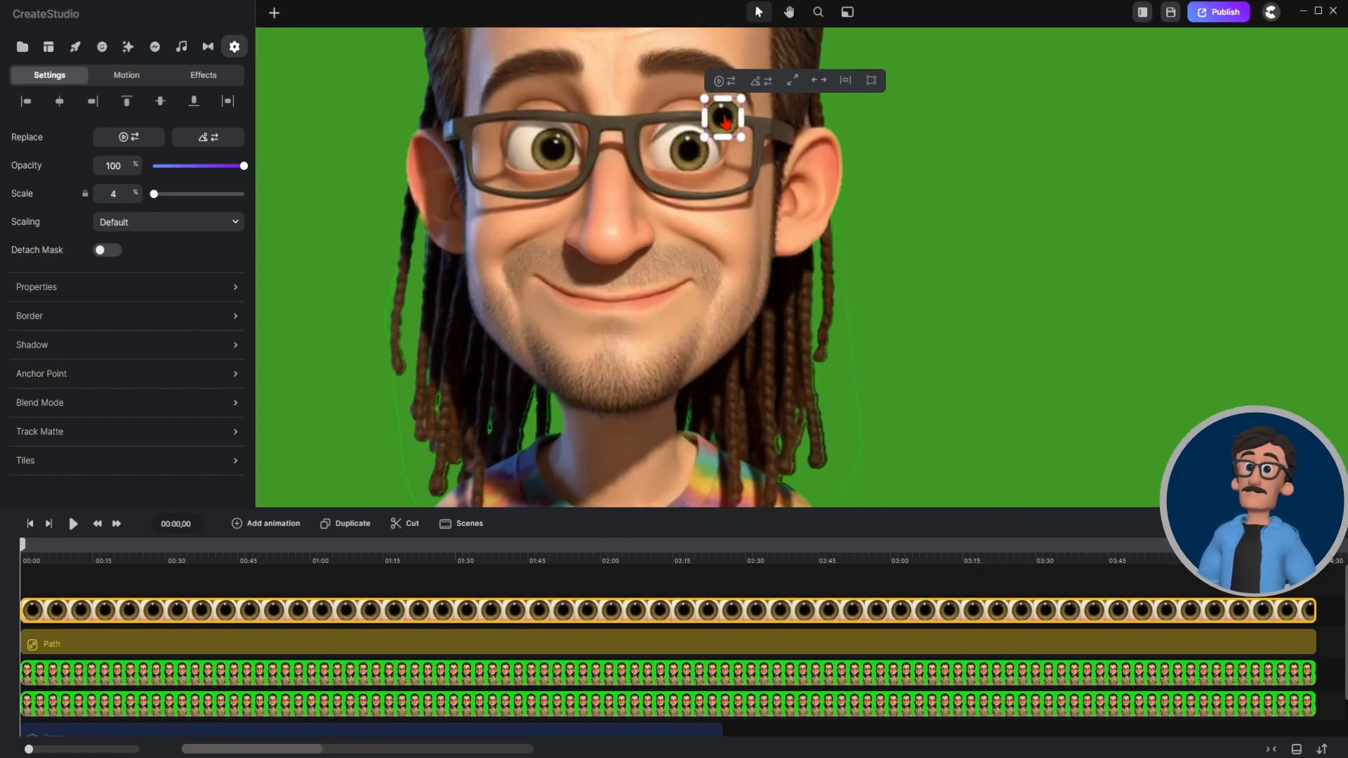
left_click_drag(726, 122, 692, 148)
scroll(693, 154, "up", 4)
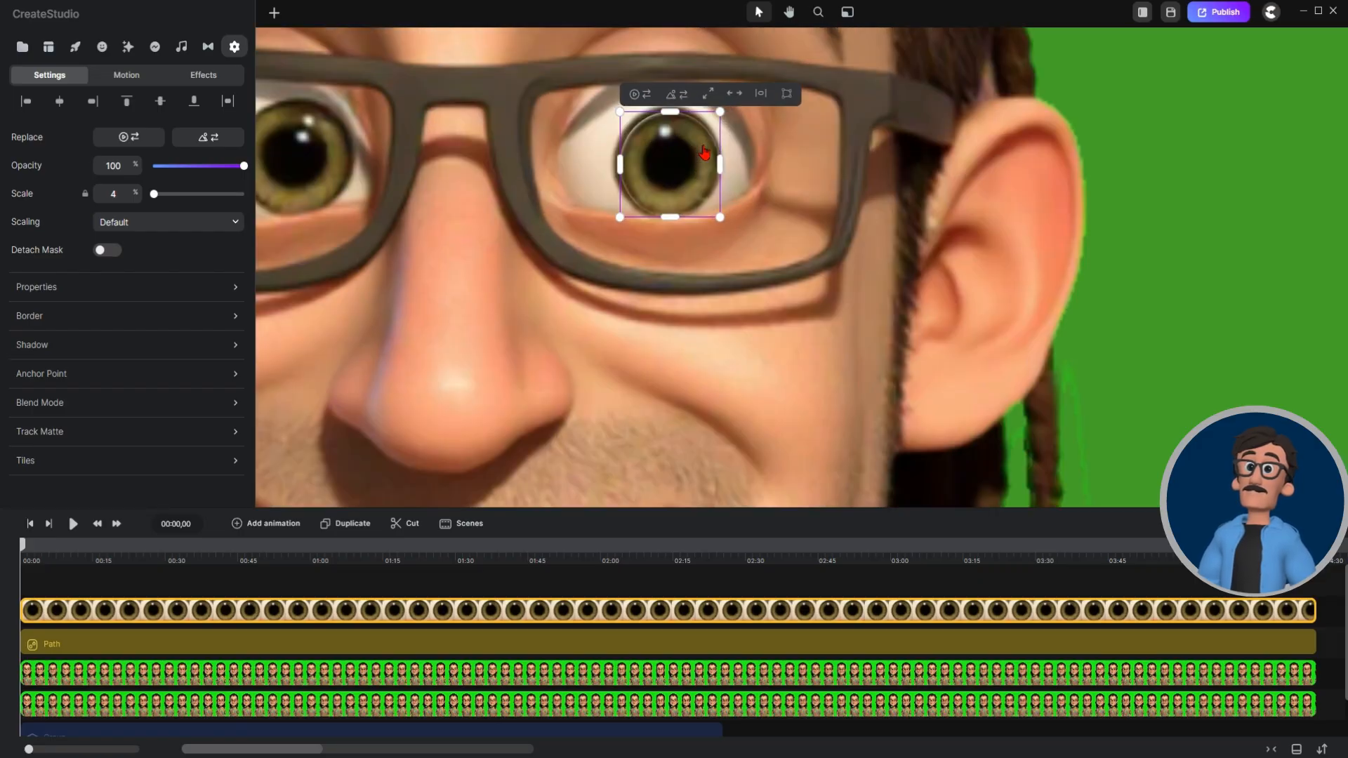
left_click_drag(718, 214, 727, 225)
left_click_drag(688, 184, 681, 172)
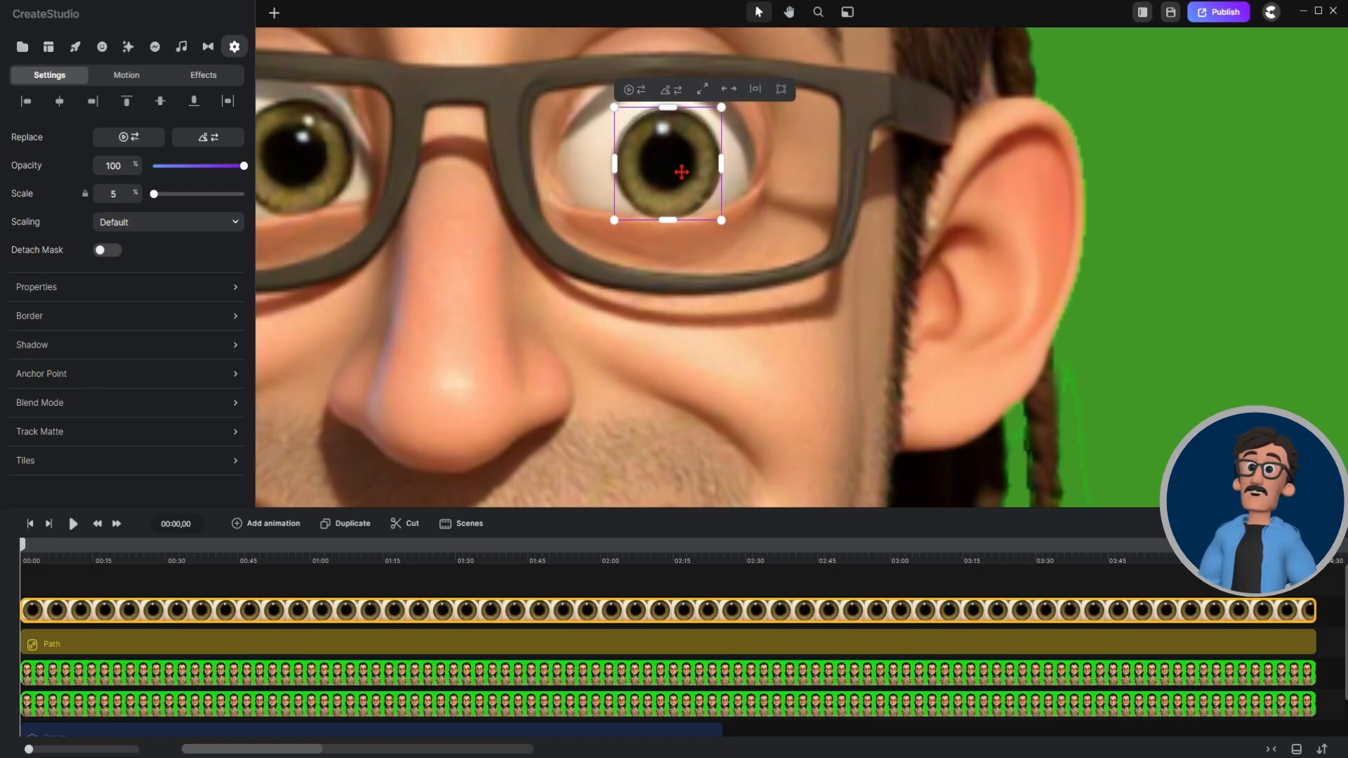
scroll(768, 330, "down", 2)
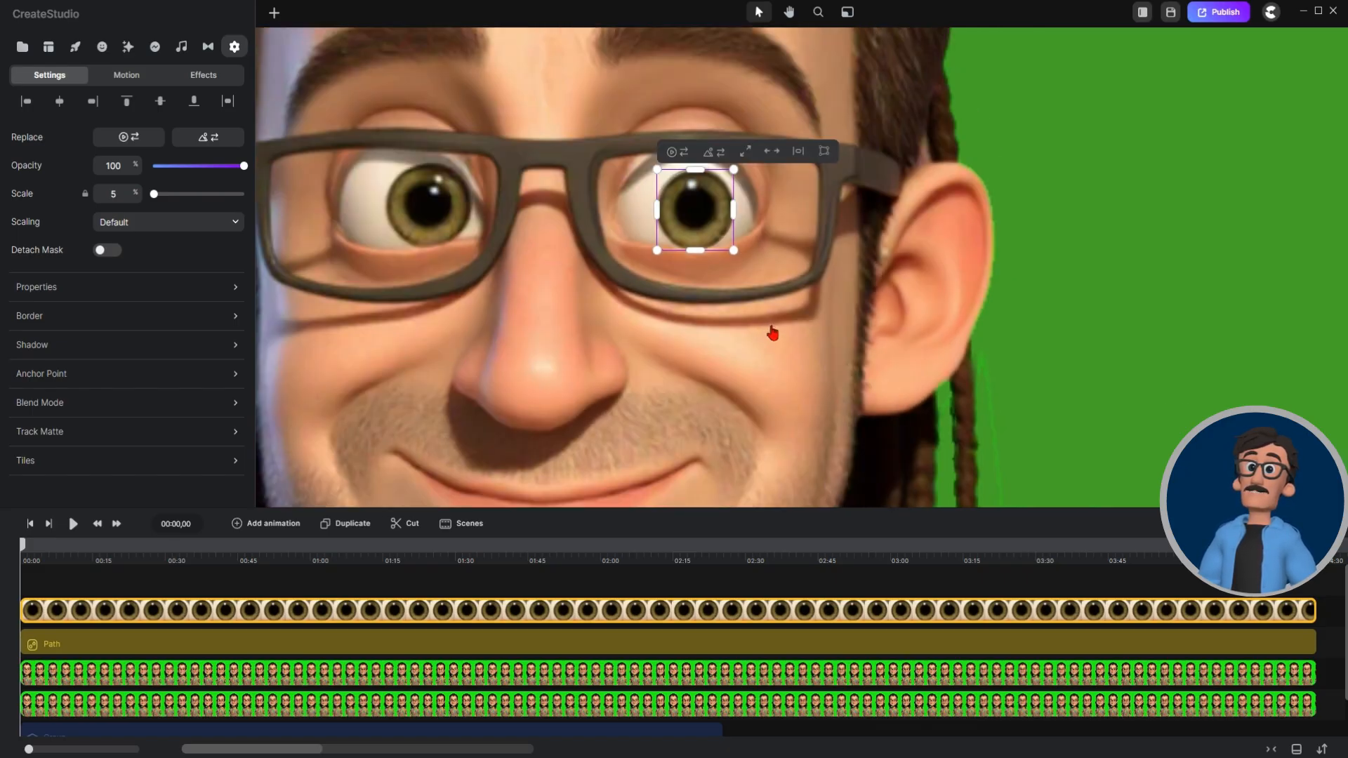
Duplicate the iris, place the copy over the character's right eye, and group the two iris layers.
left_click(352, 532)
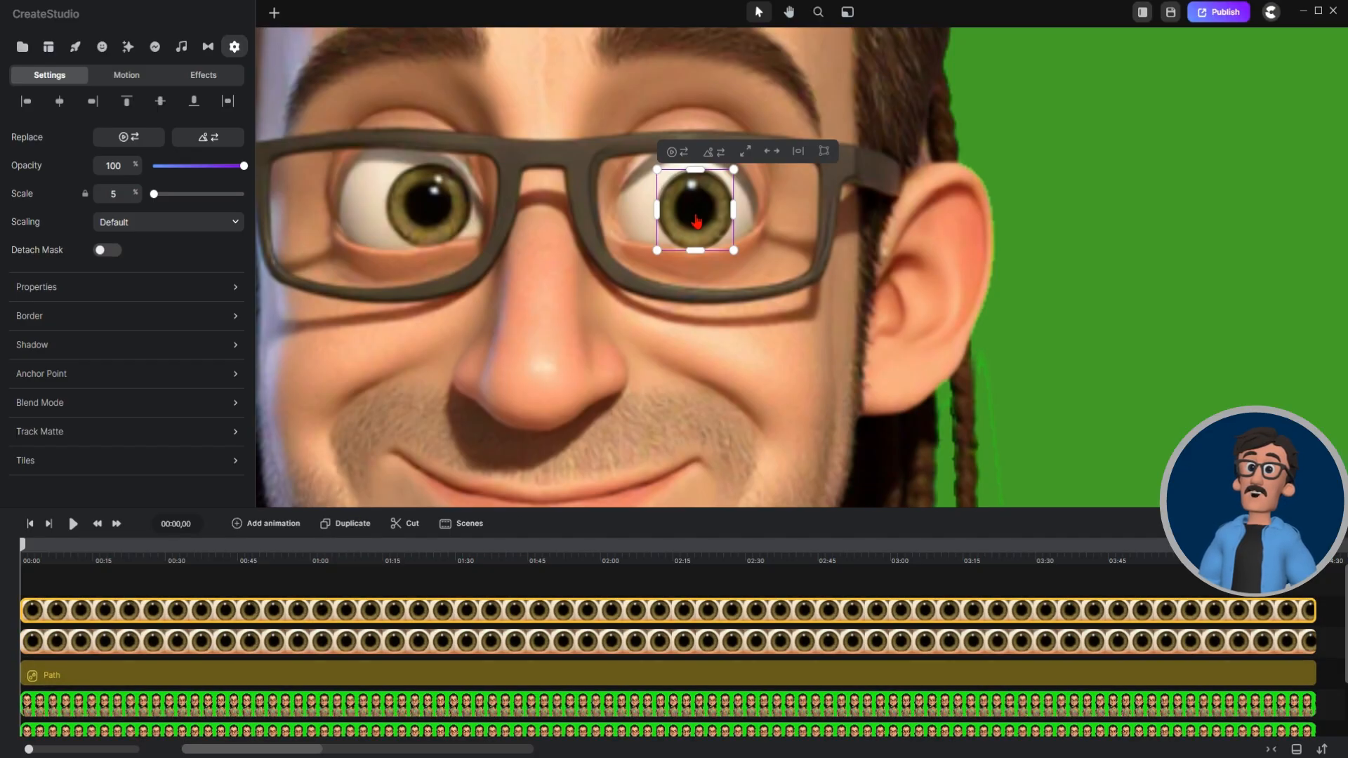
left_click_drag(690, 199, 414, 206)
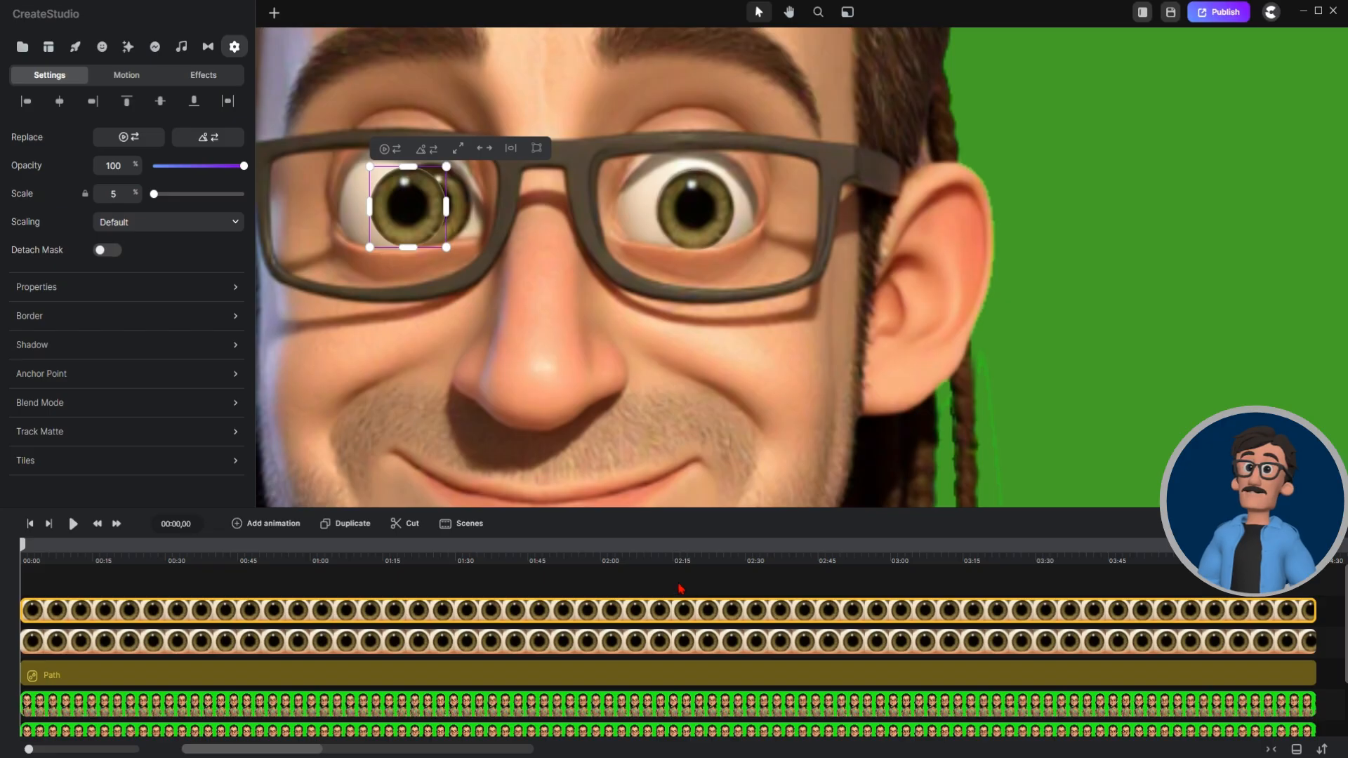
left_click_drag(680, 589, 723, 641)
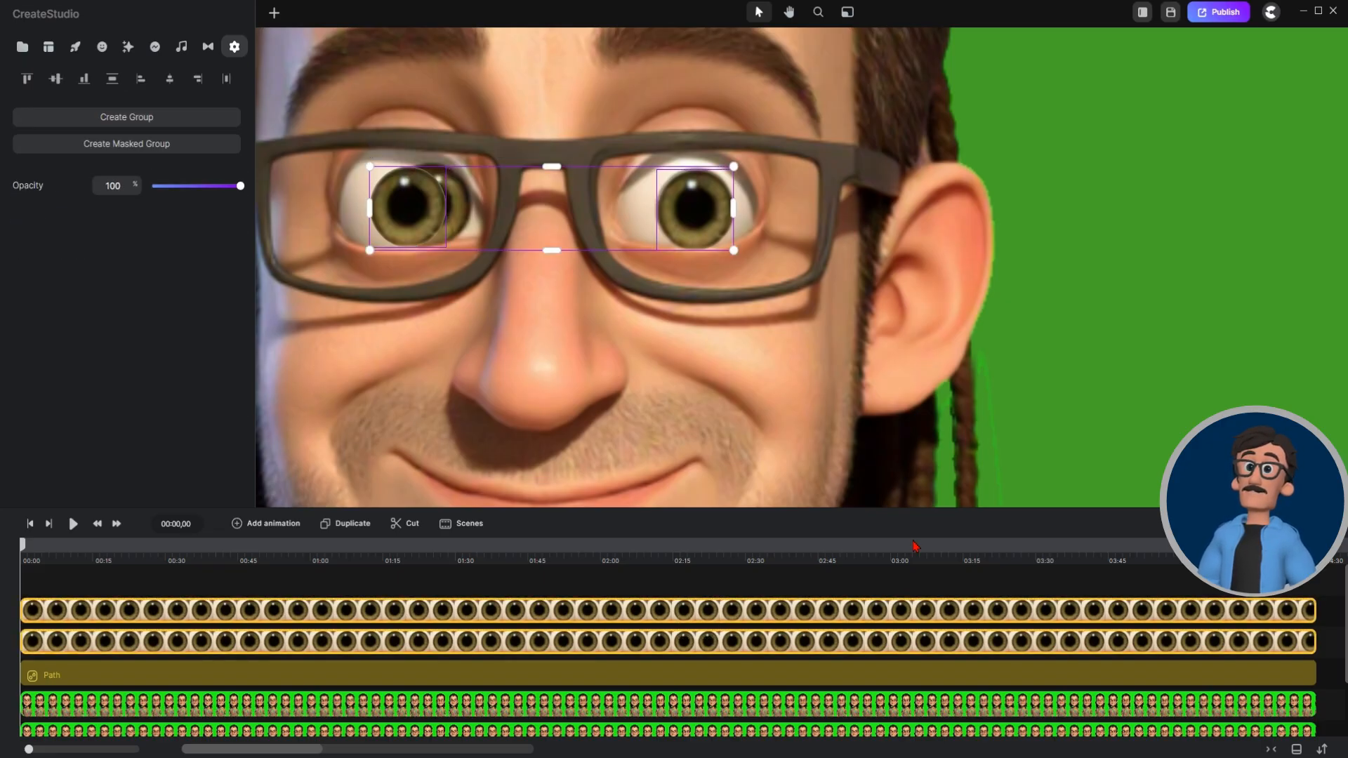
key("ctrl+g")
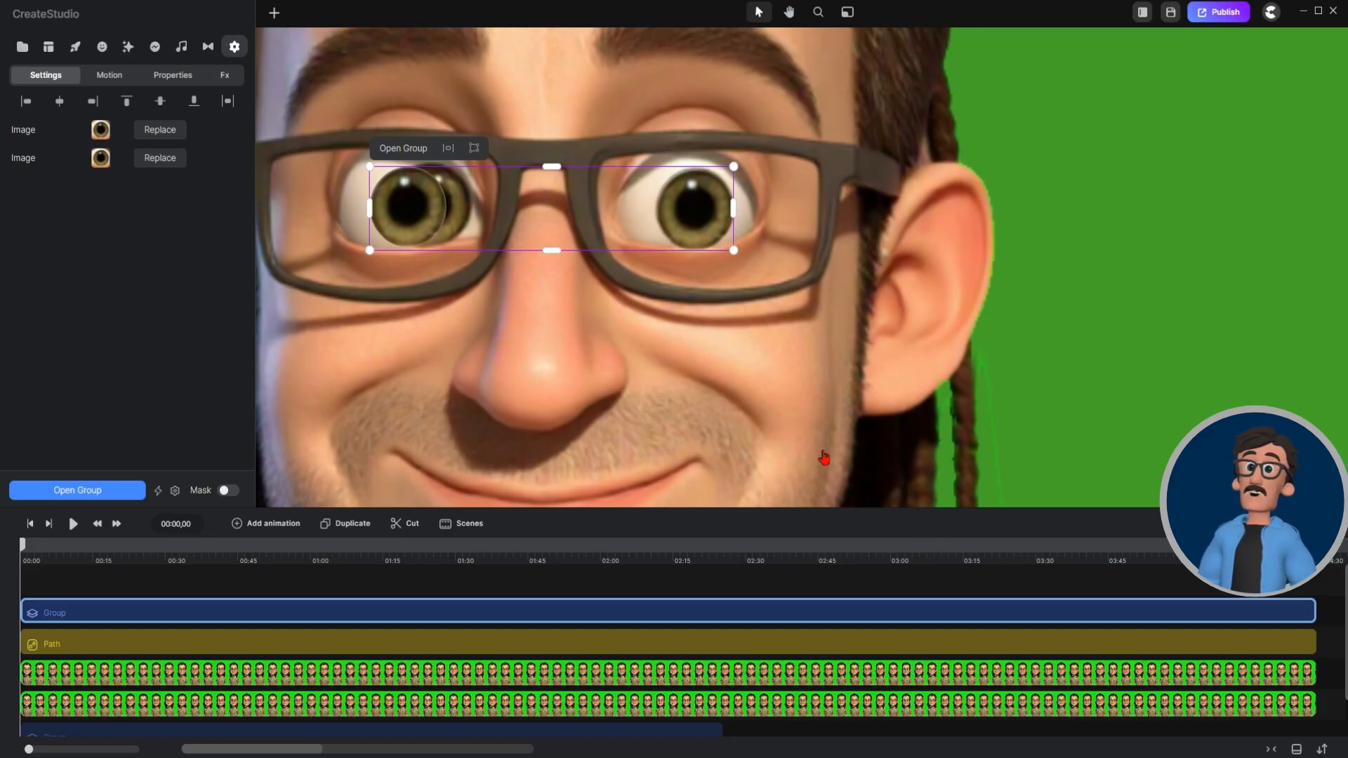
Draw a closed five-point Pen outline around the white of the character's left eye.
scroll(681, 172, "up", 5)
double_click(931, 232)
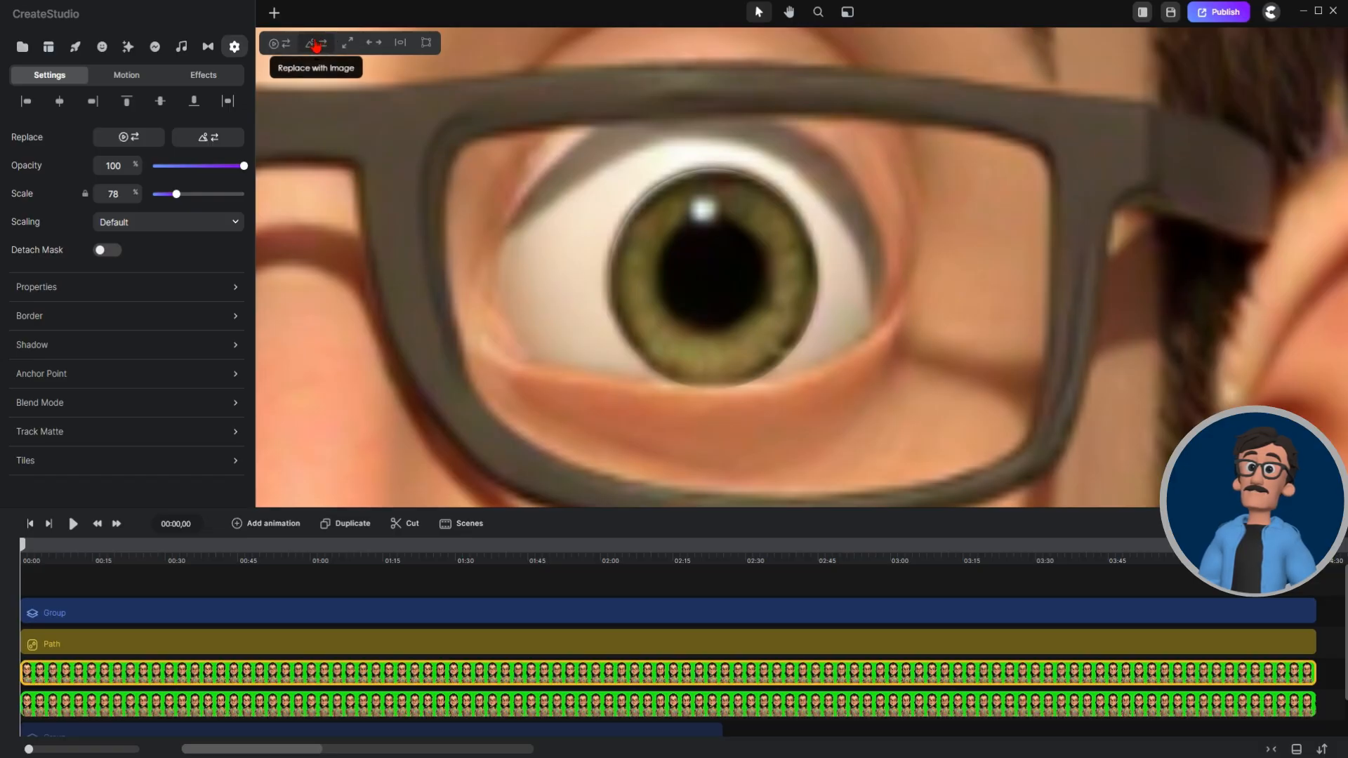
left_click(275, 15)
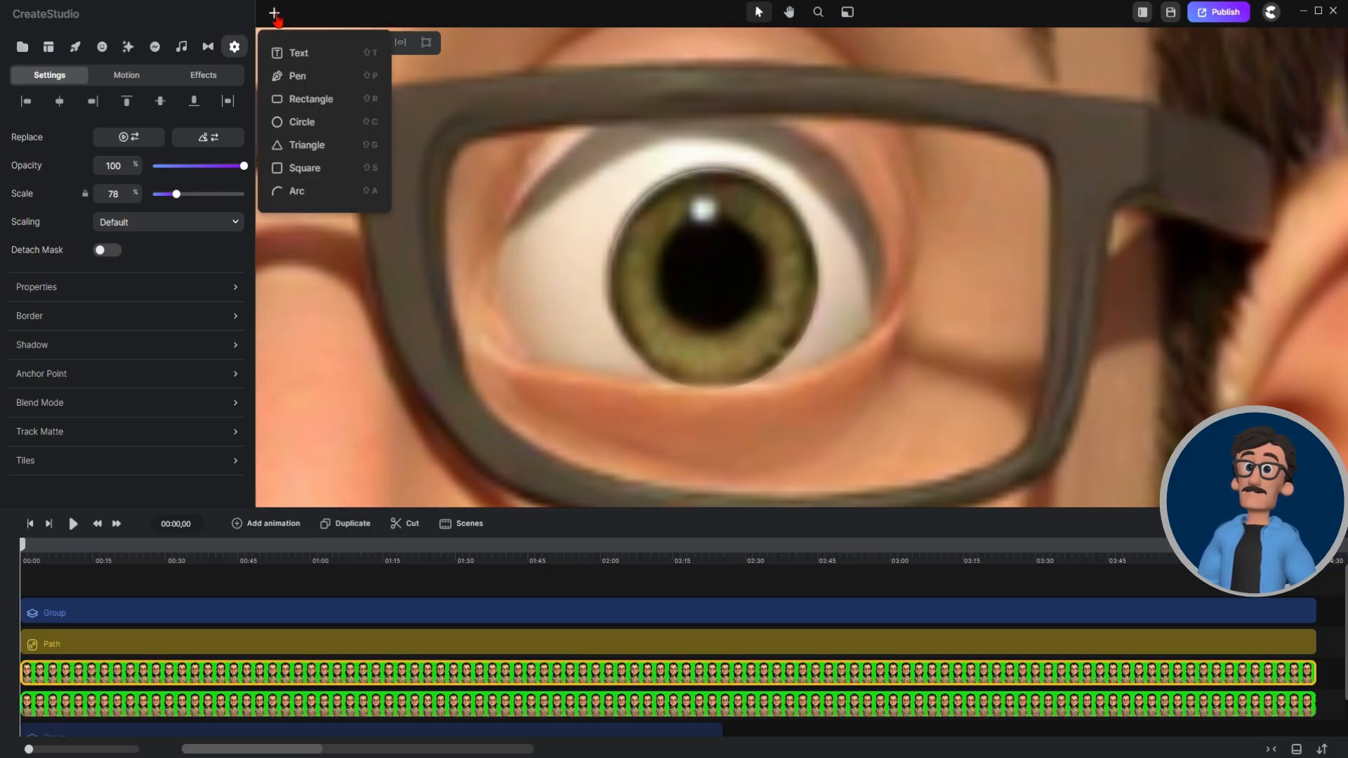
left_click(296, 76)
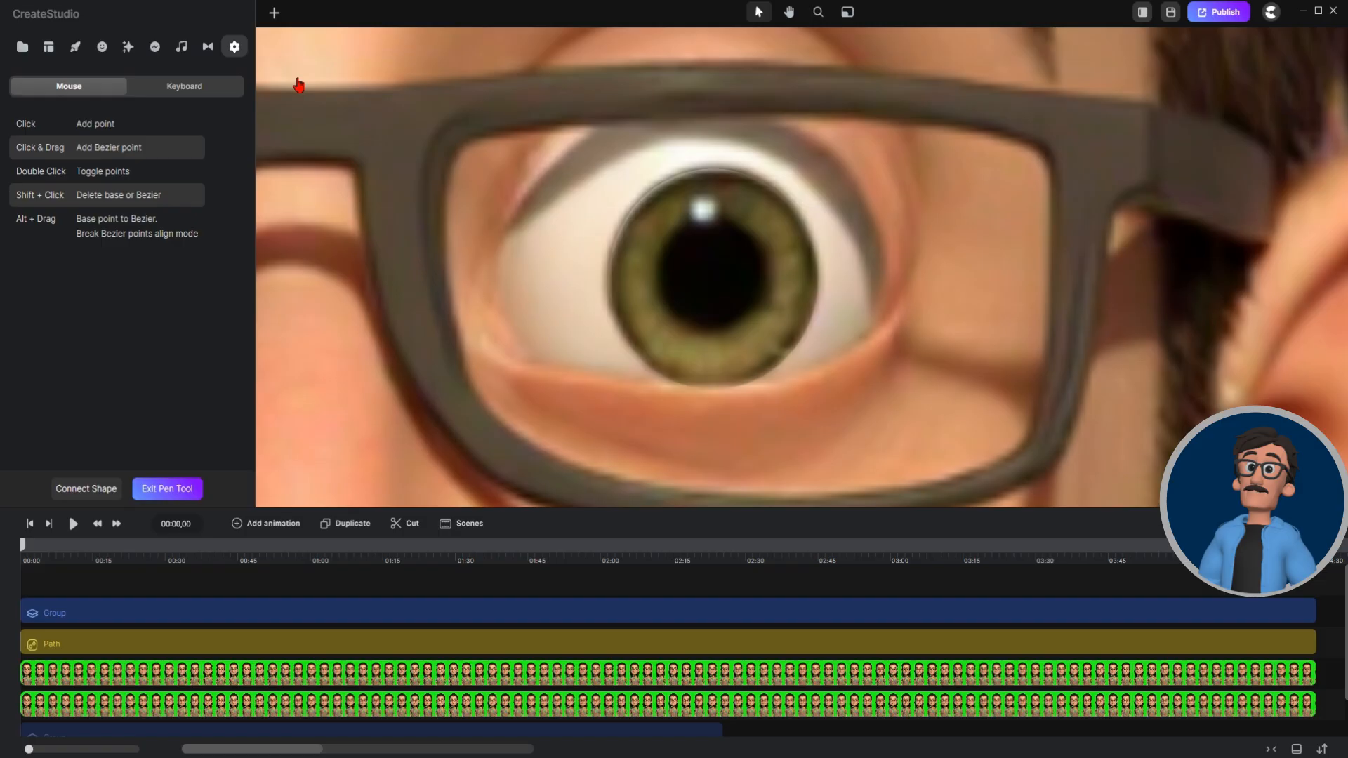
left_click(530, 358)
left_click(507, 231)
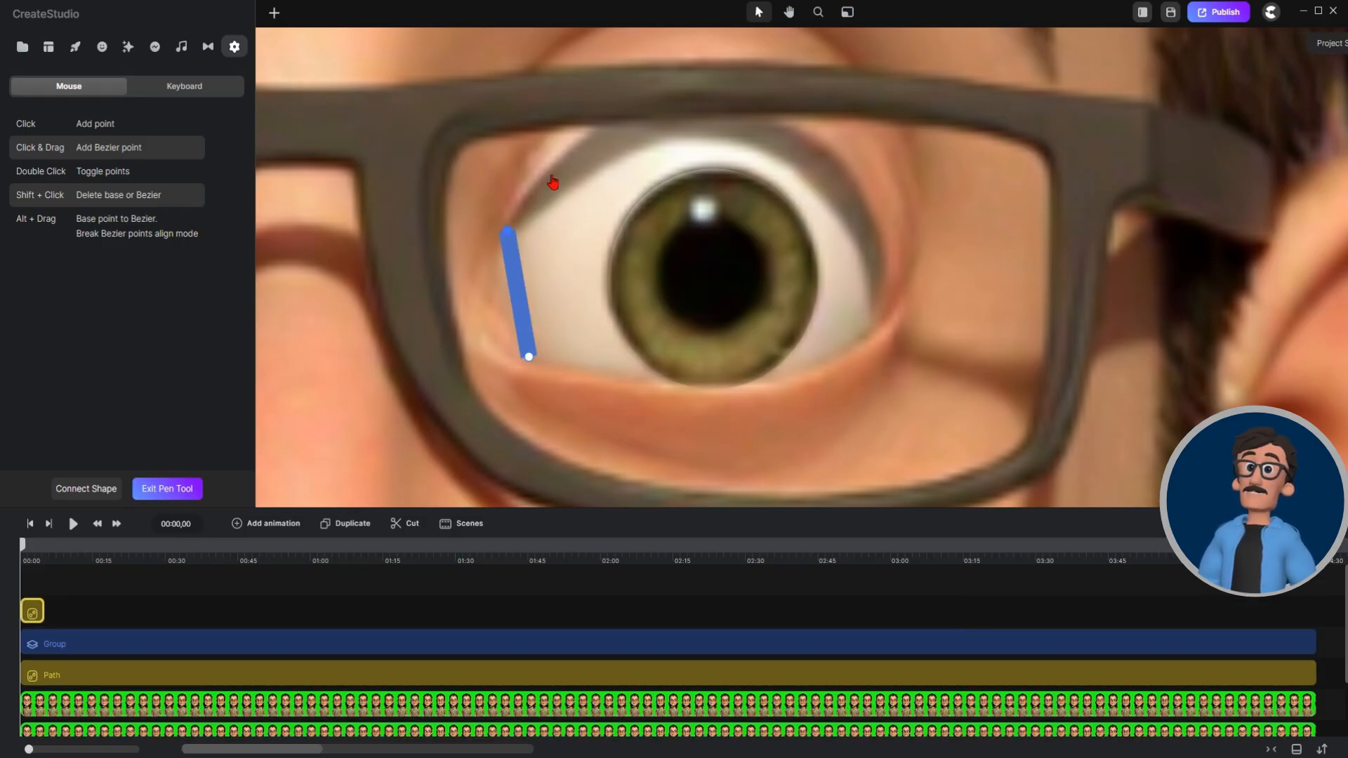
left_click(597, 126)
left_click(767, 123)
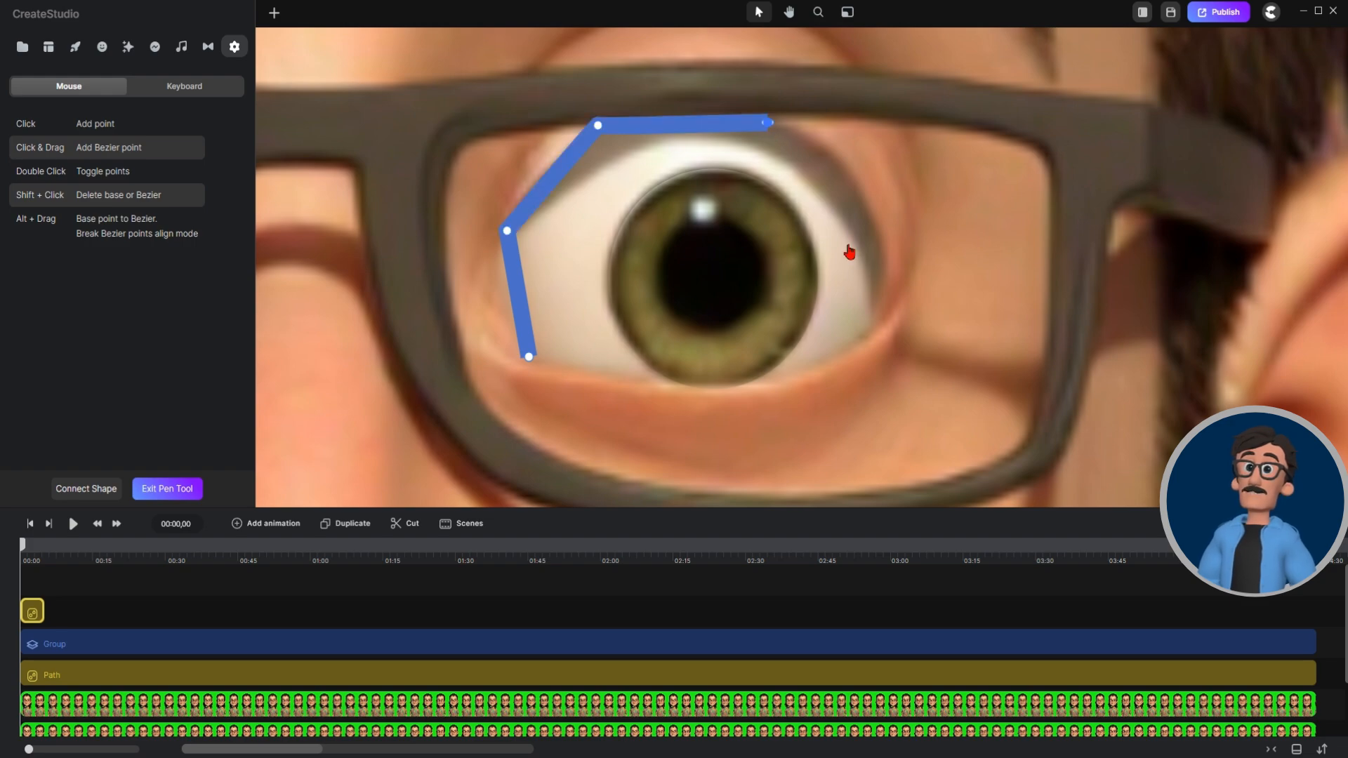
left_click(858, 345)
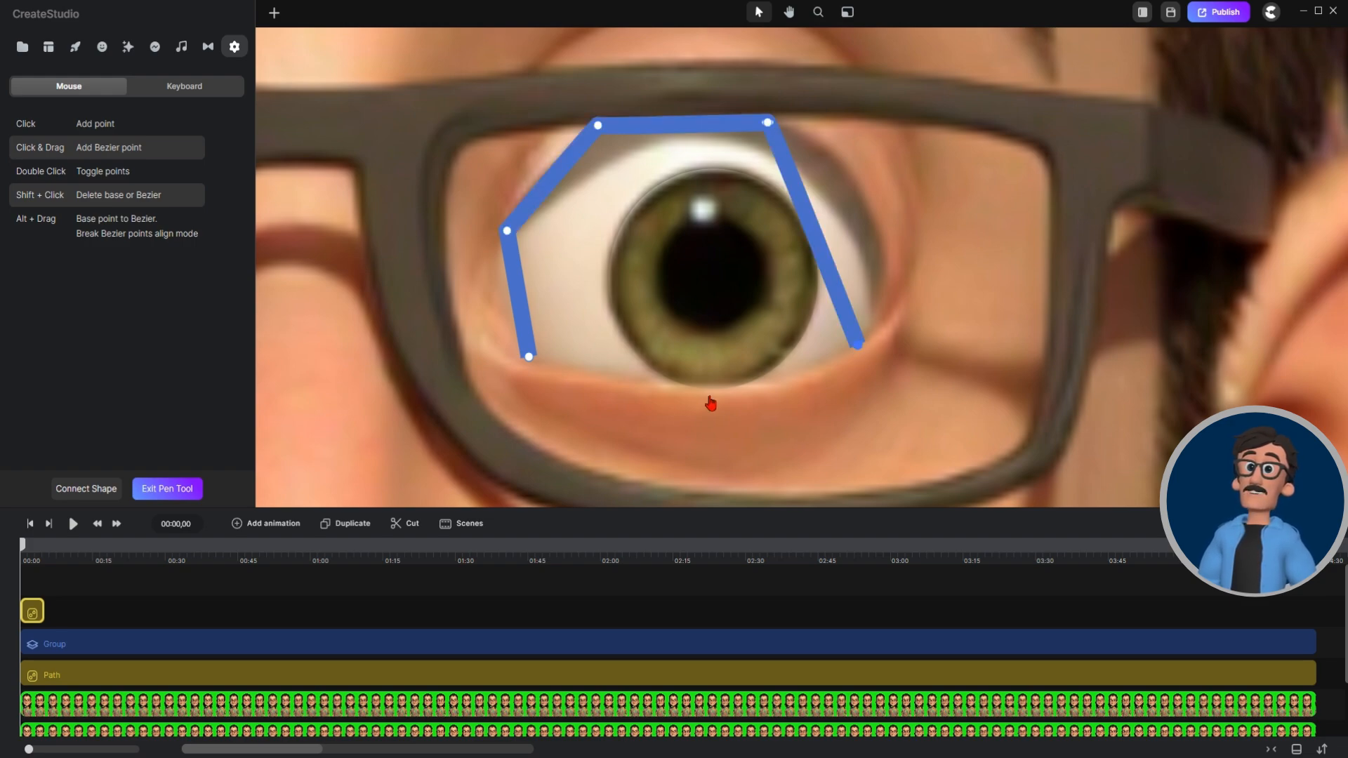
left_click(530, 358)
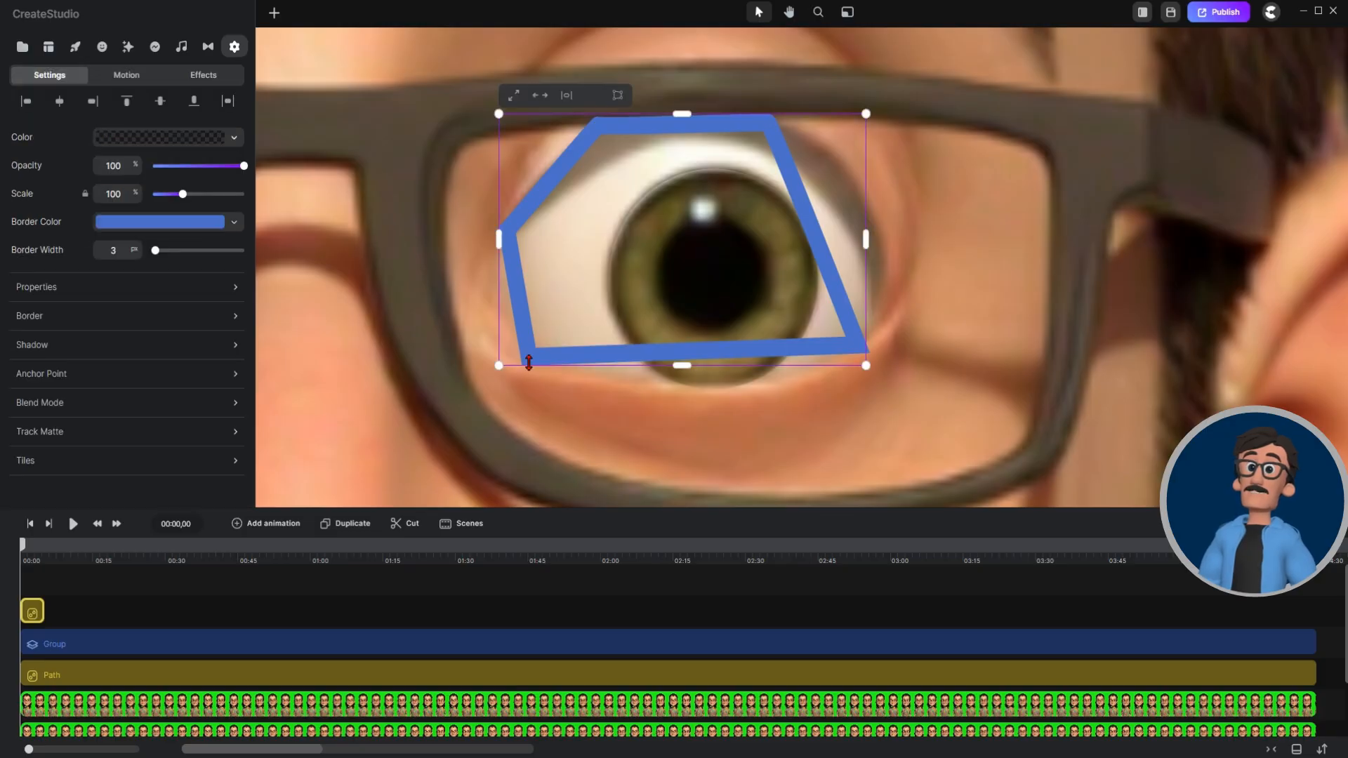
Add points along the eye outline and curve its side, lower and upper segments to follow the eye's contour.
double_click(517, 292)
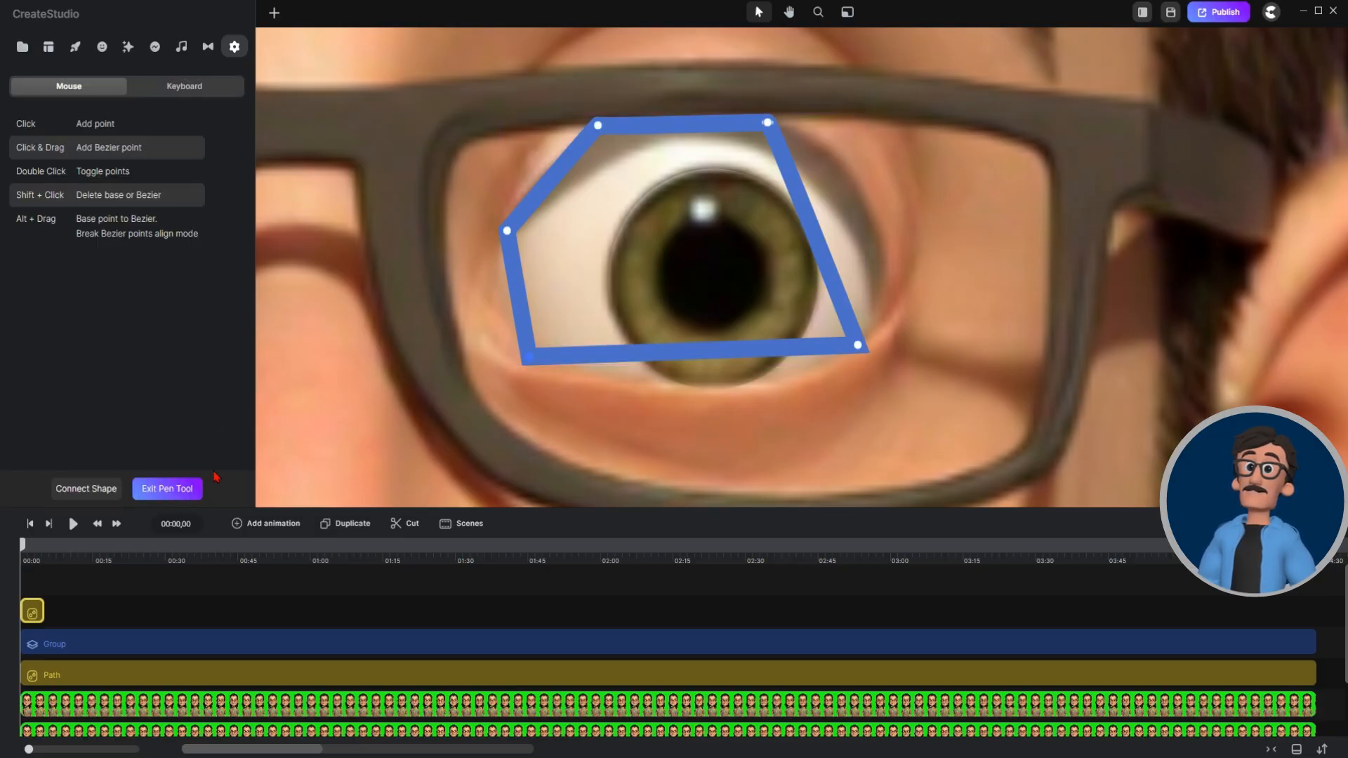
left_click(809, 219)
left_click_drag(816, 217, 867, 214)
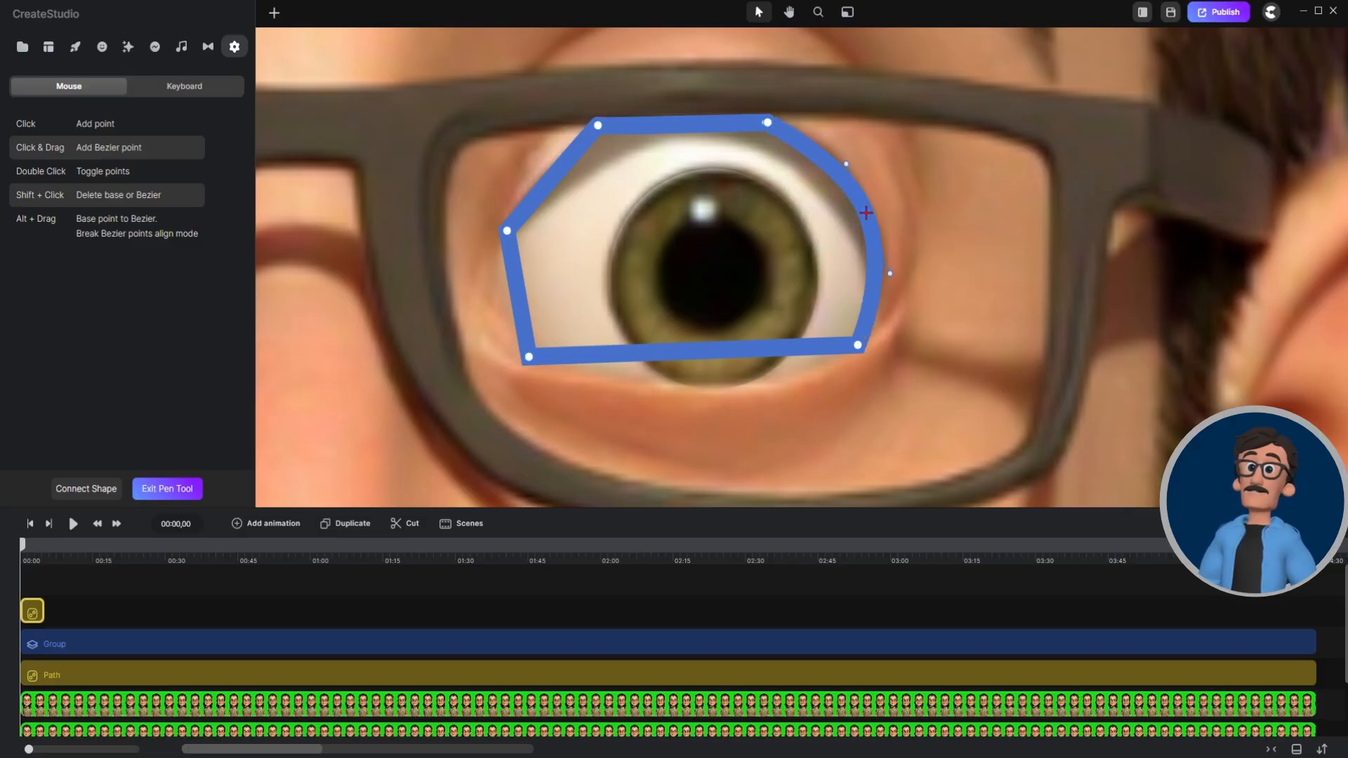
left_click(703, 358)
mouse_move(704, 357)
left_mouse_down()
mouse_move(710, 392)
mouse_move(716, 378)
left_mouse_up()
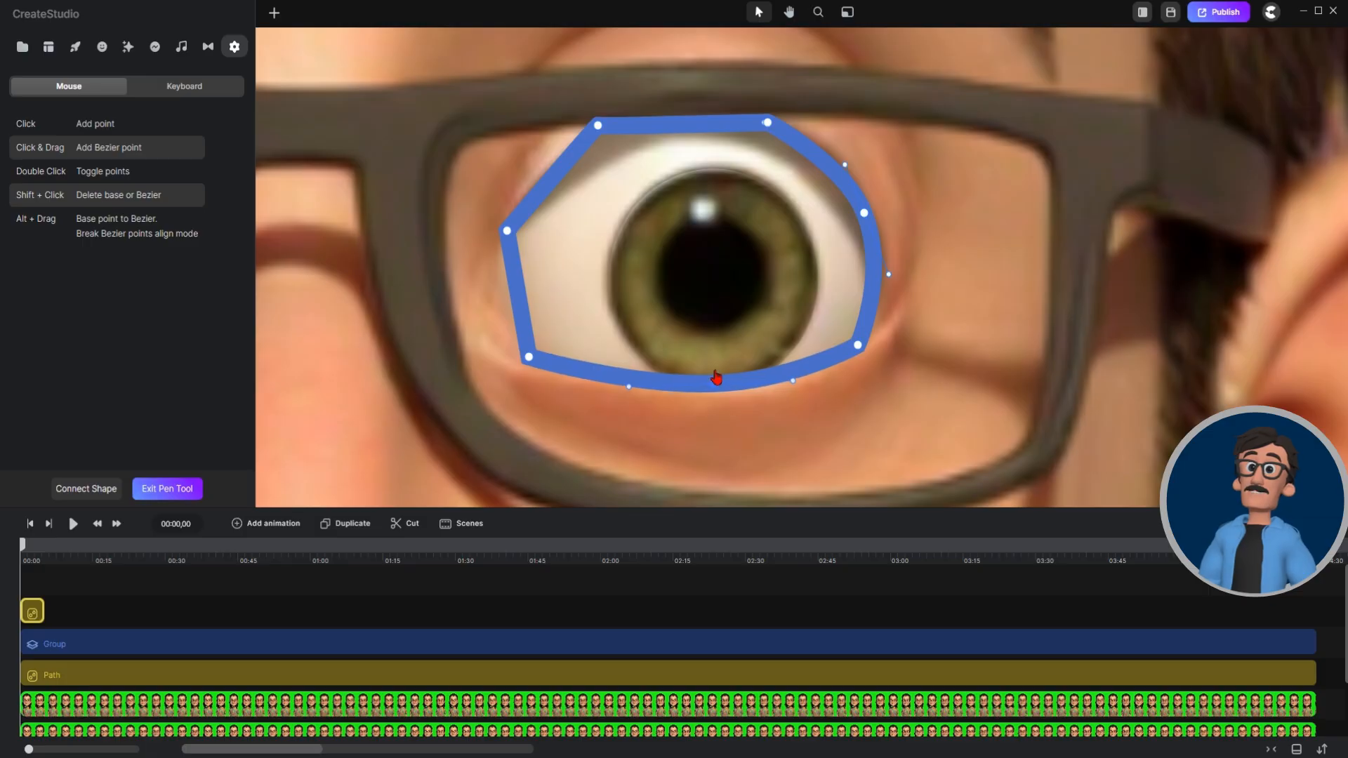
left_click(553, 172)
left_click_drag(546, 179, 524, 172)
left_click(521, 298)
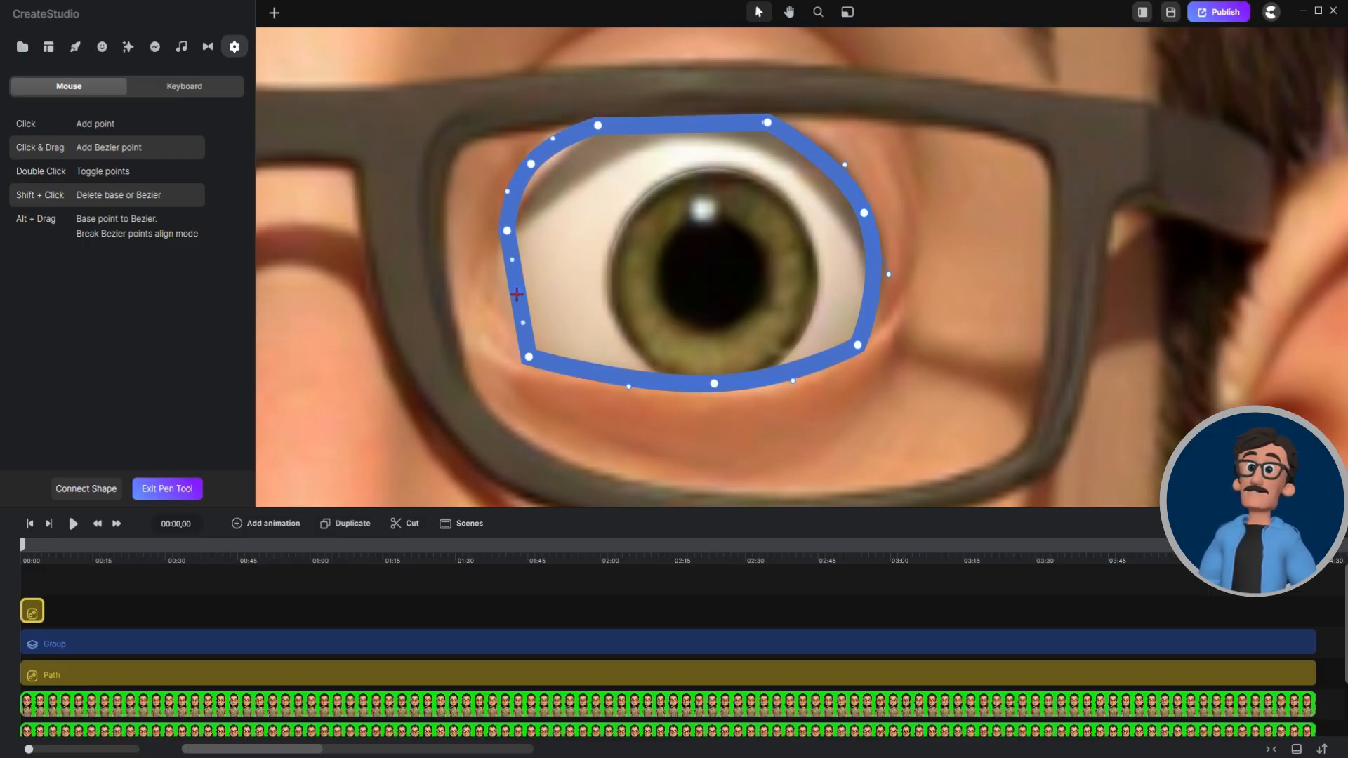
left_click_drag(521, 299, 501, 299)
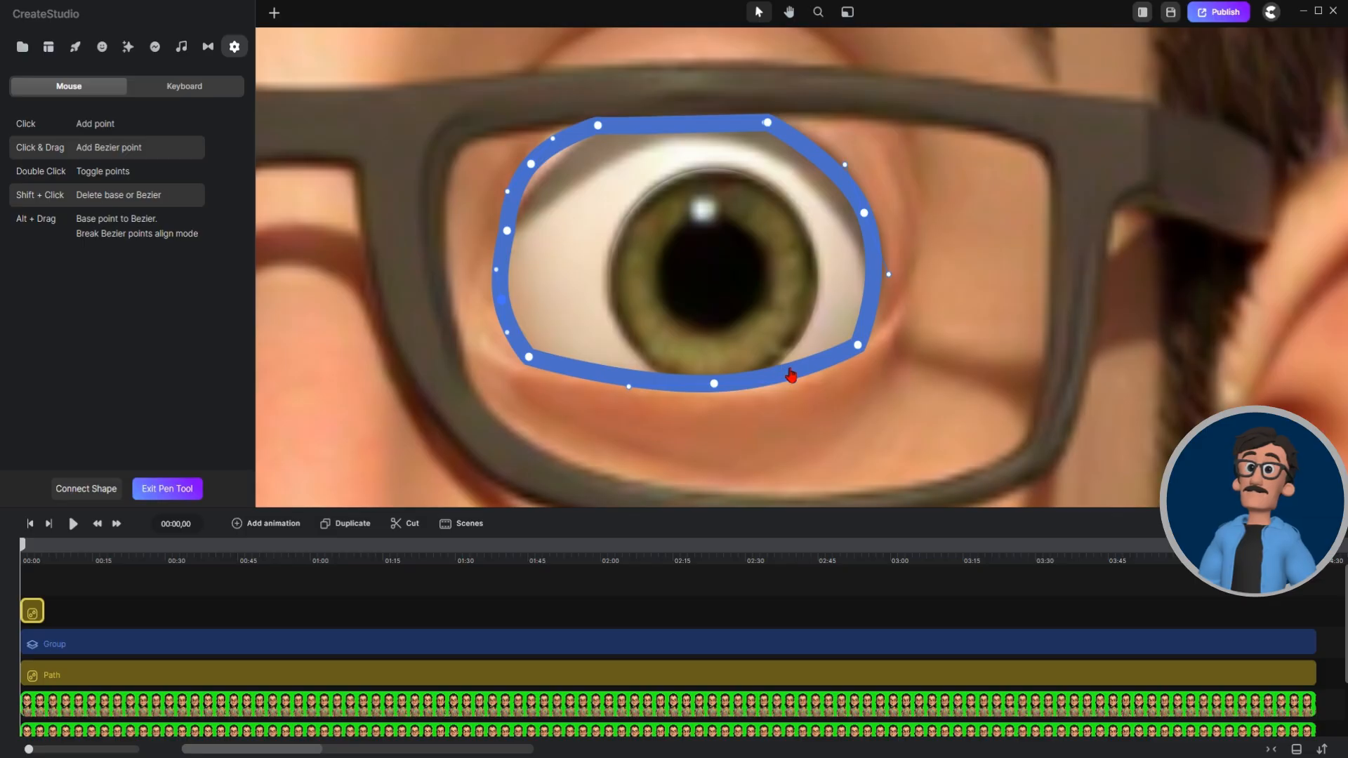
left_click(196, 496)
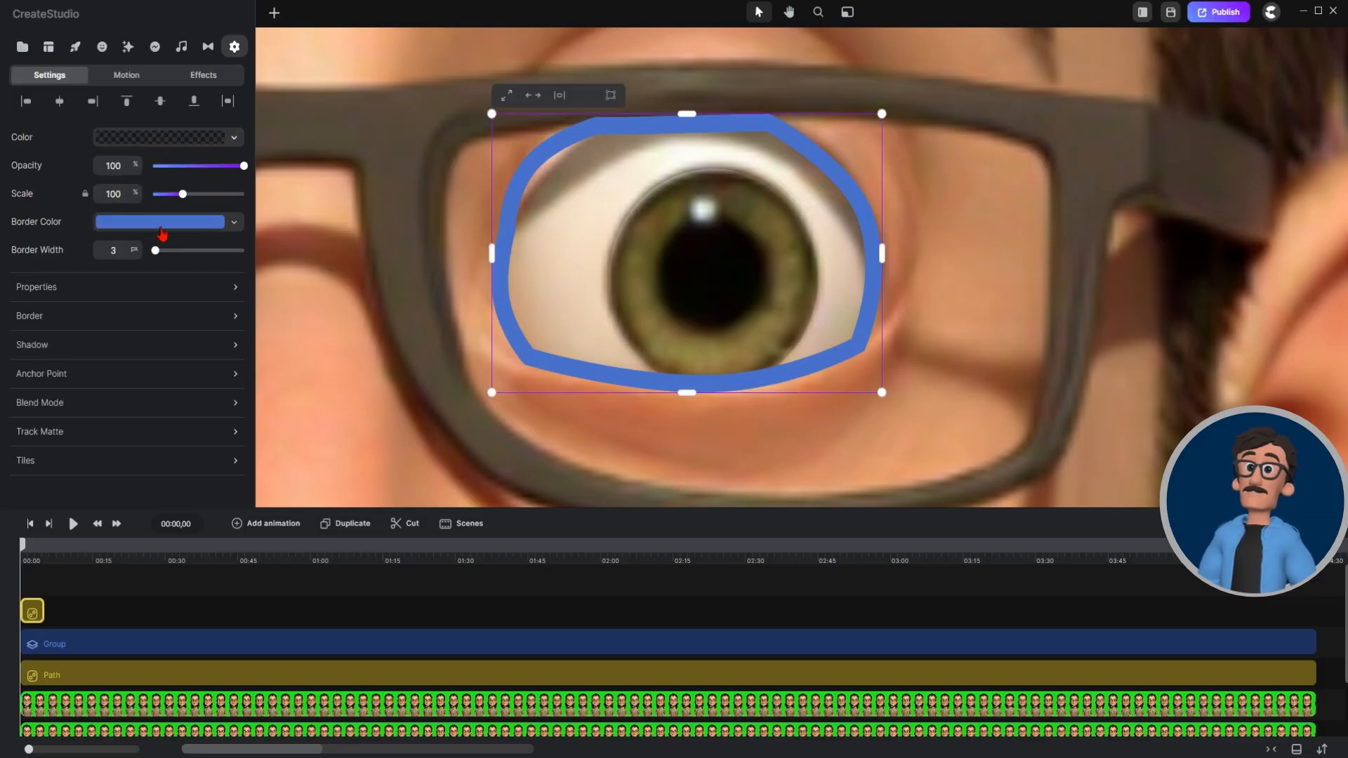
Set the eye shape's border width to 0 and fill it with the sampled eye-white color fae5cf at full opacity.
left_click_drag(155, 254, 144, 253)
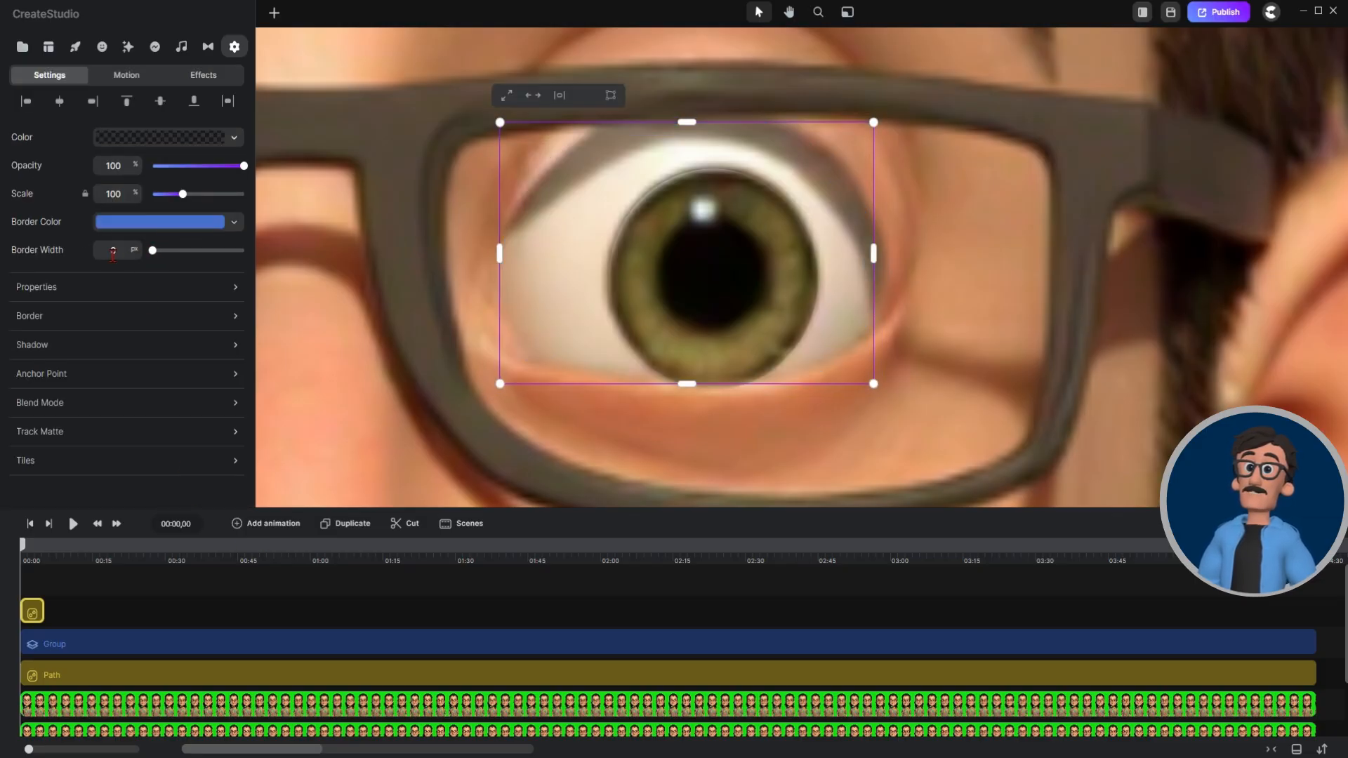
left_click(195, 137)
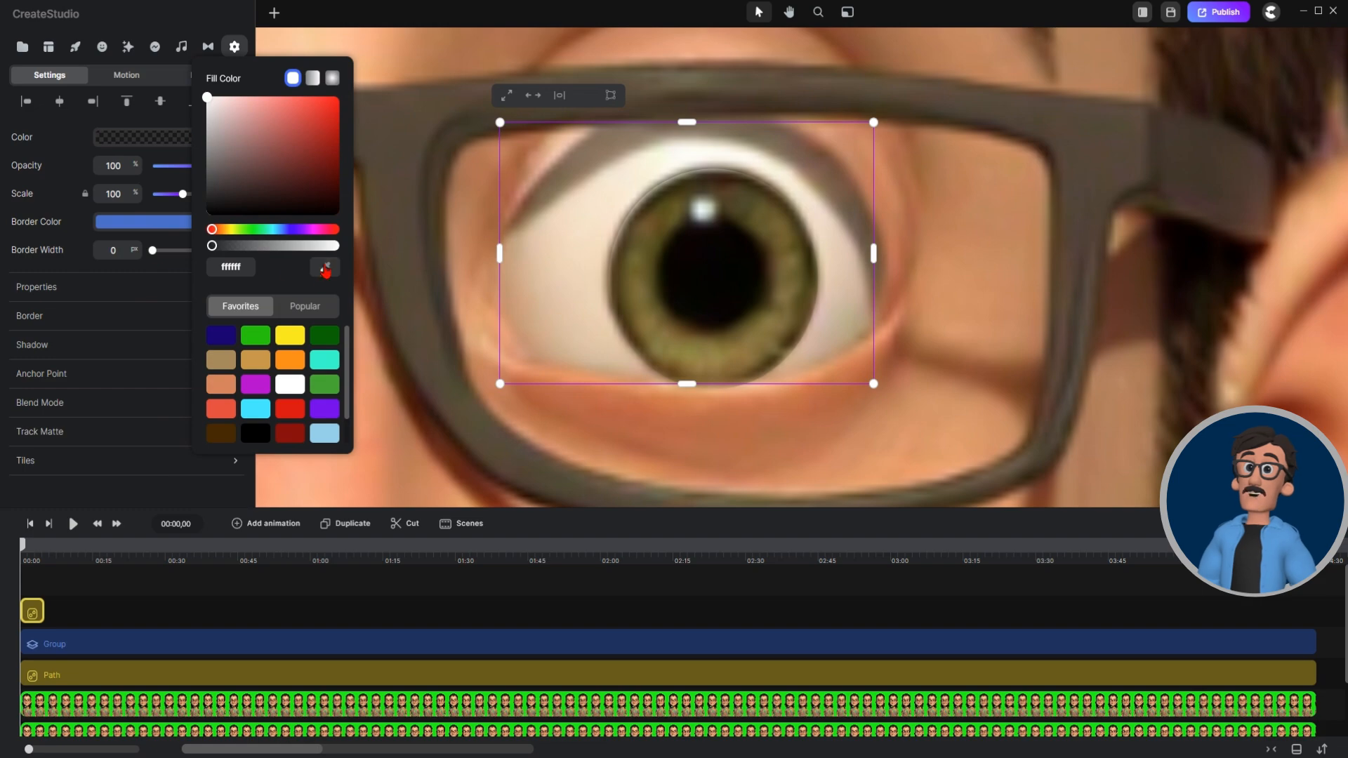
left_click(325, 271)
left_click(610, 213)
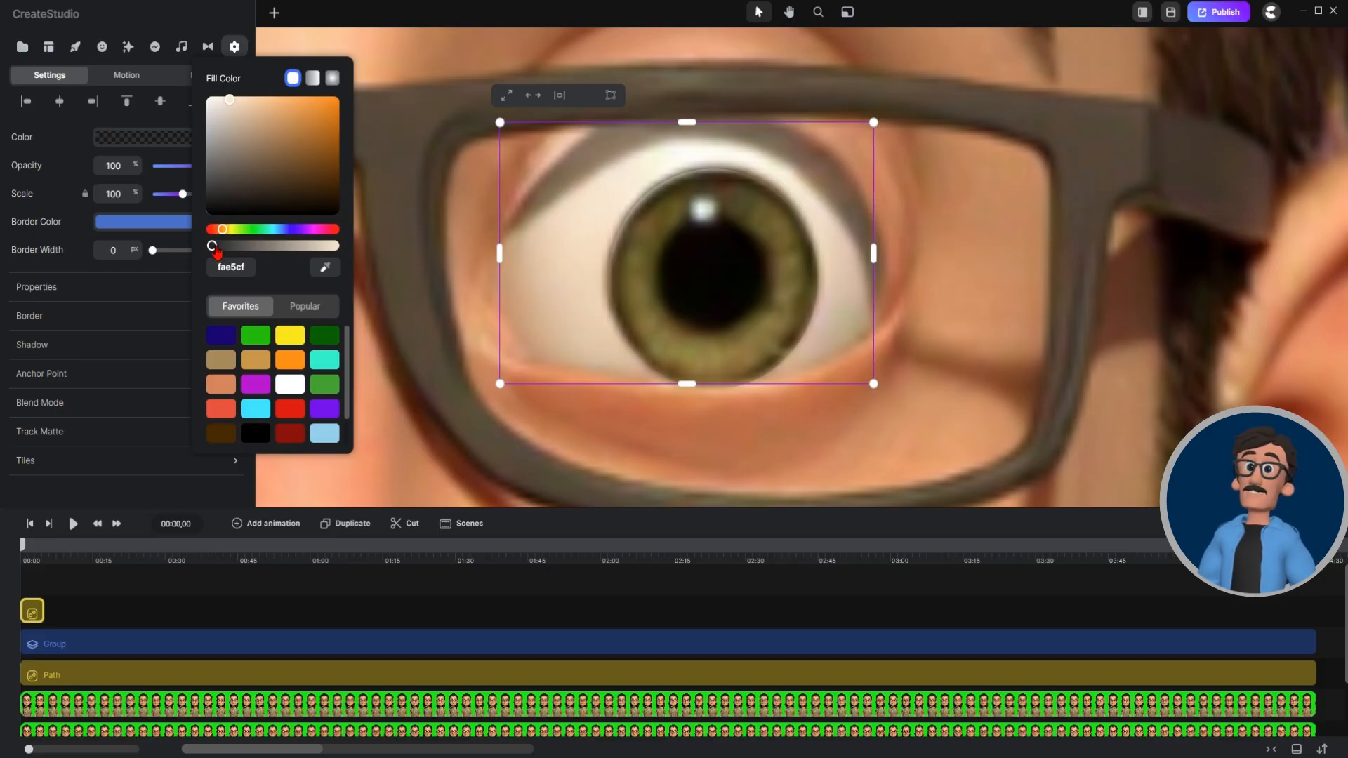
left_click_drag(215, 251, 337, 247)
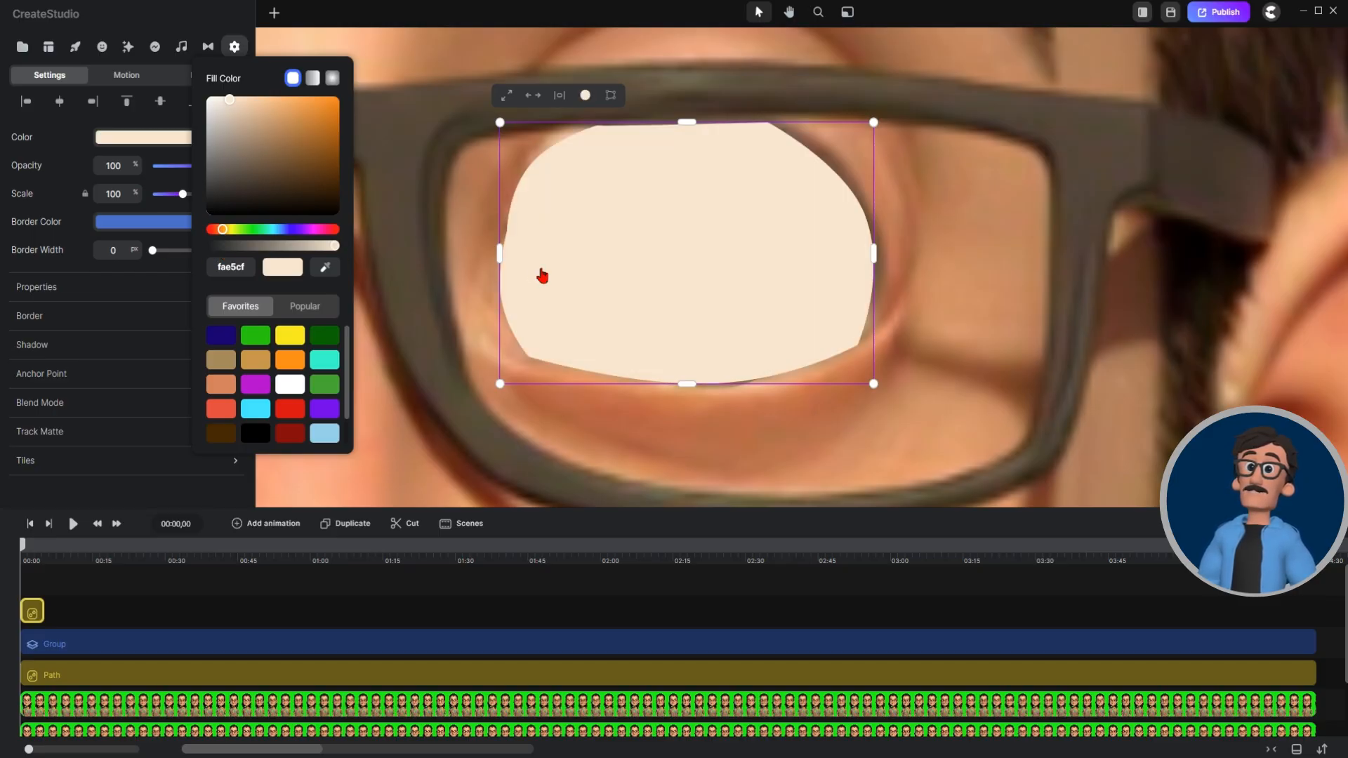
Extend the new eye-white layer along the timeline to the end of the iris group.
scroll(777, 314, "down", 5)
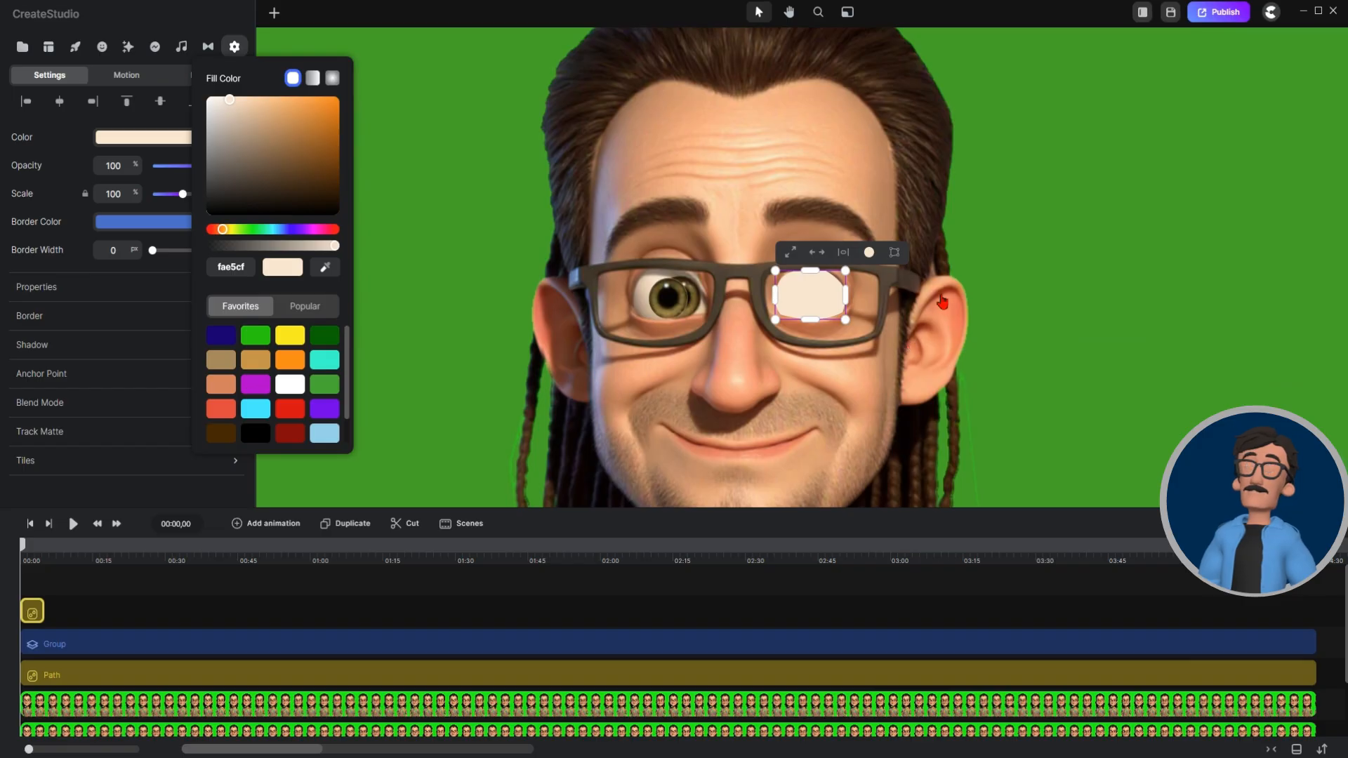
left_click(992, 252)
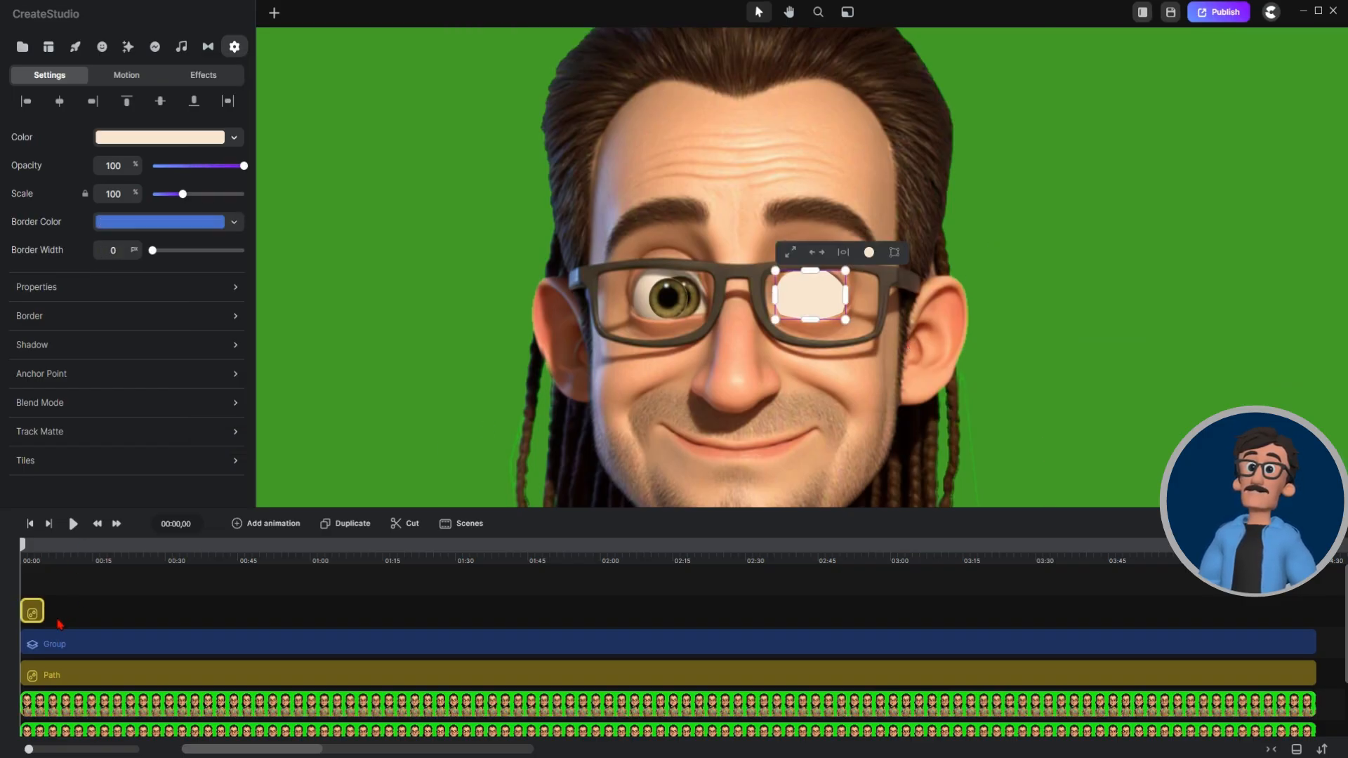
left_click_drag(38, 610, 1312, 632)
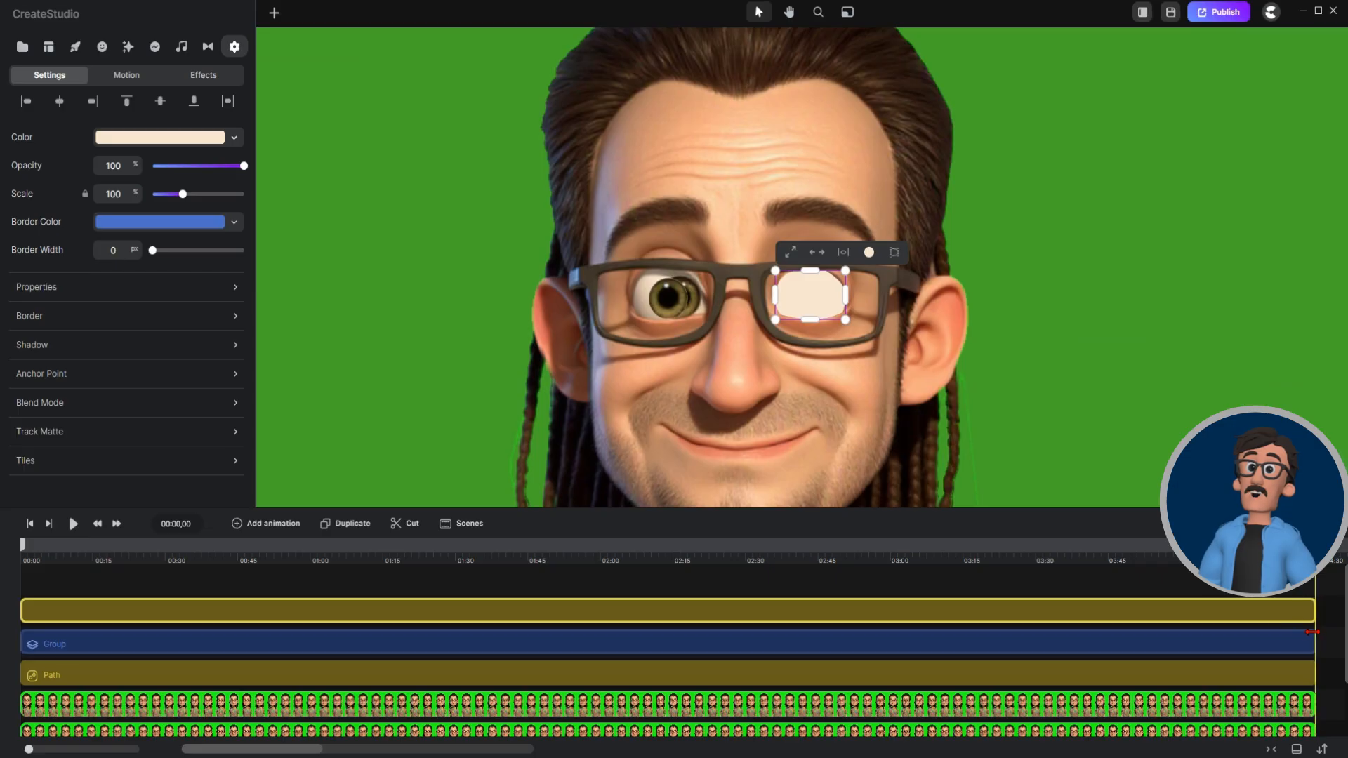
Duplicate the eye-white shape and place the copy over the character's right eye.
right_click(255, 615)
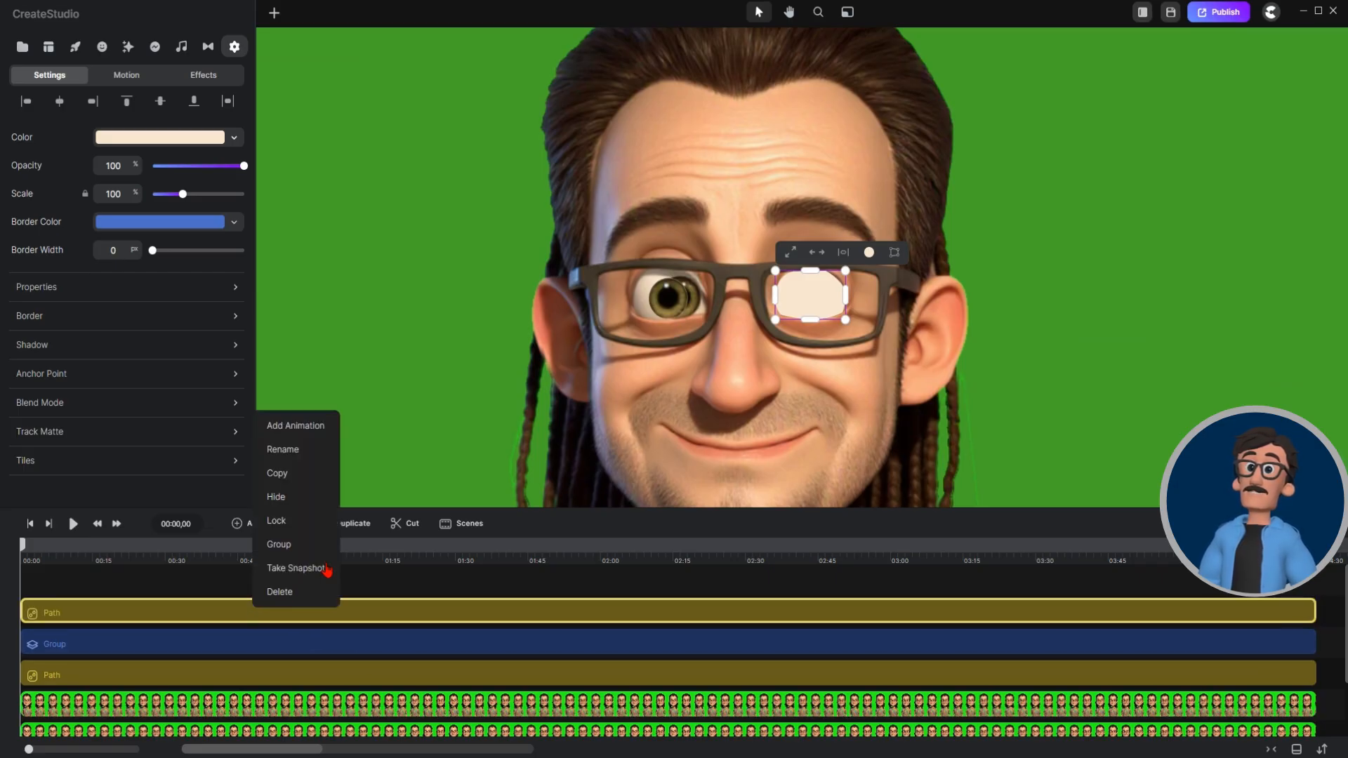
left_click(358, 525)
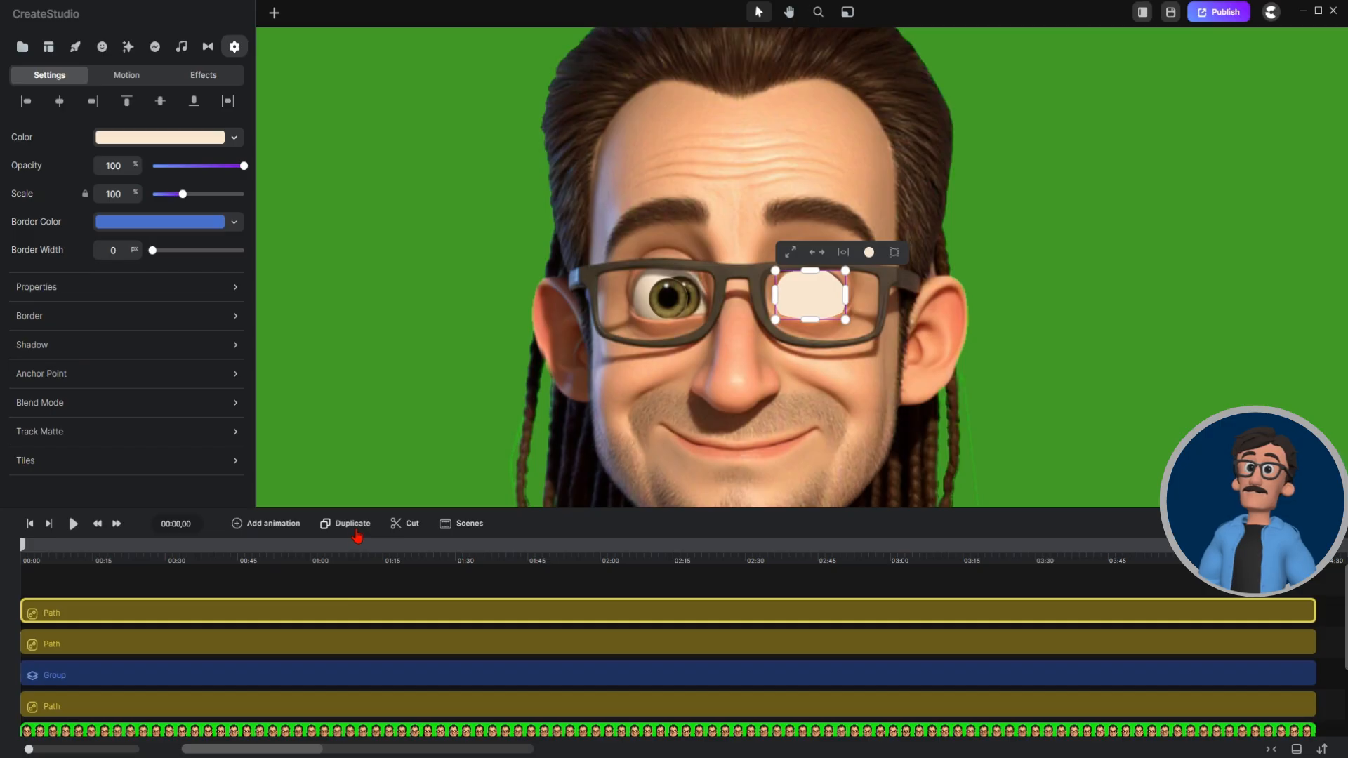
left_click_drag(799, 303, 669, 303)
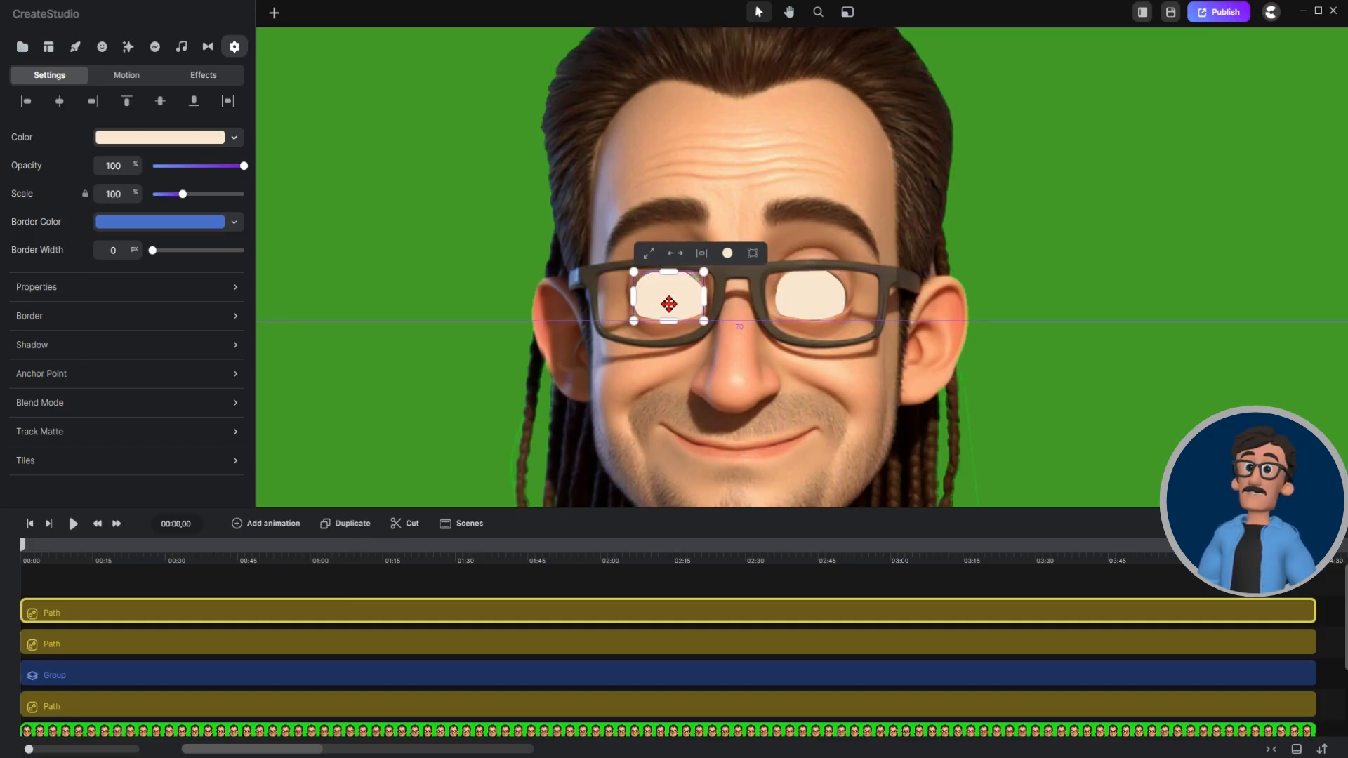
Flip the copied eye white horizontally and nudge it into line with the right eye.
scroll(669, 303, "up", 5)
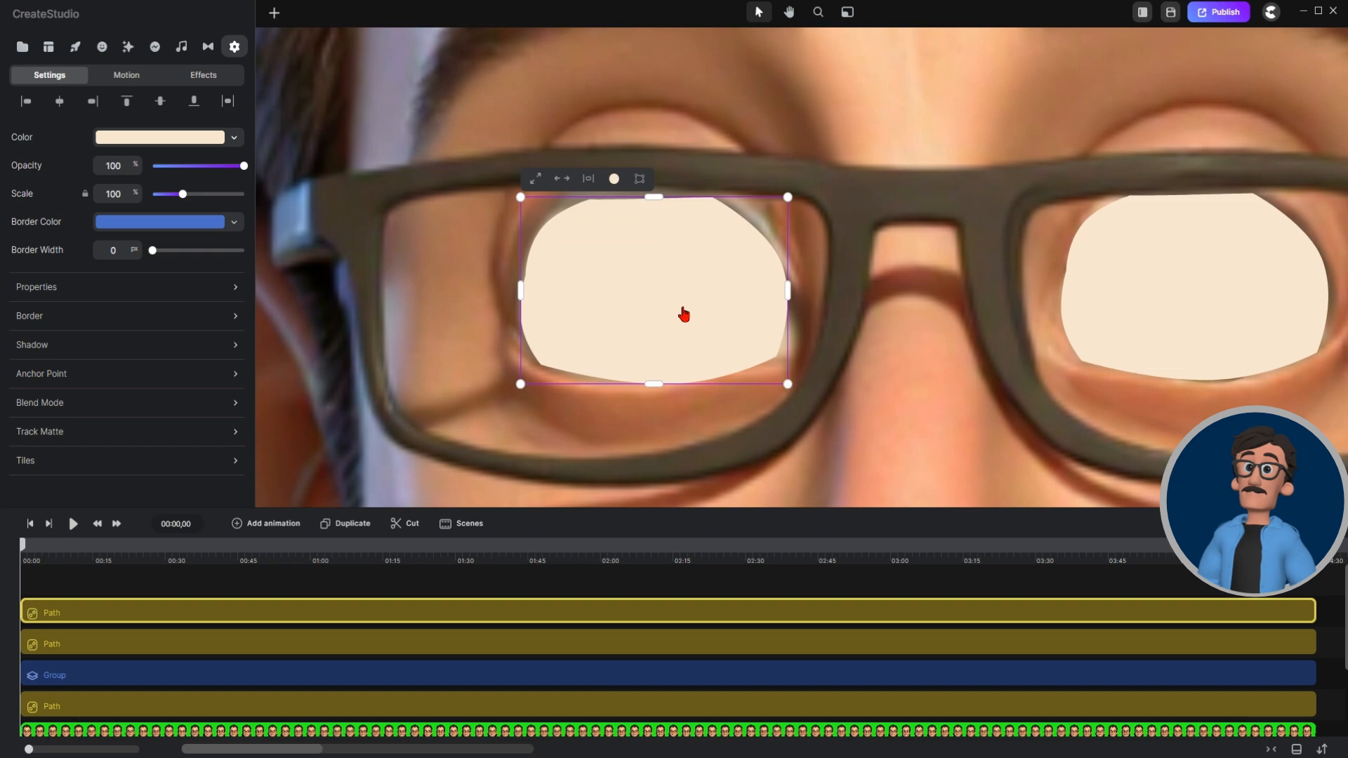
left_click(56, 290)
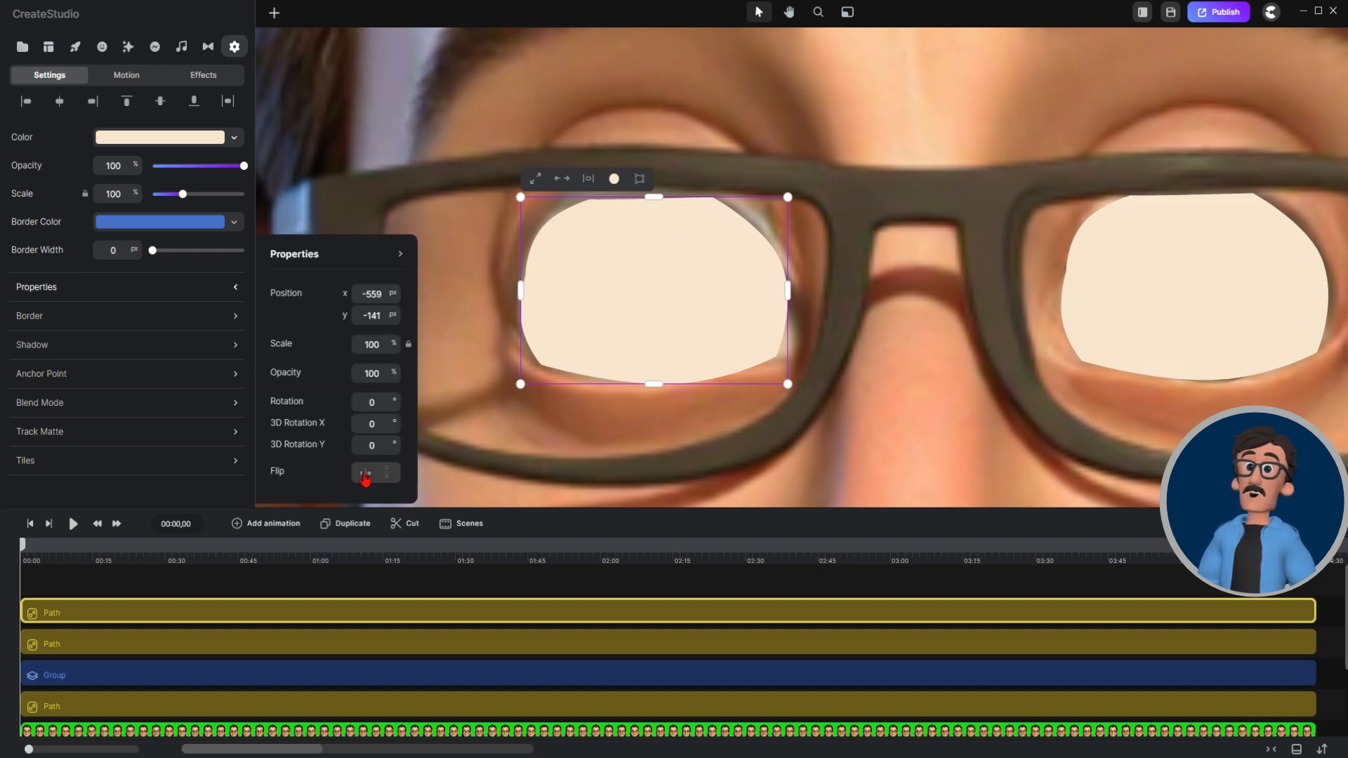
left_click(365, 473)
mouse_move(618, 323)
left_mouse_down()
mouse_move(603, 311)
mouse_move(623, 322)
left_mouse_up()
Adjust the copied shape's upper, outer, lower and inner outline points to follow the contour of the character's right eye.
double_click(623, 322)
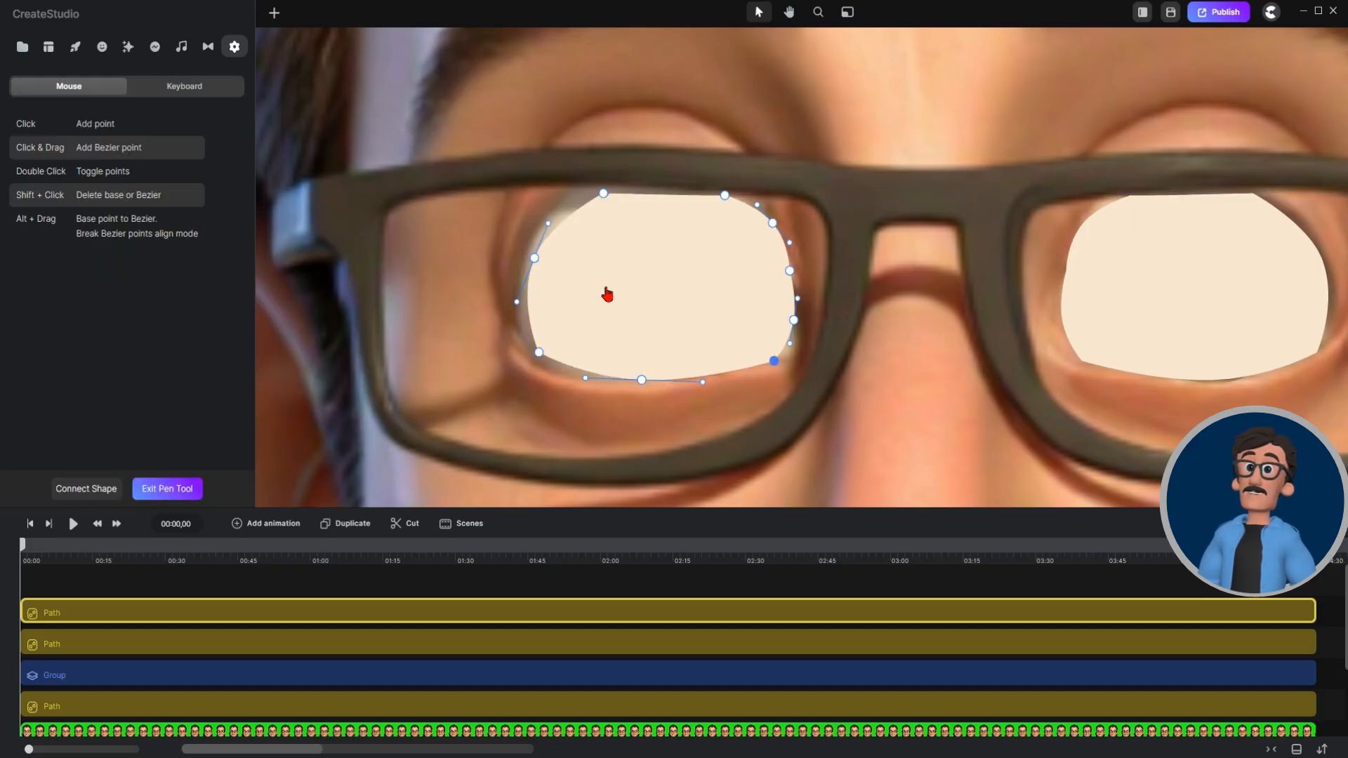
left_click(604, 193)
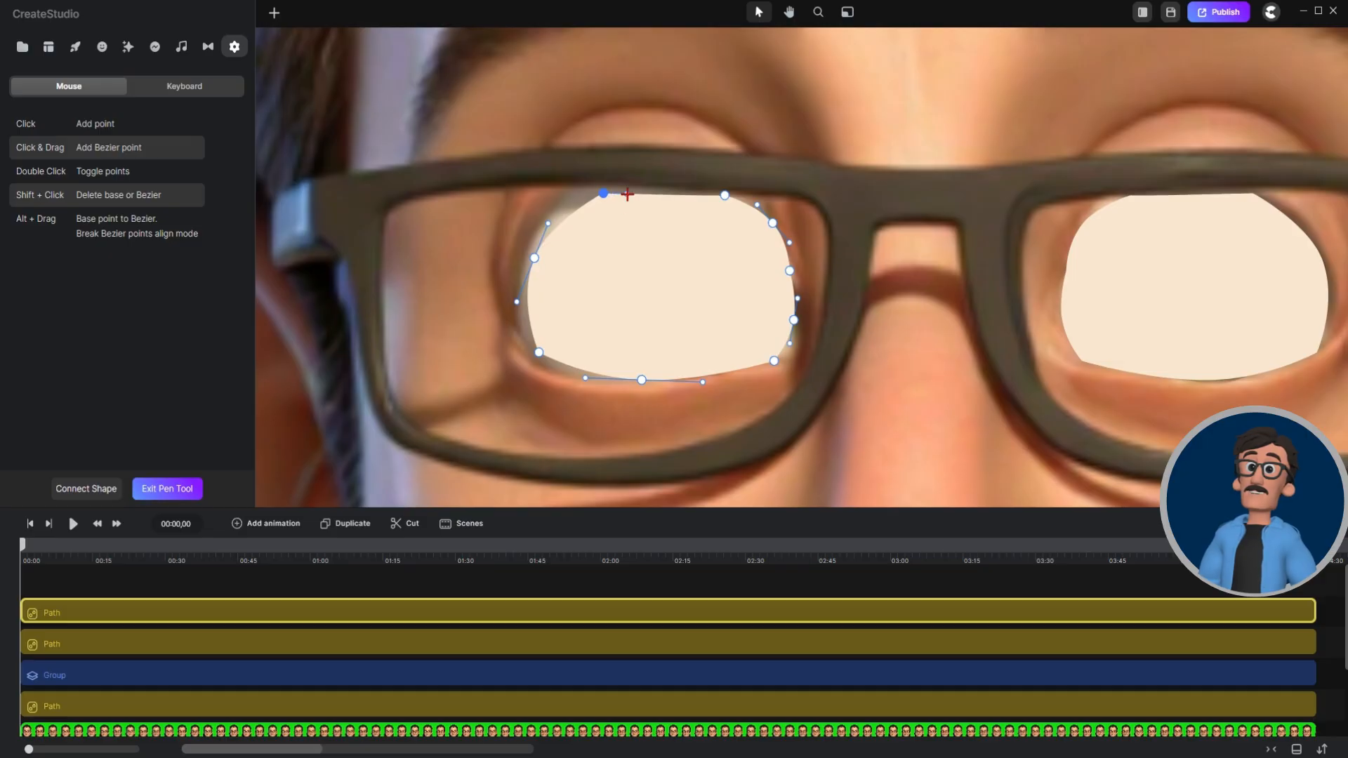
left_click_drag(627, 194, 575, 193)
left_click_drag(534, 258, 515, 266)
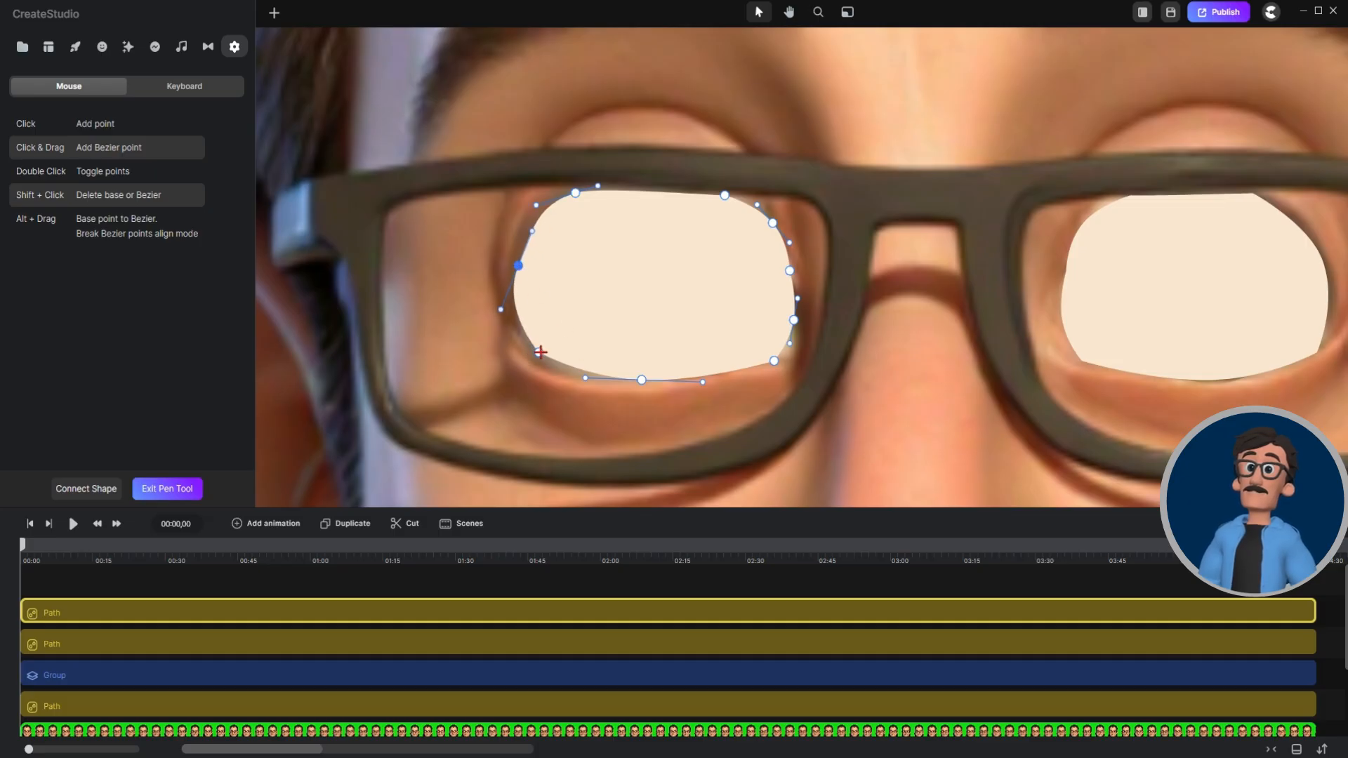
left_click_drag(540, 352, 541, 366)
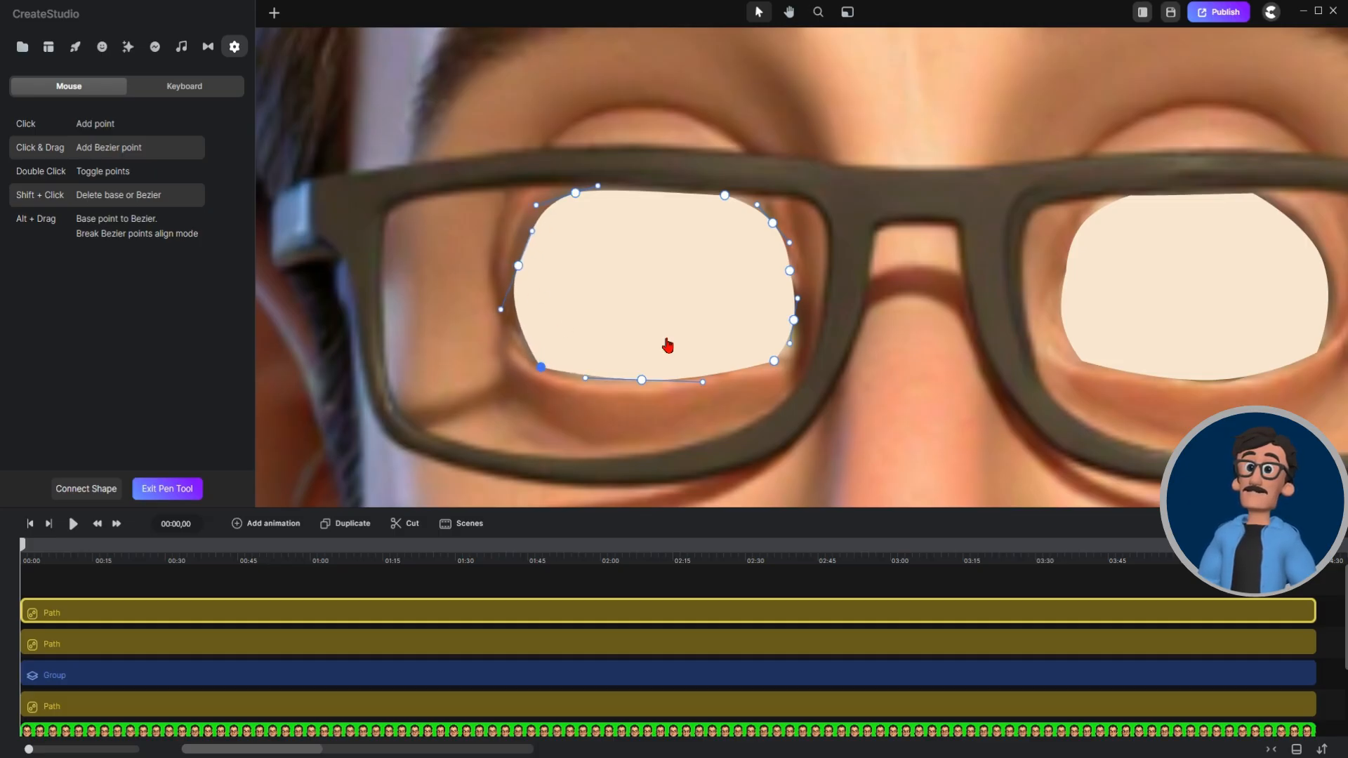
mouse_move(774, 361)
left_mouse_down()
mouse_move(746, 360)
mouse_move(776, 358)
left_mouse_up()
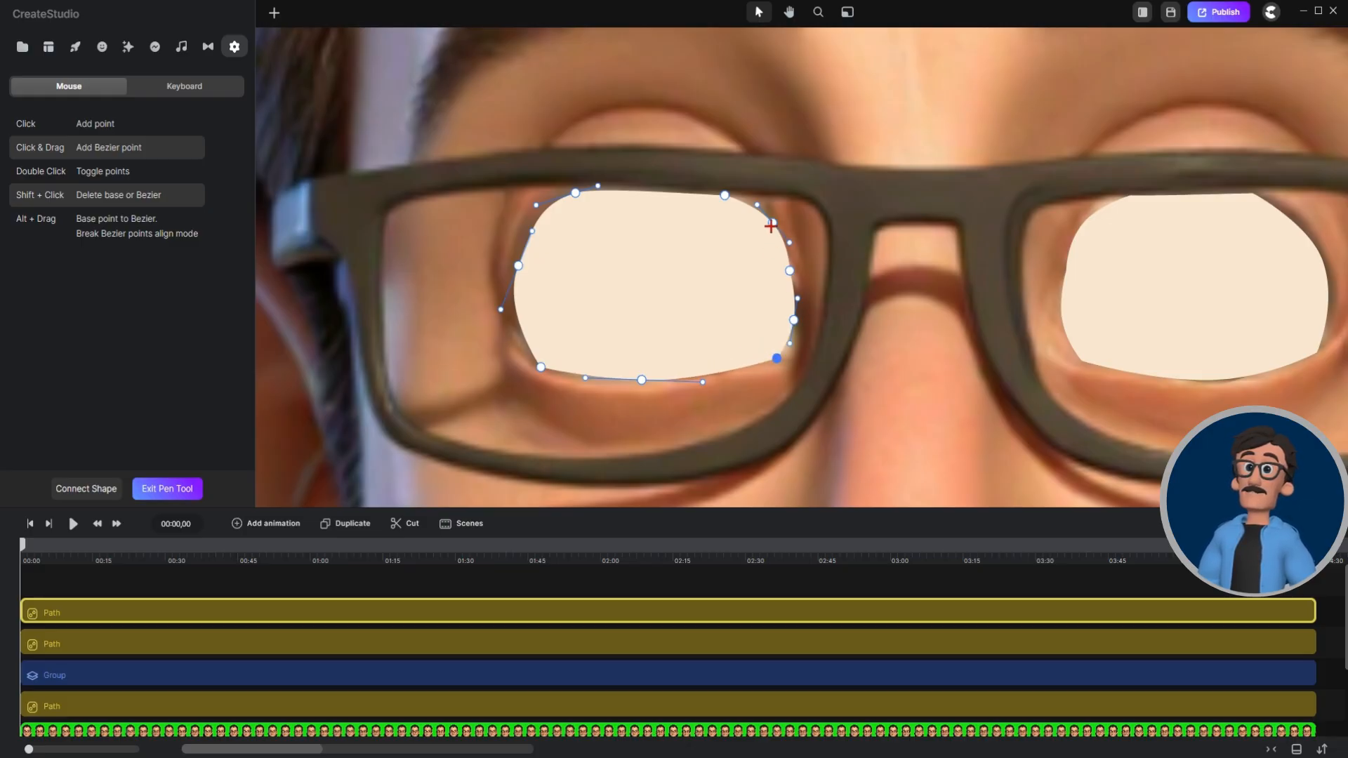
mouse_move(770, 226)
left_mouse_down()
mouse_move(733, 201)
mouse_move(763, 211)
left_mouse_up()
scroll(279, 325, "down", 5)
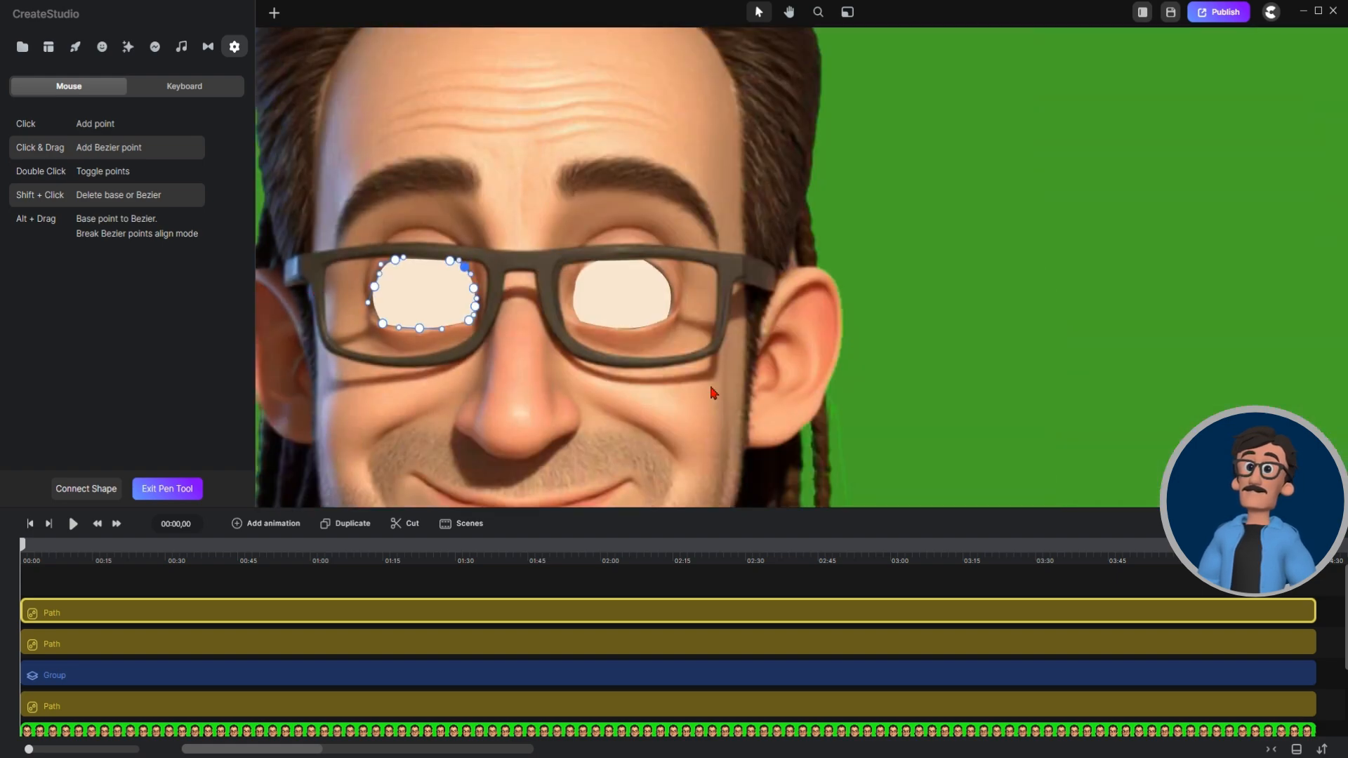
key("Escape")
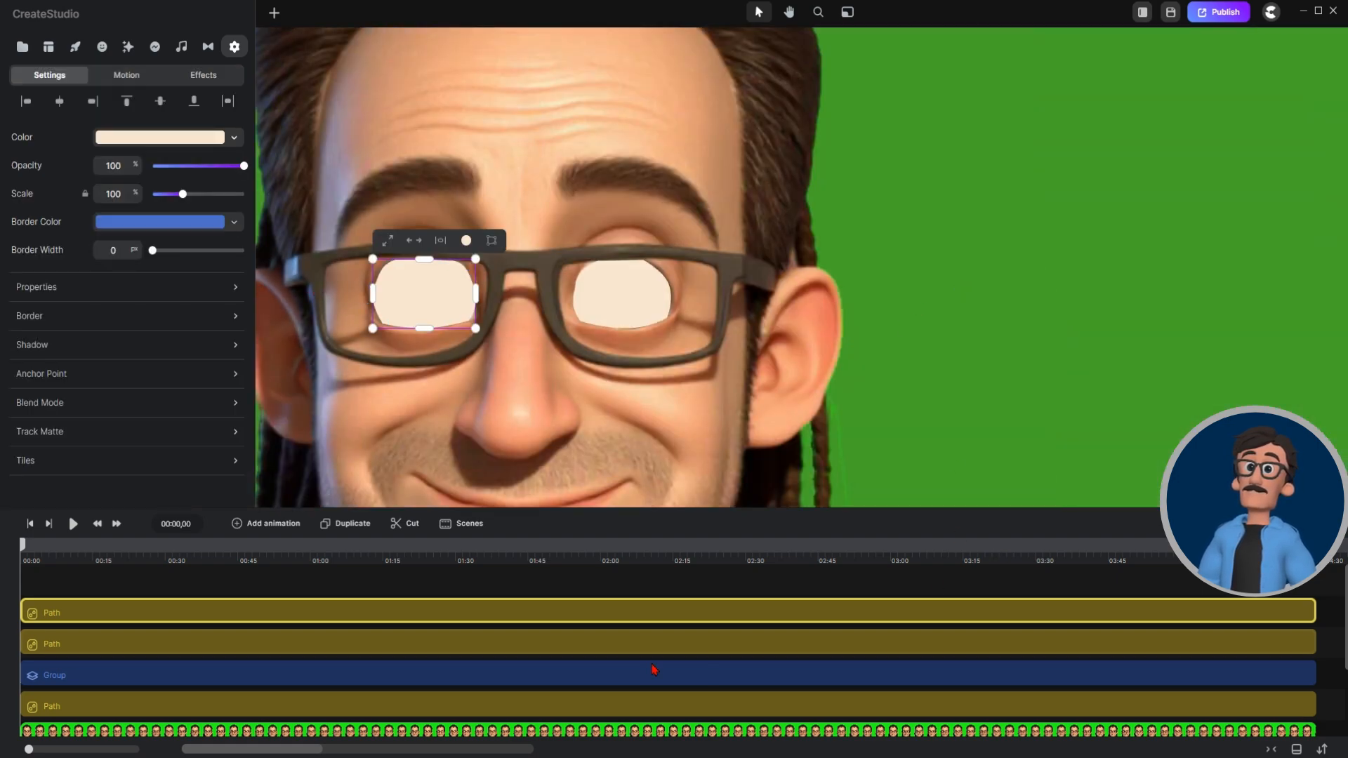
Group the two eye-white shapes and move the iris group above them in the layer order.
left_click_drag(368, 579, 411, 652)
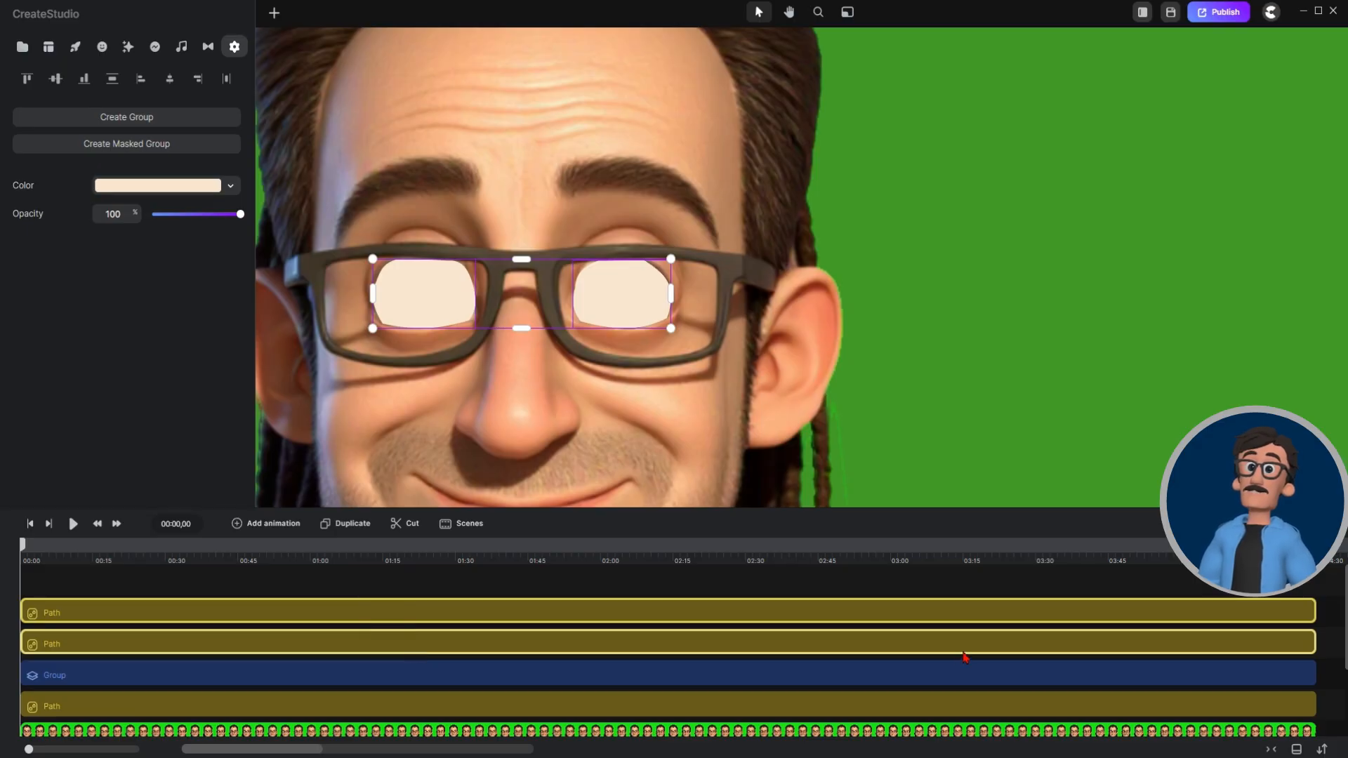
key("ctrl+g")
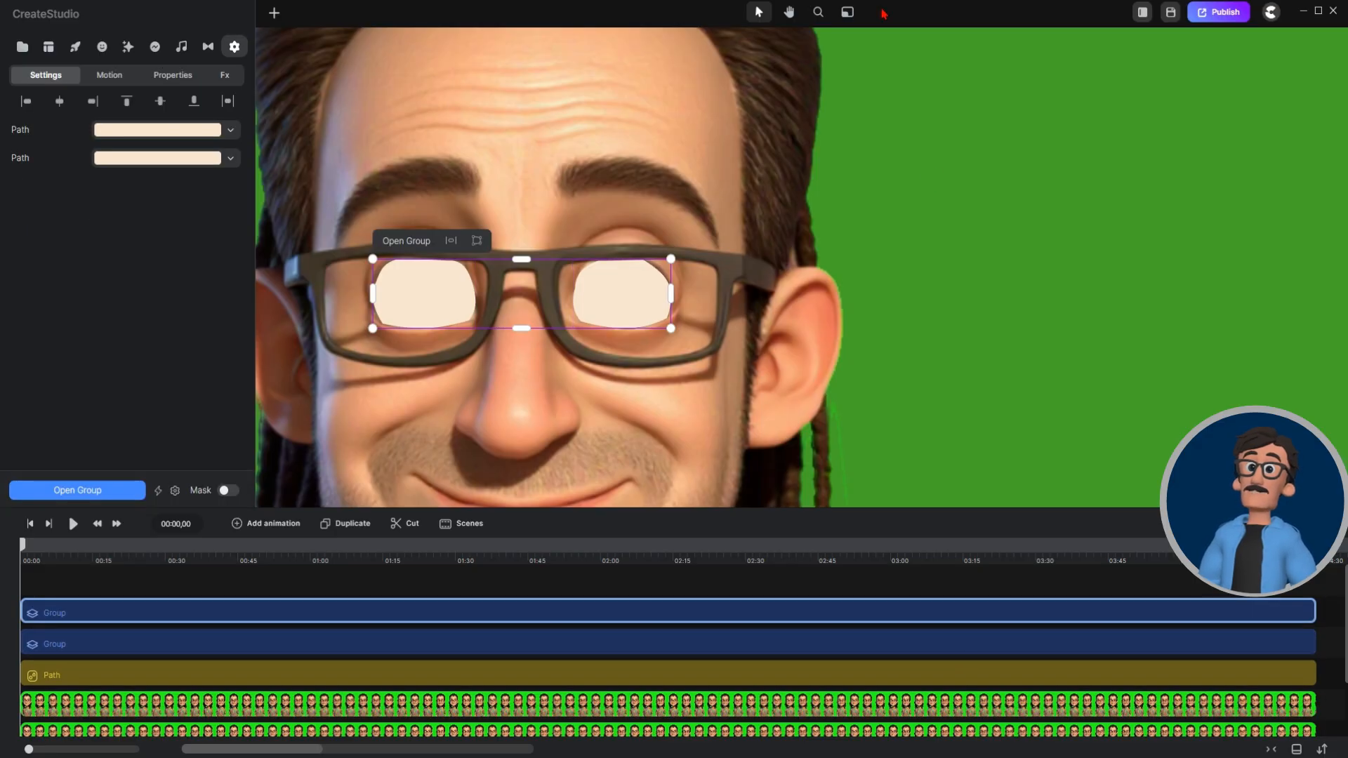
left_click_drag(163, 645, 151, 607)
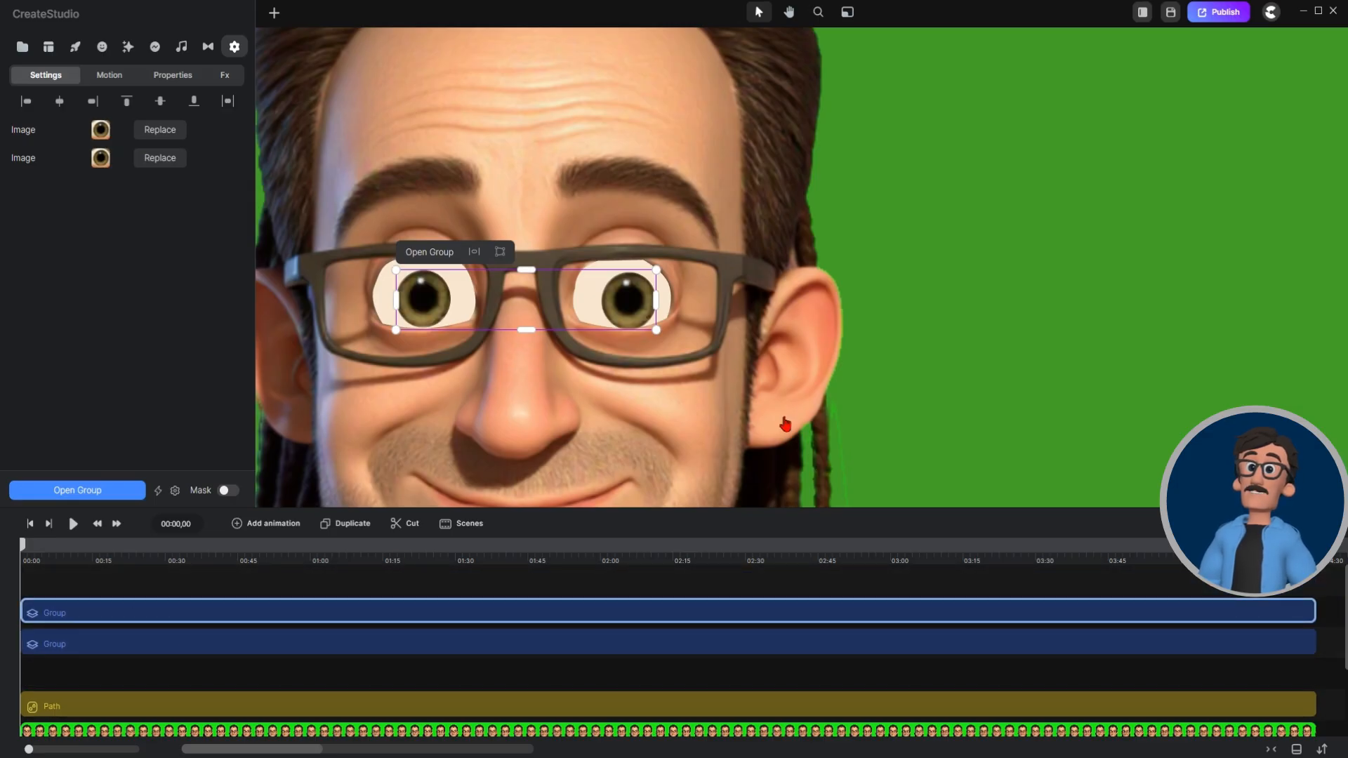
left_click(923, 132)
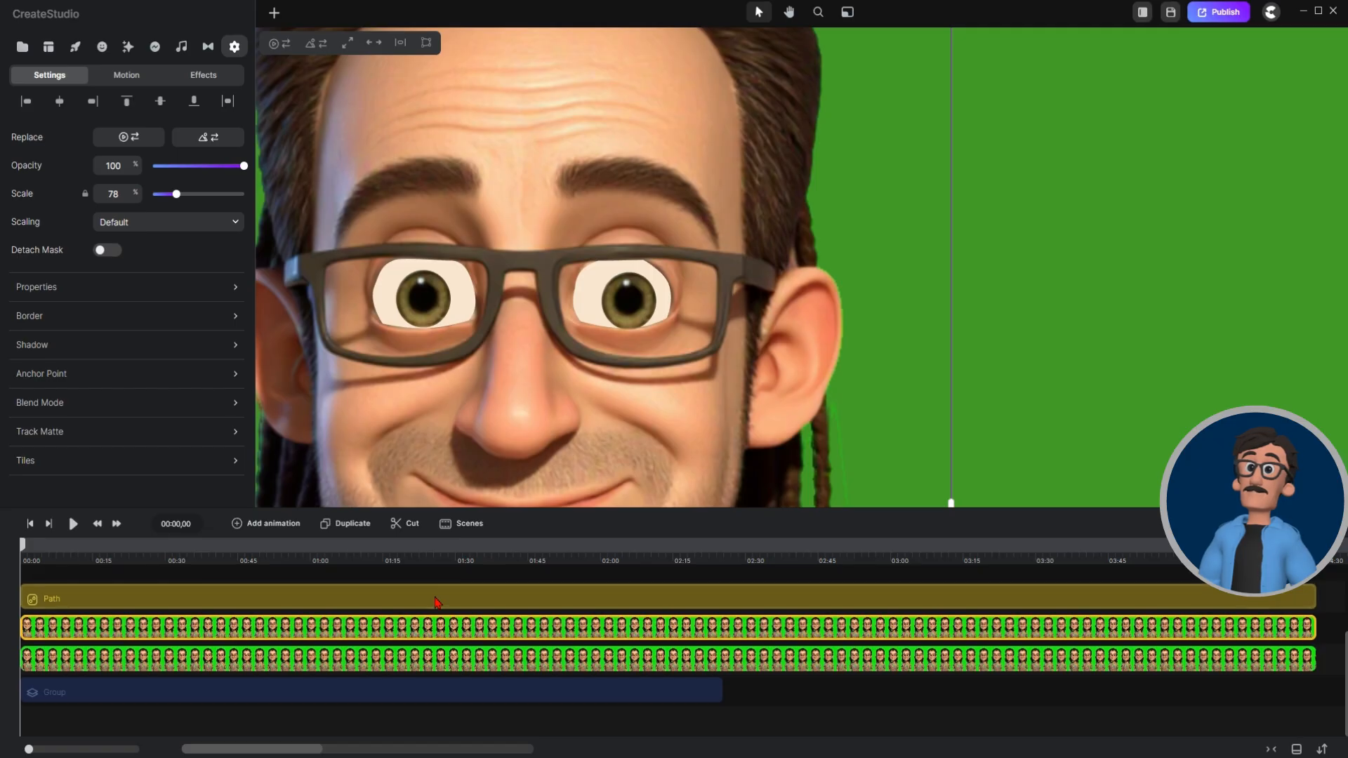
Open the eye-white group and apply Edge Feather with a strength of 7% to the shape for the character's right eye.
scroll(435, 604, "up", 3)
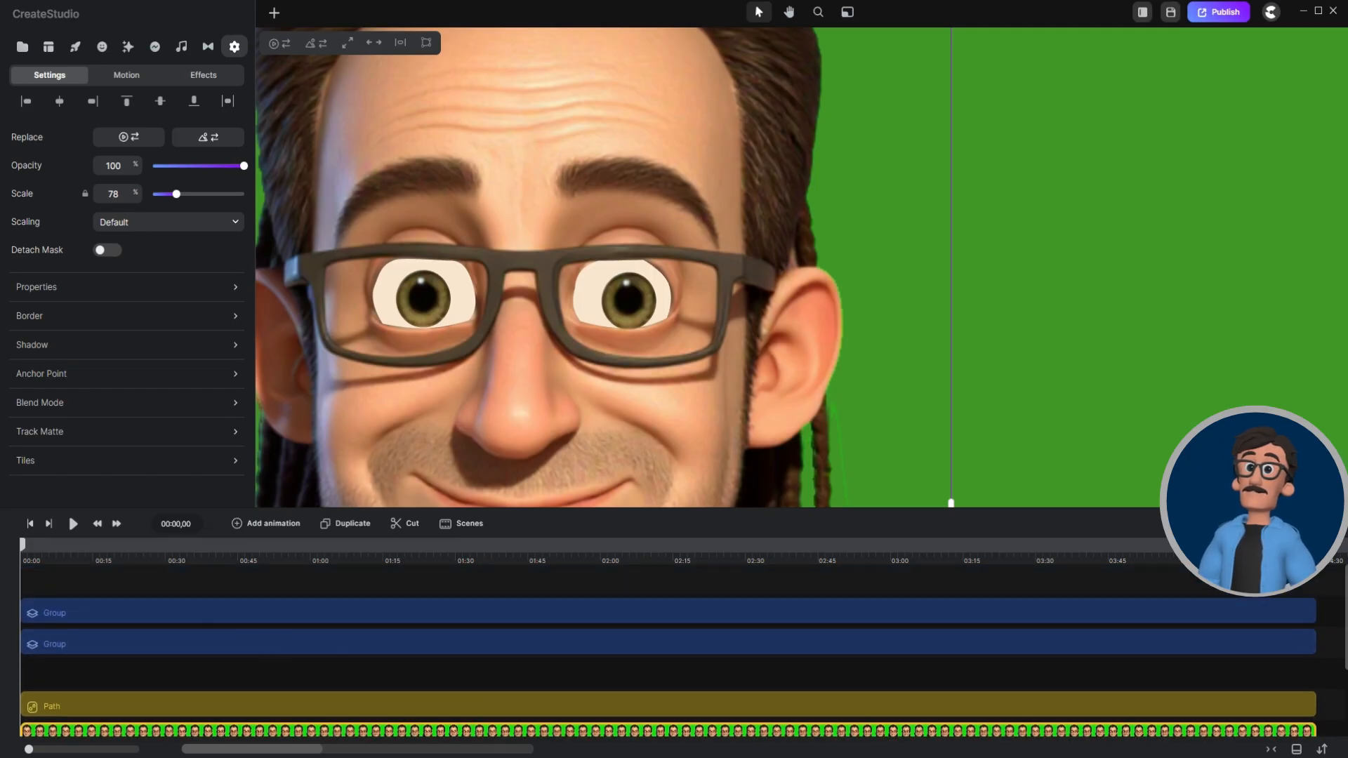
double_click(188, 644)
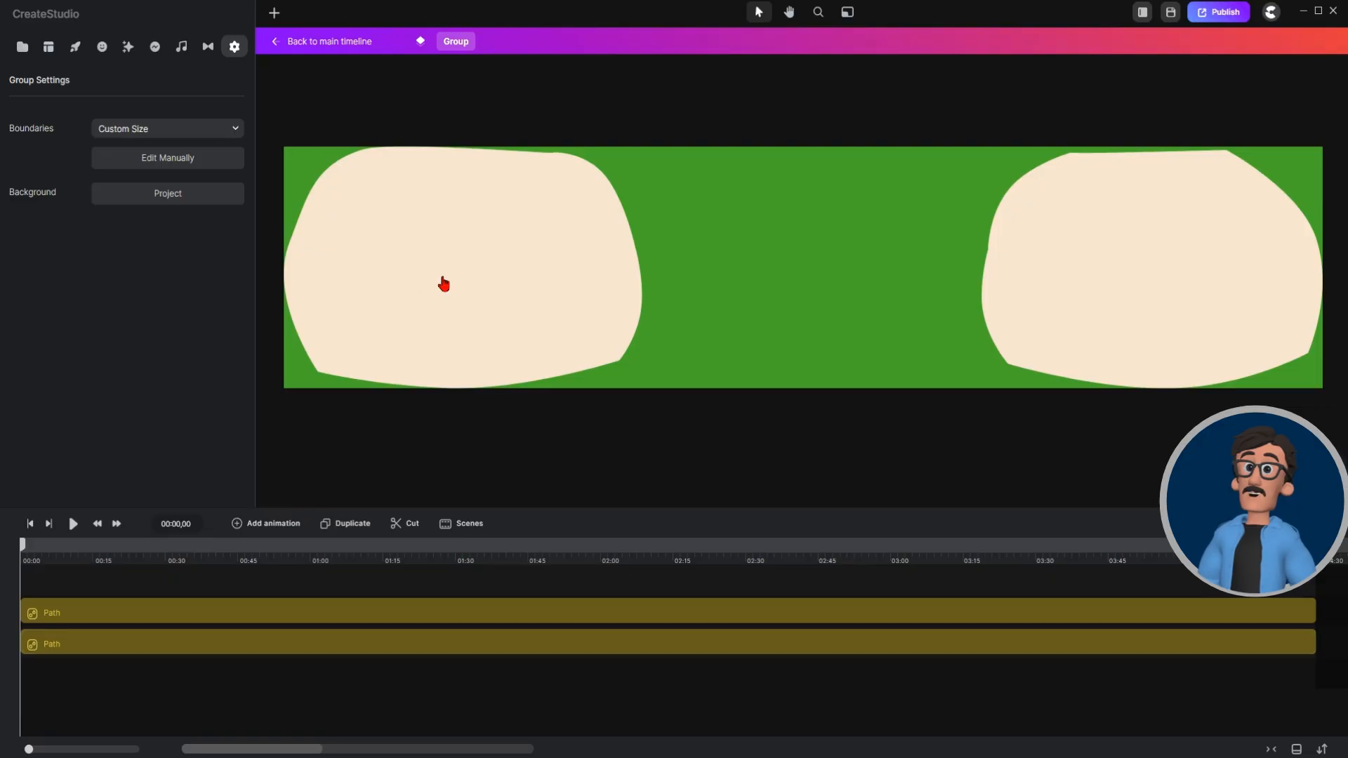
left_click(443, 283)
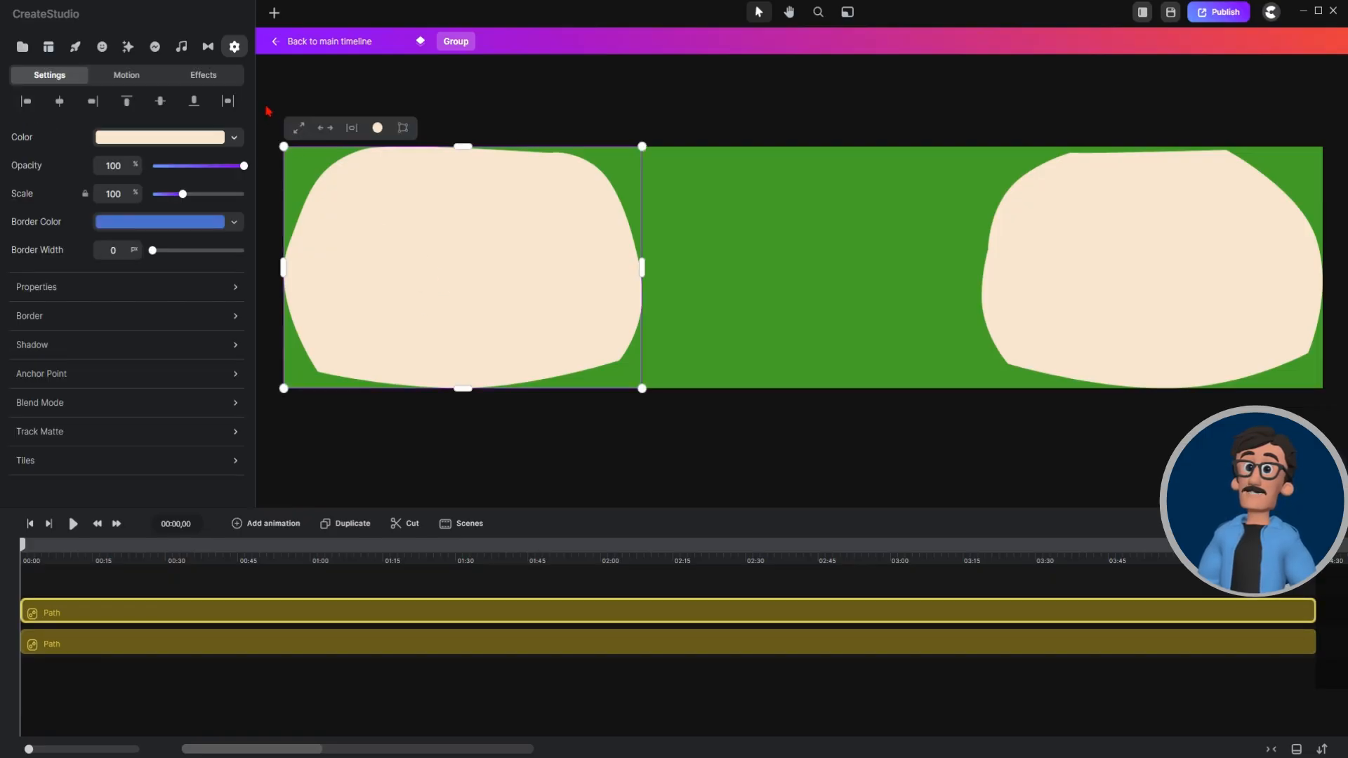
left_click(127, 47)
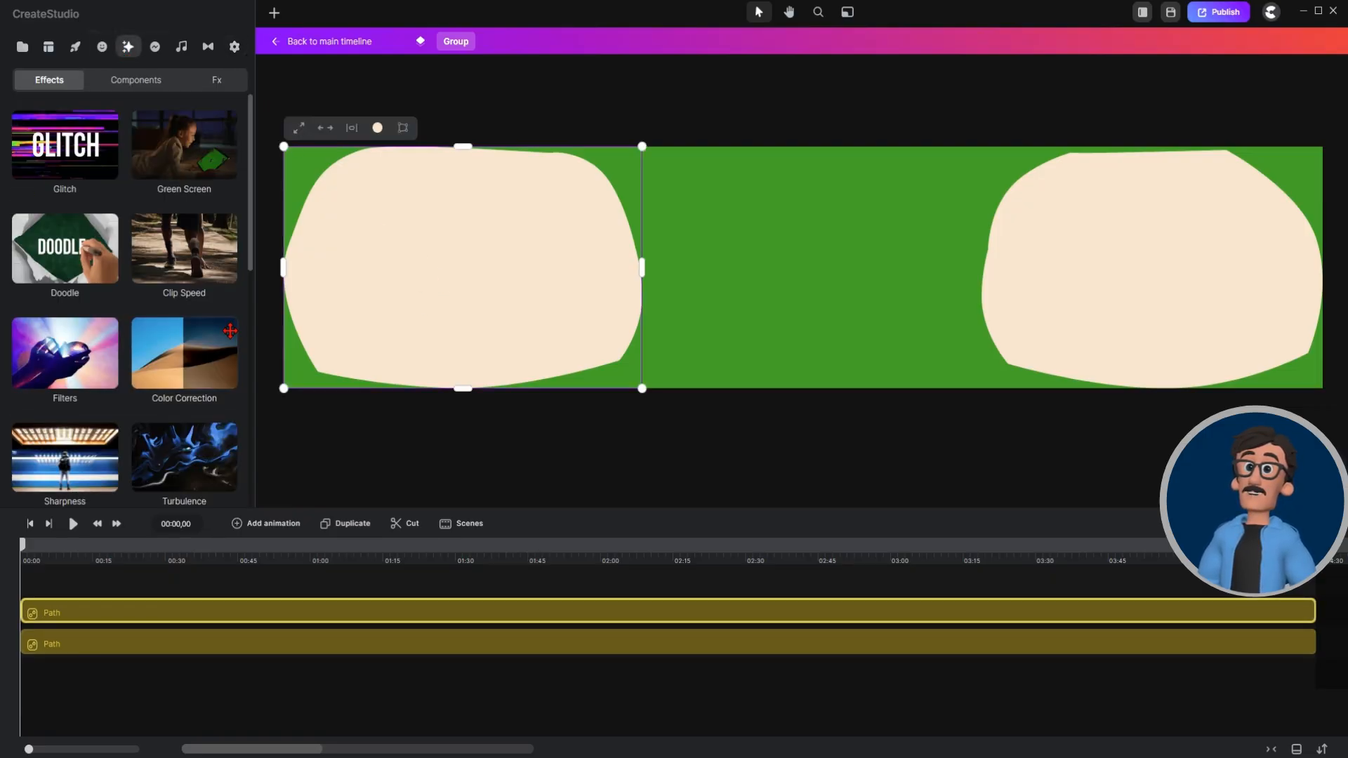
scroll(201, 342, "down", 3)
scroll(202, 341, "down", 4)
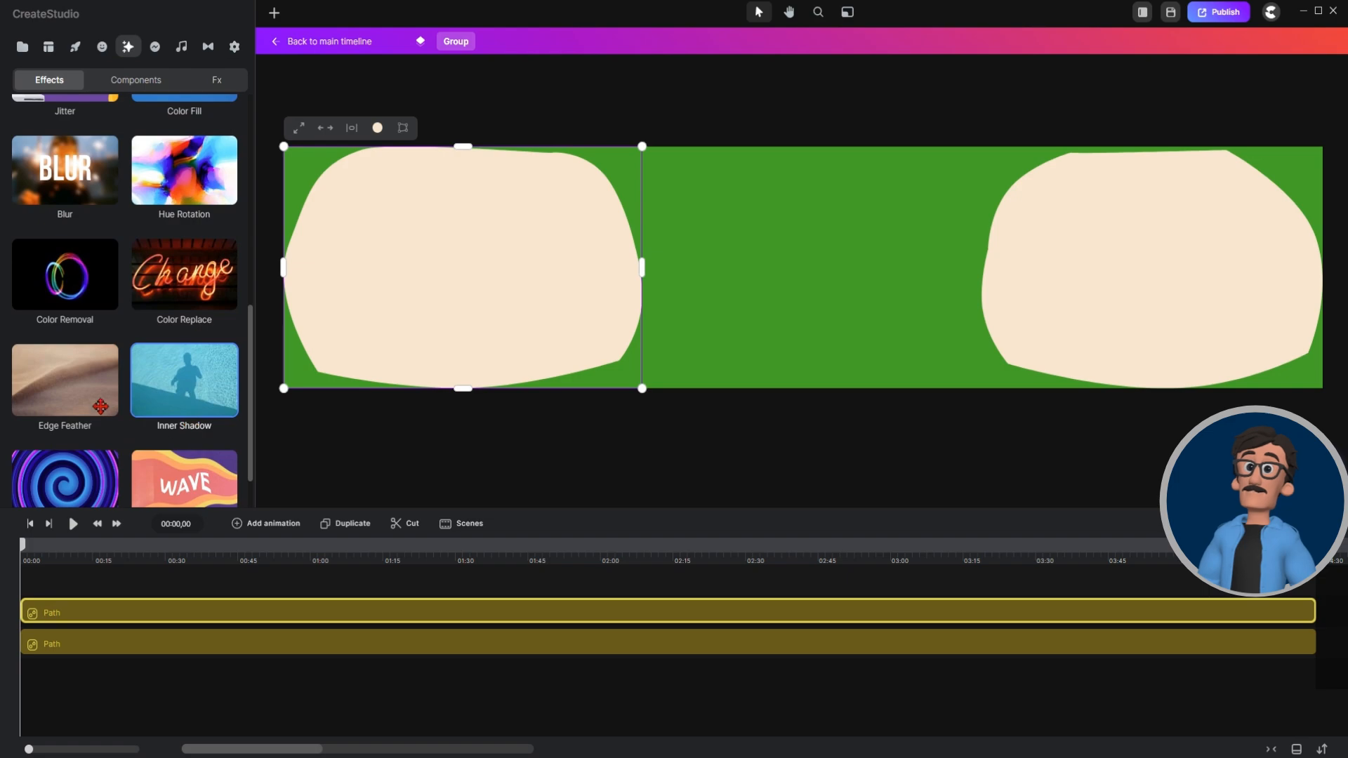
left_click_drag(100, 405, 130, 624)
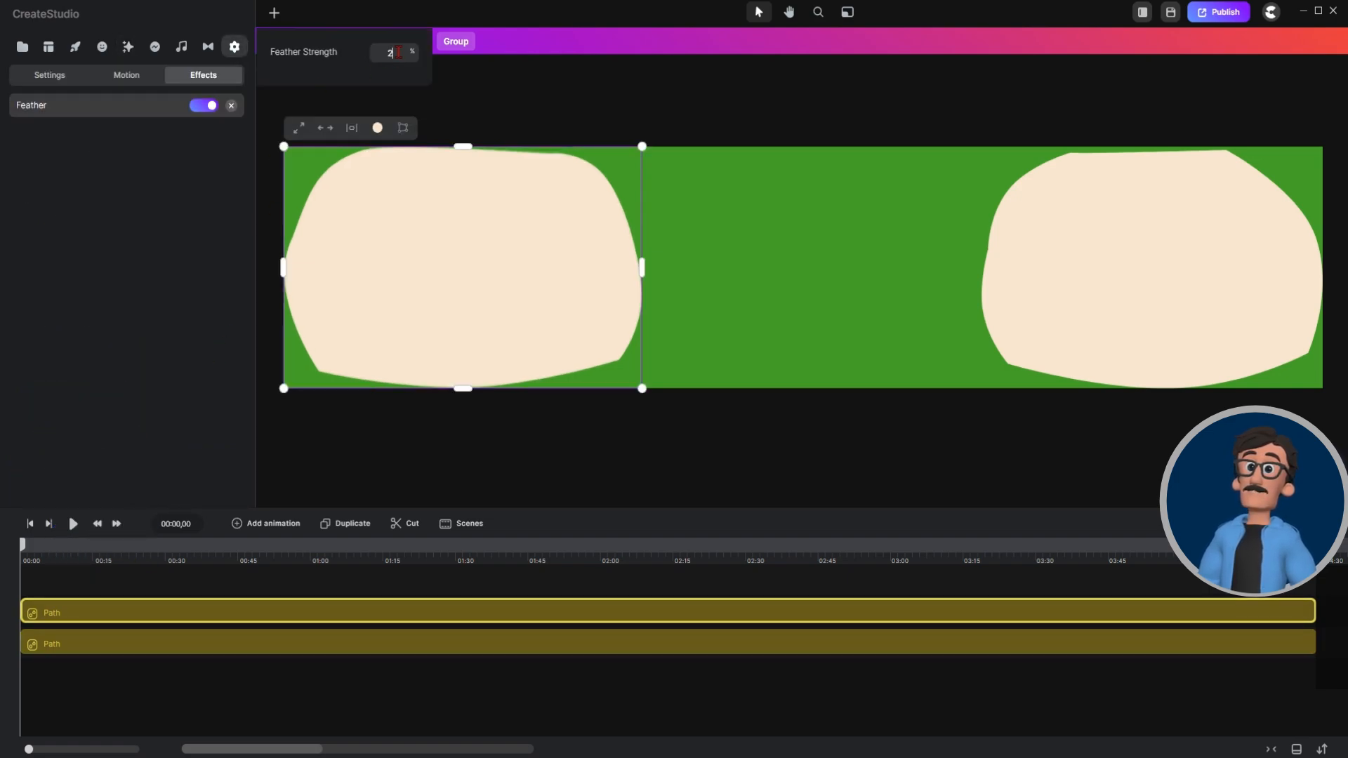
key("Up")
key("Up")
key("Up")
key("Up")
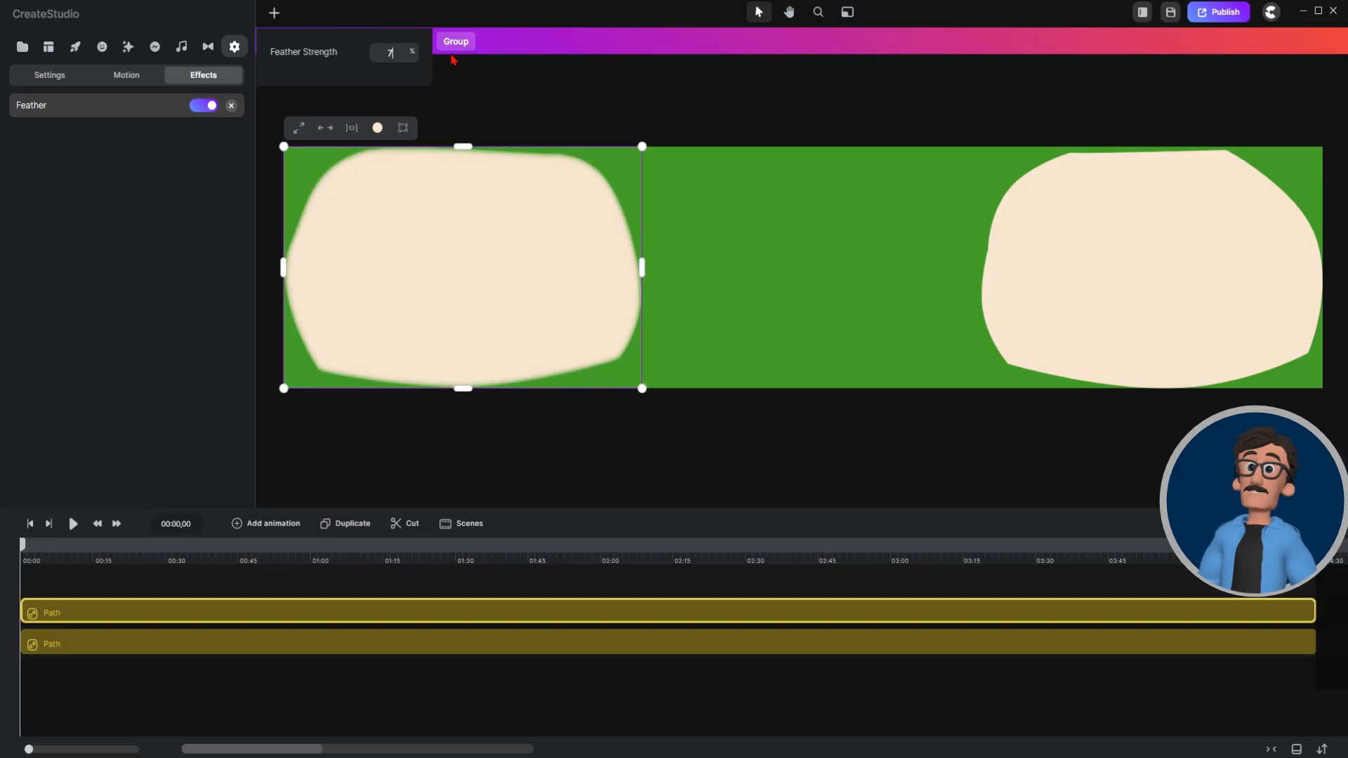
Try to apply Edge Feather to the shape for the character's left eye.
left_click(1152, 287)
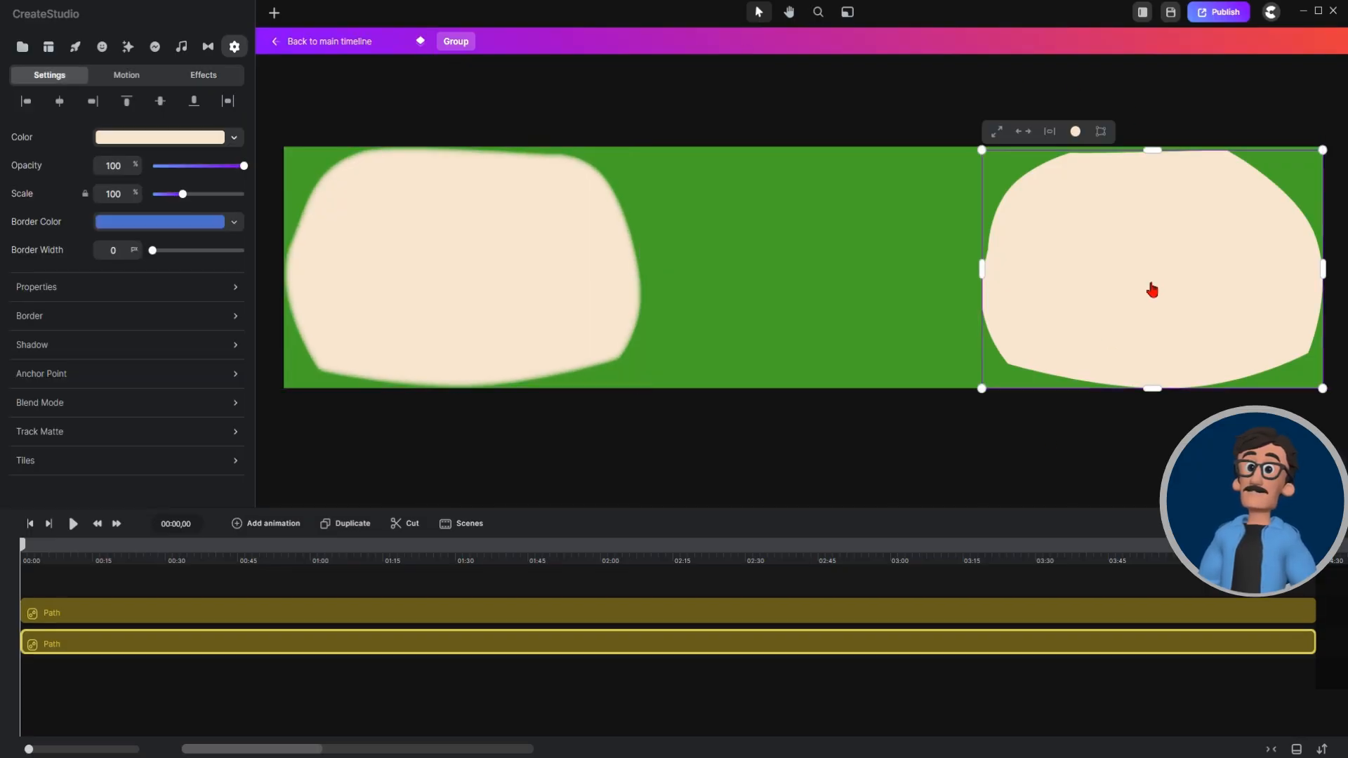
left_click(127, 46)
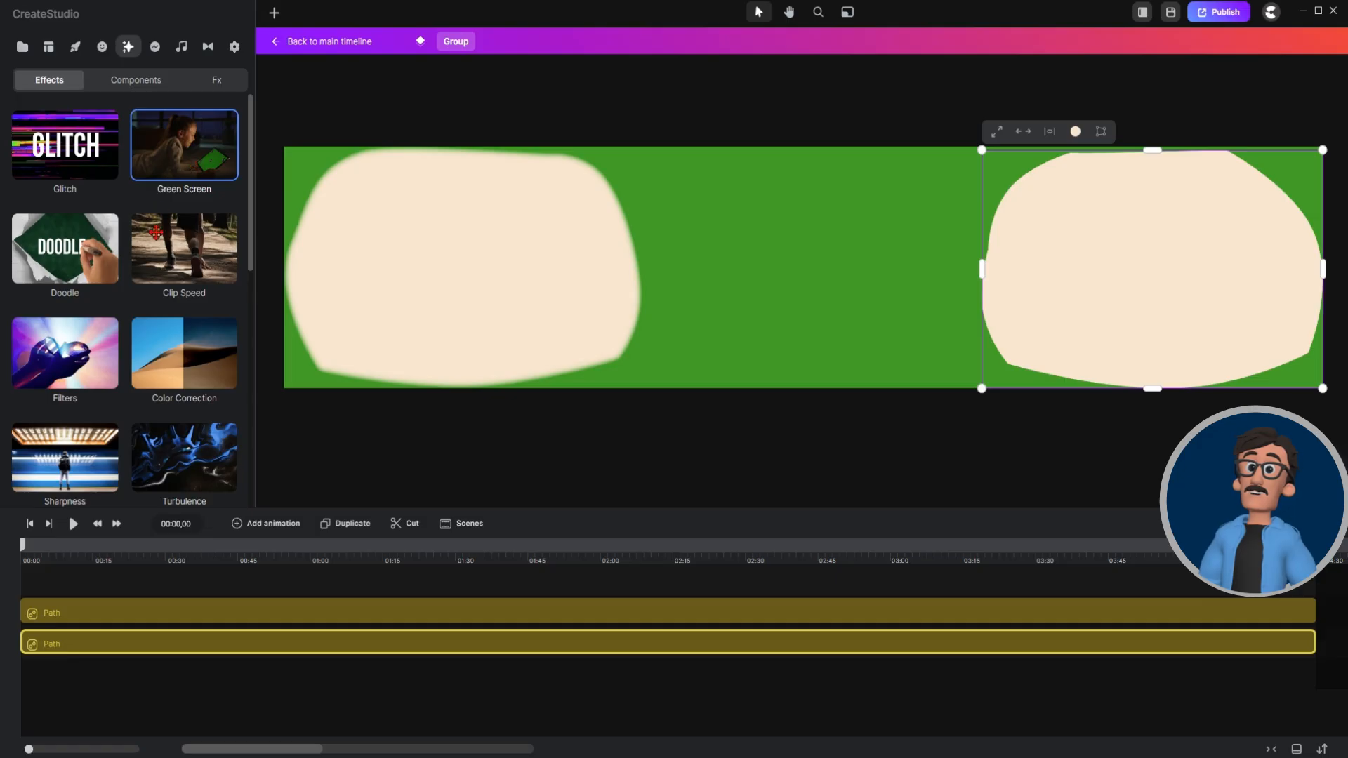
scroll(199, 281, "down", 7)
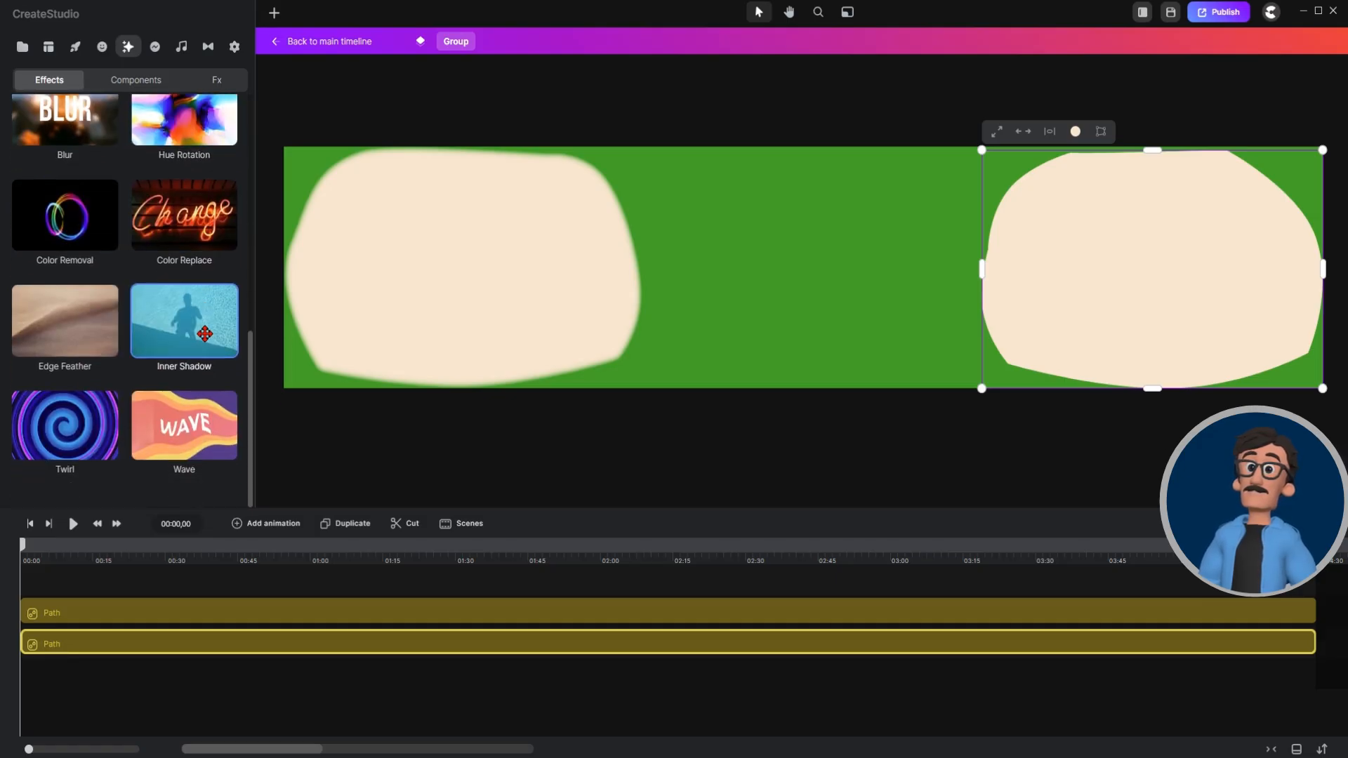
left_click_drag(93, 339, 270, 618)
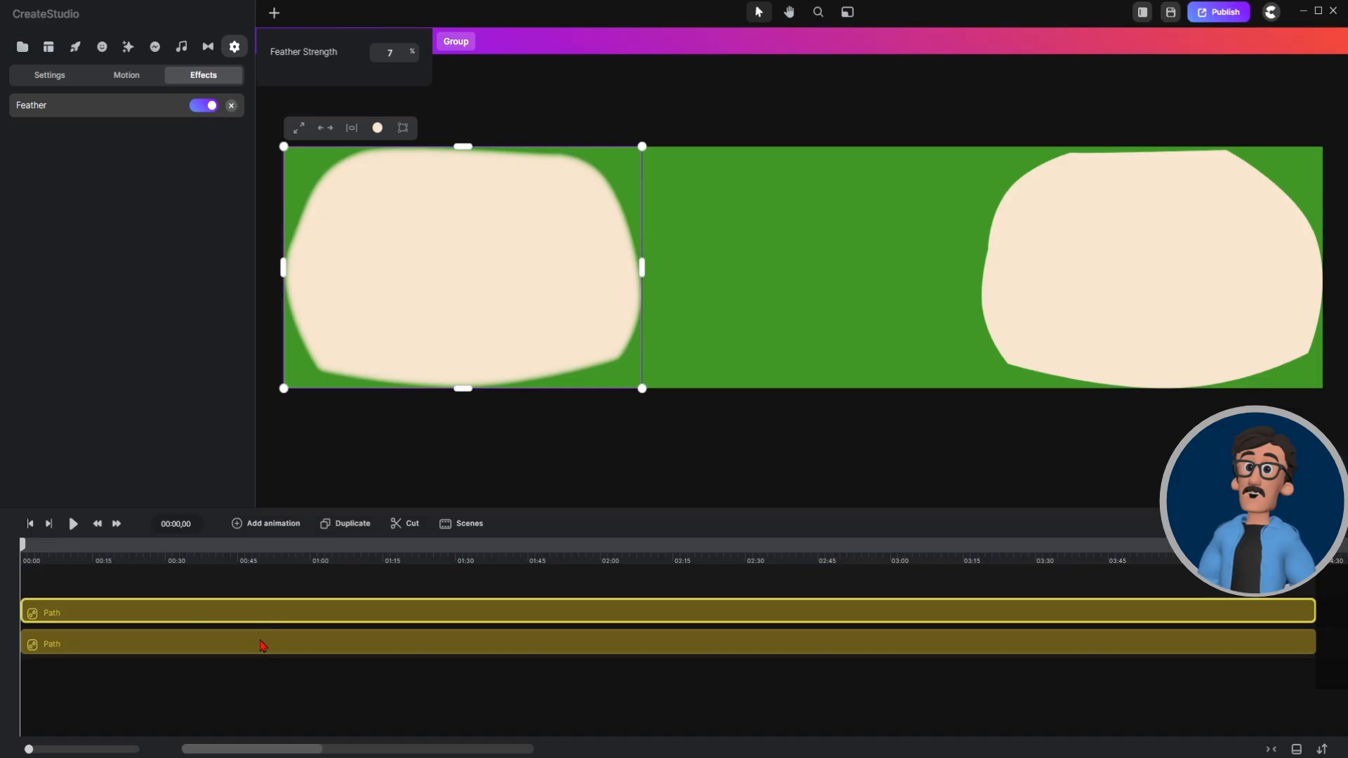
Apply Edge Feather to the lower Path layer, the character's left eye white, and set its strength to 7%.
left_click(262, 645)
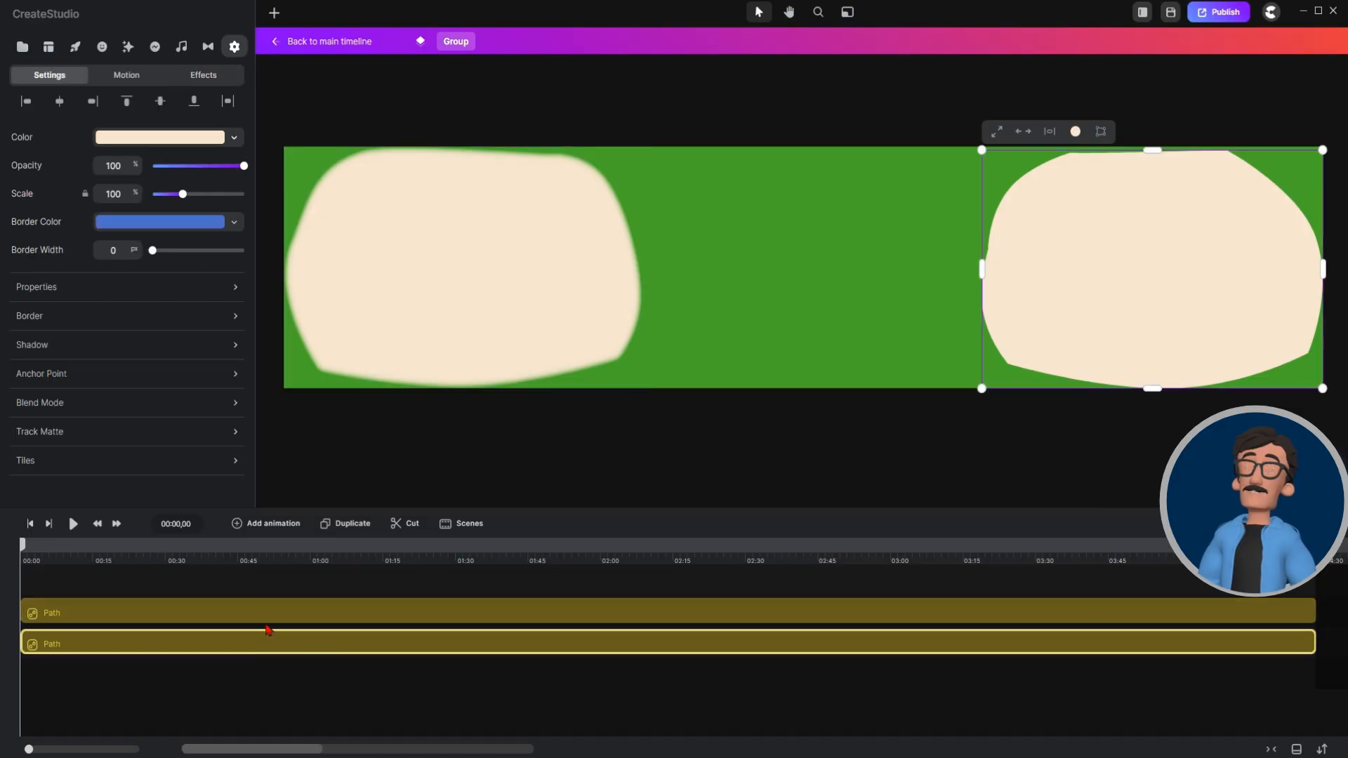
left_click(129, 47)
scroll(190, 278, "down", 8)
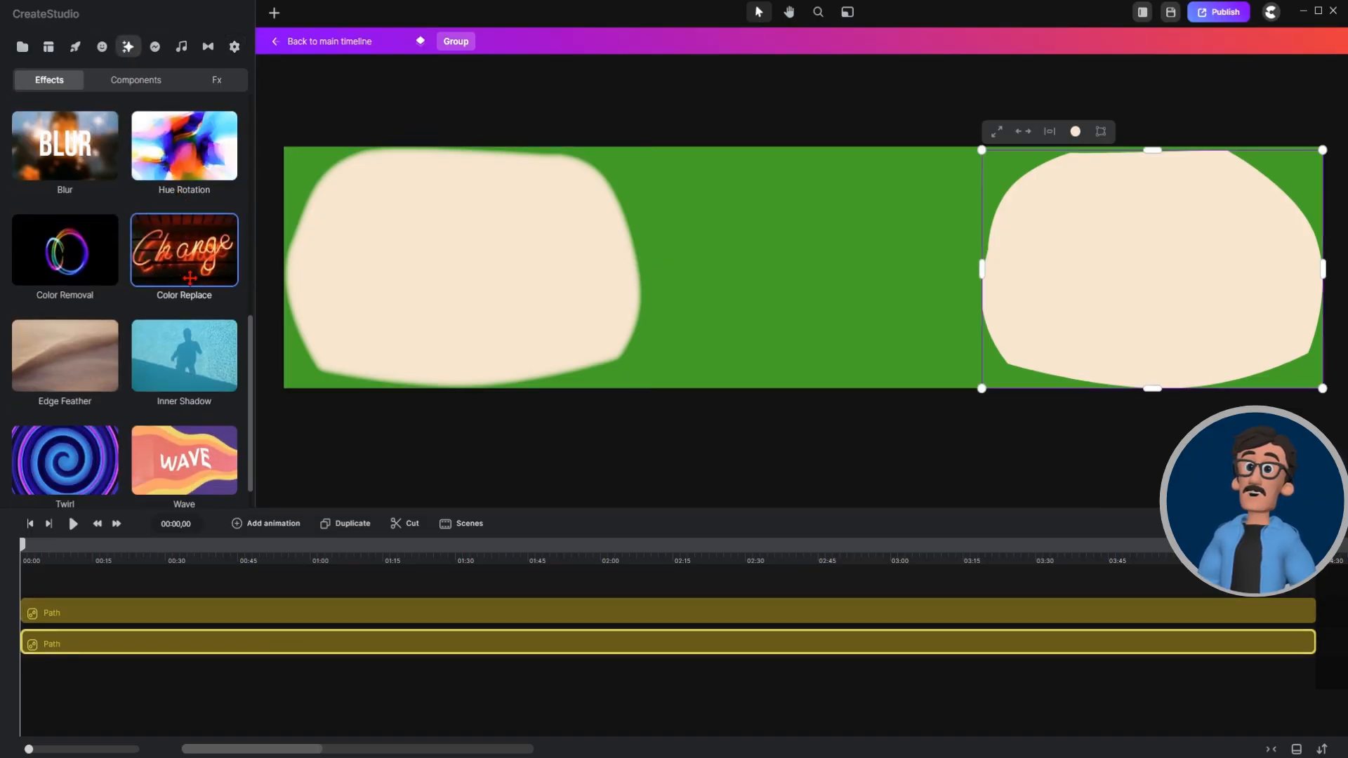
left_click_drag(84, 363, 204, 650)
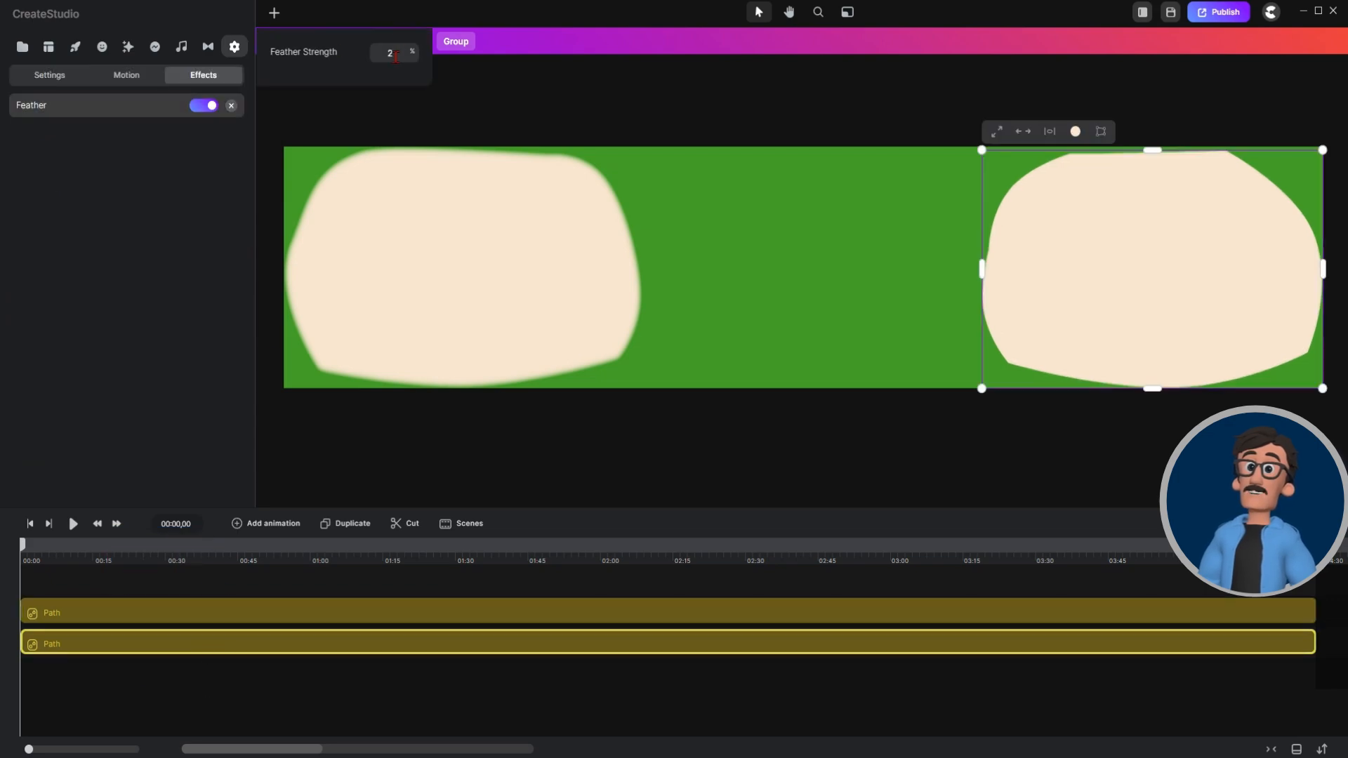
key("BackSpace")
type("6")
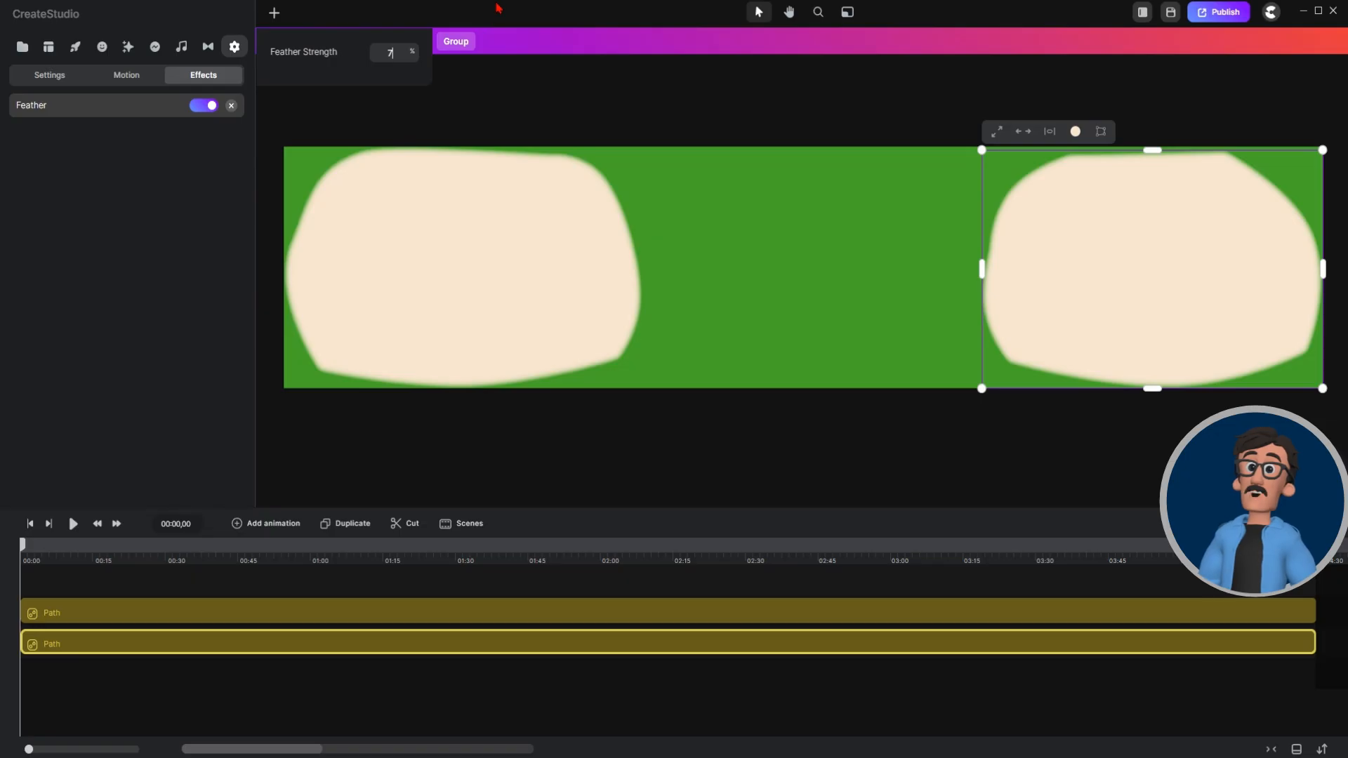
left_click(527, 105)
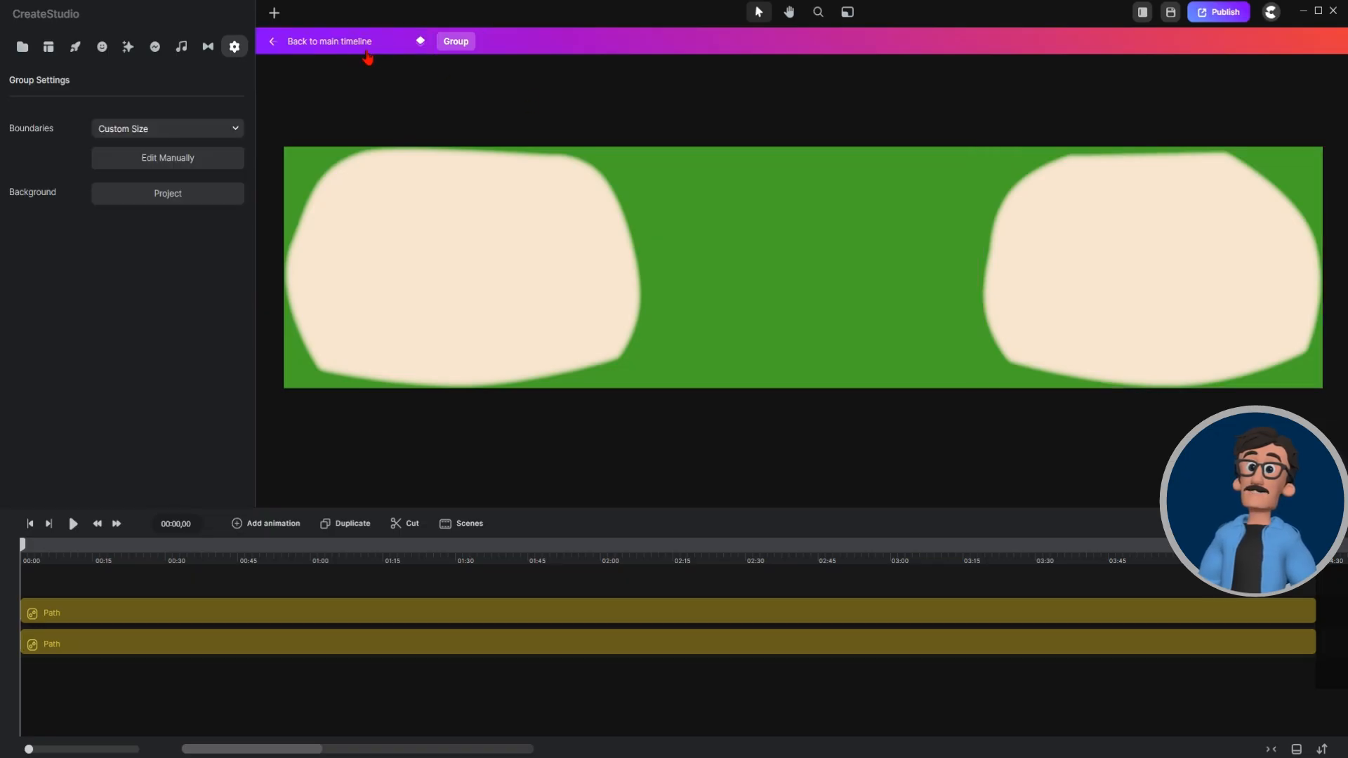
Return to the main timeline and nudge the iris group slightly upward over the eye whites.
left_click(364, 50)
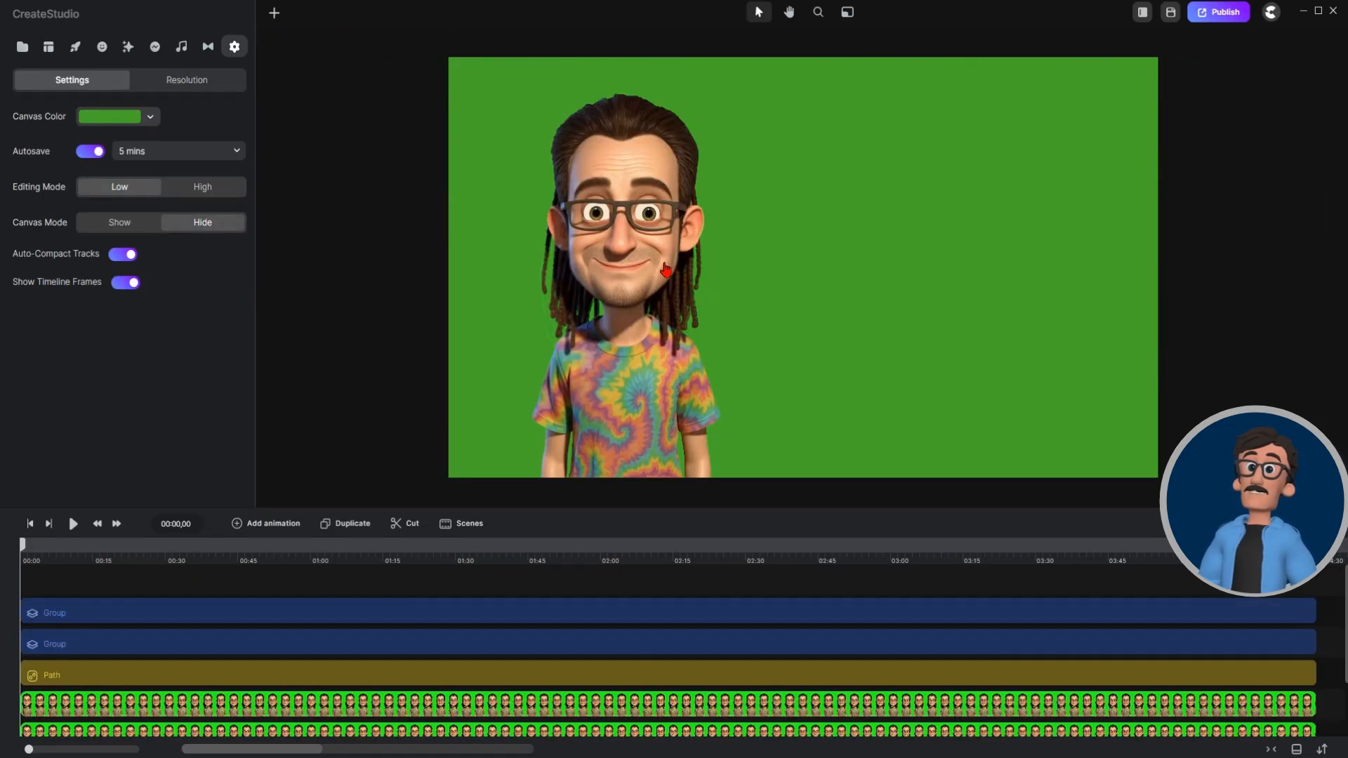
scroll(643, 237, "up", 2)
scroll(644, 236, "up", 2)
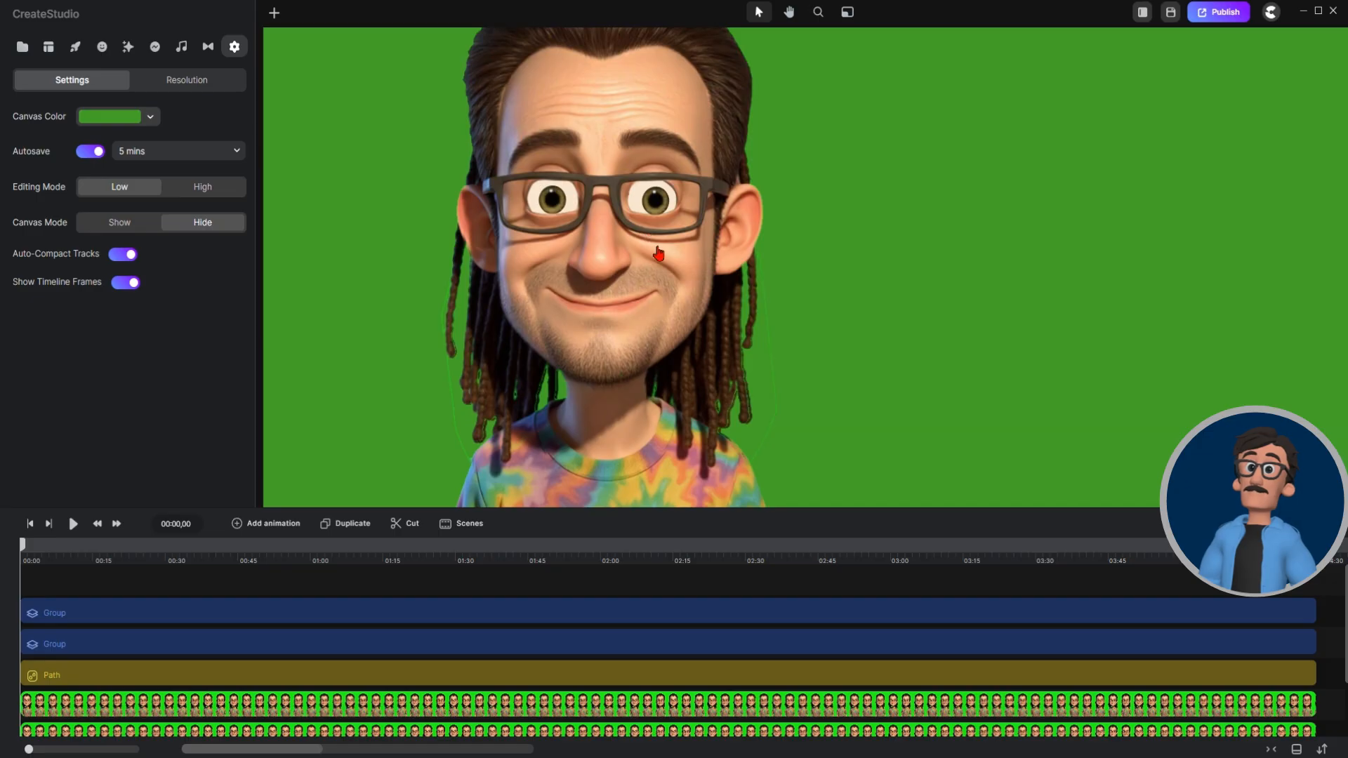
left_click(429, 618)
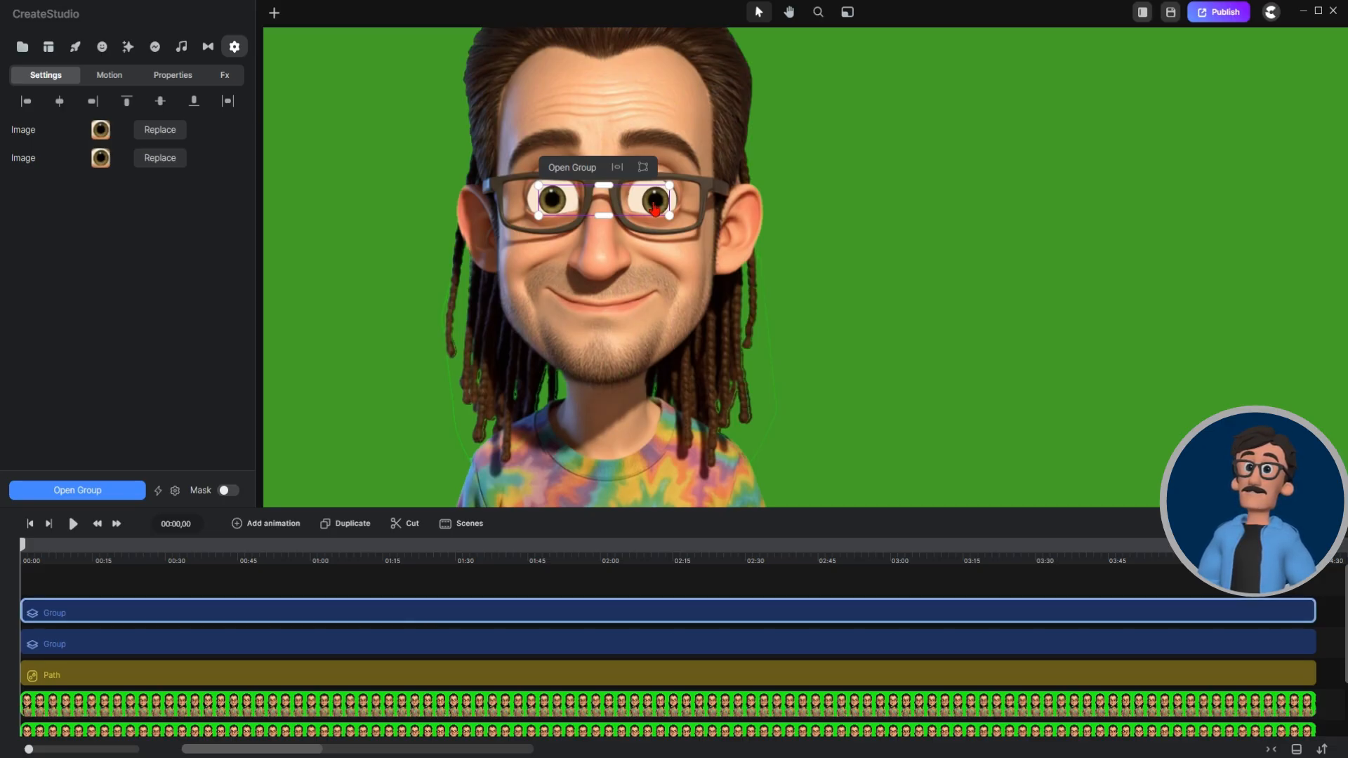
key("Up")
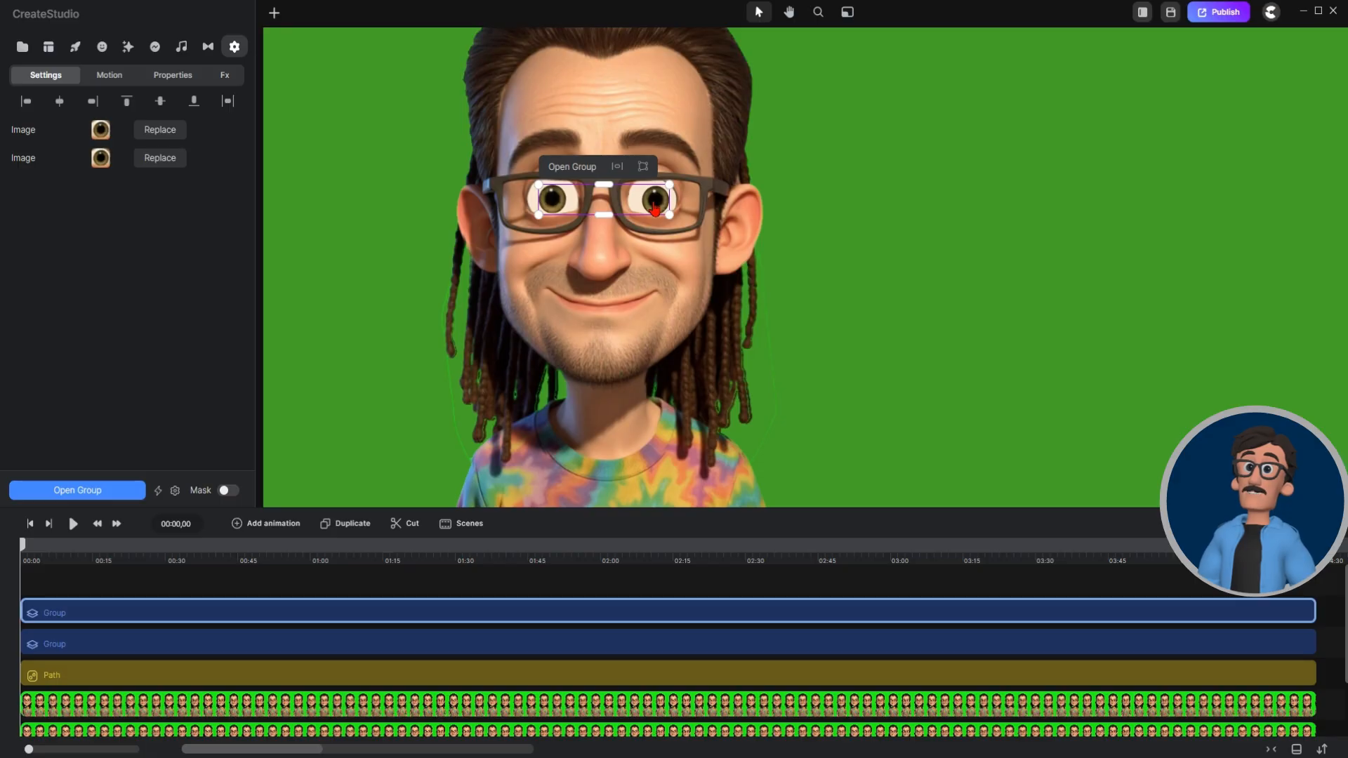
Inside the iris group, shift the iris of the character's left eye slightly toward the nose and return to the main timeline.
double_click(656, 209)
left_click(1257, 281)
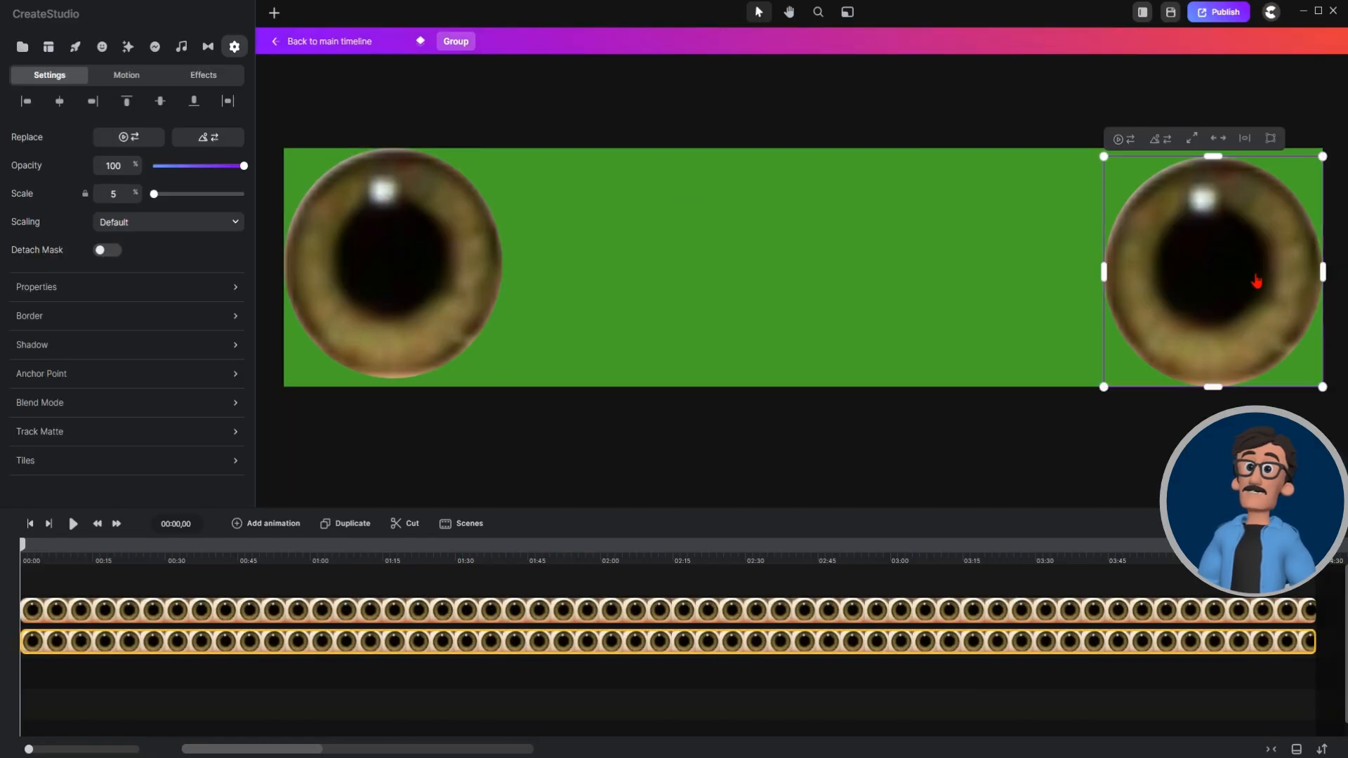
left_click_drag(1252, 283, 1222, 276)
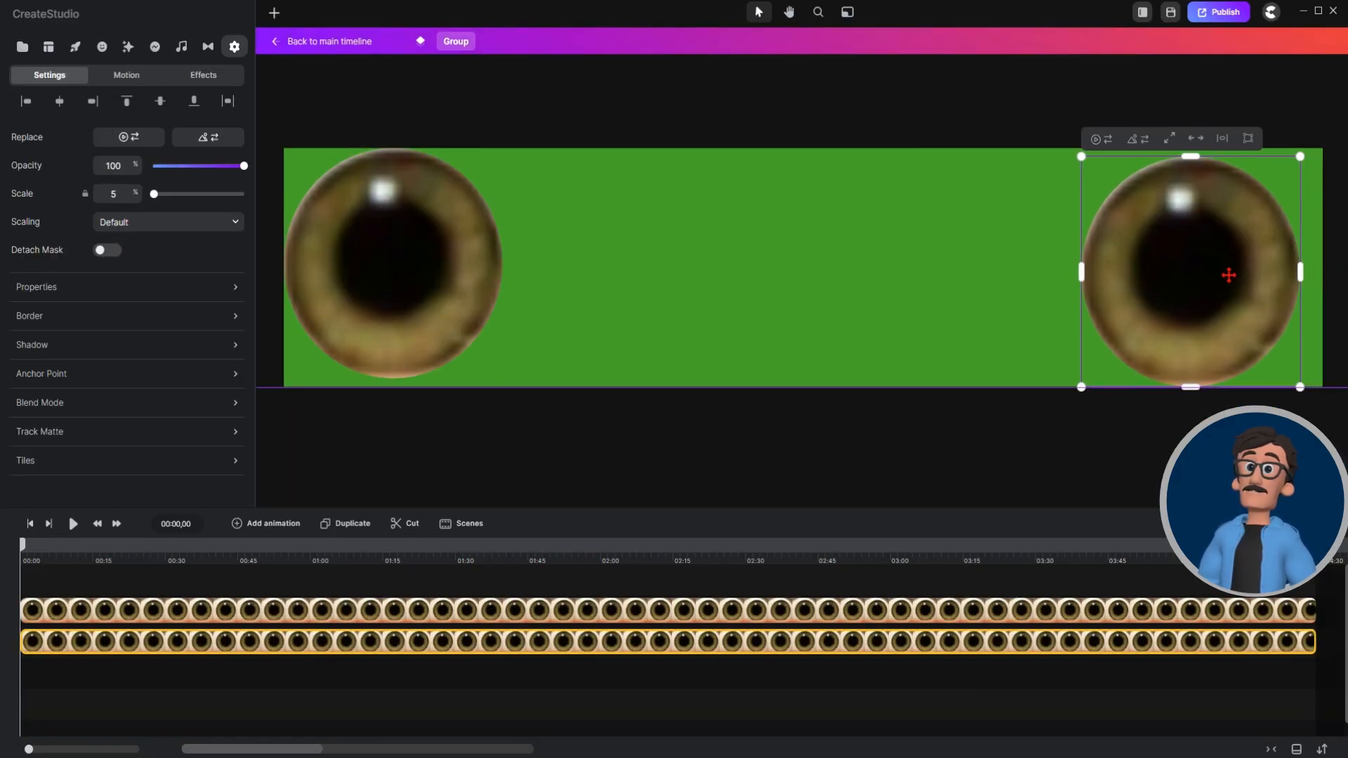
left_click(337, 42)
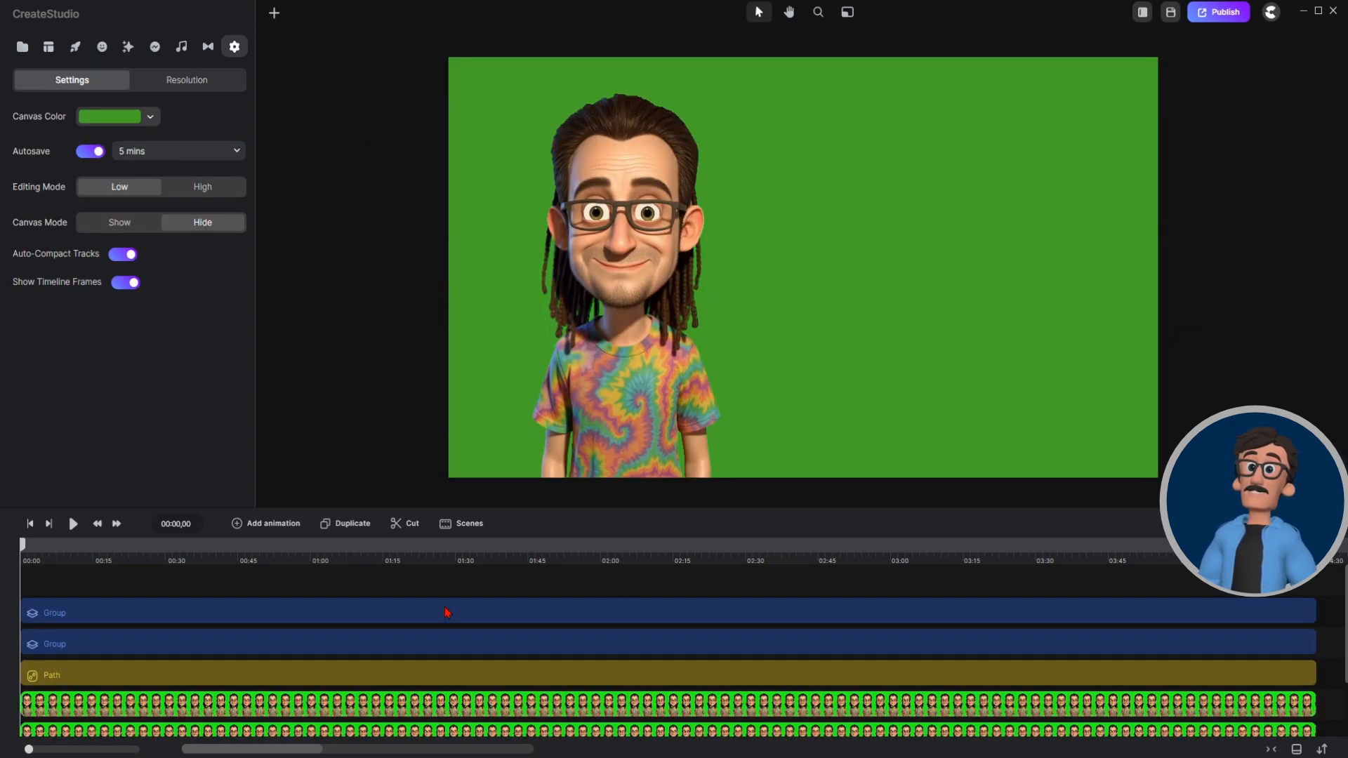
Try Batch Animations on the eye-white group with Left at 4% and Top at 2%, and preview the motion.
left_click(355, 639)
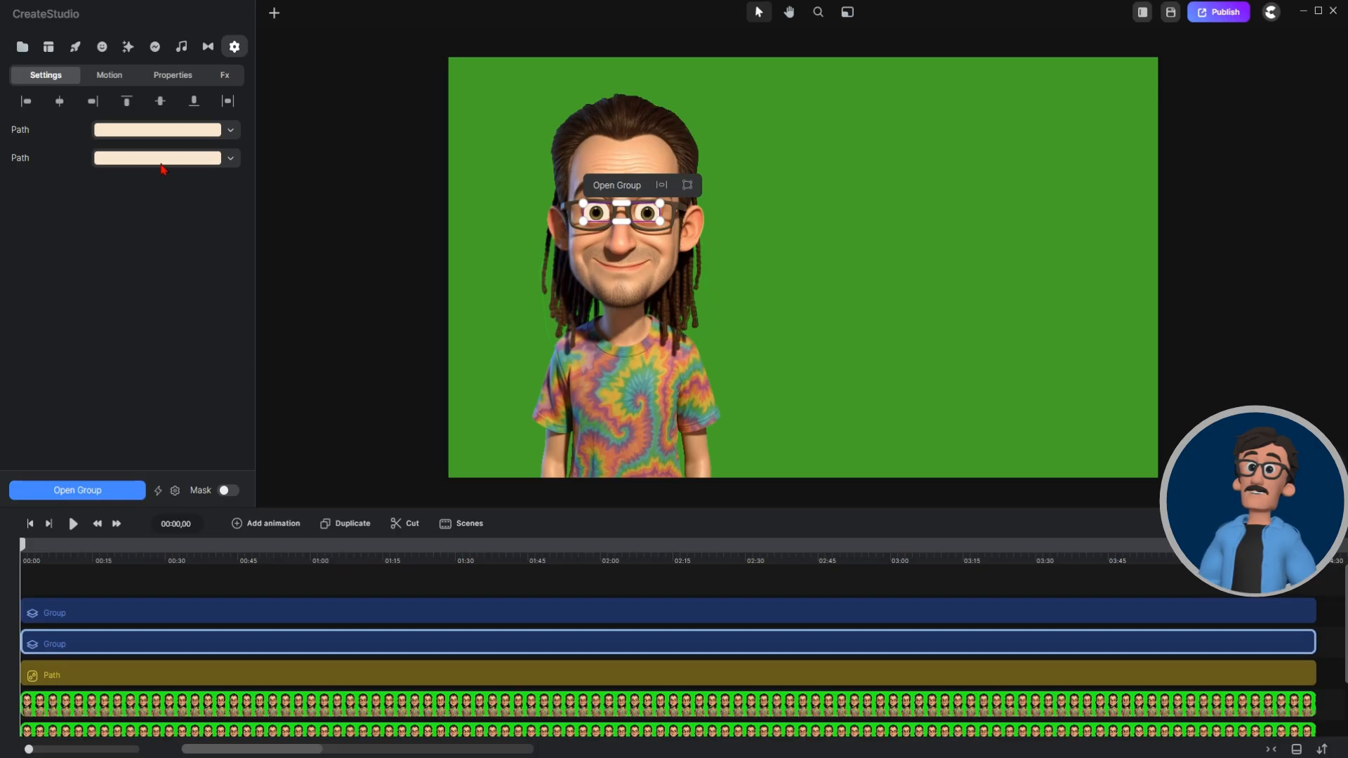
left_click(159, 492)
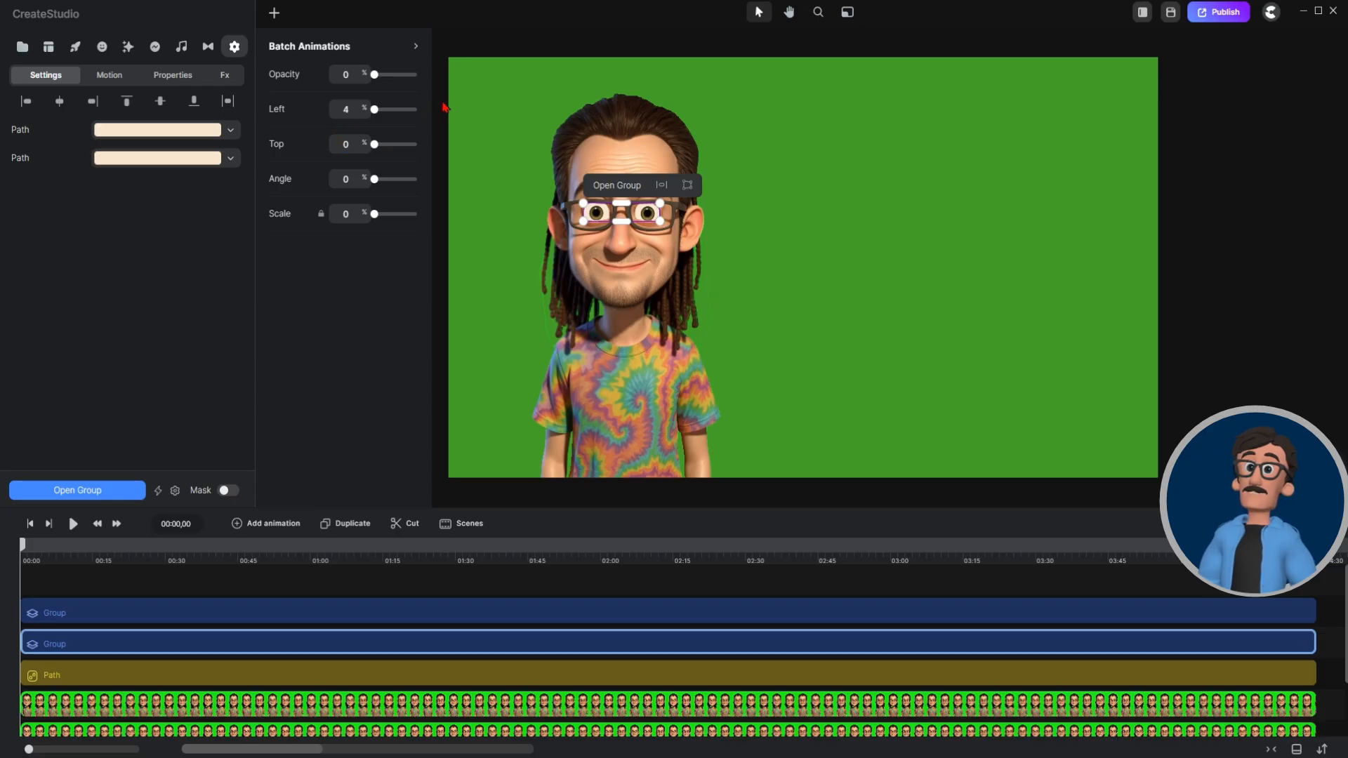
left_click(346, 144)
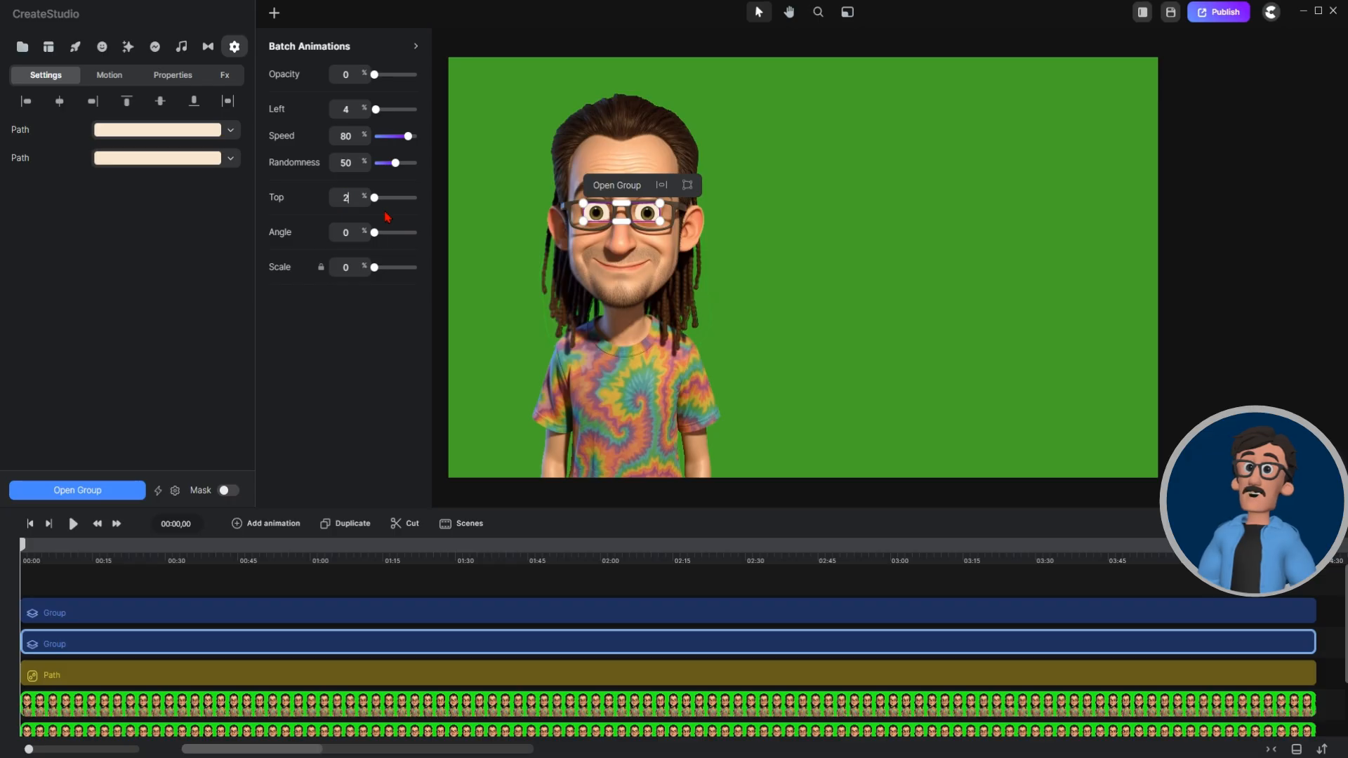
left_click(292, 379)
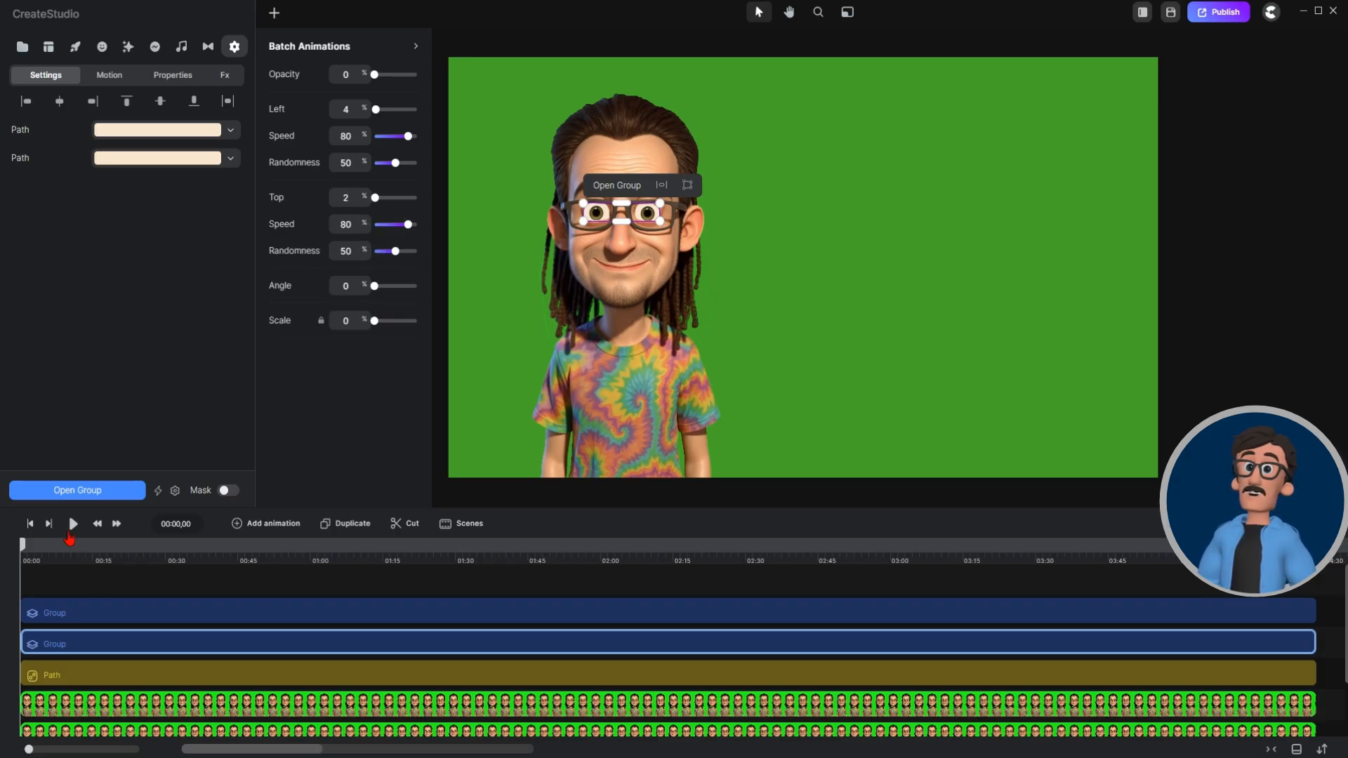
left_click(73, 526)
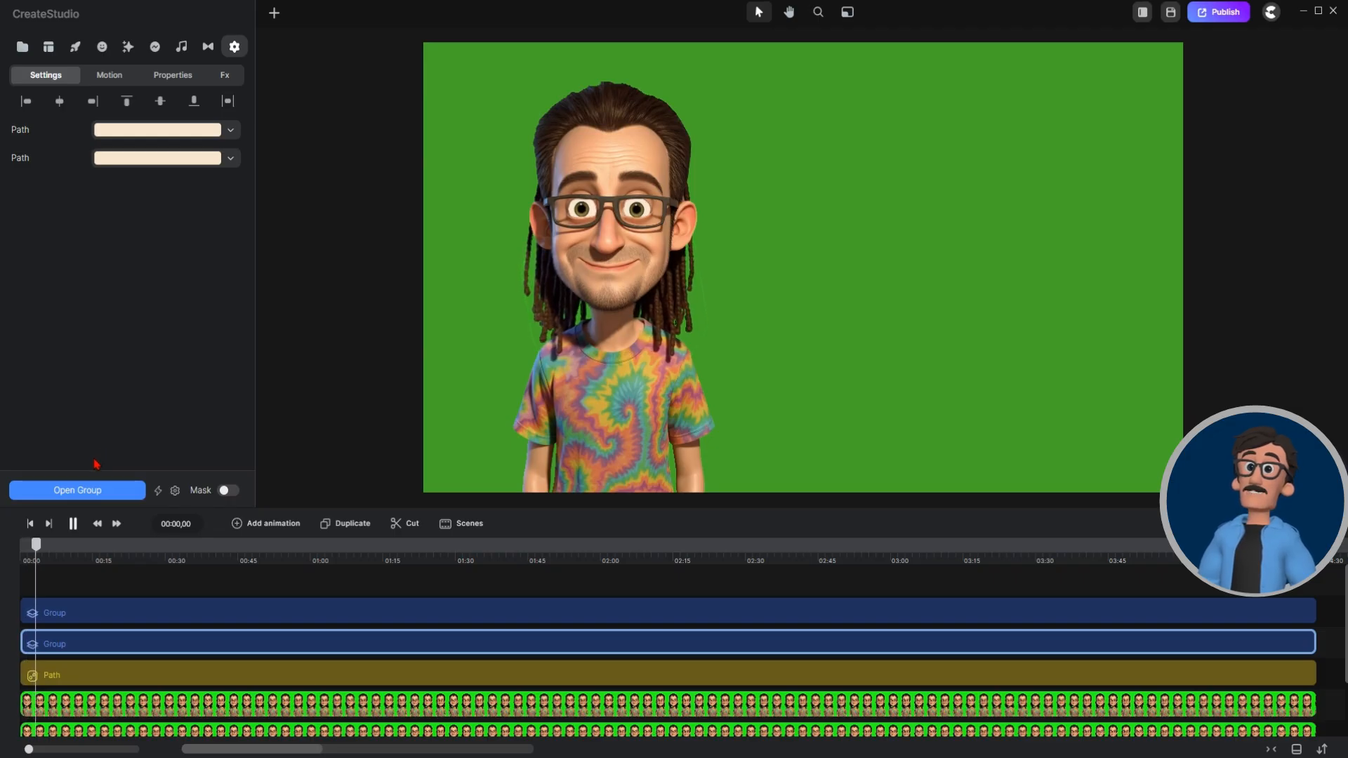
key("space")
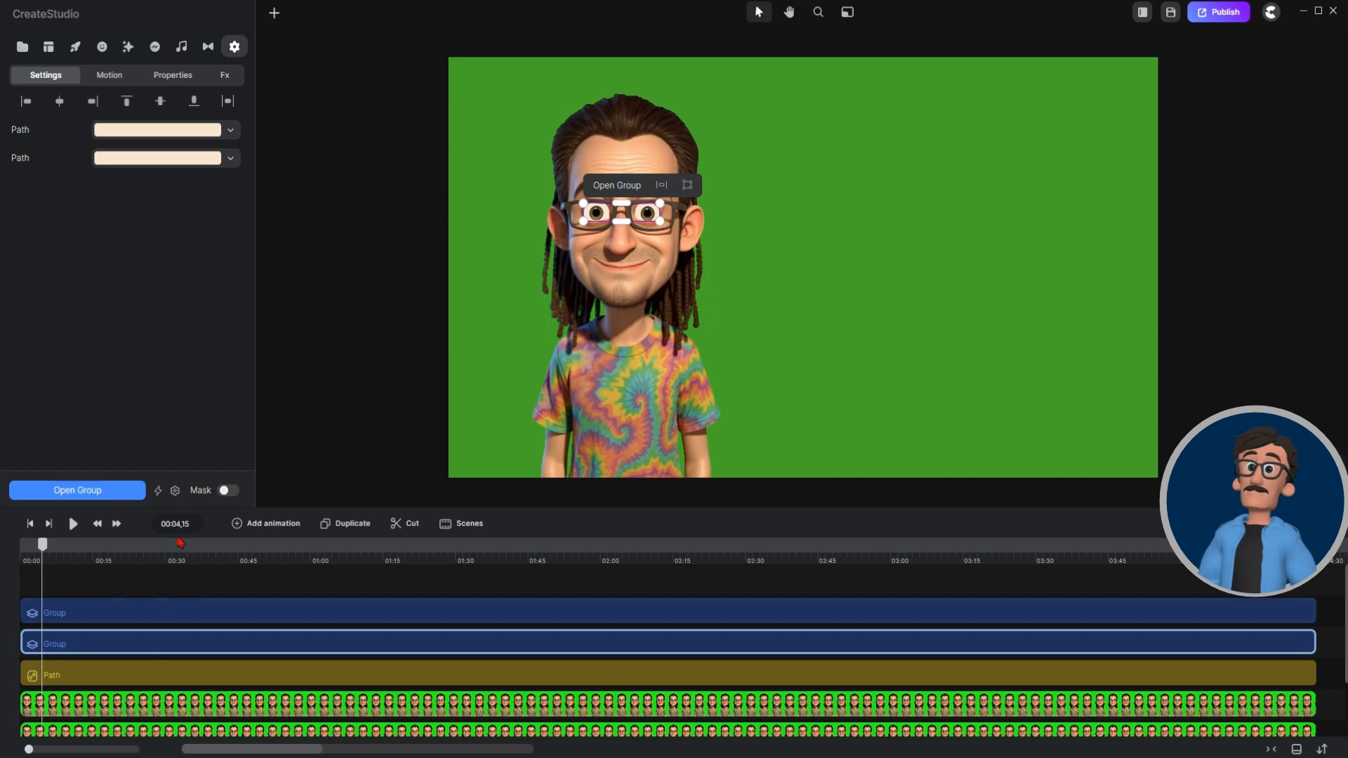
Reset the eye-white group's Left batch animation to 0%.
left_click(158, 491)
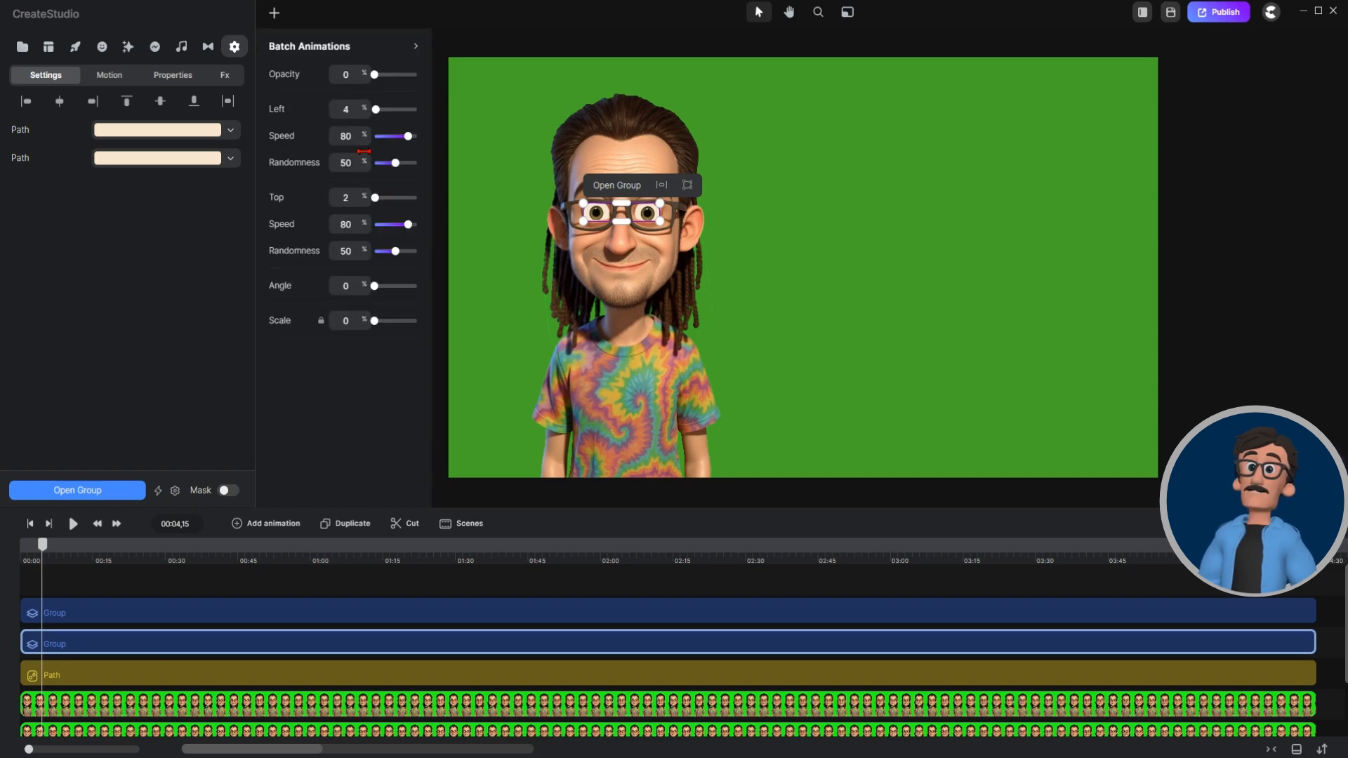
left_click_drag(375, 110, 365, 144)
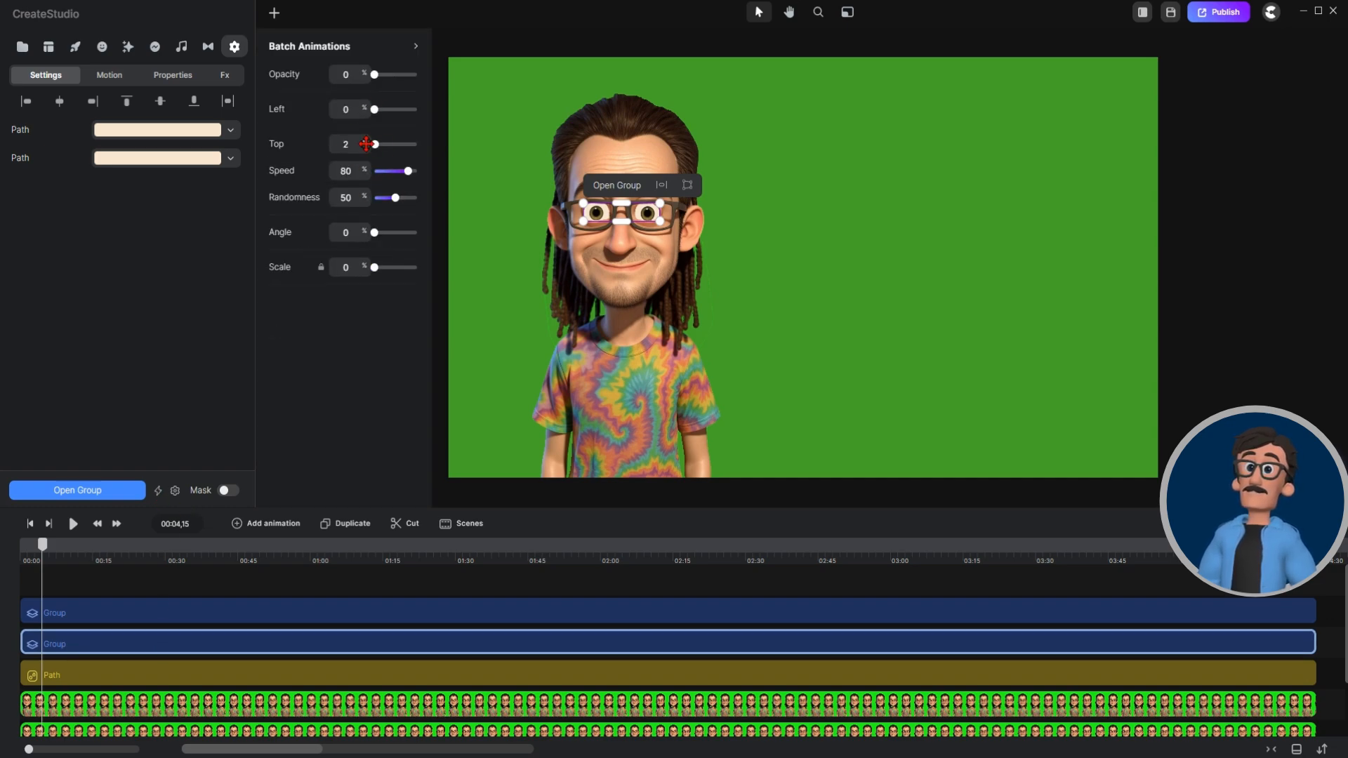
Add Batch Animations to the iris group with Left at 4% and Top at 2%, and preview the eye movement.
left_click(178, 619)
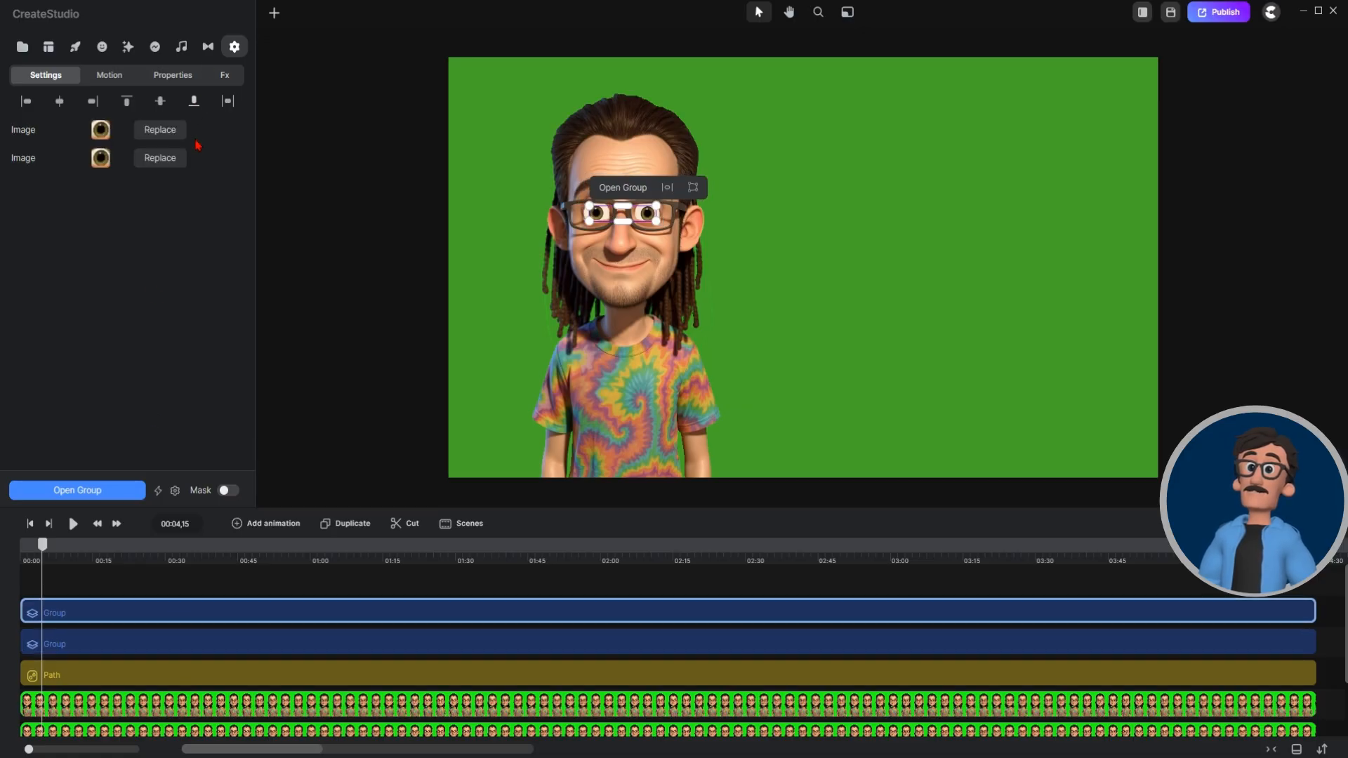
left_click(158, 491)
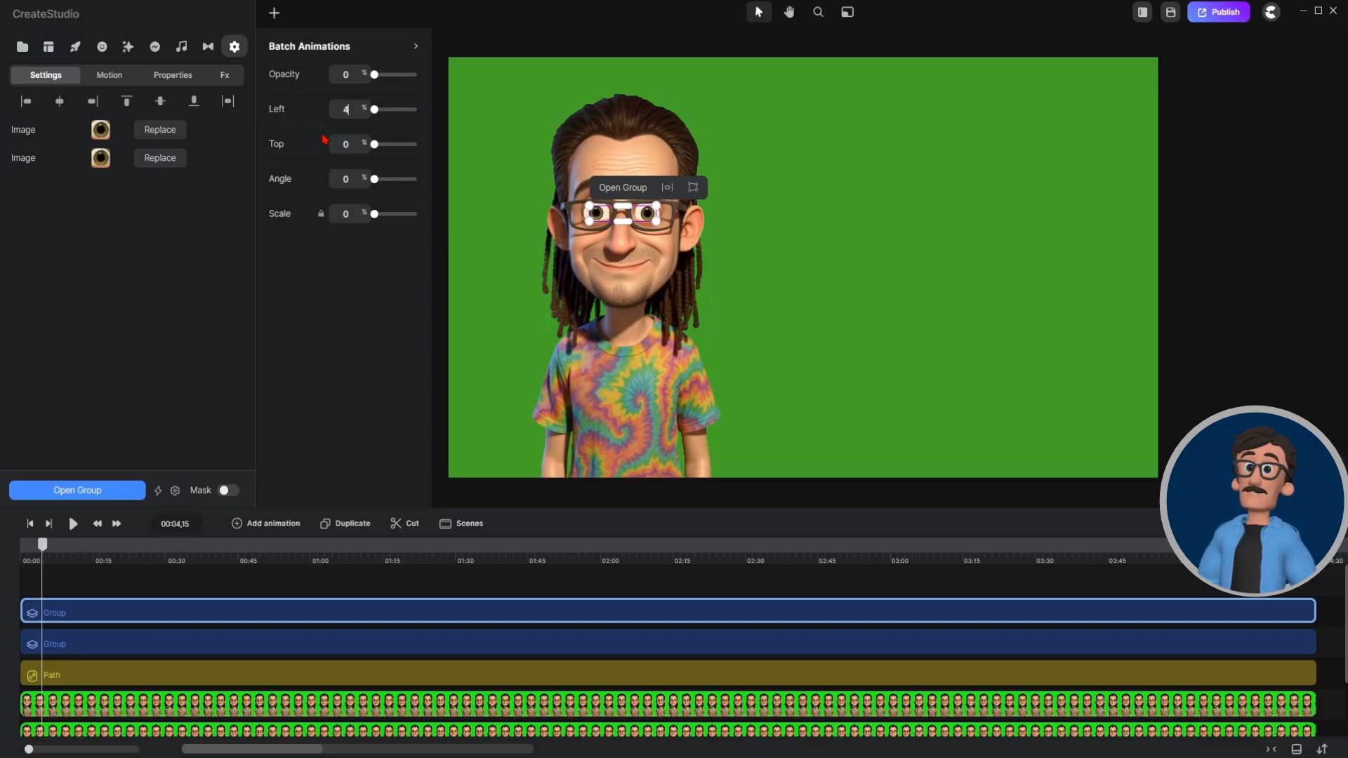
left_click(348, 146)
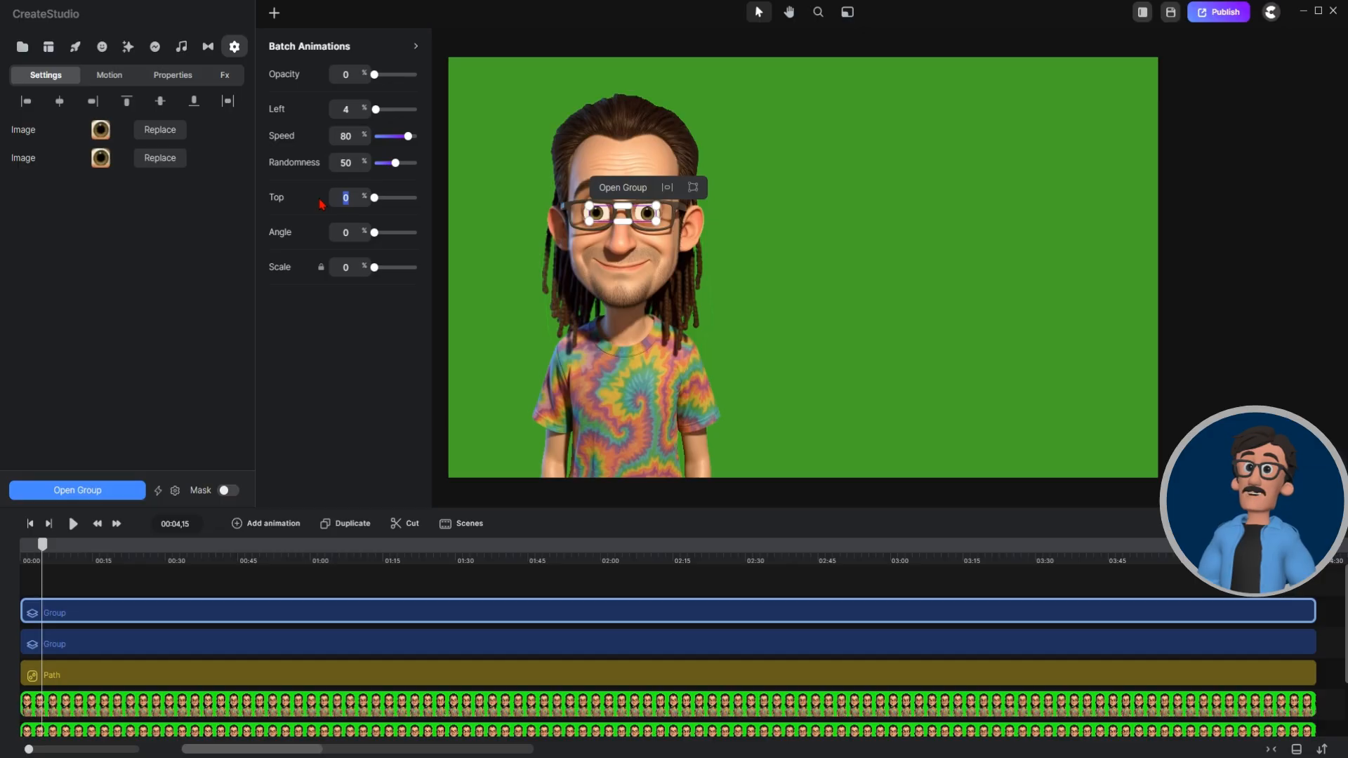
left_click(341, 375)
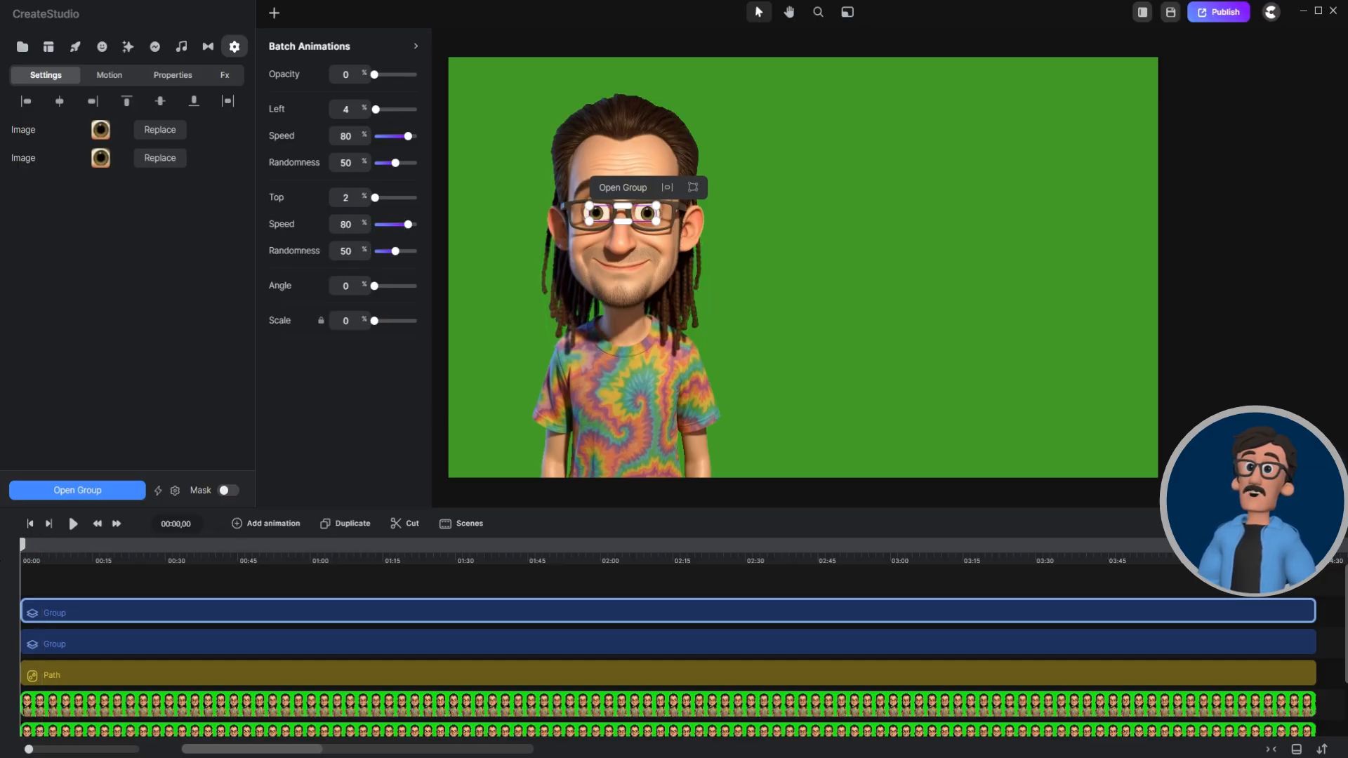
left_click(882, 193)
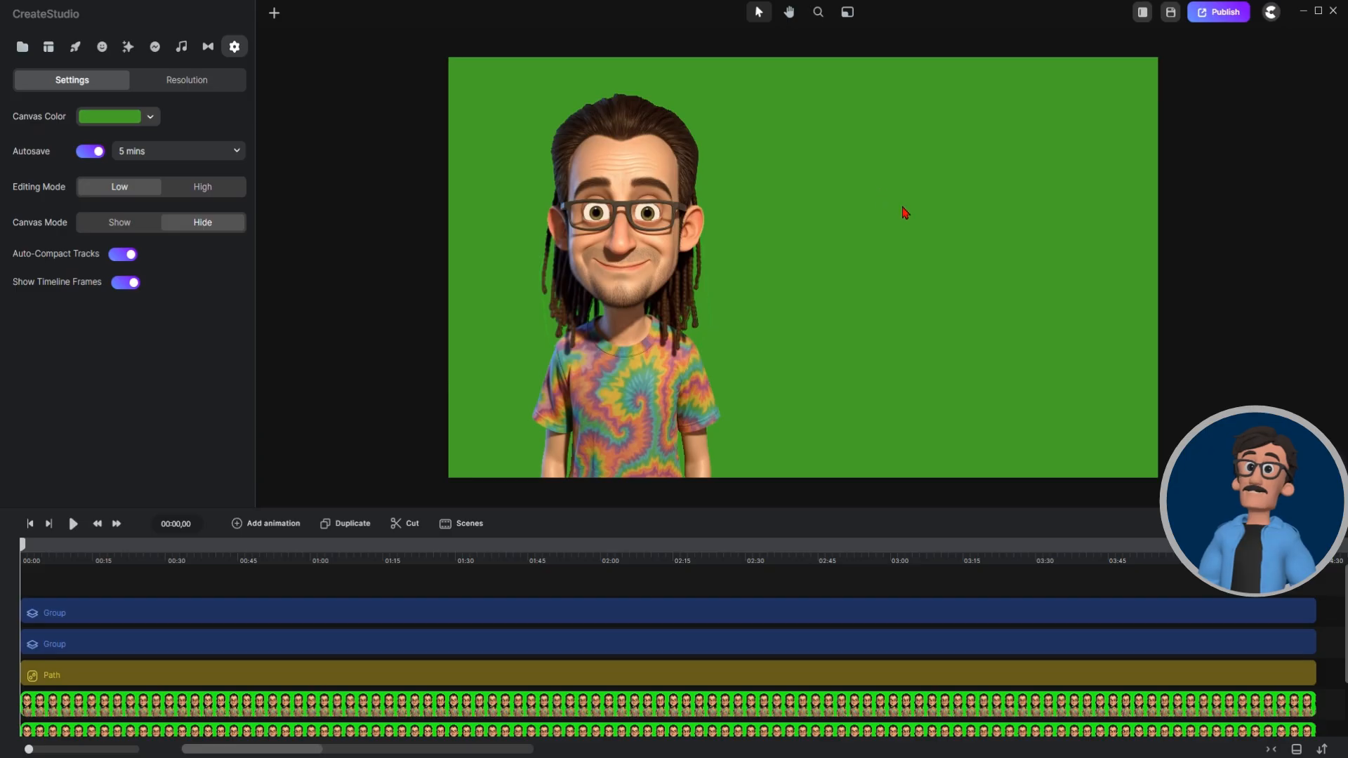
key("space")
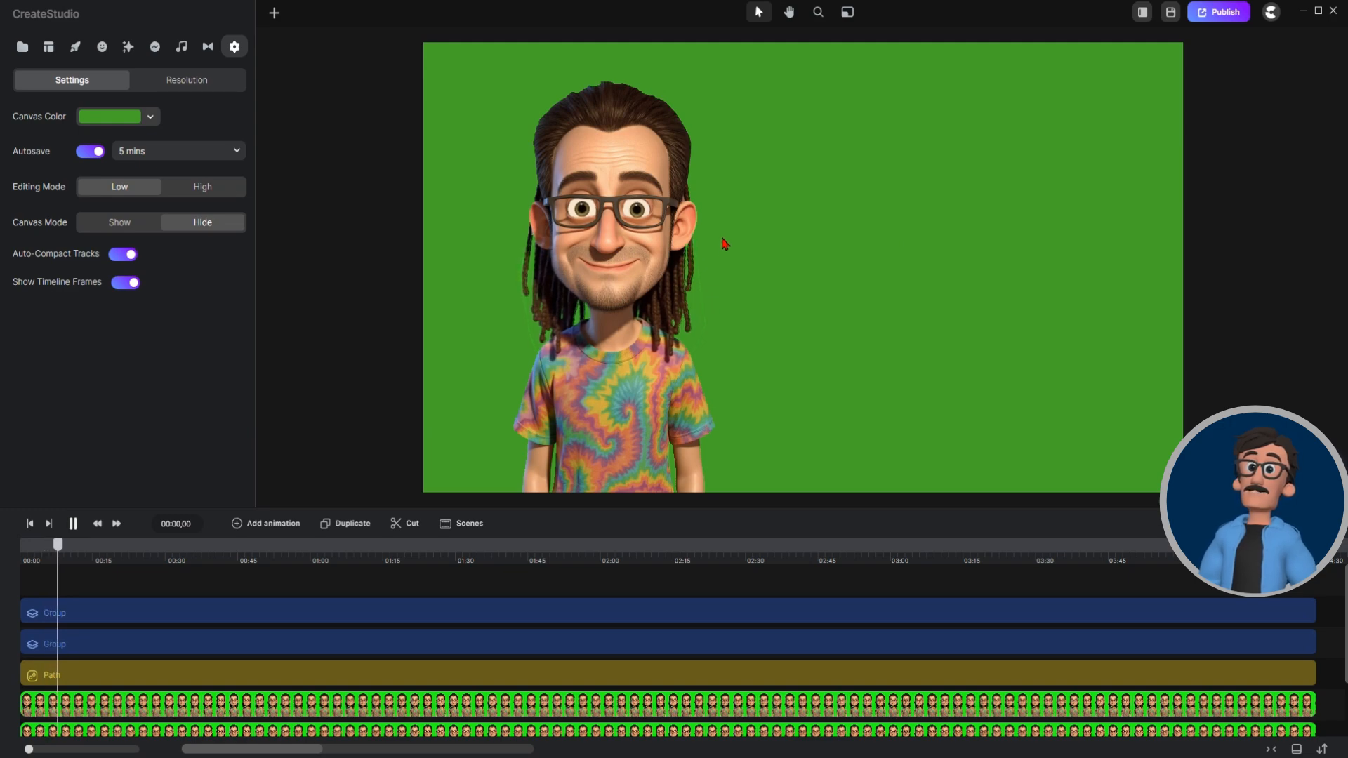
key("space")
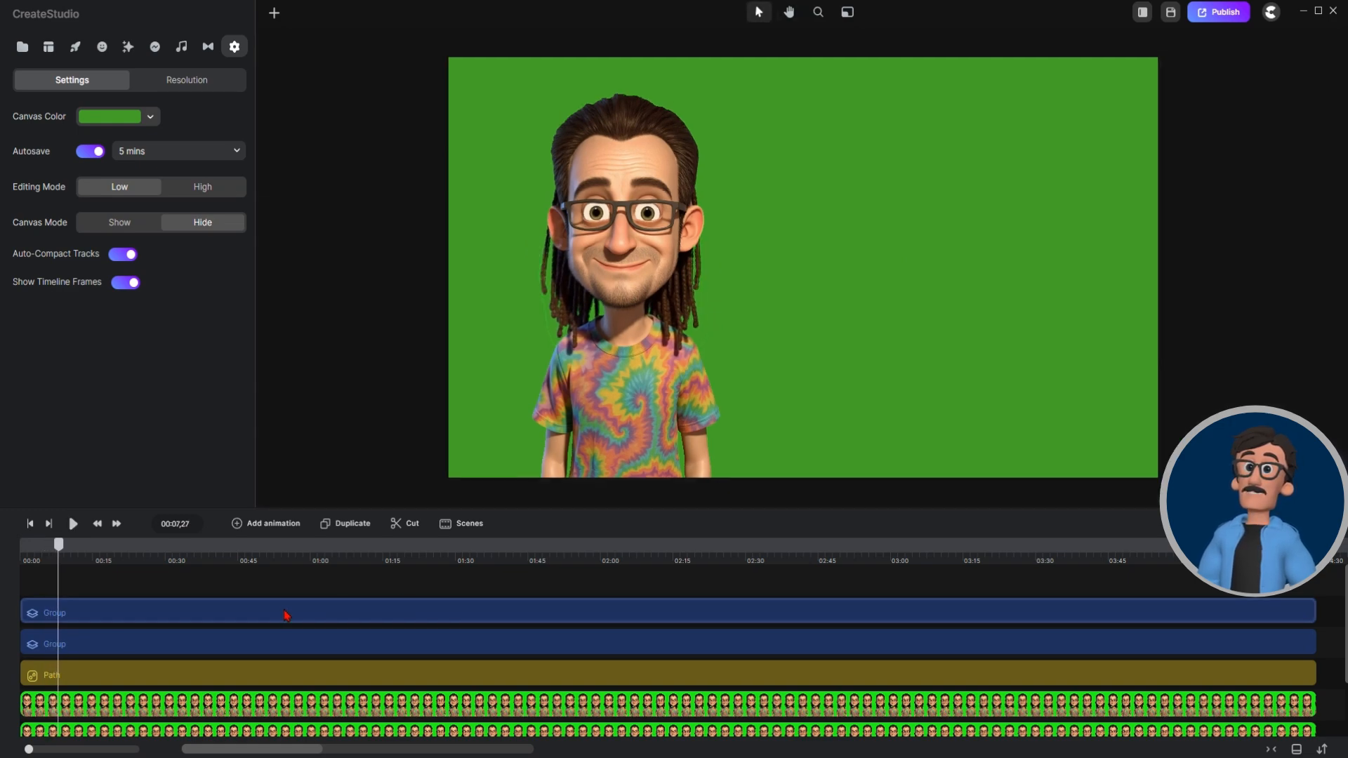
Combine both irises into a nested group inside the iris group and preview the main timeline from the start.
double_click(240, 615)
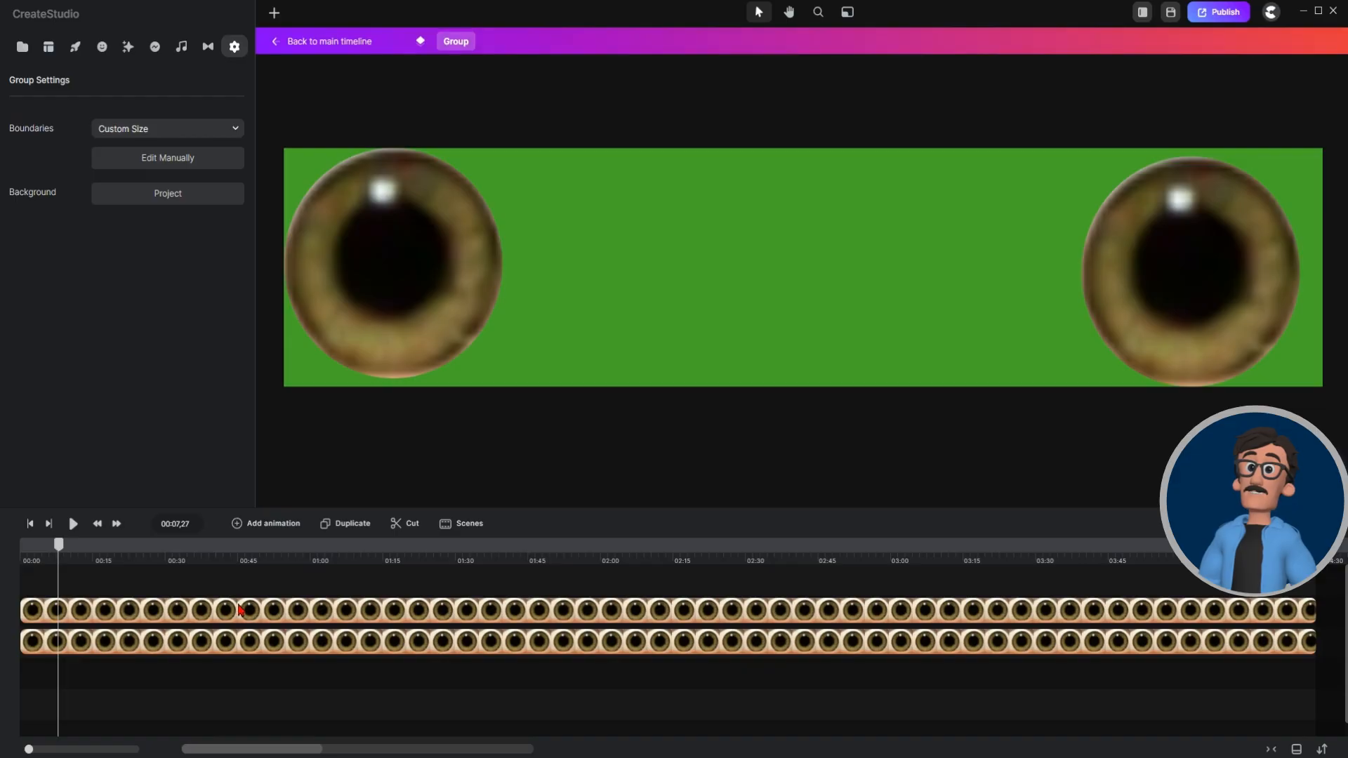
left_click_drag(187, 584, 274, 674)
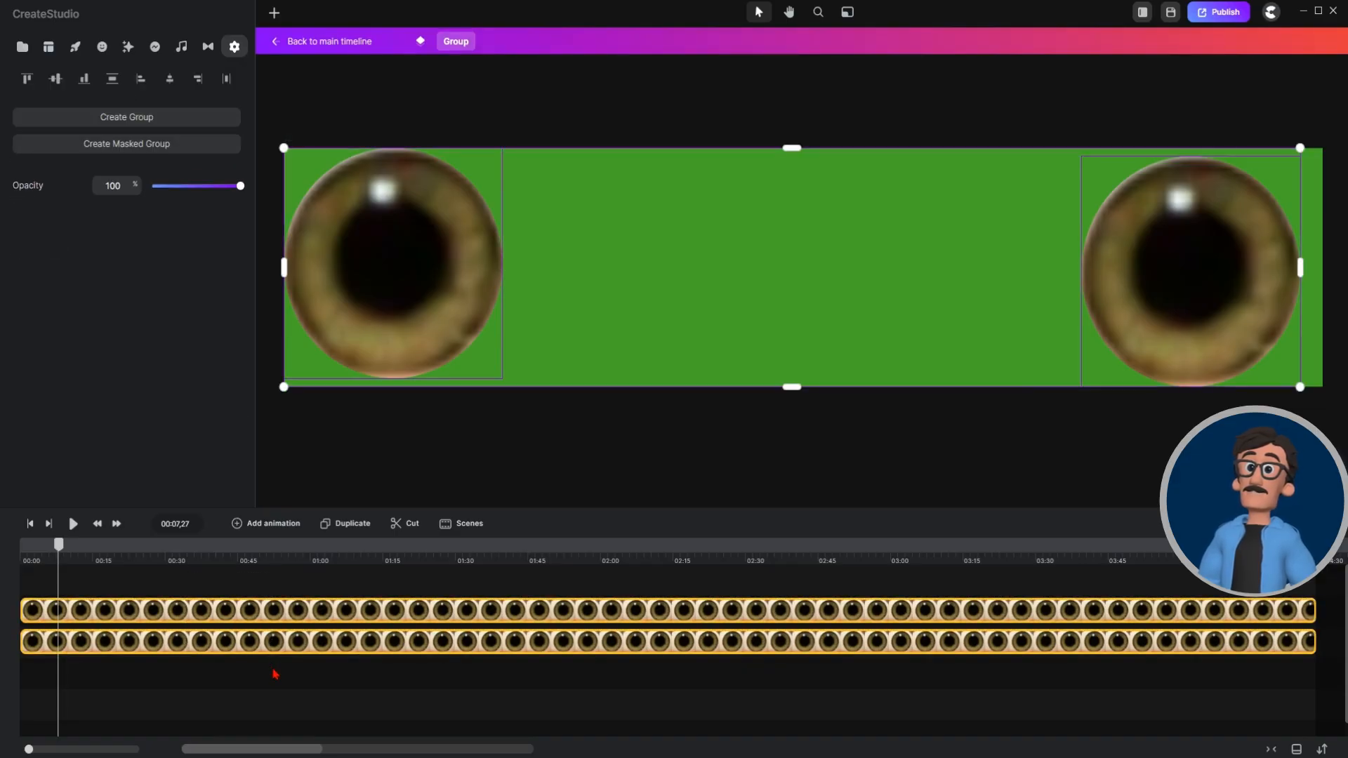
key("ctrl+g")
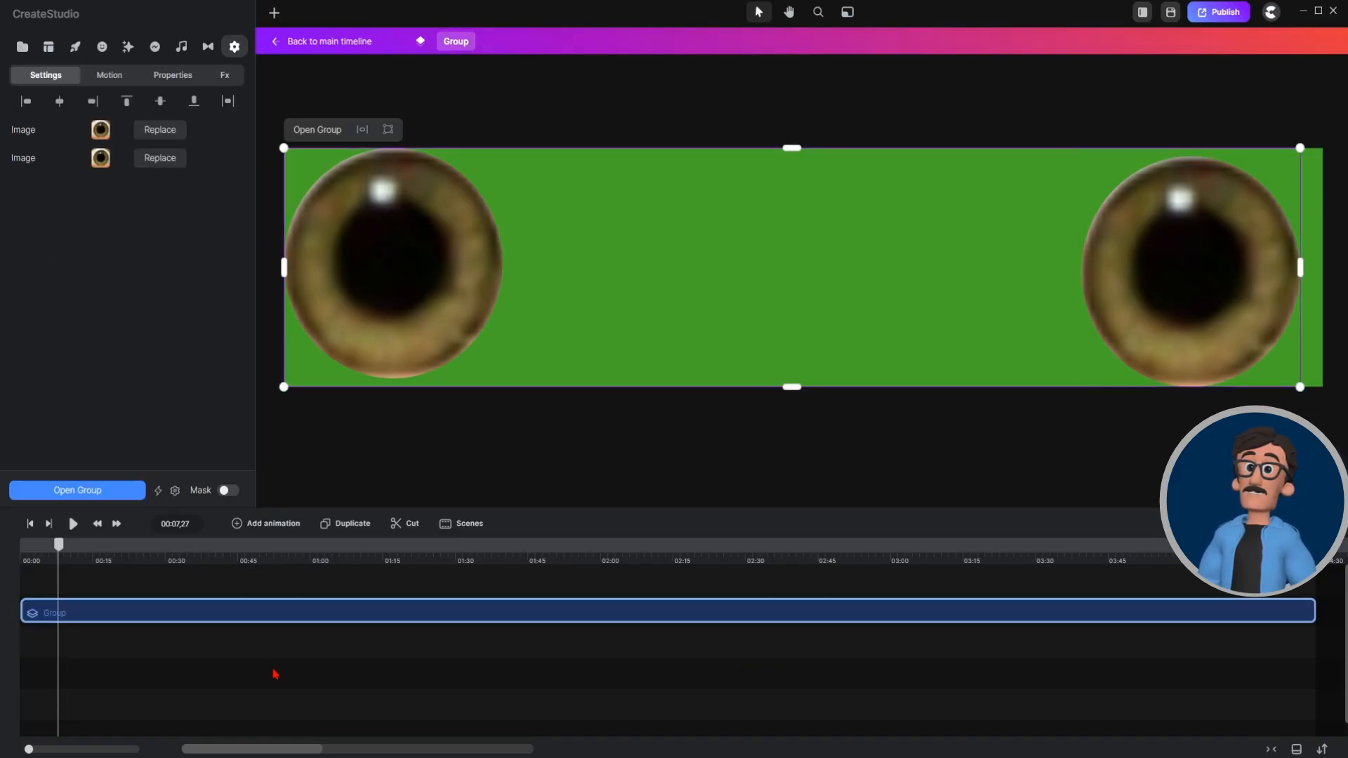
left_click(330, 43)
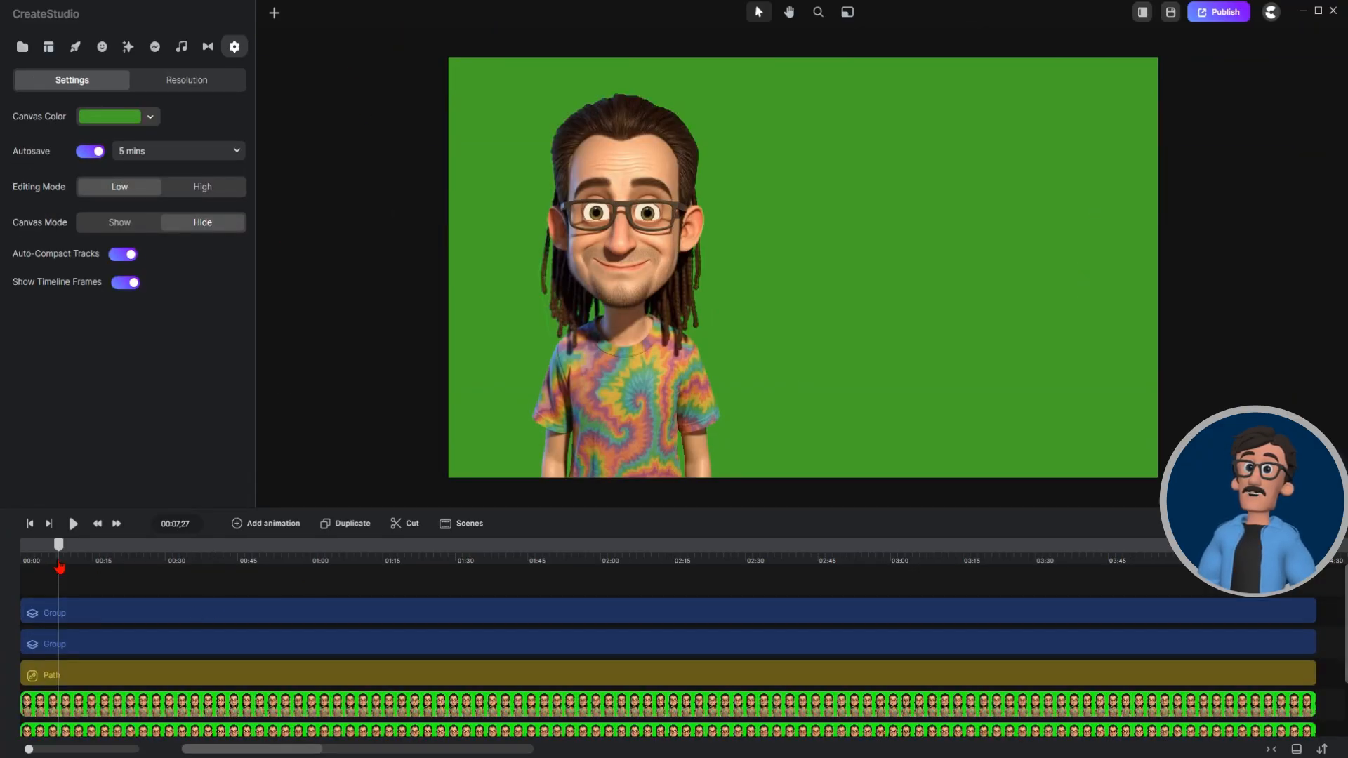
left_click_drag(58, 550, 18, 550)
key("space")
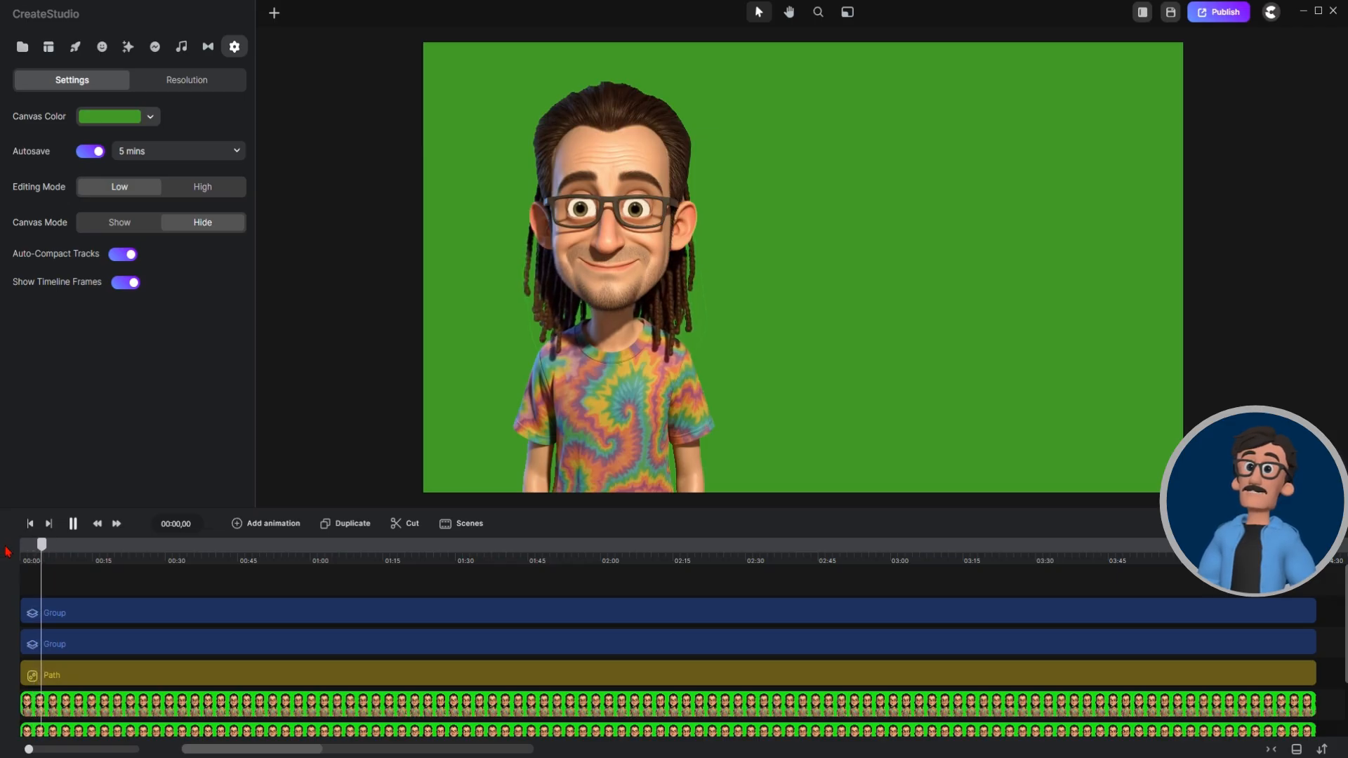
Set the iris group's batch animation speed to 30% for Left and 50% for Top, and preview the playback.
left_click(174, 621)
left_click(174, 621)
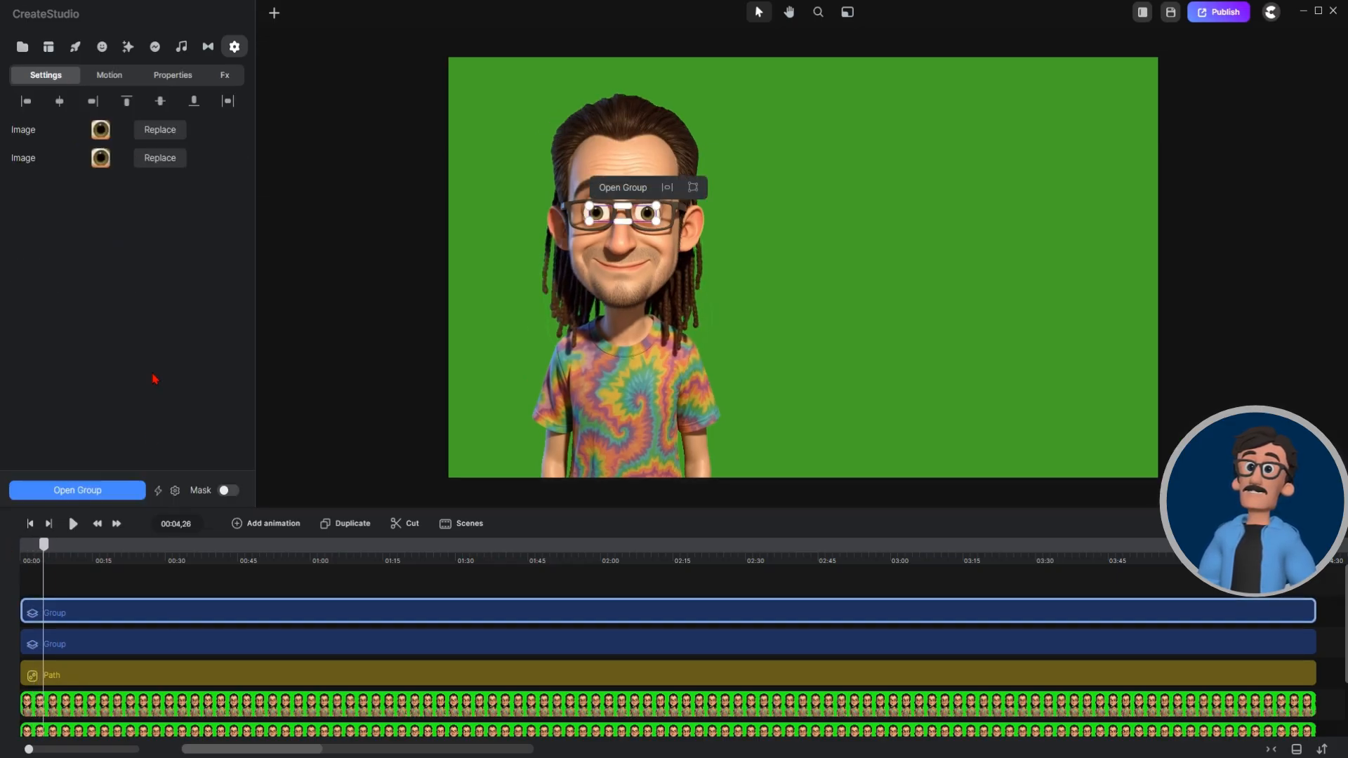
left_click(158, 491)
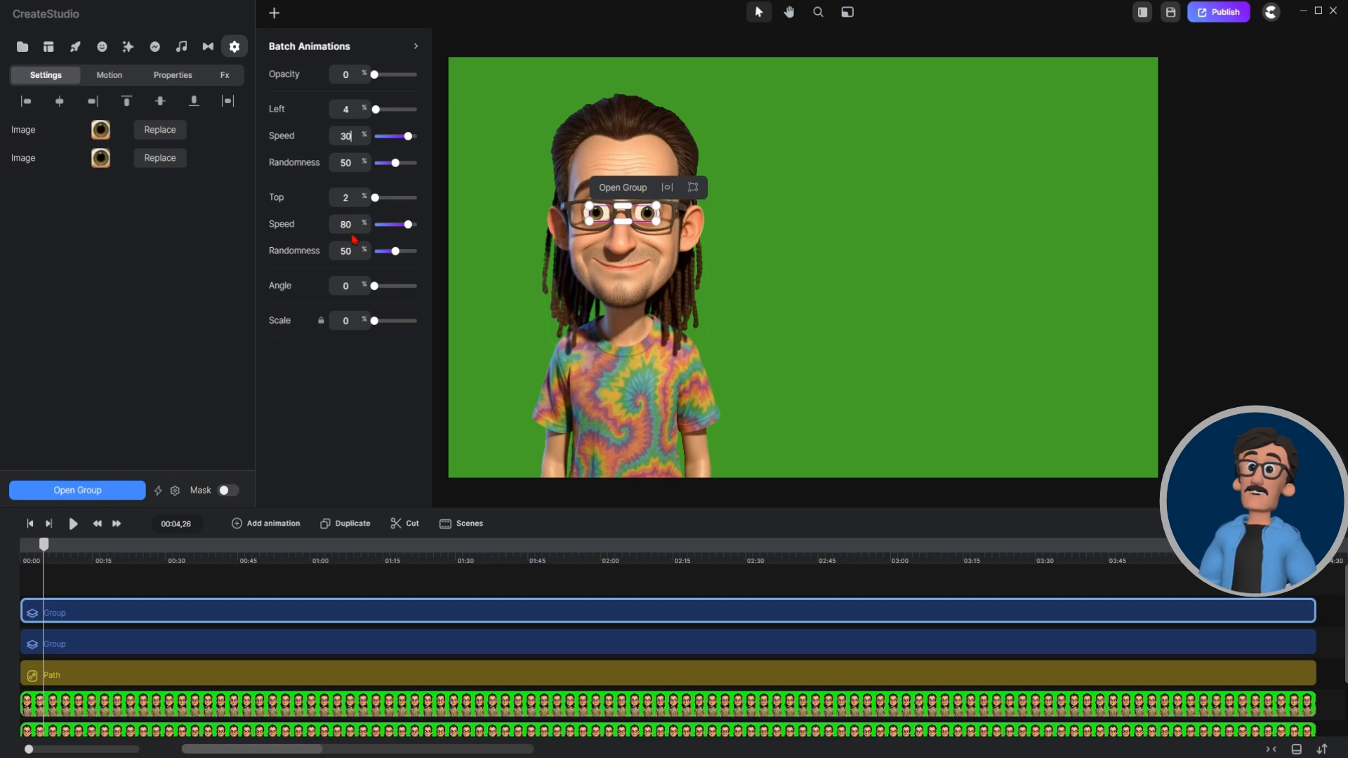
left_click_drag(354, 231, 329, 238)
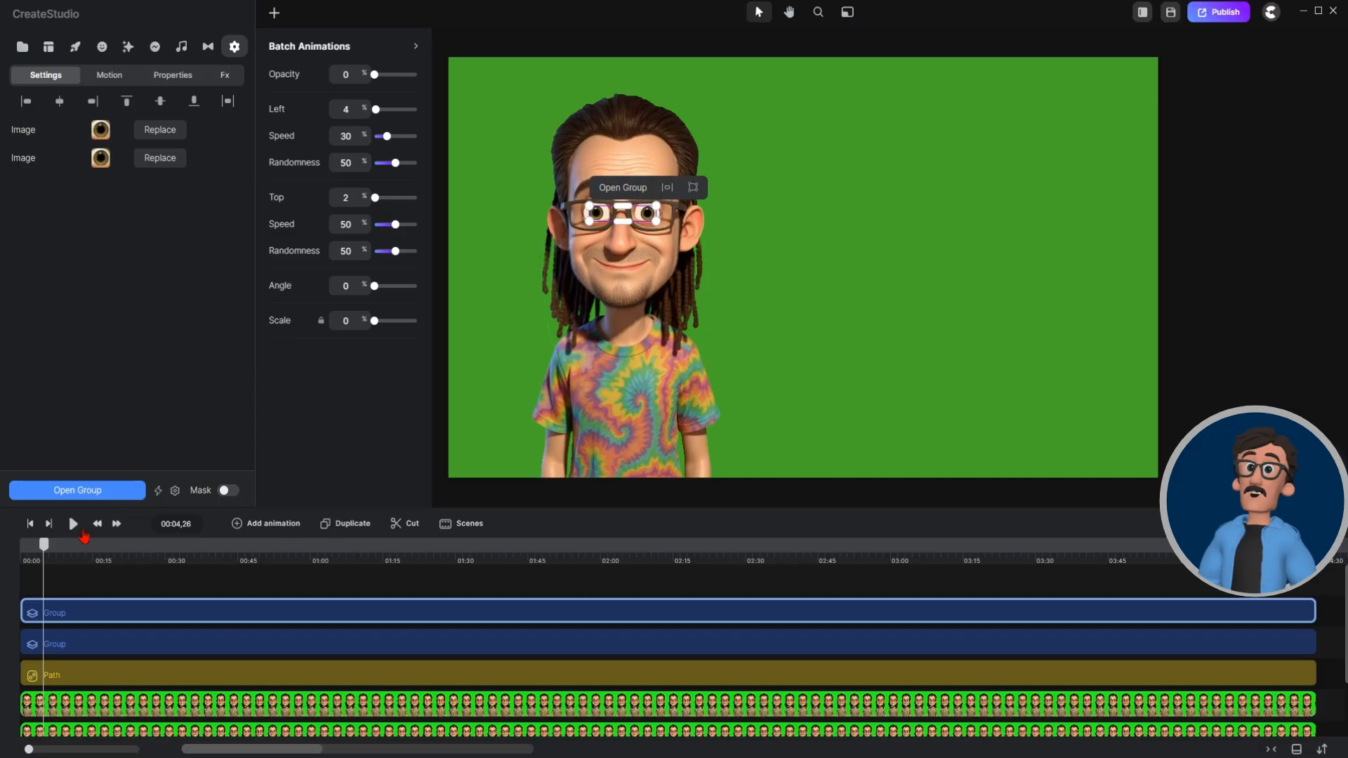
left_click(73, 524)
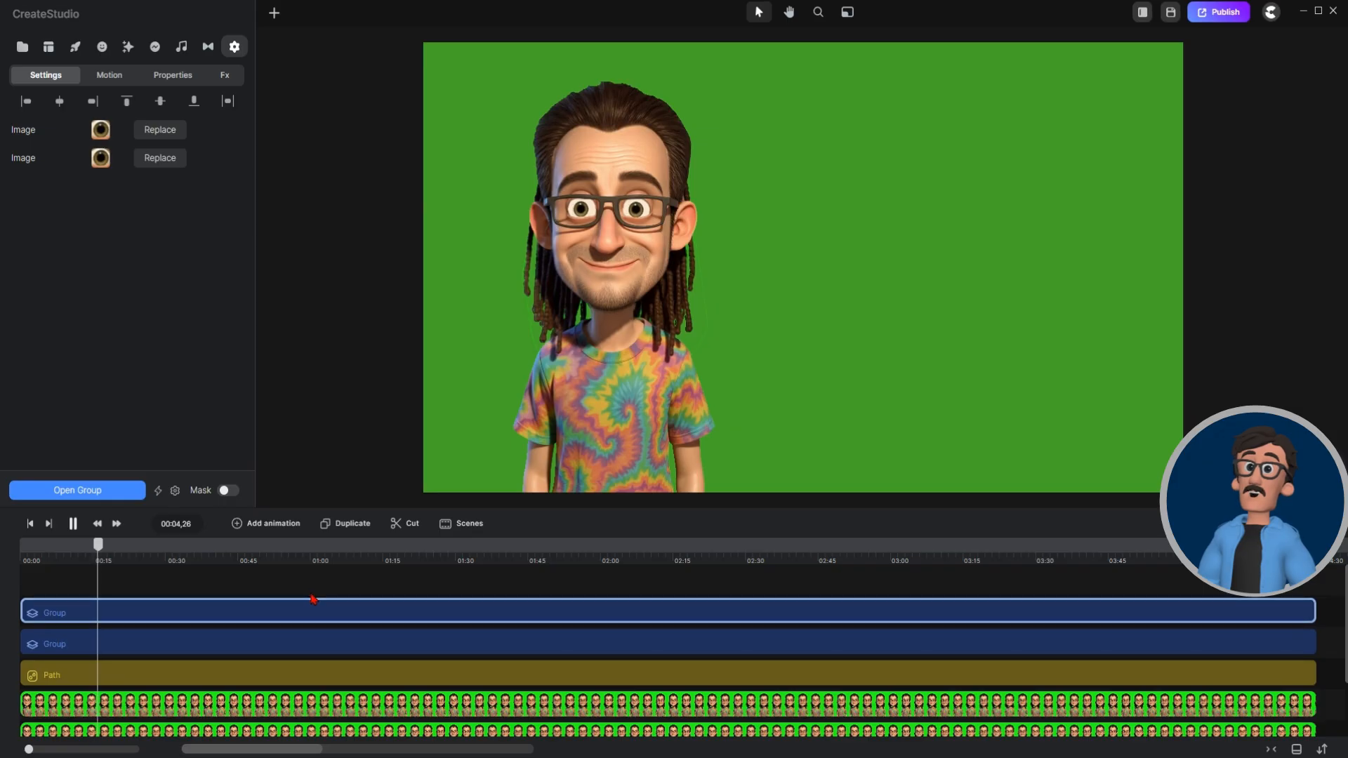
Increase the iris group's batch animation to 7% for Left and 4% for Top, and play the result.
left_click(309, 620)
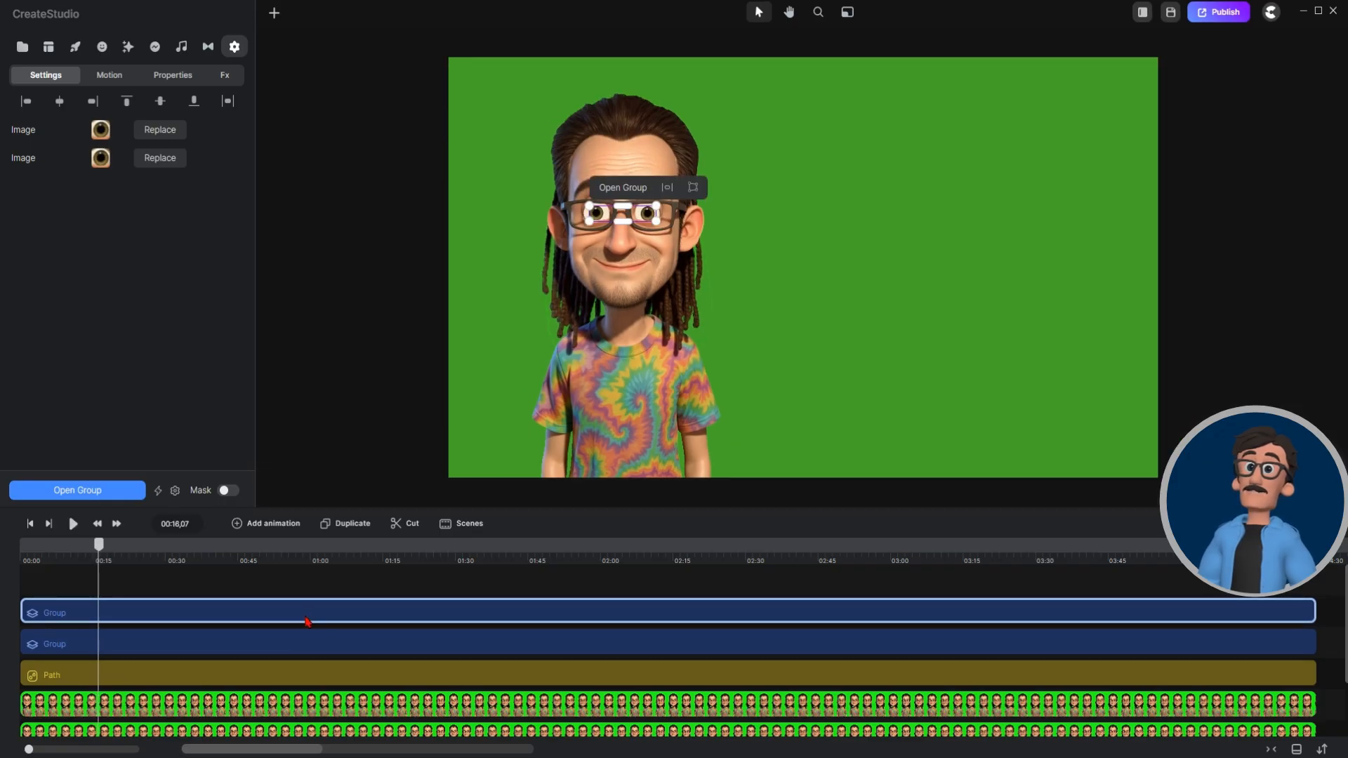
left_click(157, 491)
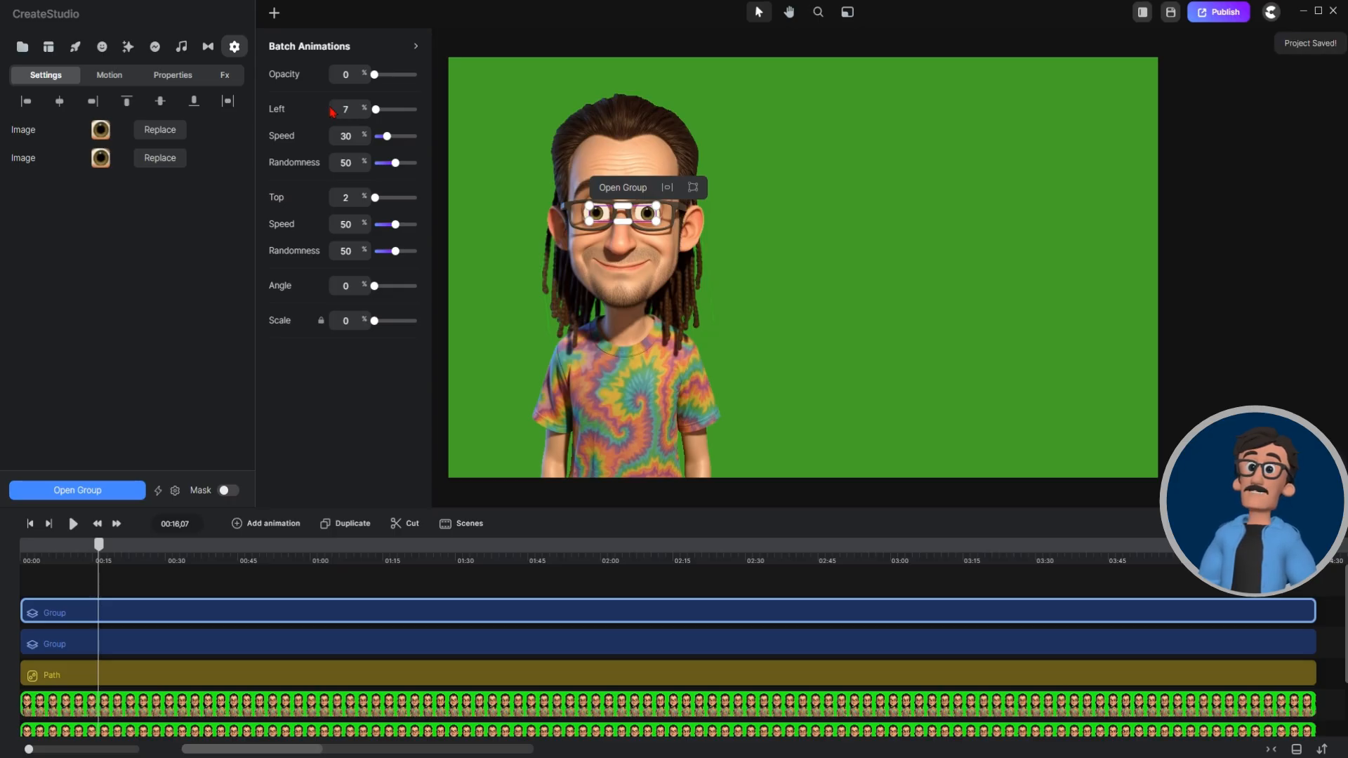
left_click(351, 203)
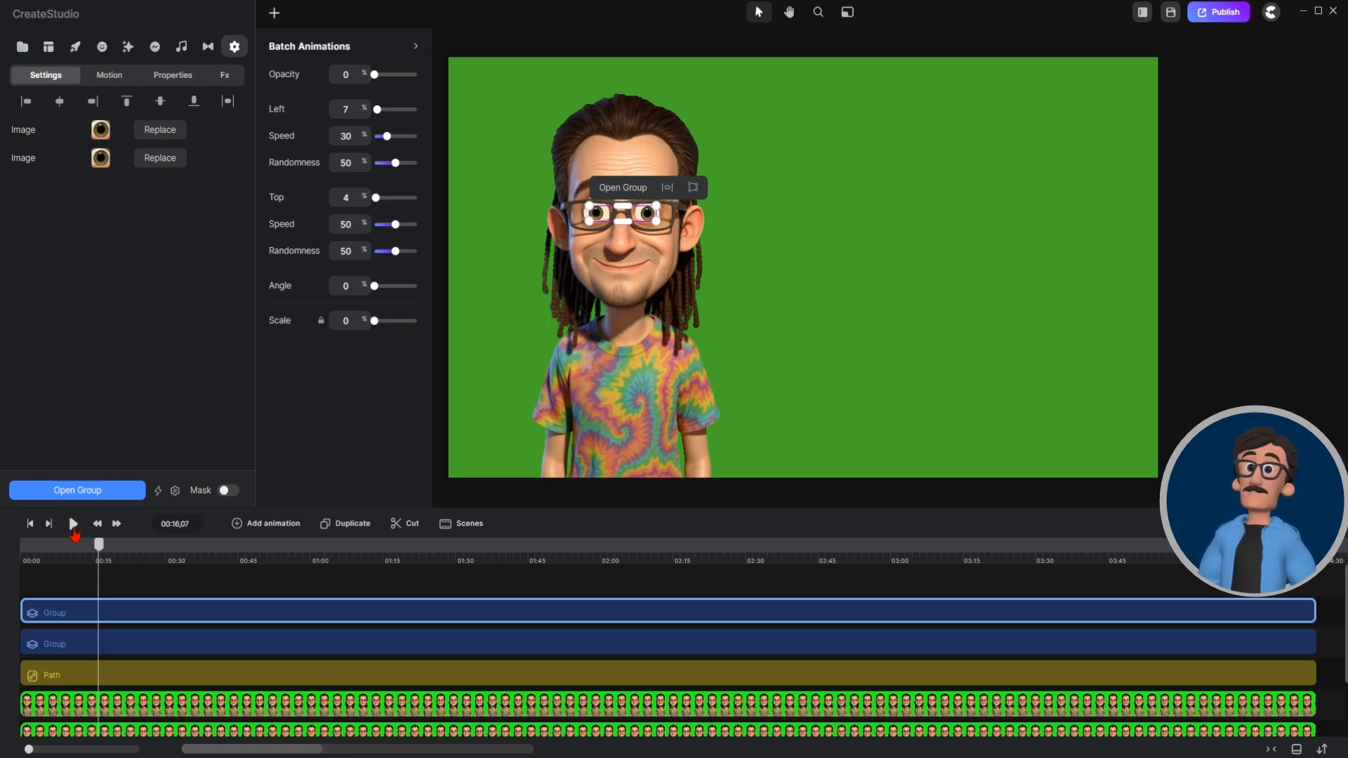
left_click(72, 527)
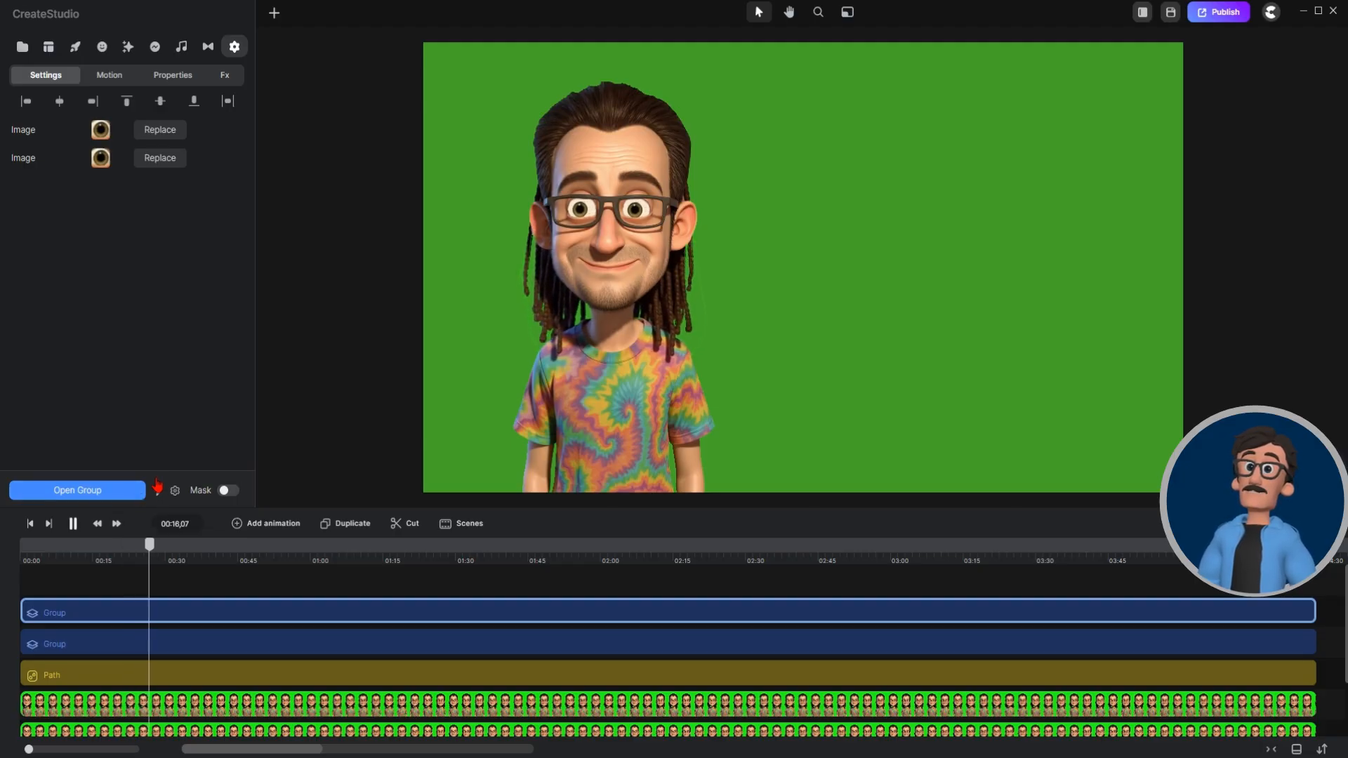
Reduce the iris group's Left batch animation speed to 10% and play the result.
left_click(216, 611)
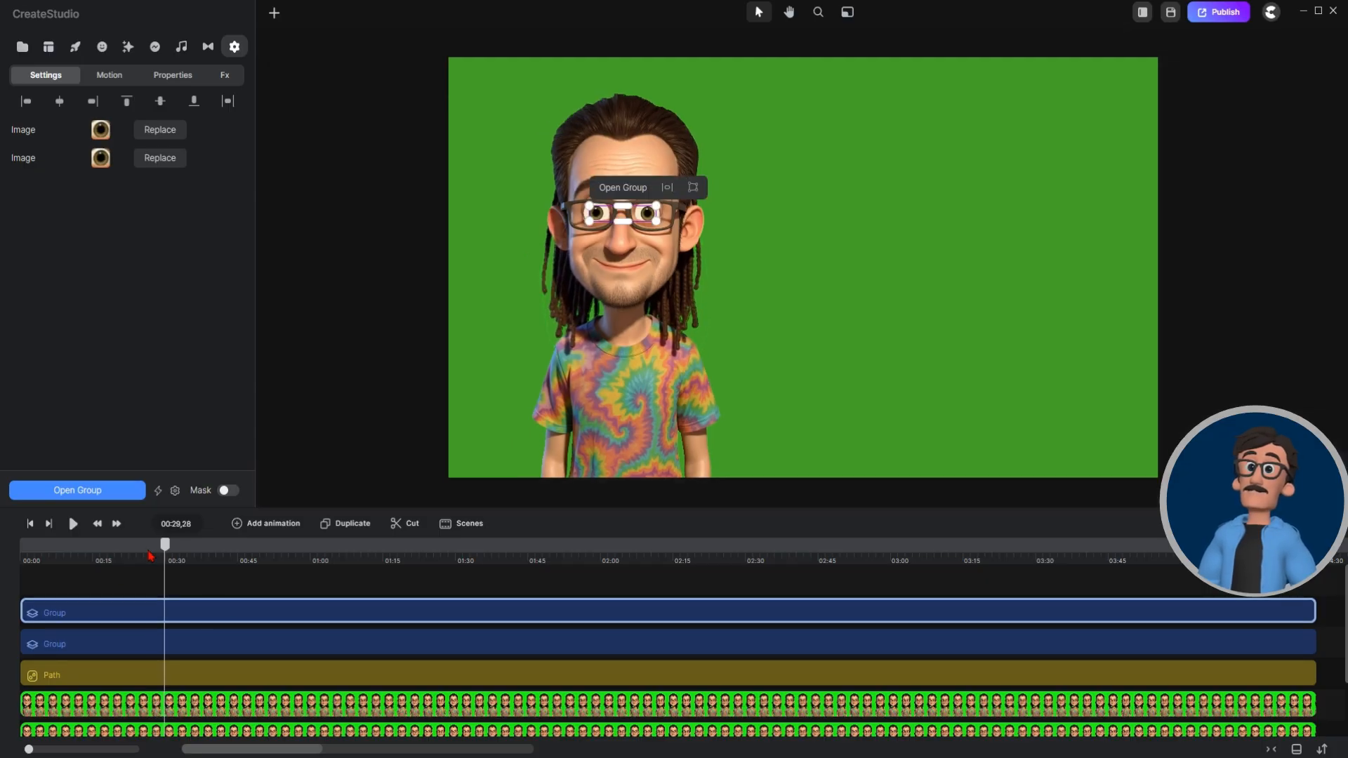
left_click(158, 490)
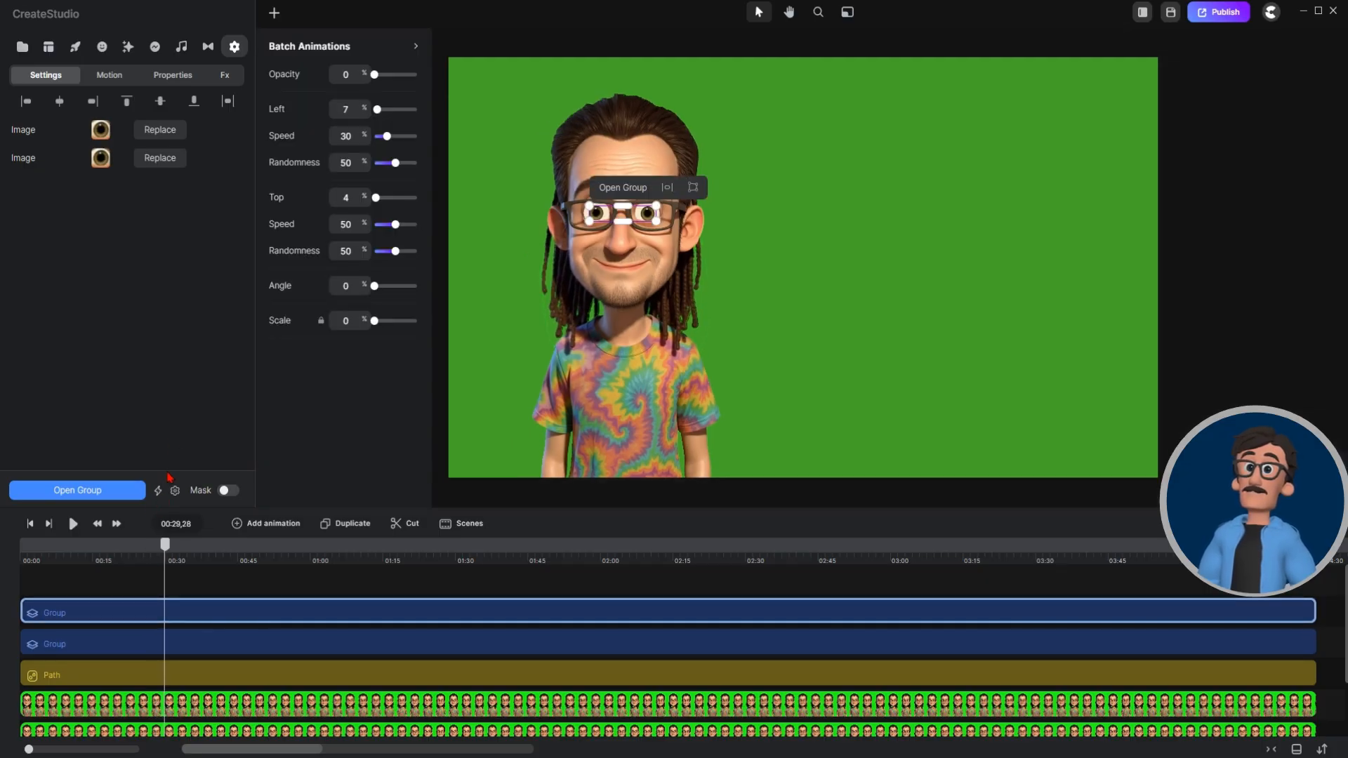
double_click(351, 137)
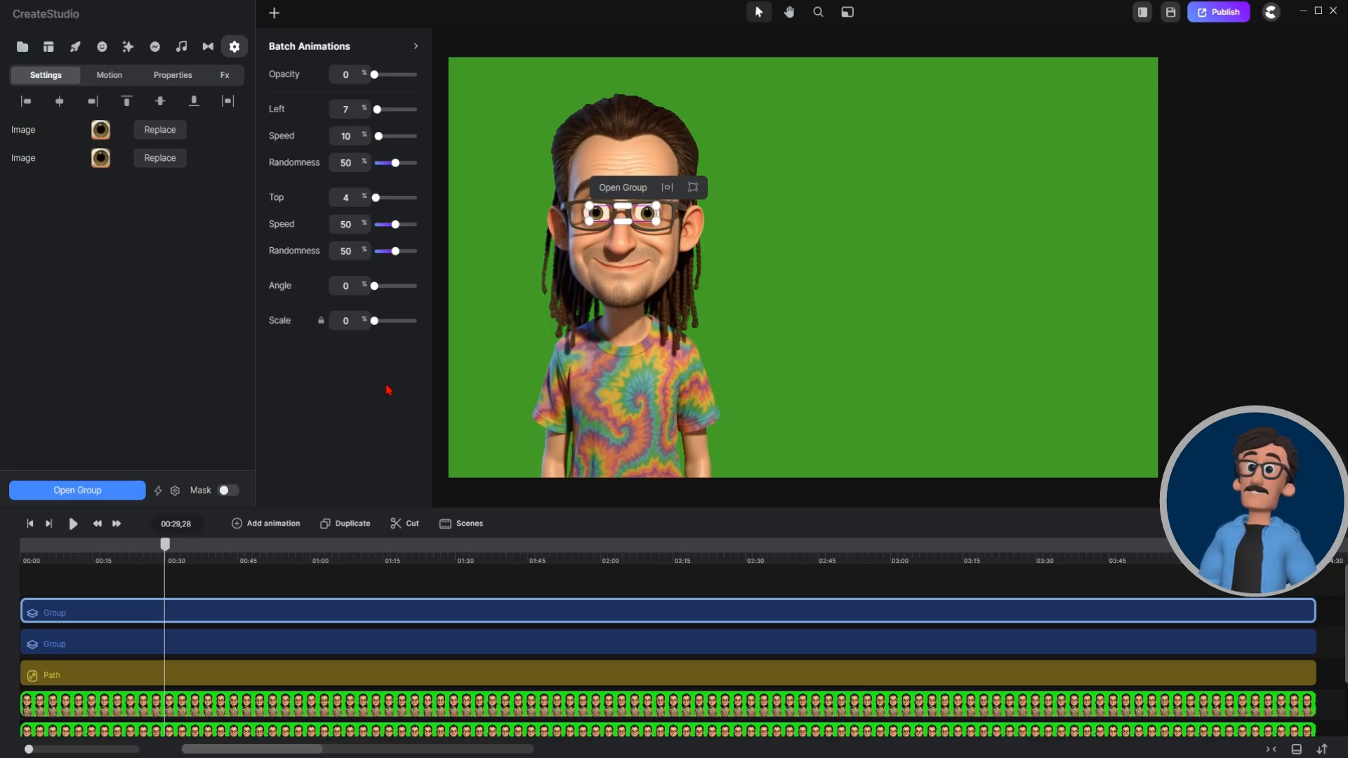
left_click(492, 338)
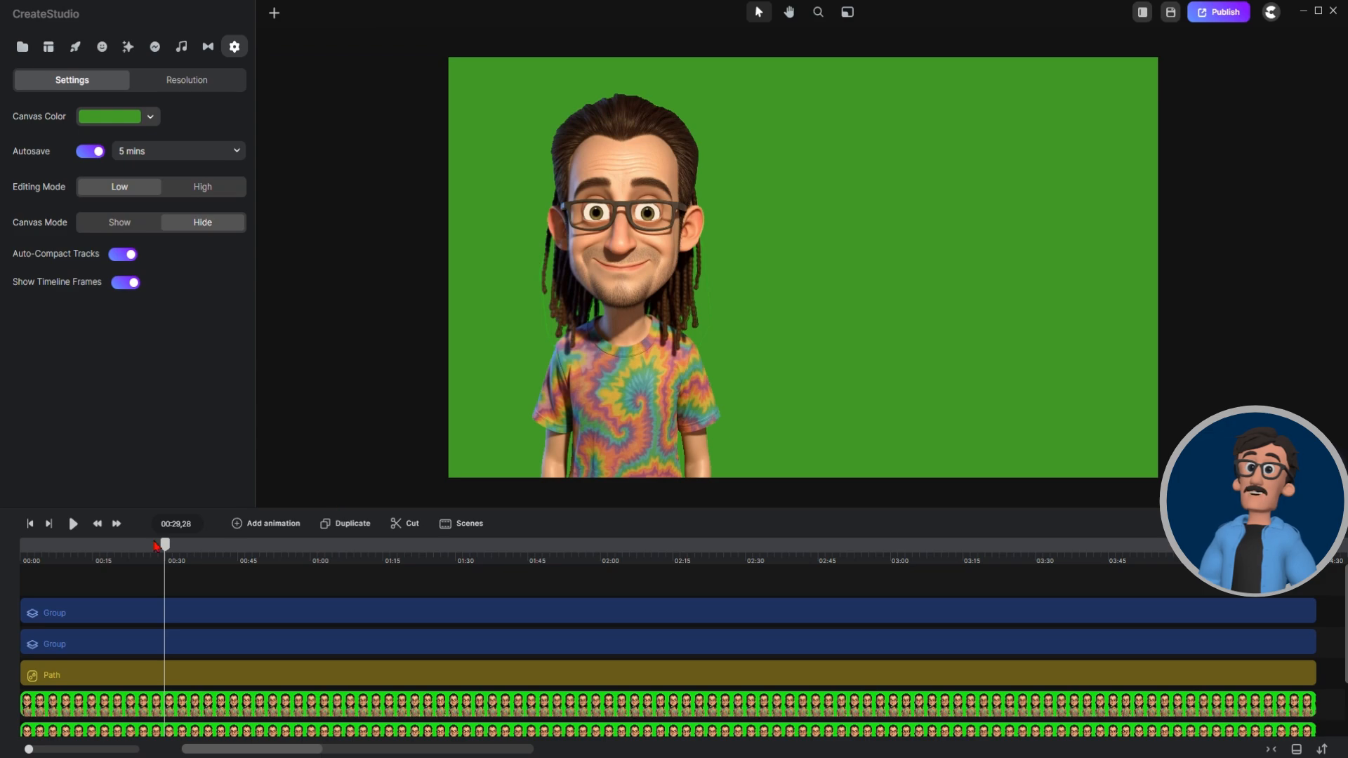
key("space")
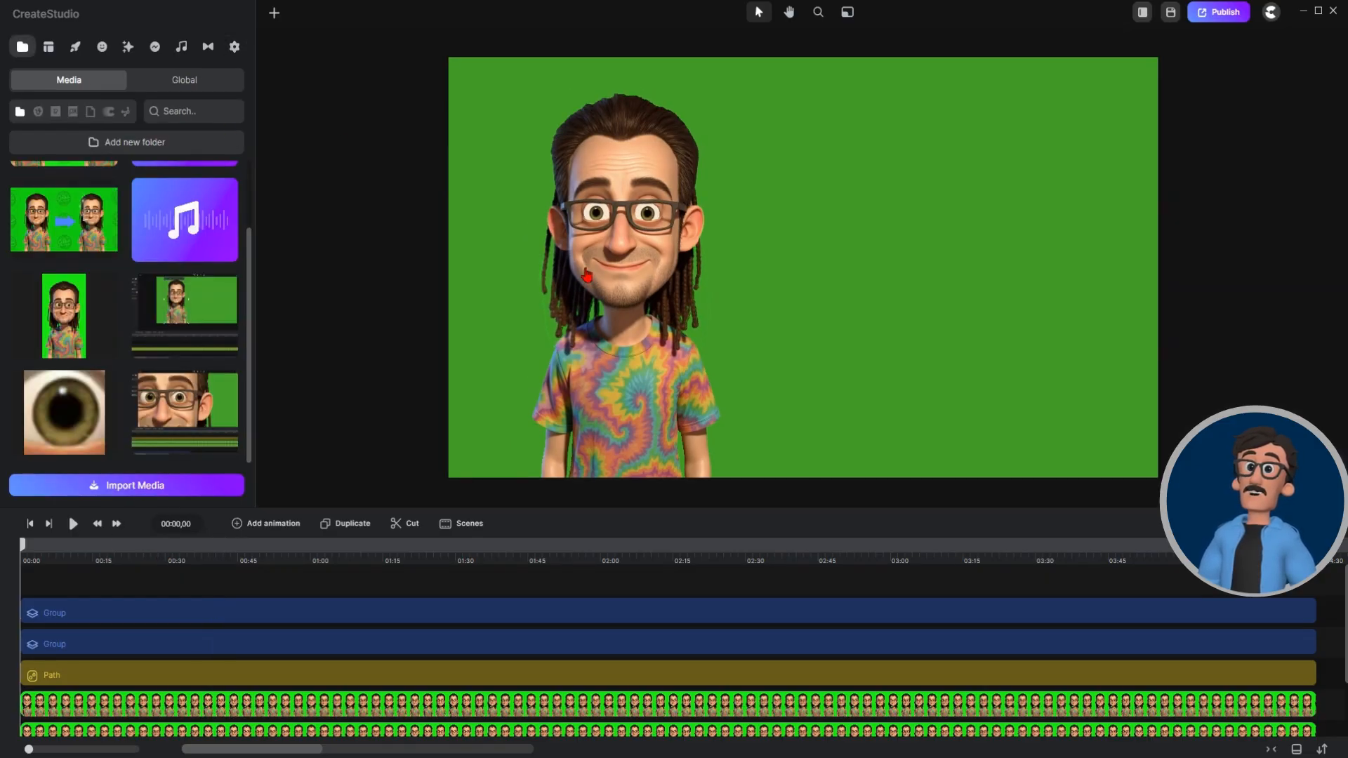
Draw a thin closed four-point strip with the Pen tool from the mouth corner outward across the cheek.
scroll(585, 276, "up", 5)
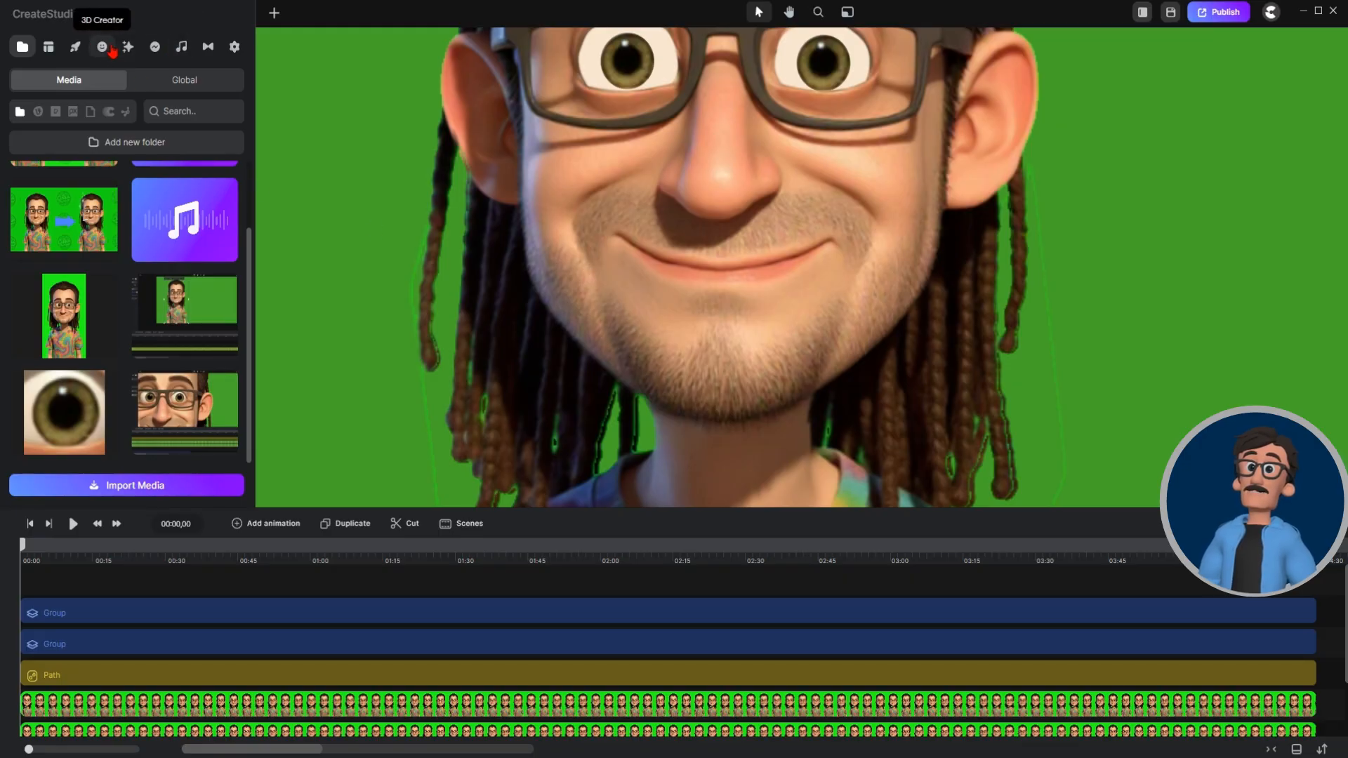
left_click(276, 14)
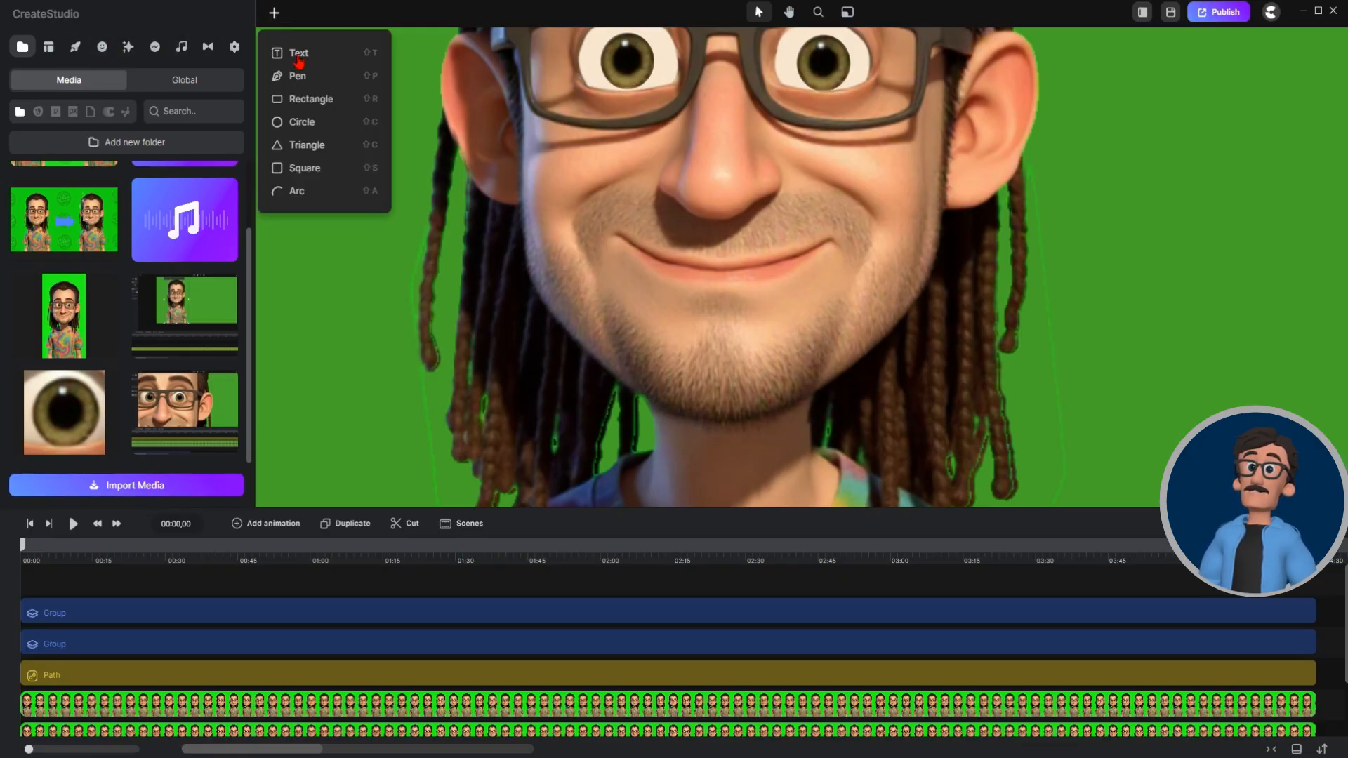
left_click(297, 78)
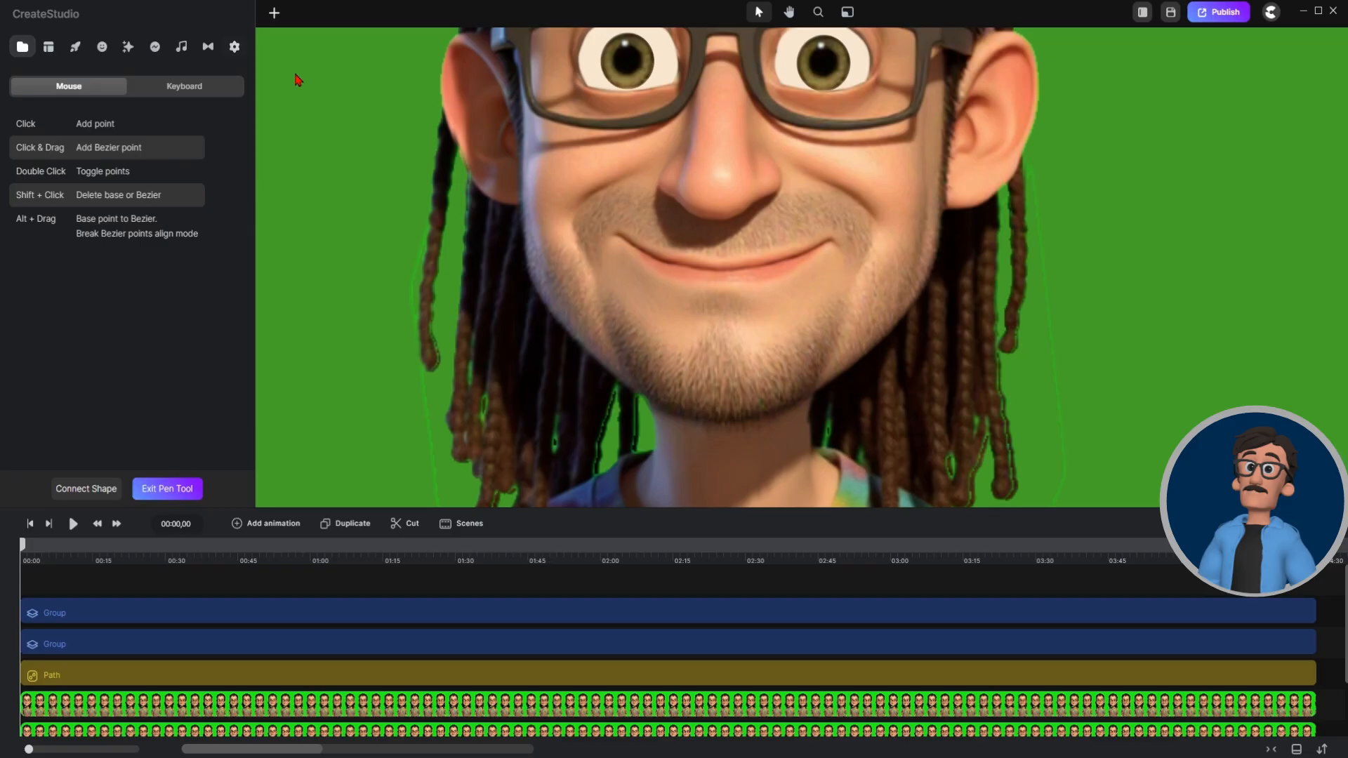
left_click(650, 255)
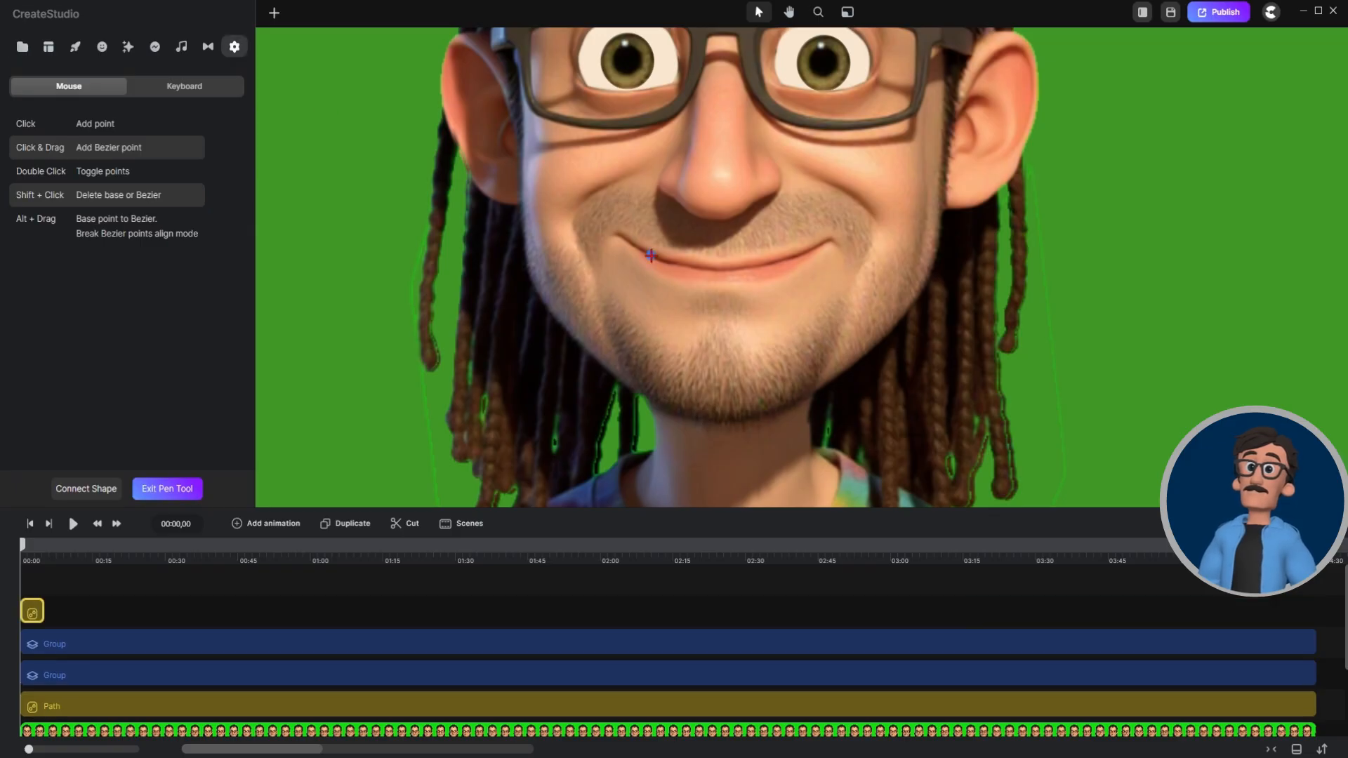
left_click(534, 293)
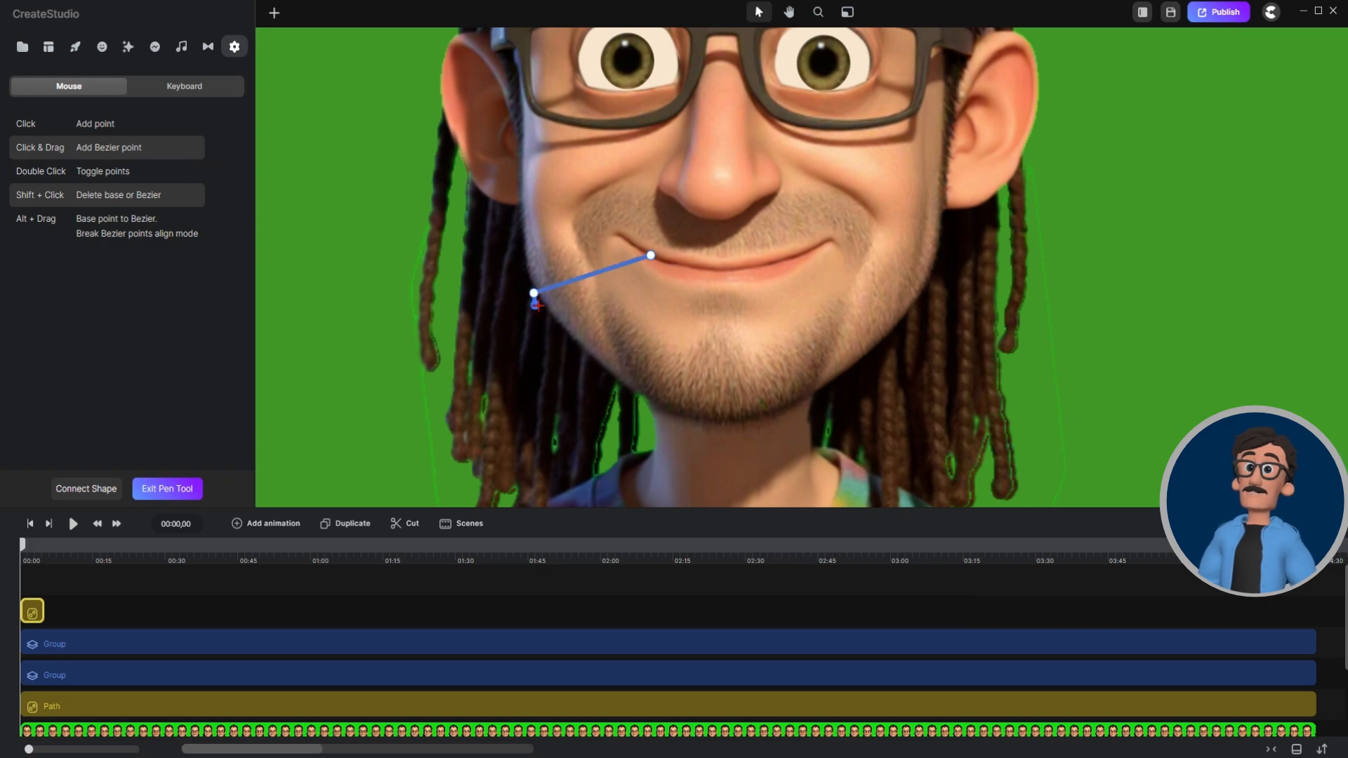
left_click(661, 261)
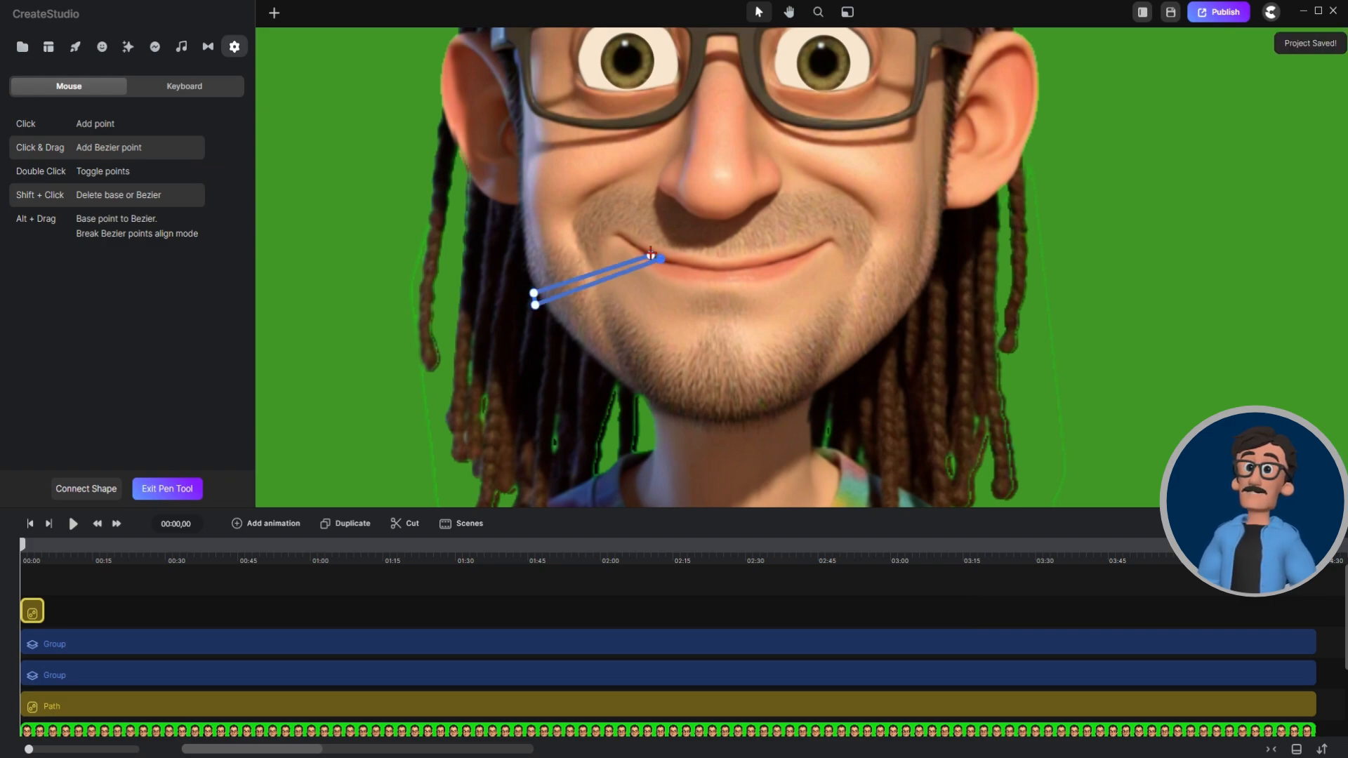
left_click(651, 257)
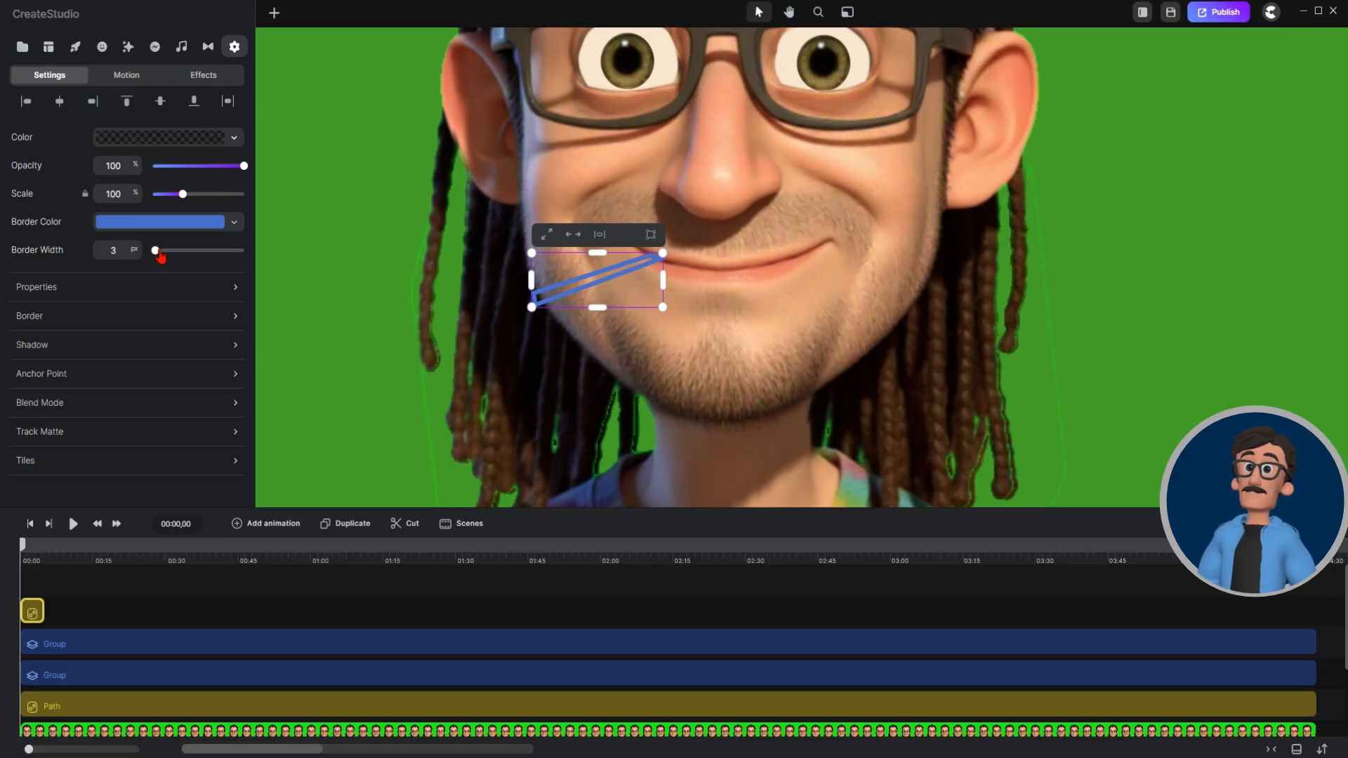
Set the strip's border width to 0 px and fill it with white (ffffff).
left_click_drag(159, 254, 144, 258)
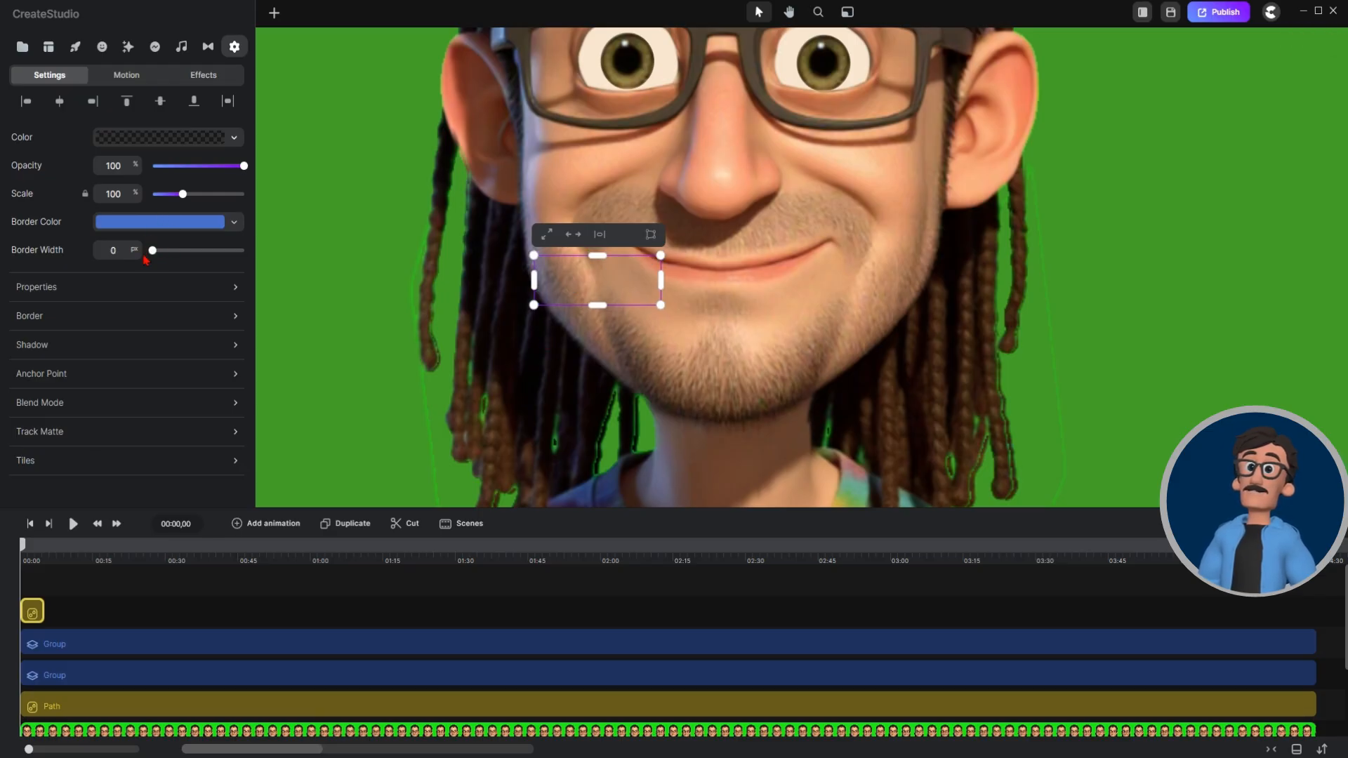
left_click(181, 139)
left_click(276, 386)
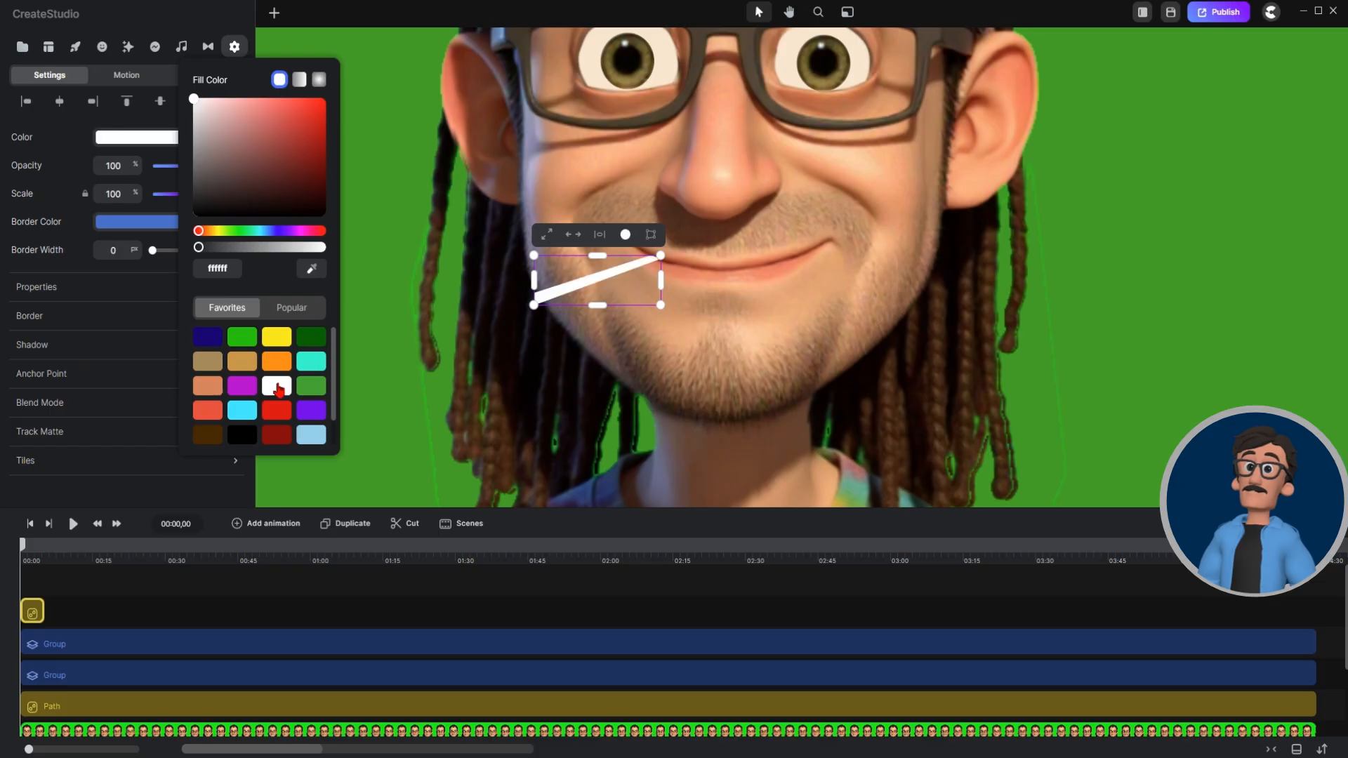
left_click(599, 285)
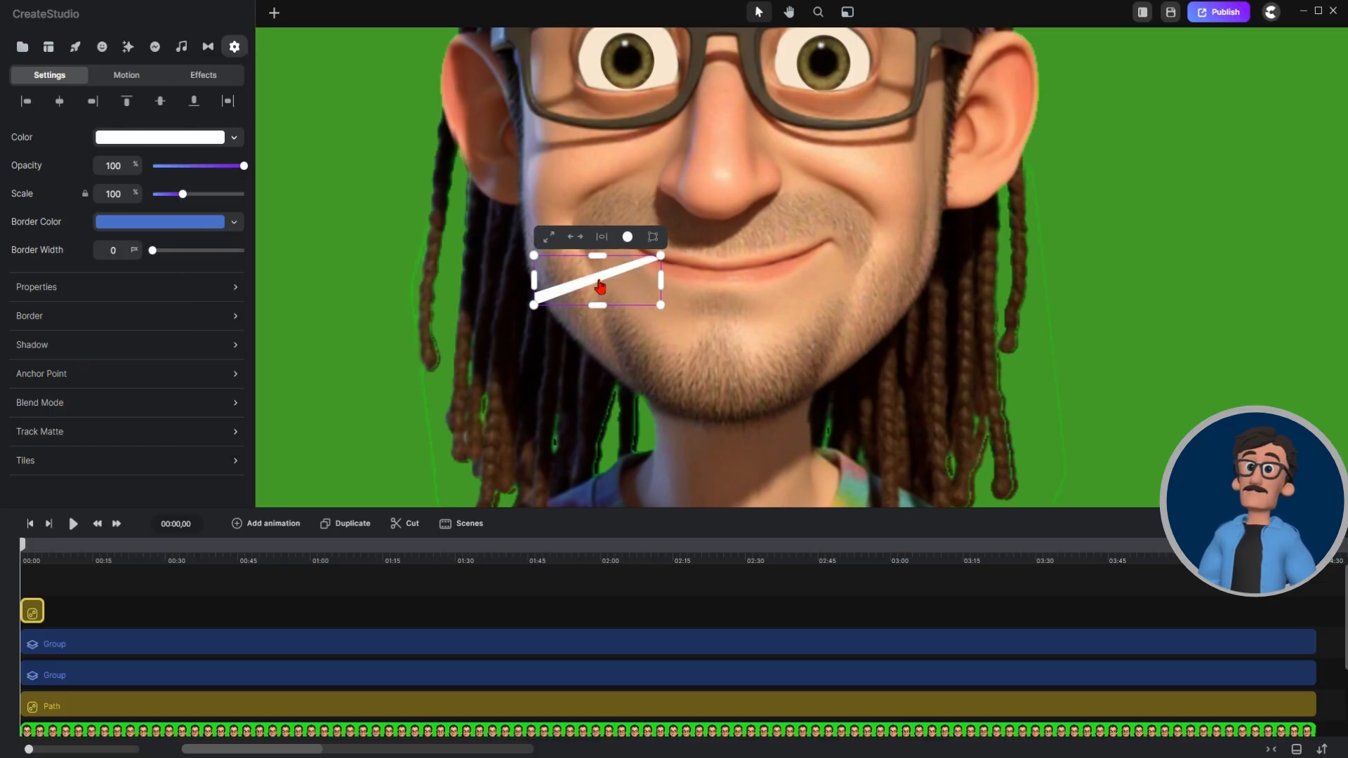
Add a Bezier point to each long edge of the white strip and bow both edges outward.
double_click(596, 285)
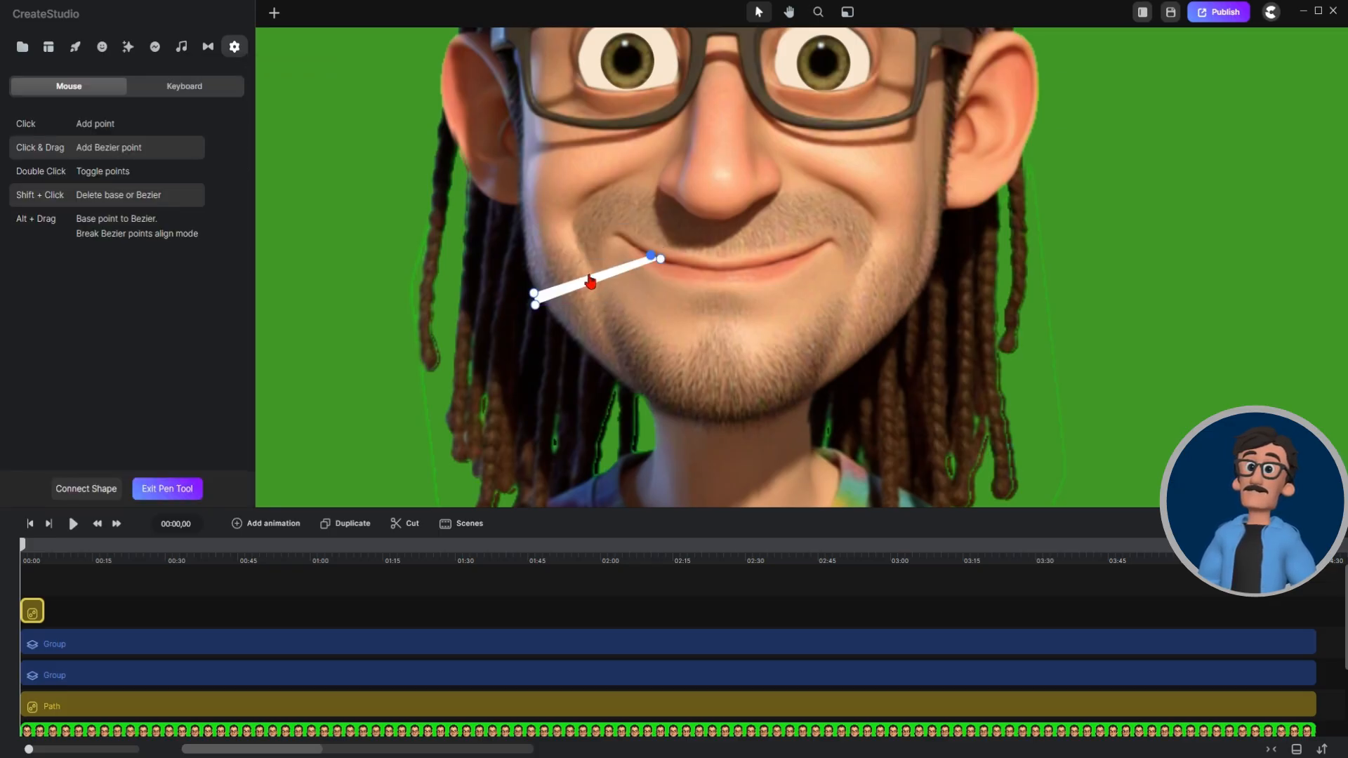
left_click_drag(591, 283, 575, 272)
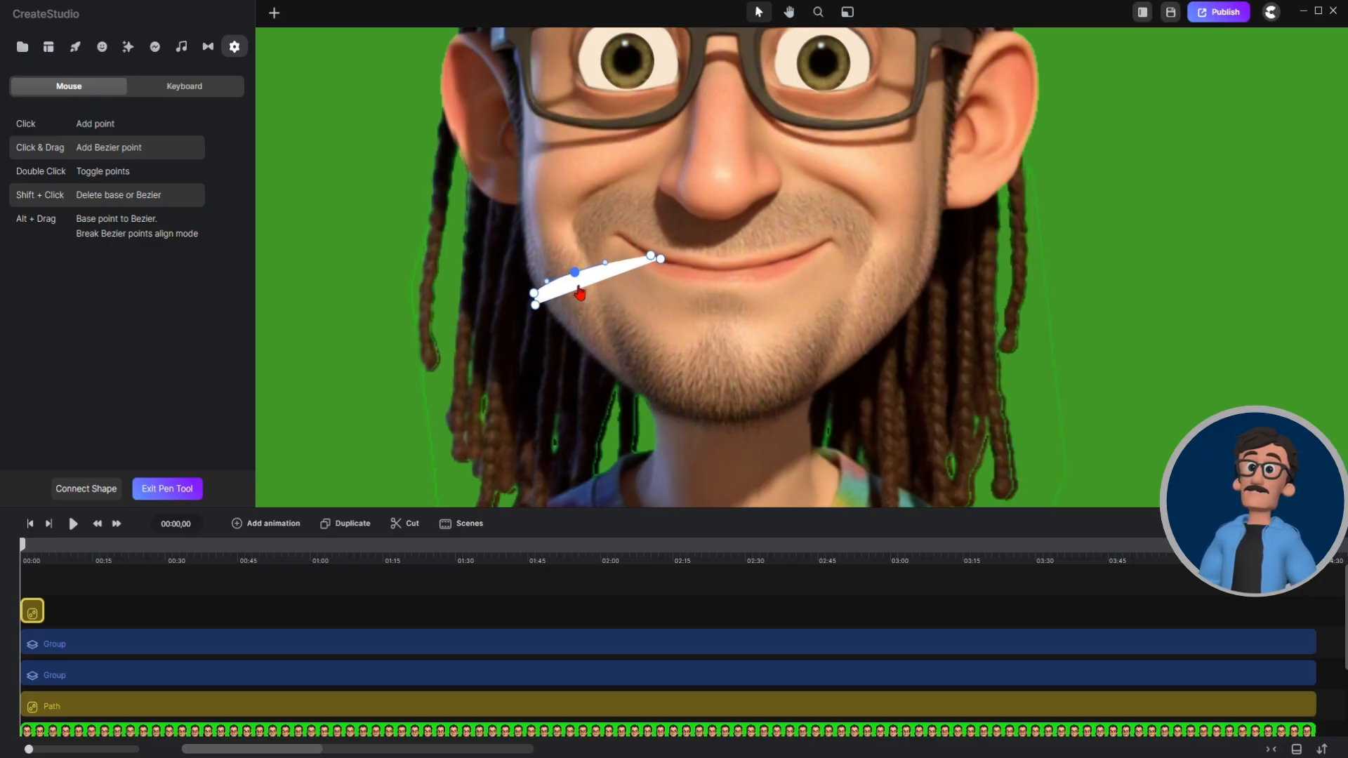
left_click(580, 289)
left_click_drag(580, 291, 582, 296)
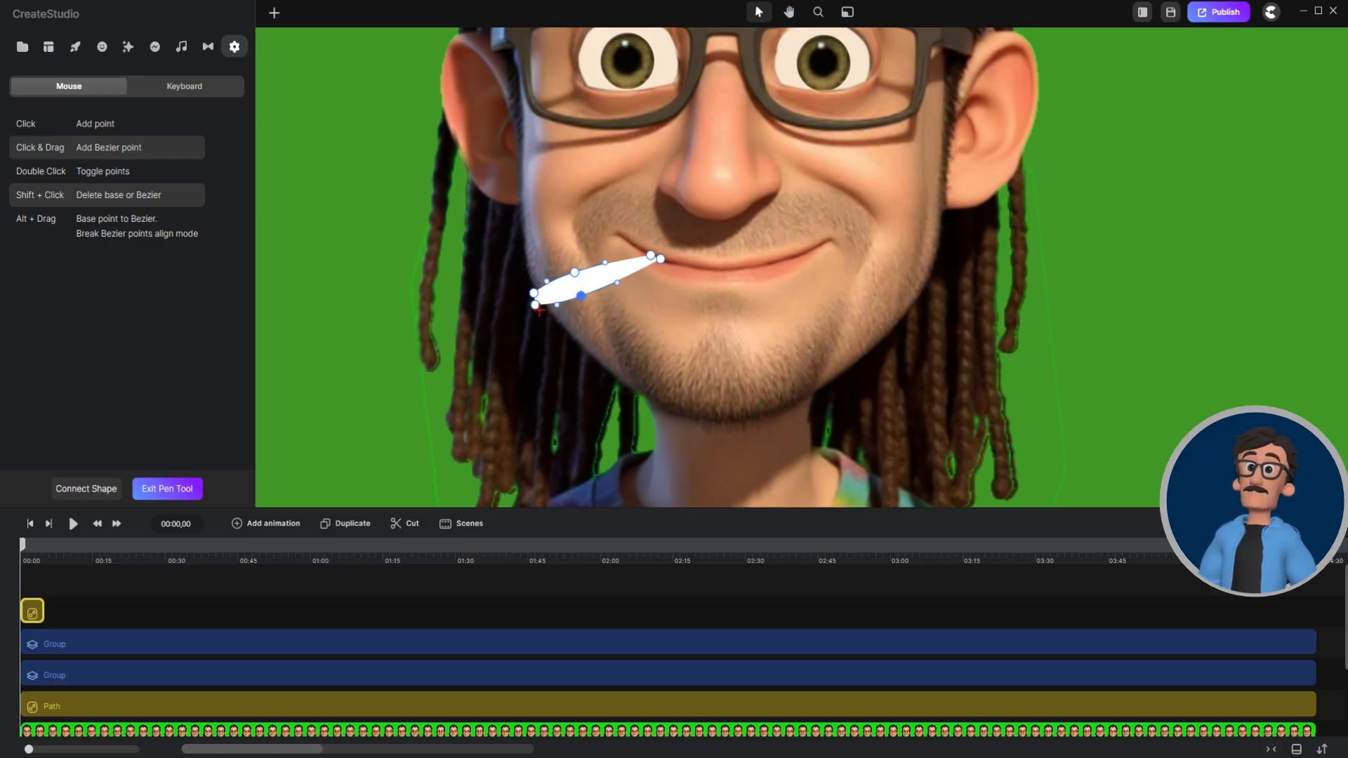
Round the outer end of the white shape by adjusting its corner and adding a Bezier point, and finish path editing.
scroll(537, 309, "up", 5)
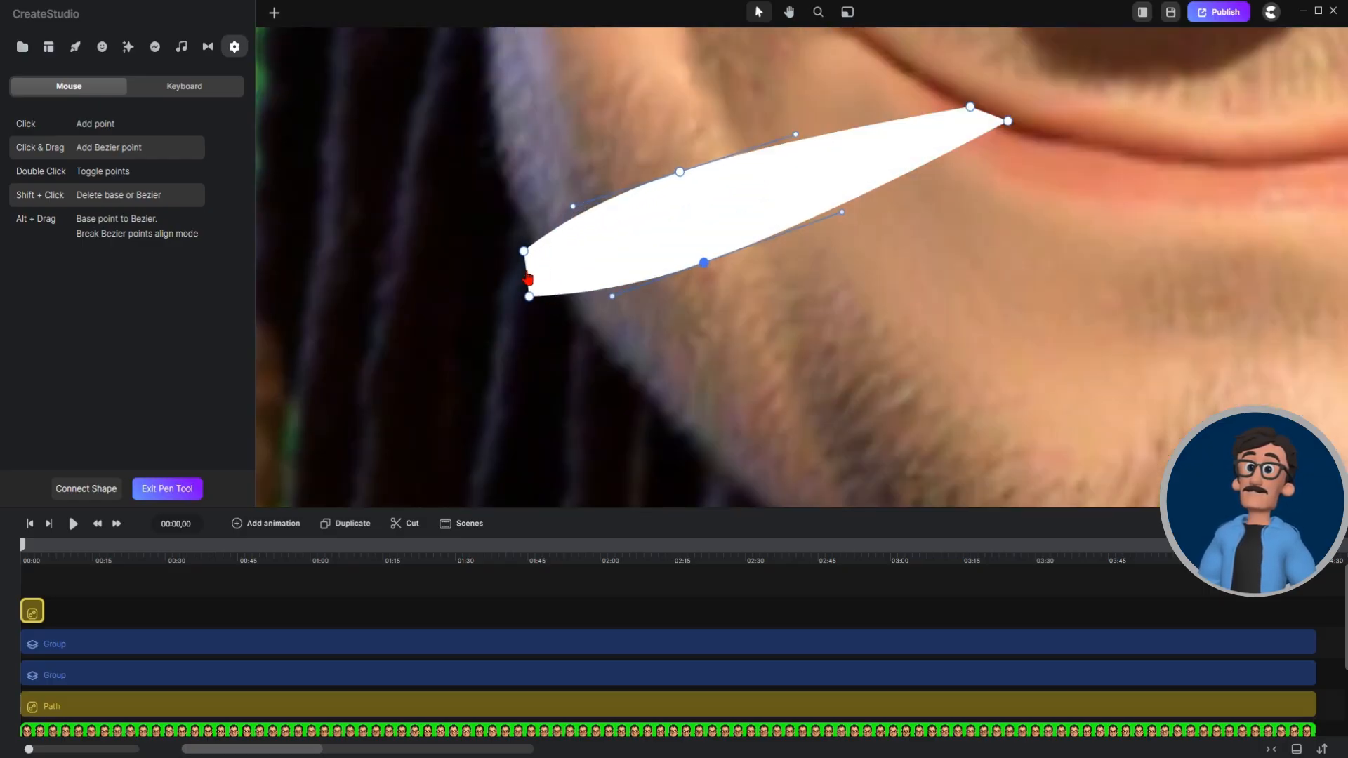
left_click_drag(522, 253, 520, 254)
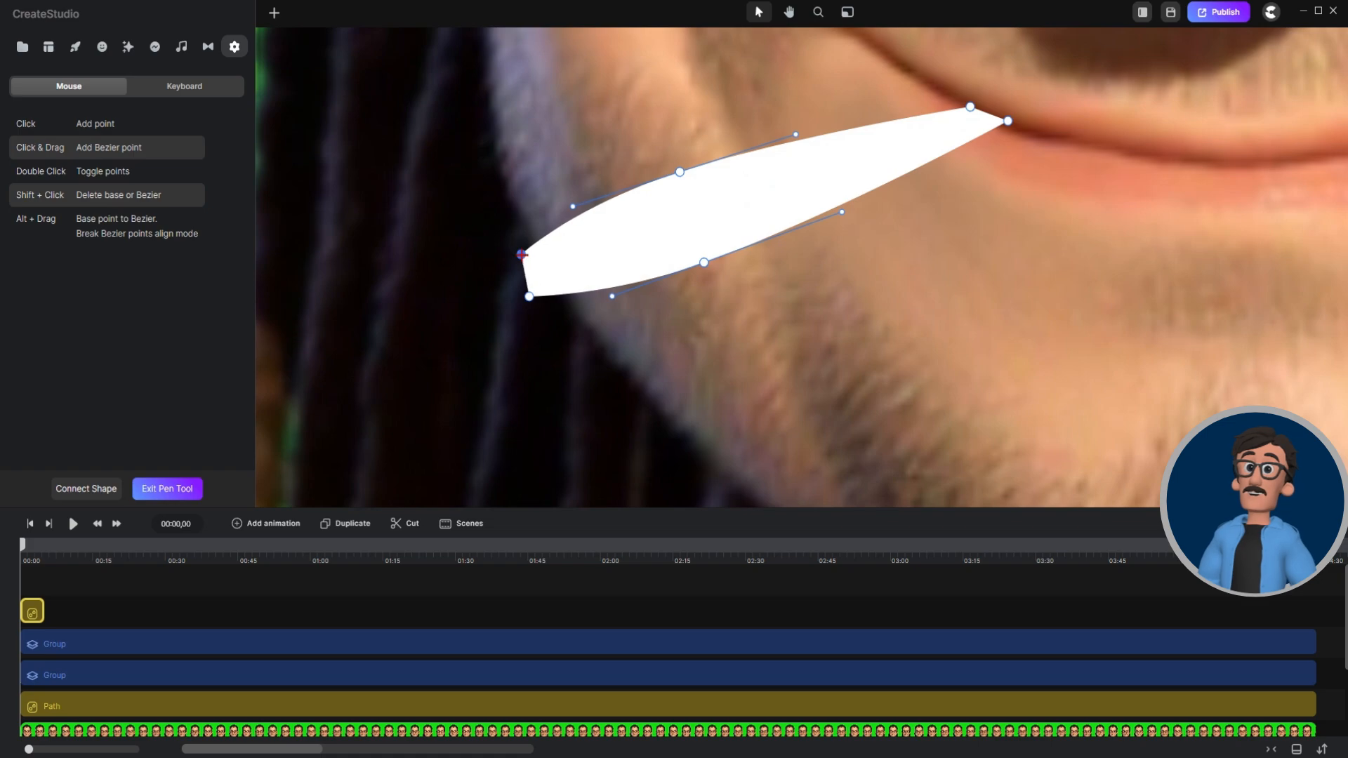
left_click(519, 278)
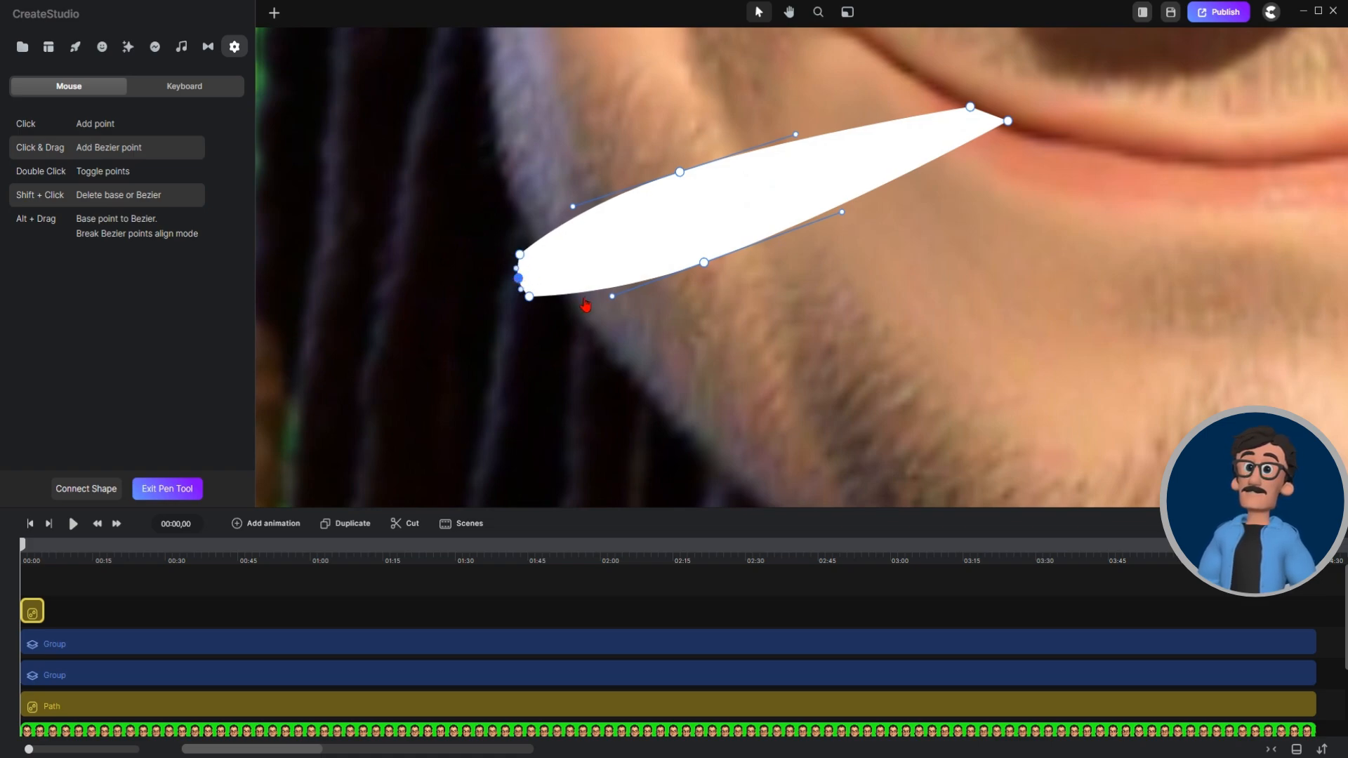
left_click(174, 485)
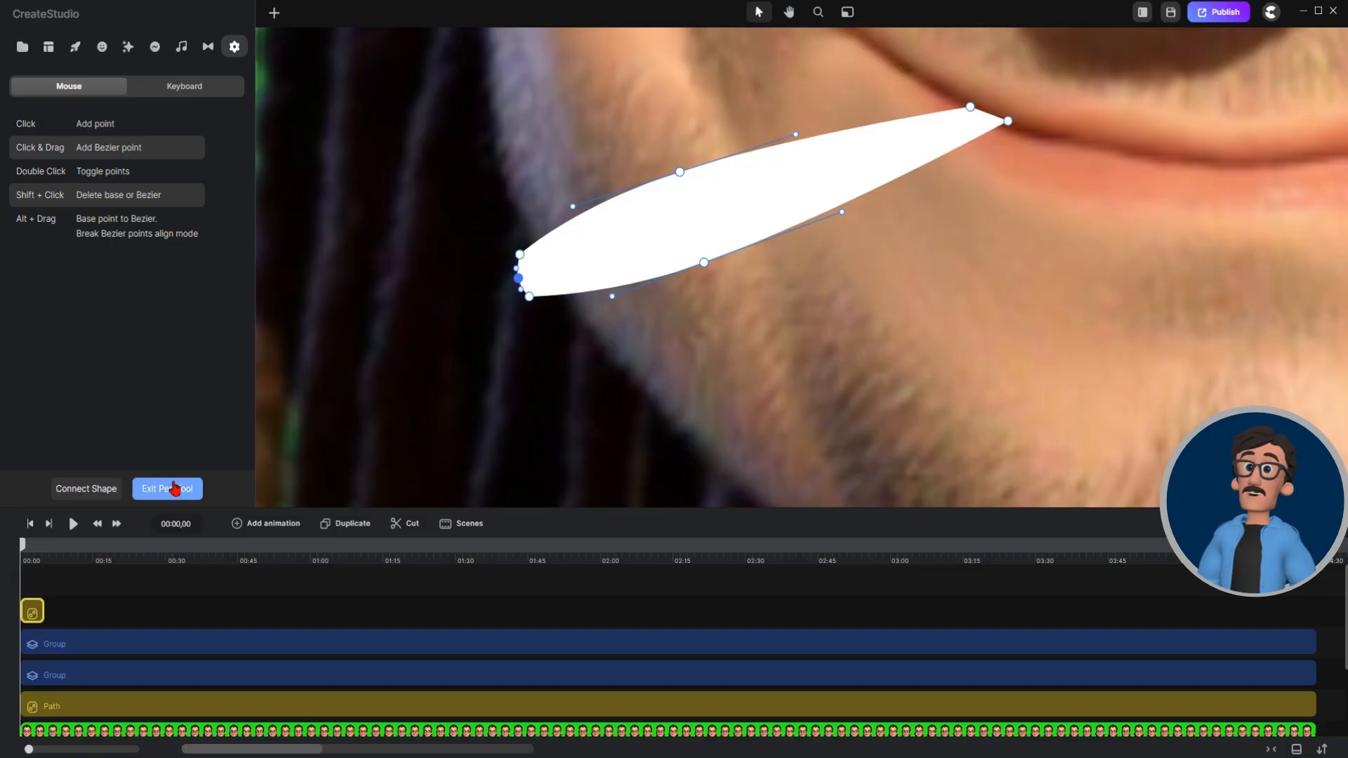
Add a circle, scale it down to 2%, and place it over the outer end of the white shape.
left_click(274, 16)
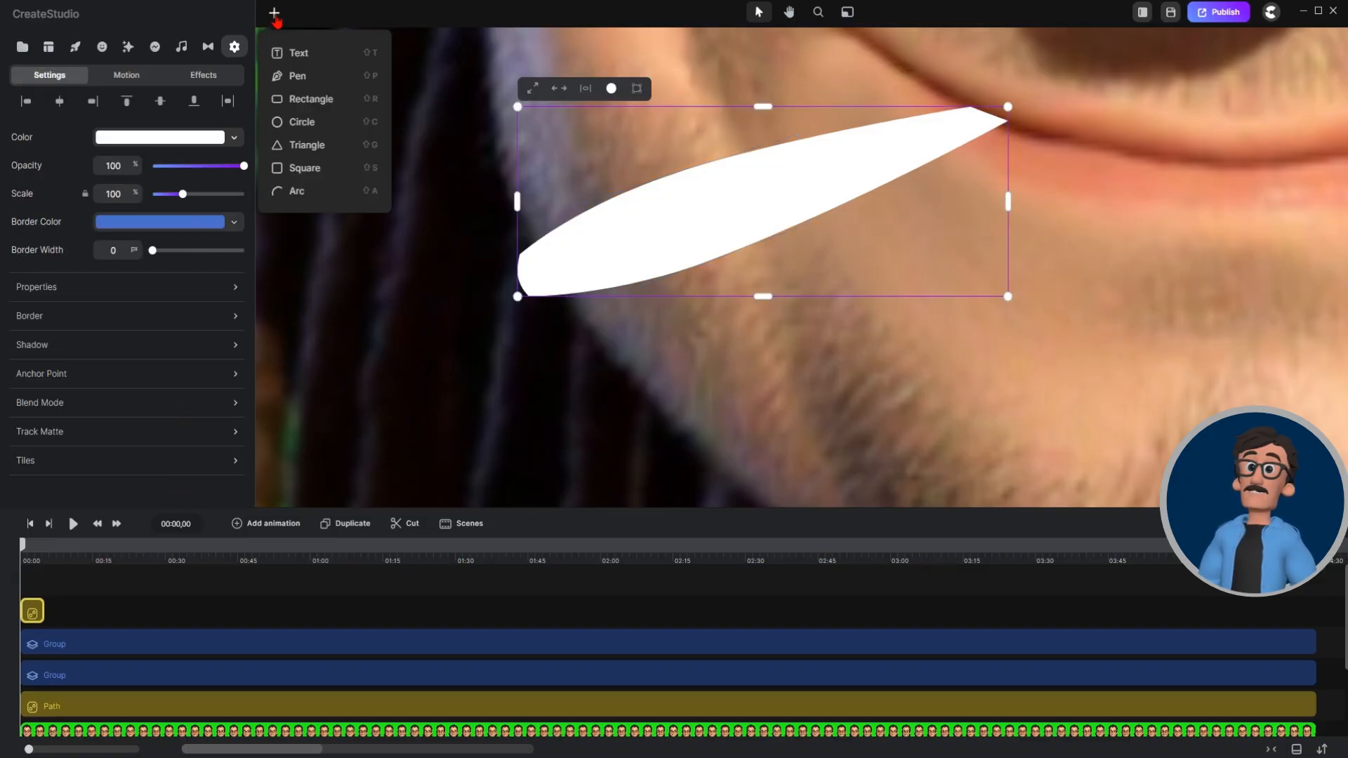
left_click(306, 125)
scroll(420, 249, "down", 5)
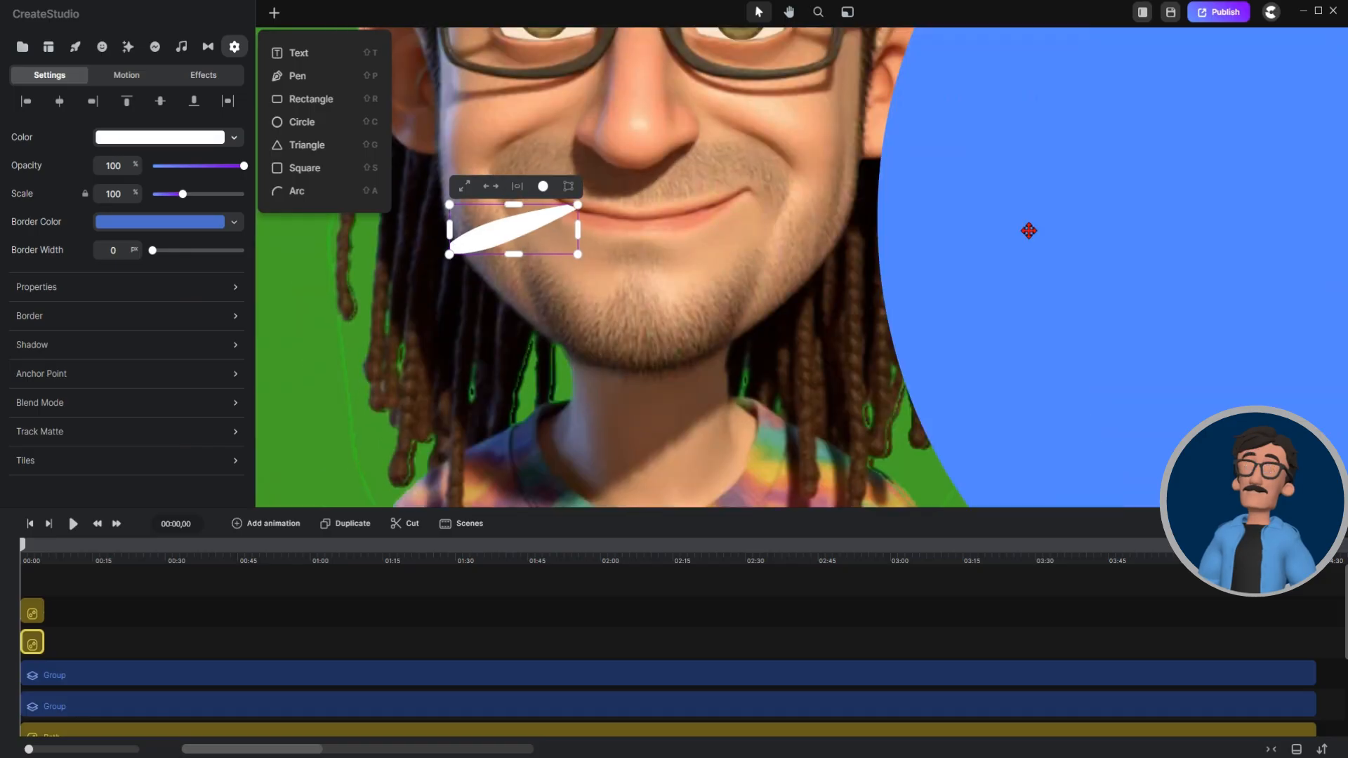
left_click(1076, 224)
left_click_drag(1075, 225, 1050, 224)
left_click_drag(176, 195, 155, 194)
left_click_drag(1287, 216, 500, 269)
left_click_drag(559, 314, 404, 348)
scroll(481, 225, "up", 6)
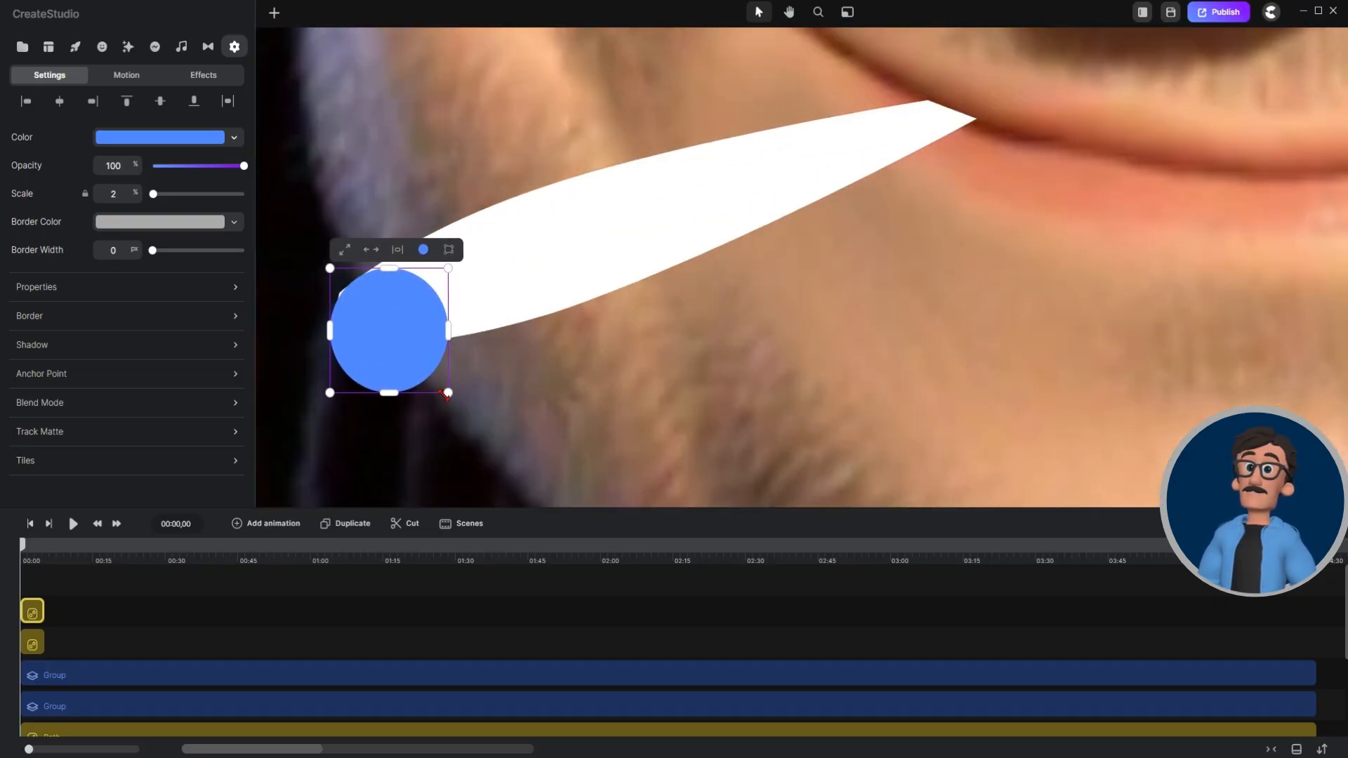
Shrink the circle to 1% scale and stretch it vertically to match the height of the white shape's outer end.
left_click_drag(448, 393, 375, 322)
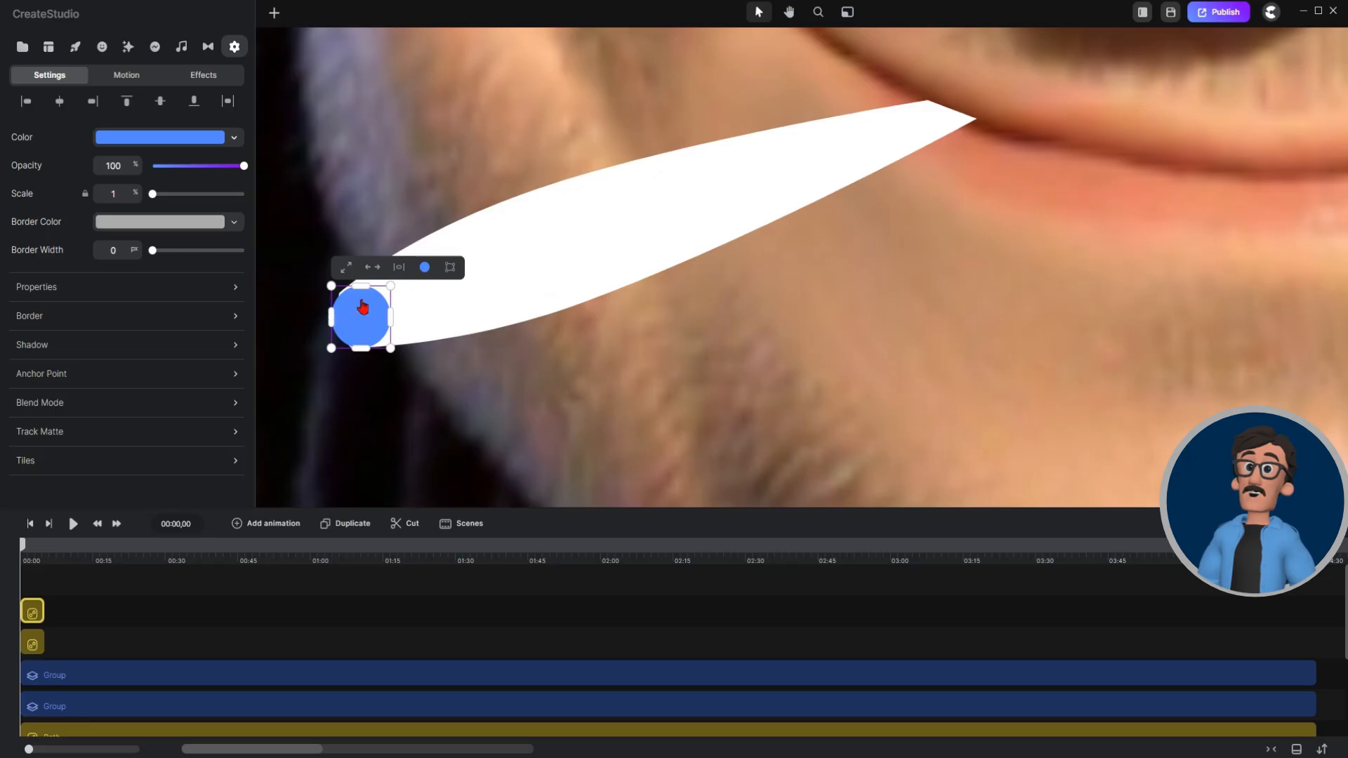
left_click_drag(361, 286, 361, 282)
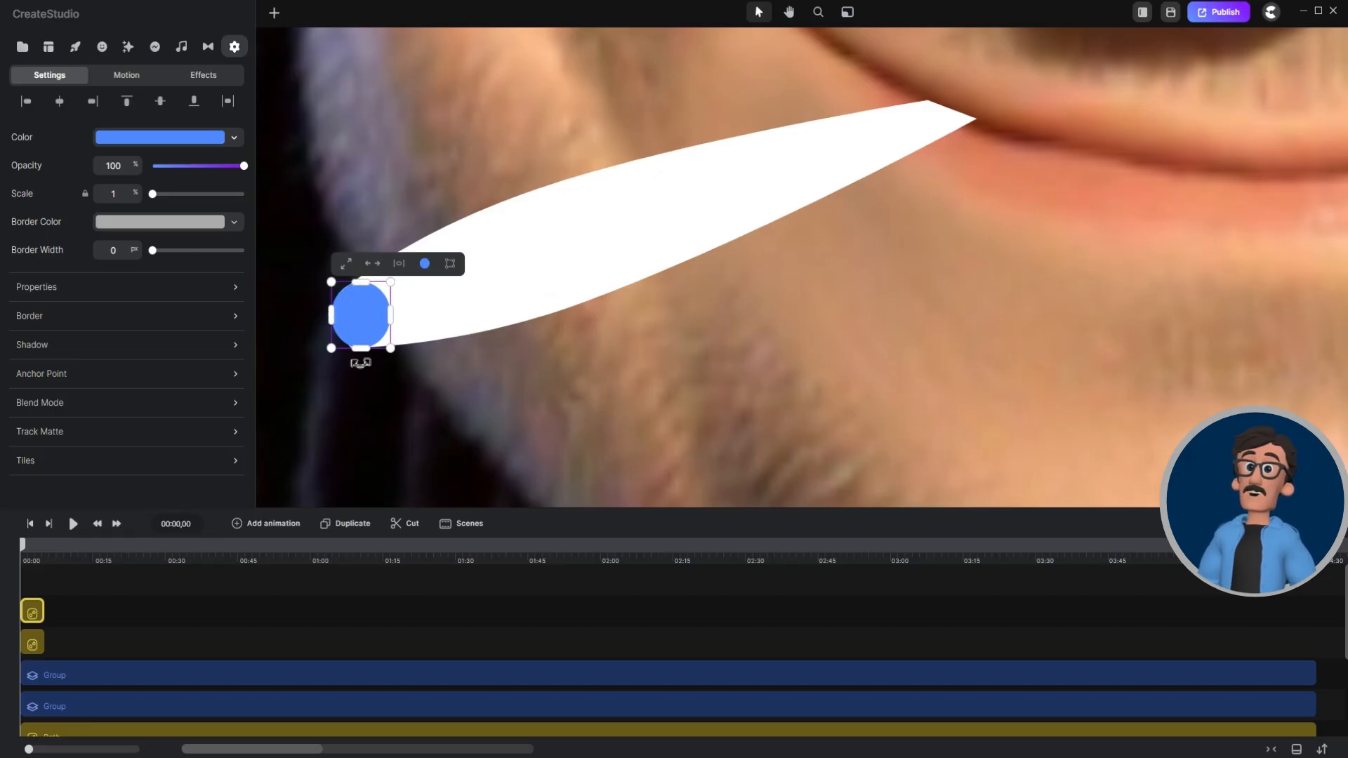
left_click_drag(356, 348, 359, 348)
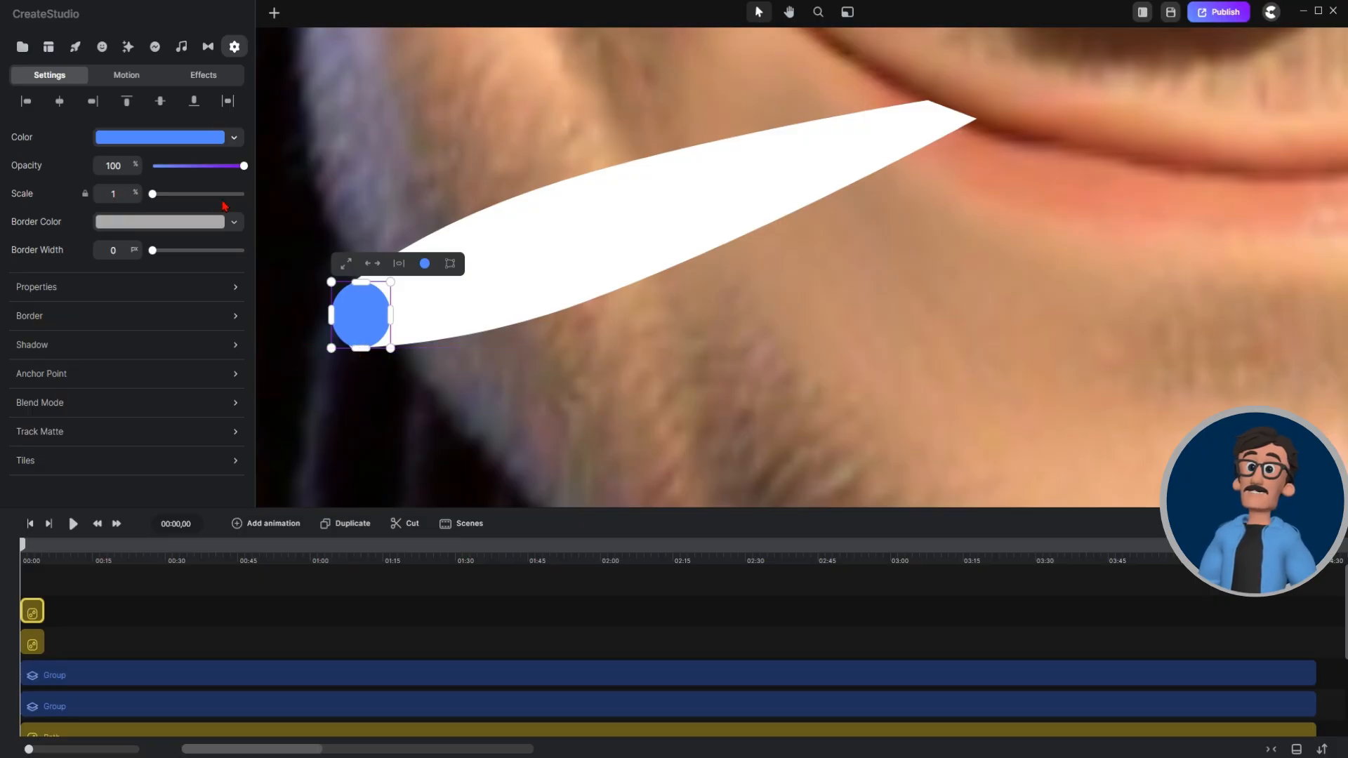
Fill the circle with a radial gradient running from red (ff2b2b) at its centre to orange (ff952b) at its edge.
left_click(188, 139)
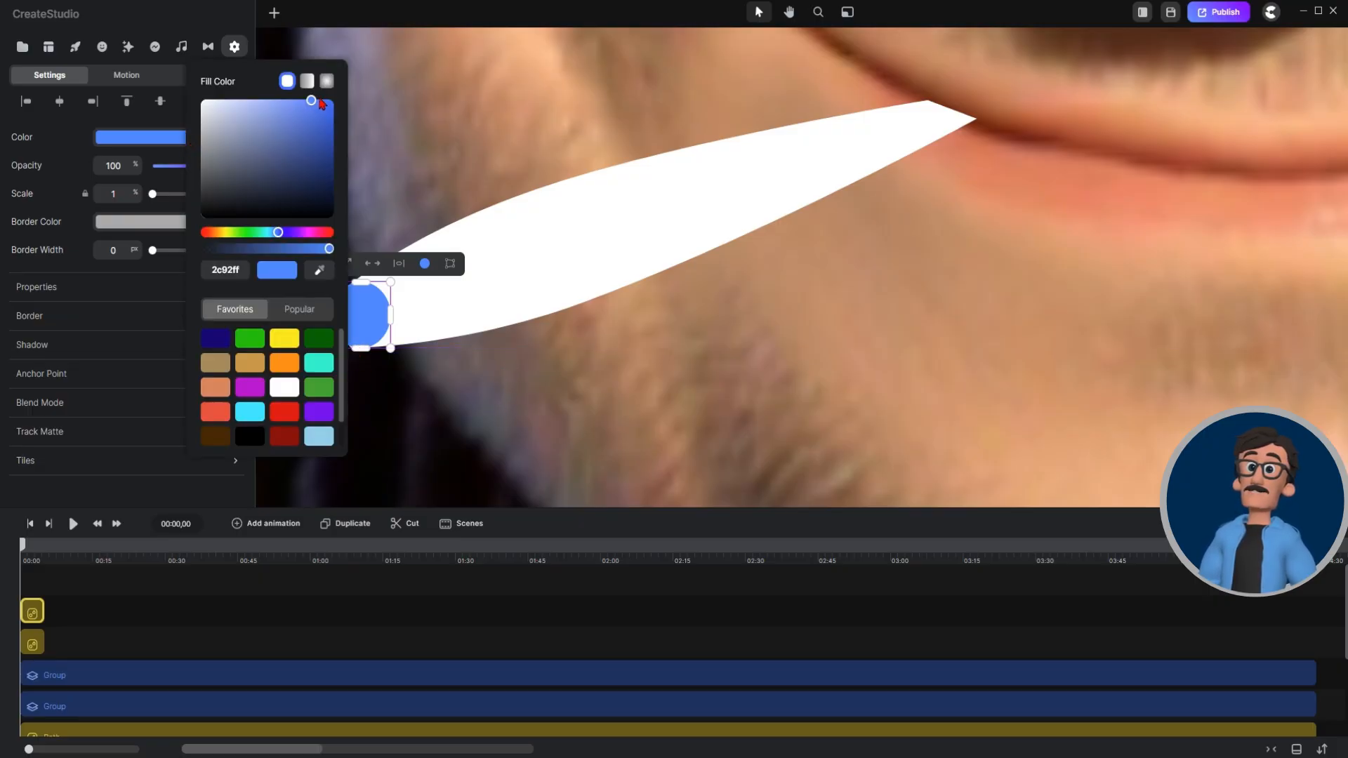
left_click(327, 81)
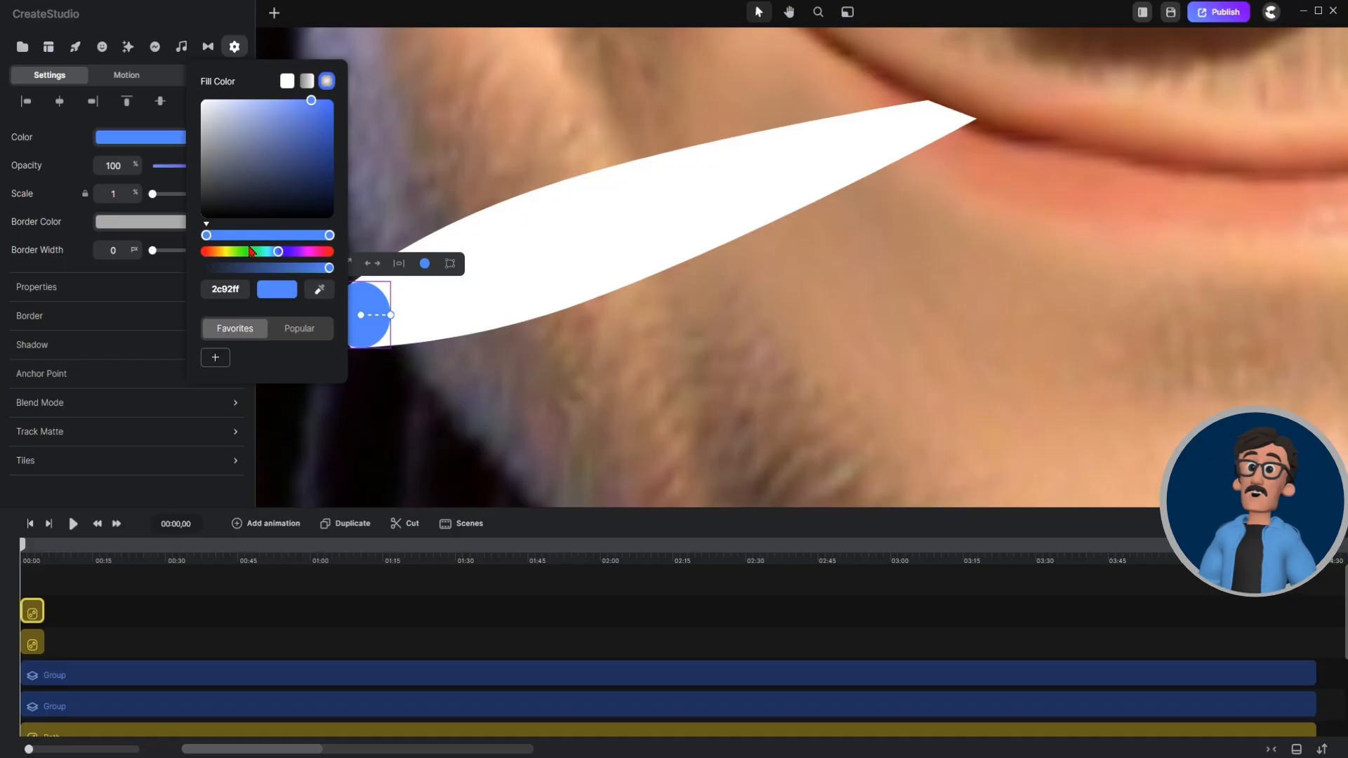
left_click(207, 252)
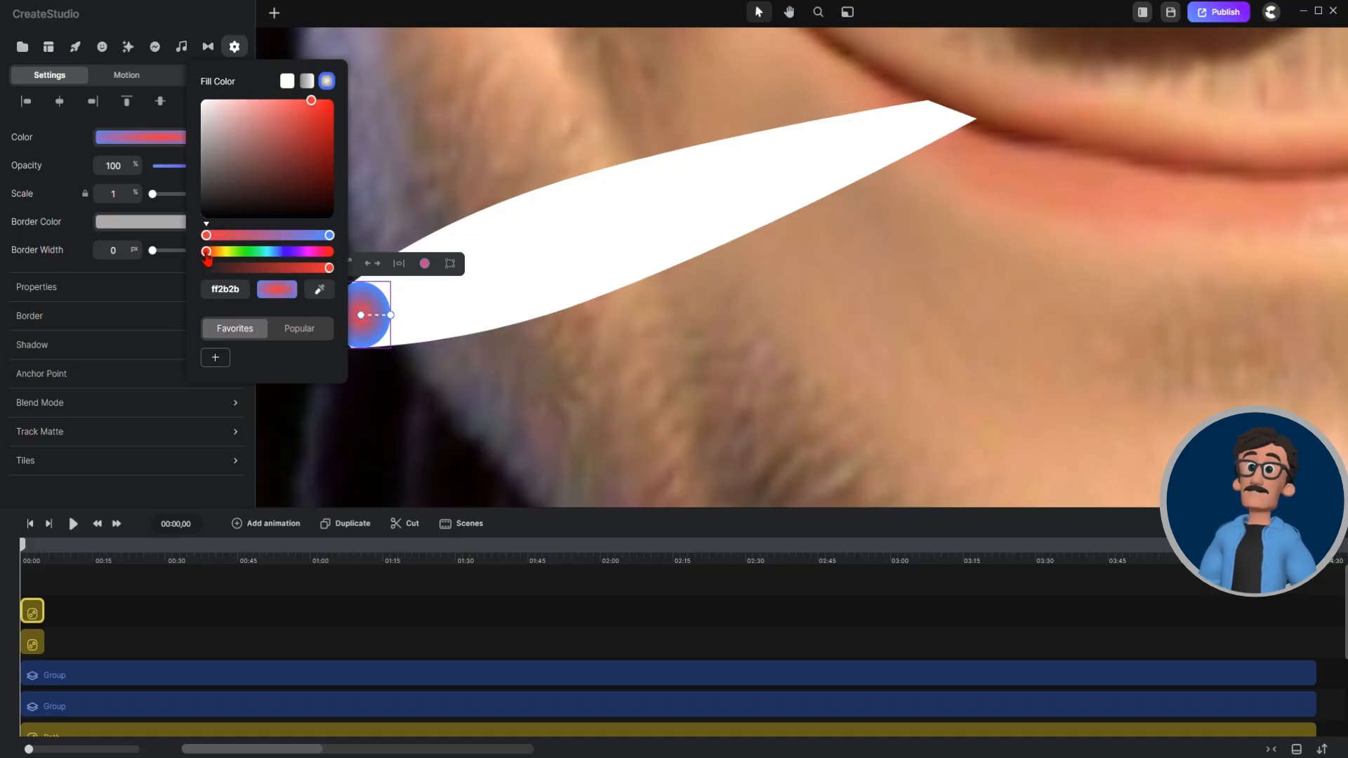
left_click(330, 236)
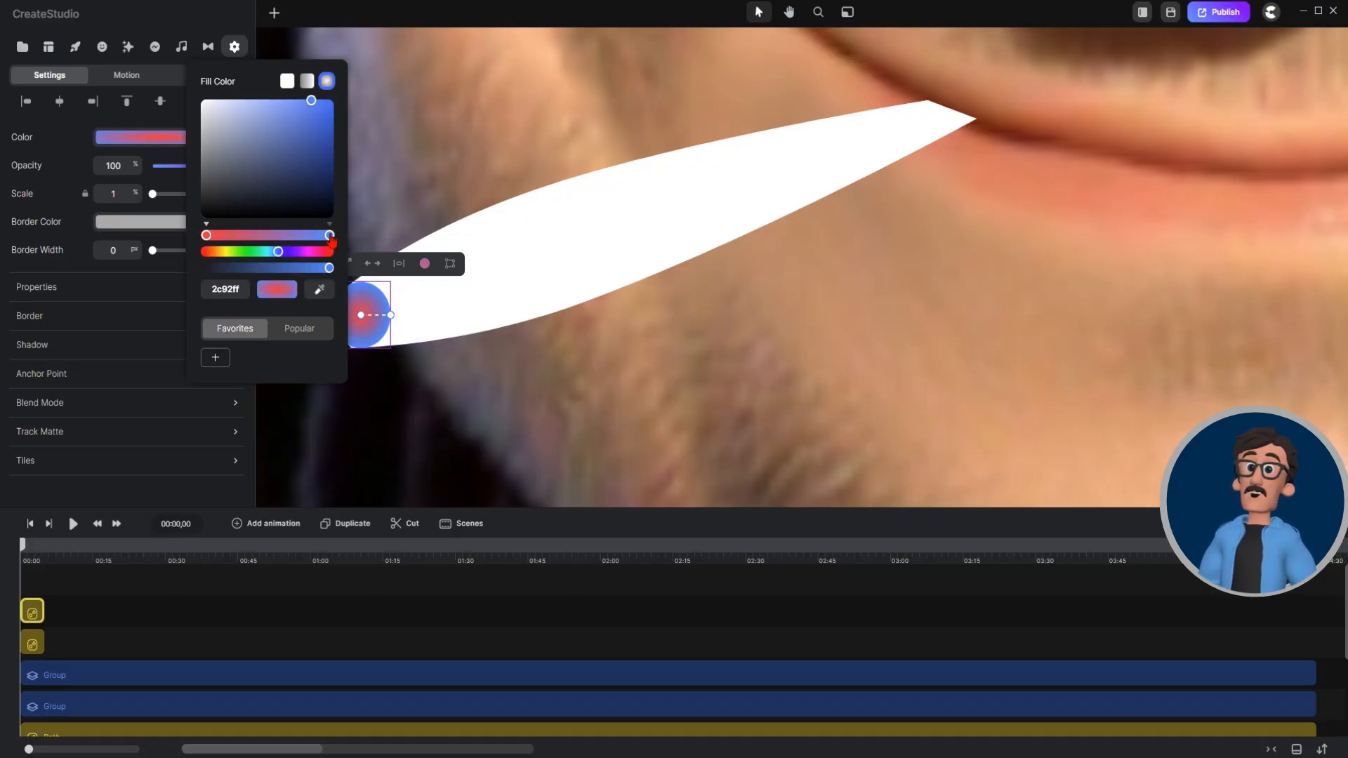
left_click(216, 252)
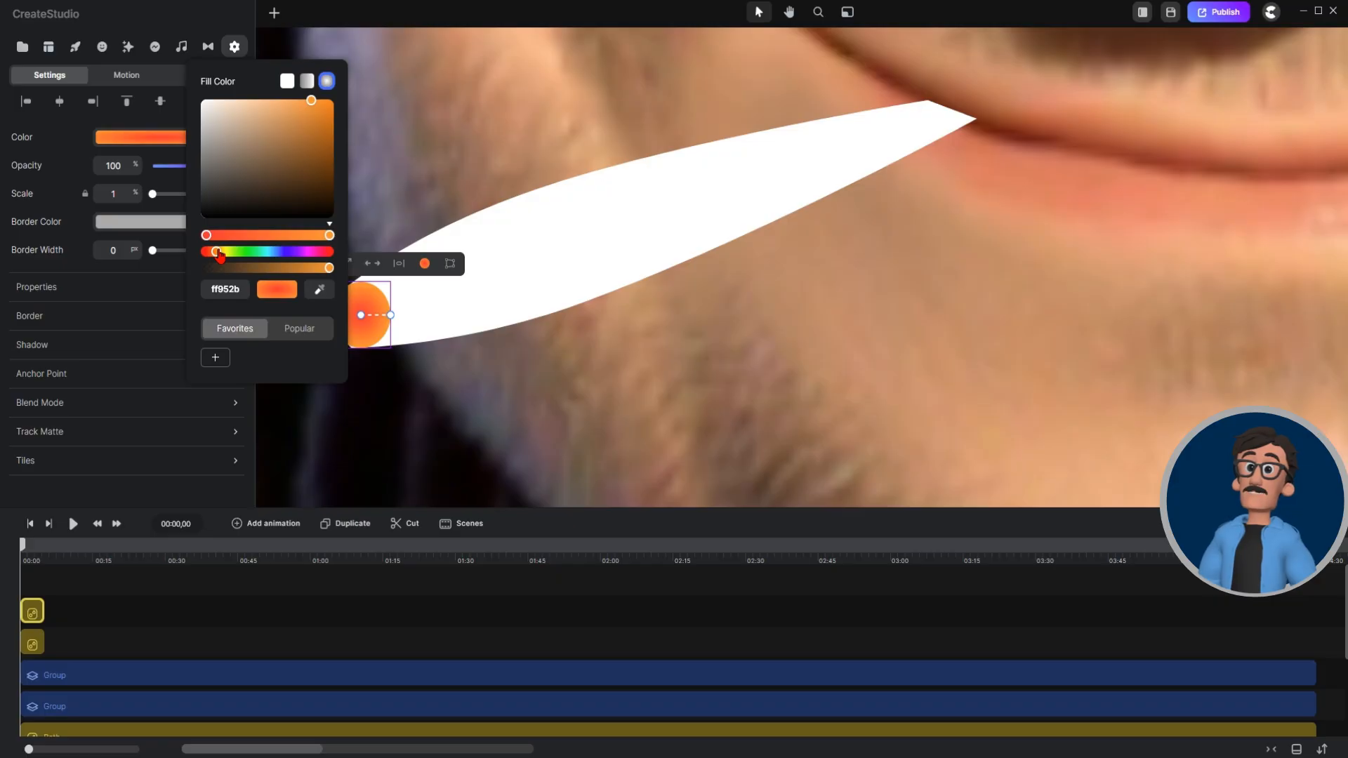
left_click(420, 323)
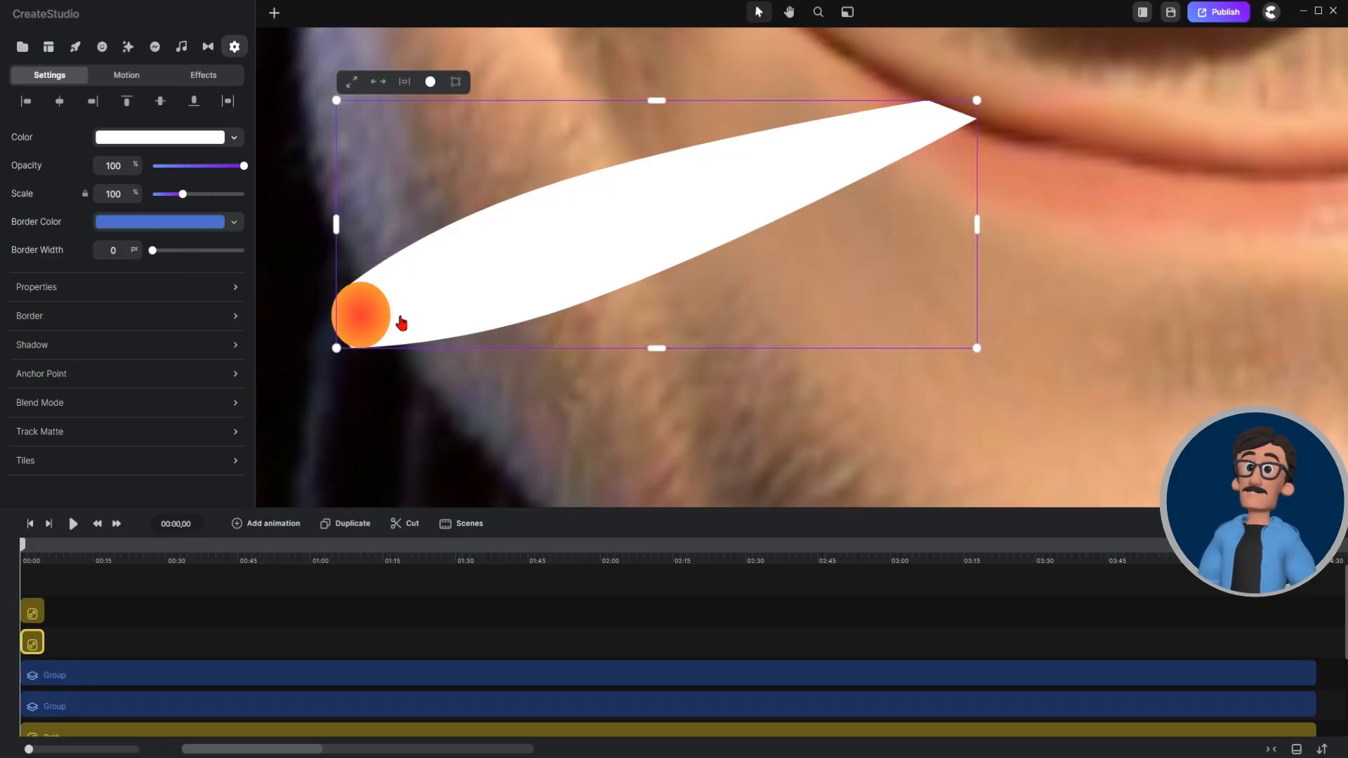
Narrow the gradient circle into an upright oval on the outer end of the white shape.
left_click(358, 319)
left_click_drag(385, 313, 381, 313)
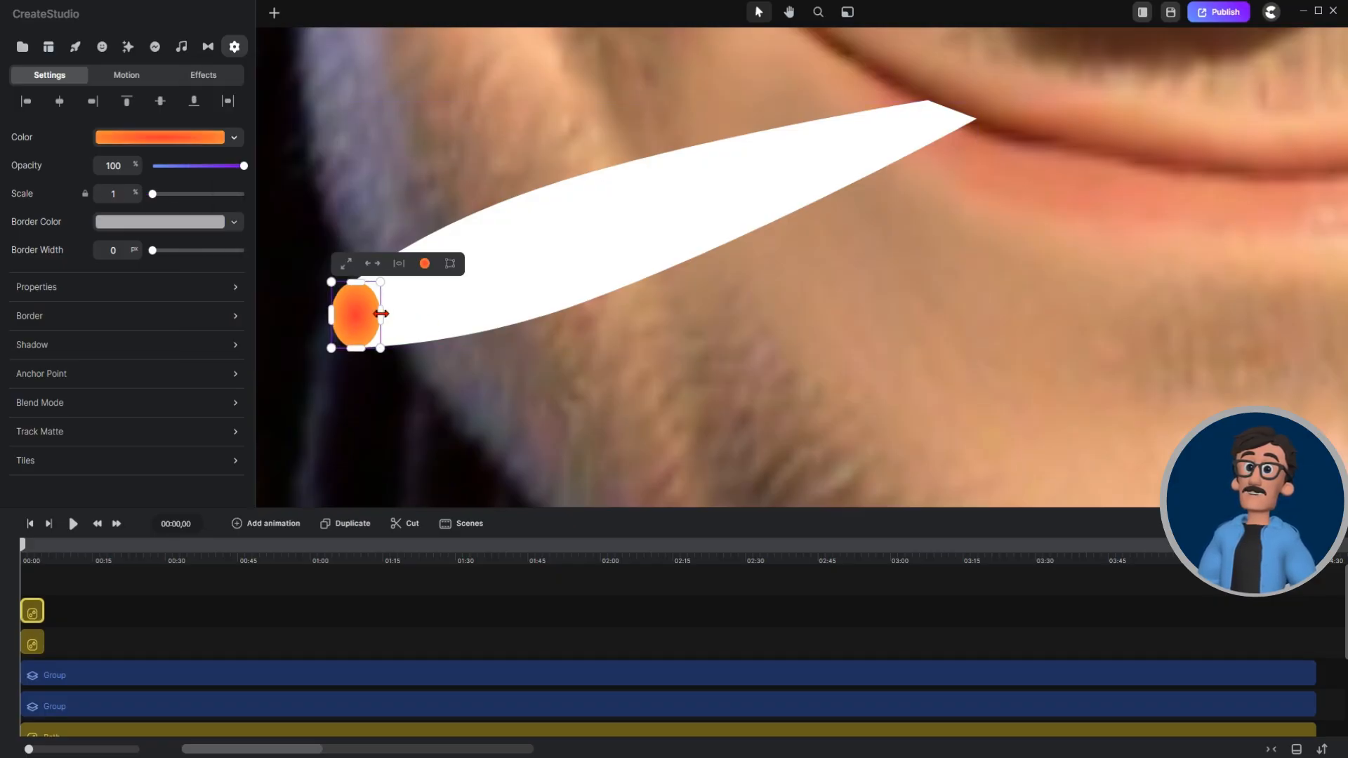
left_click(480, 399)
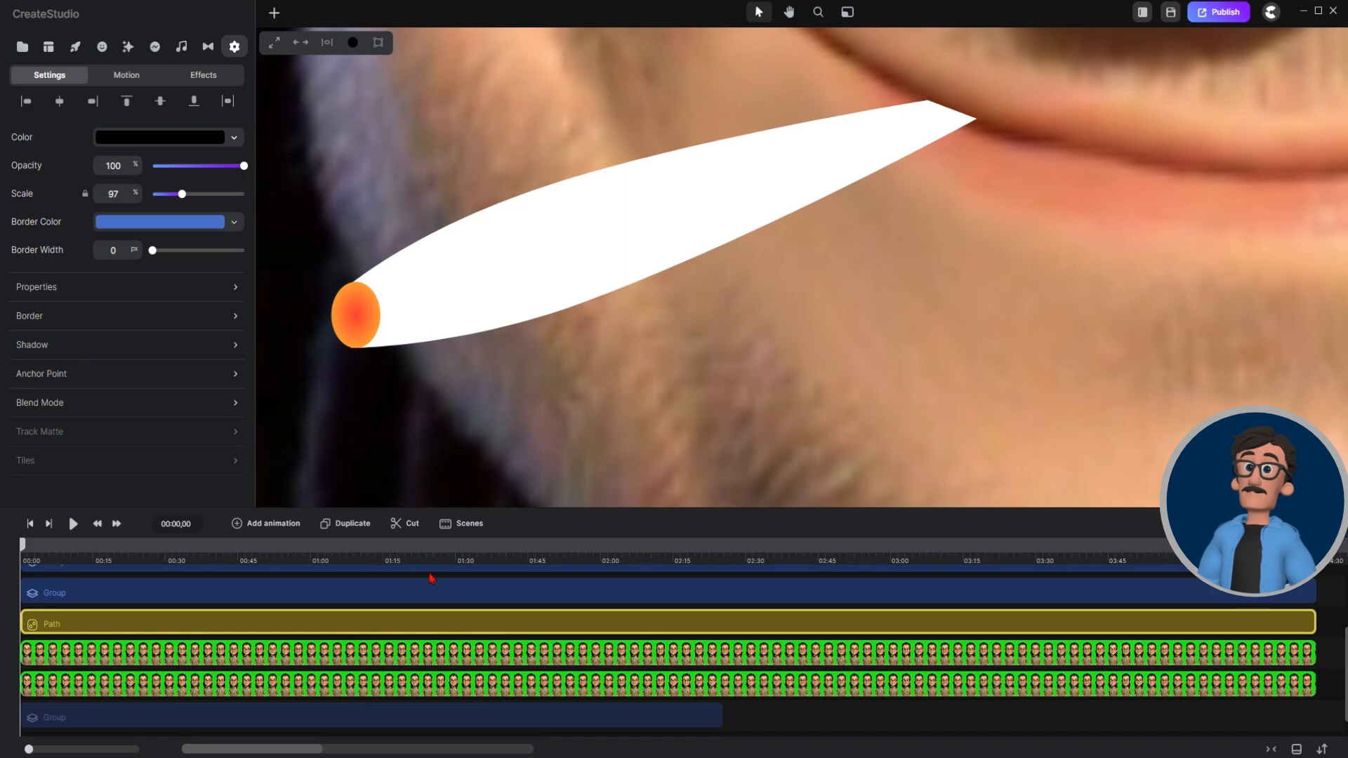
Extend the circle and white path clips to match the other layers' duration and combine them into a group.
scroll(495, 611, "up", 3)
left_click_drag(95, 667, 1307, 617)
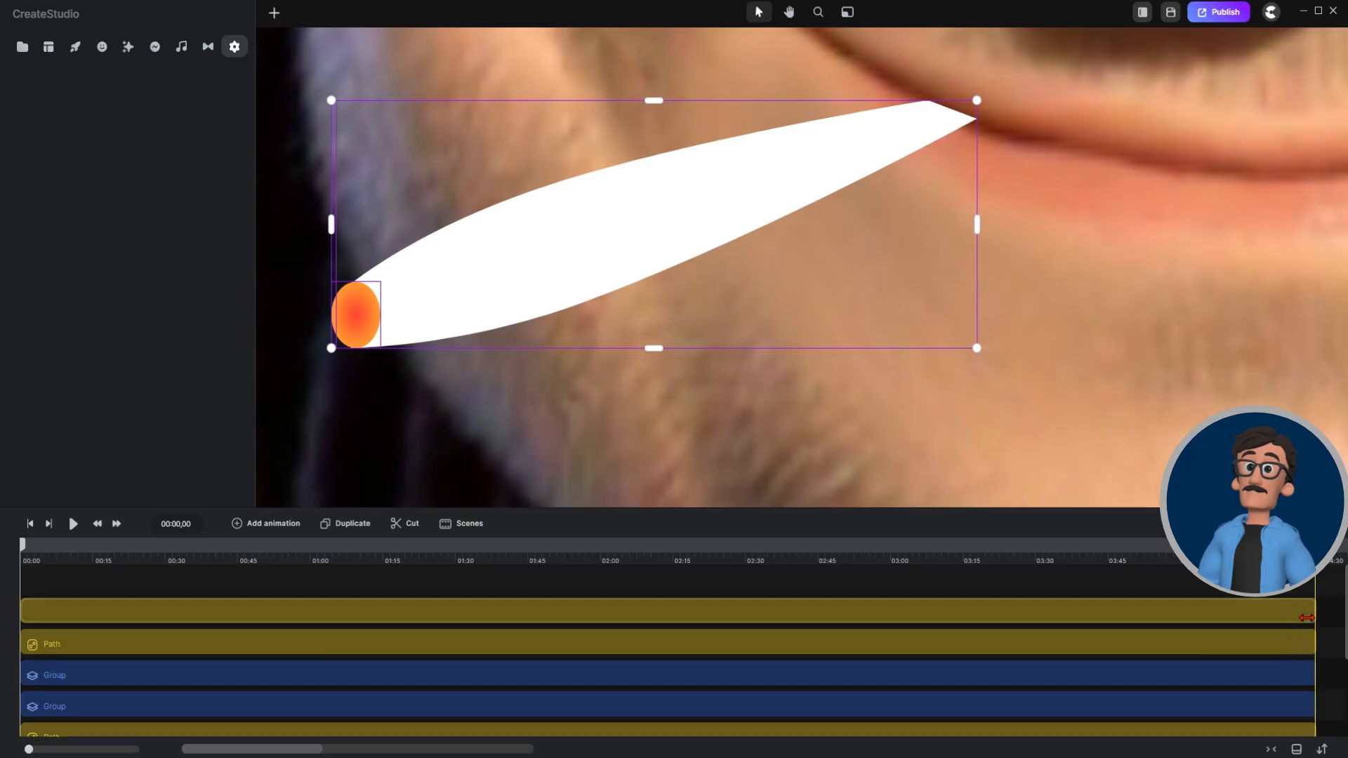
left_click_drag(524, 587, 569, 649)
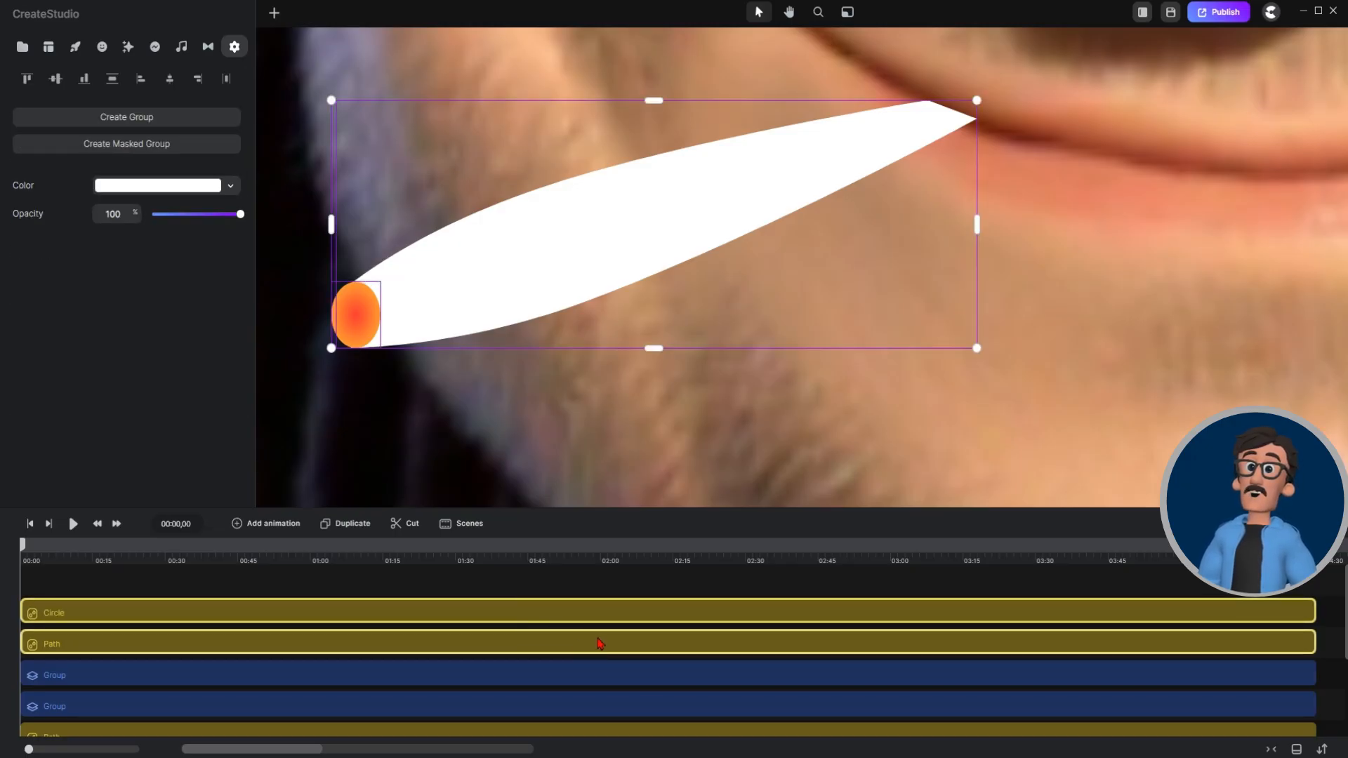
key("ctrl+g")
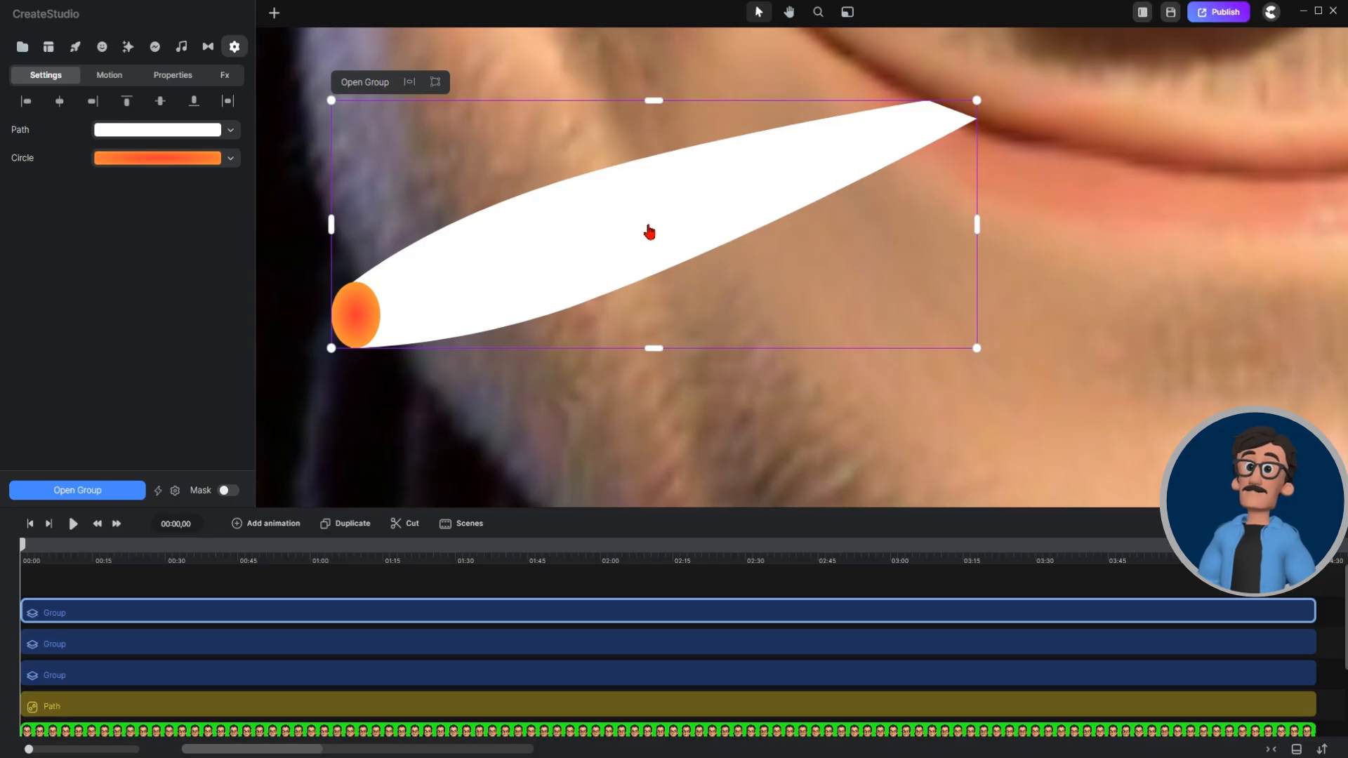
Open the cigarette group and give its white path a linear gradient fill running from the upper edge to the lower edge.
double_click(596, 612)
left_click(787, 283)
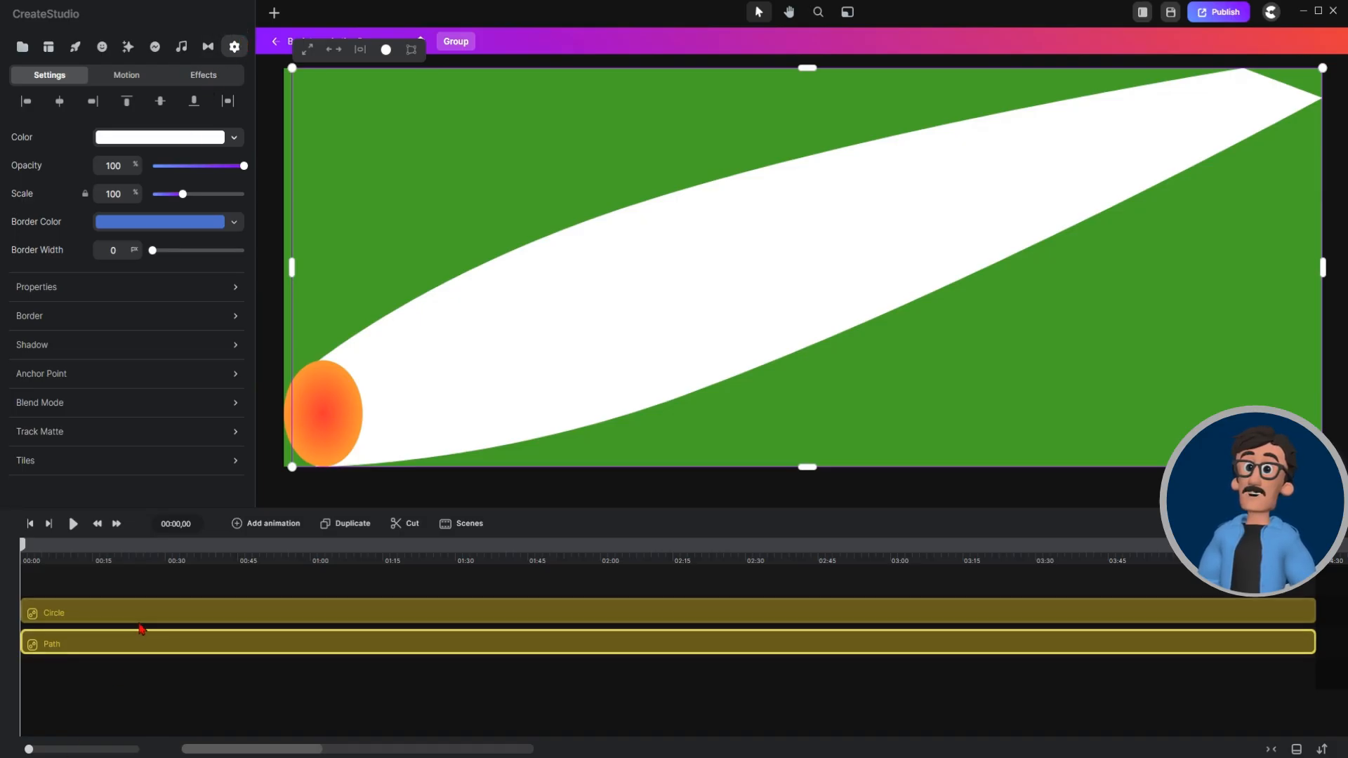
left_click(160, 136)
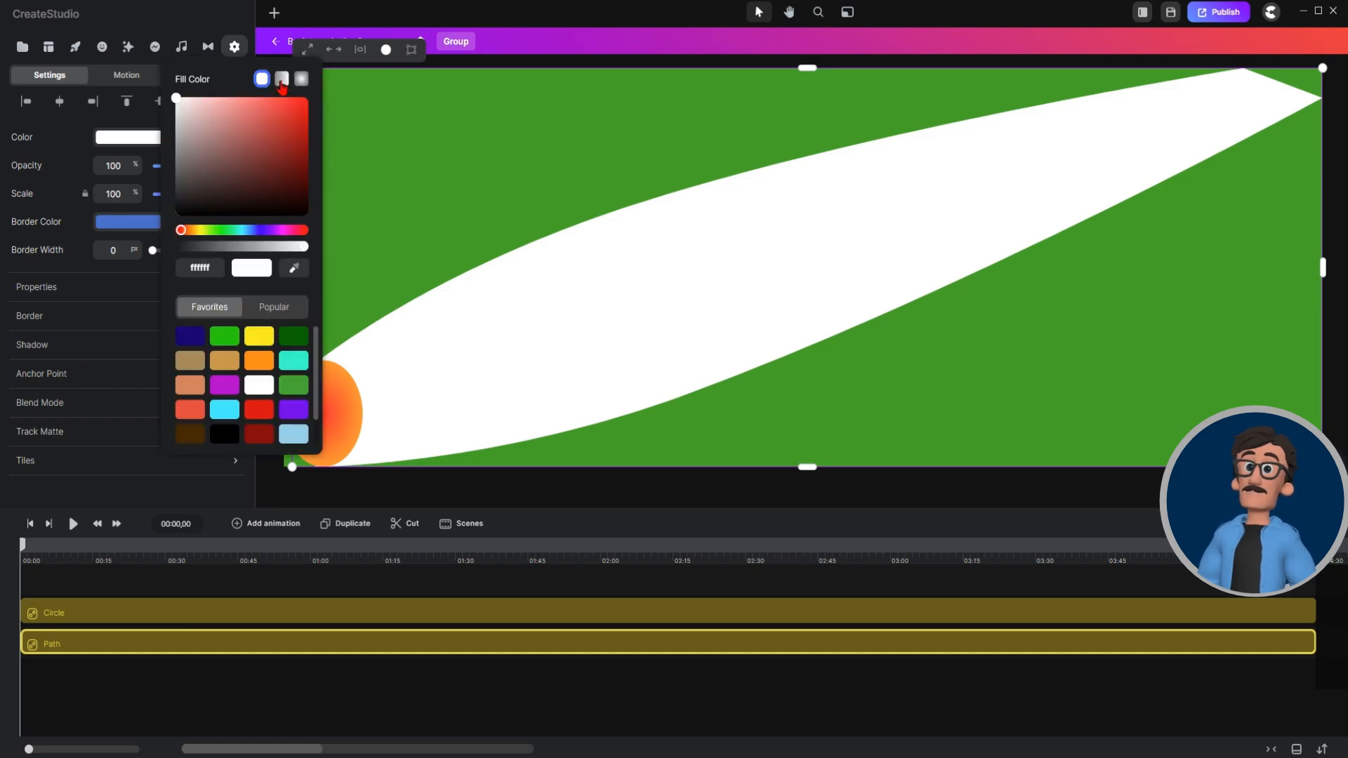
left_click(280, 80)
scroll(484, 210, "down", 3)
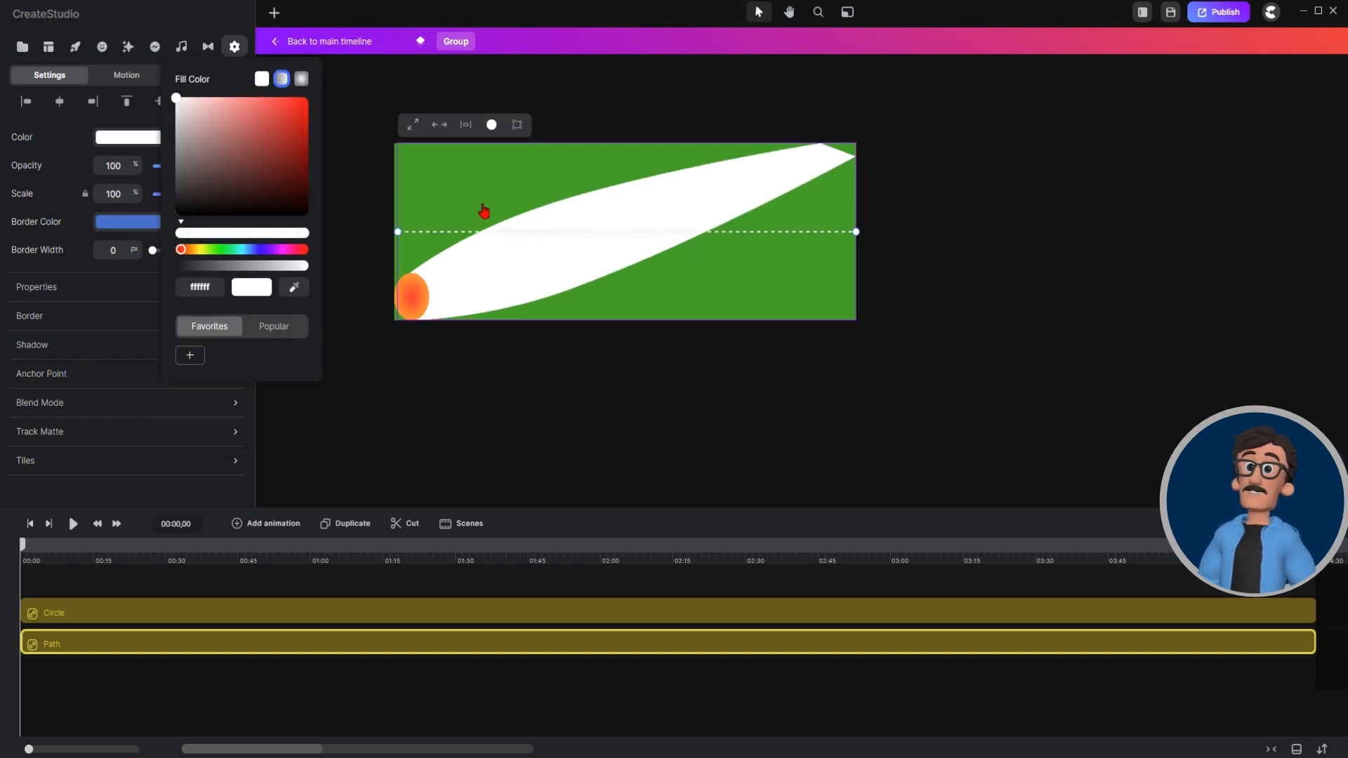
left_click_drag(398, 232, 554, 205)
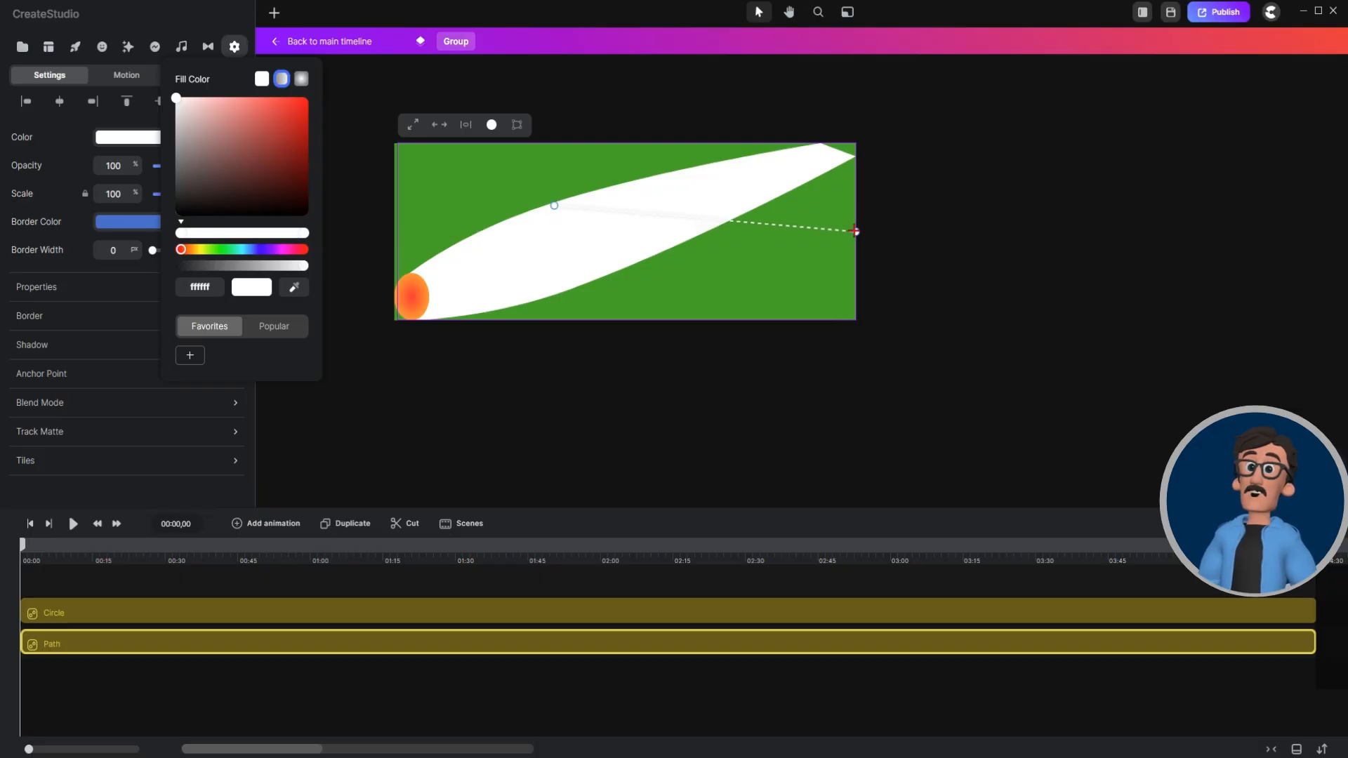
left_click_drag(855, 231, 588, 273)
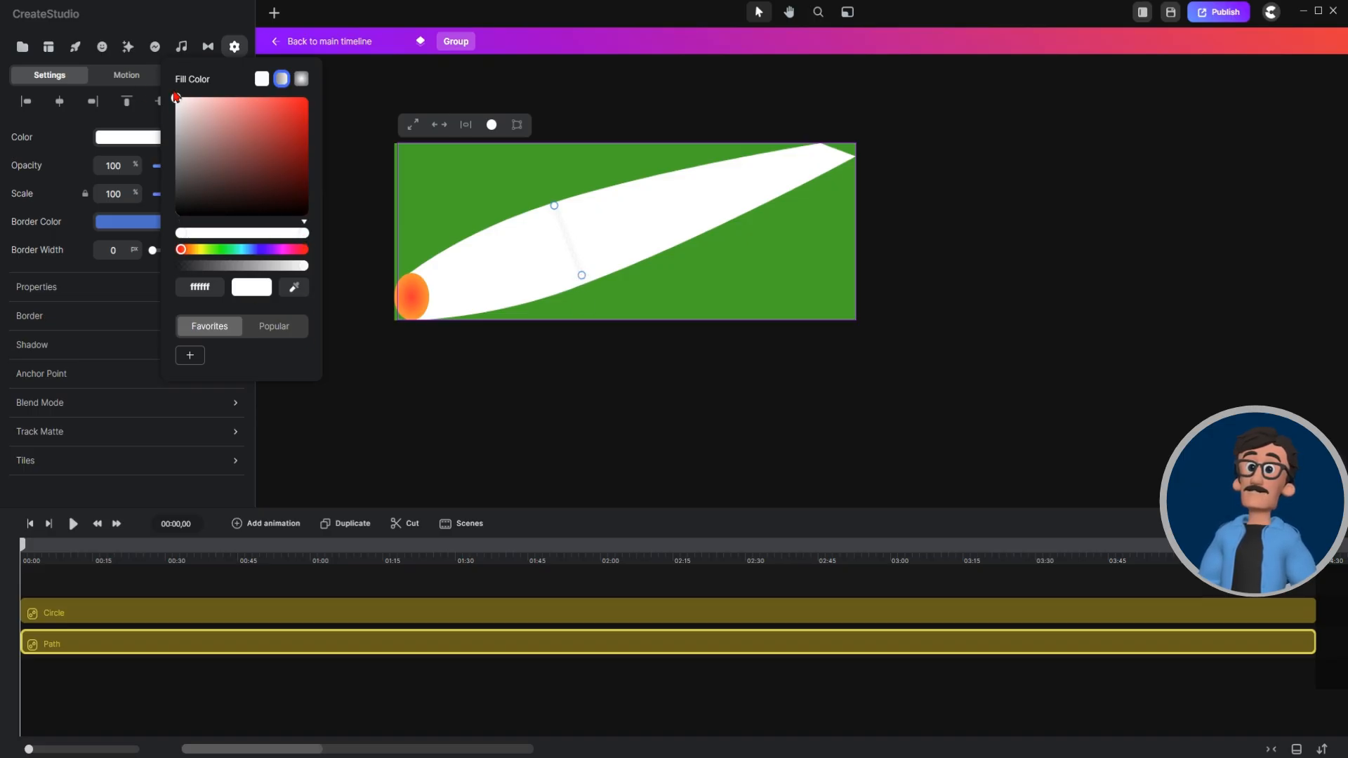
Set the gradient's lower end colour to grey a8a1a1, nudge its end point inward, and return to the main timeline.
mouse_move(176, 102)
left_mouse_down()
mouse_move(163, 141)
mouse_move(174, 143)
left_mouse_up()
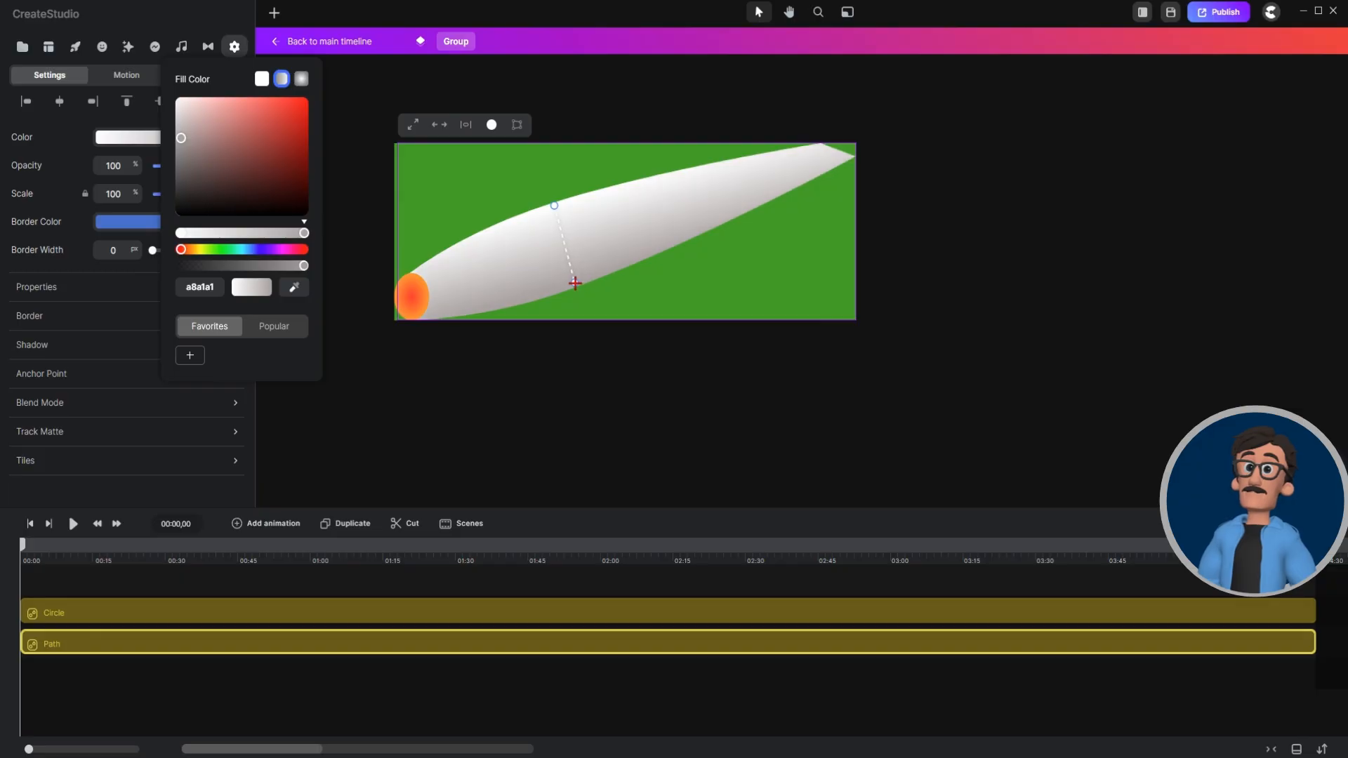
left_click_drag(582, 277, 571, 275)
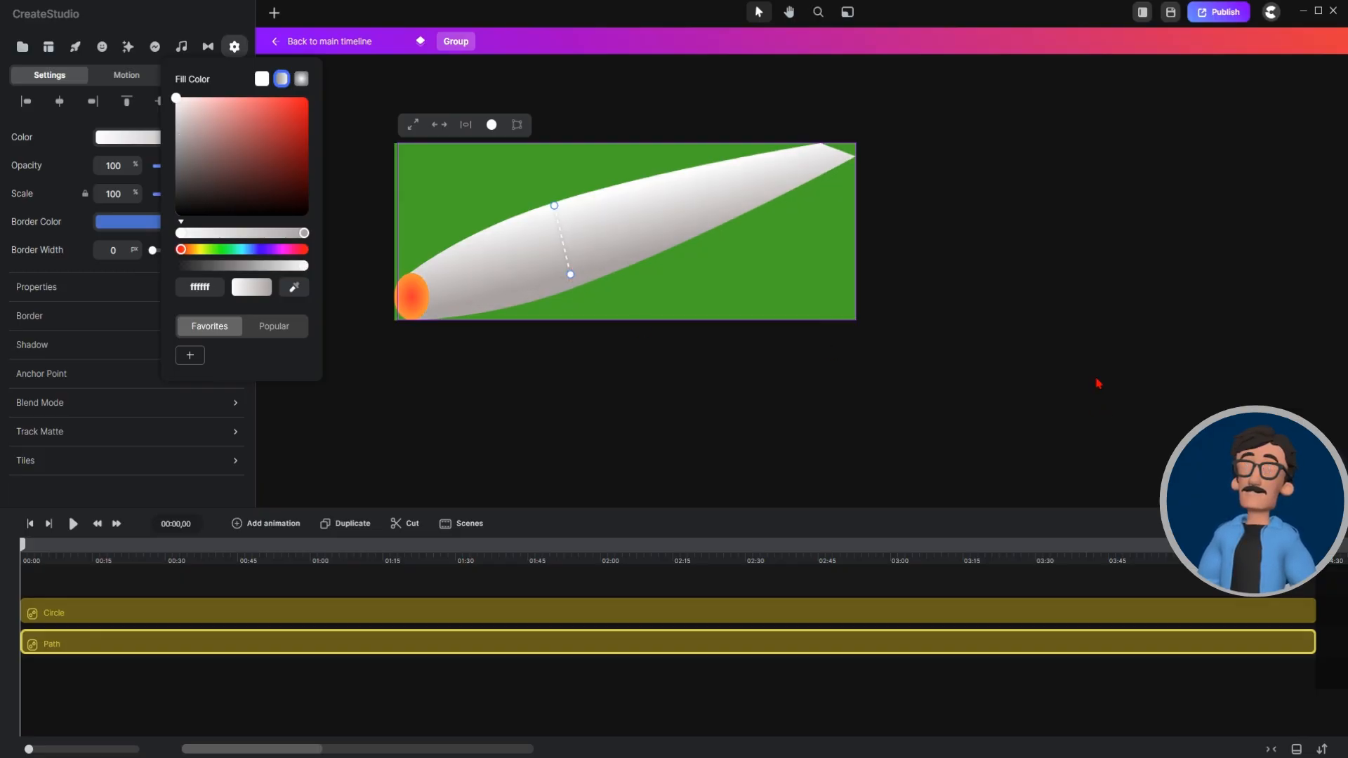
left_click(1071, 345)
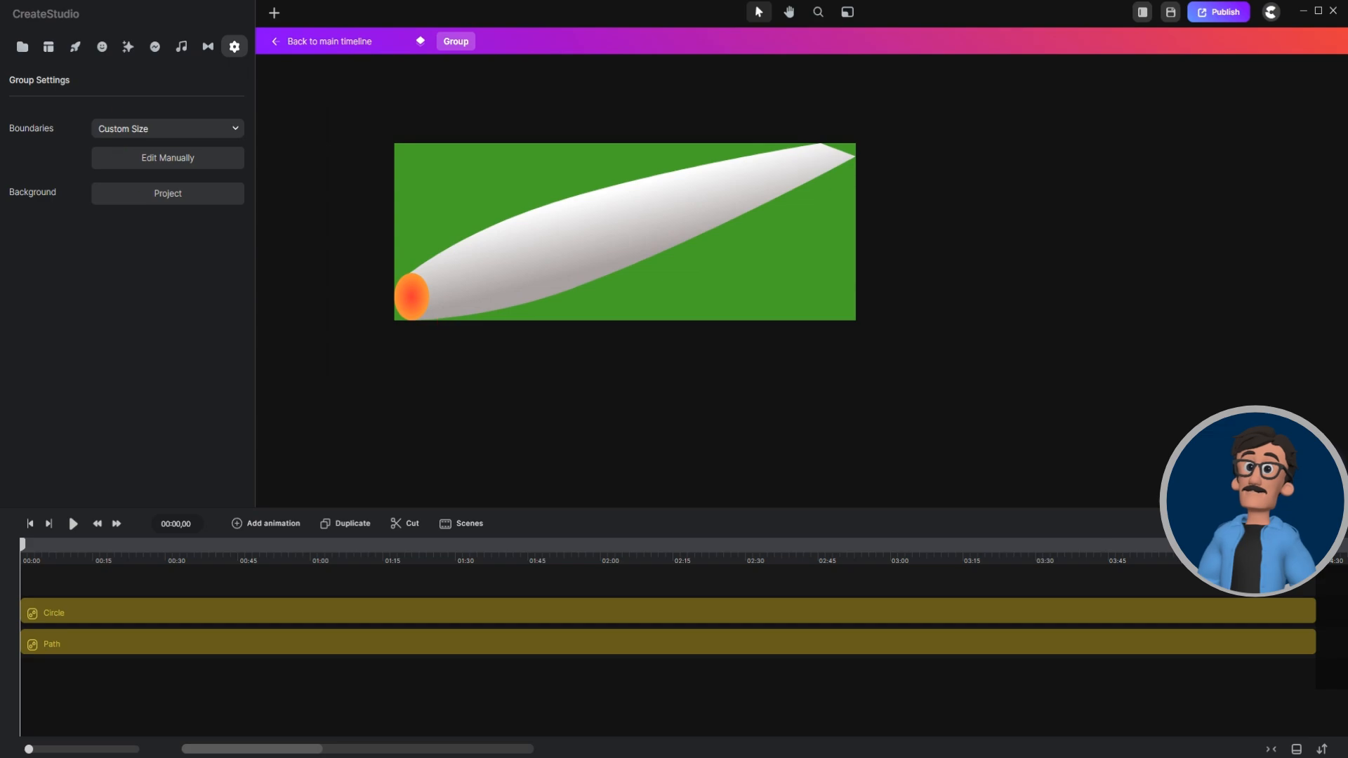
left_click(335, 44)
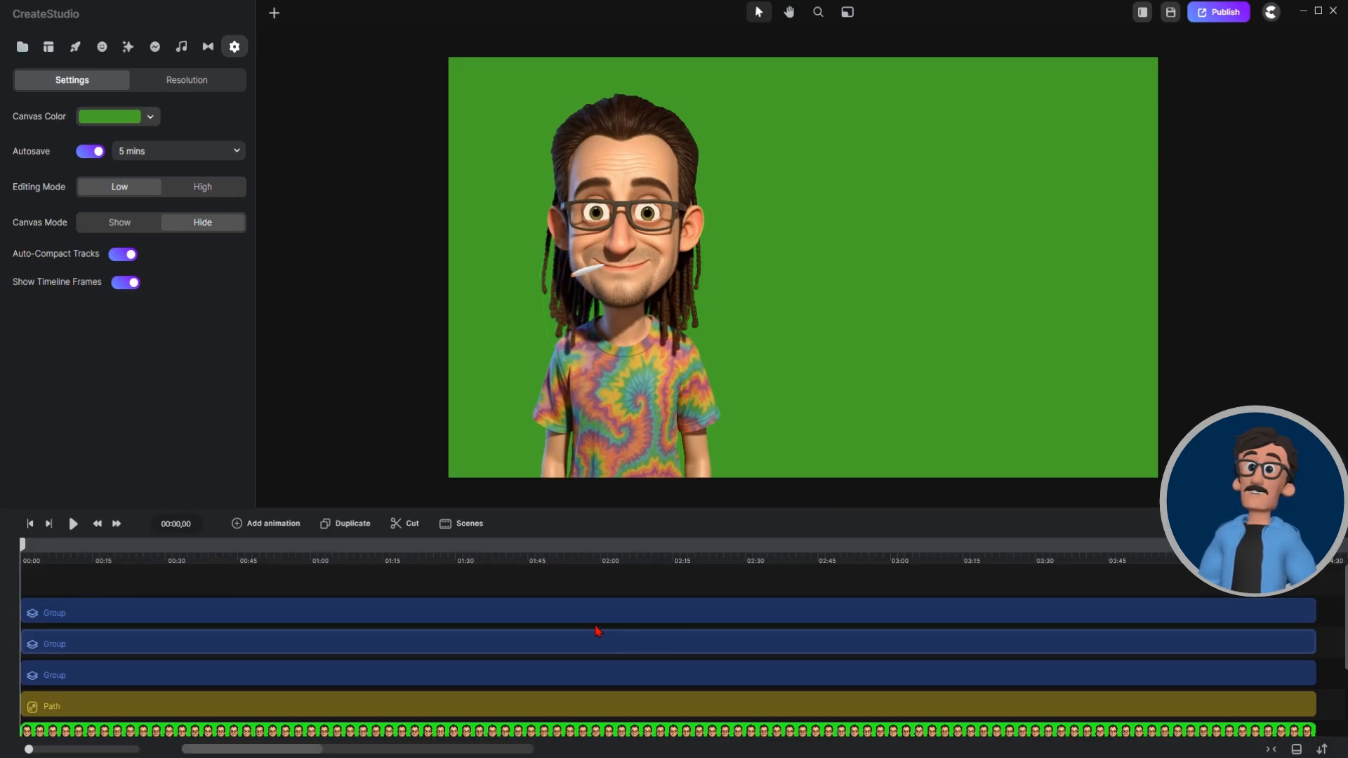
left_click(568, 621)
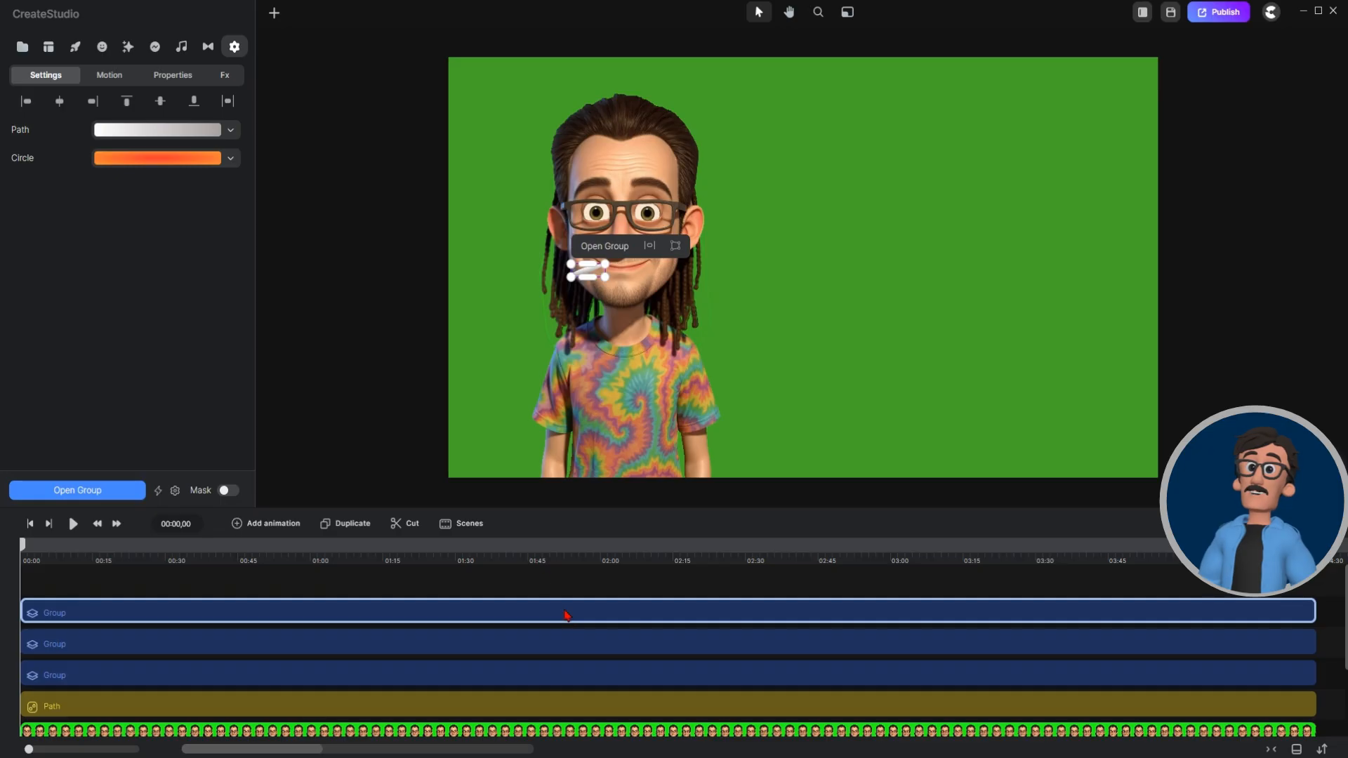
left_click(436, 324)
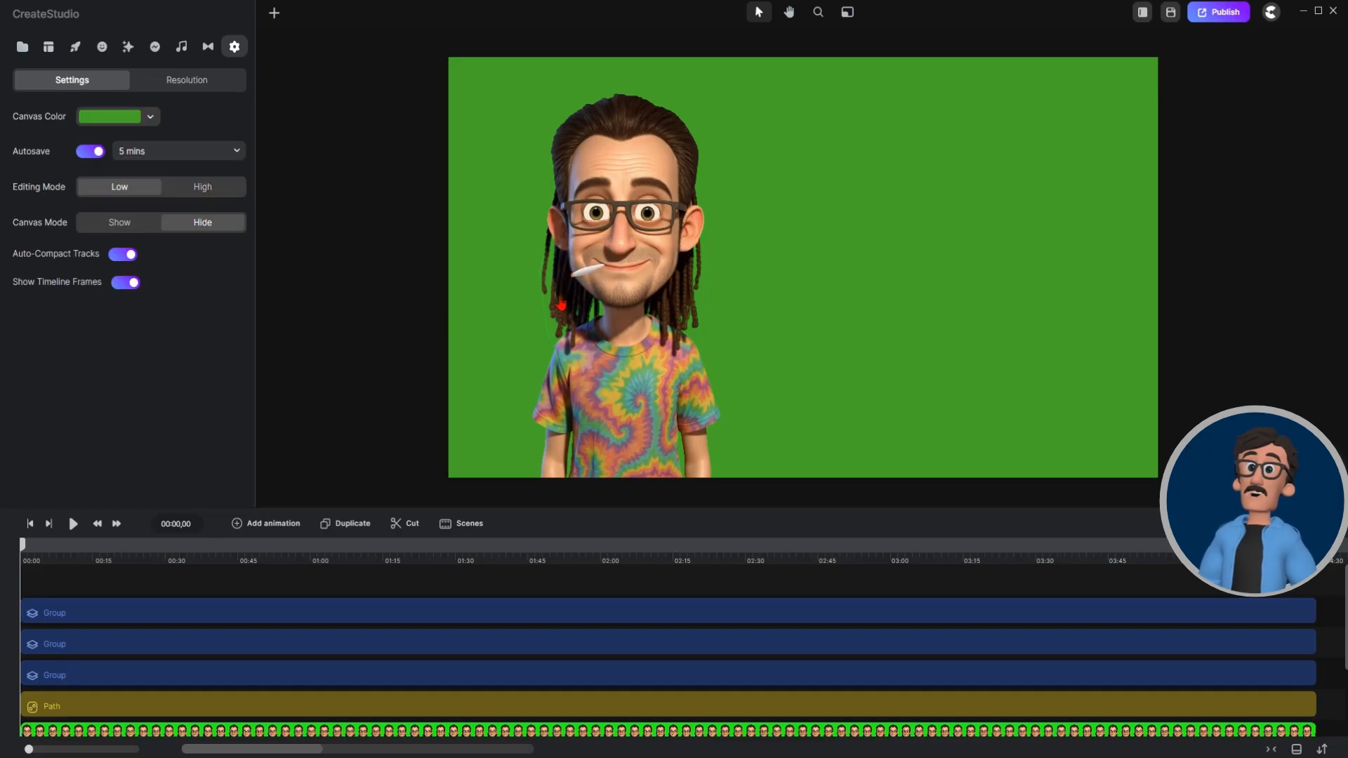
Search the elements library for smoke and add the Smoke 27 clip to the scene.
left_click(75, 47)
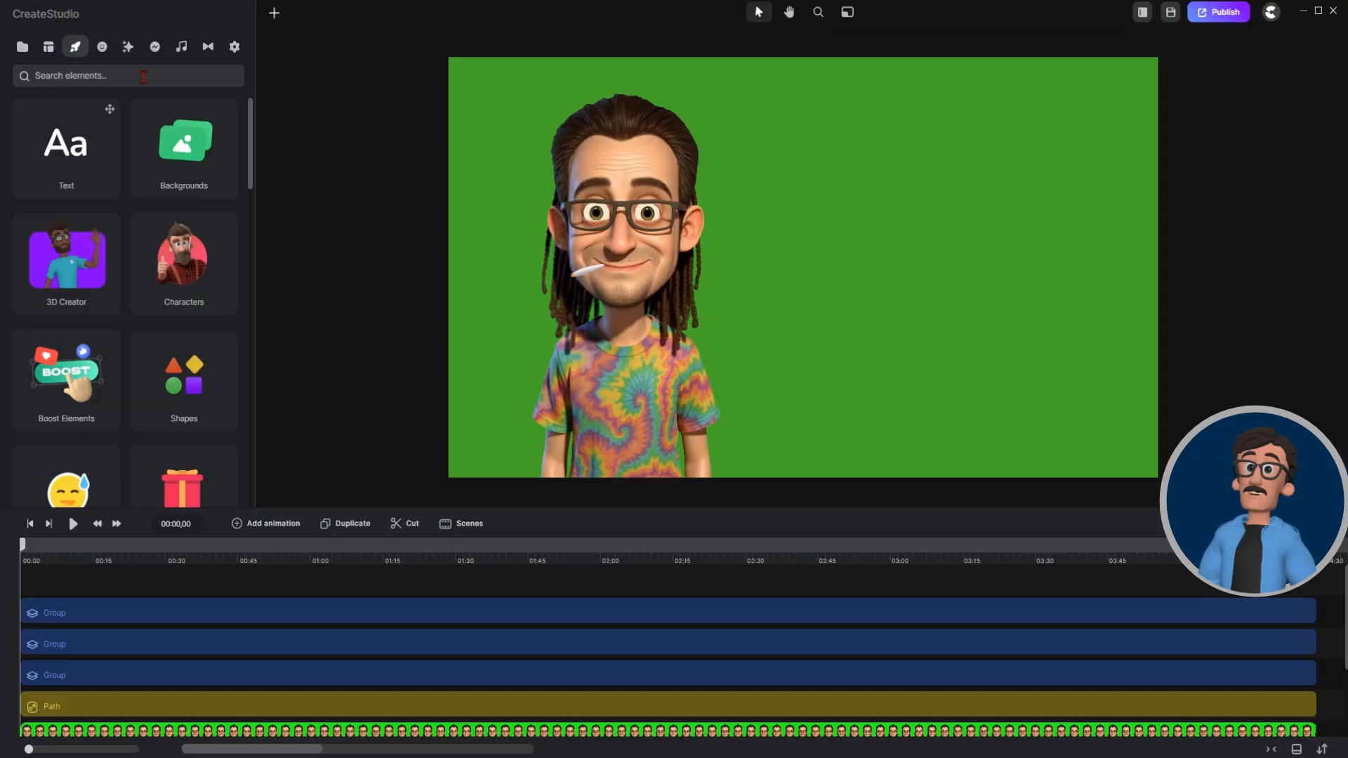
type("s")
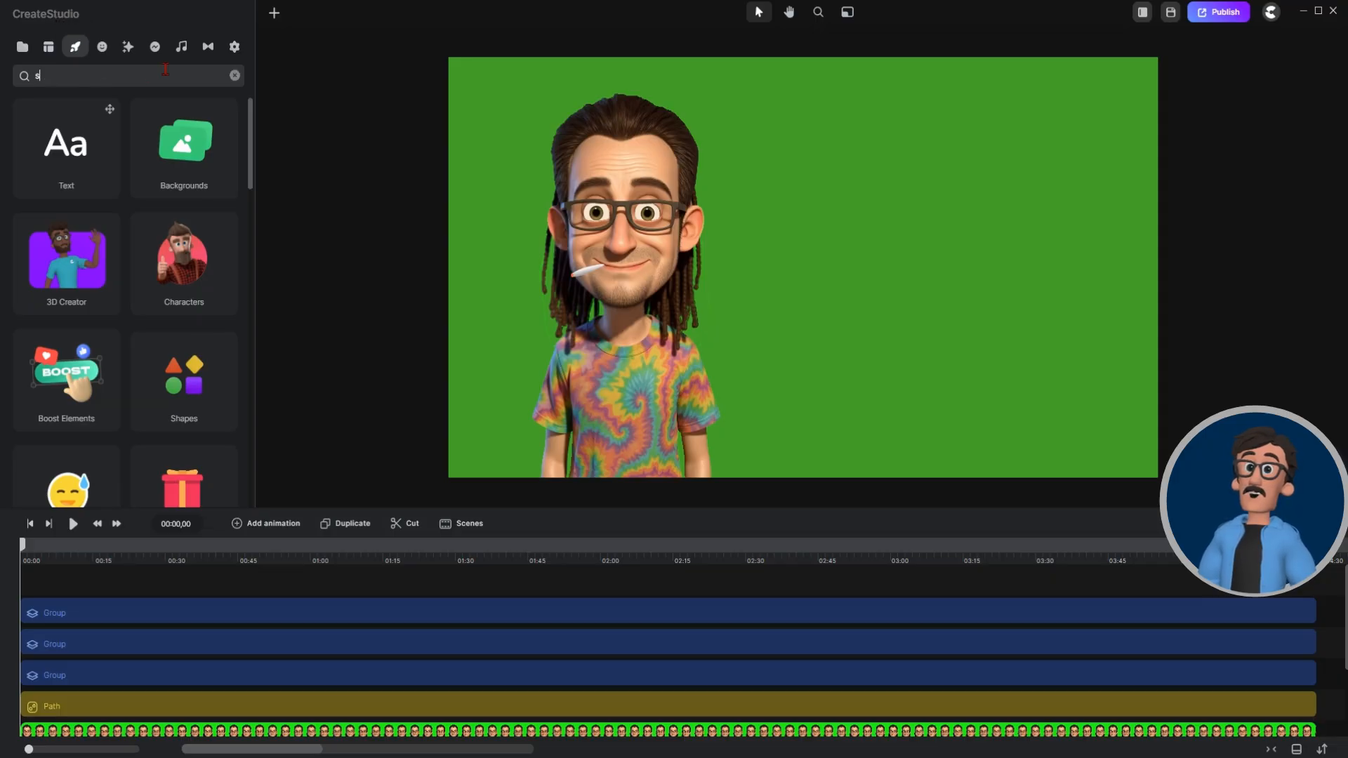
type("moke")
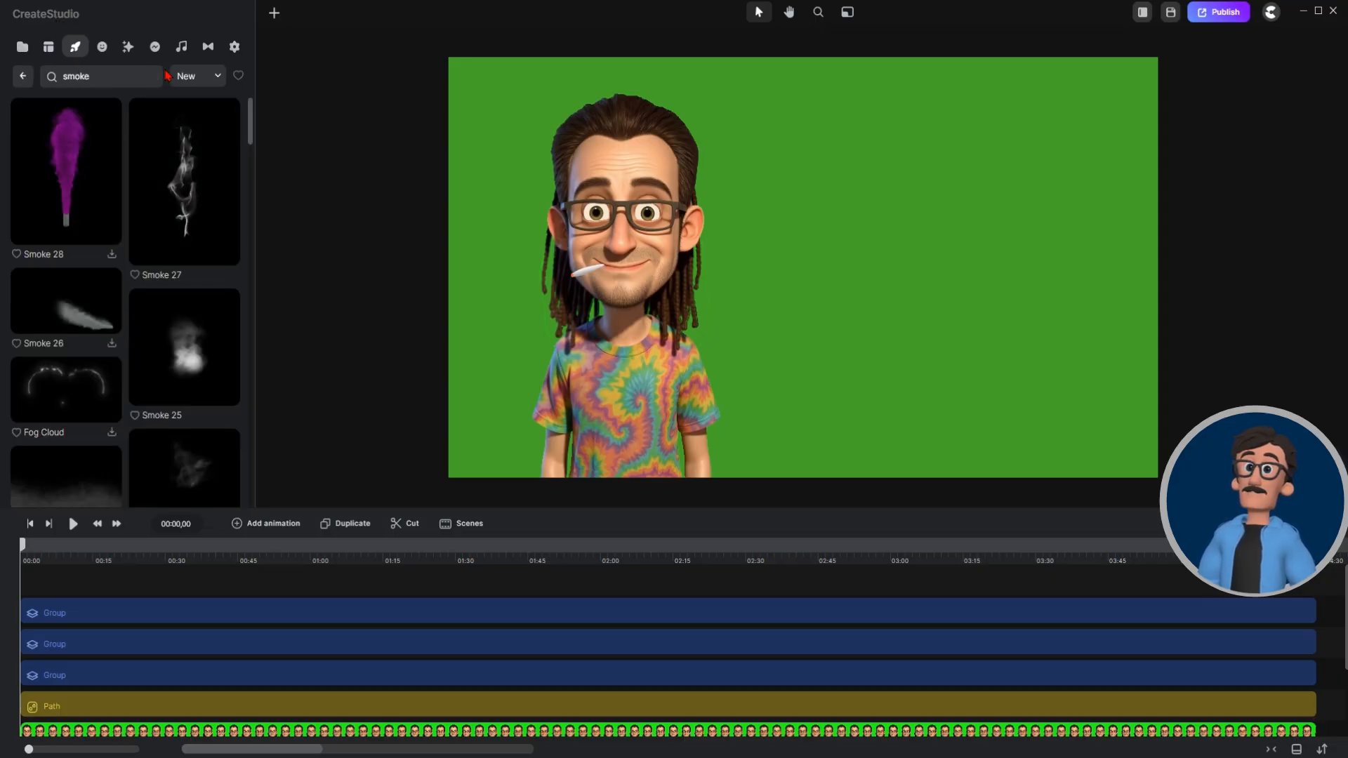
scroll(240, 194, "down", 1)
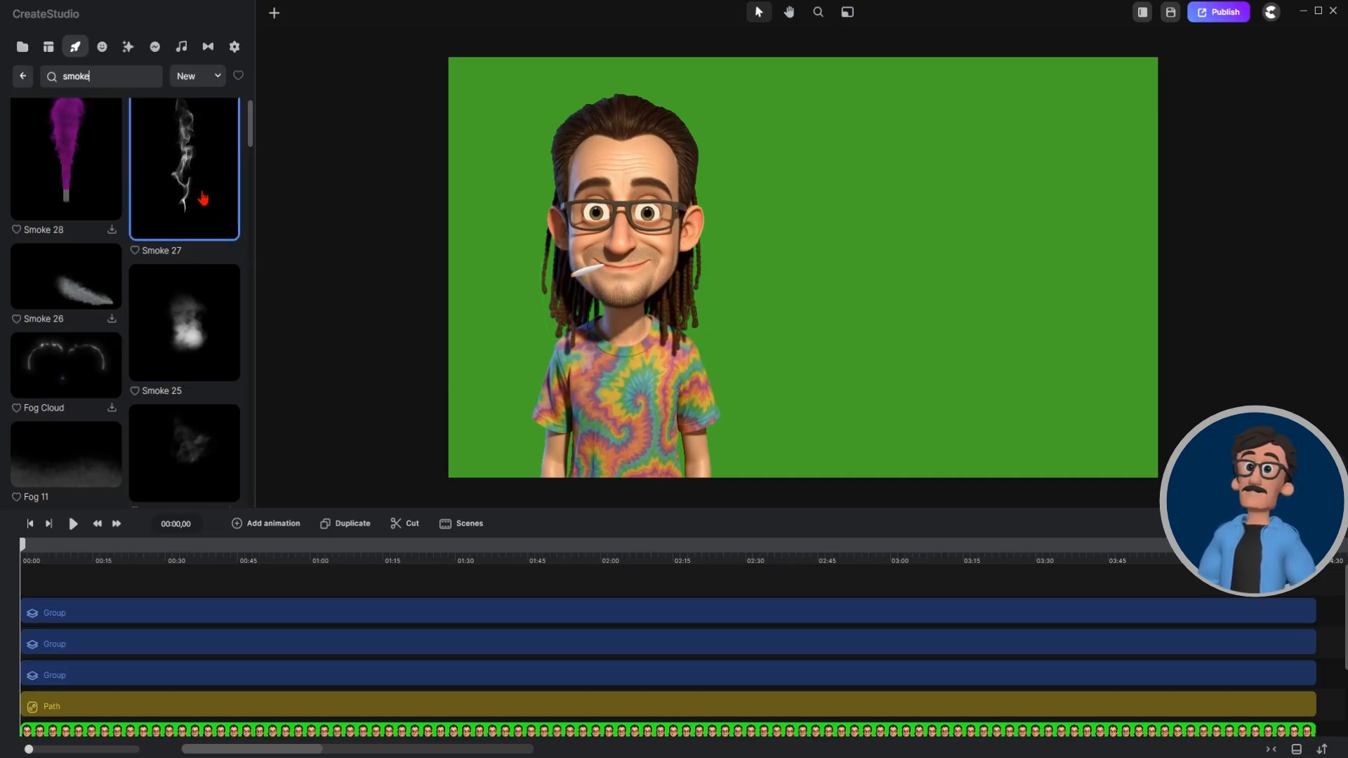
left_click_drag(211, 196, 1017, 461)
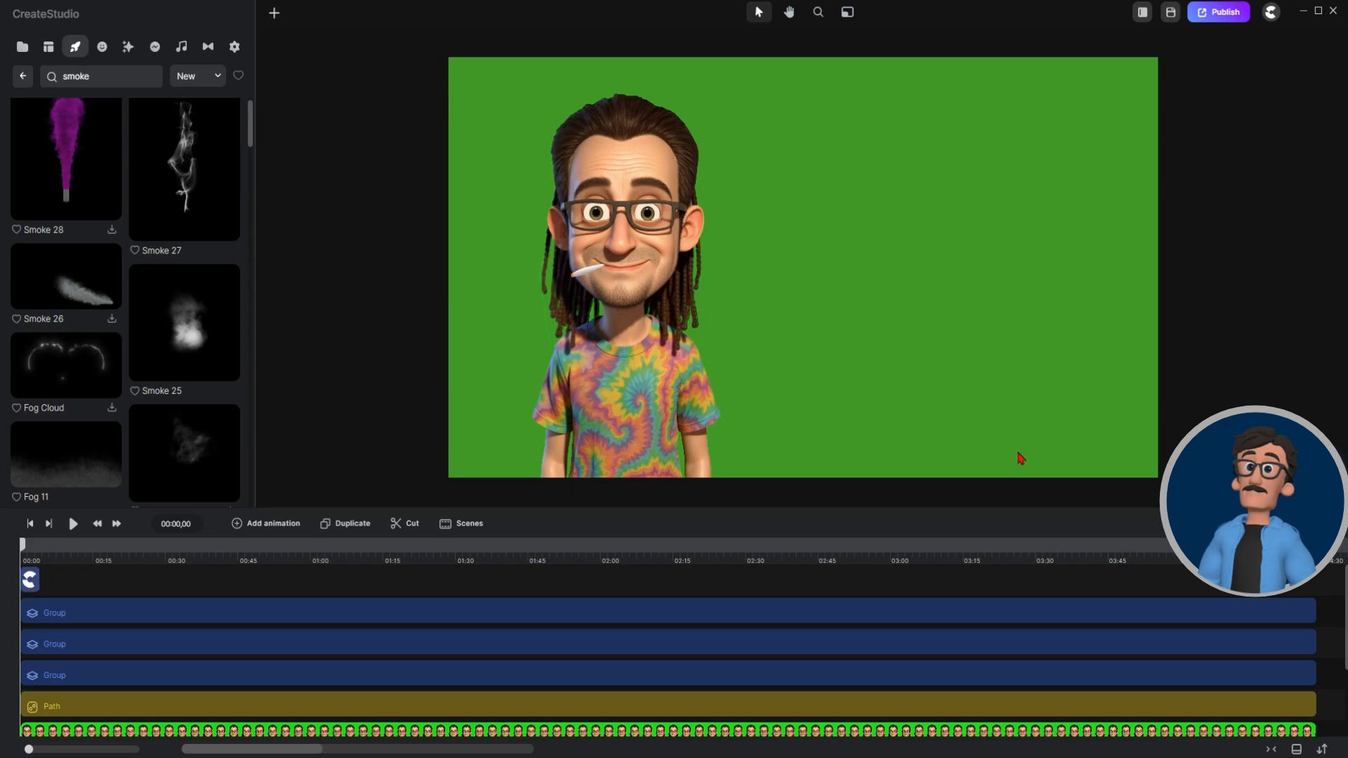
left_click(804, 320)
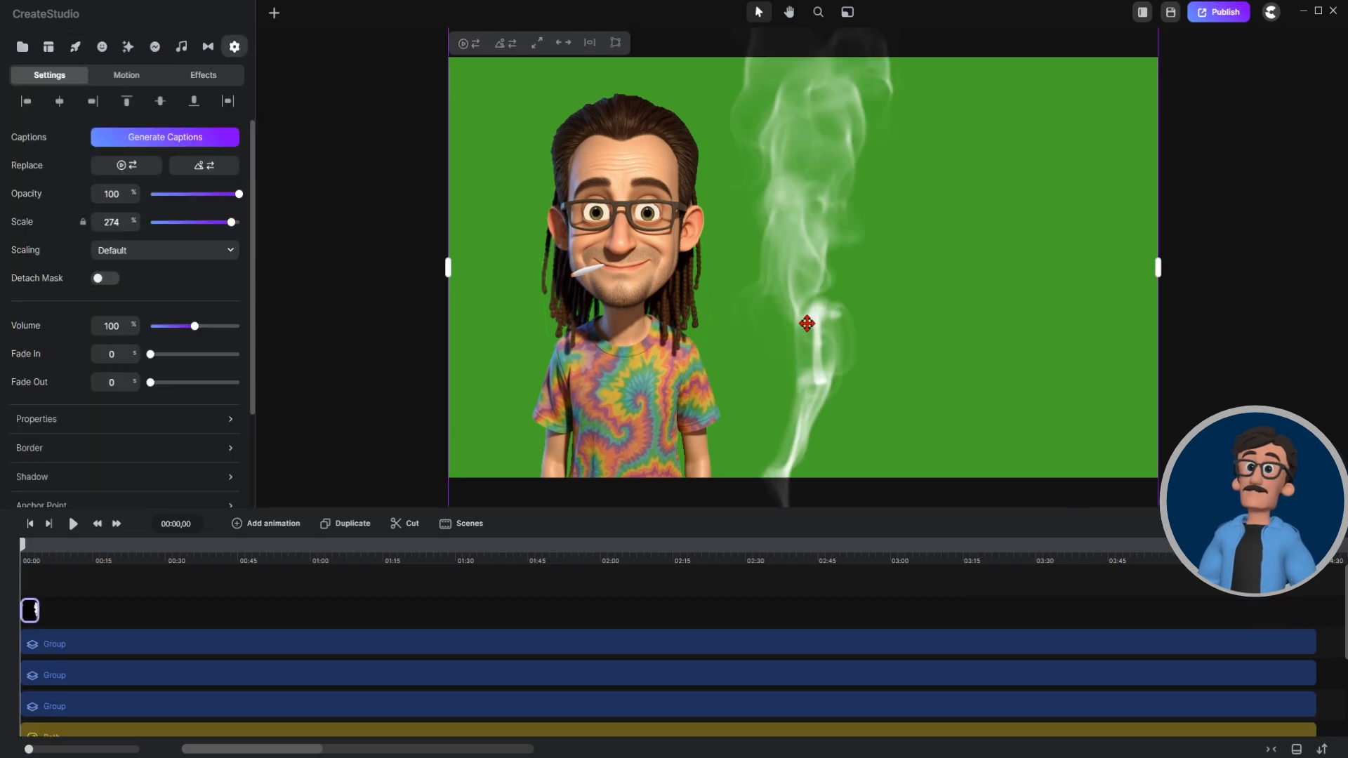
Shrink the smoke clip to about 85% scale and position it so the smoke rises from the cigarette's tip.
scroll(800, 307, "down", 5)
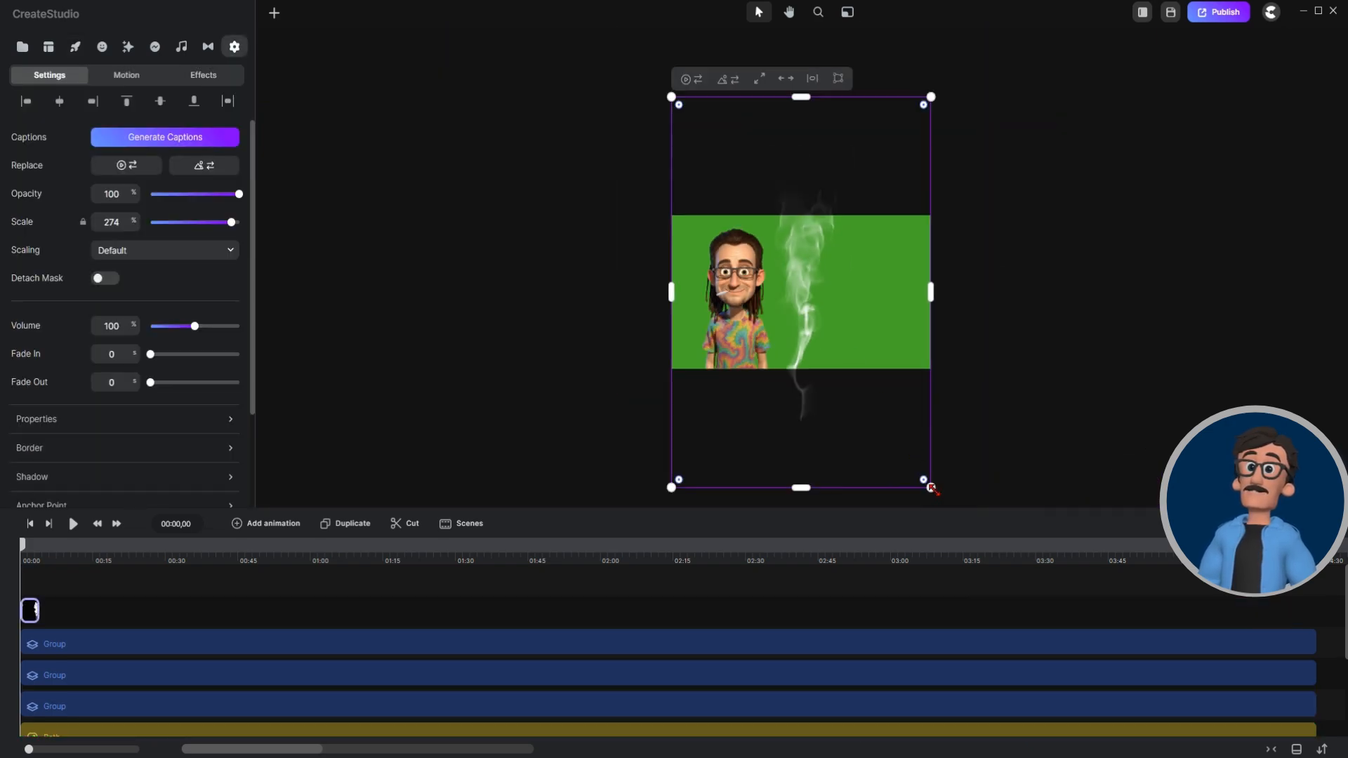
left_click_drag(931, 488, 752, 216)
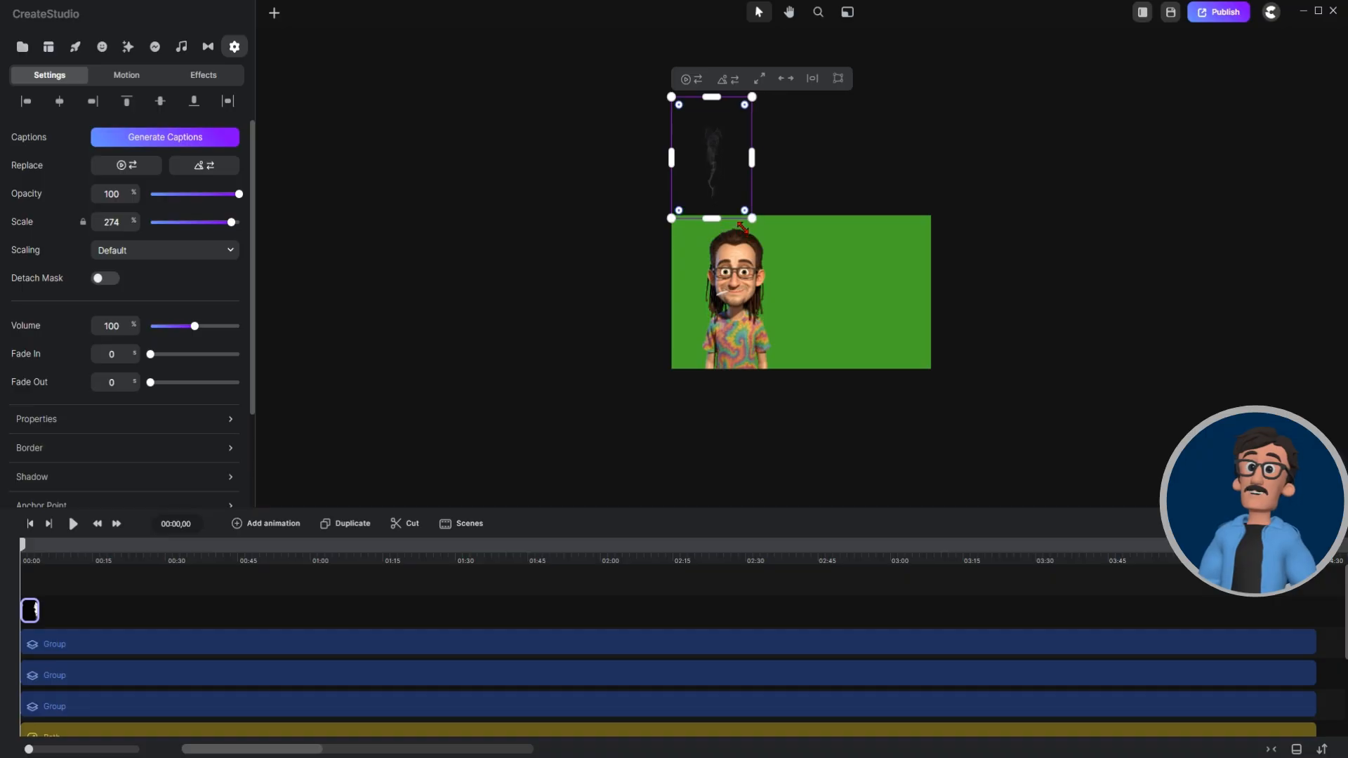
left_click_drag(716, 172, 712, 281)
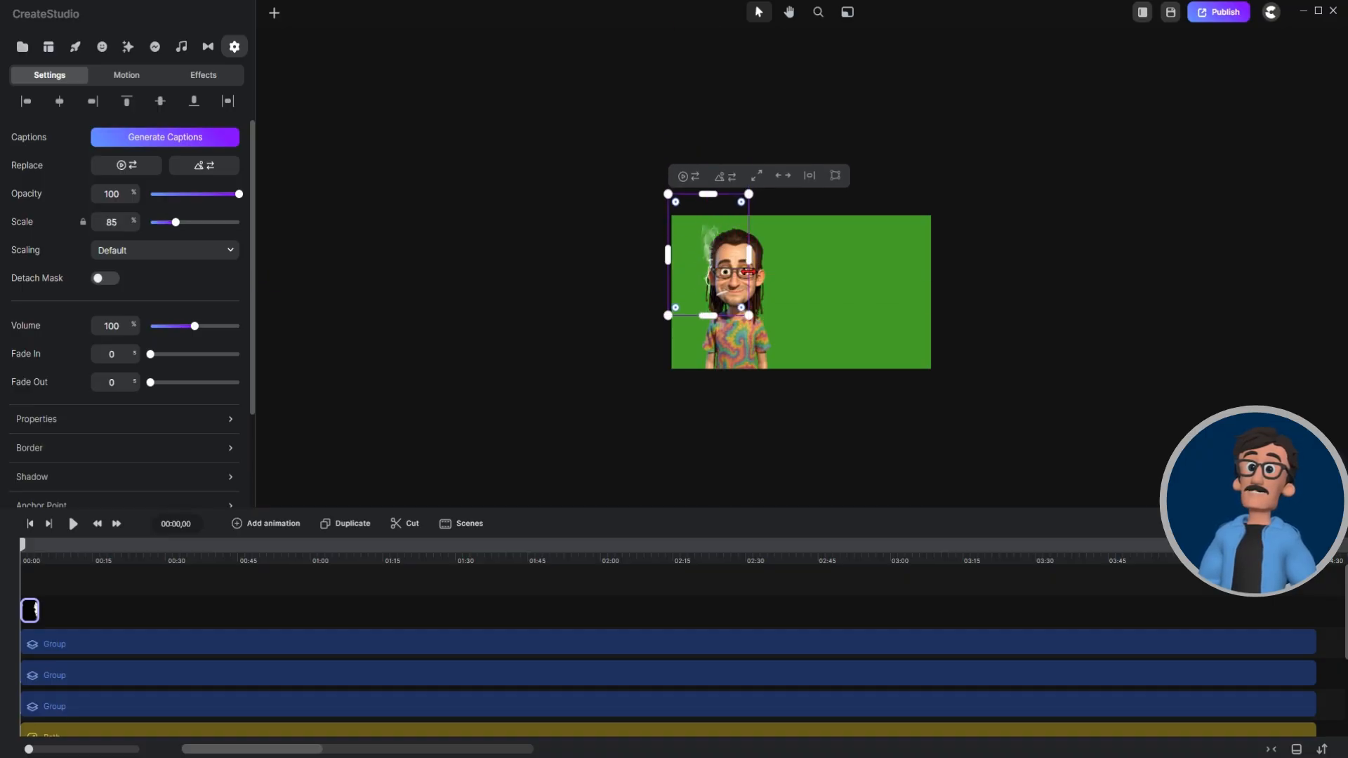
scroll(744, 274, "up", 5)
left_click_drag(592, 327, 622, 327)
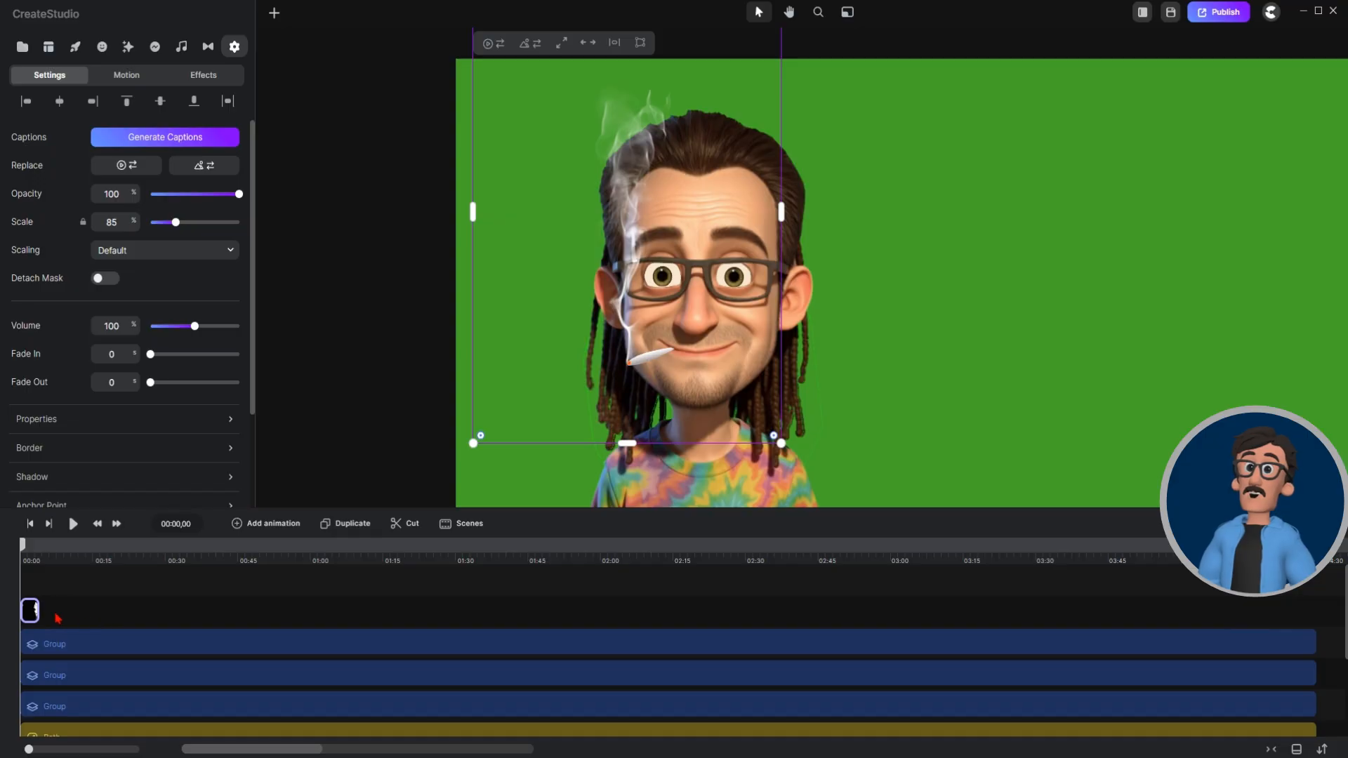
Apply the Clip Speed effect to the smoke clip and set its speed to 50%.
left_click(127, 46)
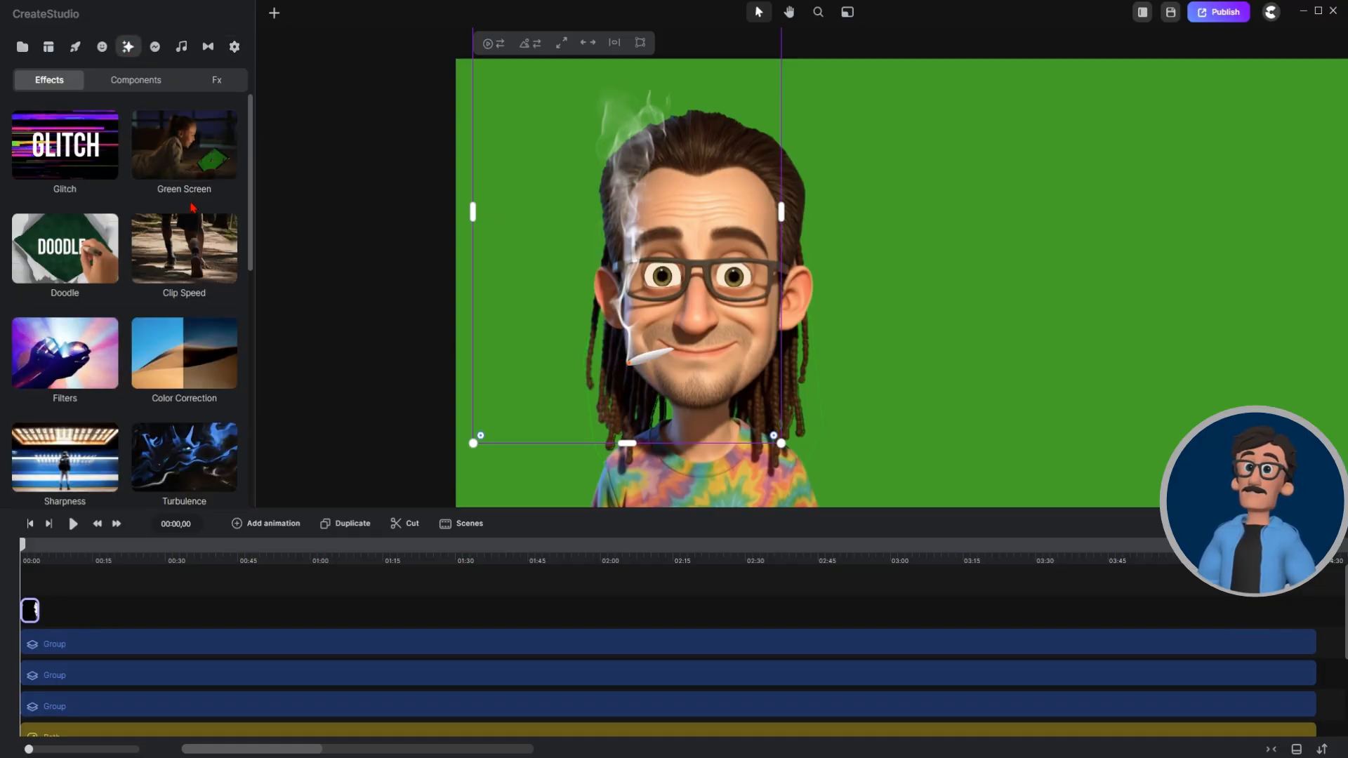
left_click_drag(181, 250, 31, 611)
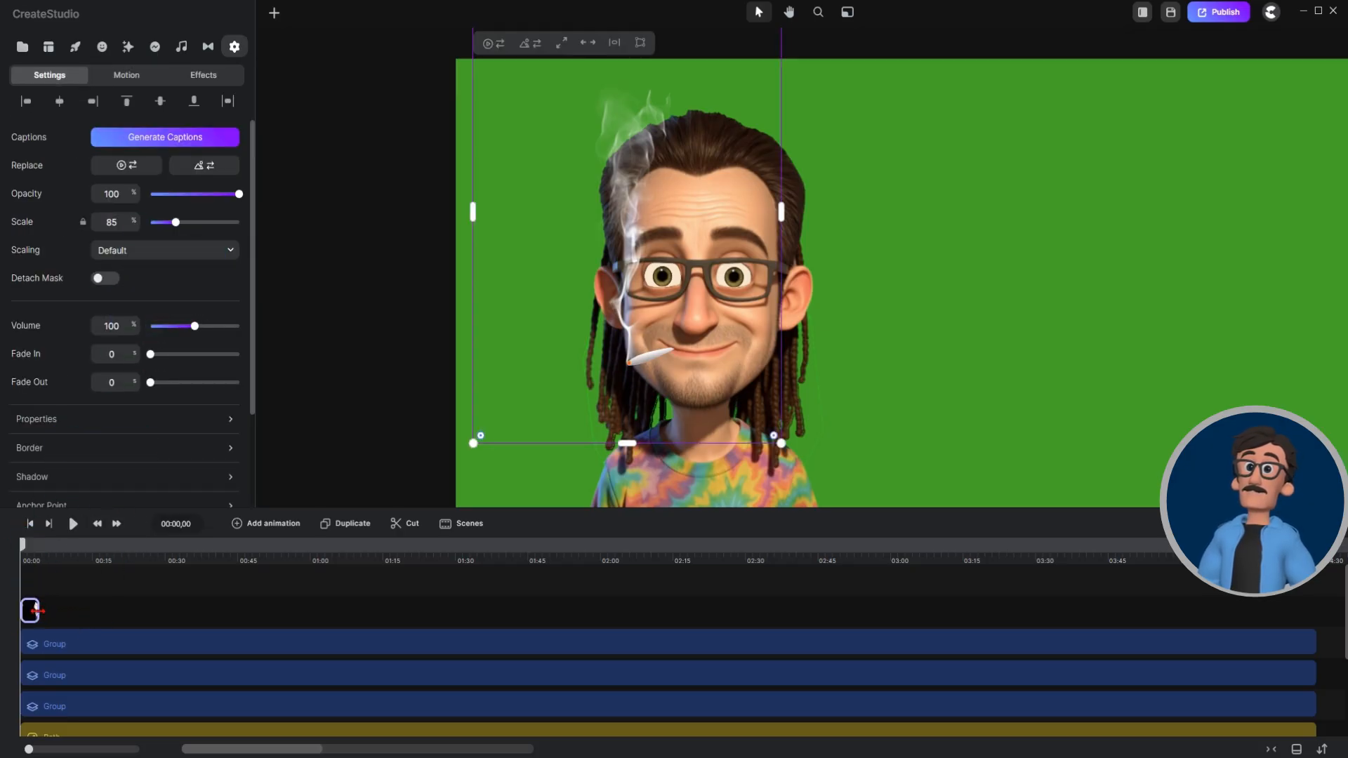
left_click_drag(93, 560, 481, 601)
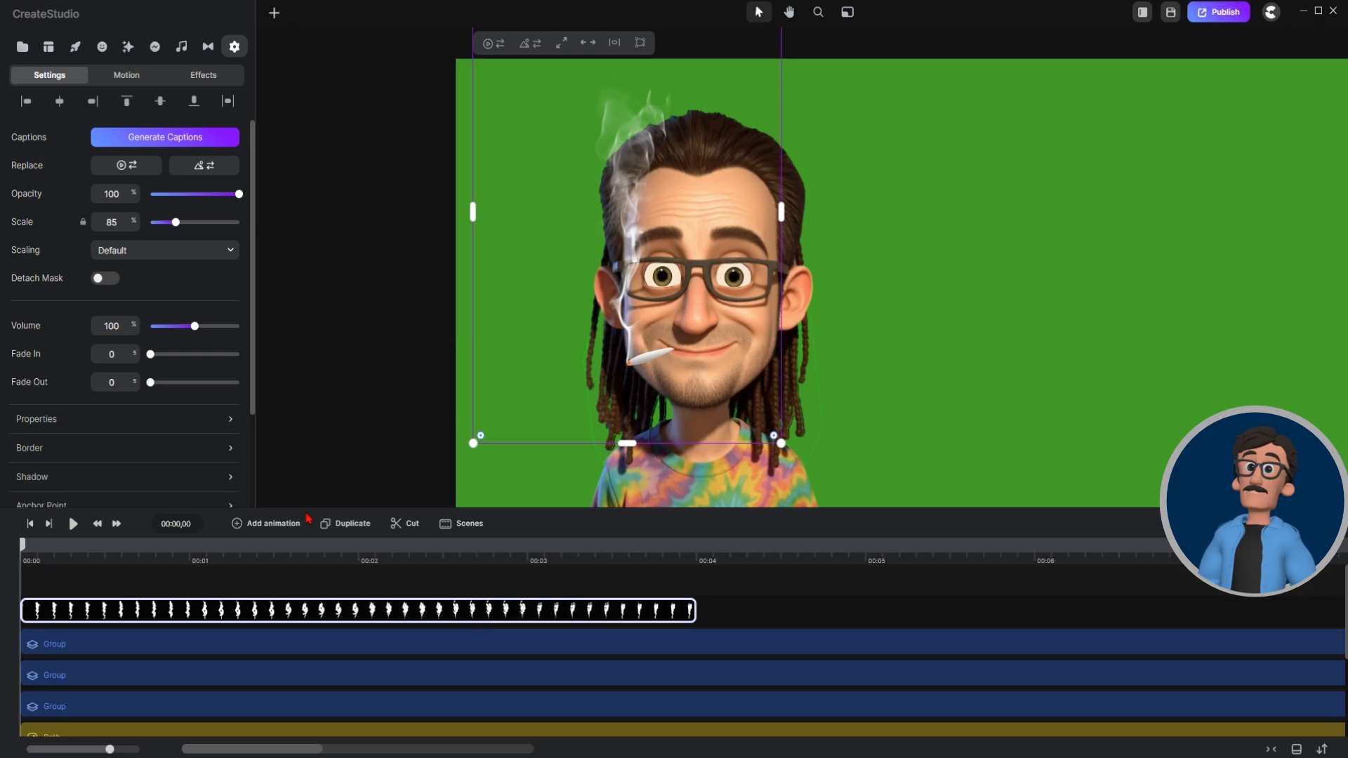
left_click(127, 46)
left_click_drag(181, 230, 207, 619)
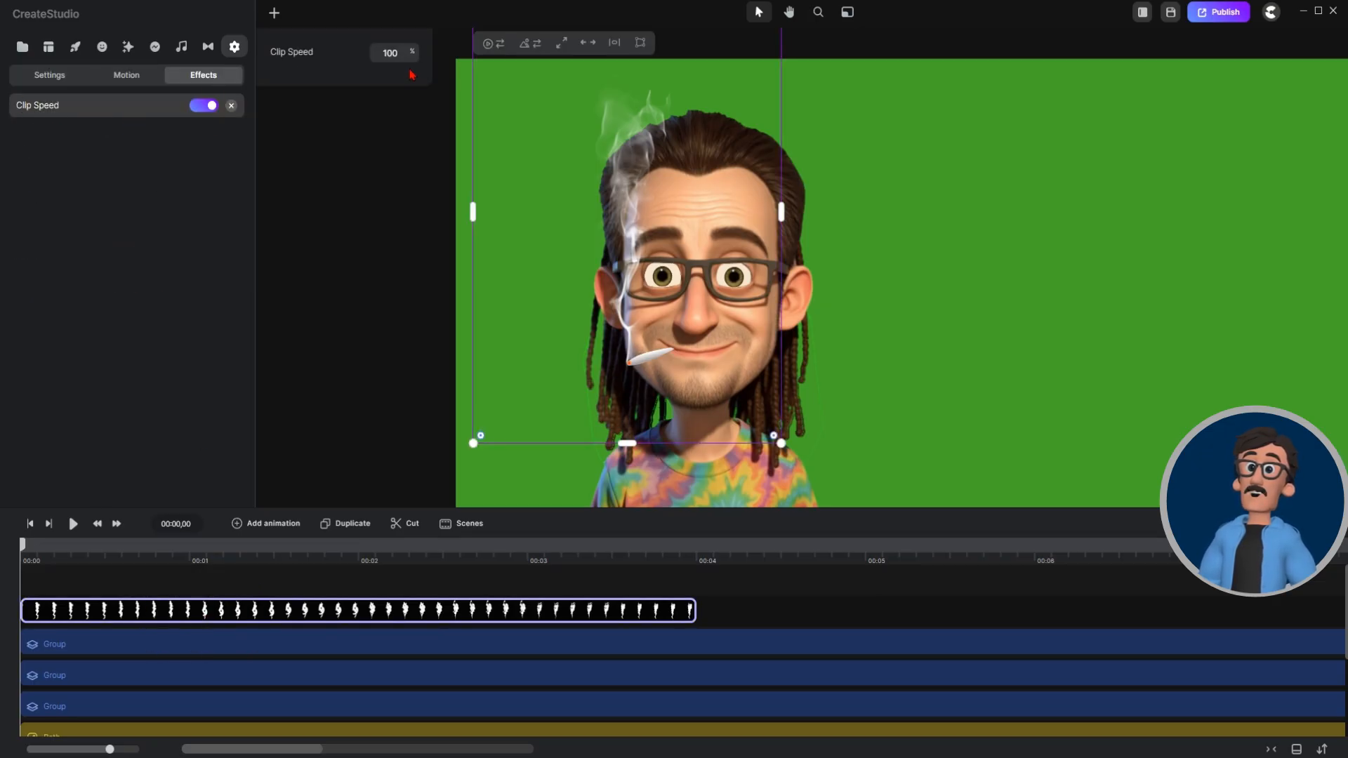
left_click_drag(399, 53, 298, 52)
type("50")
key("Return")
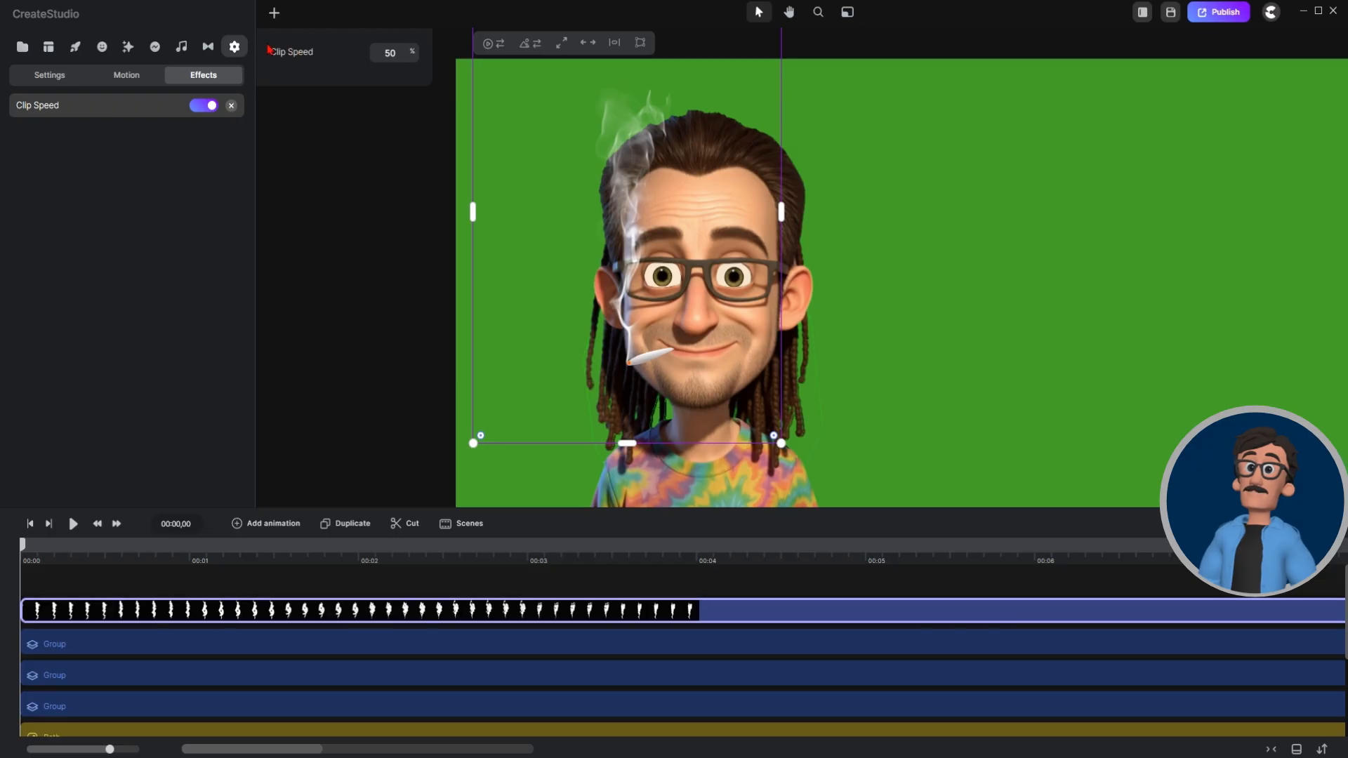
Duplicate the smoke clip three times and line up the copies end to end on the same track.
left_click_drag(636, 561, 420, 557)
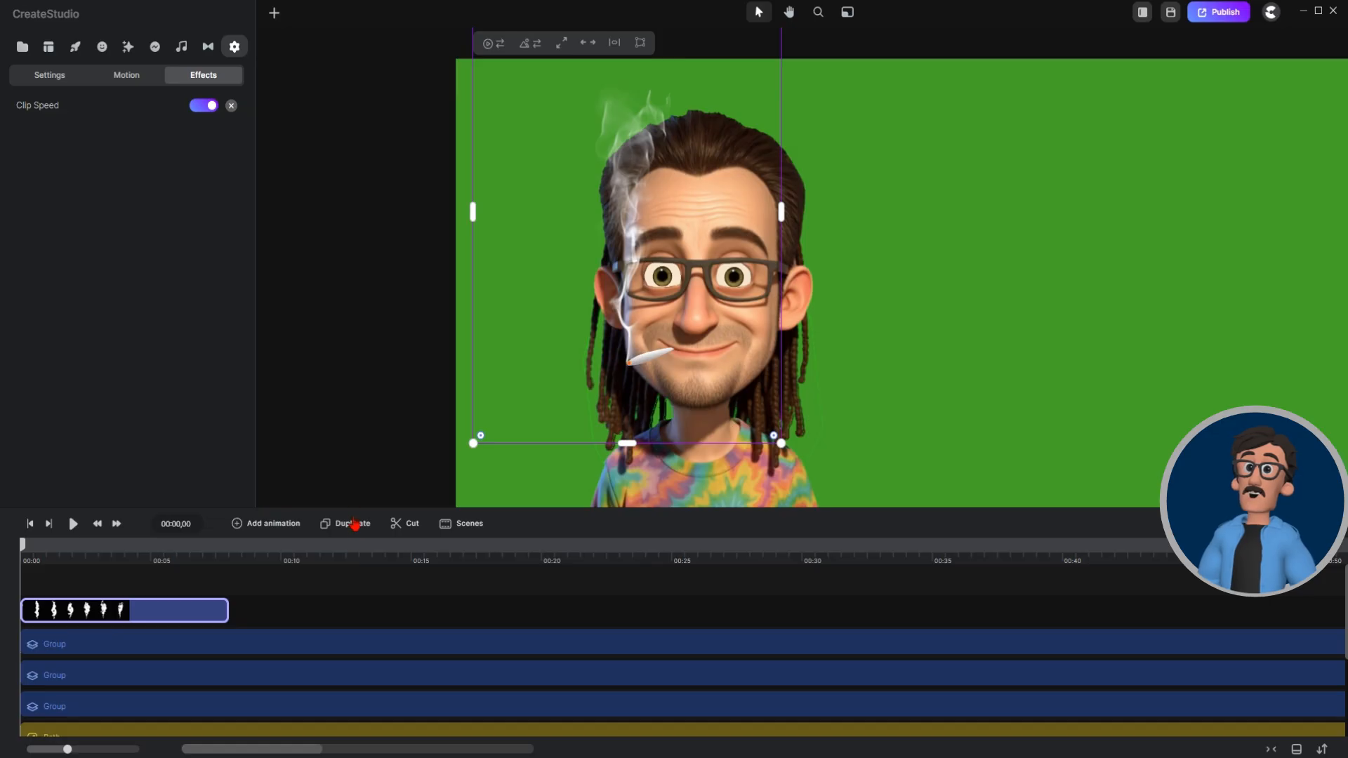
left_click(353, 523)
left_click(354, 524)
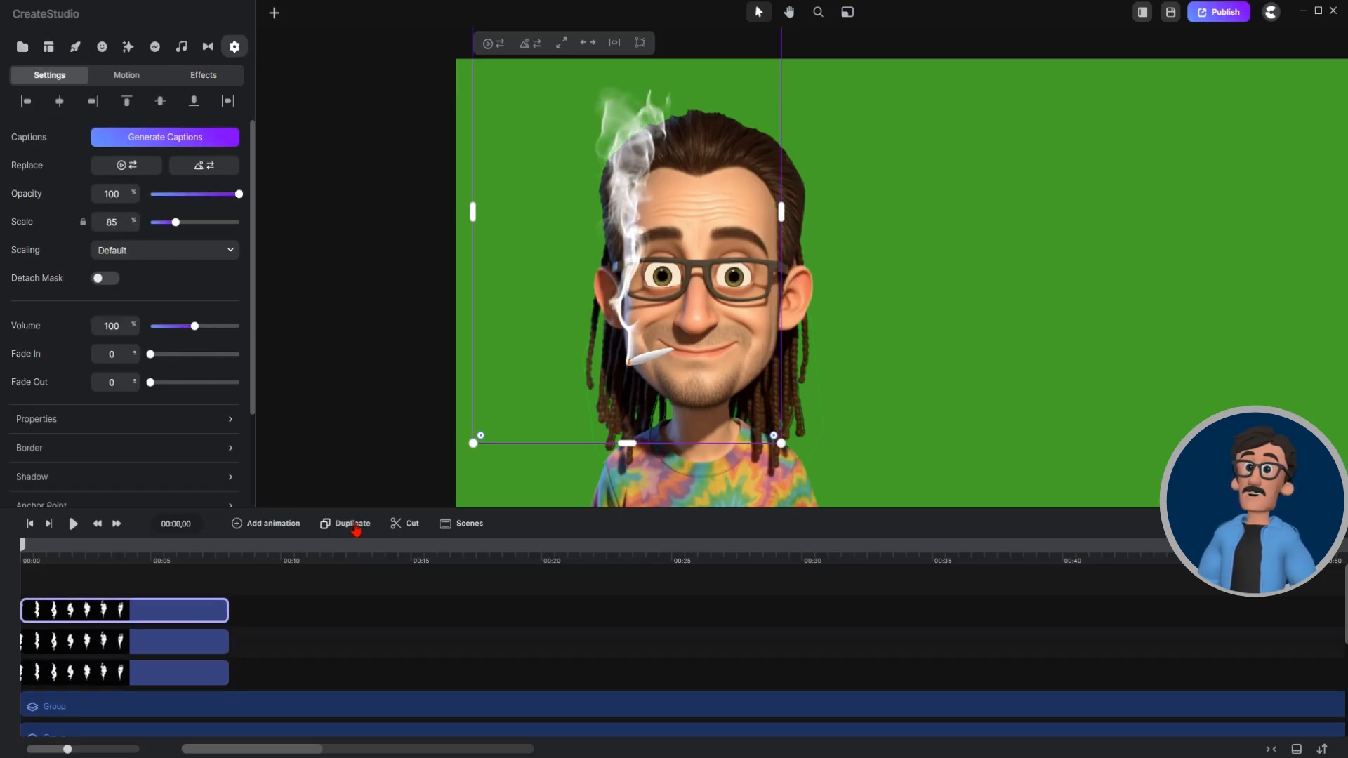
left_click(353, 524)
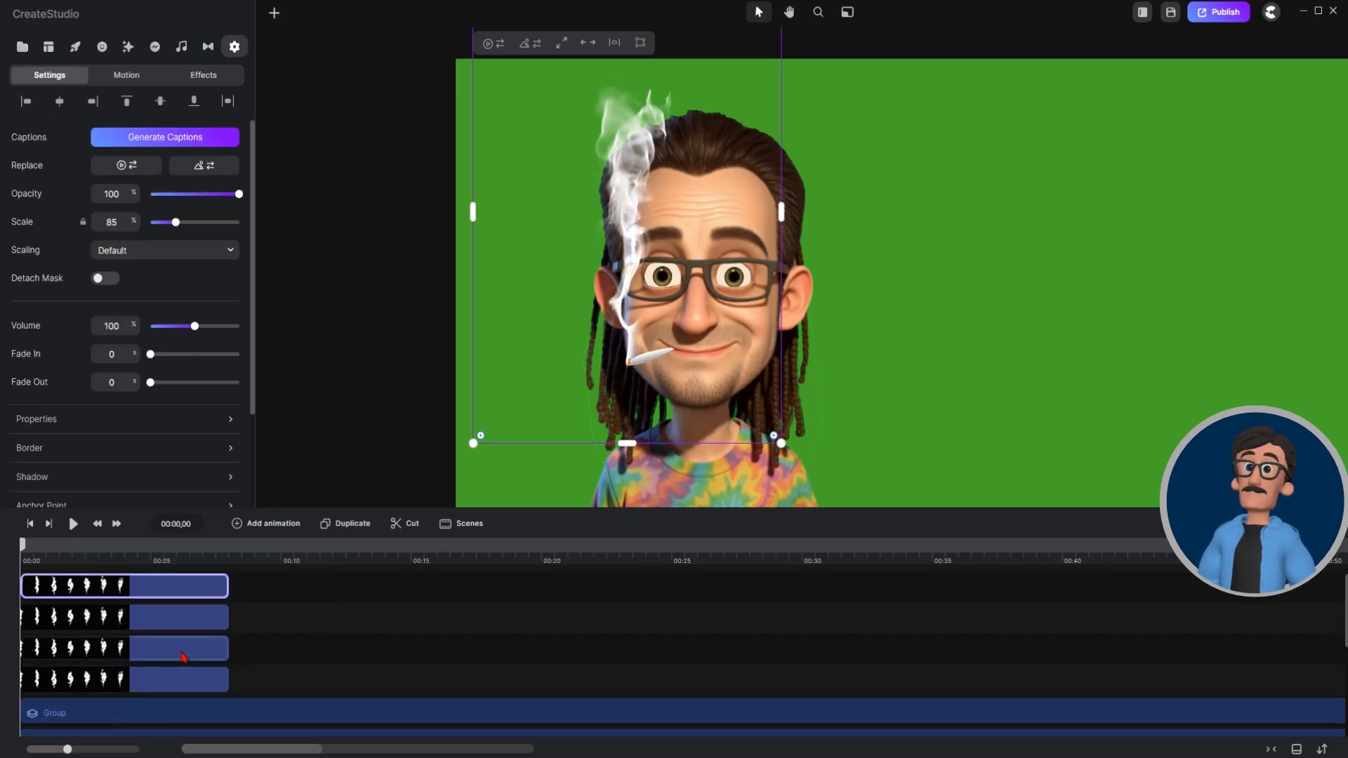
left_click_drag(162, 649, 545, 679)
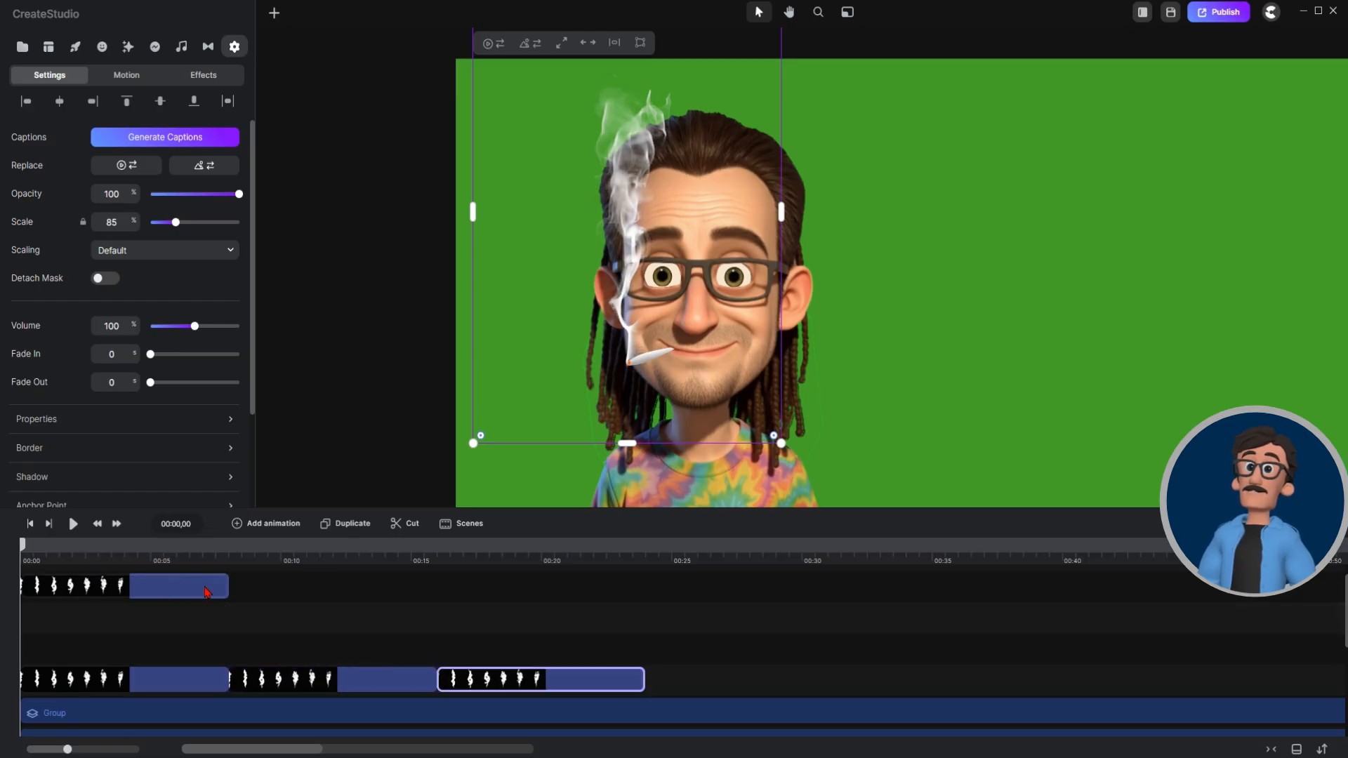
left_click_drag(209, 594, 758, 678)
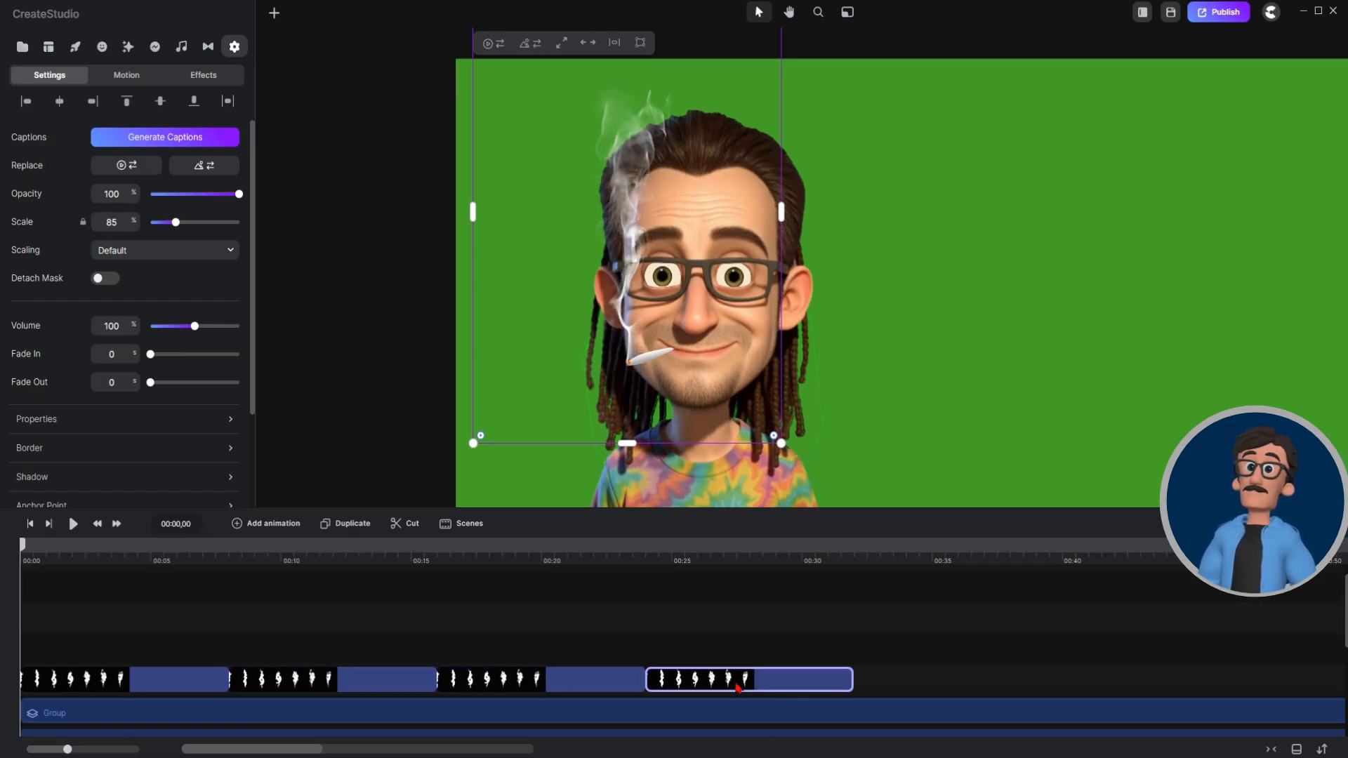
Duplicate the last smoke clip twice and line up both copies end to end after it on the same track.
left_click(358, 528)
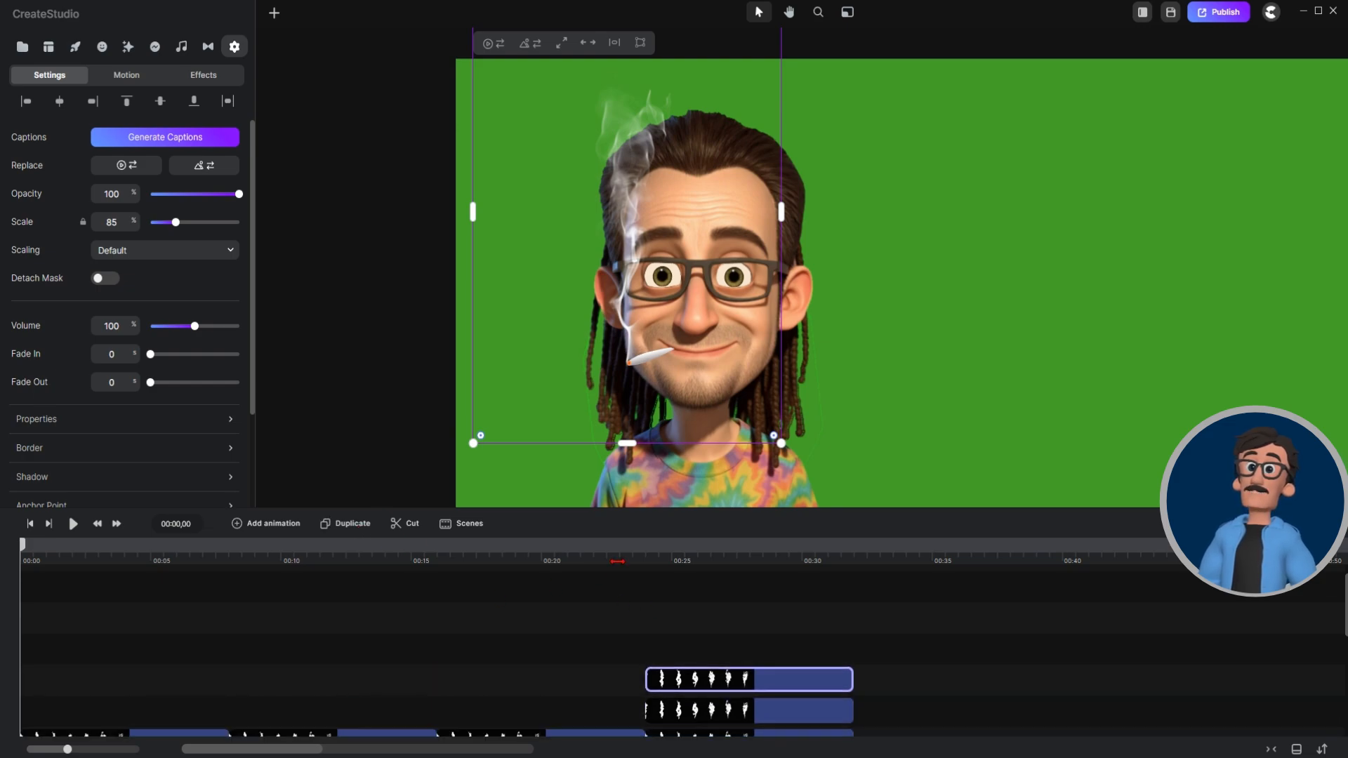
scroll(459, 556, "down", 4)
scroll(629, 660, "down", 3)
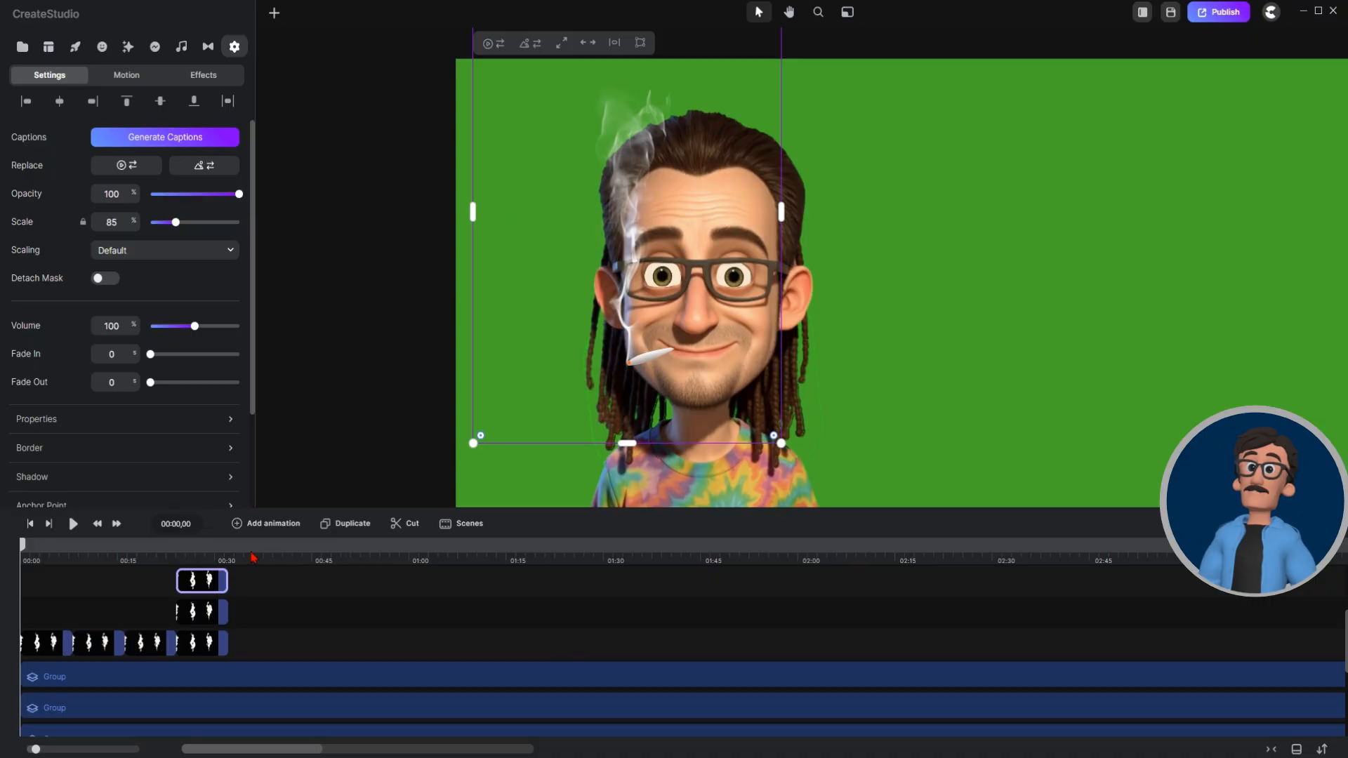
left_click(269, 616)
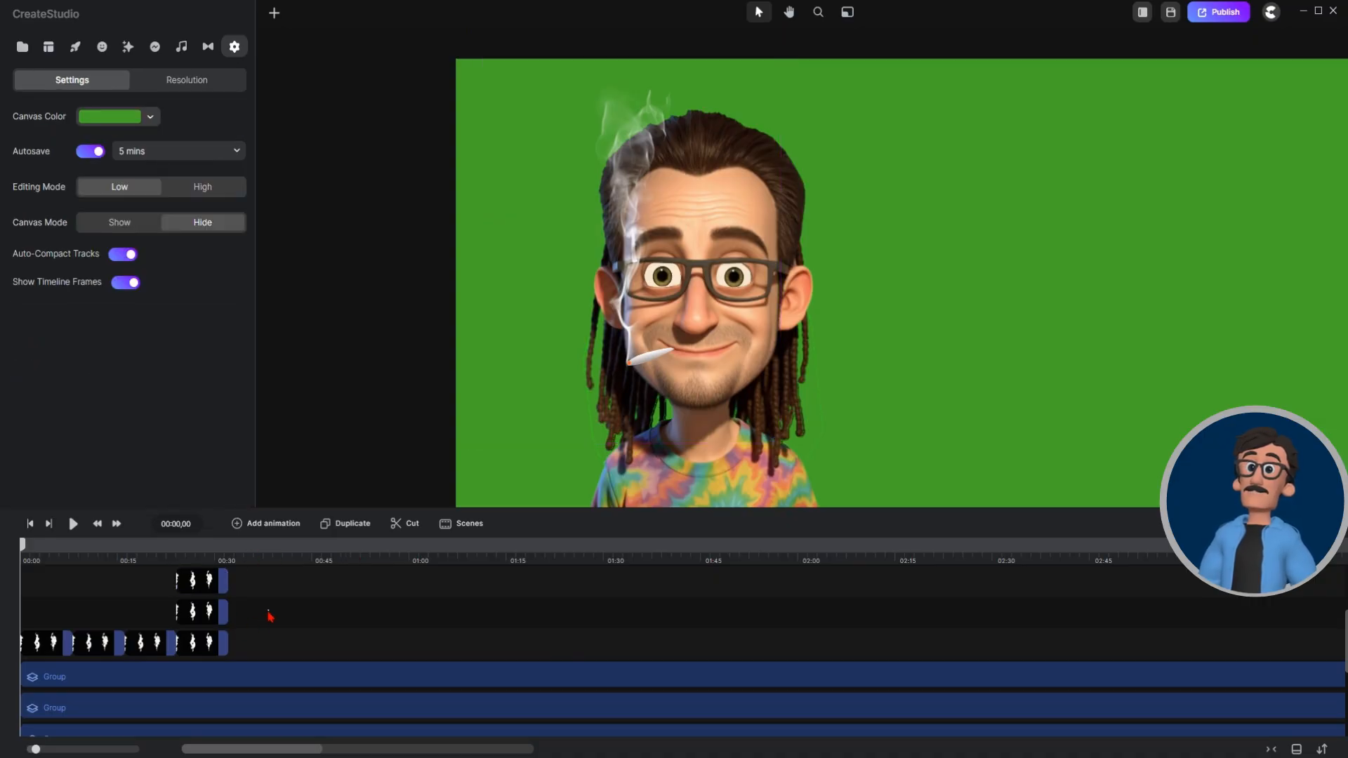
left_click_drag(220, 618, 273, 651)
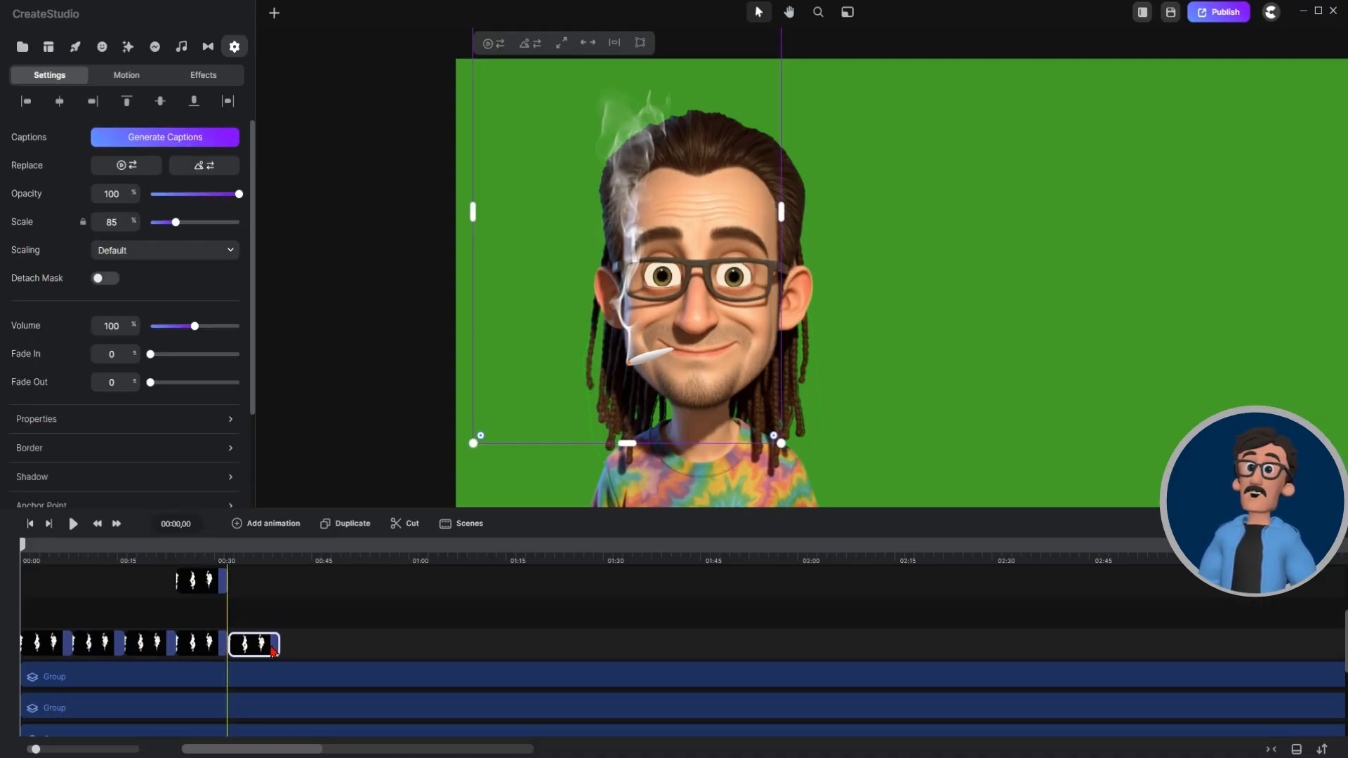
left_click_drag(212, 584, 318, 685)
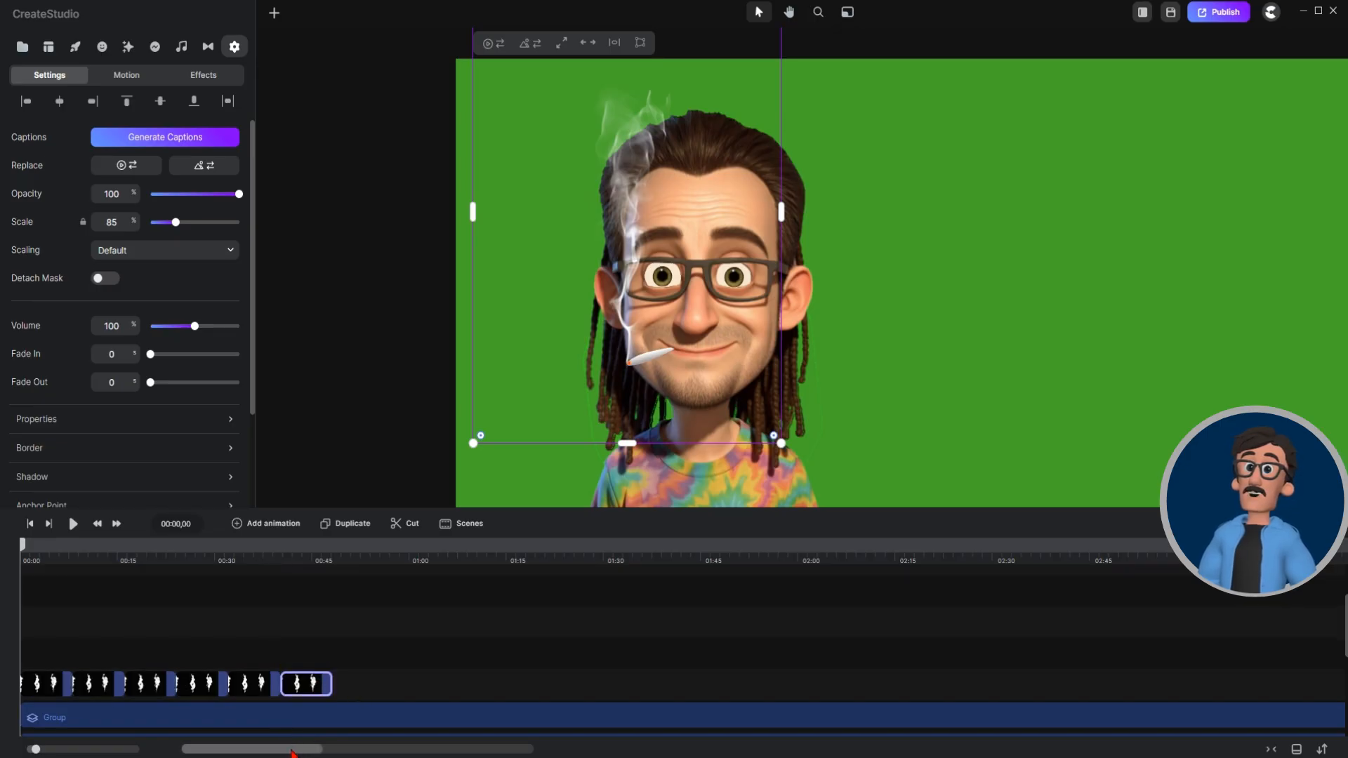
Duplicate all six smoke clips, group the copies and place that group directly after the originals on their track.
left_click_drag(376, 686, 44, 651)
left_click(346, 530)
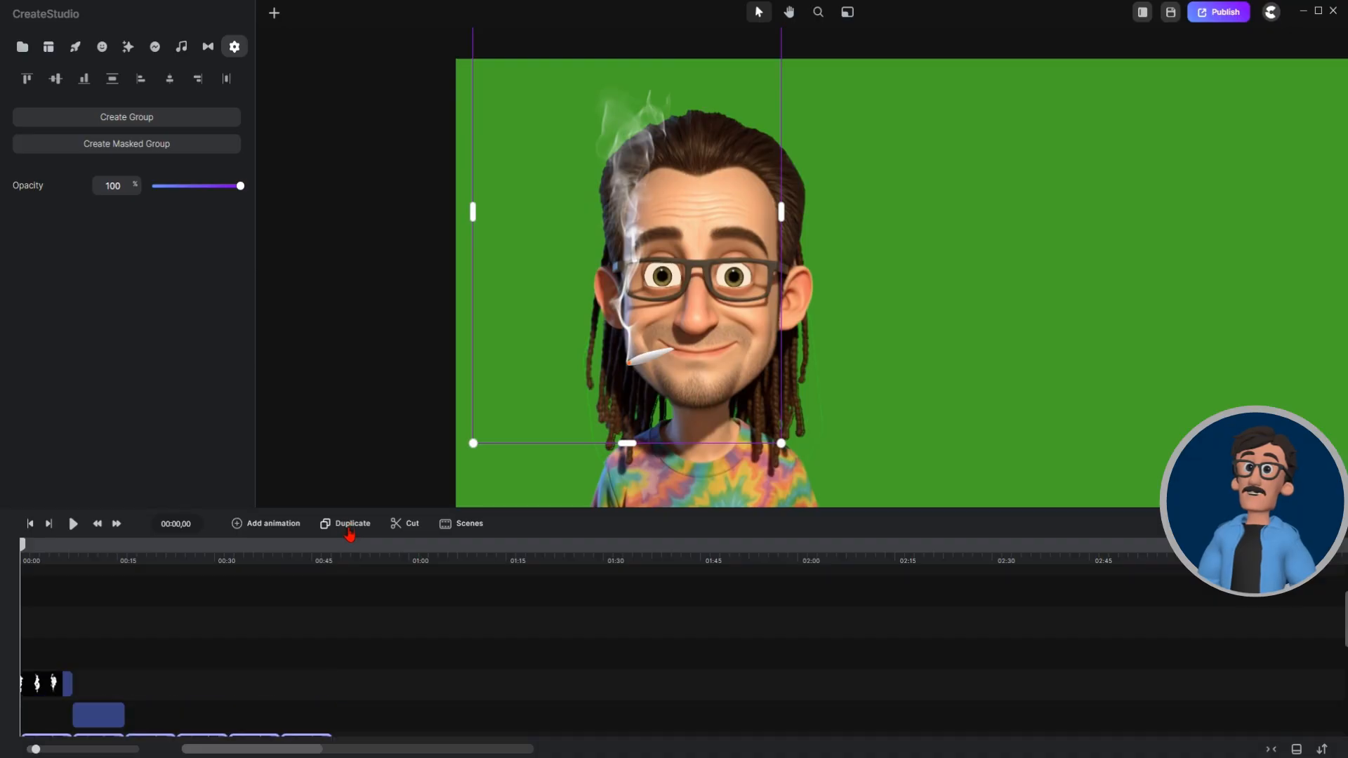
scroll(334, 665, "down", 3)
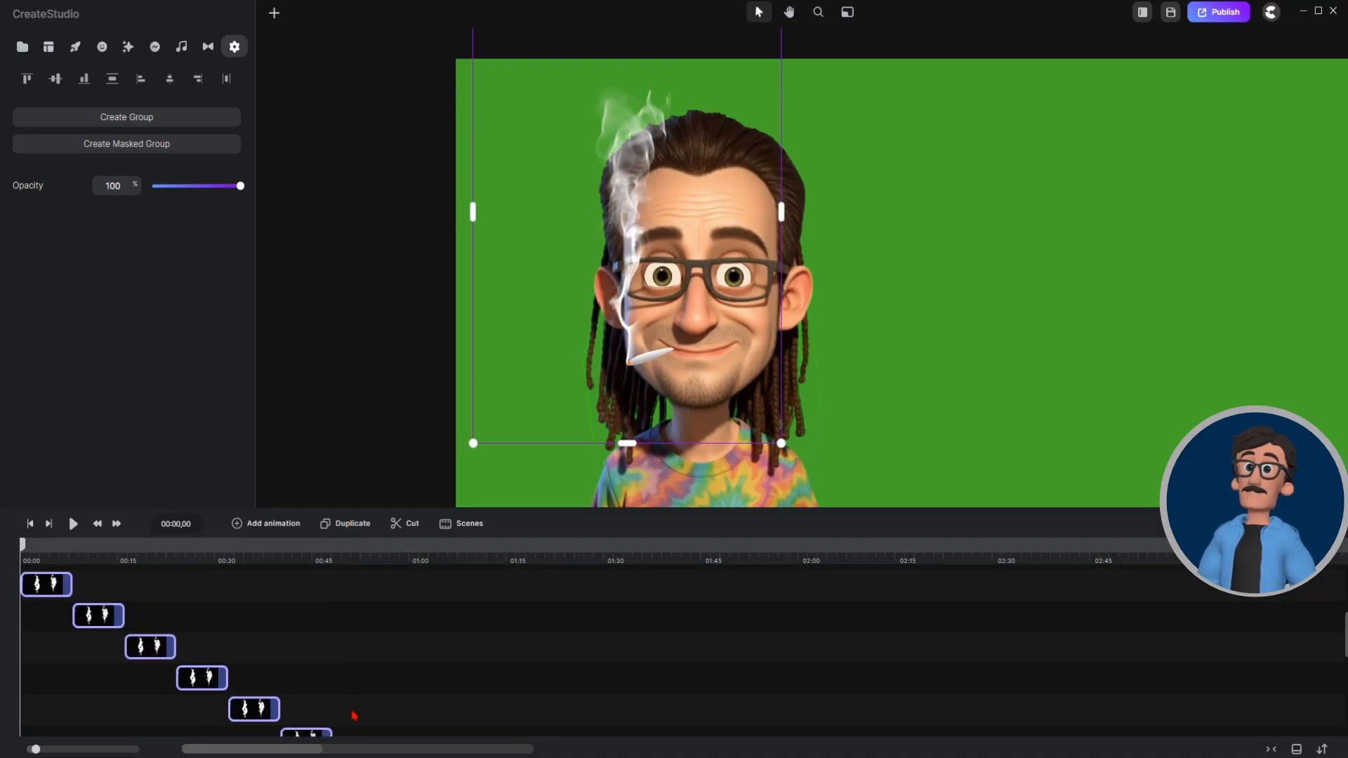
scroll(379, 723, "down", 2)
left_click_drag(377, 696, 23, 490)
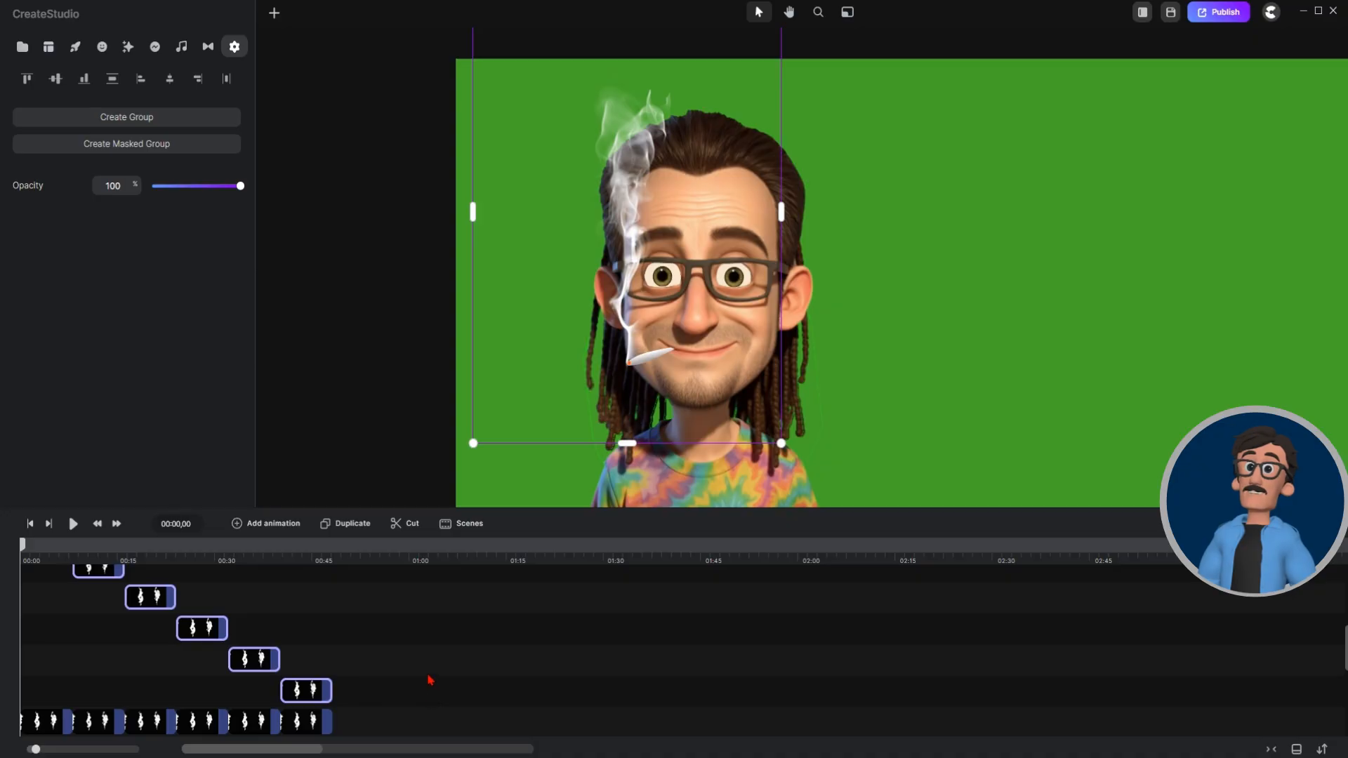
key("ctrl+g")
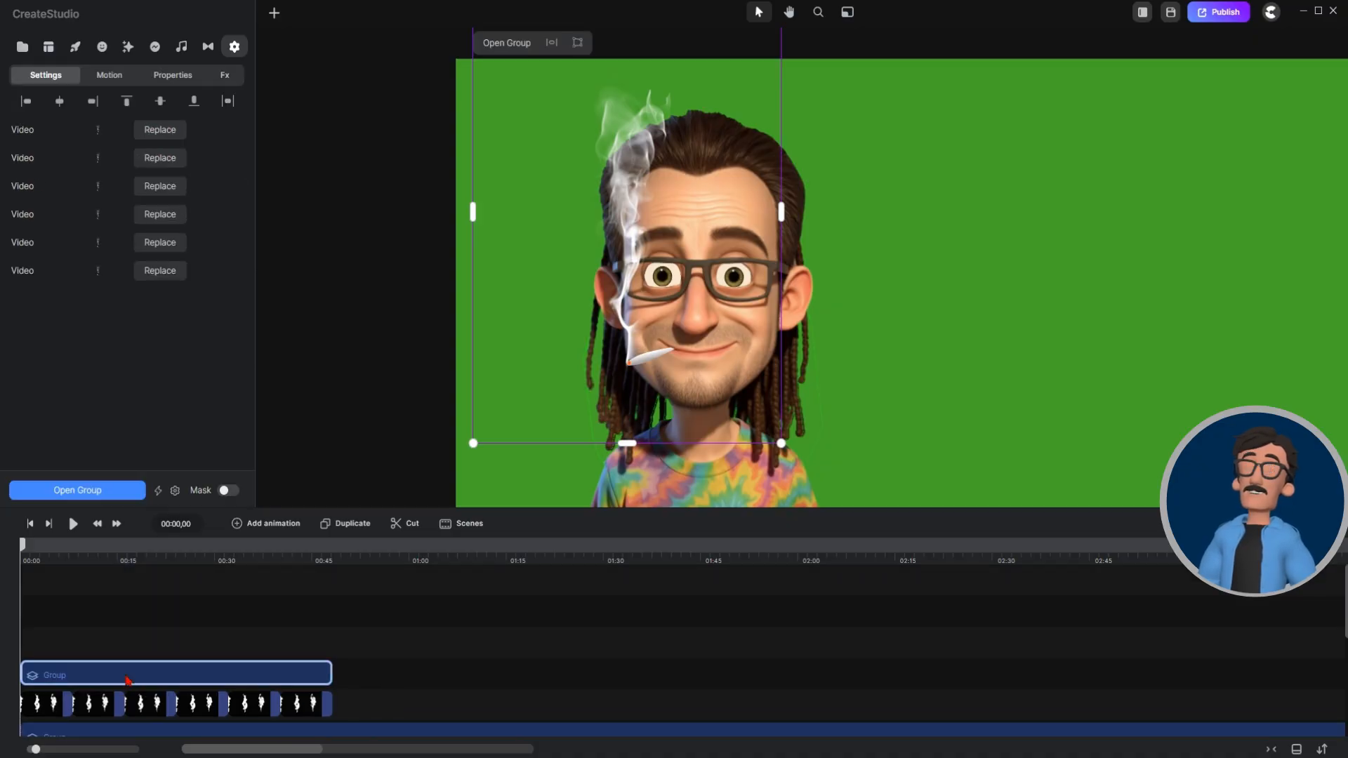
left_click_drag(209, 684, 457, 714)
Open the new smoke group to examine how its clips are arranged, and return to the main timeline.
double_click(469, 714)
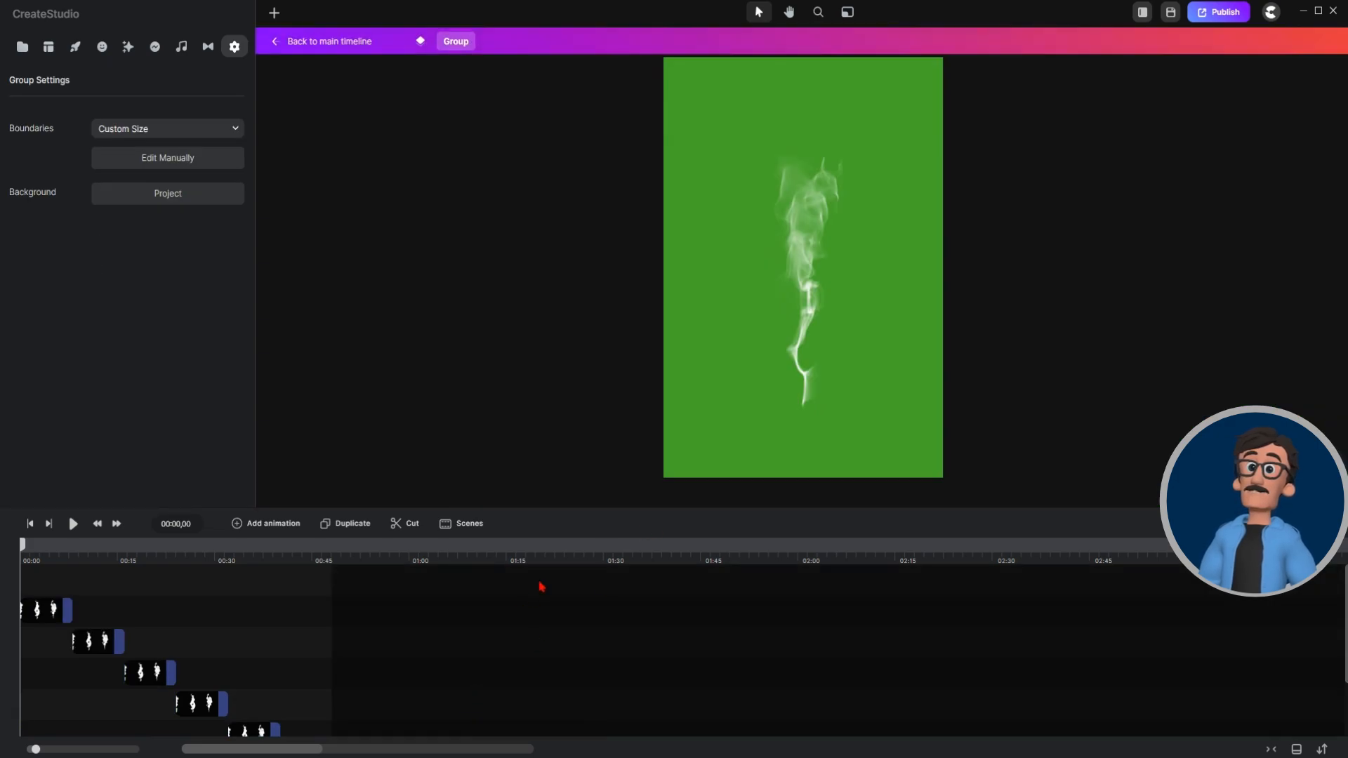
scroll(373, 645, "down", 2)
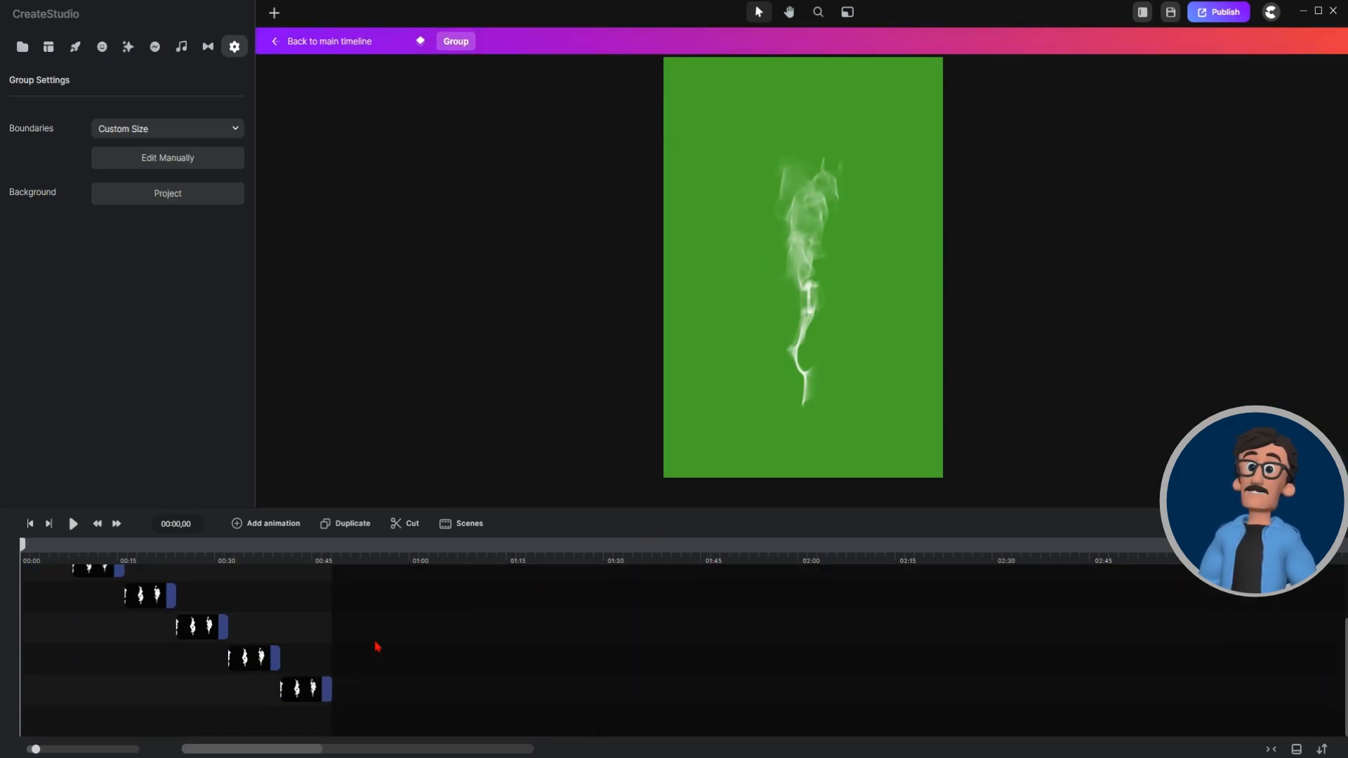
scroll(377, 646, "up", 2)
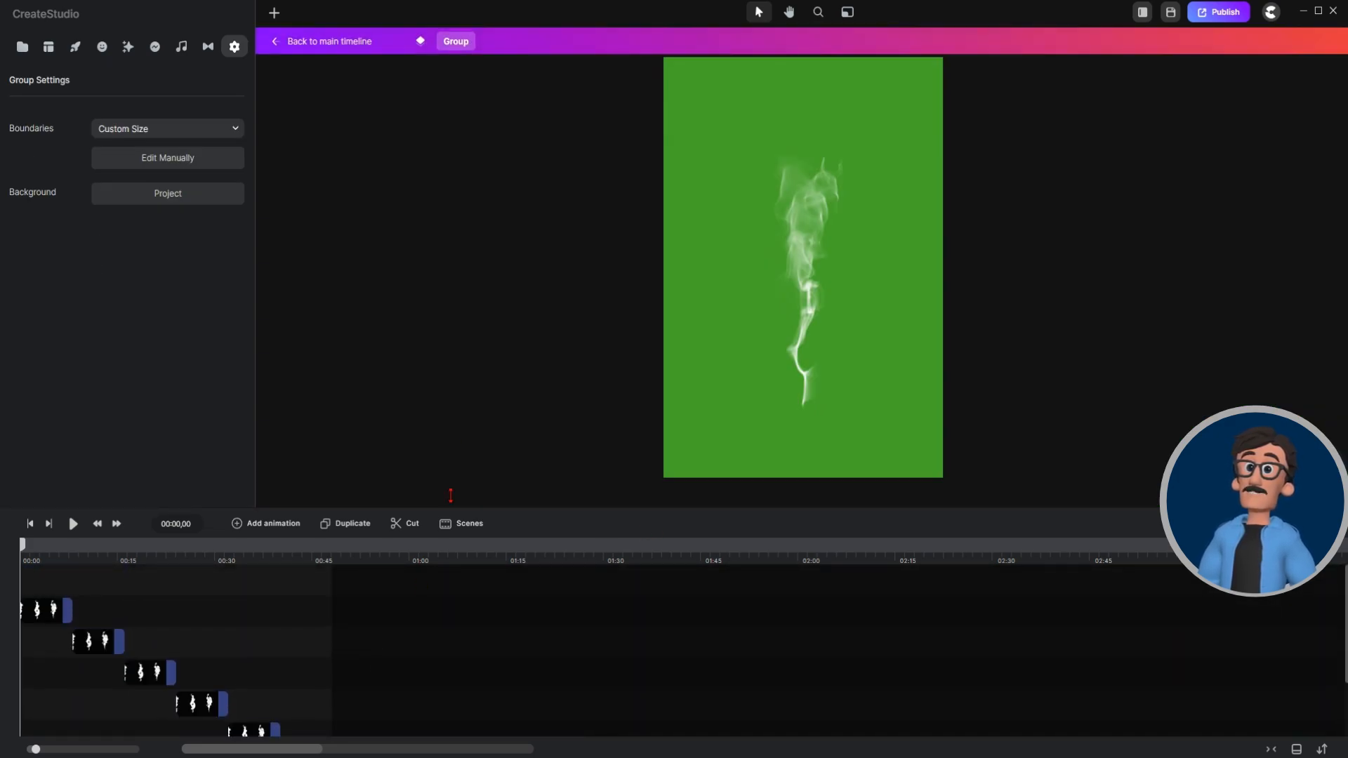
left_click(345, 44)
Delete the smoke group that follows the six individual smoke clips.
left_click_drag(37, 582, 302, 650)
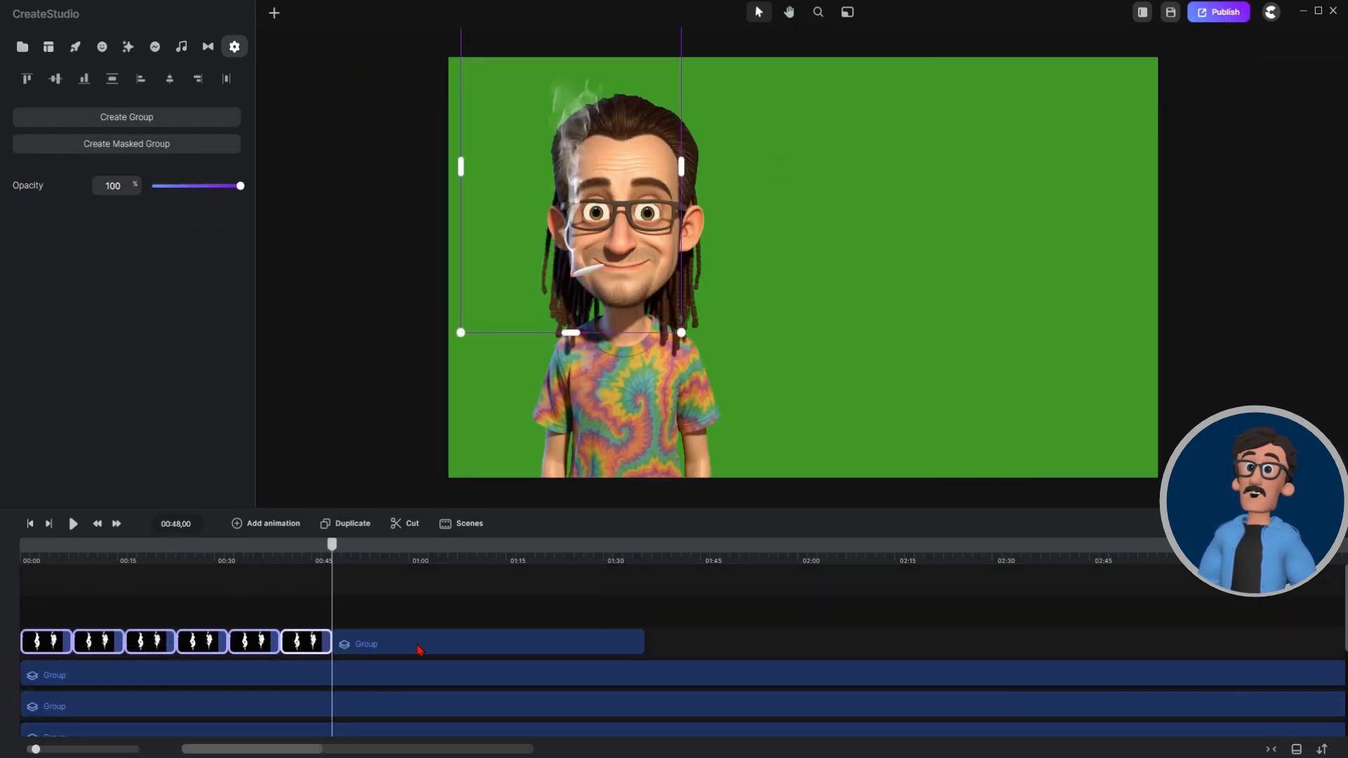
left_click(449, 648)
key("Delete")
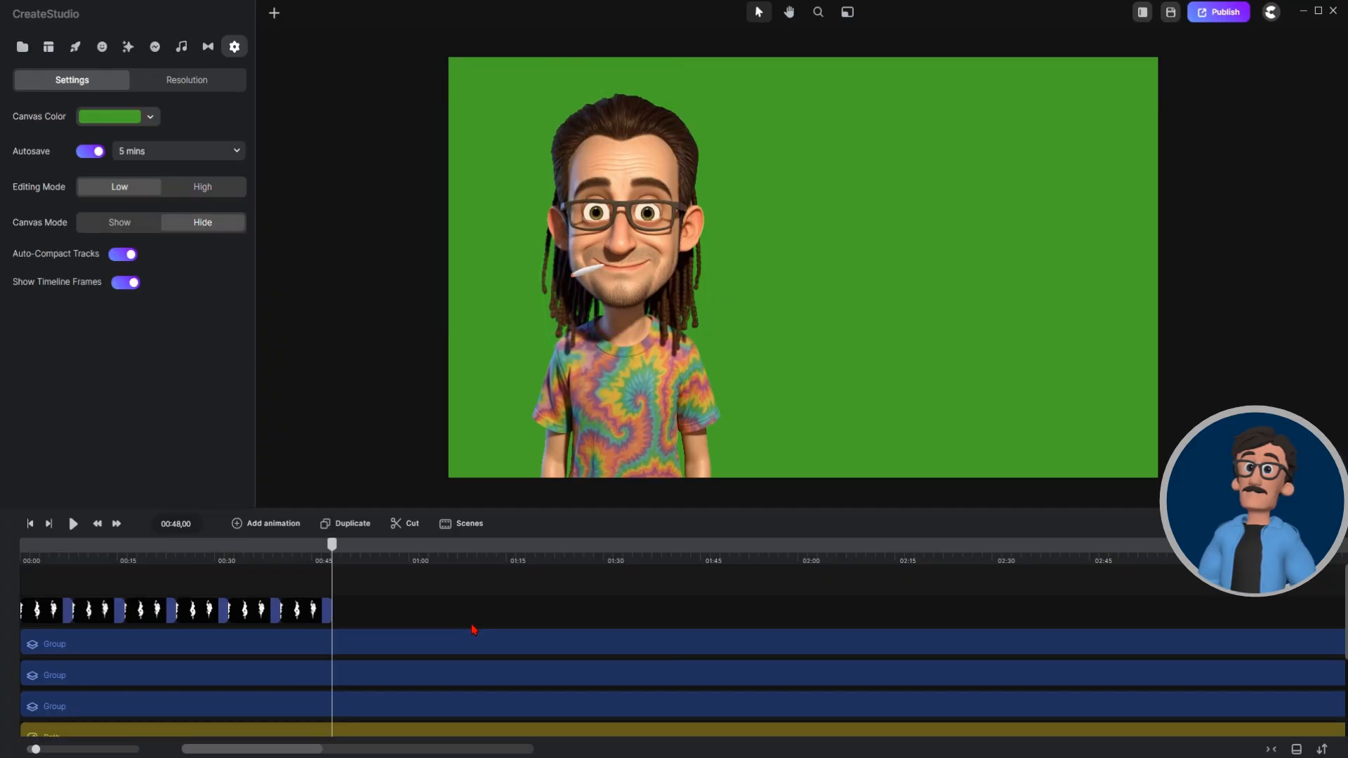
Group the six smoke clips and place a duplicate of the group directly after it on the same track.
left_click_drag(37, 582, 328, 610)
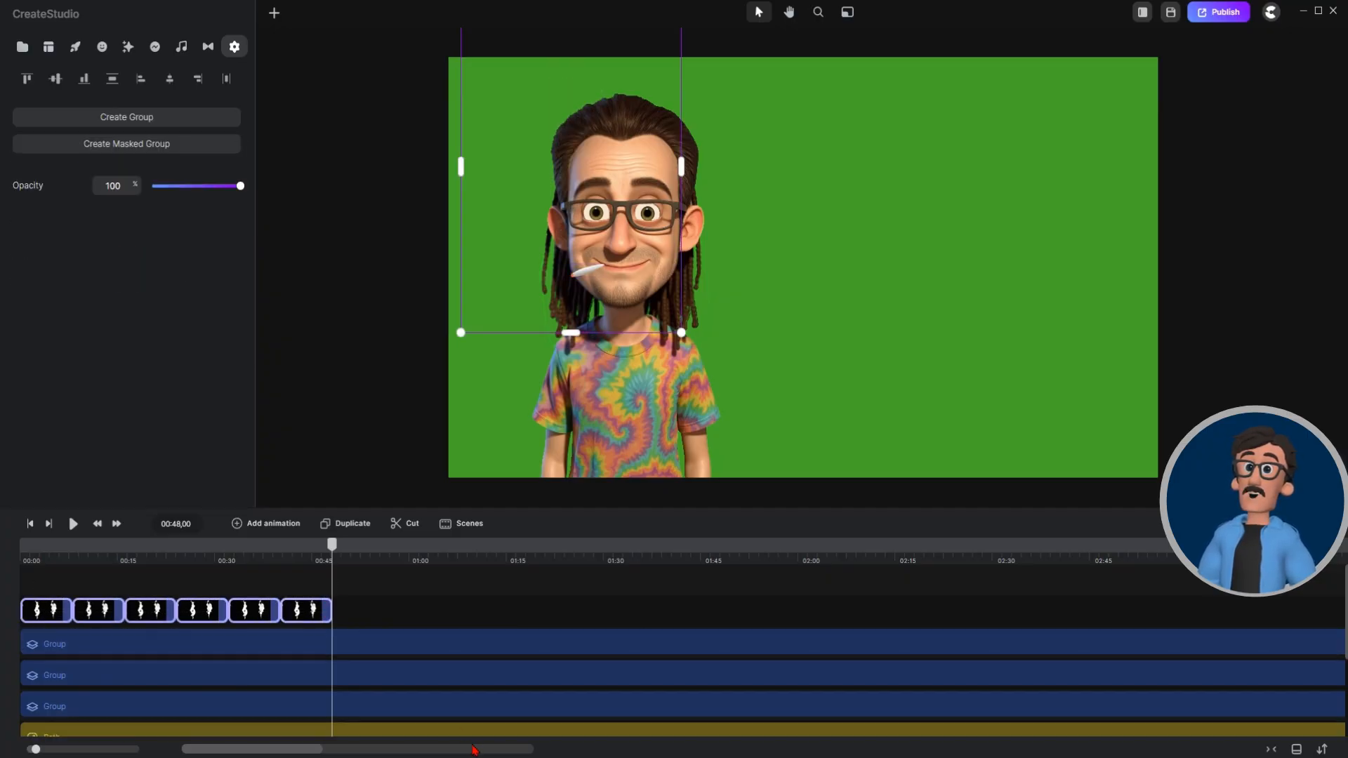
key("ctrl+g")
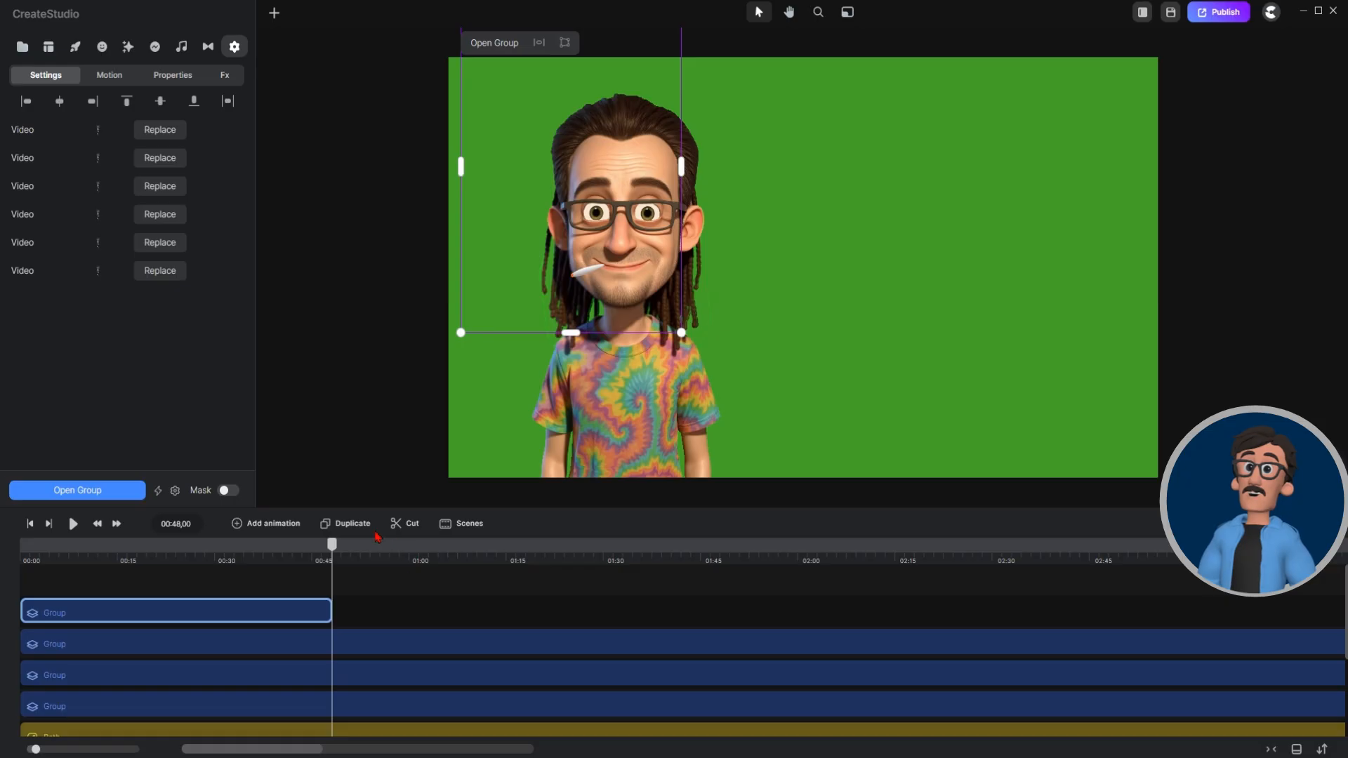
left_click(344, 525)
left_click_drag(205, 608, 475, 644)
left_click_drag(469, 650, 476, 652)
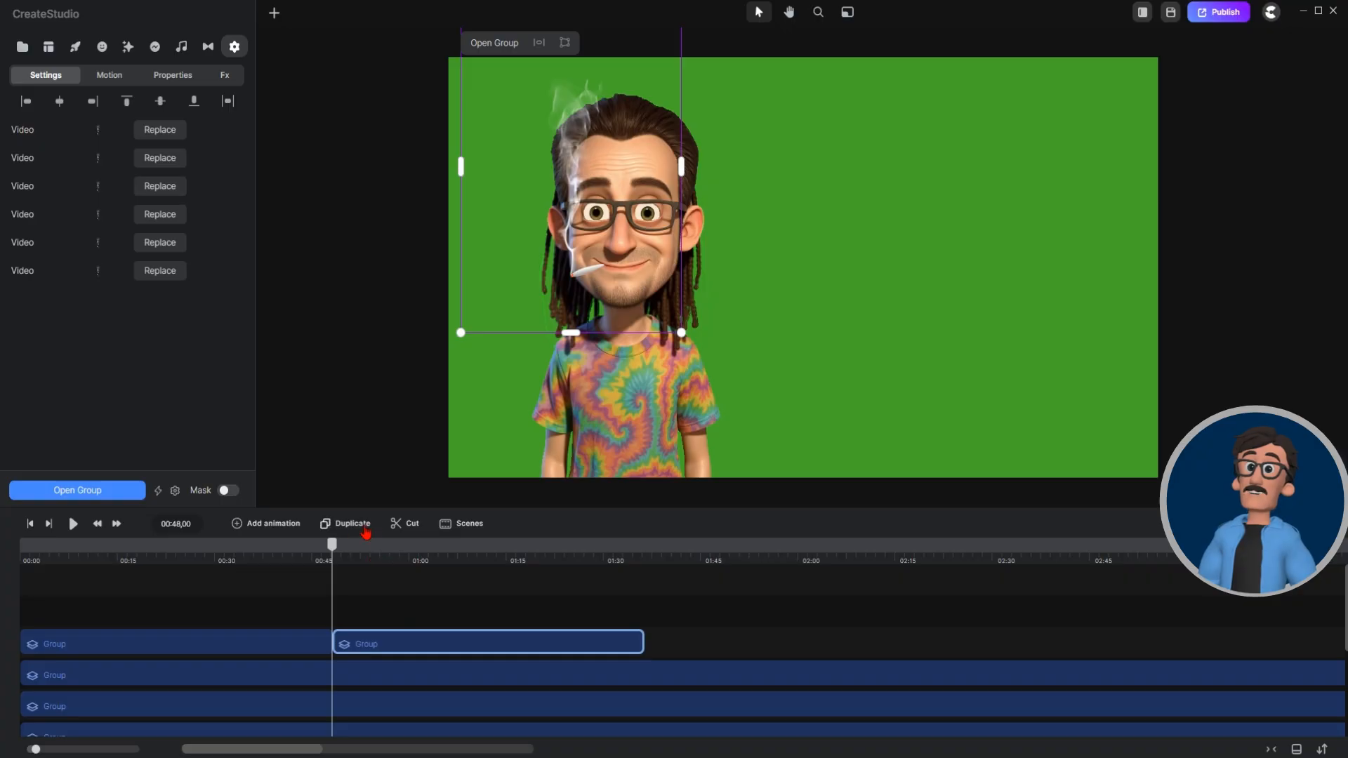
Check the clips inside the duplicated smoke group and go back to the main timeline.
double_click(458, 646)
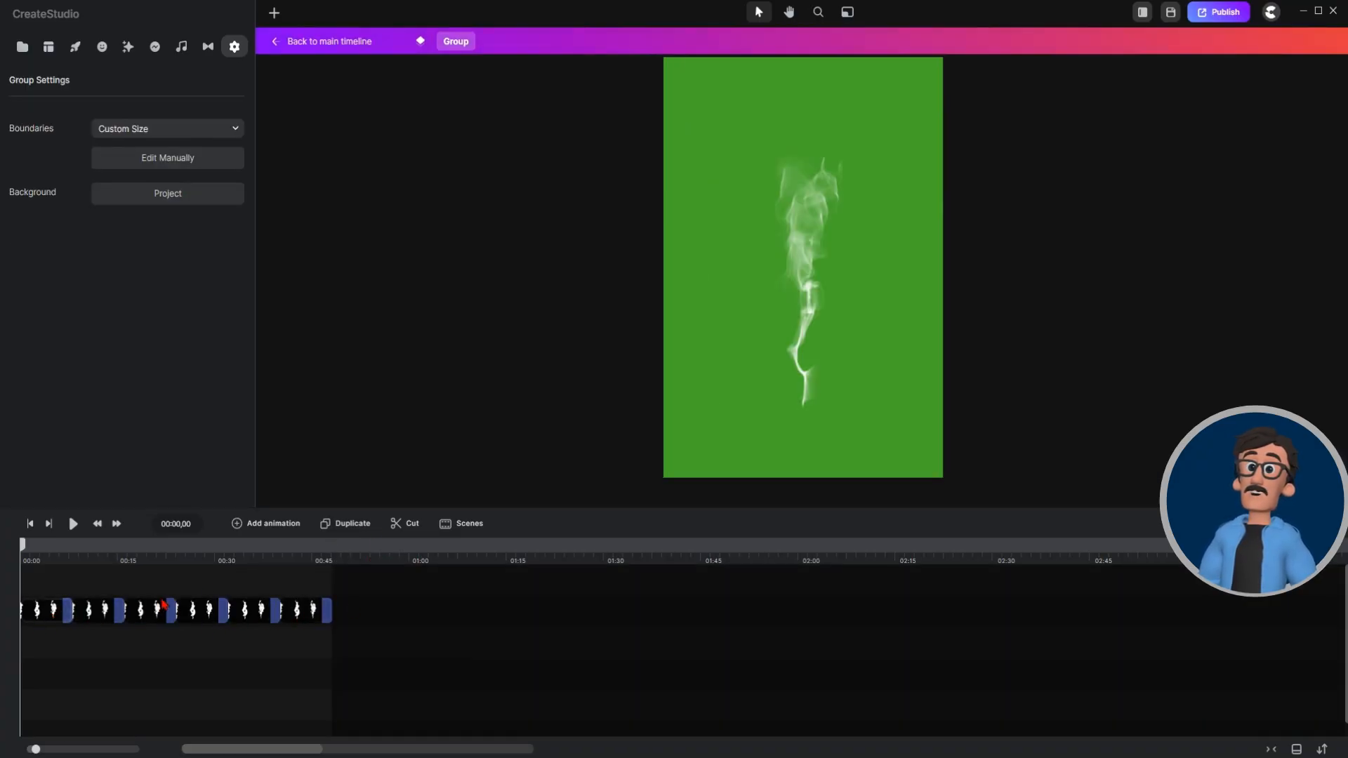
left_click(346, 42)
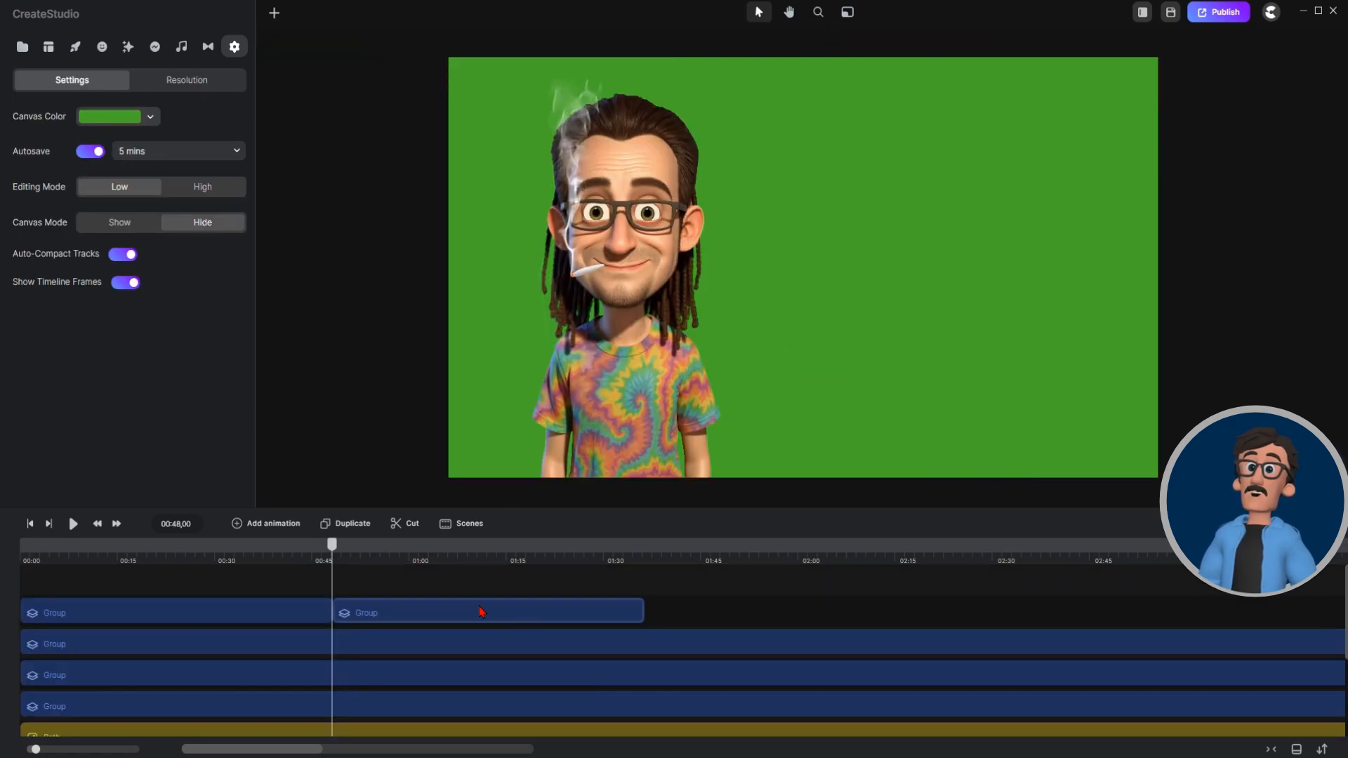
Add four more copies of the smoke group end to end and trim the last one to the end of the character's tracks.
left_click(419, 621)
left_click(360, 523)
left_click_drag(436, 618, 759, 643)
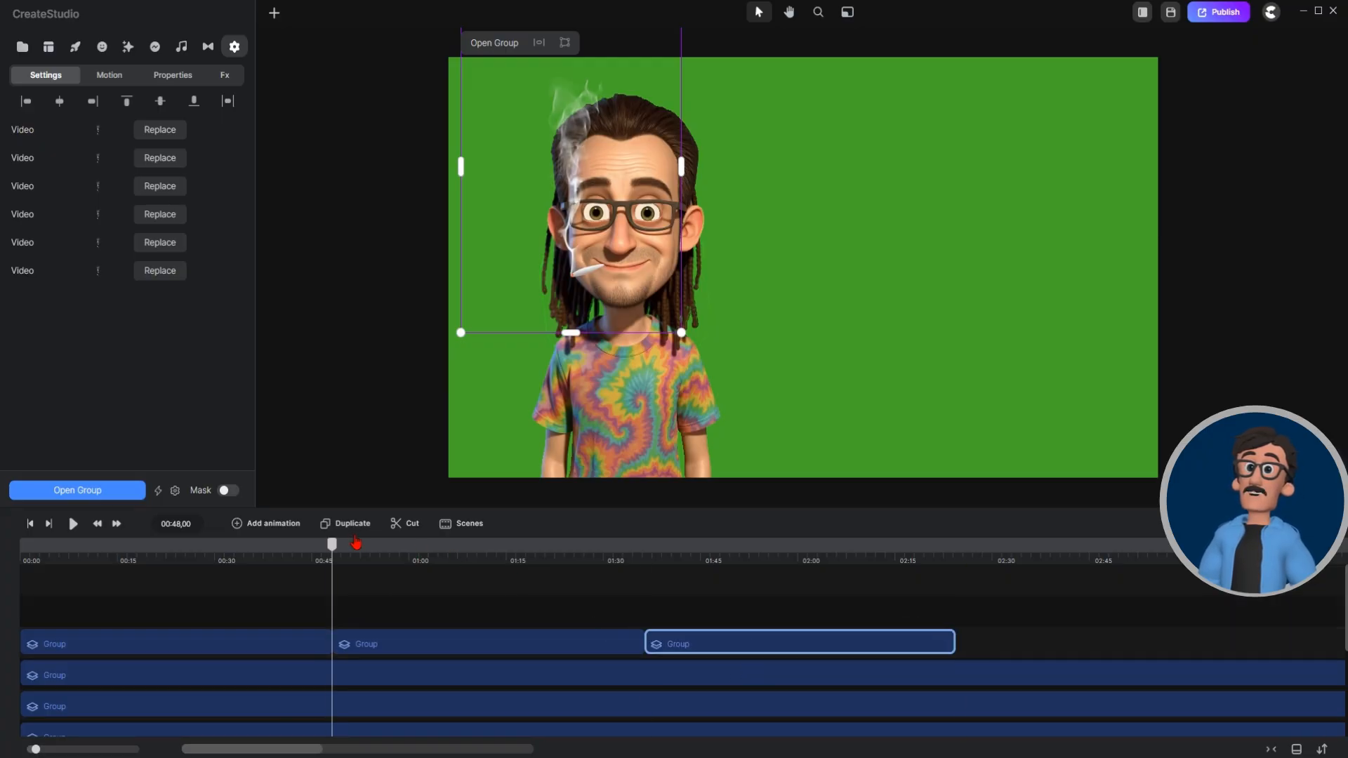
left_click(356, 525)
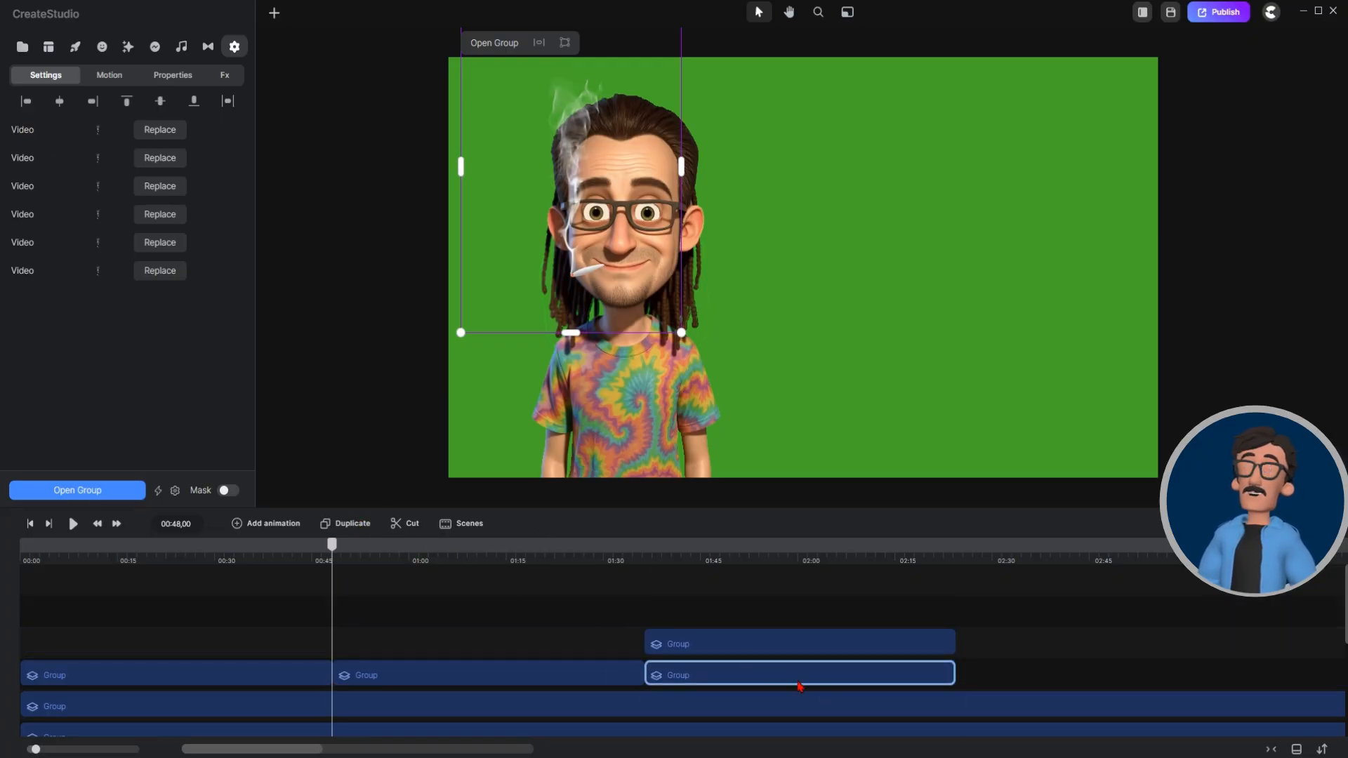
left_click_drag(748, 649, 1053, 715)
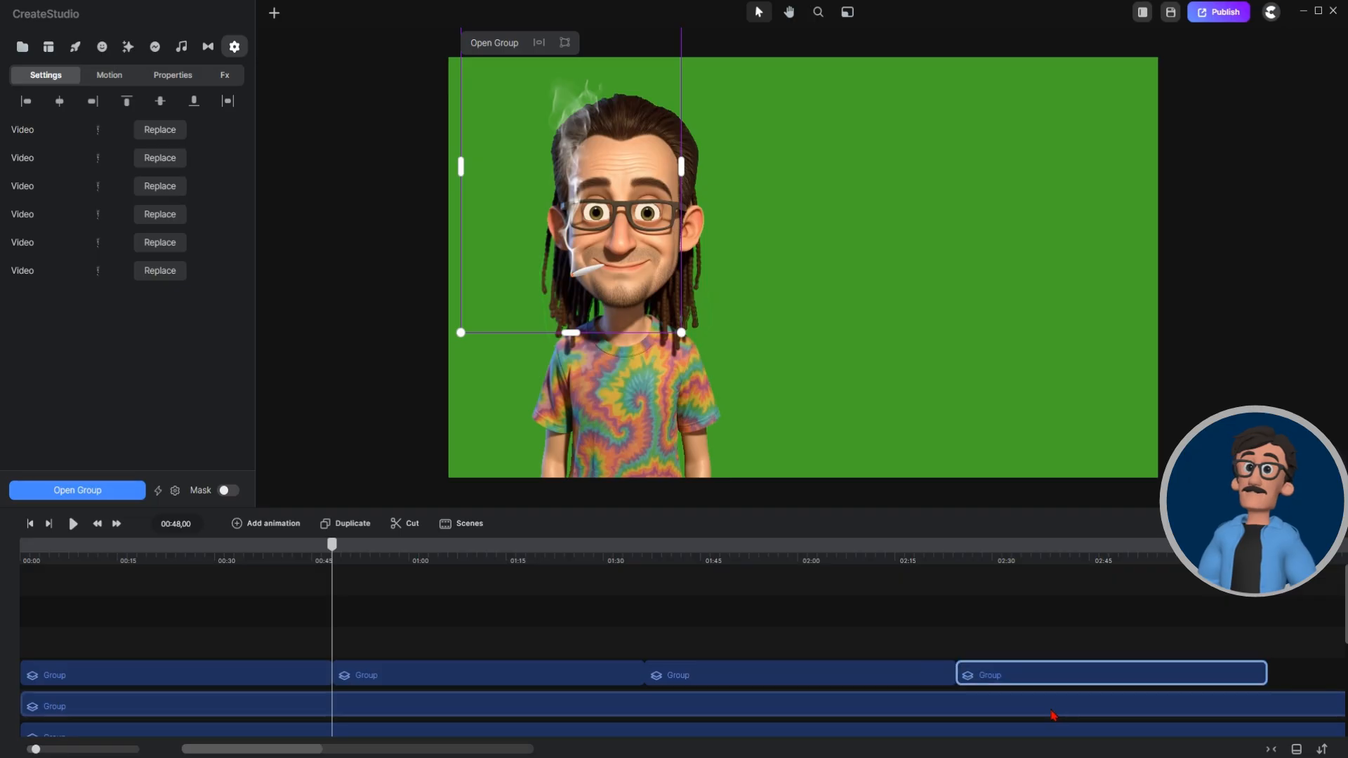
left_click_drag(900, 562, 700, 561)
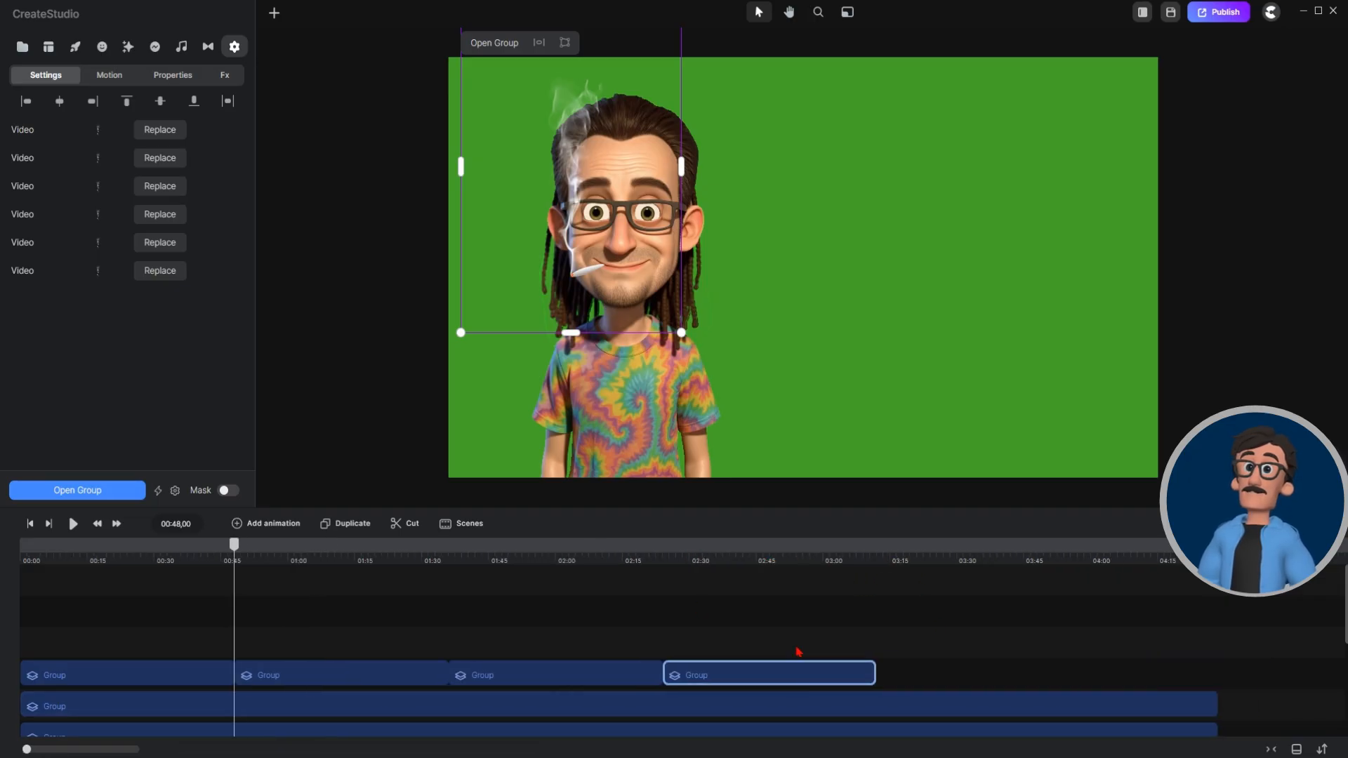
left_click(353, 527)
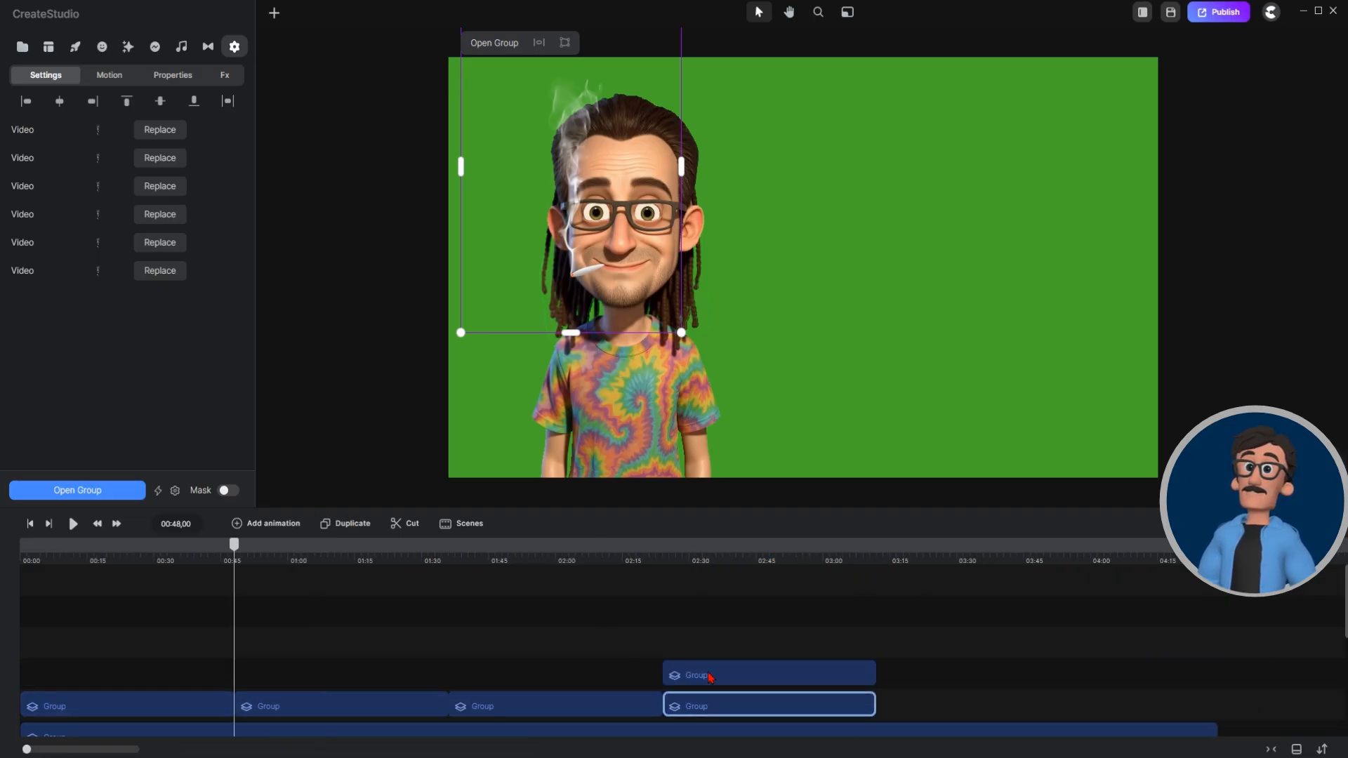
left_click_drag(709, 676, 924, 706)
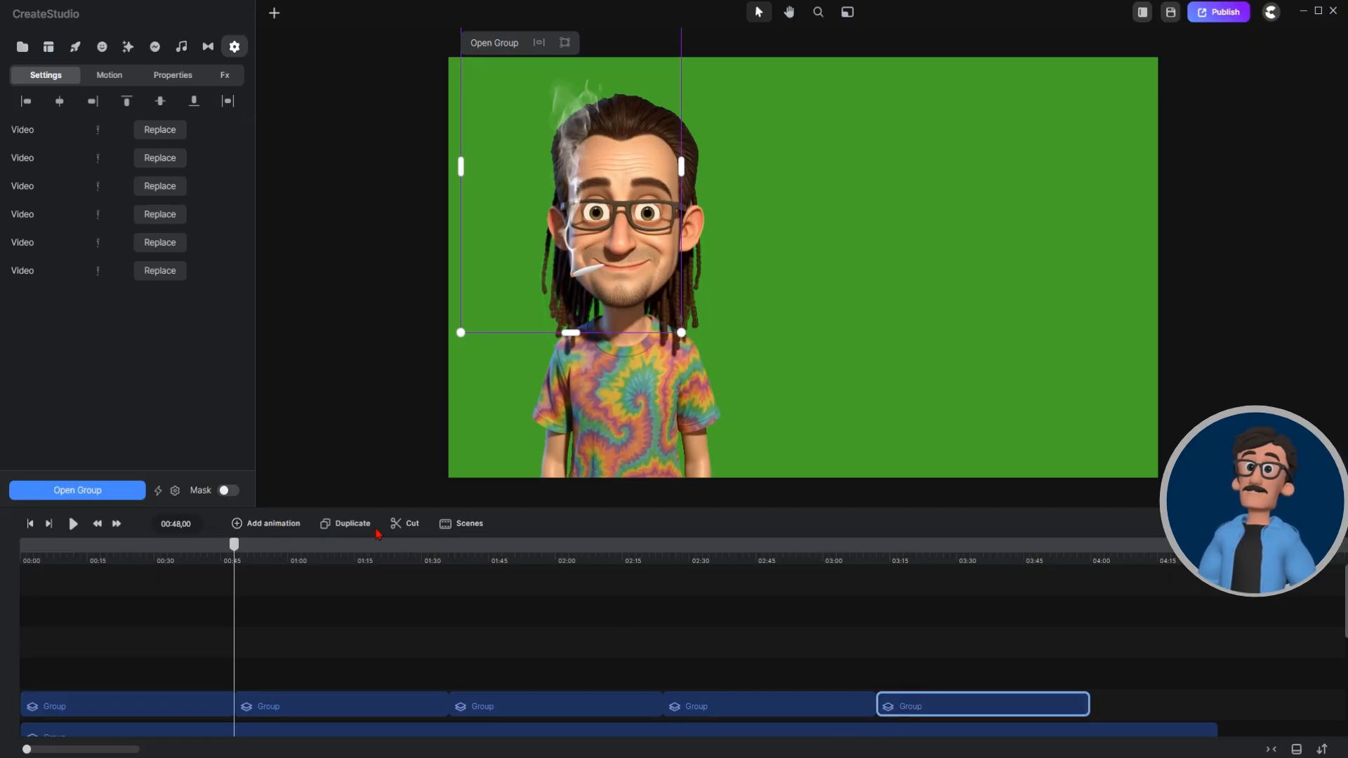
left_click(352, 524)
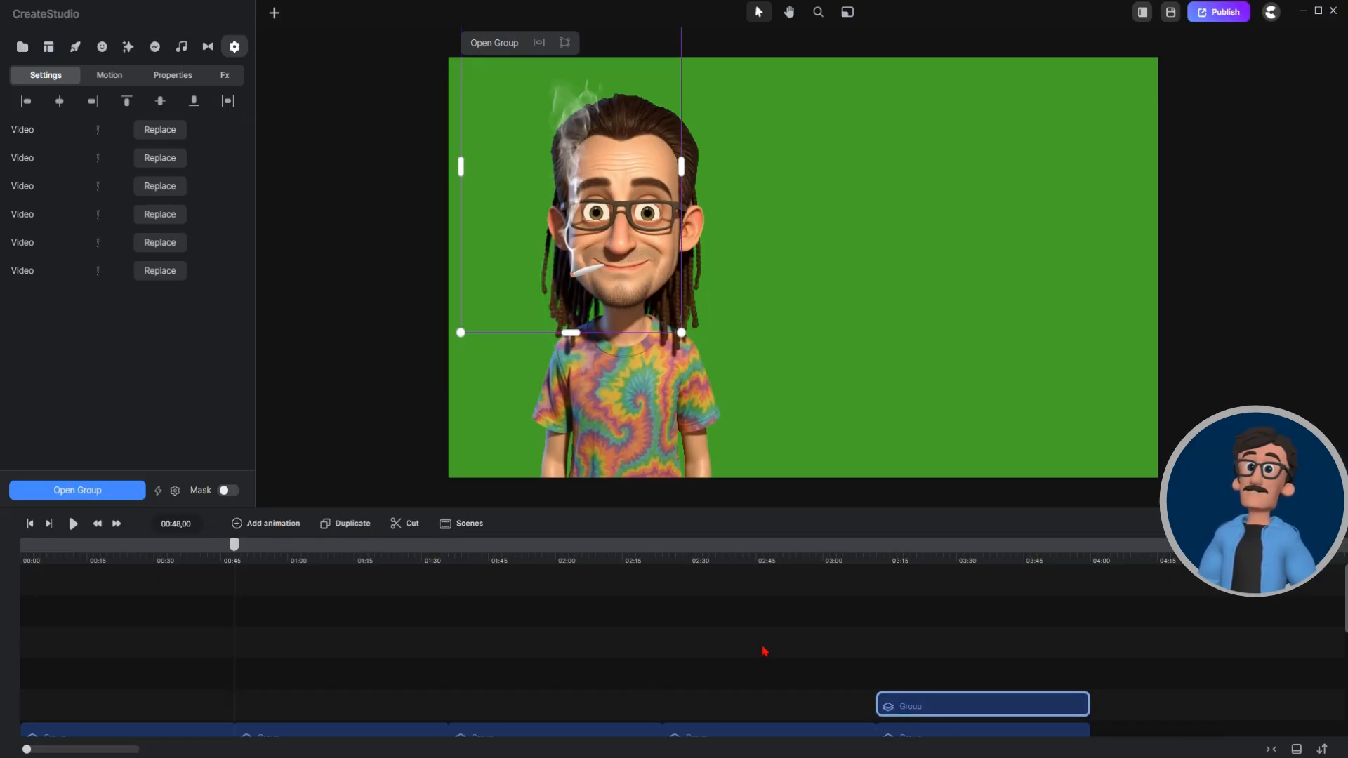
left_click_drag(892, 696, 1110, 699)
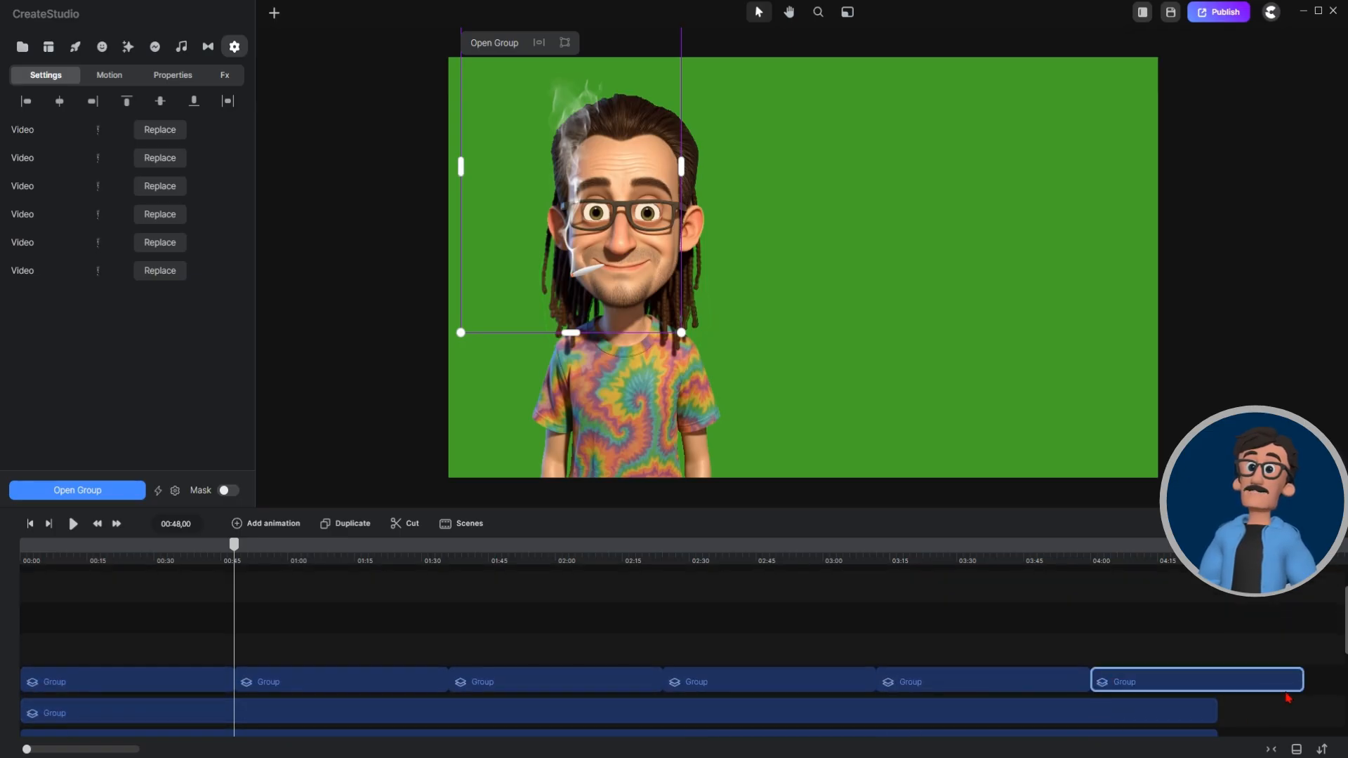
left_click_drag(1271, 685, 1219, 705)
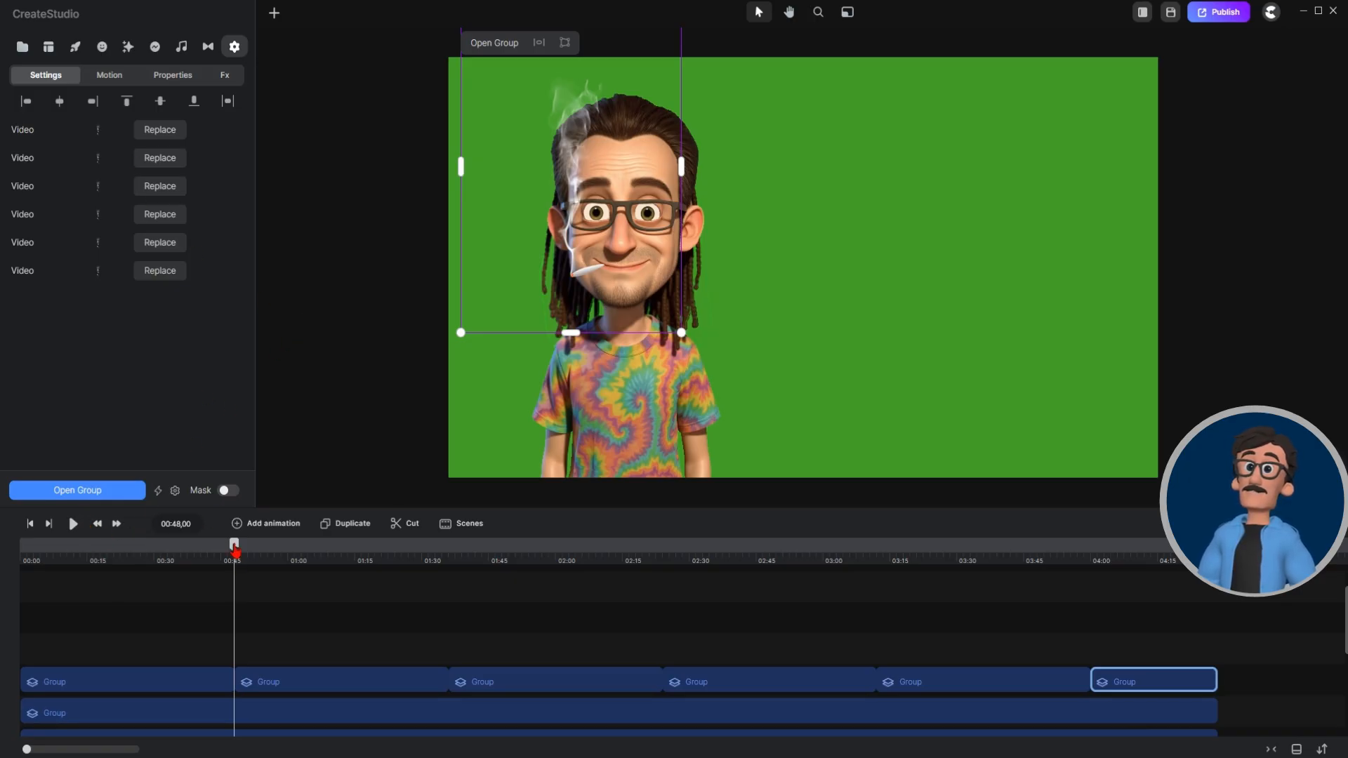
Preview the smoke animation from the start of the timeline to about 23 seconds.
left_click_drag(233, 547, 20, 552)
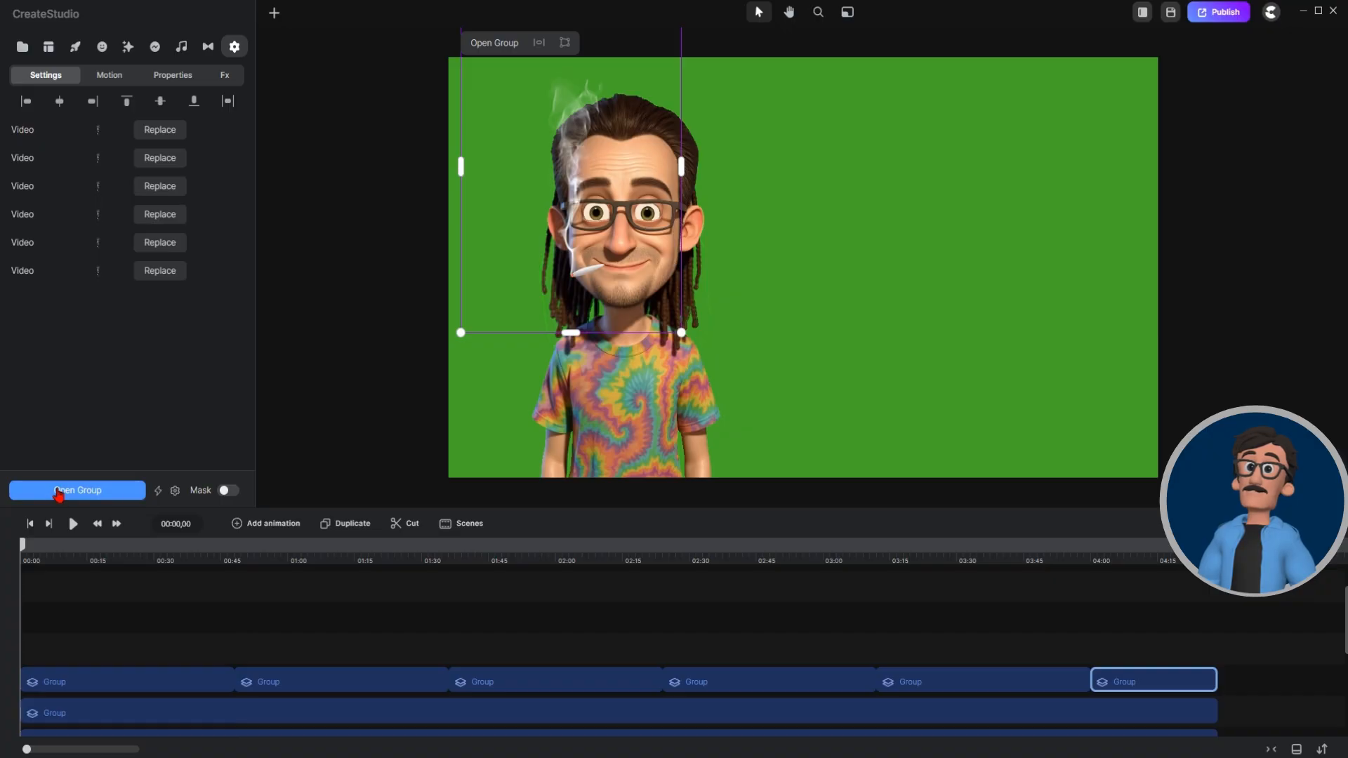
left_click(73, 524)
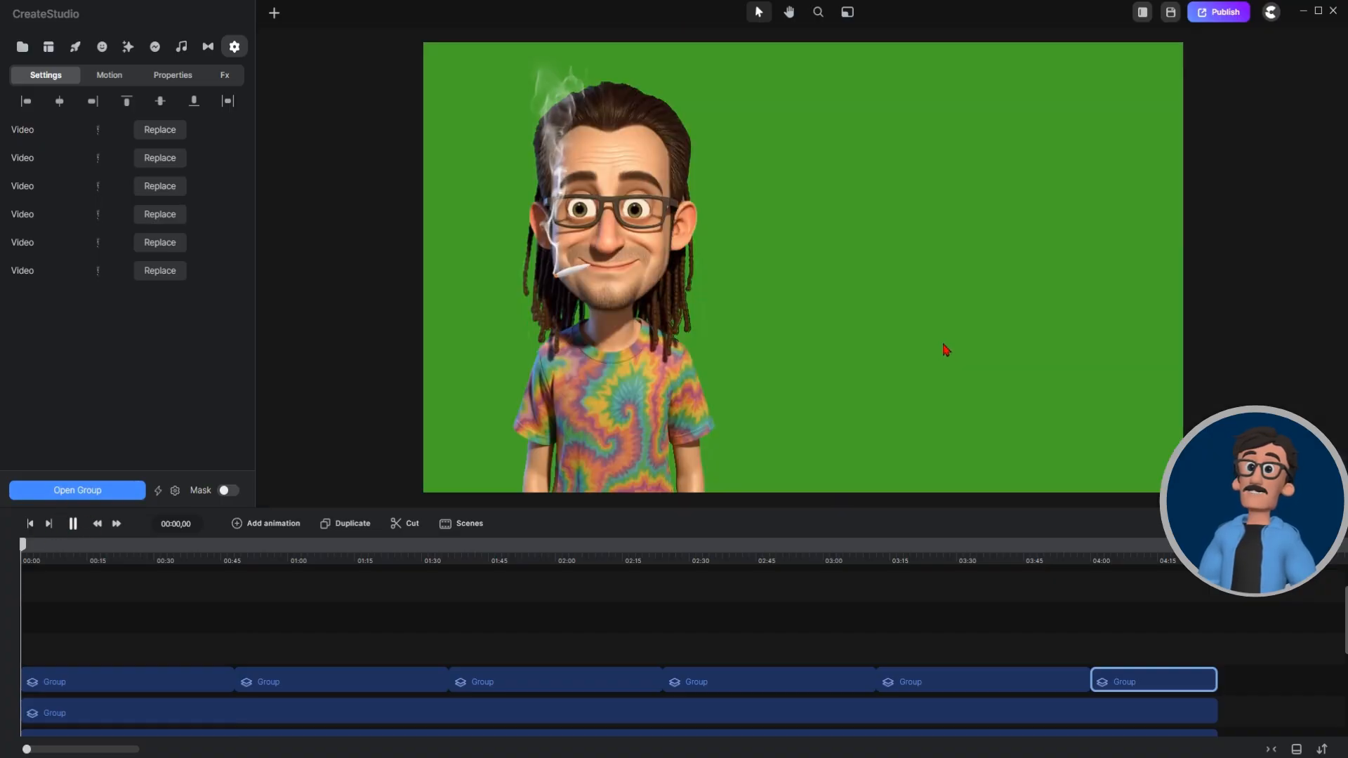
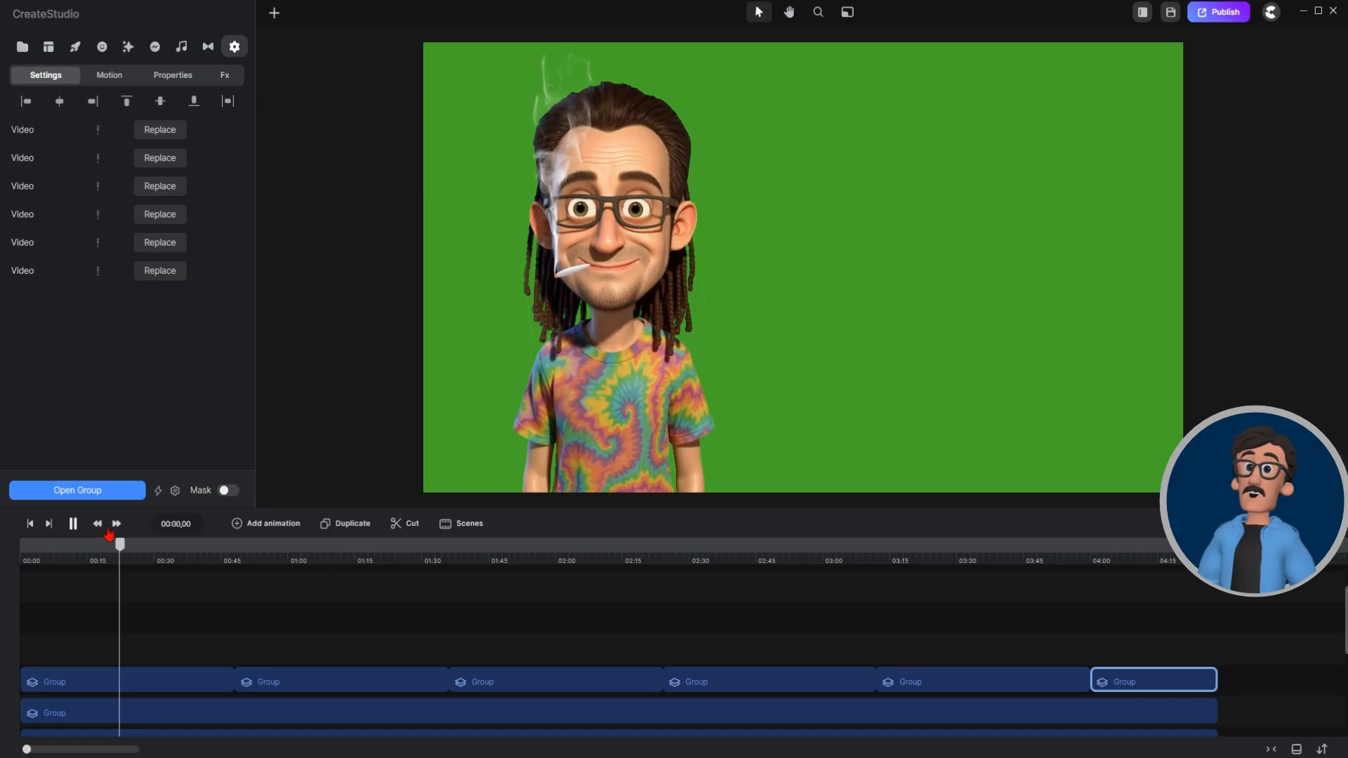
left_click(73, 523)
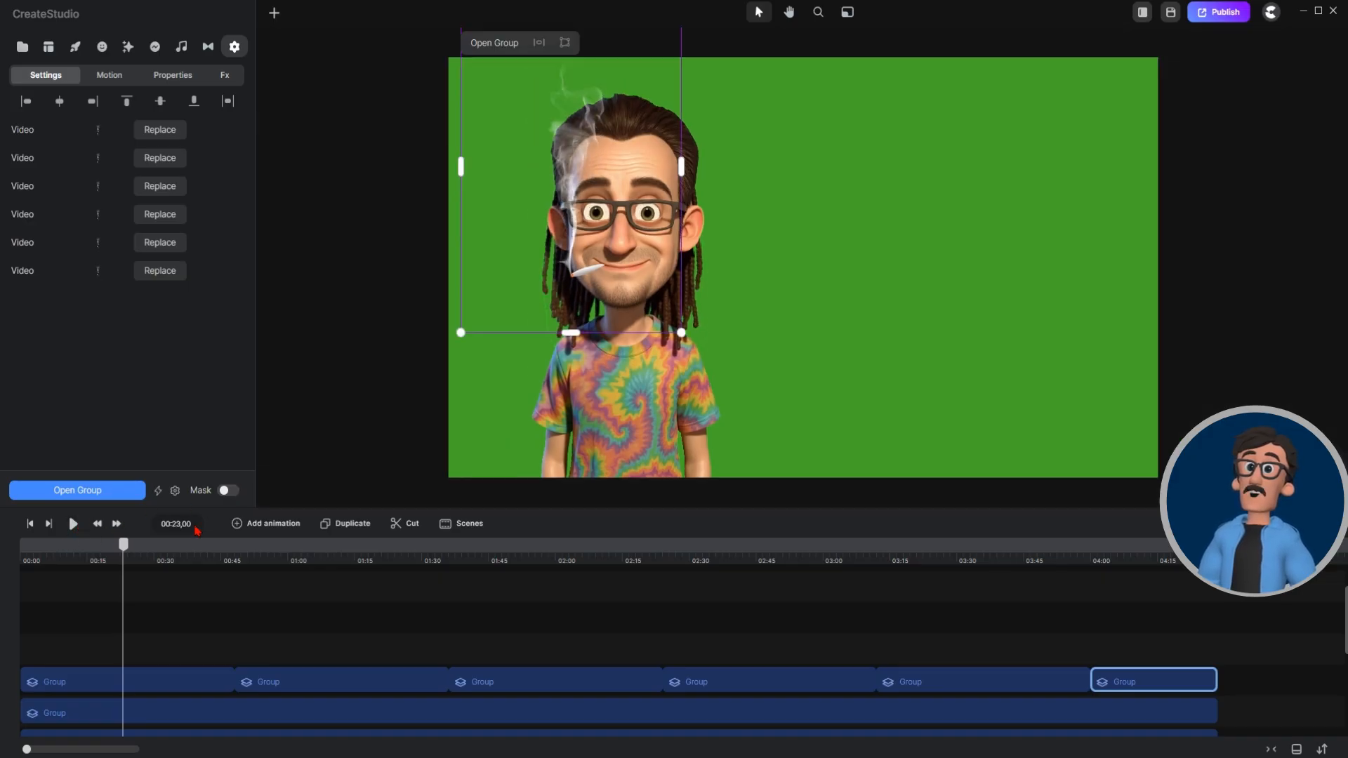
Combine the six smoke groups on the track into a single group and rename it Smoke.
left_click_drag(195, 636, 1135, 686)
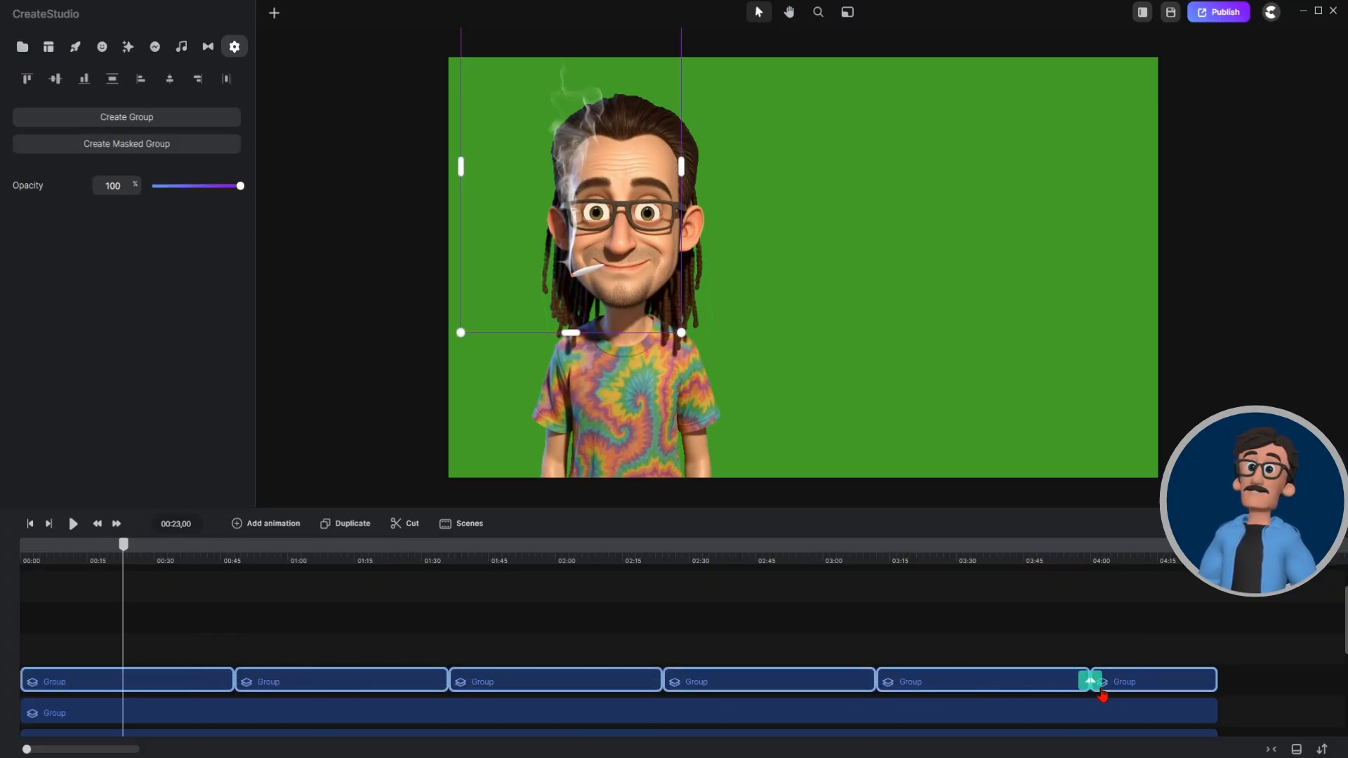
left_click(1099, 690)
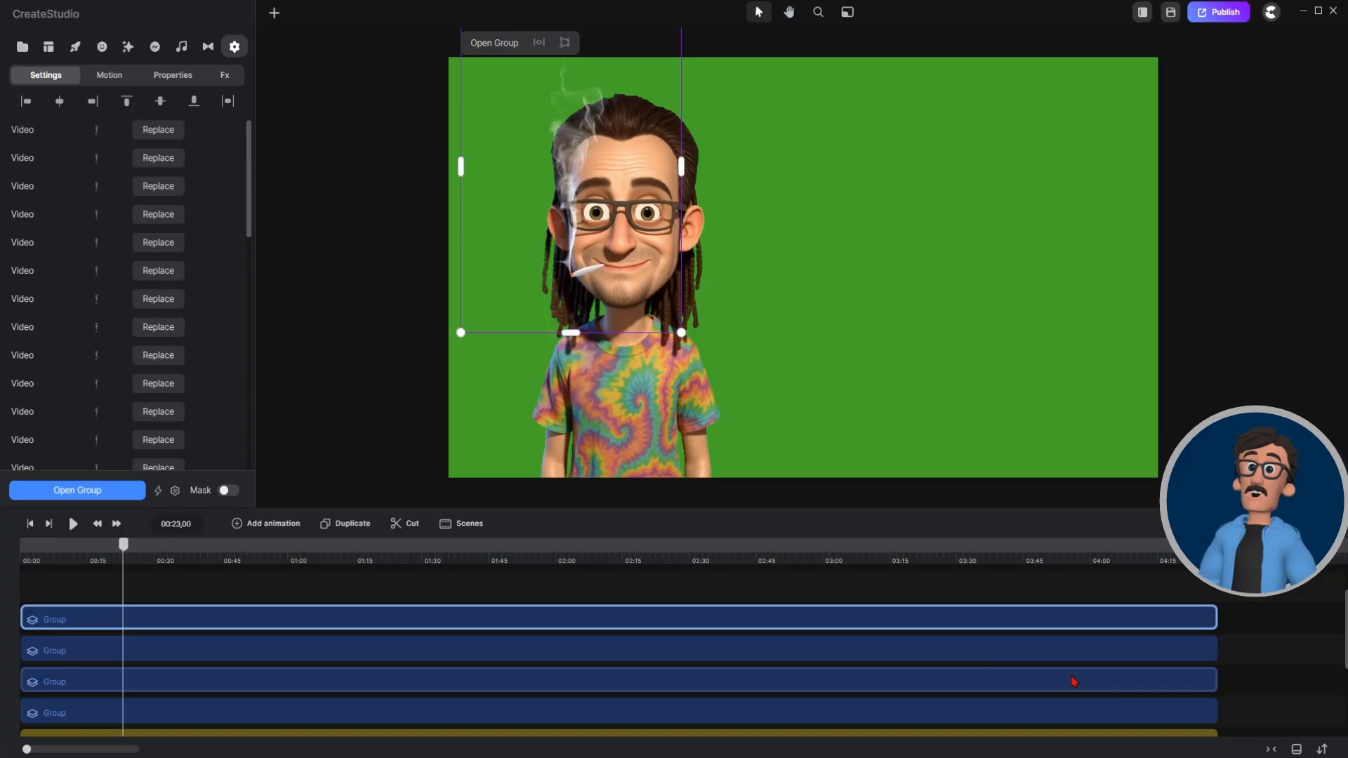
right_click(66, 626)
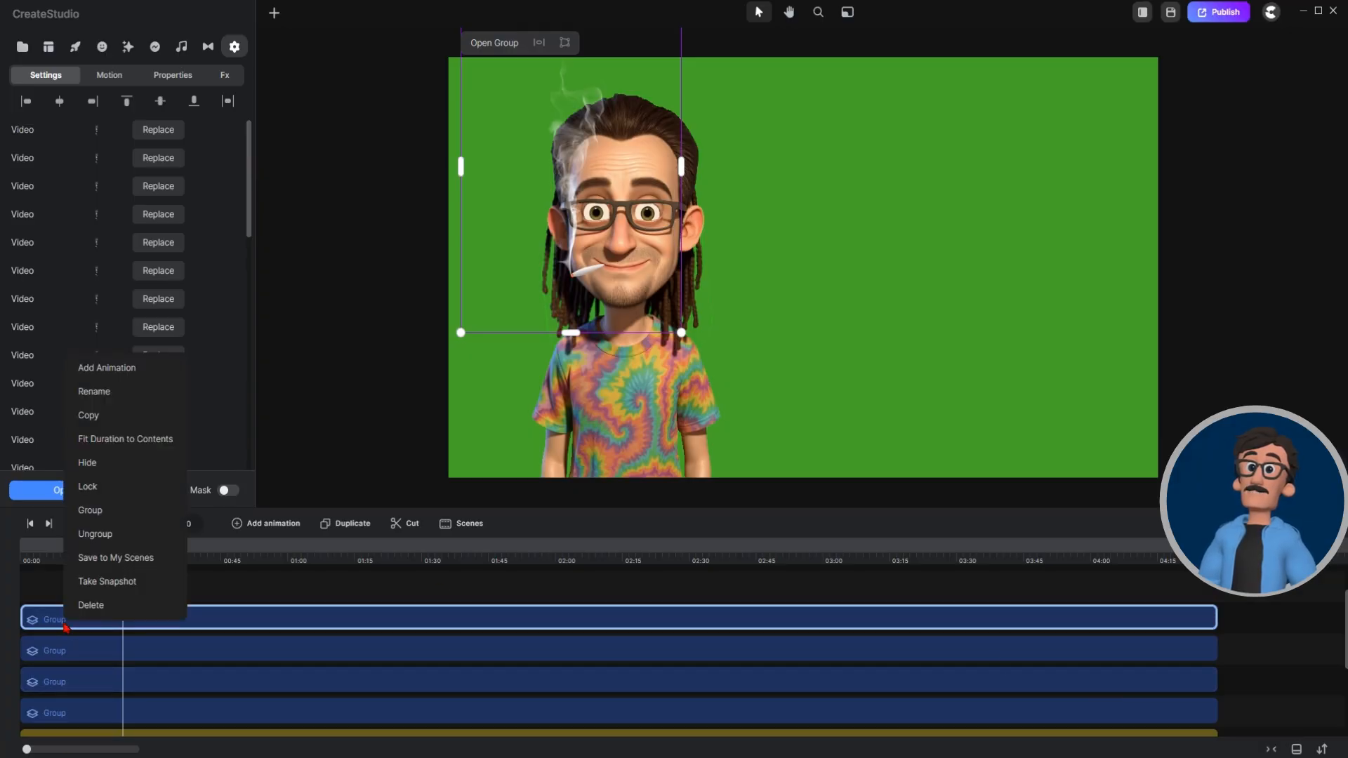
left_click(101, 394)
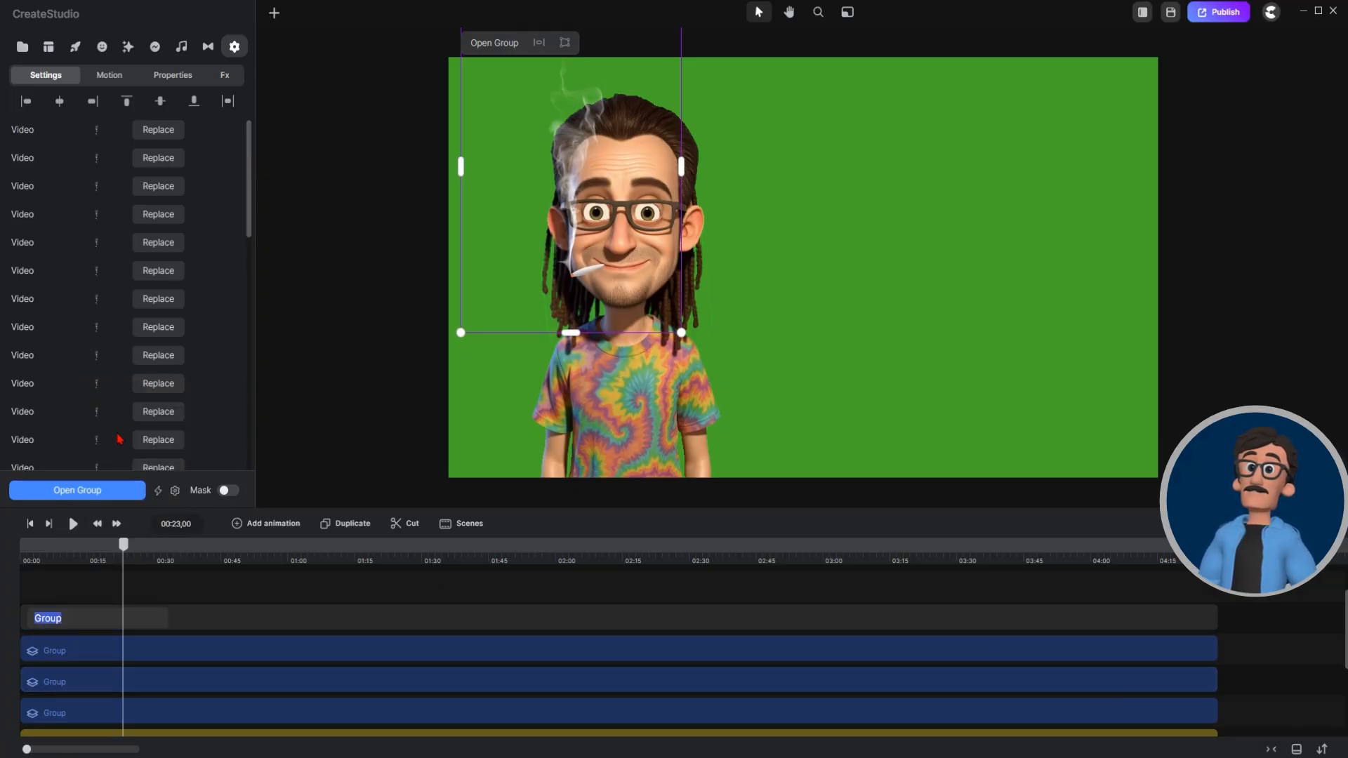
type("Smoke")
Rename the cigarette group to Joint and the group holding the two pupil images to Pupils.
left_click(57, 653)
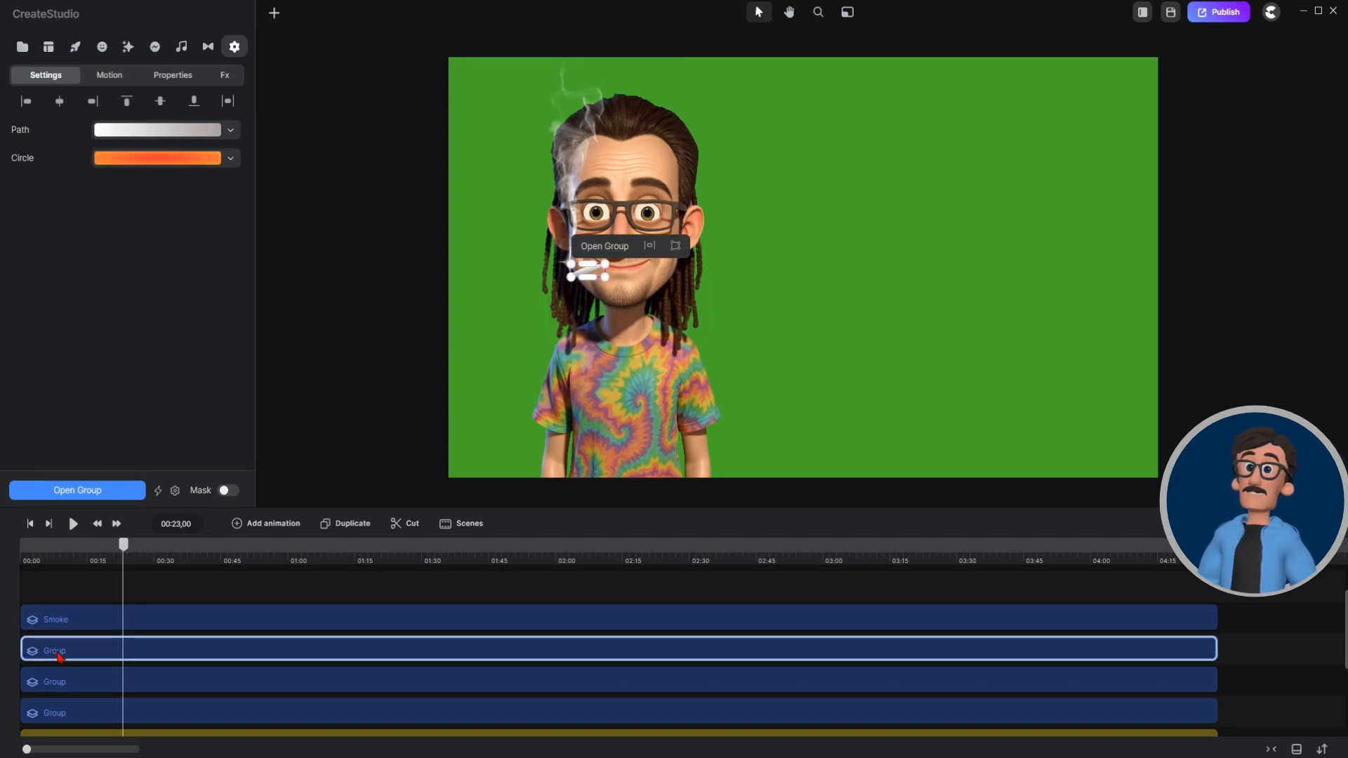
right_click(59, 657)
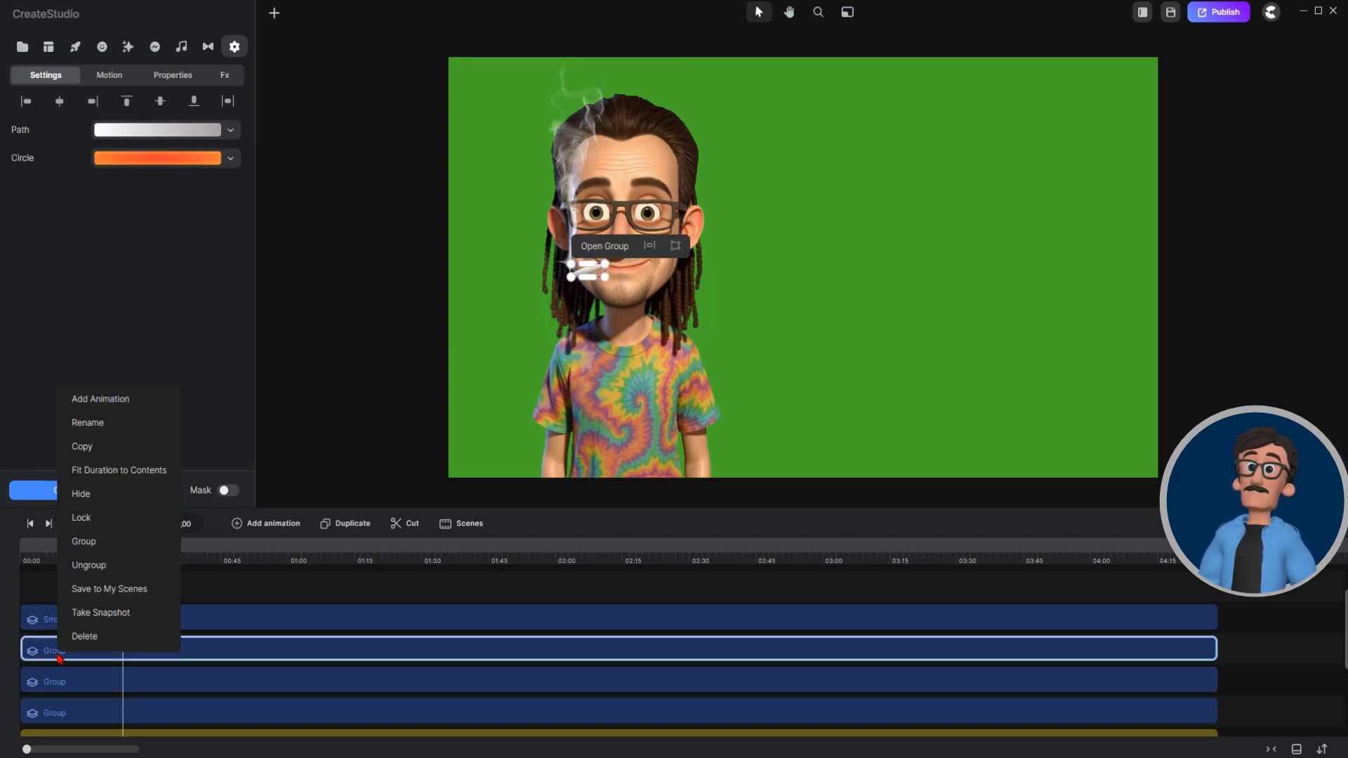
left_click(97, 429)
type("Joint")
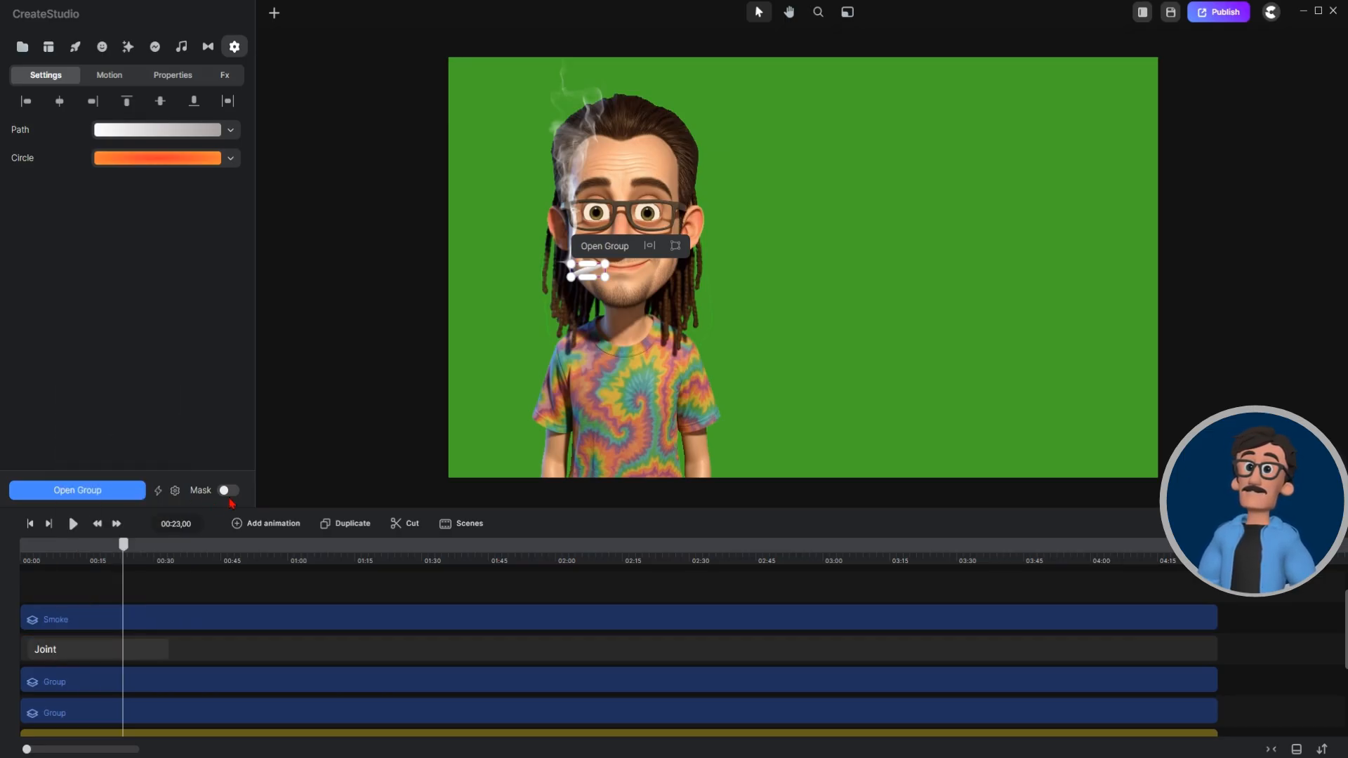
left_click(62, 683)
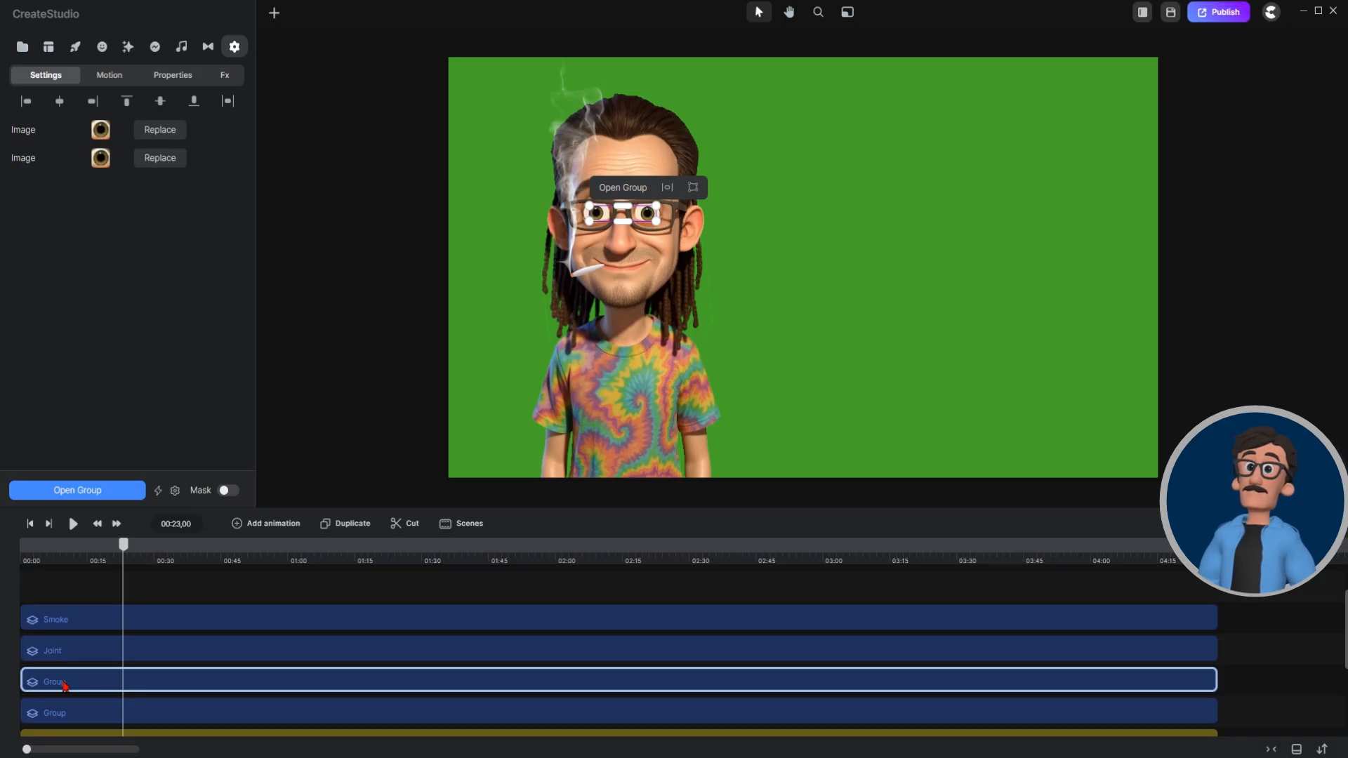
right_click(63, 684)
left_click(97, 453)
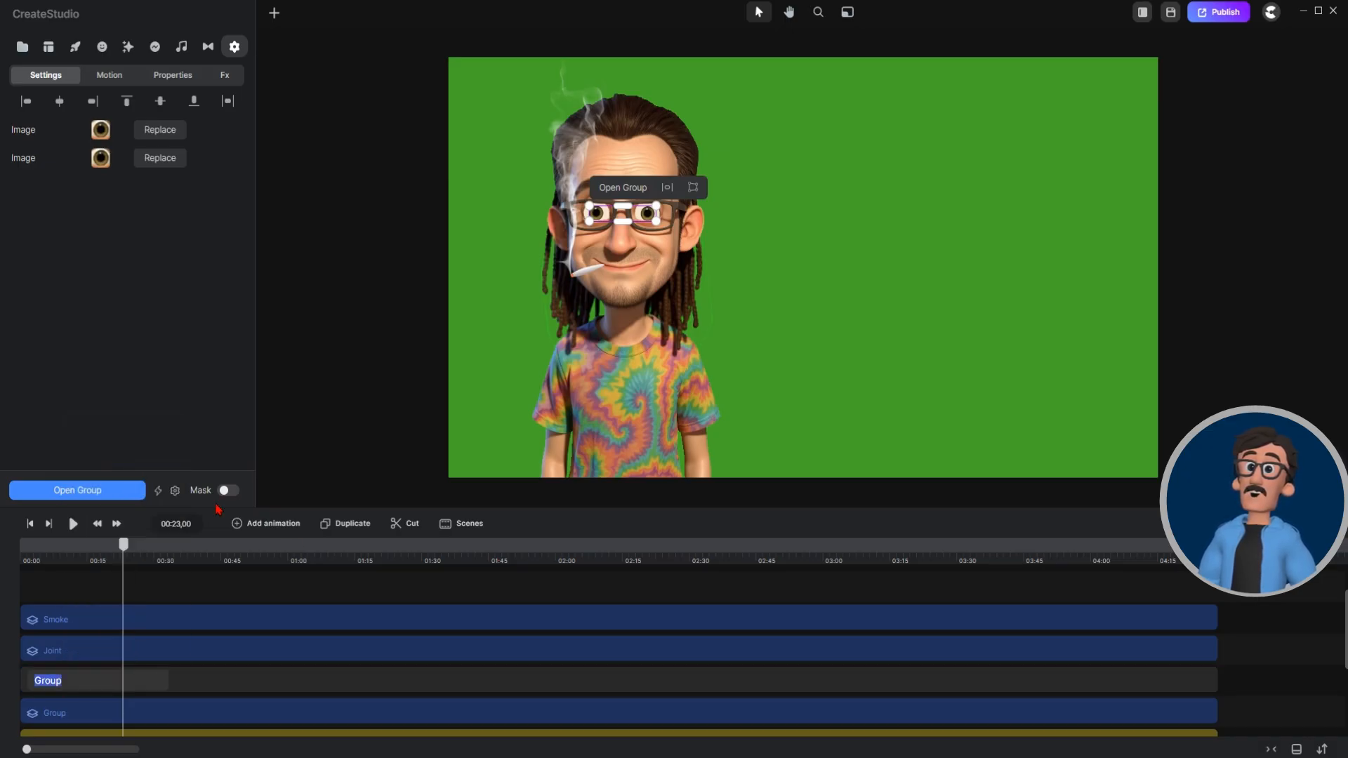
type("Pupils")
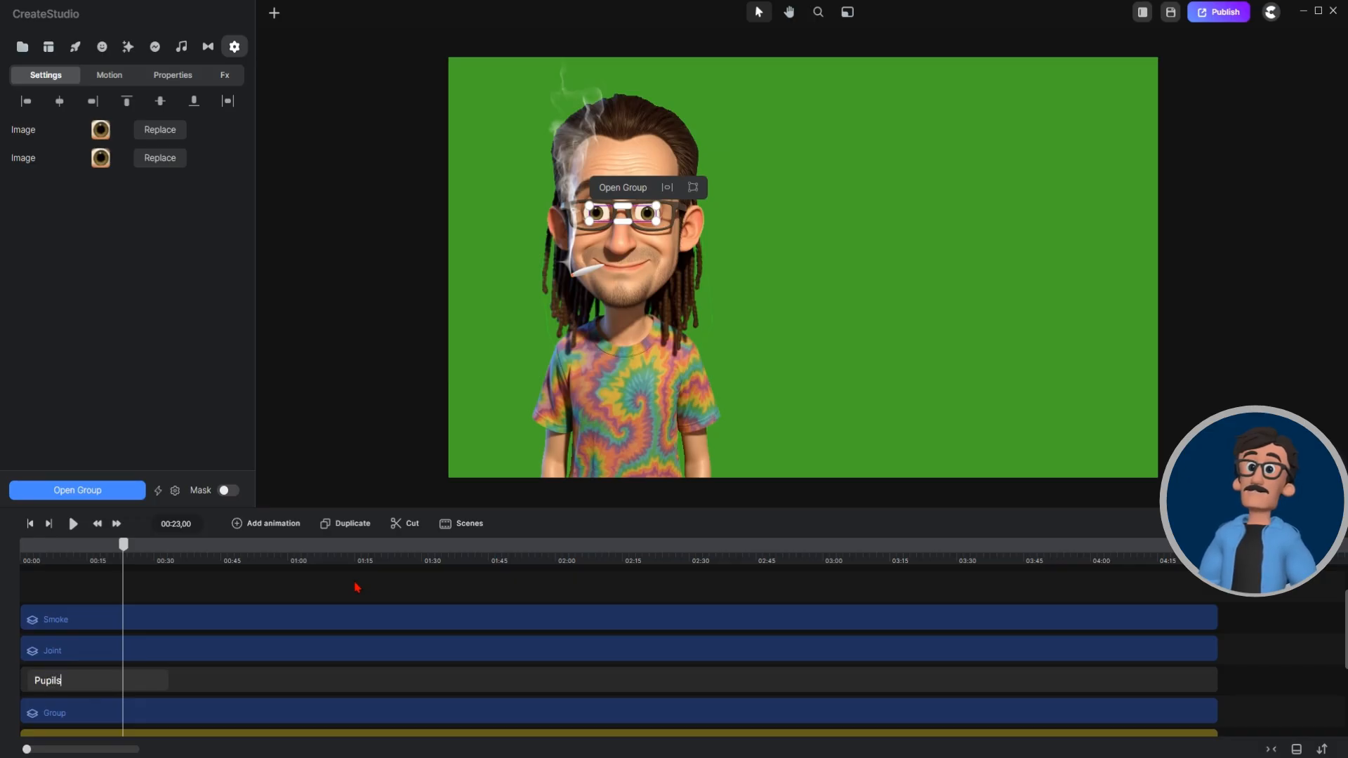
Rename the group of two cream-coloured eye paths below Pupils to Eye Whites.
left_click(60, 714)
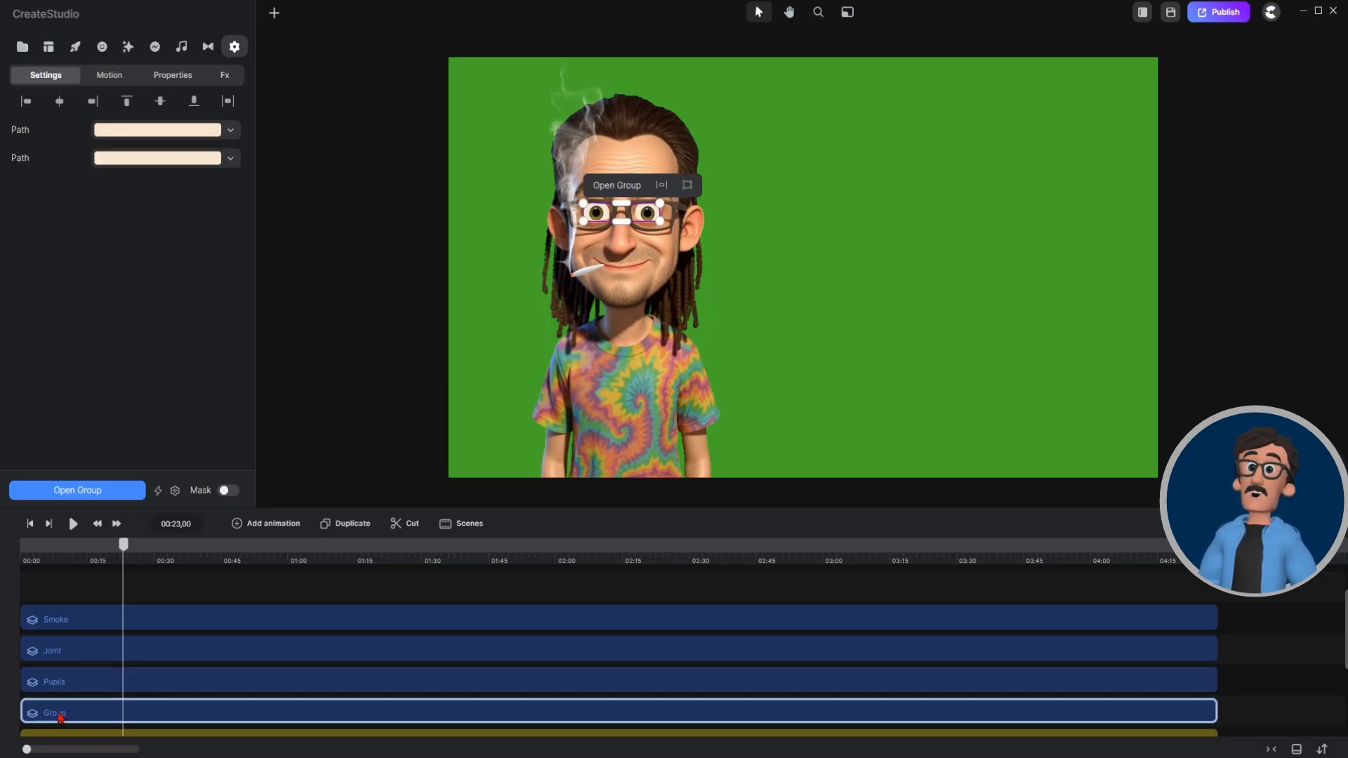
right_click(60, 715)
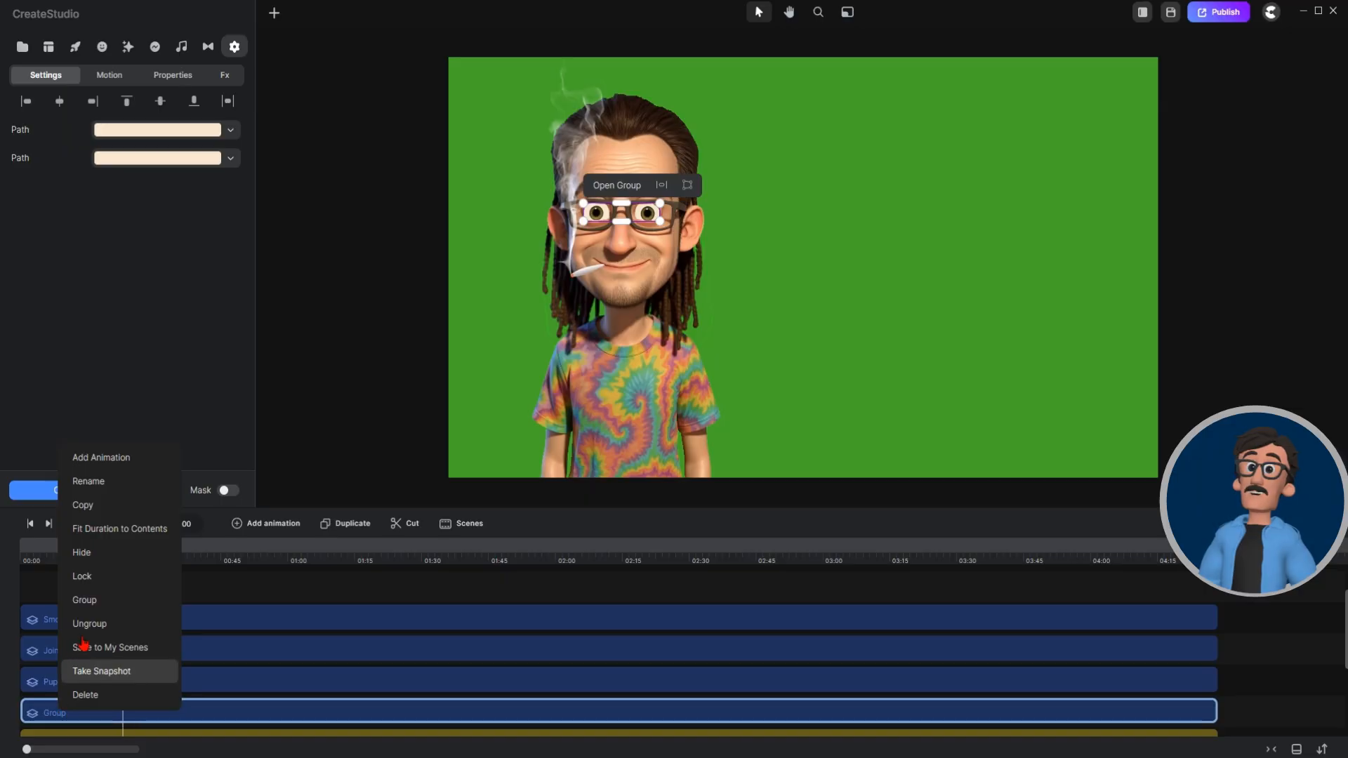
left_click(87, 480)
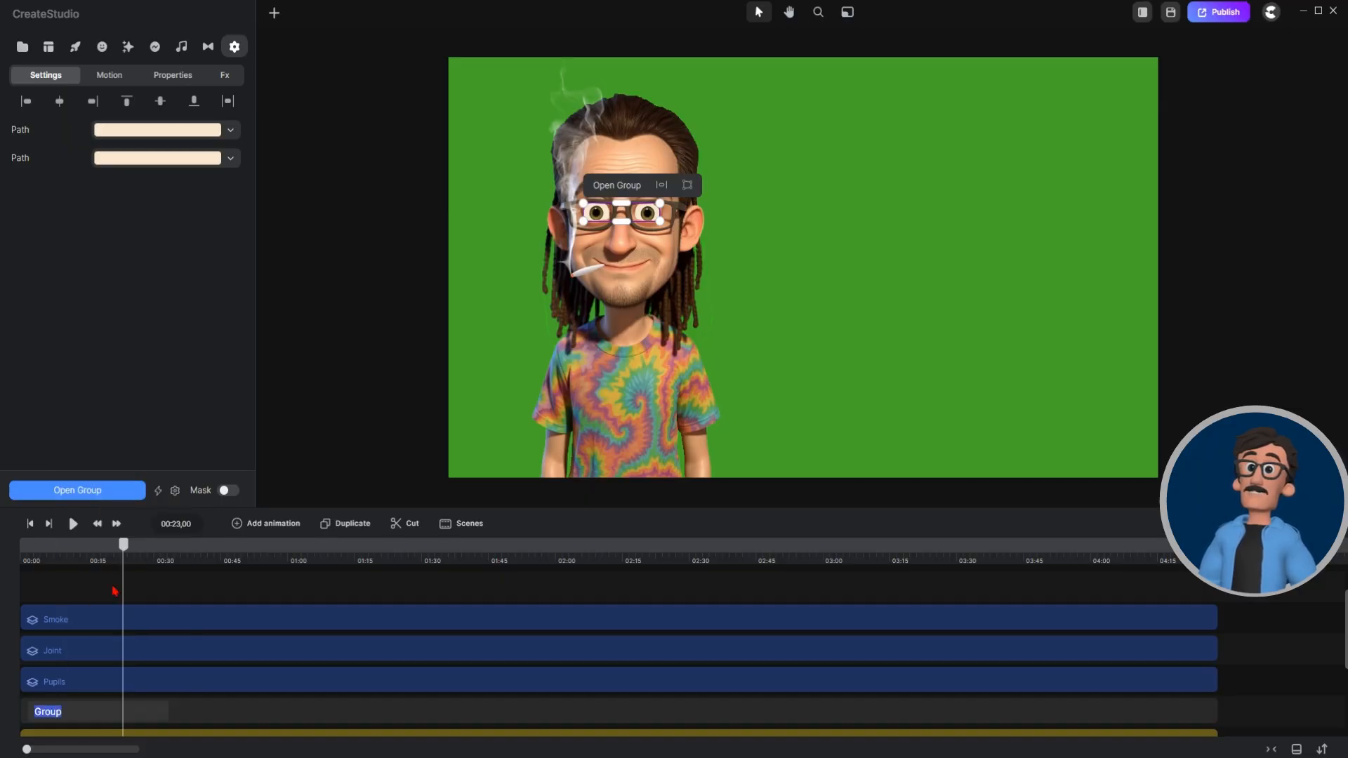
type("Eye Whites")
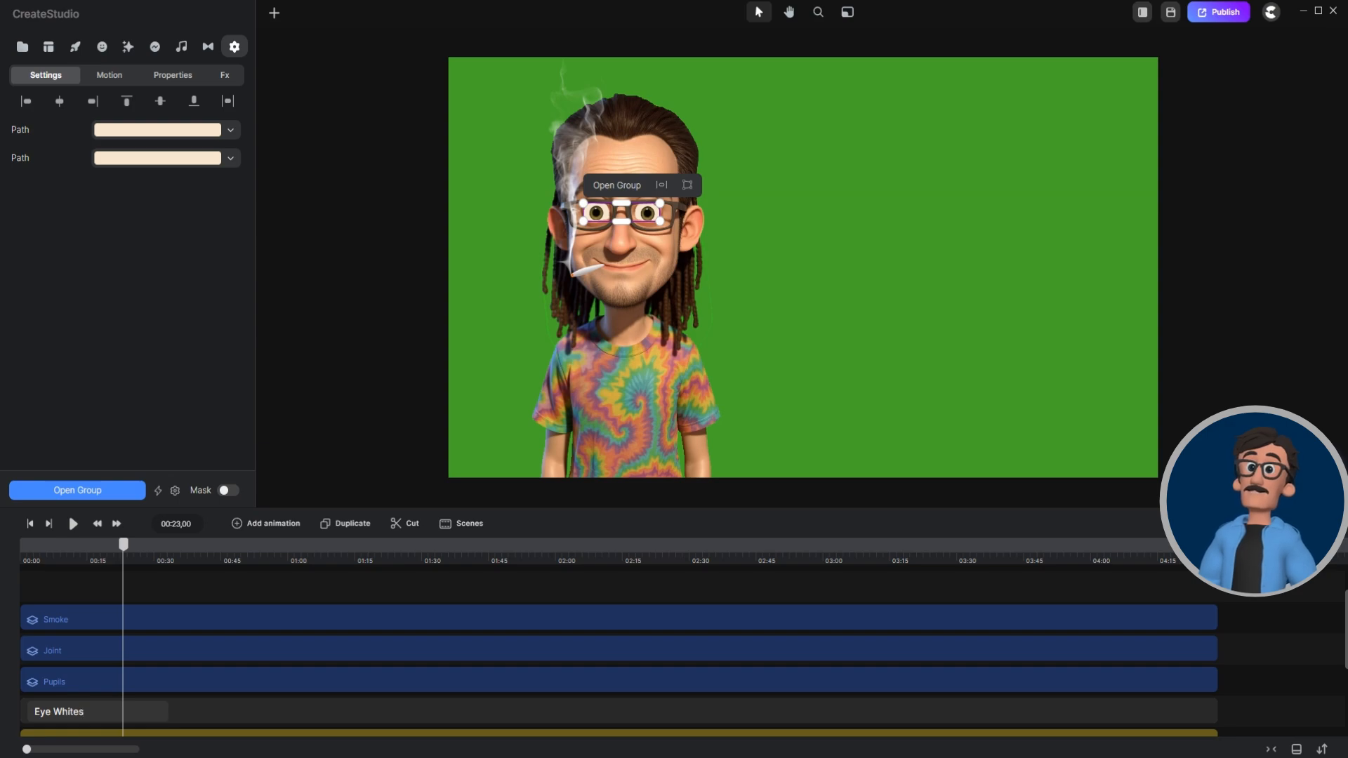
key("Return")
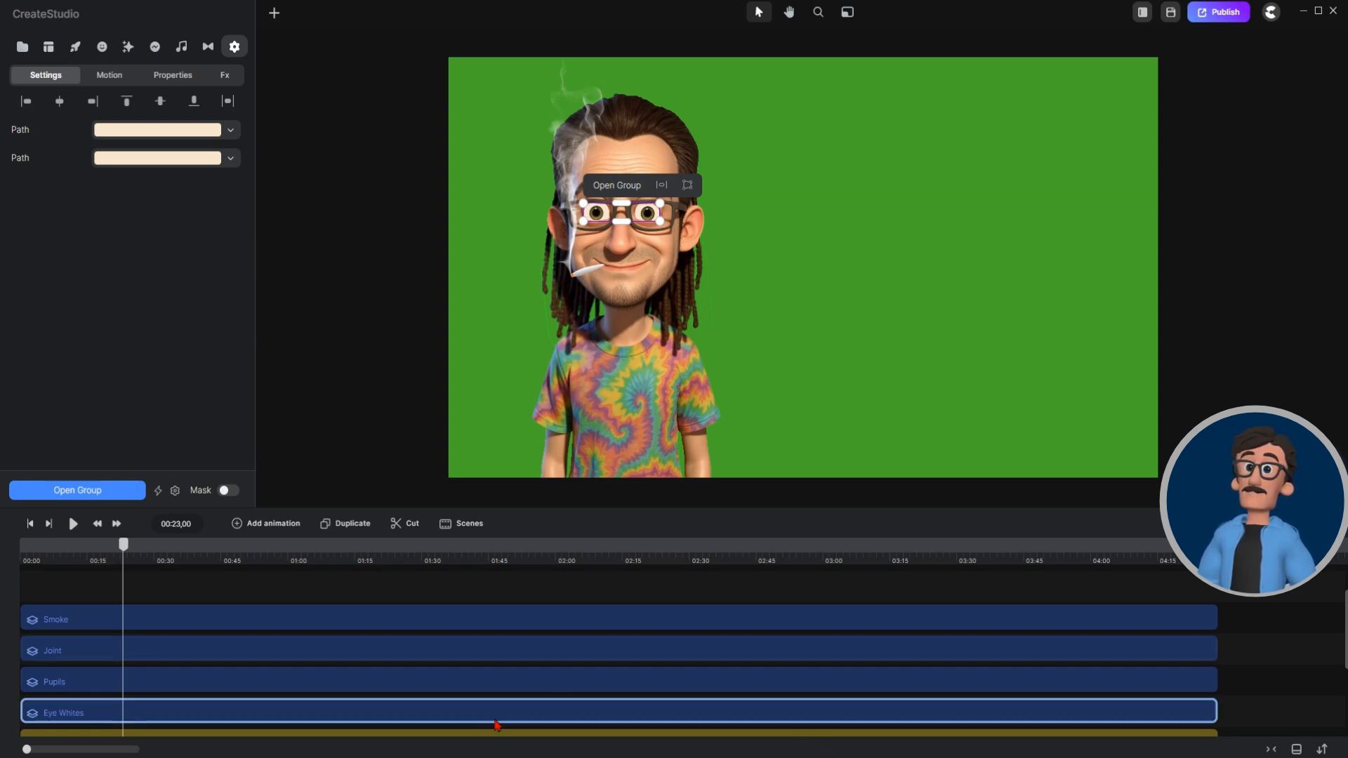
Examine the black Path layer below the Eye Whites group and its place on the character.
scroll(376, 649, "down", 2)
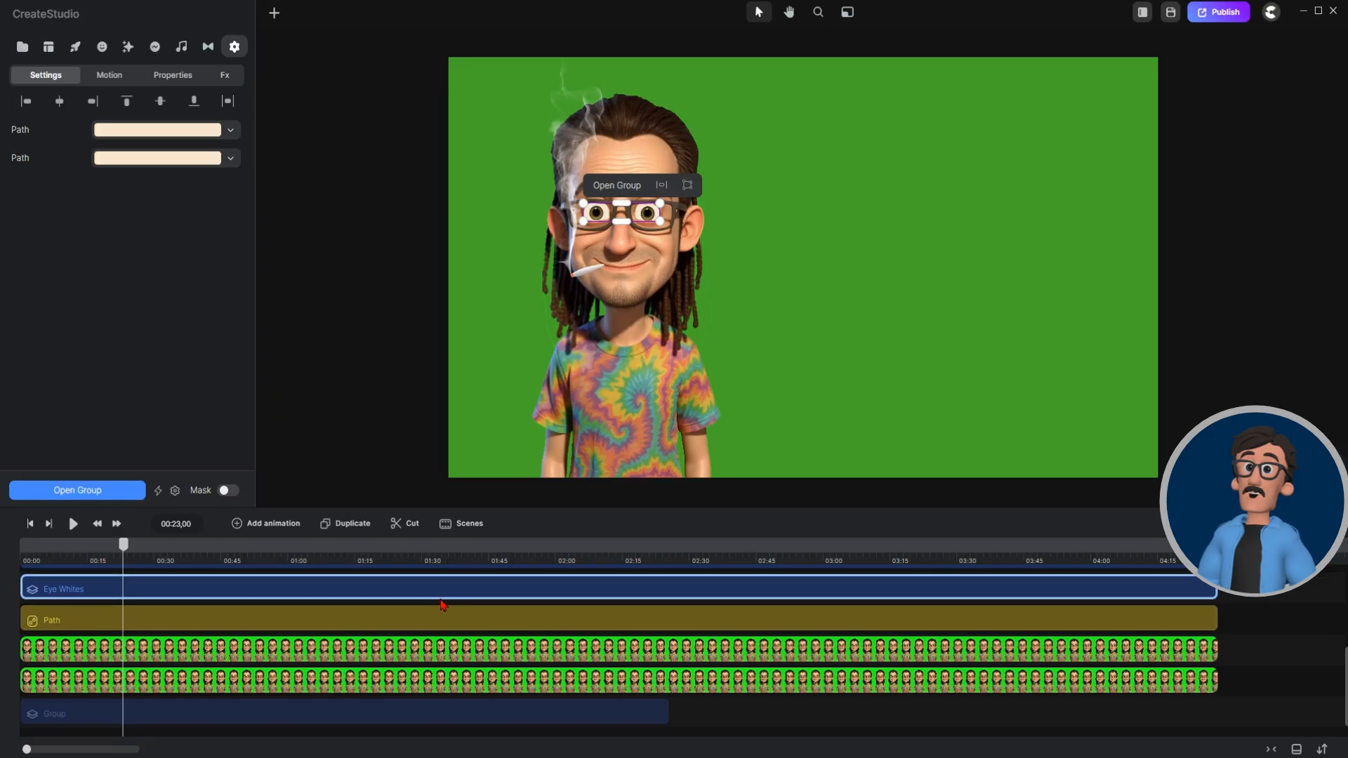
left_click(240, 619)
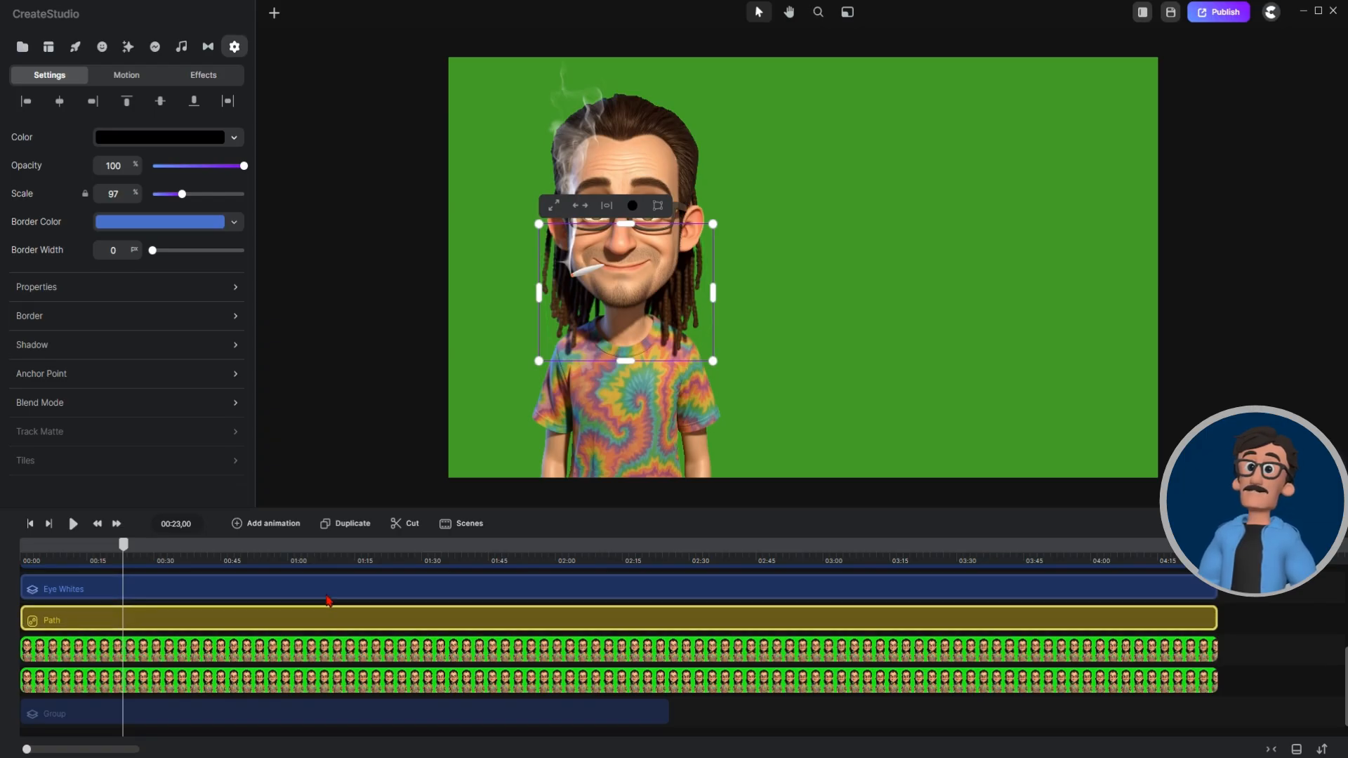
scroll(764, 386, "up", 3)
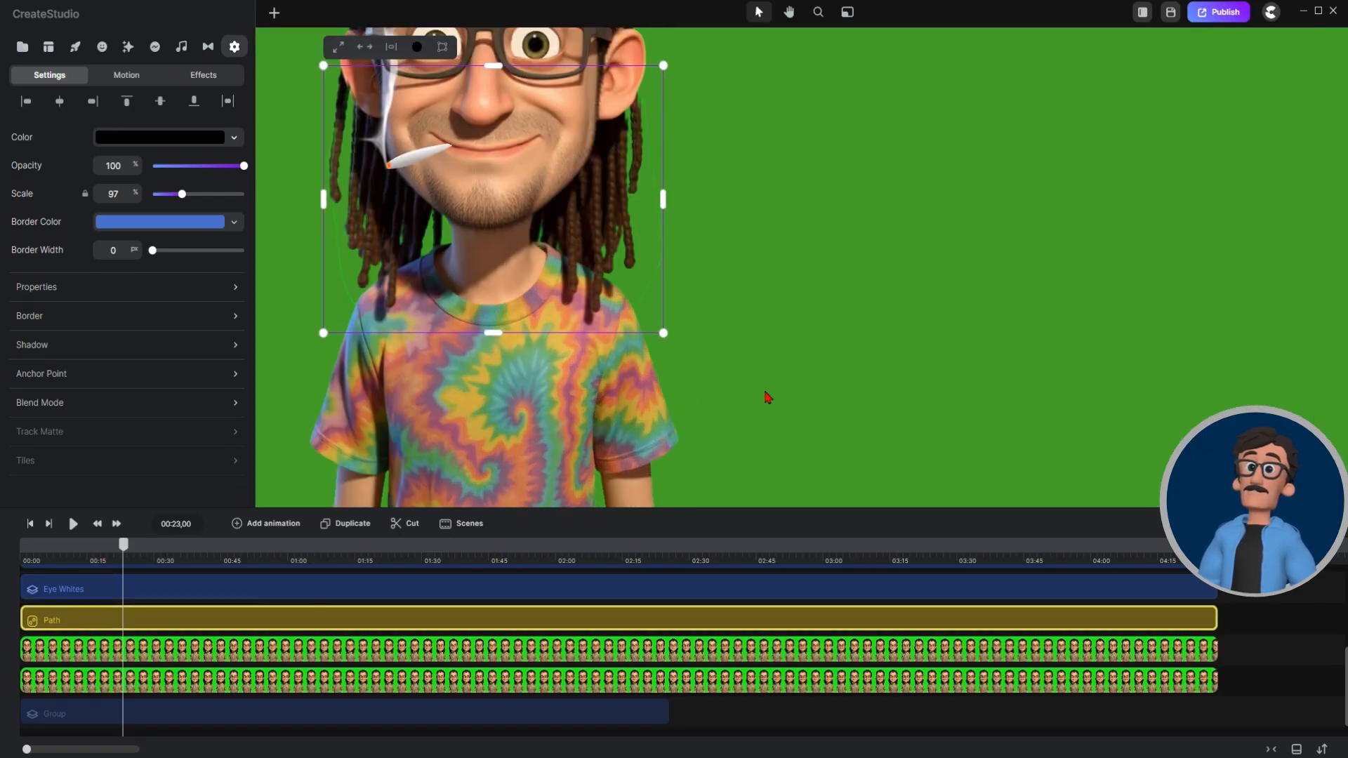
scroll(765, 389, "down", 1)
left_click(805, 276)
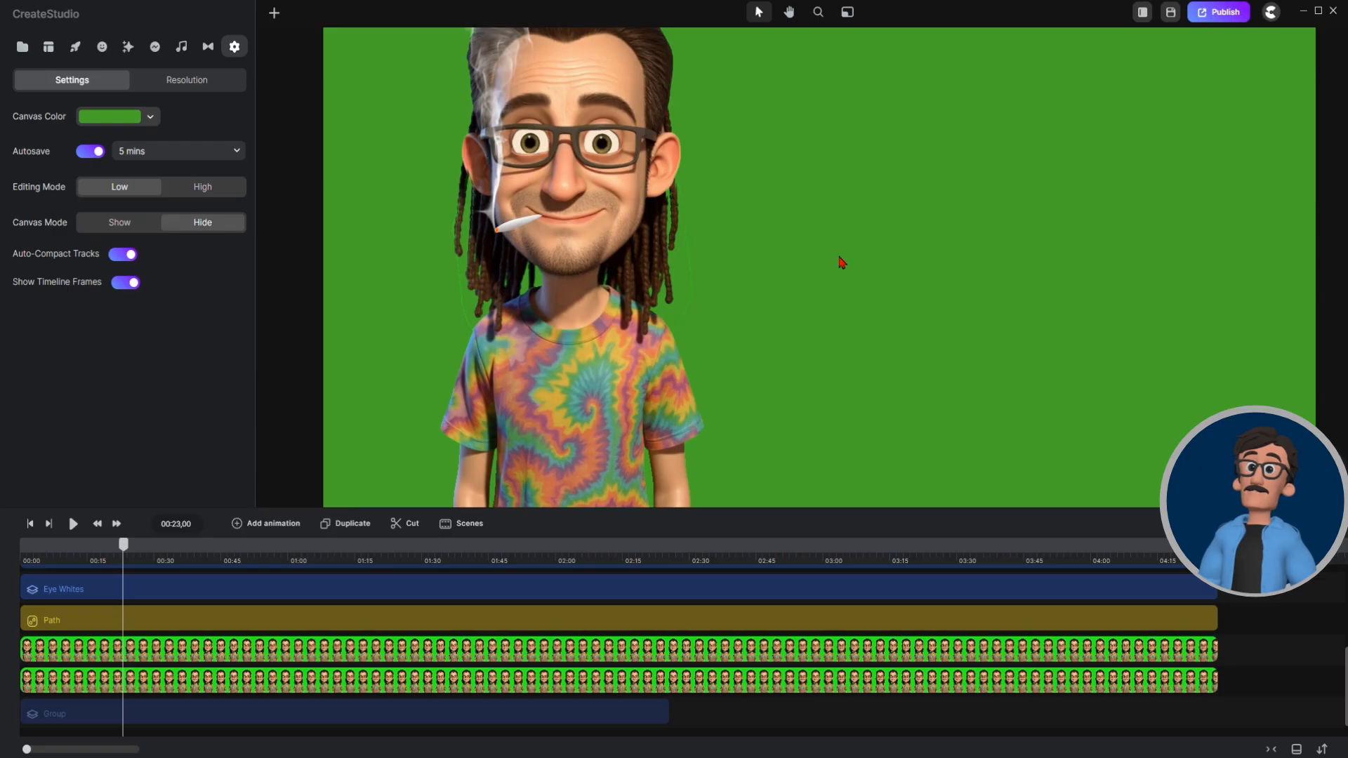
scroll(818, 253, "down", 2)
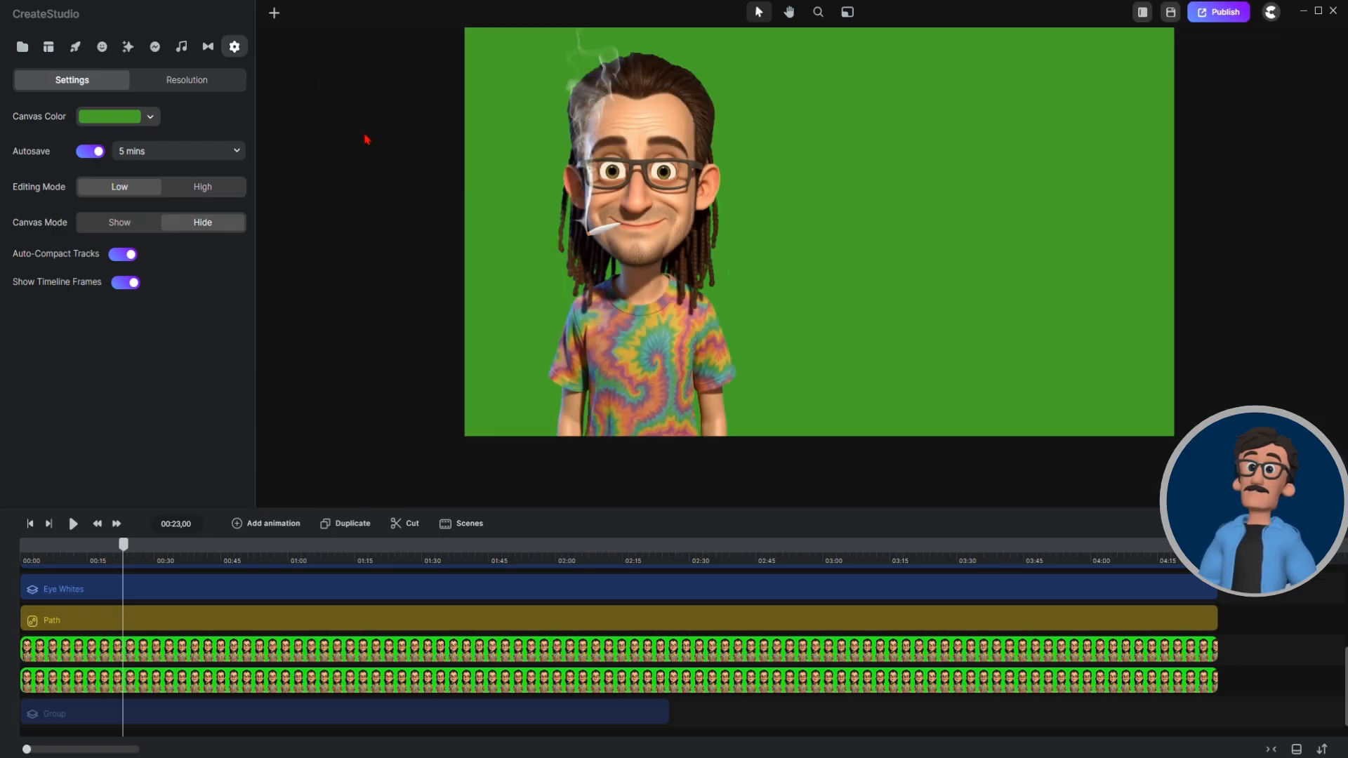
Filter the 3D characters to the Animoji style and add the blonde female head beside the cartoon character.
left_click(23, 47)
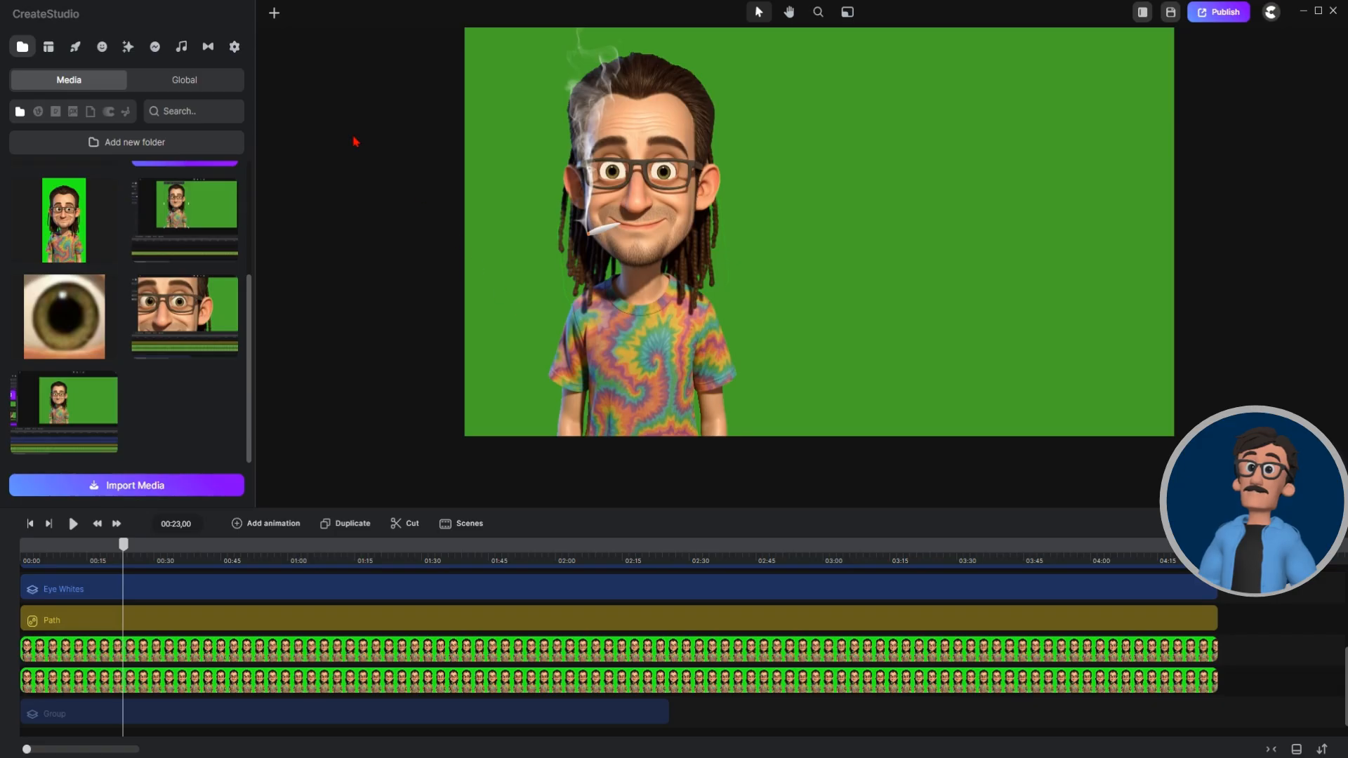
left_click(102, 47)
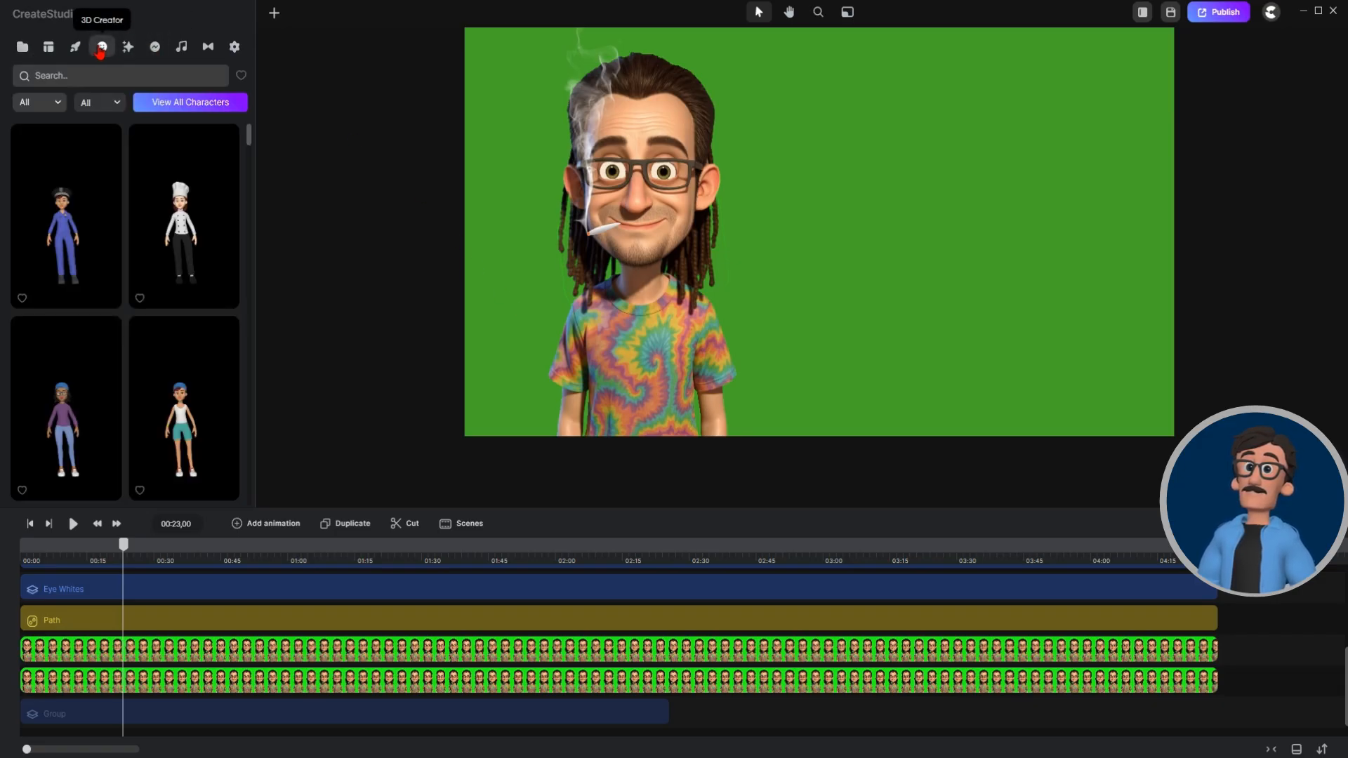
left_click(66, 108)
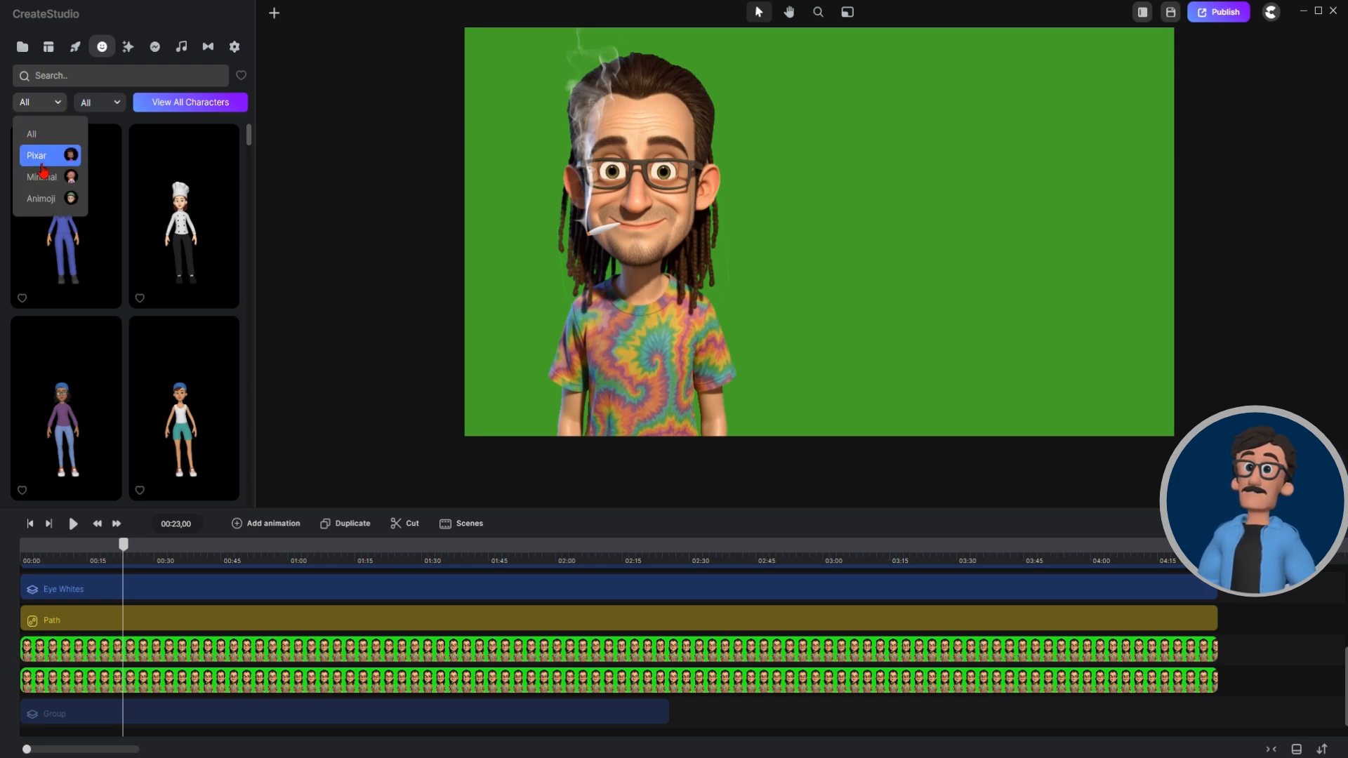
left_click(40, 201)
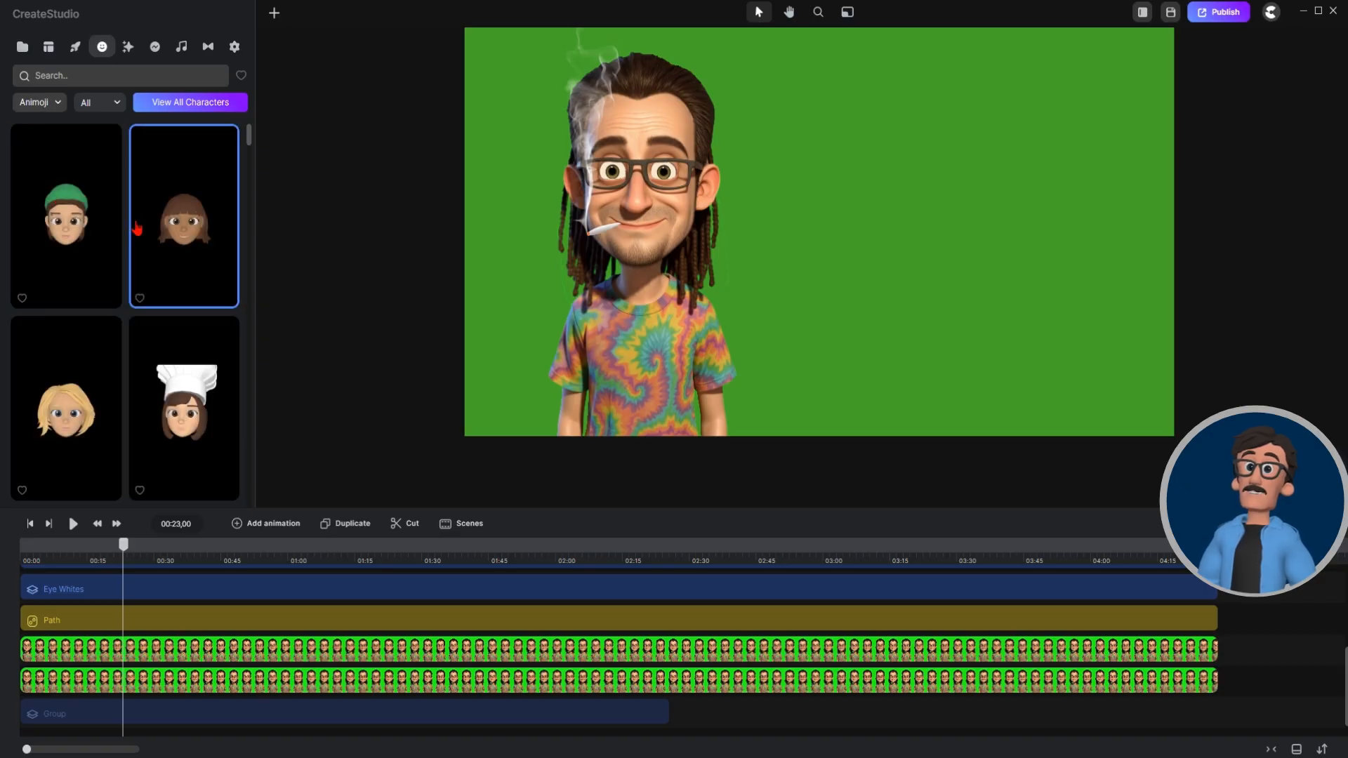
scroll(151, 233, "down", 2)
scroll(154, 237, "down", 2)
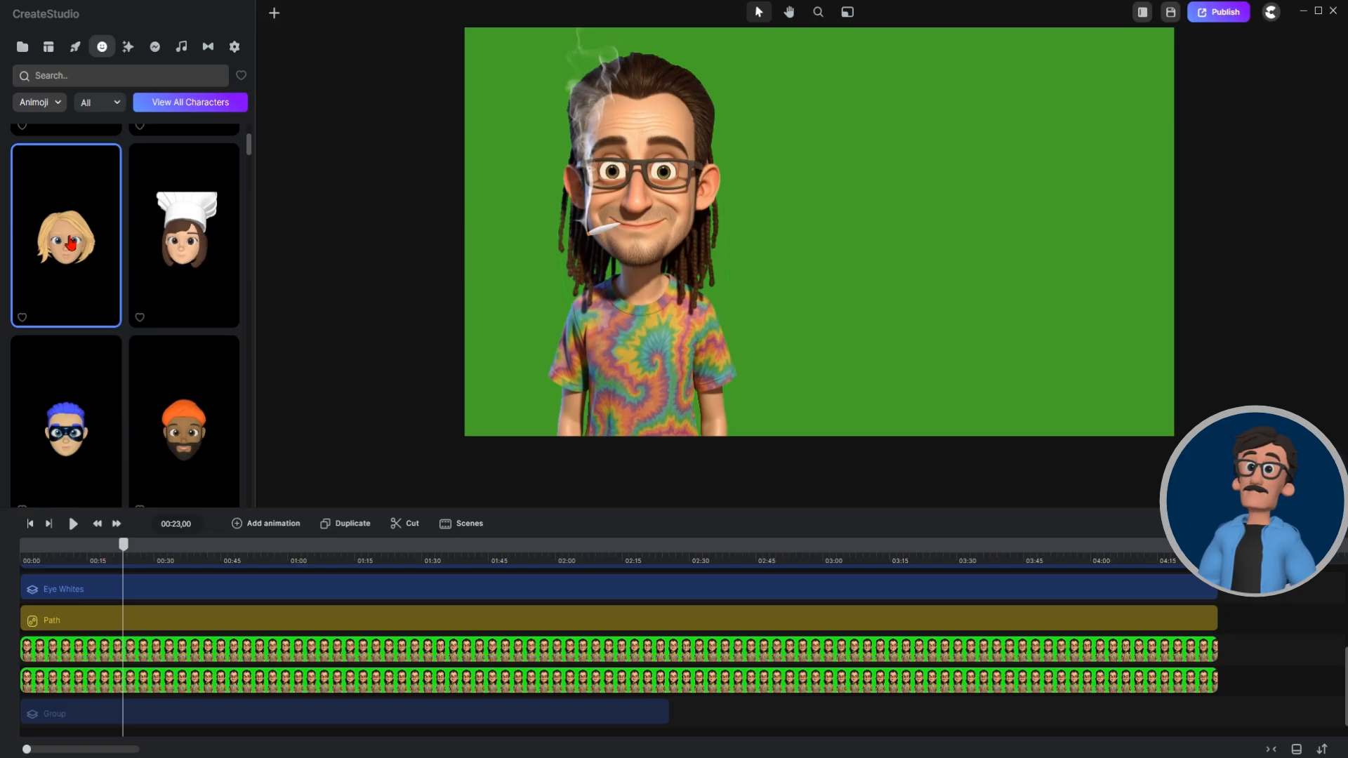
left_click_drag(71, 244, 911, 235)
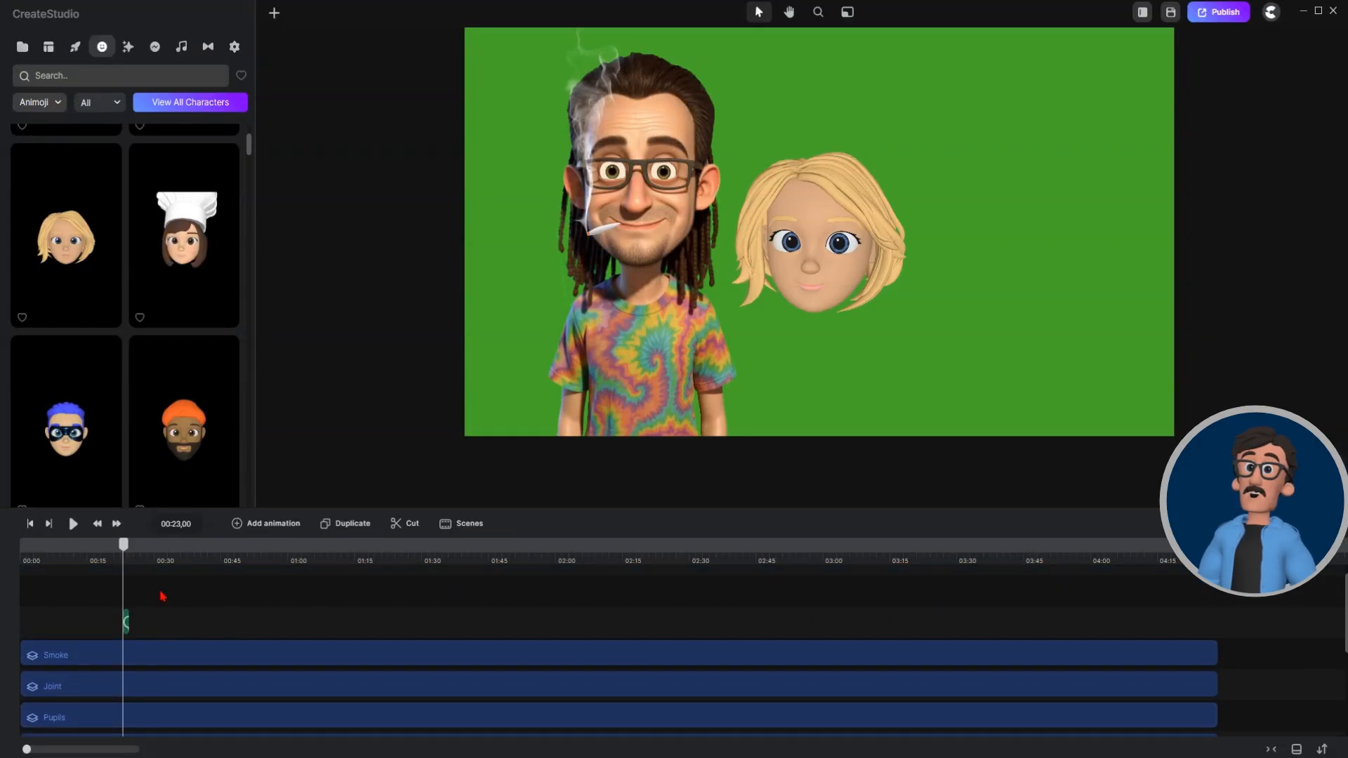
Move the Emoji Female clip to the start of the timeline and extend it to the end of the Smoke track.
scroll(185, 561, "up", 5)
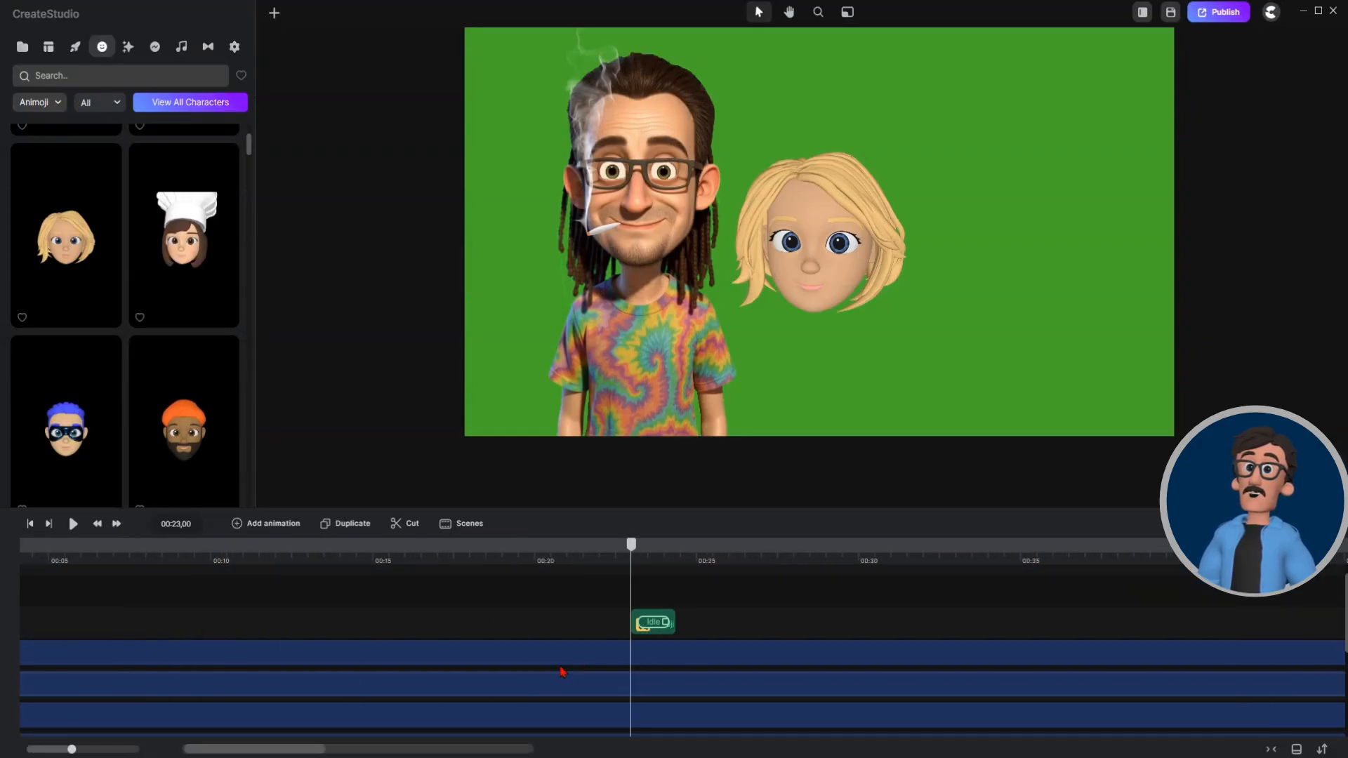
left_click_drag(645, 632, 59, 627)
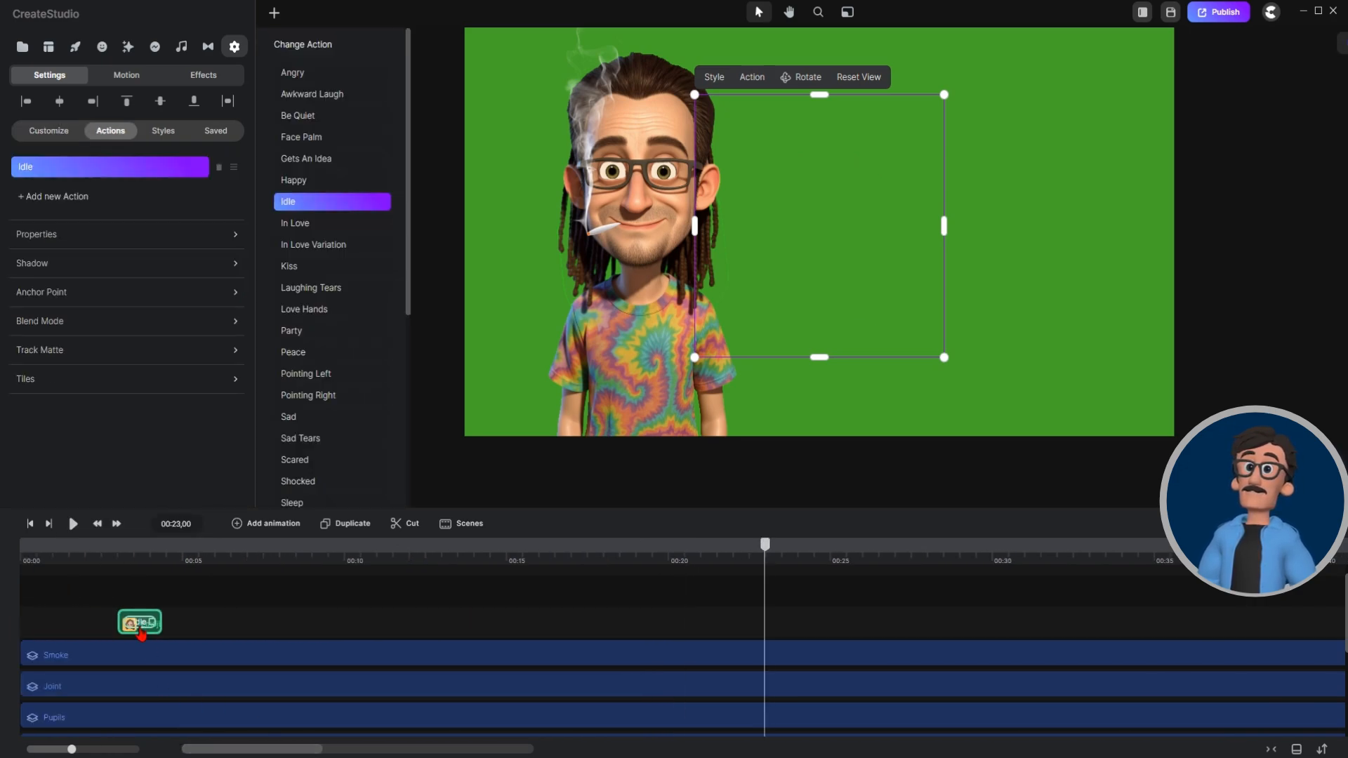
left_click_drag(141, 632, 49, 631)
left_click(1043, 685)
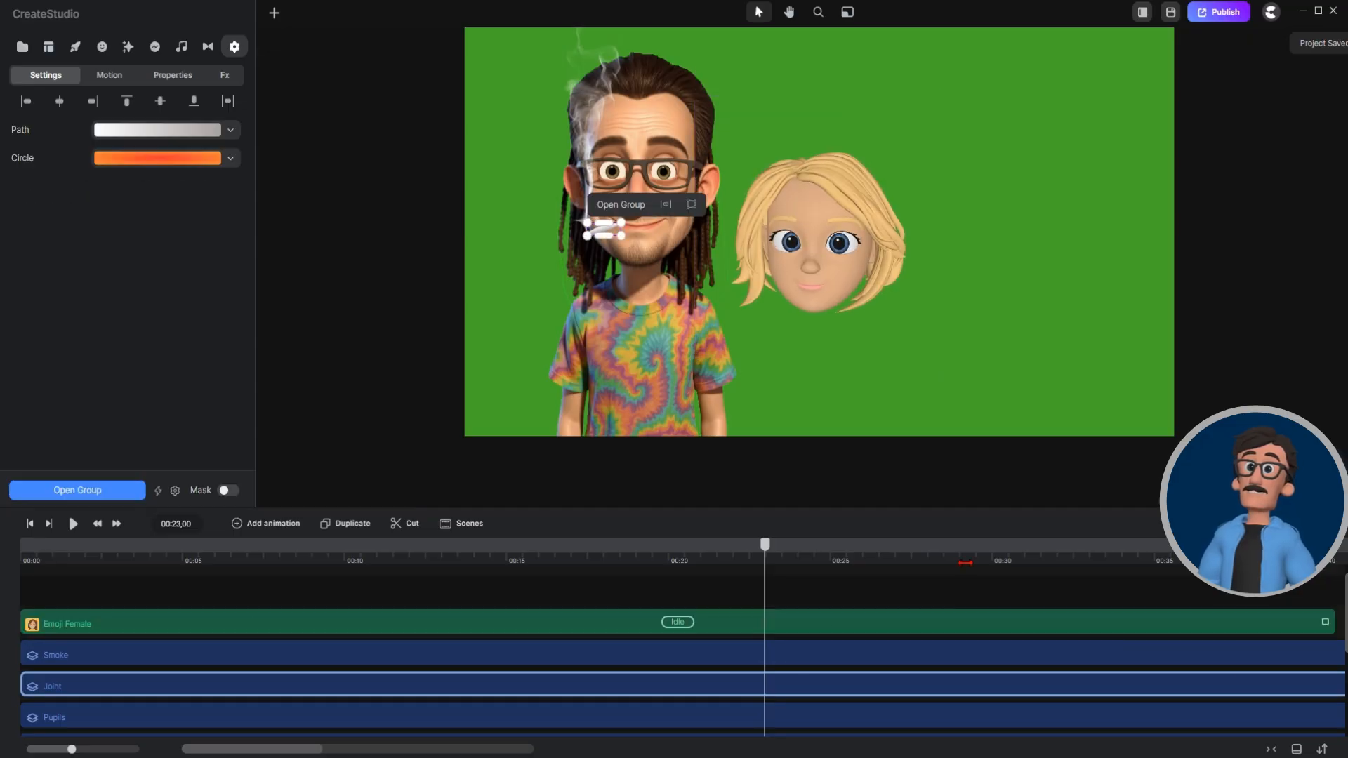
left_click_drag(965, 563, 409, 563)
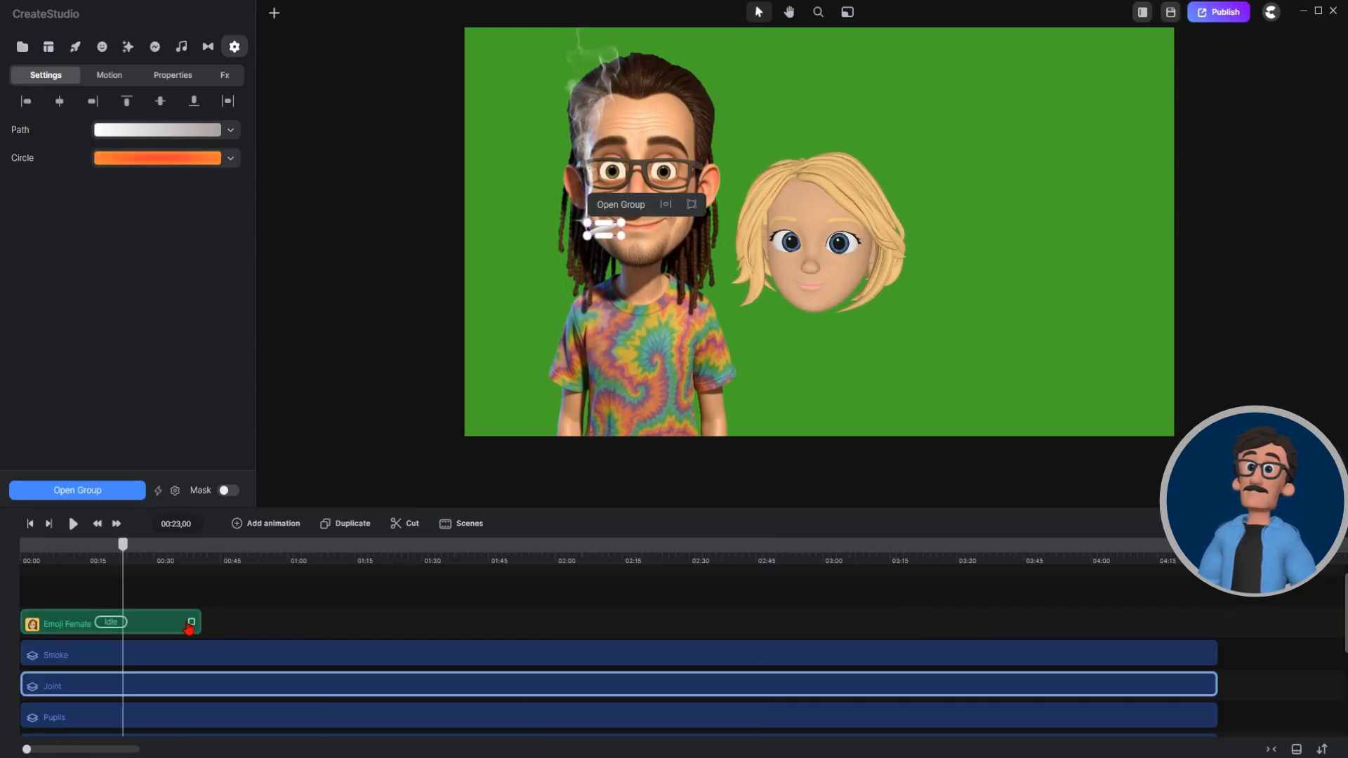
left_click_drag(255, 622, 1206, 651)
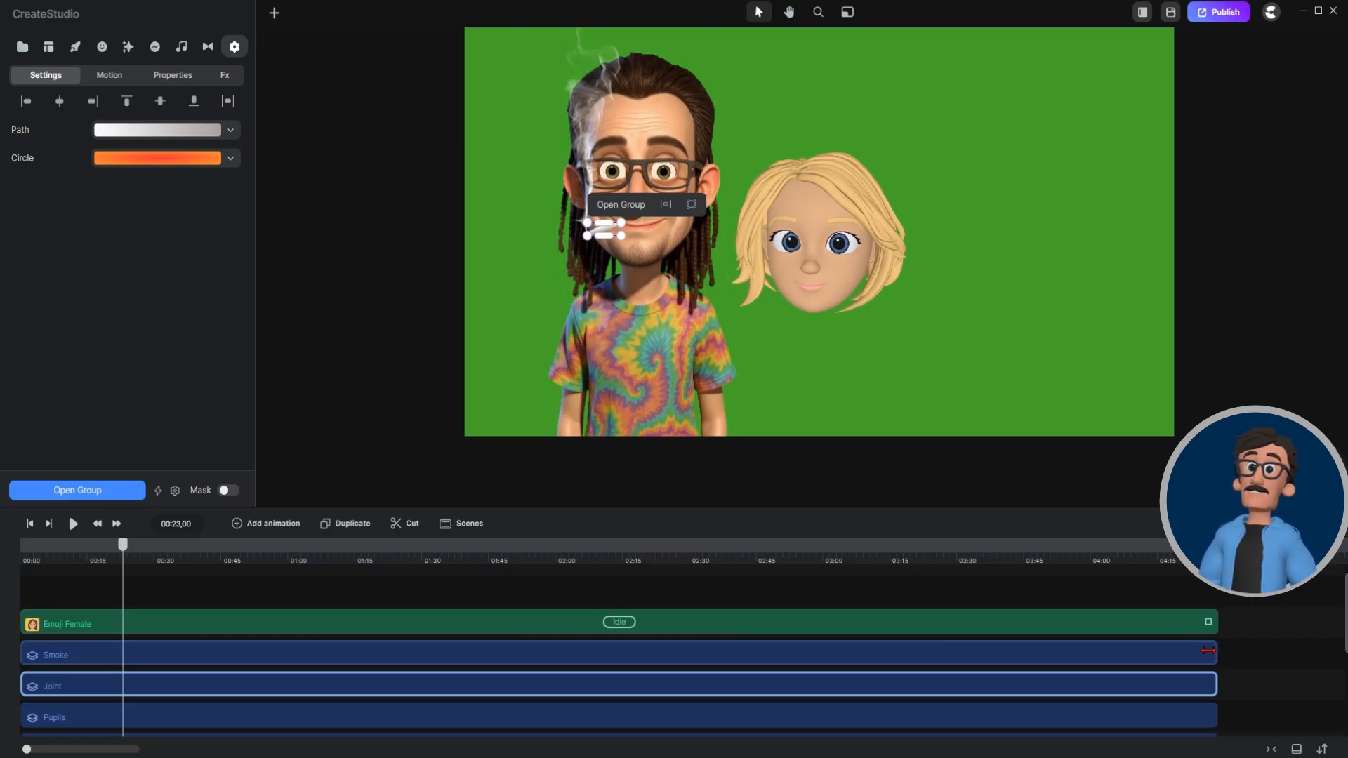
left_click(1209, 651)
Rotate the blonde emoji head slightly in 3D so it faces the front, and deselect it.
scroll(850, 318, "up", 3)
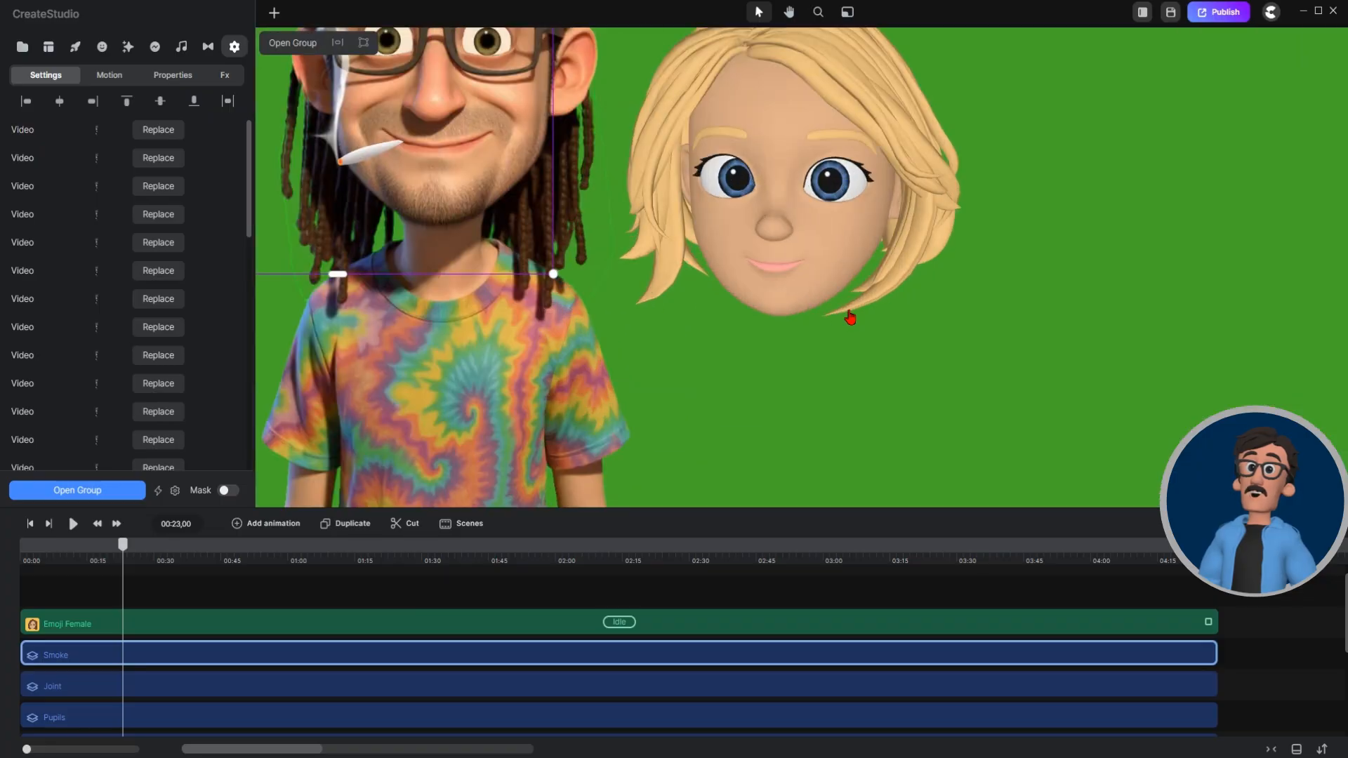
scroll(850, 318, "down", 3)
left_click(807, 222)
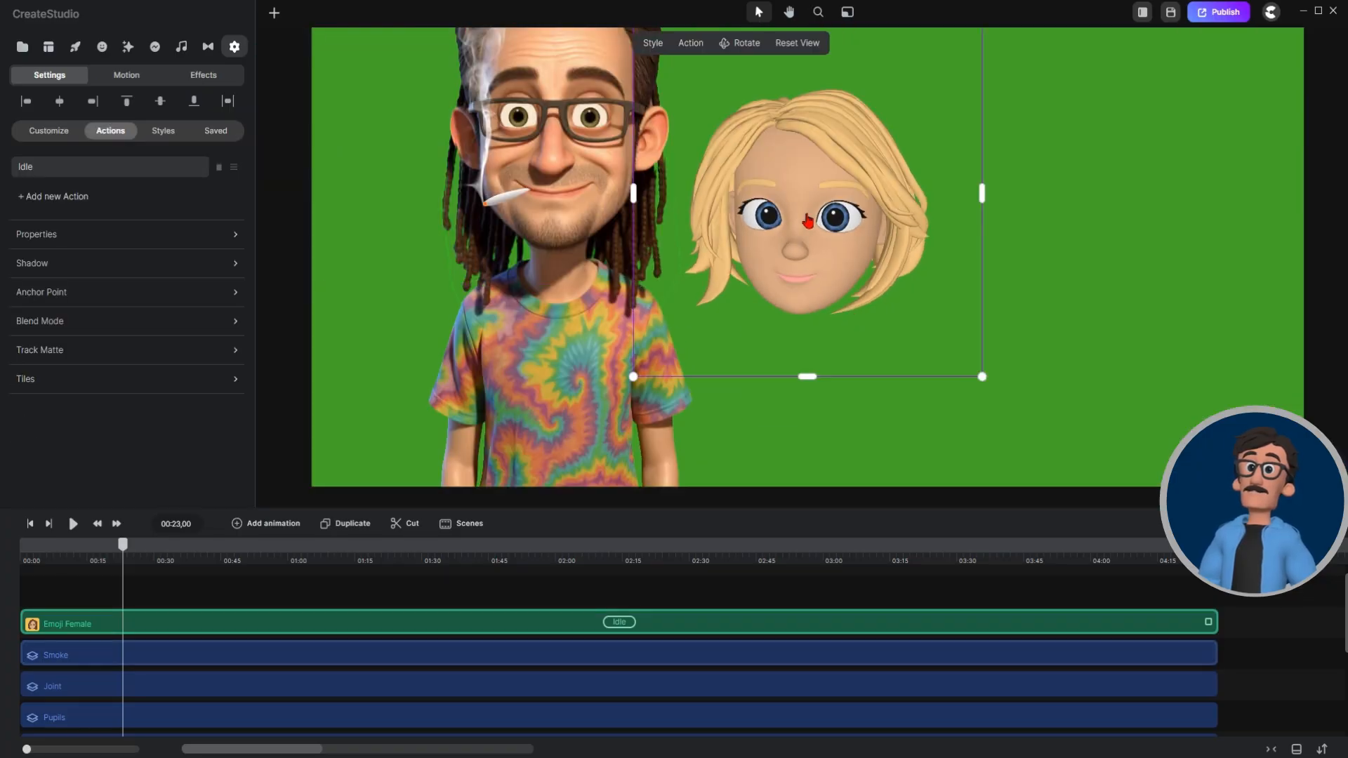
left_click(728, 42)
left_click_drag(806, 211, 817, 212)
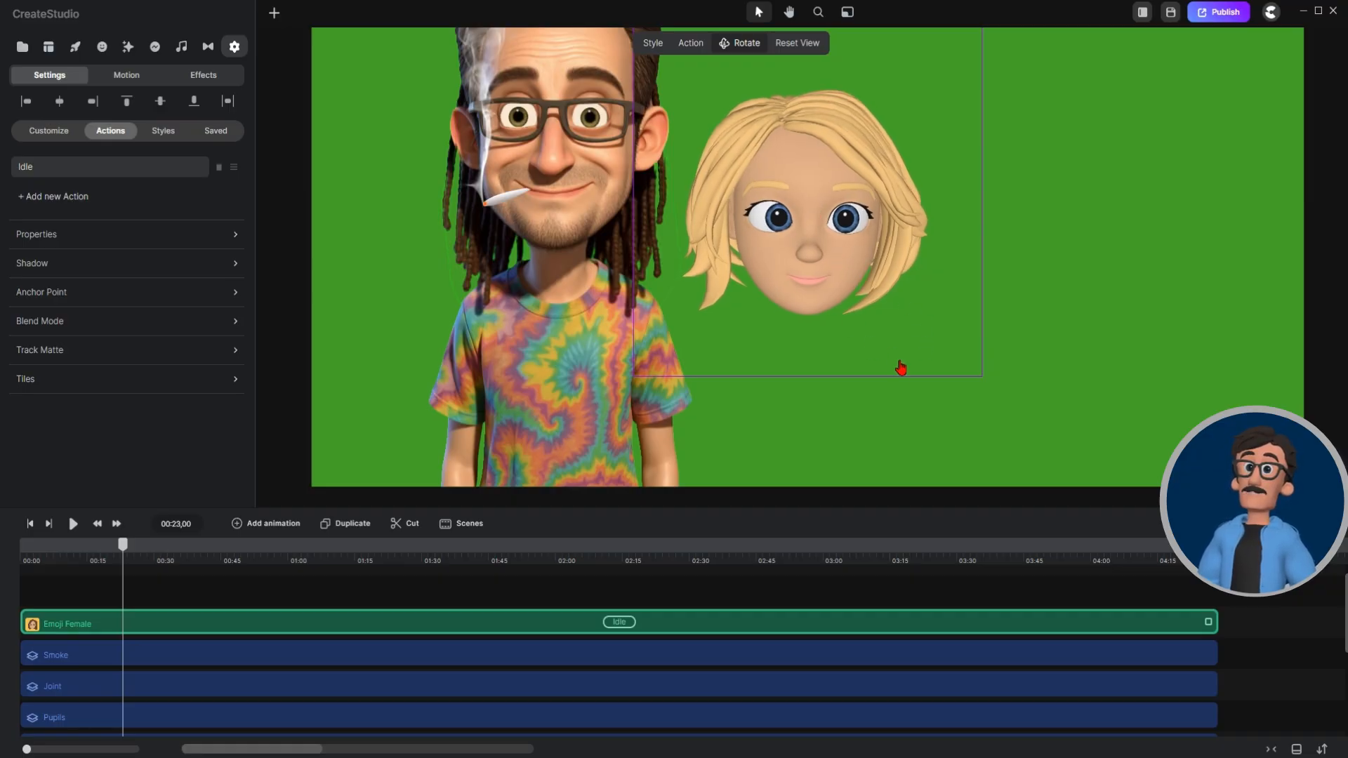
left_click(339, 605)
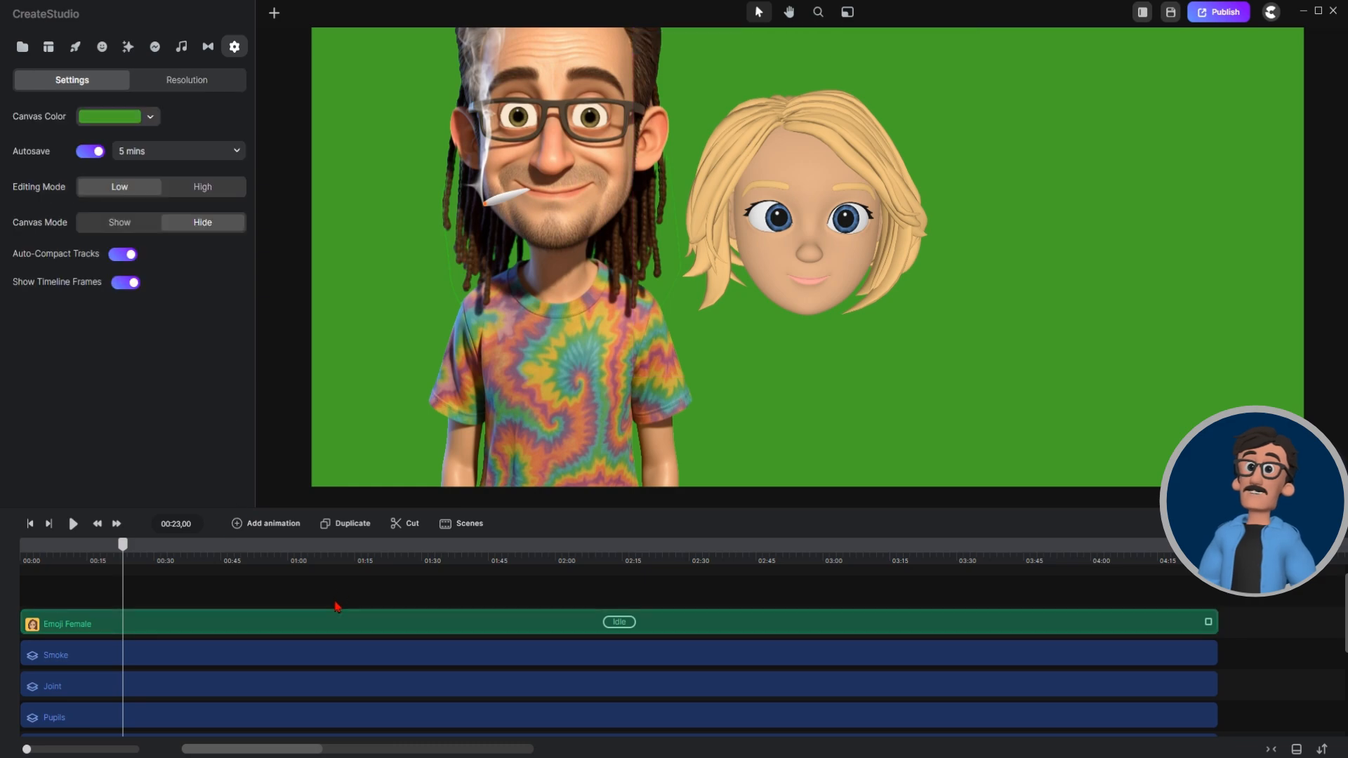
Enlarge the blonde emoji head to 210% and lower its opacity to 70%.
left_click(809, 228)
left_click_drag(982, 191, 1122, 208)
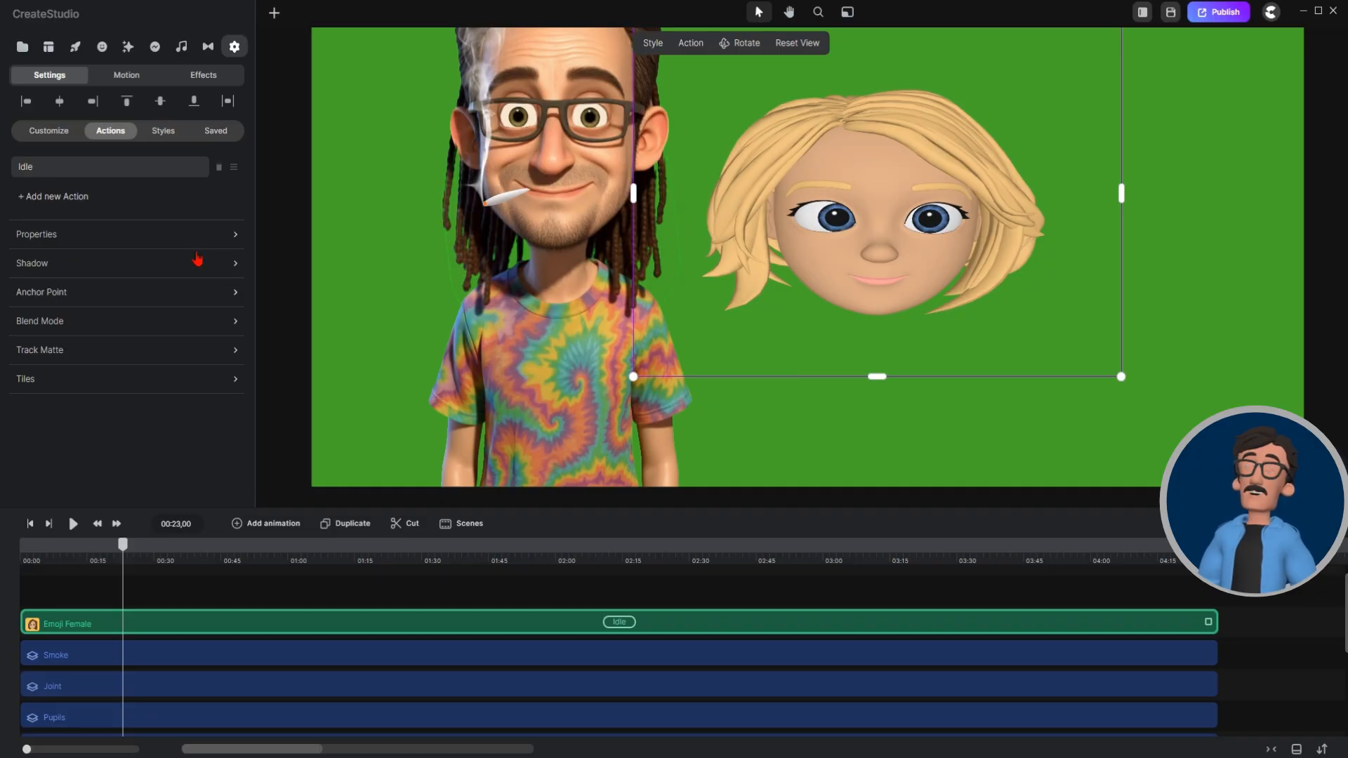
left_click(234, 243)
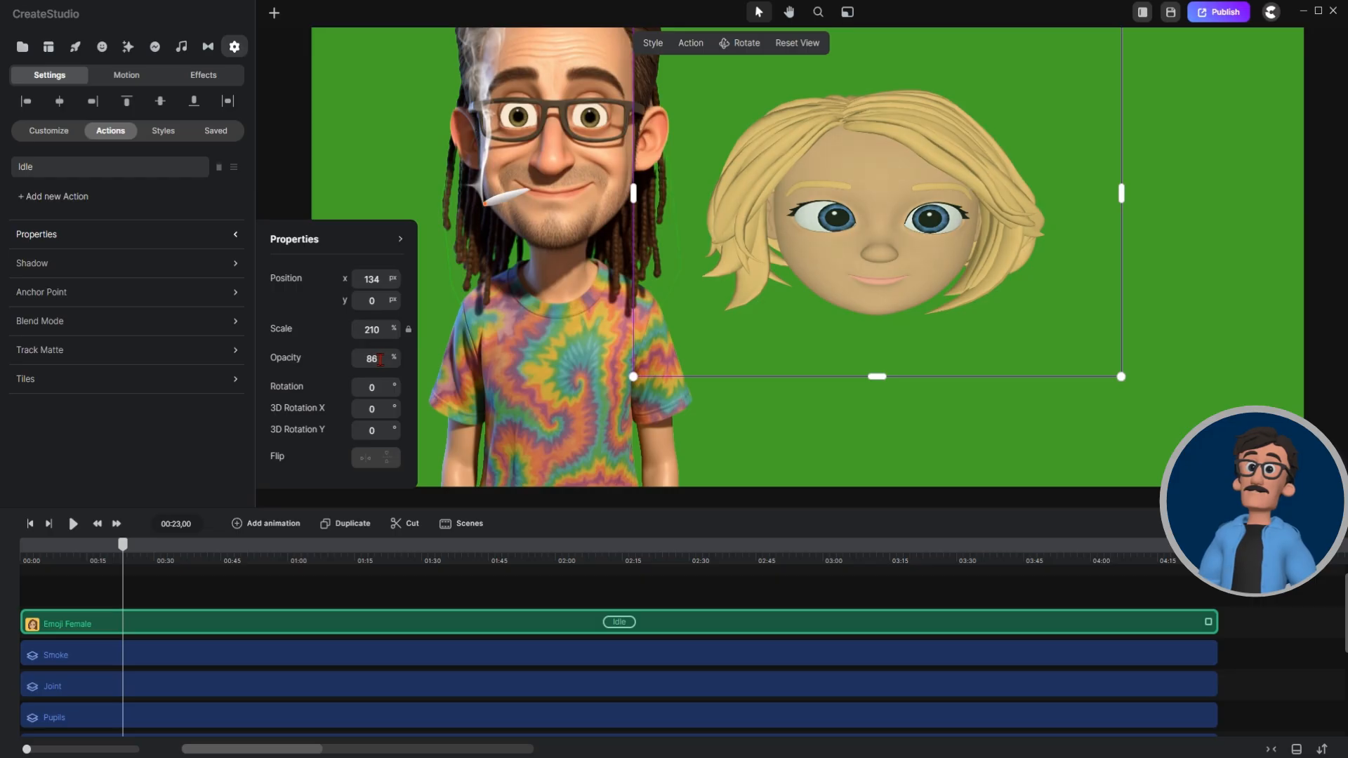
left_click_drag(380, 360, 366, 359)
Overlay the semi-transparent emoji head on the cartoon character's face, scale it to 228% to fit, and deselect it.
left_click_drag(950, 233, 621, 141)
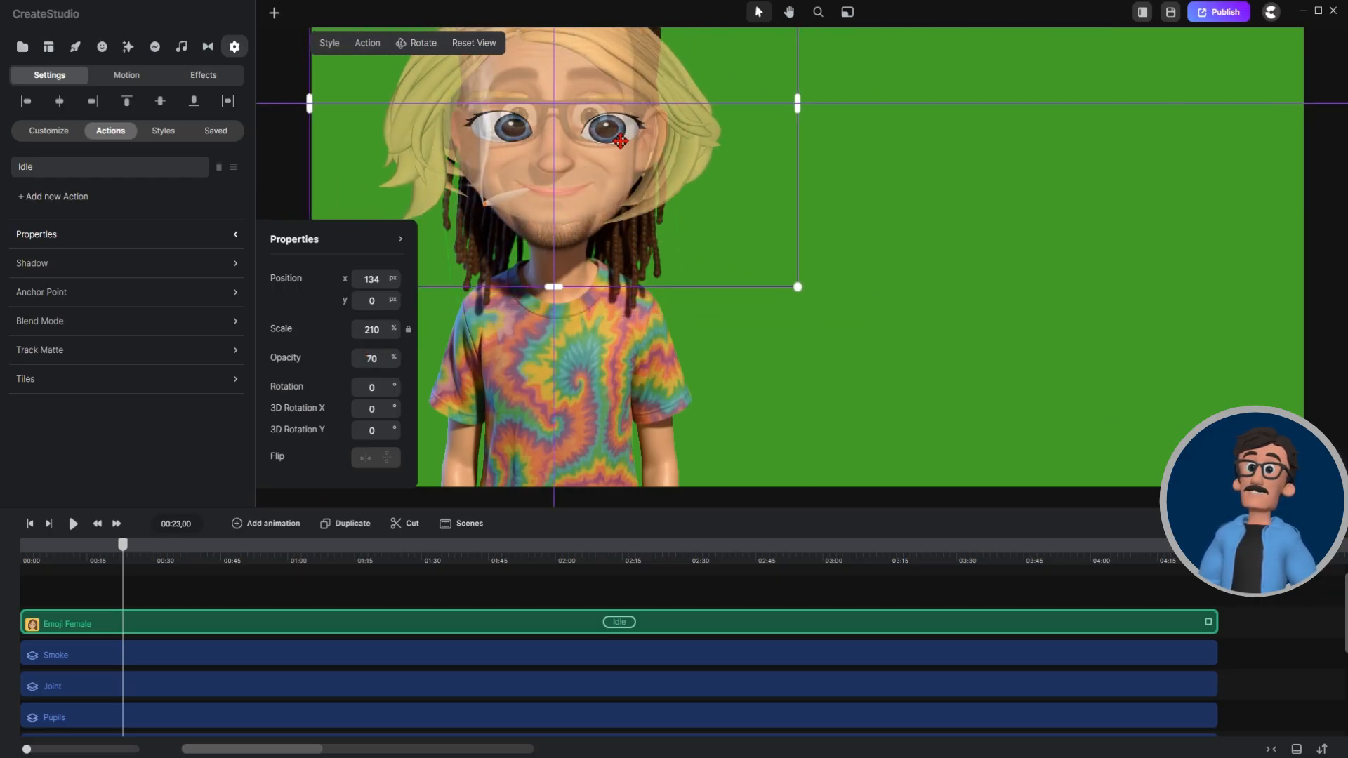
left_click_drag(798, 109, 839, 121)
mouse_move(695, 153)
left_mouse_down()
mouse_move(672, 147)
mouse_move(710, 157)
left_mouse_up()
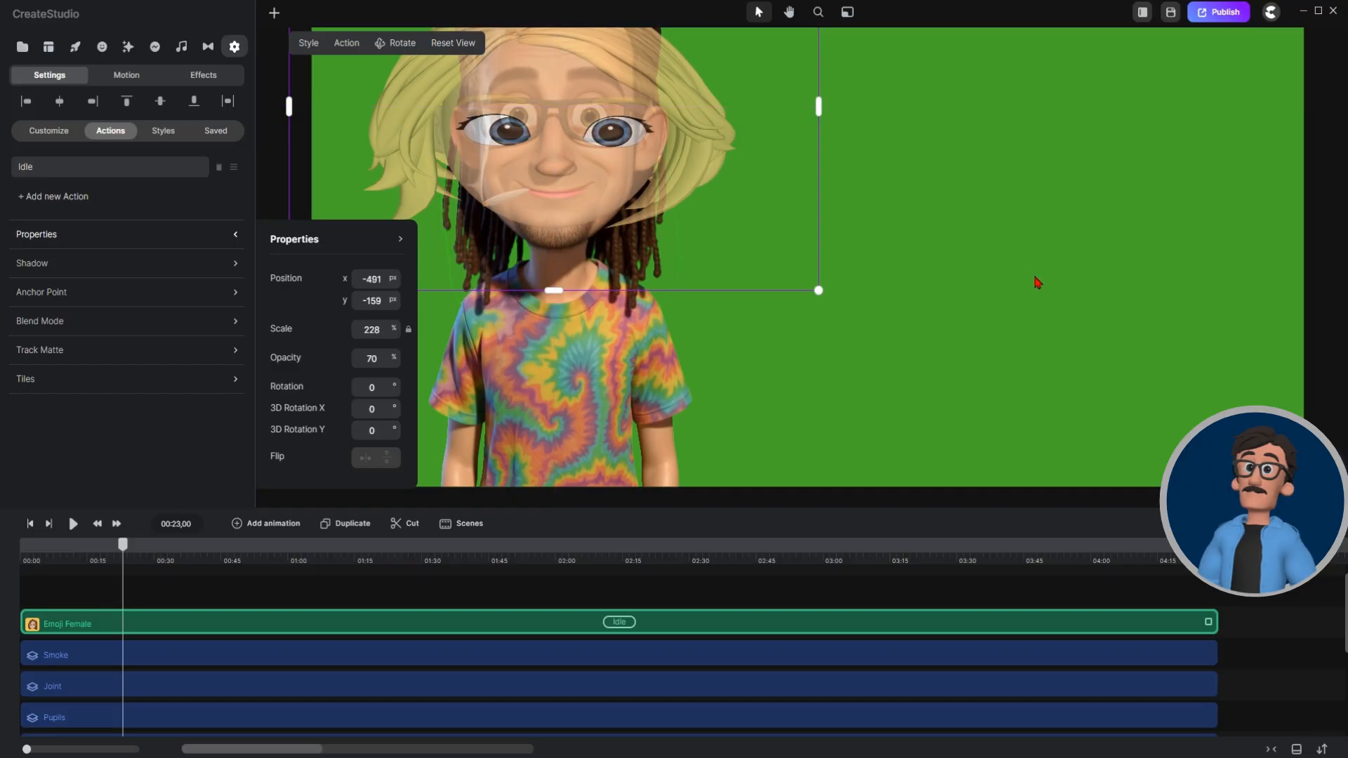
left_click(955, 353)
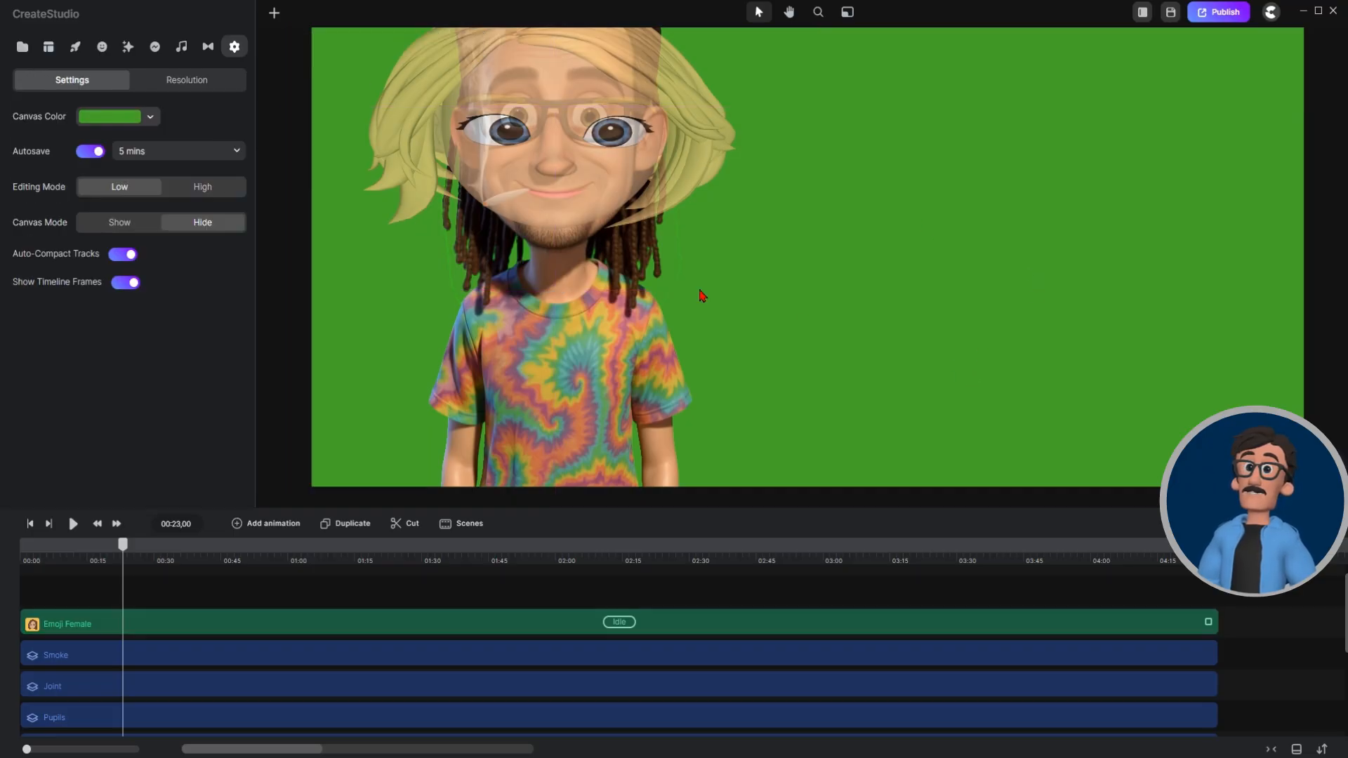
Move the emoji head back beside the cartoon character and set its opacity to 100%.
left_click(539, 189)
left_click_drag(539, 188, 964, 271)
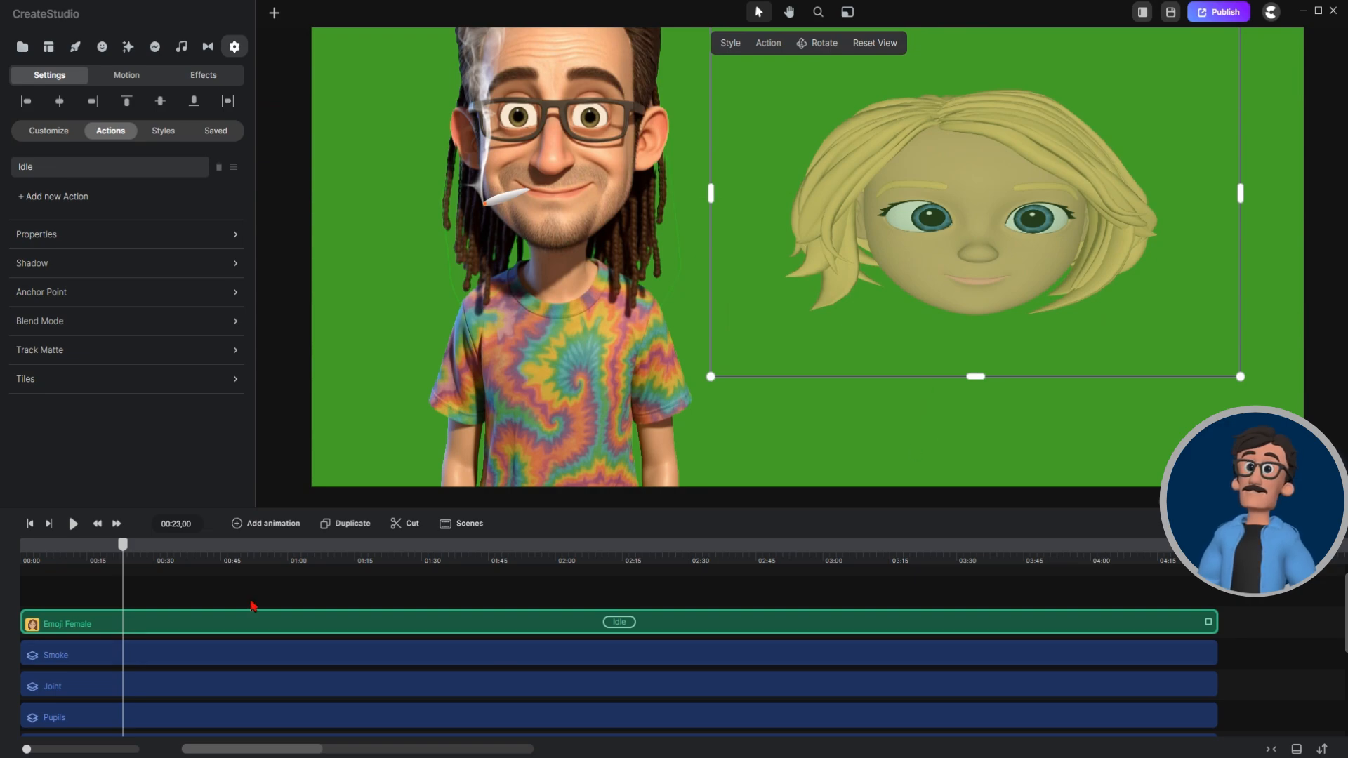
left_click(56, 236)
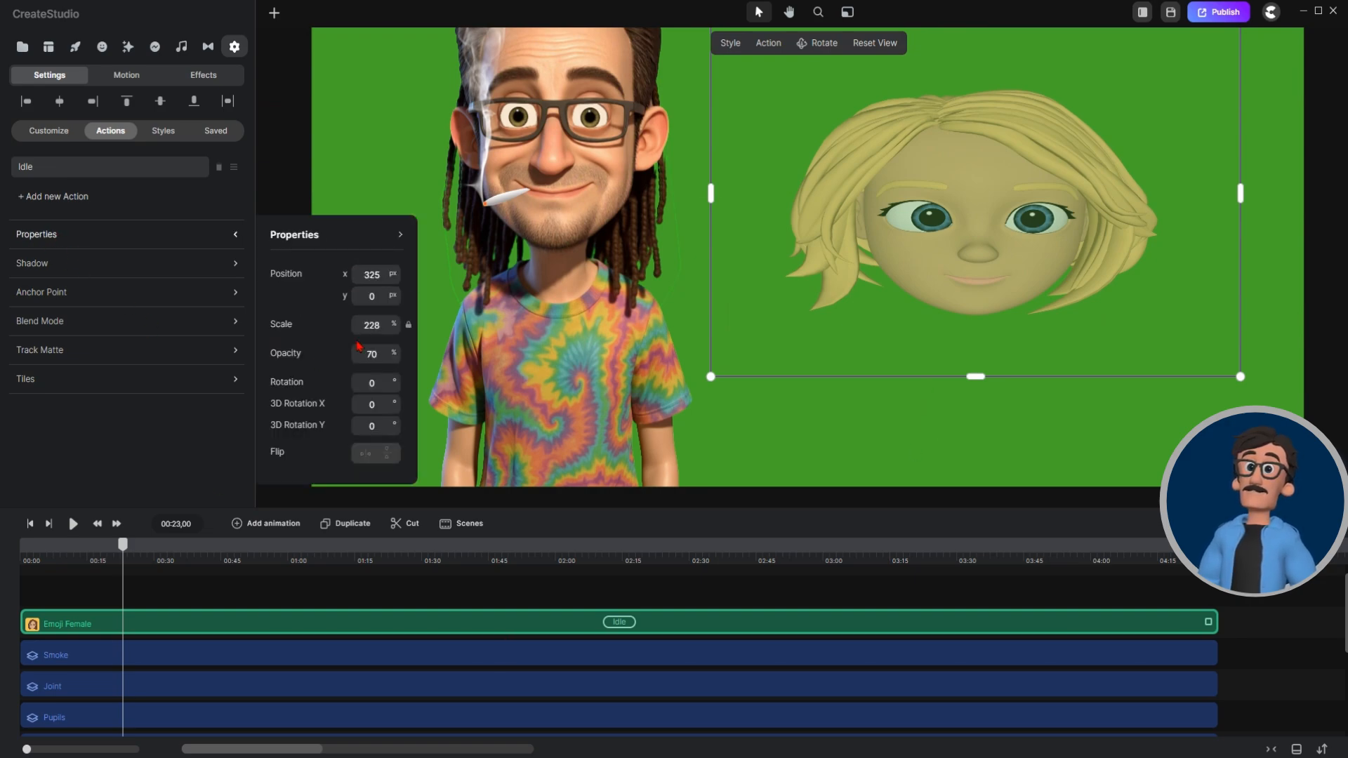
left_click_drag(395, 355, 746, 365)
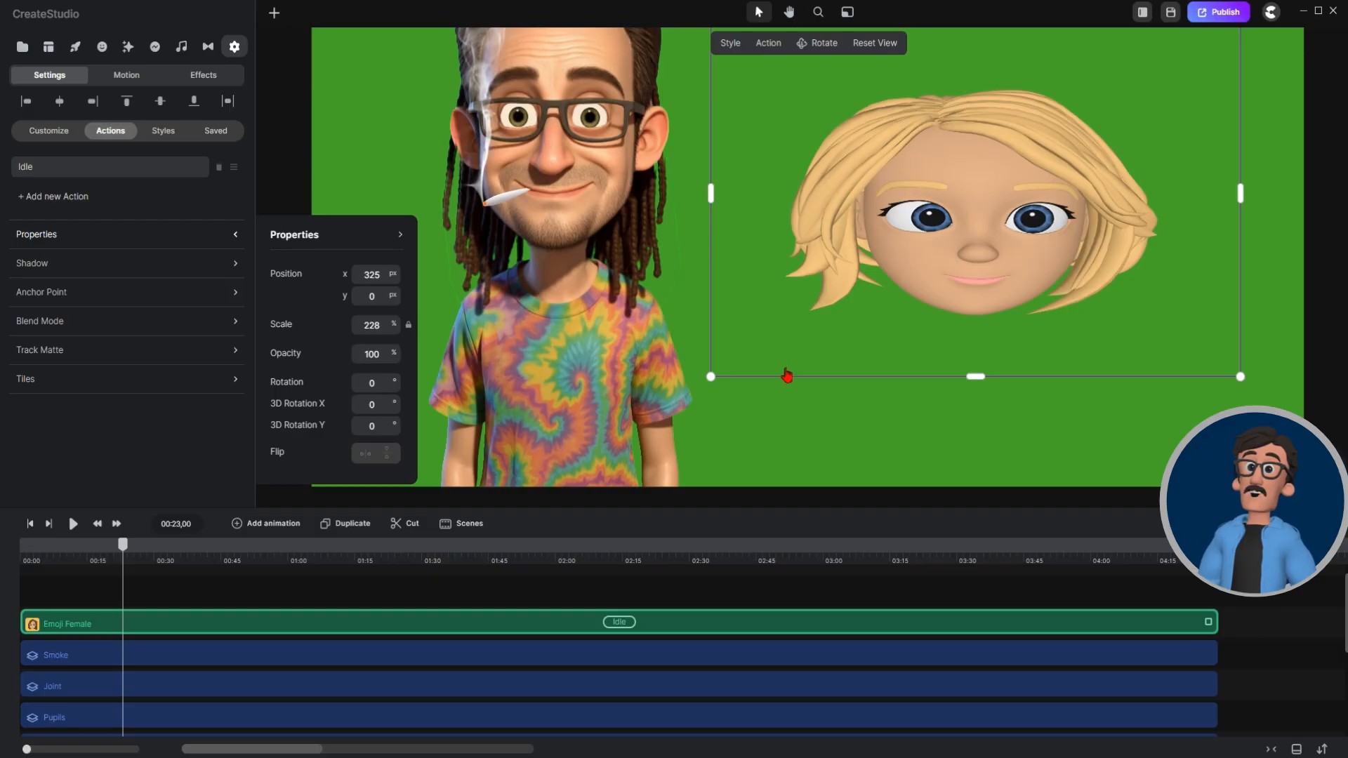
left_click(869, 454)
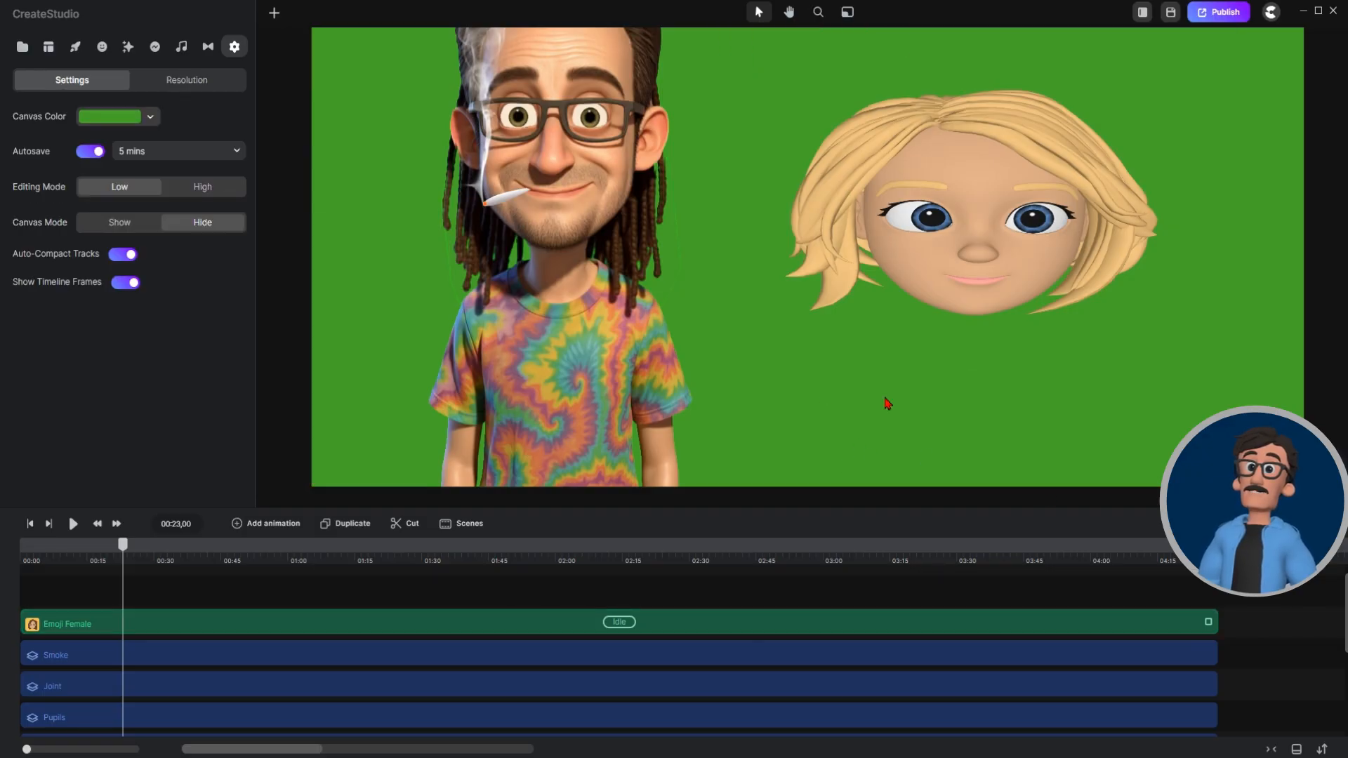
Set the emoji head's skin color to e9926f, sampled from the cartoon character's cheek.
left_click(931, 272)
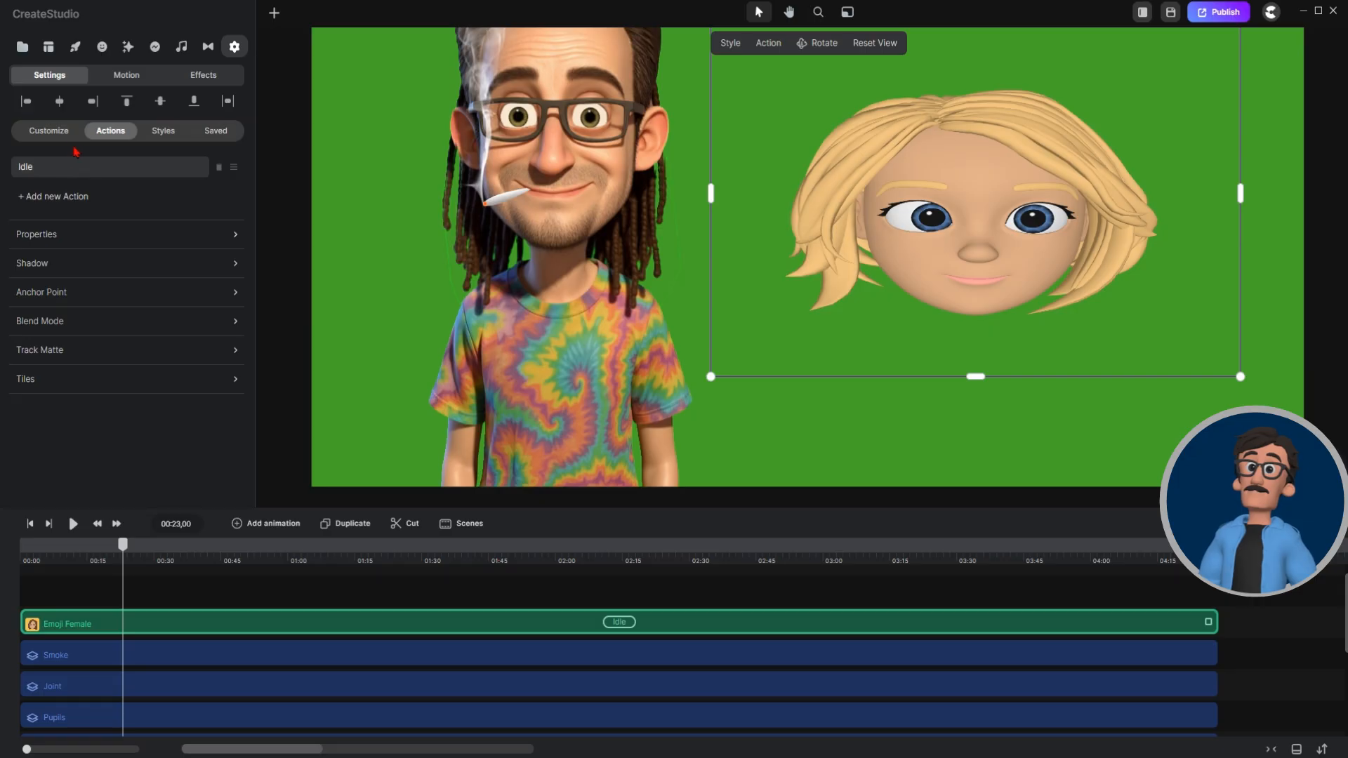
left_click(40, 135)
scroll(126, 281, "down", 5)
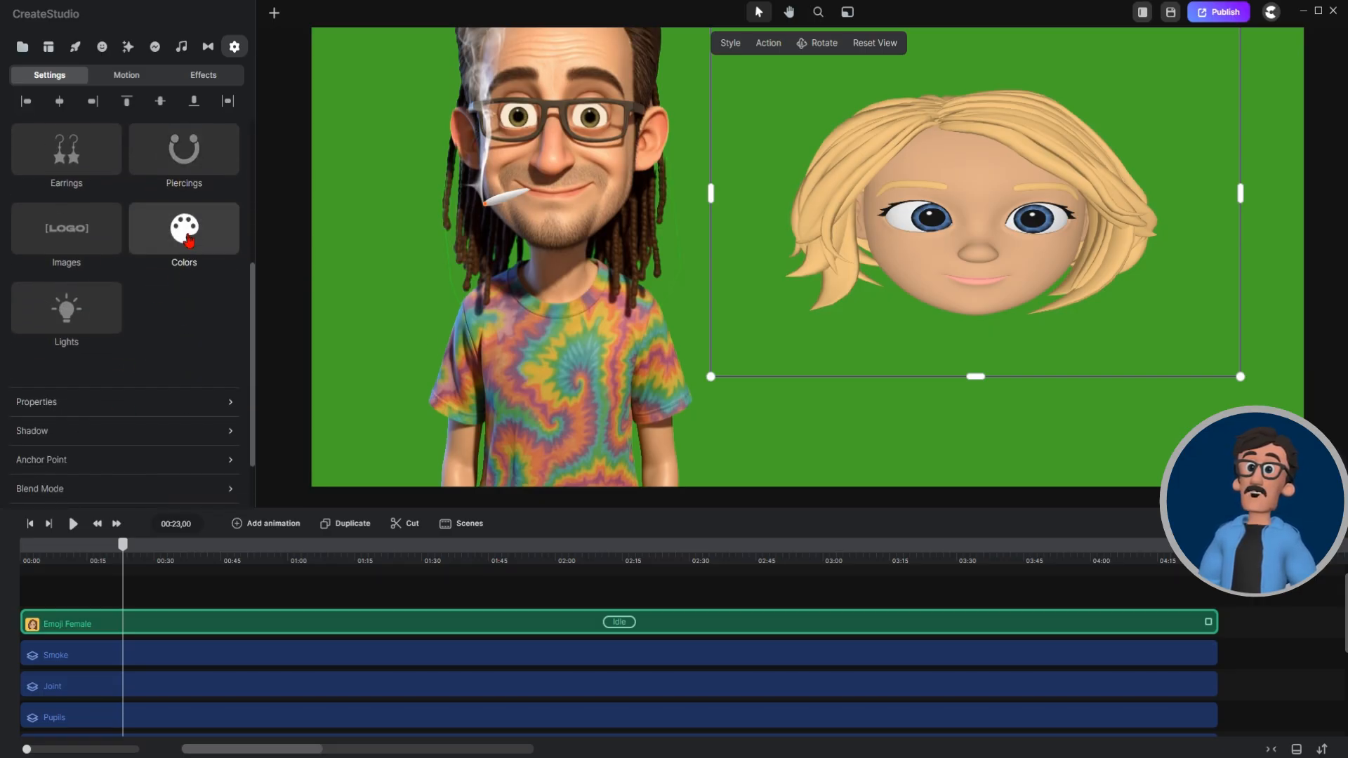
left_click(188, 240)
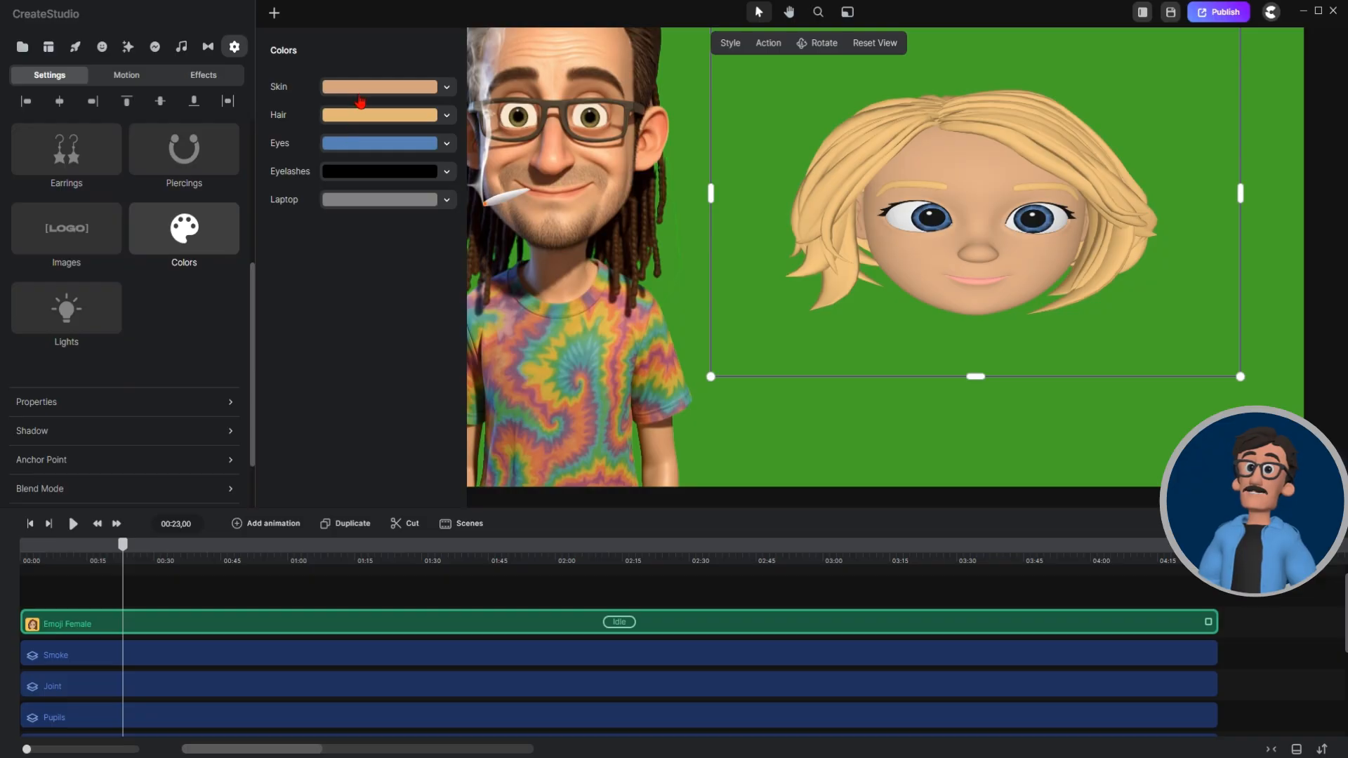
left_click(364, 92)
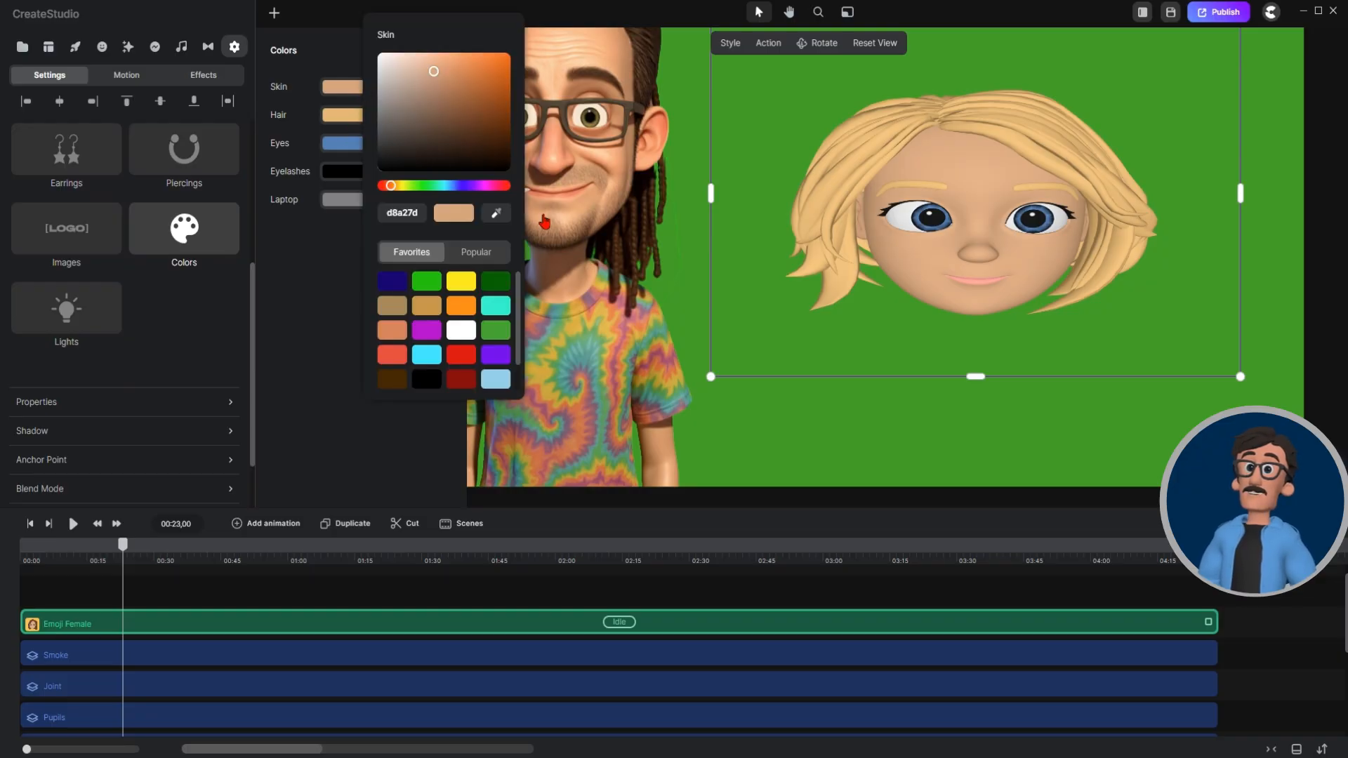
left_click(504, 215)
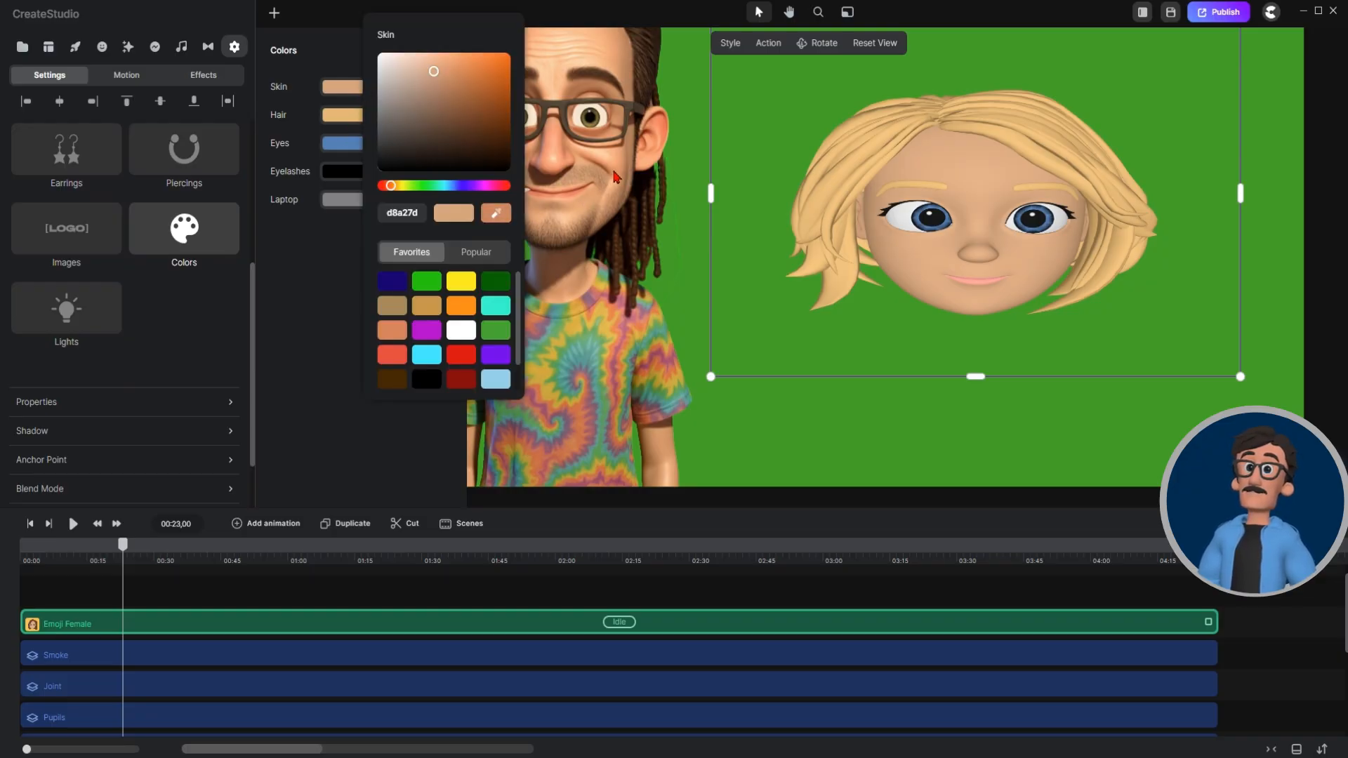
left_click(613, 172)
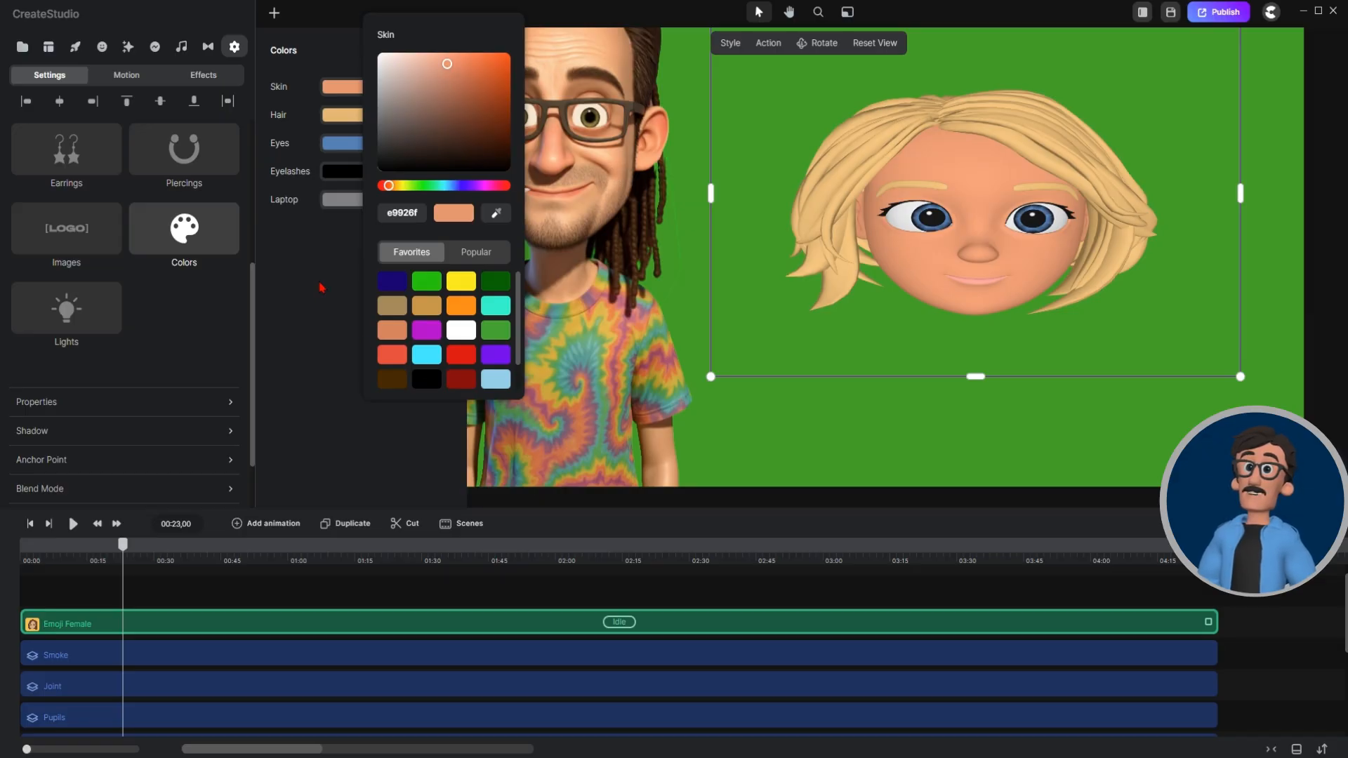
left_click(321, 287)
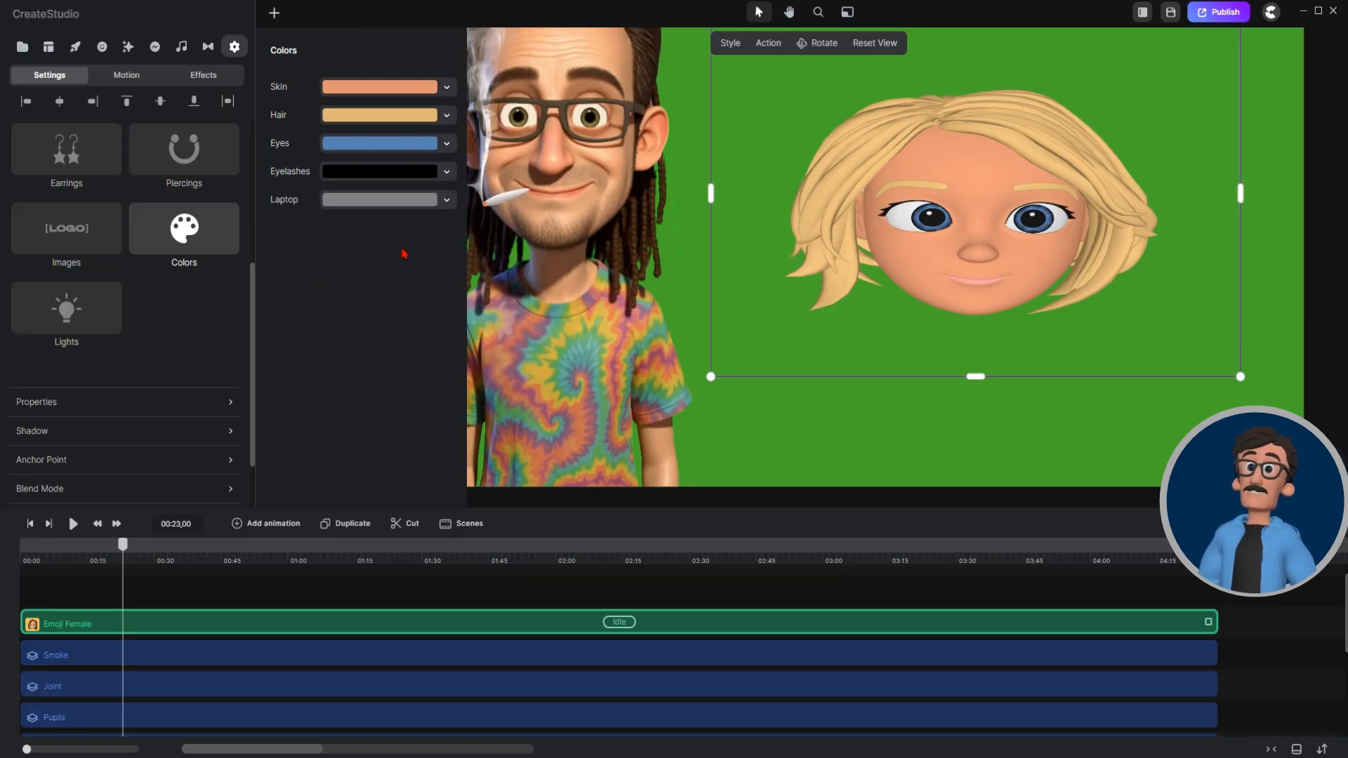
left_click(179, 330)
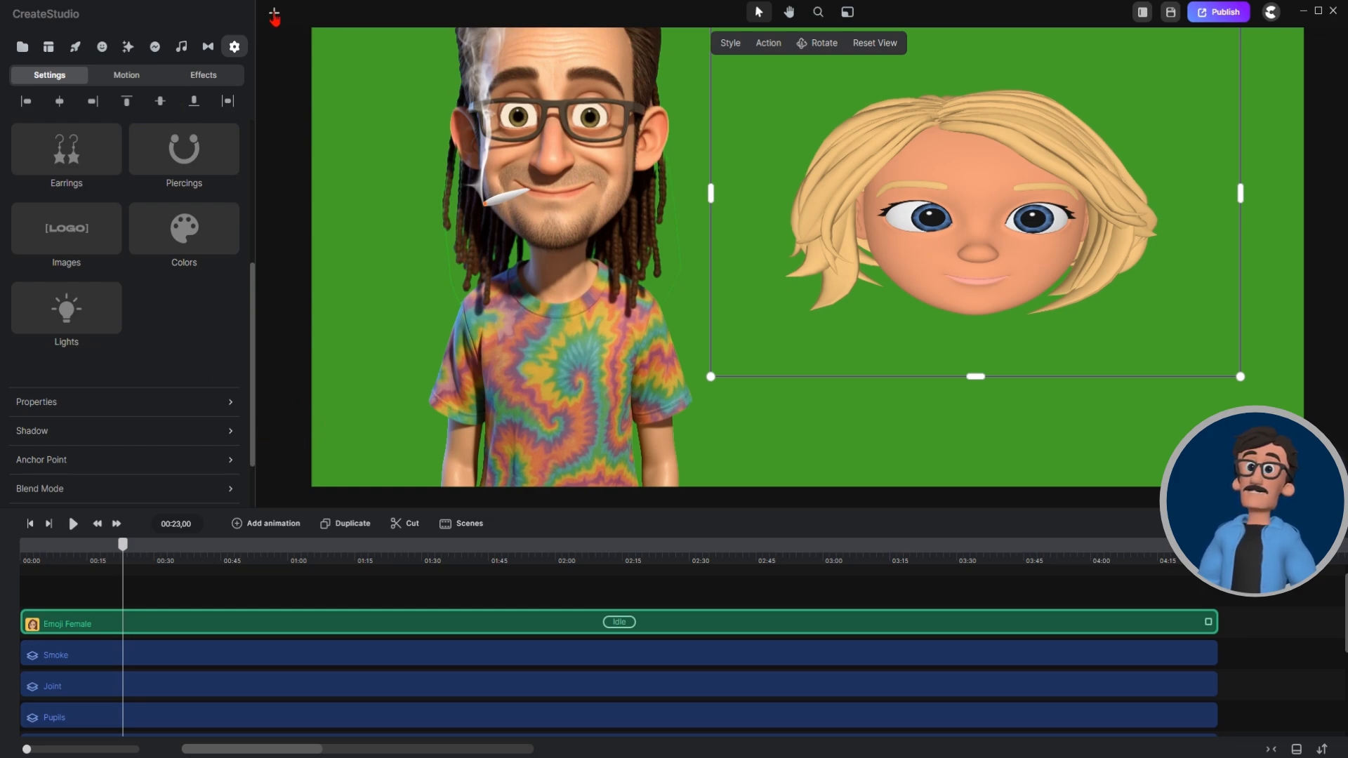
Draw a closed five-point Pen shape around the character's mouth, from above the lips down to the chin.
left_click(274, 13)
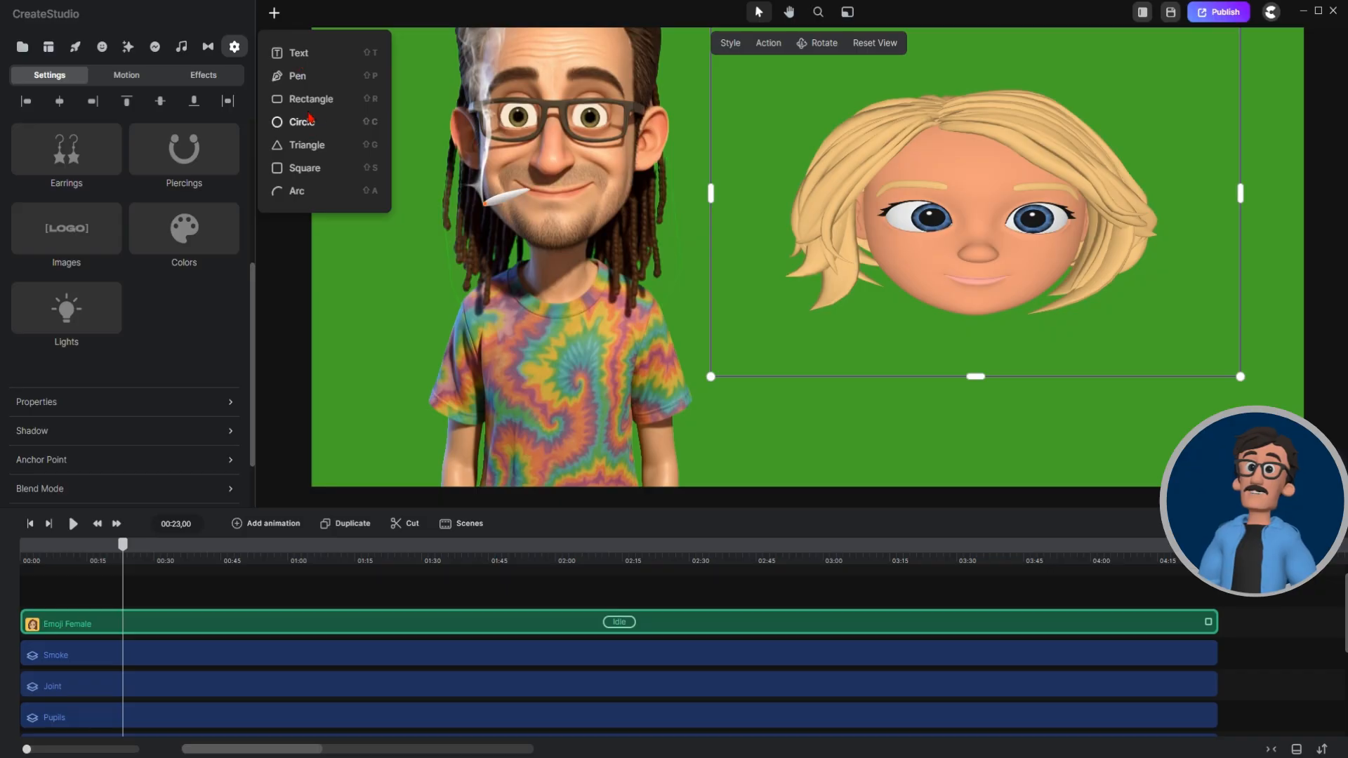
left_click(300, 88)
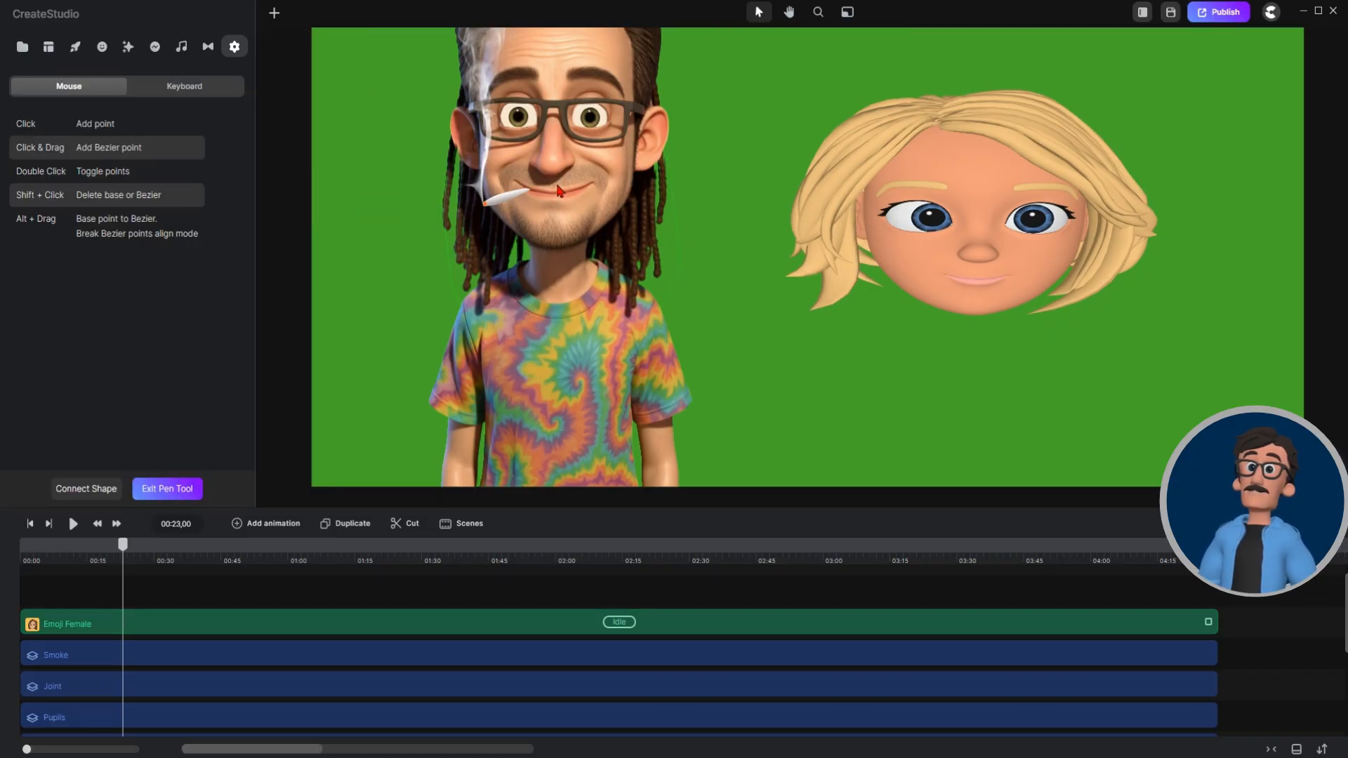
scroll(560, 191, "up", 5)
scroll(560, 191, "up", 3)
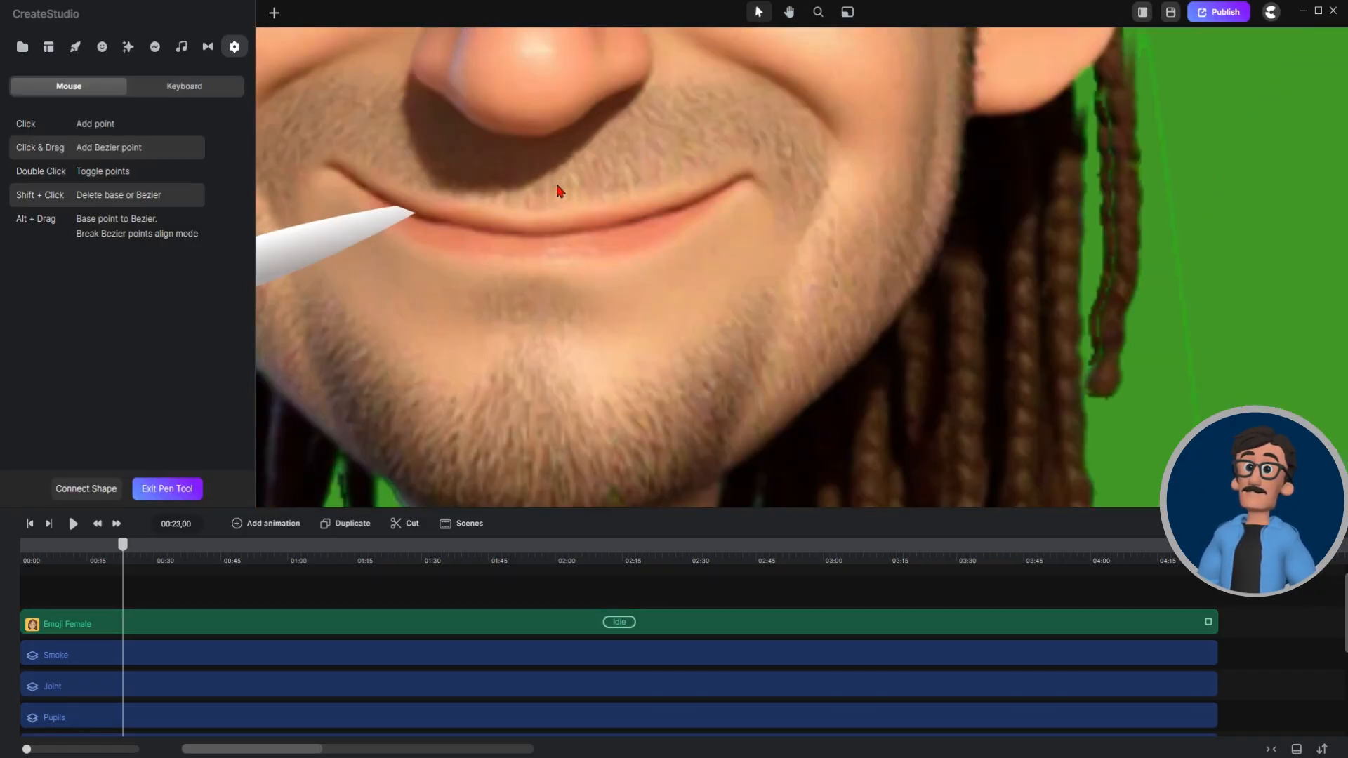
left_click(335, 118)
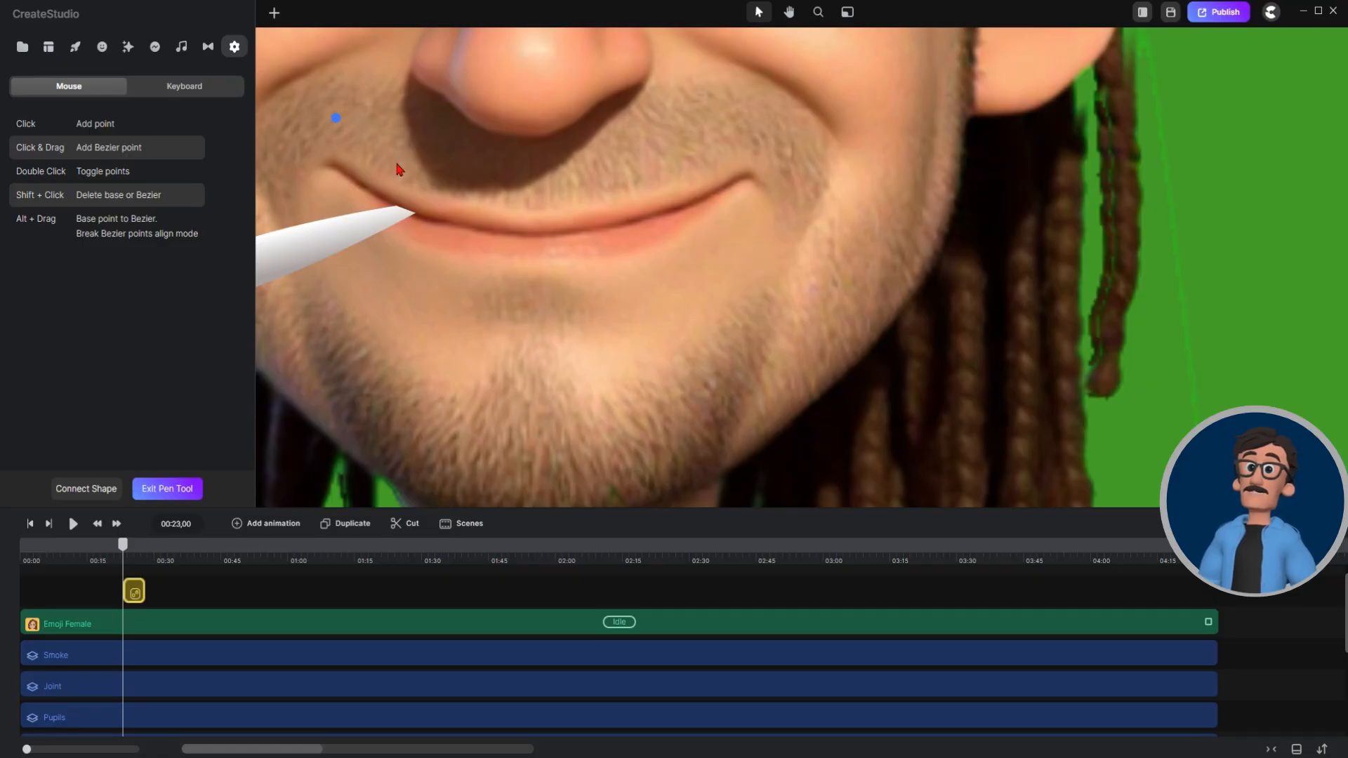
left_click(752, 126)
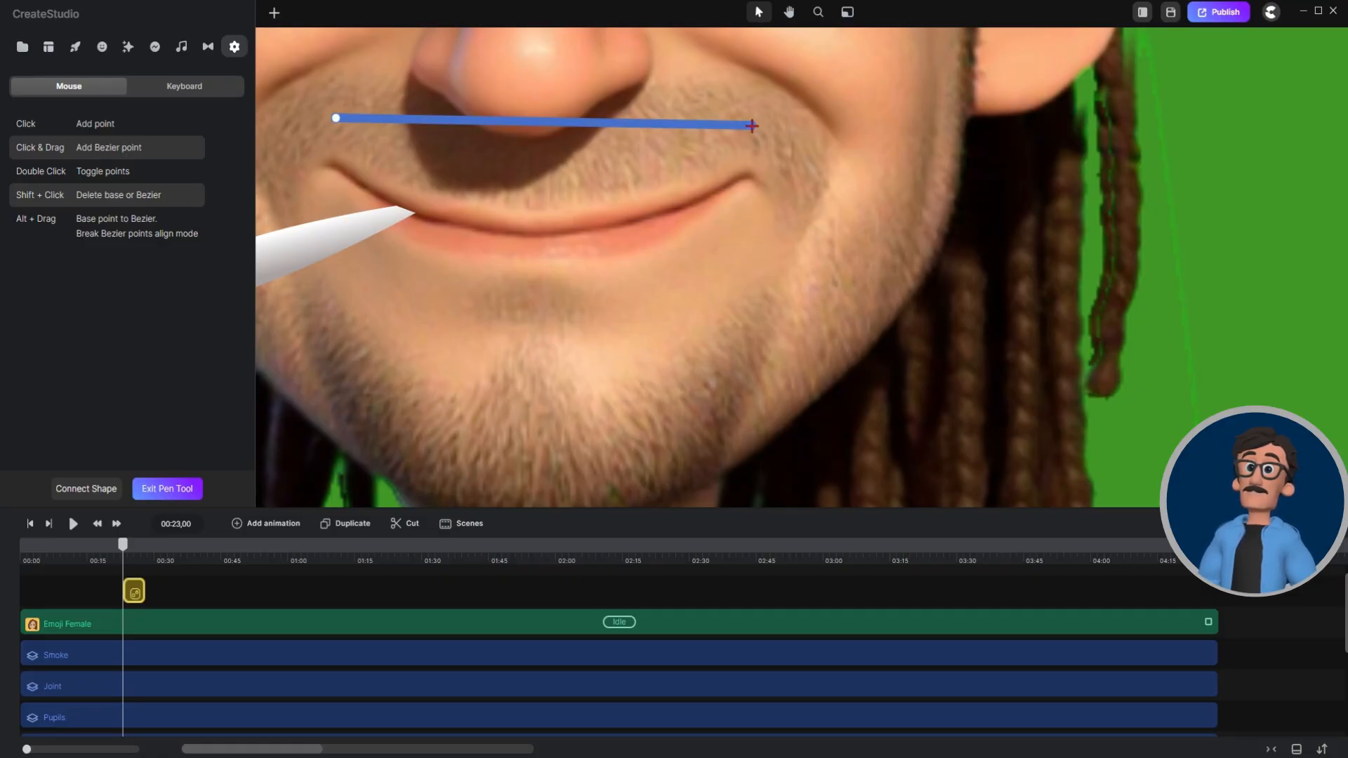
left_click(812, 209)
left_click(528, 376)
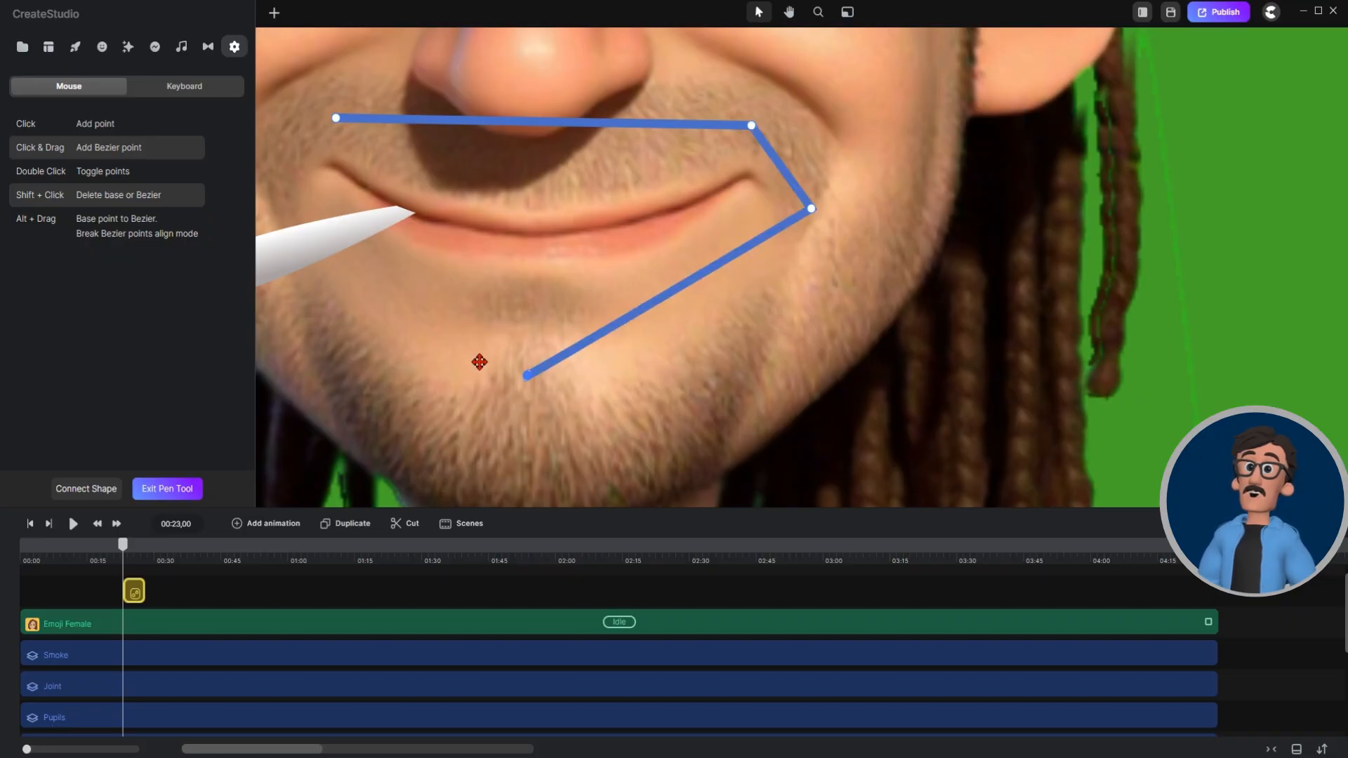
left_click(280, 208)
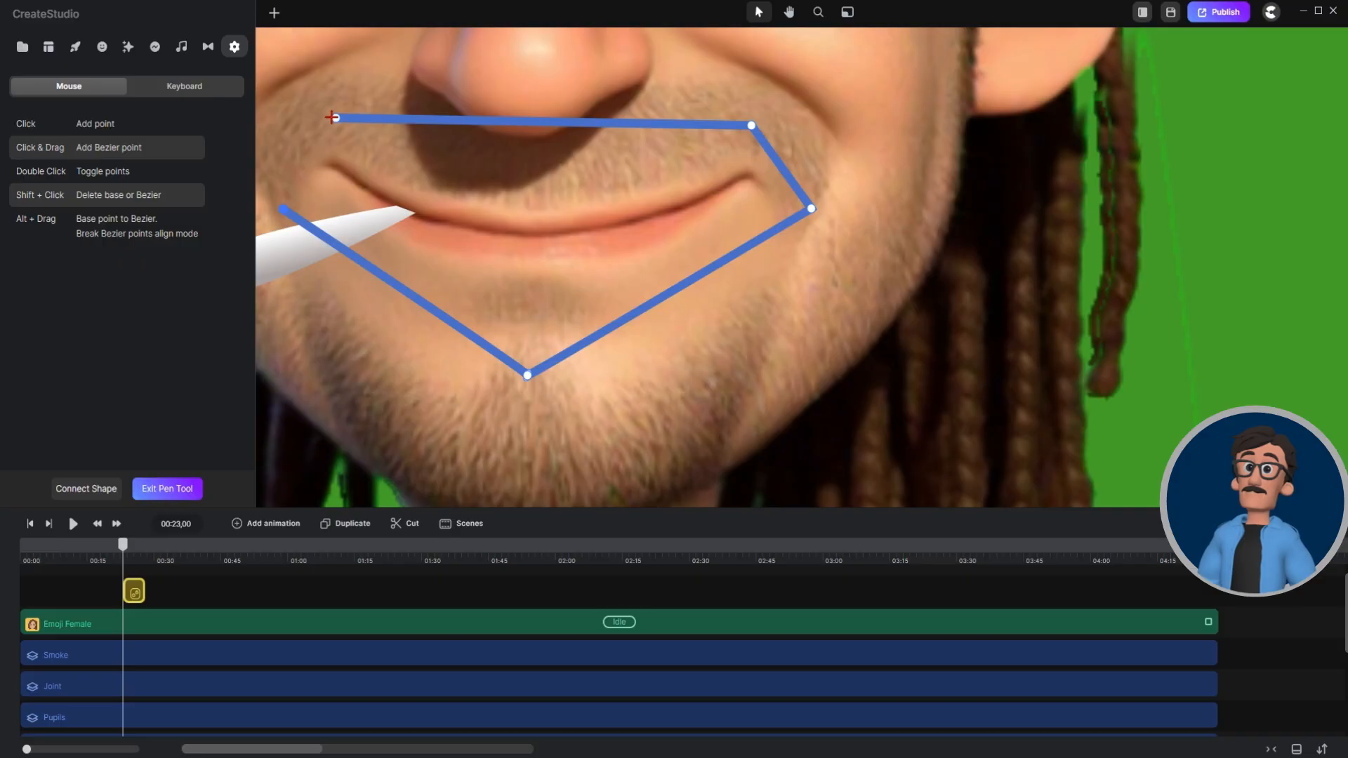
left_click(334, 119)
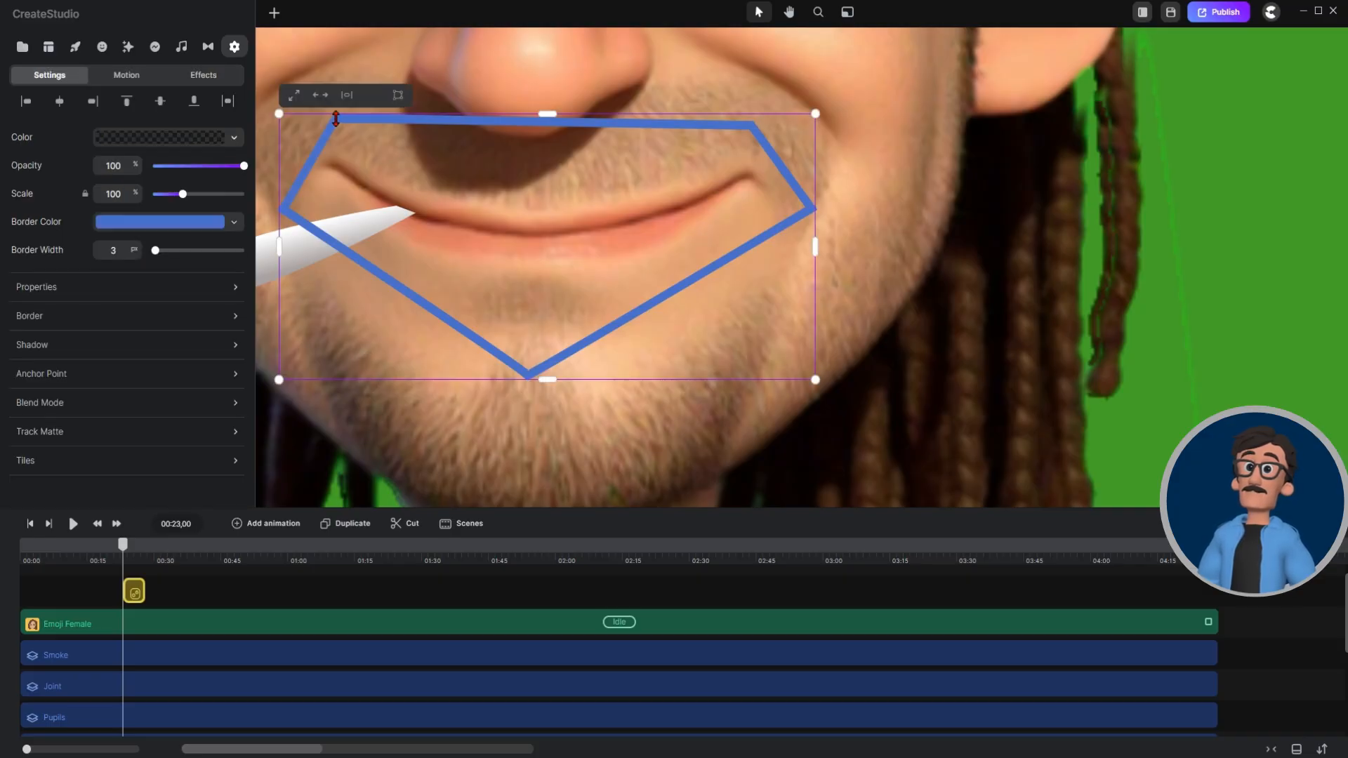
Bend the mouth shape's upper edge downward along the smile and round both of its upper corners with curve points.
double_click(471, 133)
left_click(525, 127)
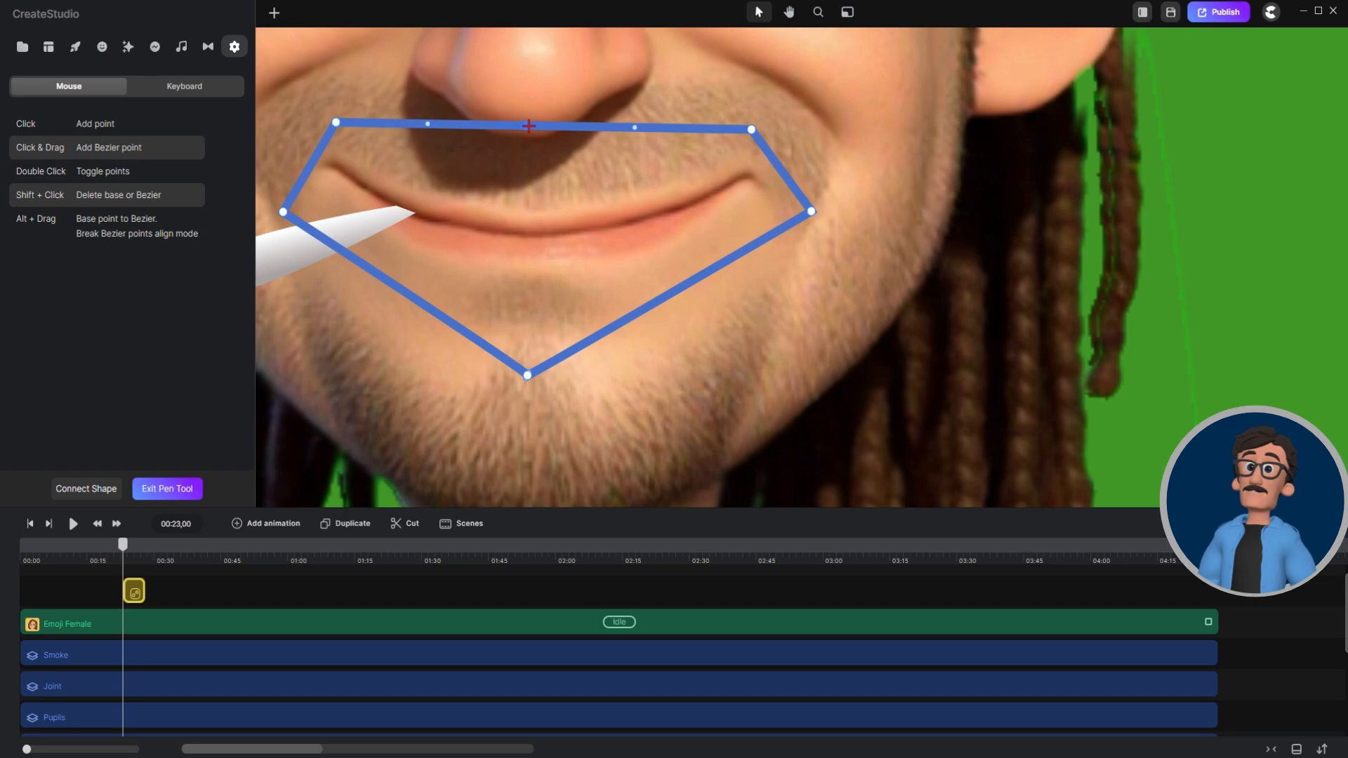
left_click_drag(525, 127, 524, 170)
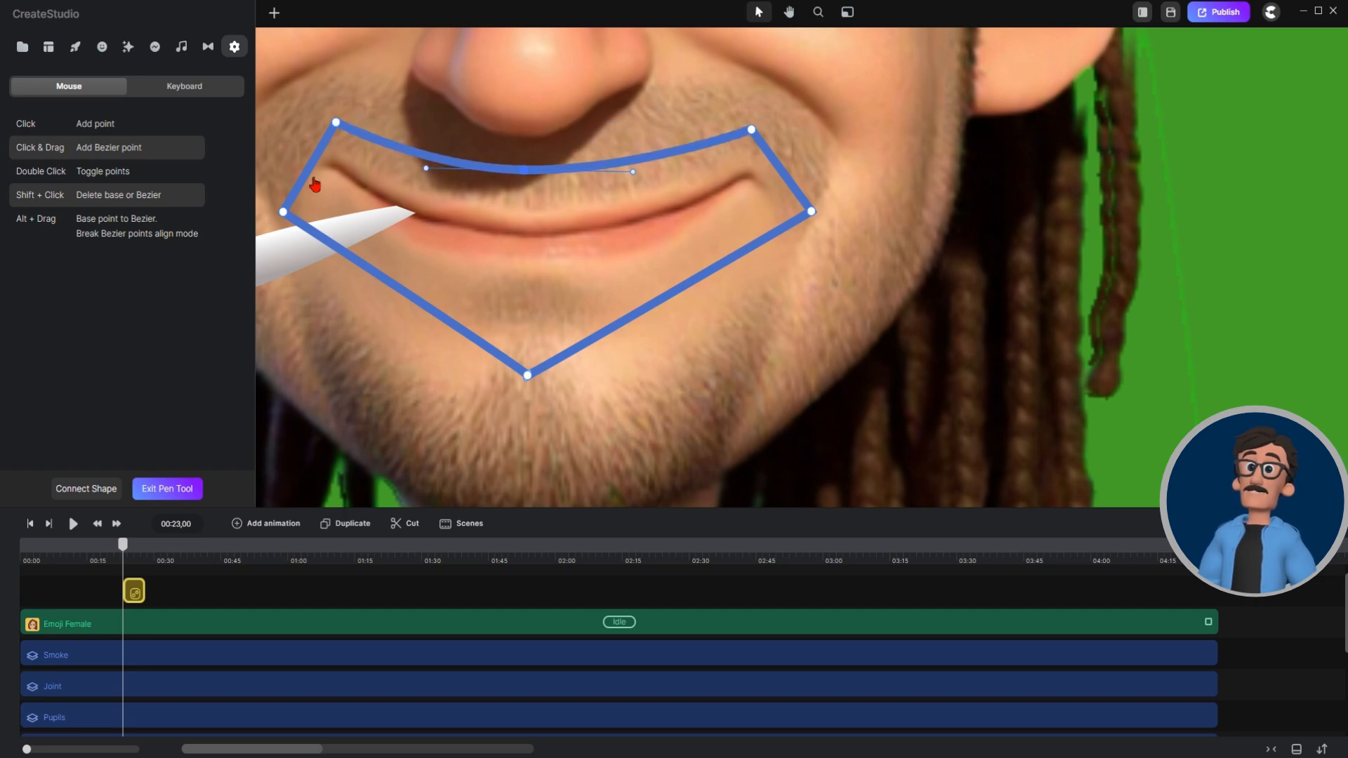
left_click_drag(313, 166, 288, 138)
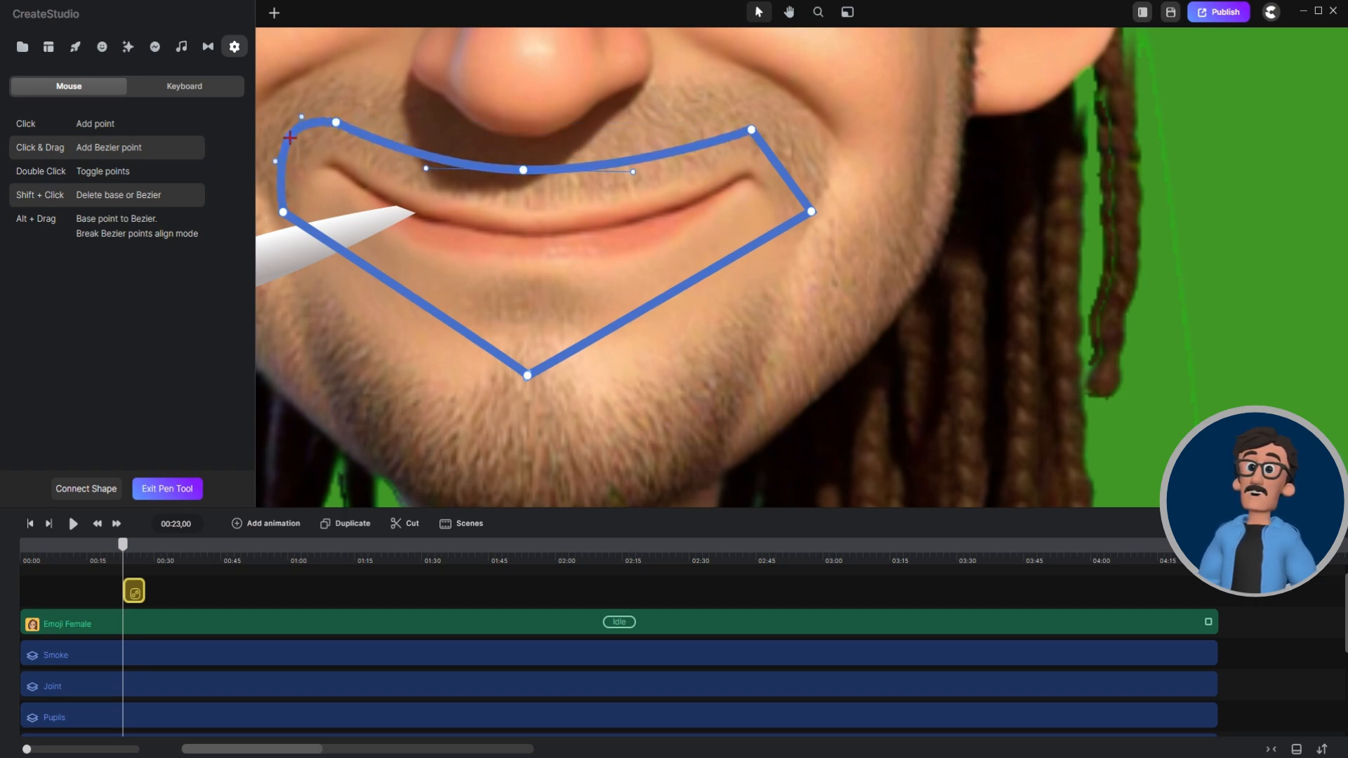
left_click(783, 170)
left_click_drag(784, 170, 813, 149)
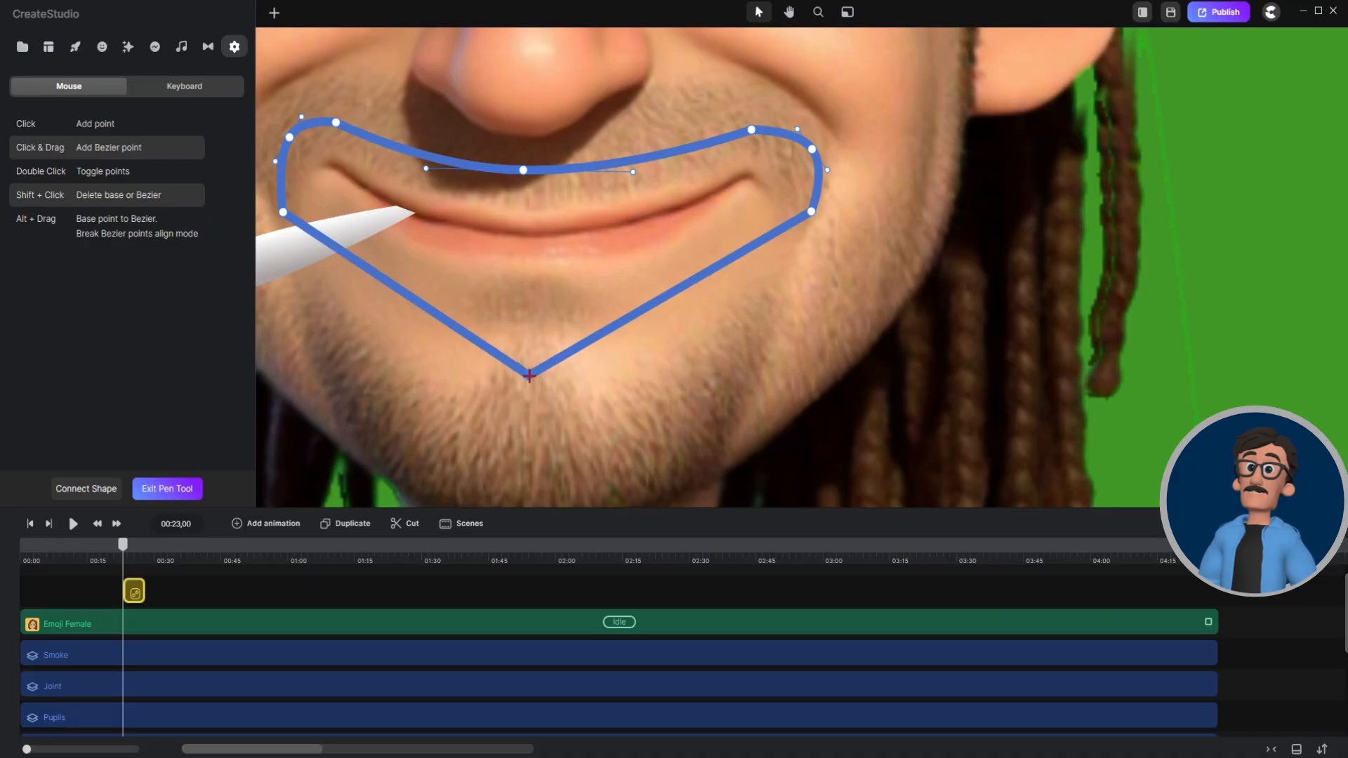
Smooth the mouth shape's chin point into a wide curve and finish editing the path.
left_click_drag(530, 376, 375, 373)
left_click_drag(612, 377, 693, 379)
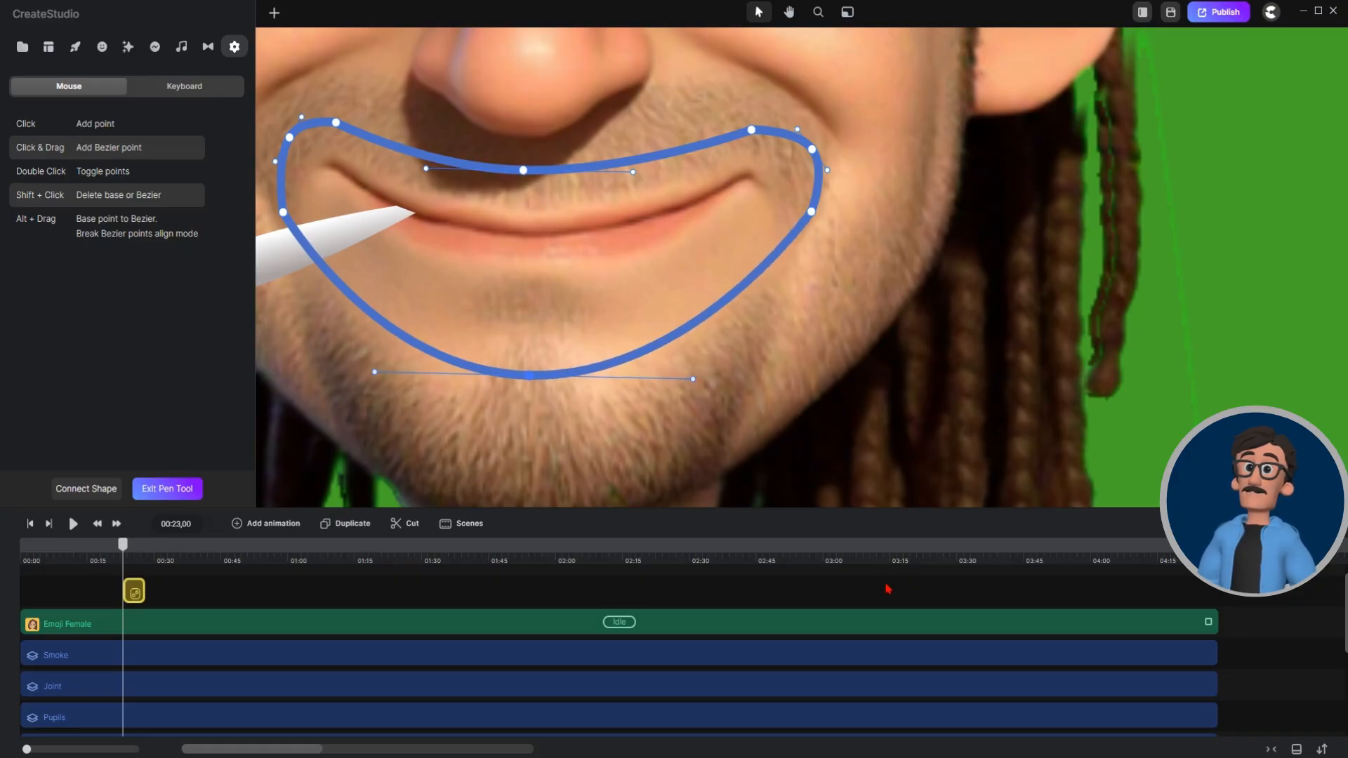
left_click(179, 493)
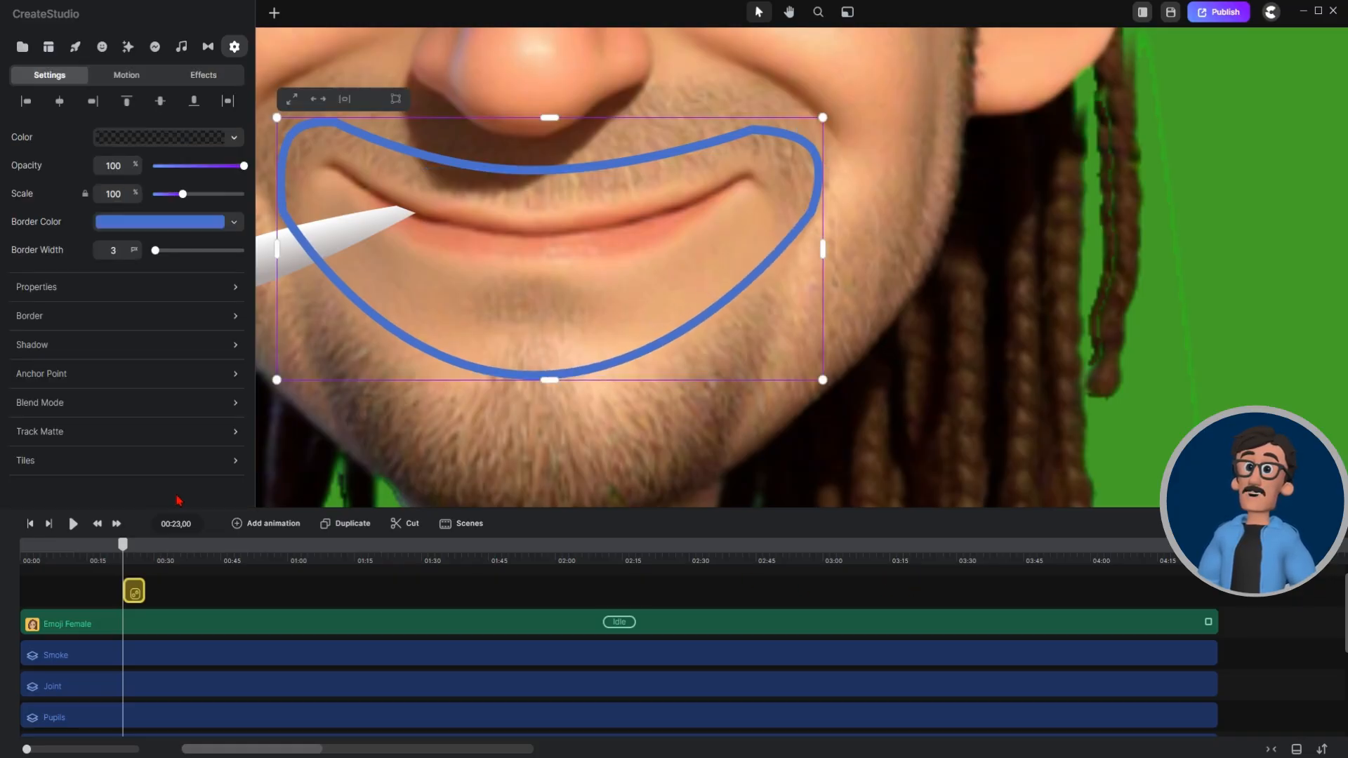
Set the mouth shape's border width to 0 px and fill it with black.
left_click_drag(158, 251, 151, 251)
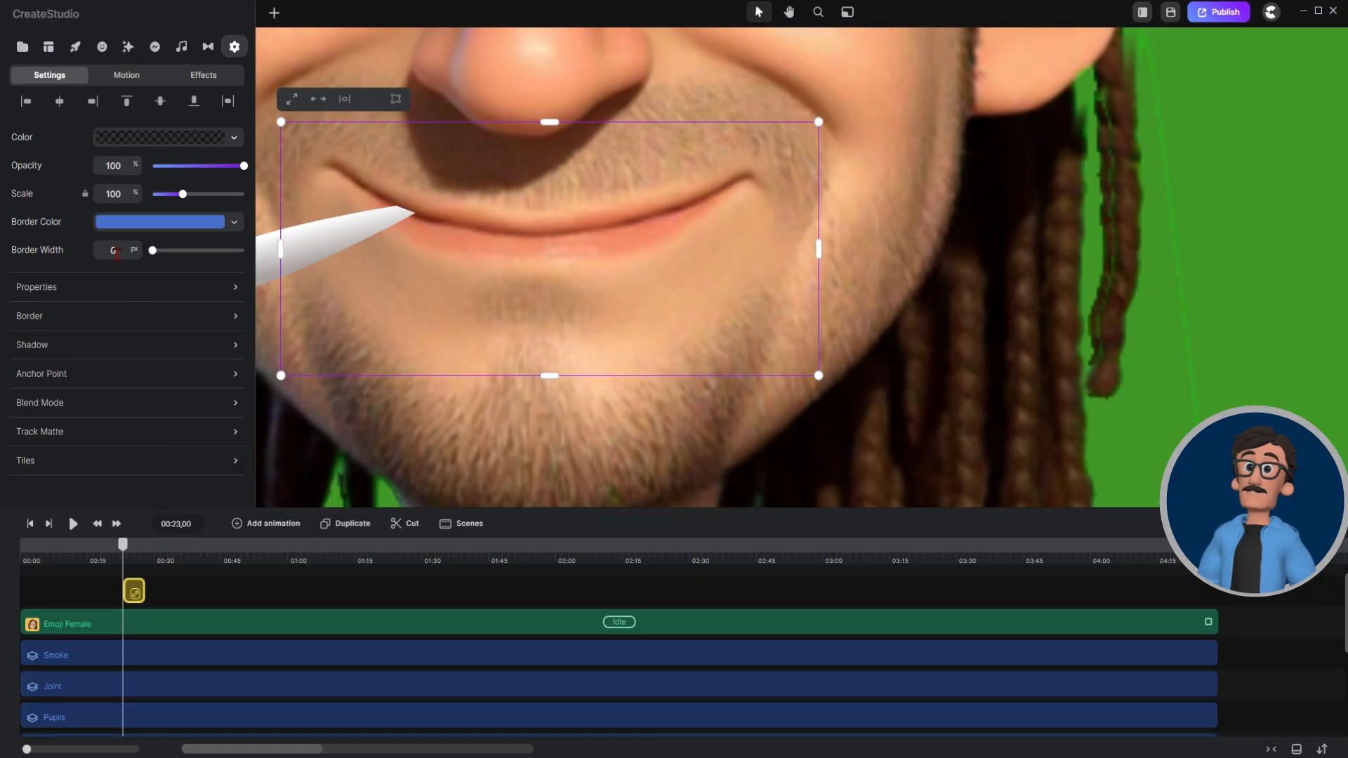
left_click(153, 145)
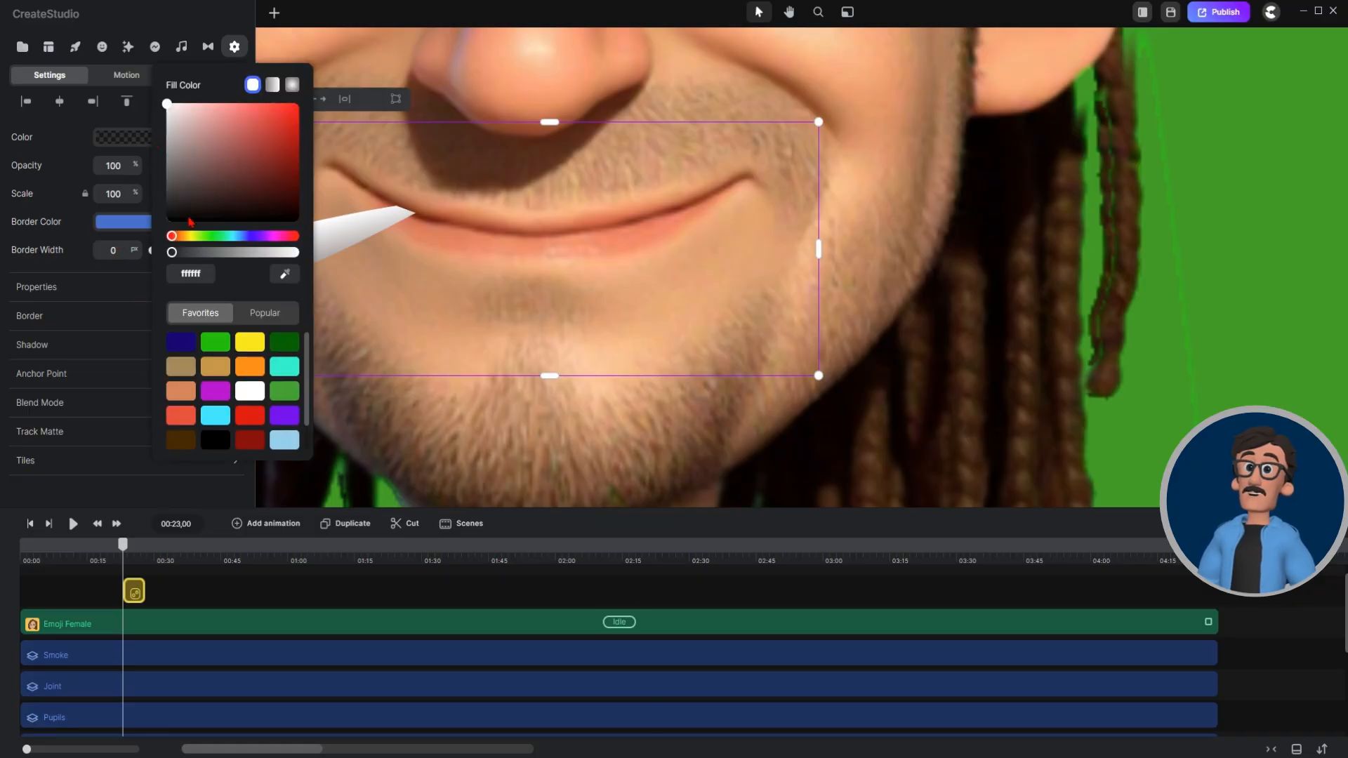
left_click(214, 442)
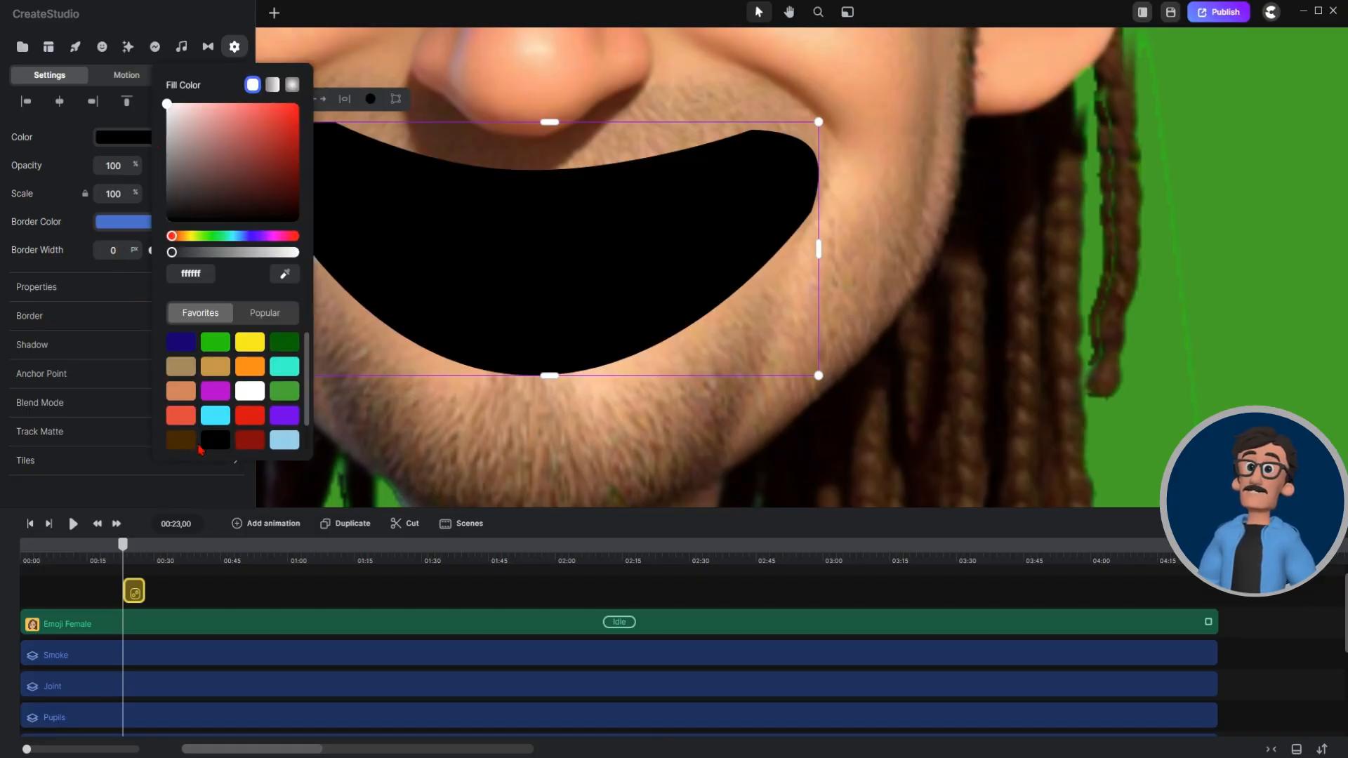
left_click(133, 487)
Apply the Feather effect to the black mouth shape with a strength of 47%.
left_click(129, 49)
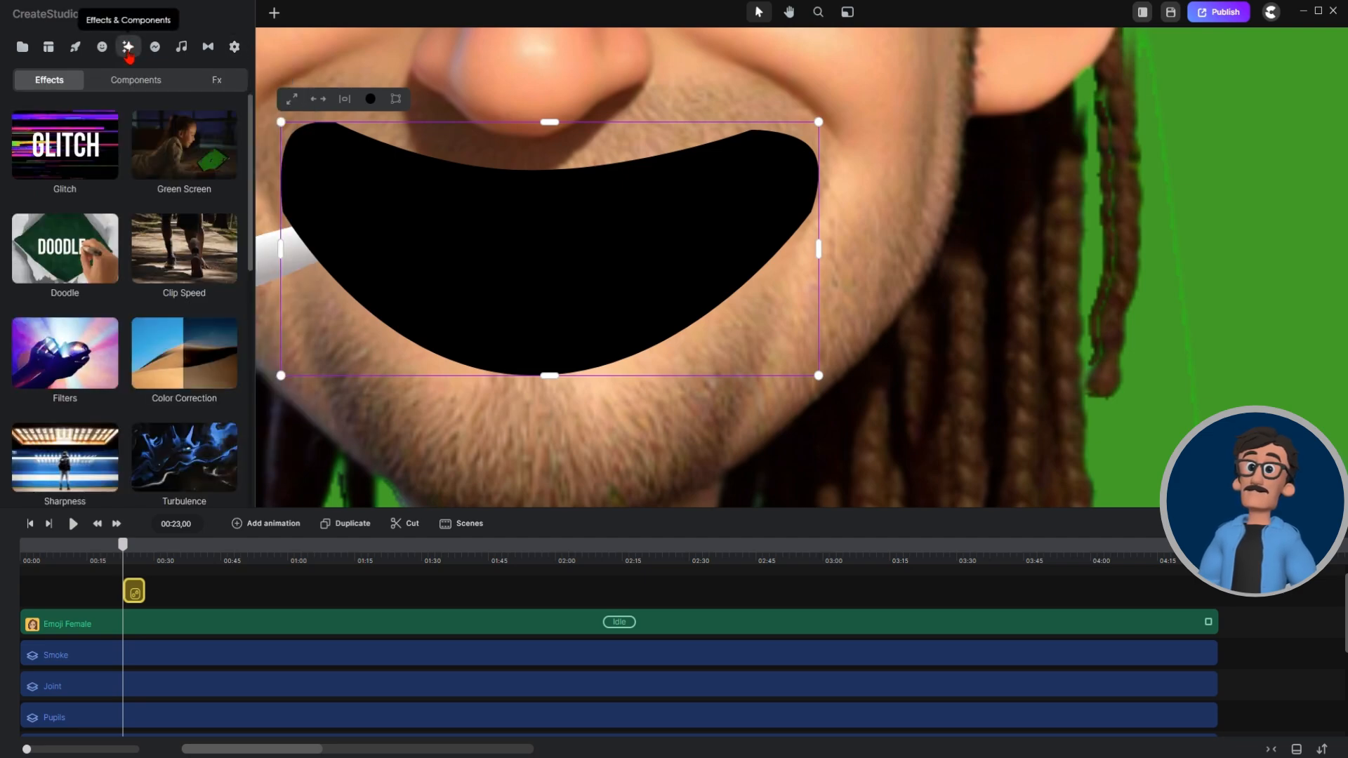
scroll(148, 296, "down", 8)
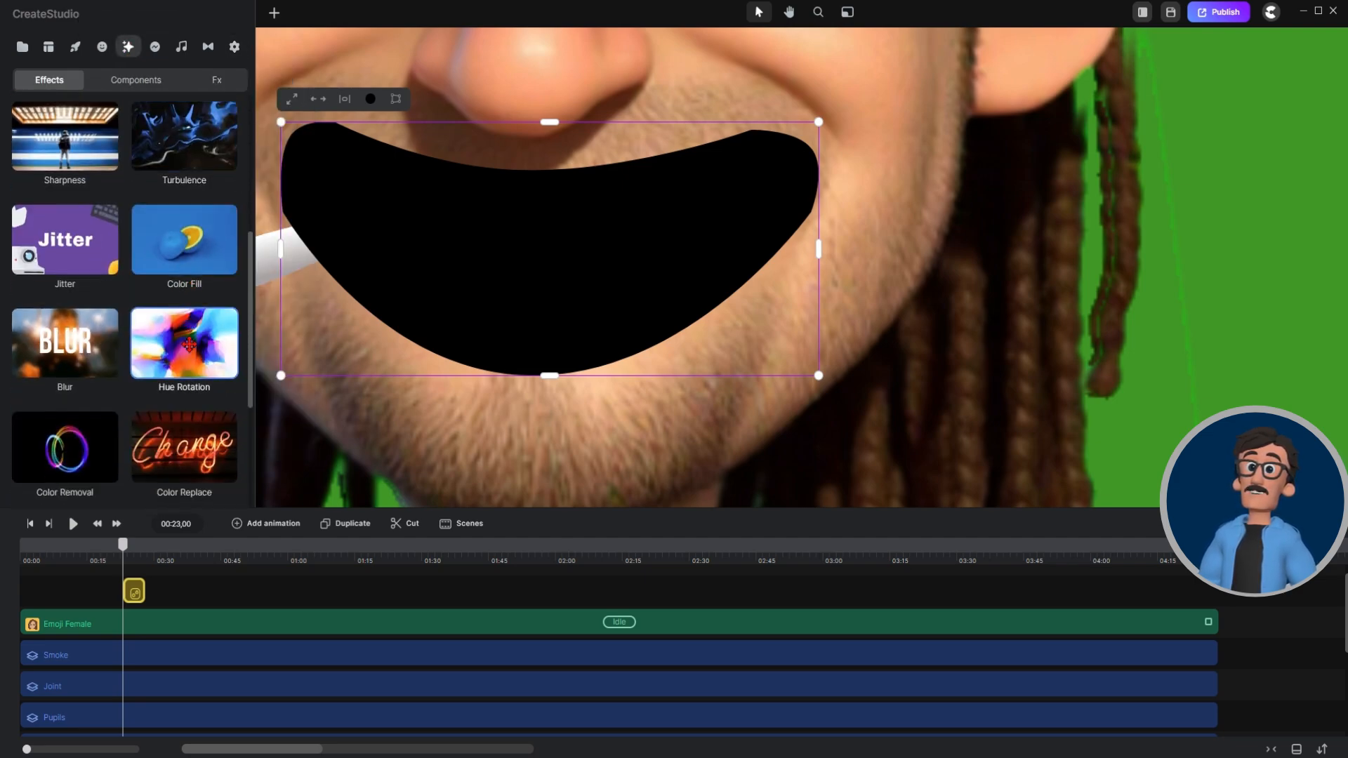
left_click_drag(78, 336, 497, 270)
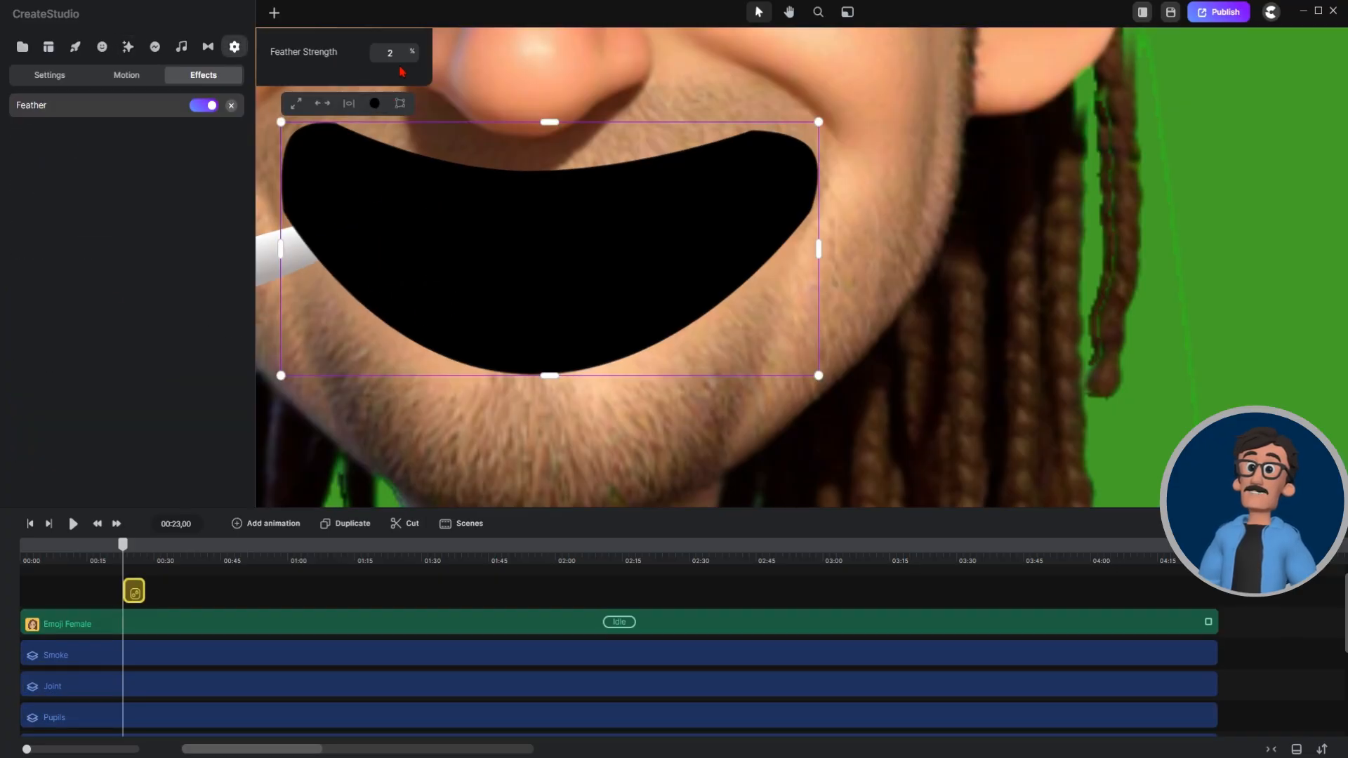
left_click_drag(411, 46, 452, 63)
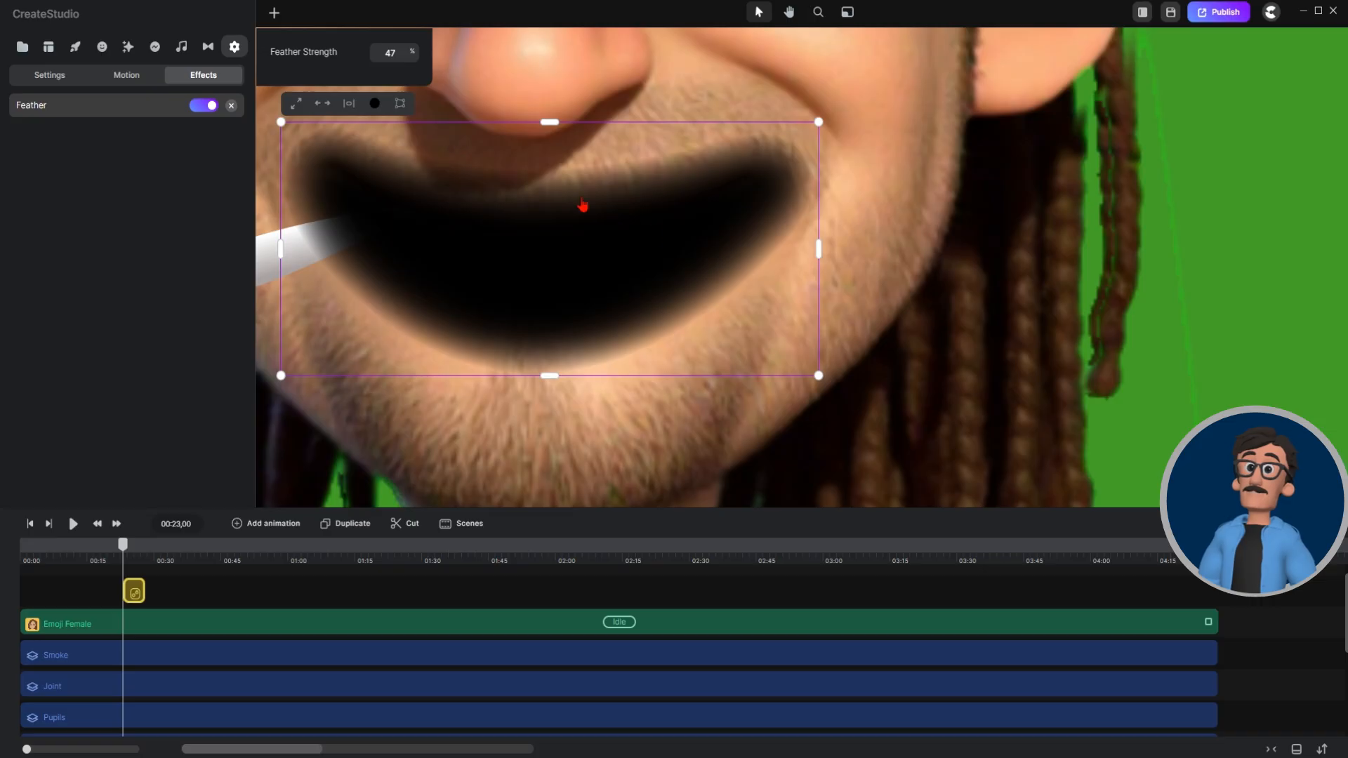
left_click(911, 385)
Extend the mouth shape's layer to the full length of the other layers and place the Animoji head over the character's face.
scroll(428, 275, "down", 10)
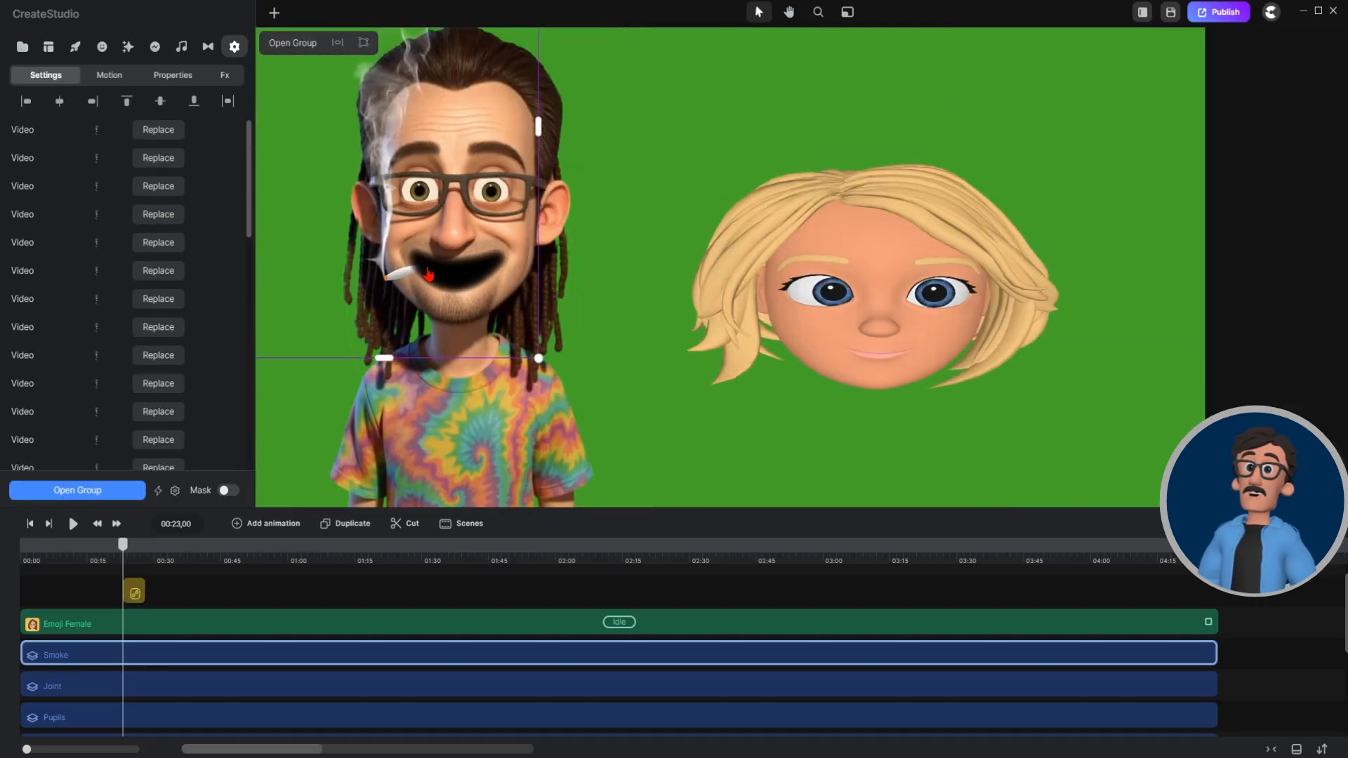
scroll(523, 306, "up", 3)
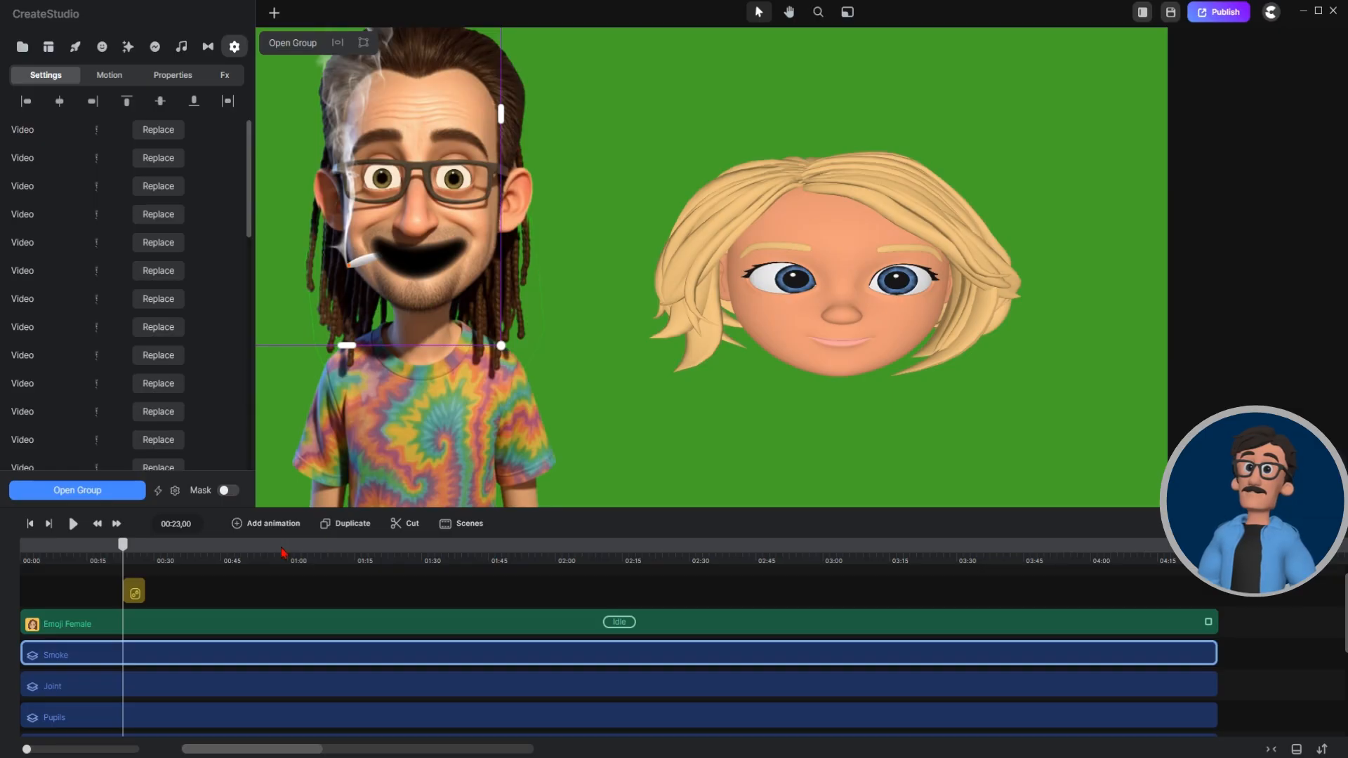
left_click_drag(137, 596, 1210, 622)
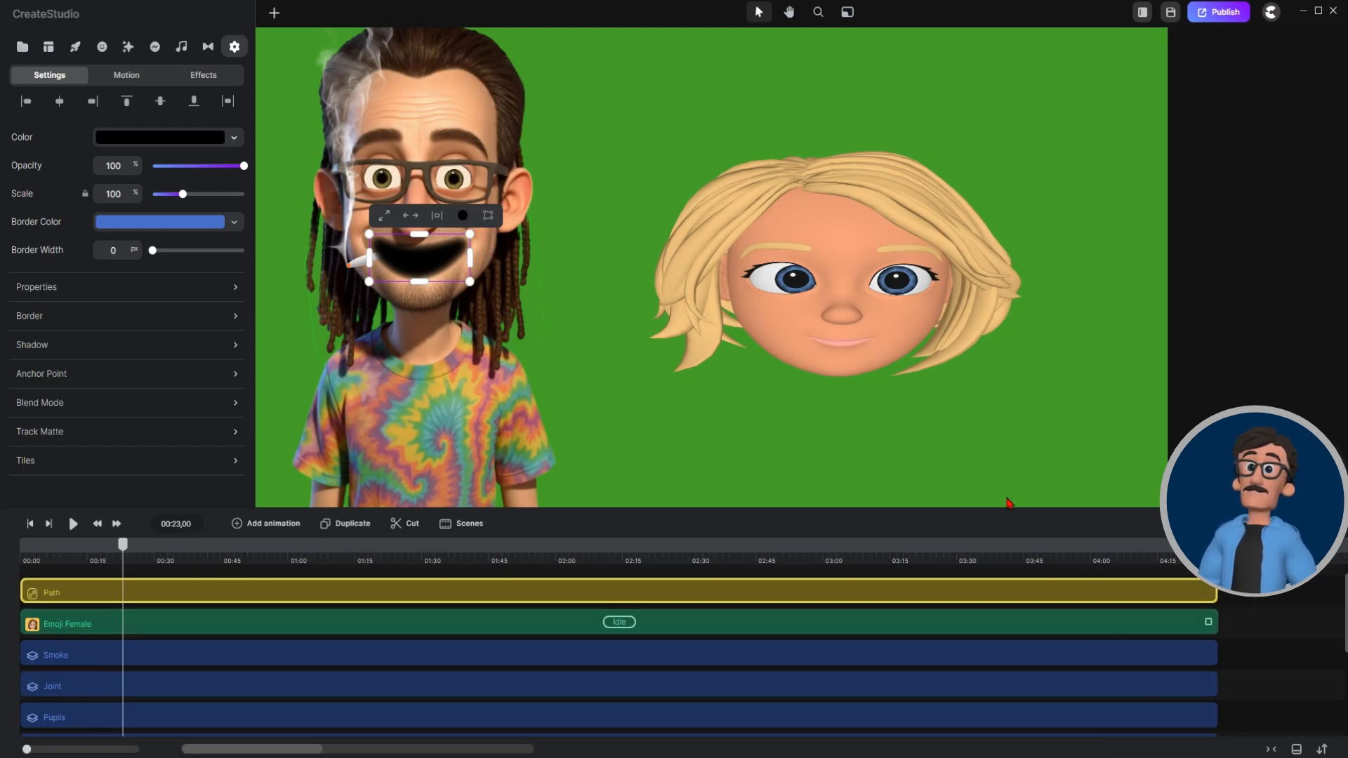
left_click_drag(891, 331, 465, 237)
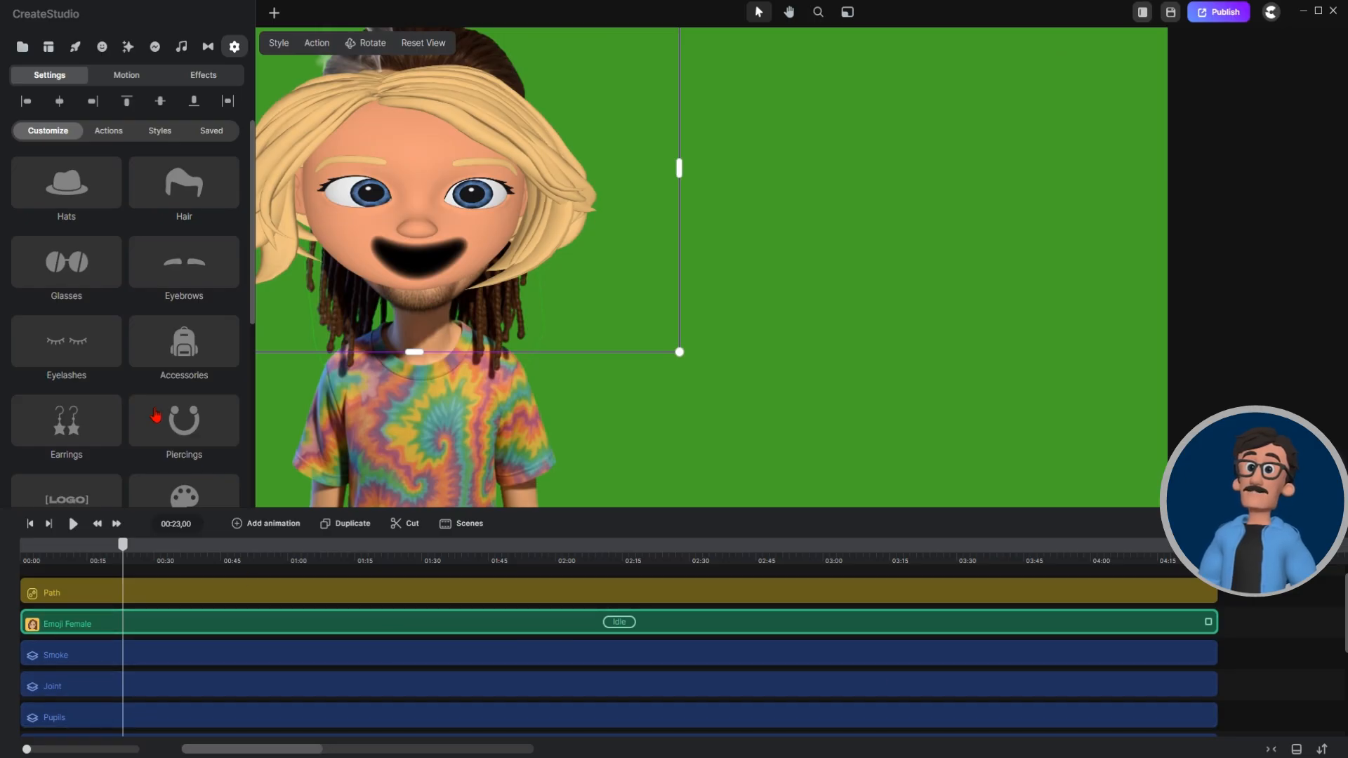
scroll(176, 373, "down", 4)
scroll(176, 372, "down", 2)
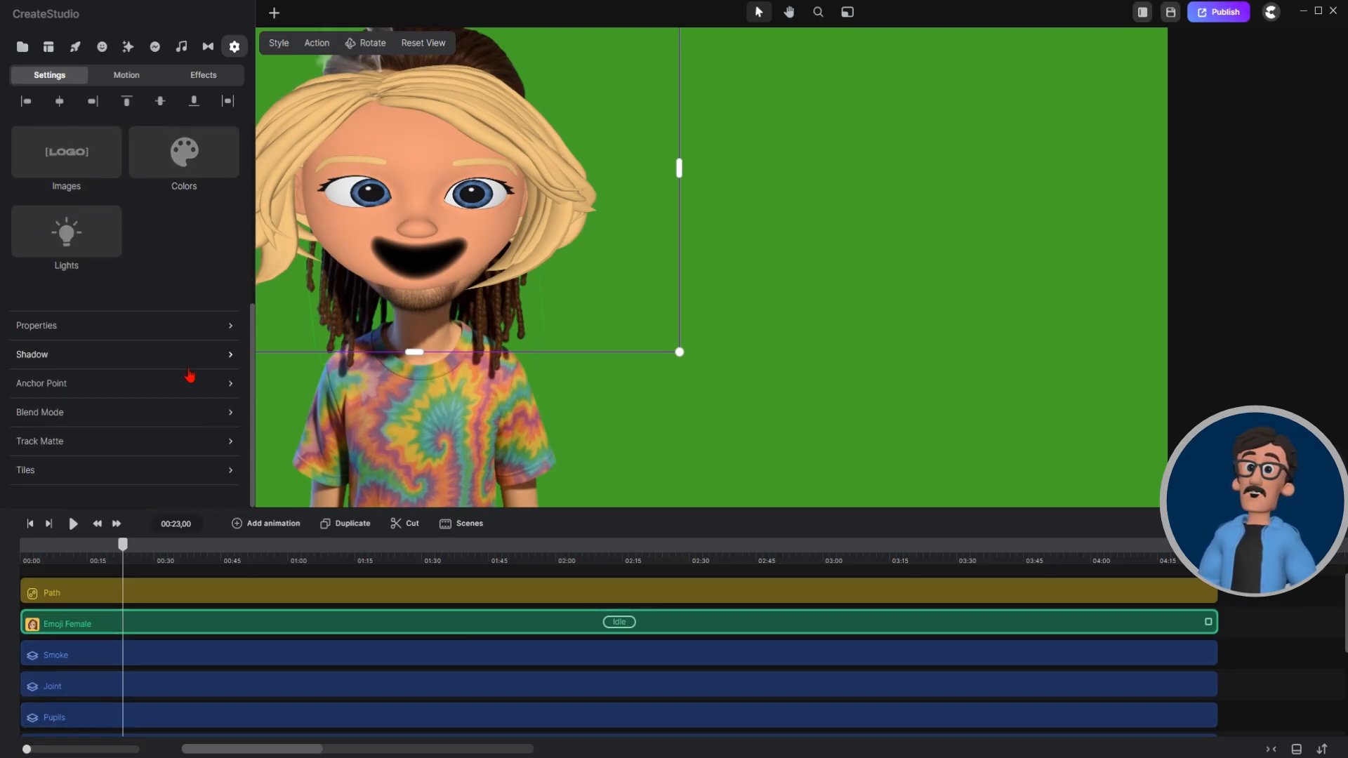
left_click(57, 444)
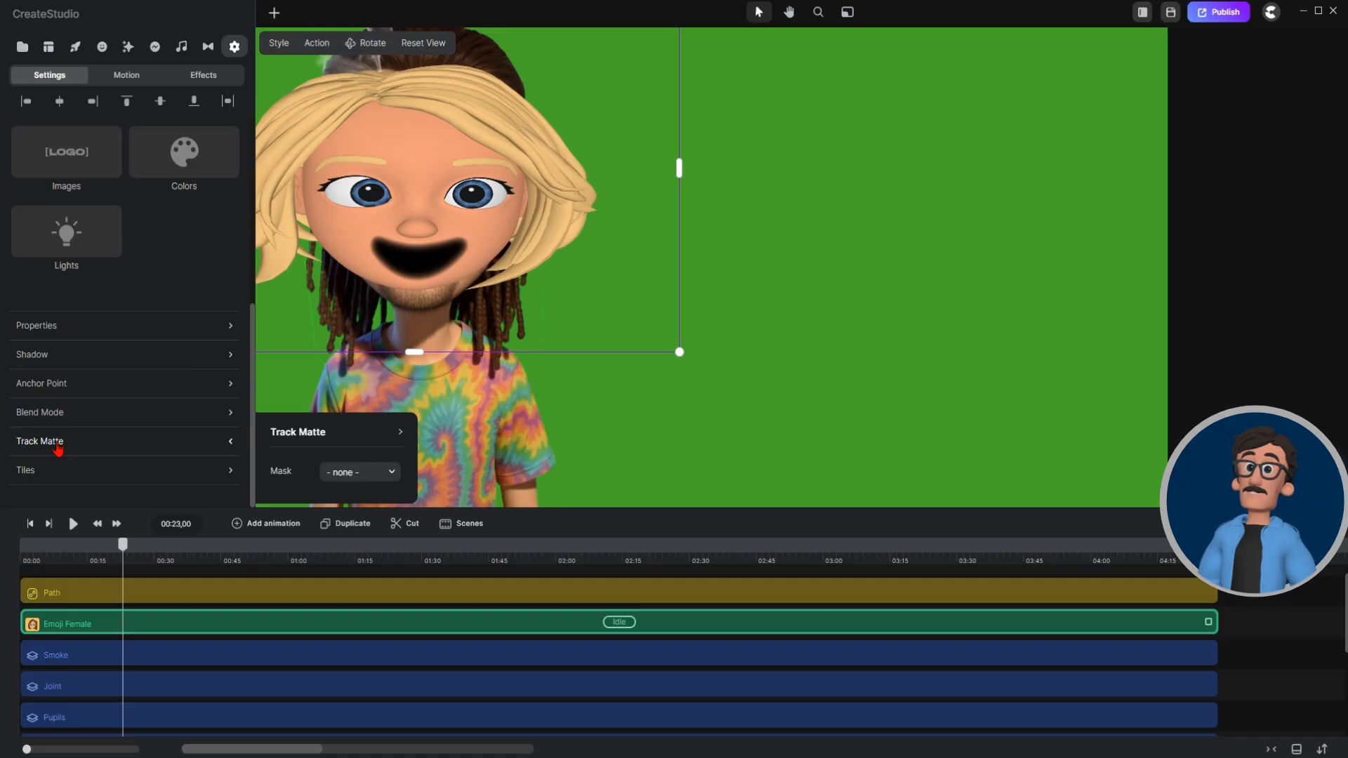
Rename the mouth shape's layer to MouthPath.
left_click(55, 597)
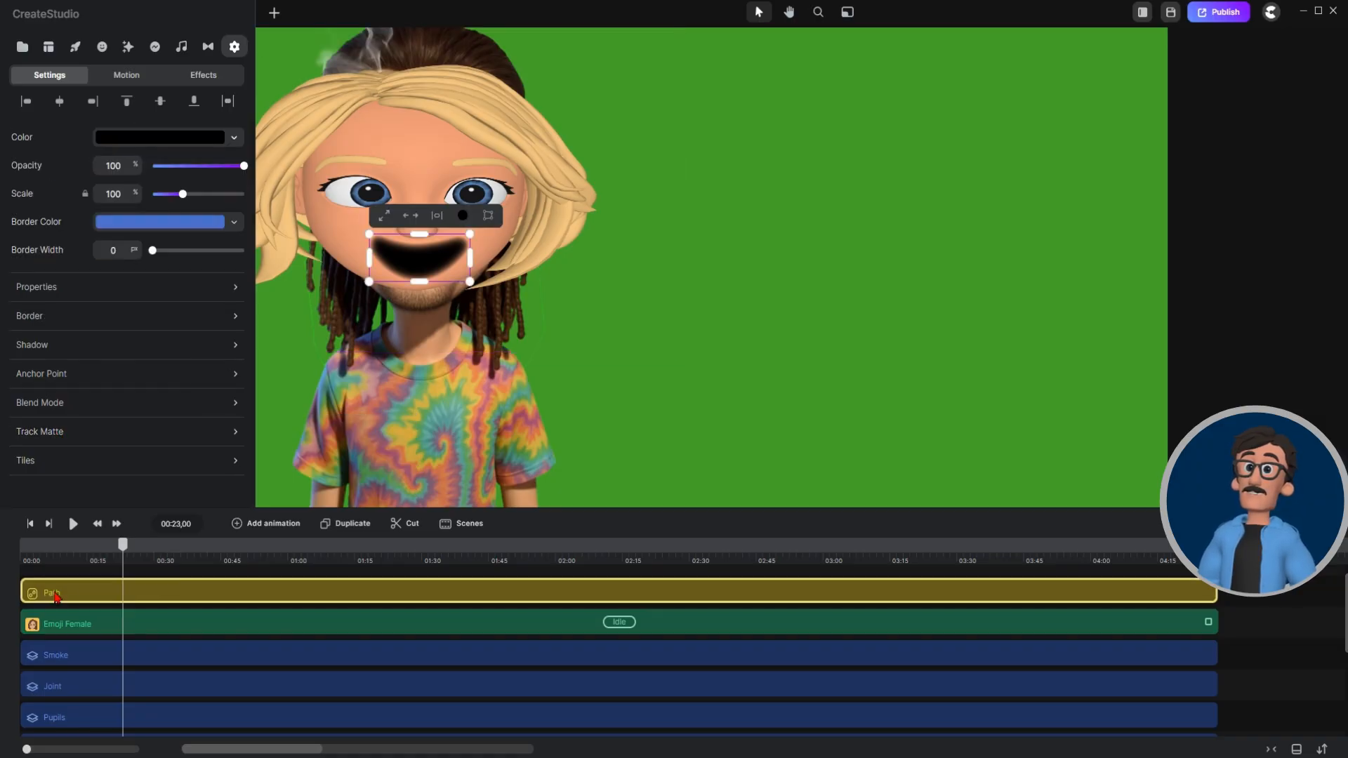
right_click(54, 595)
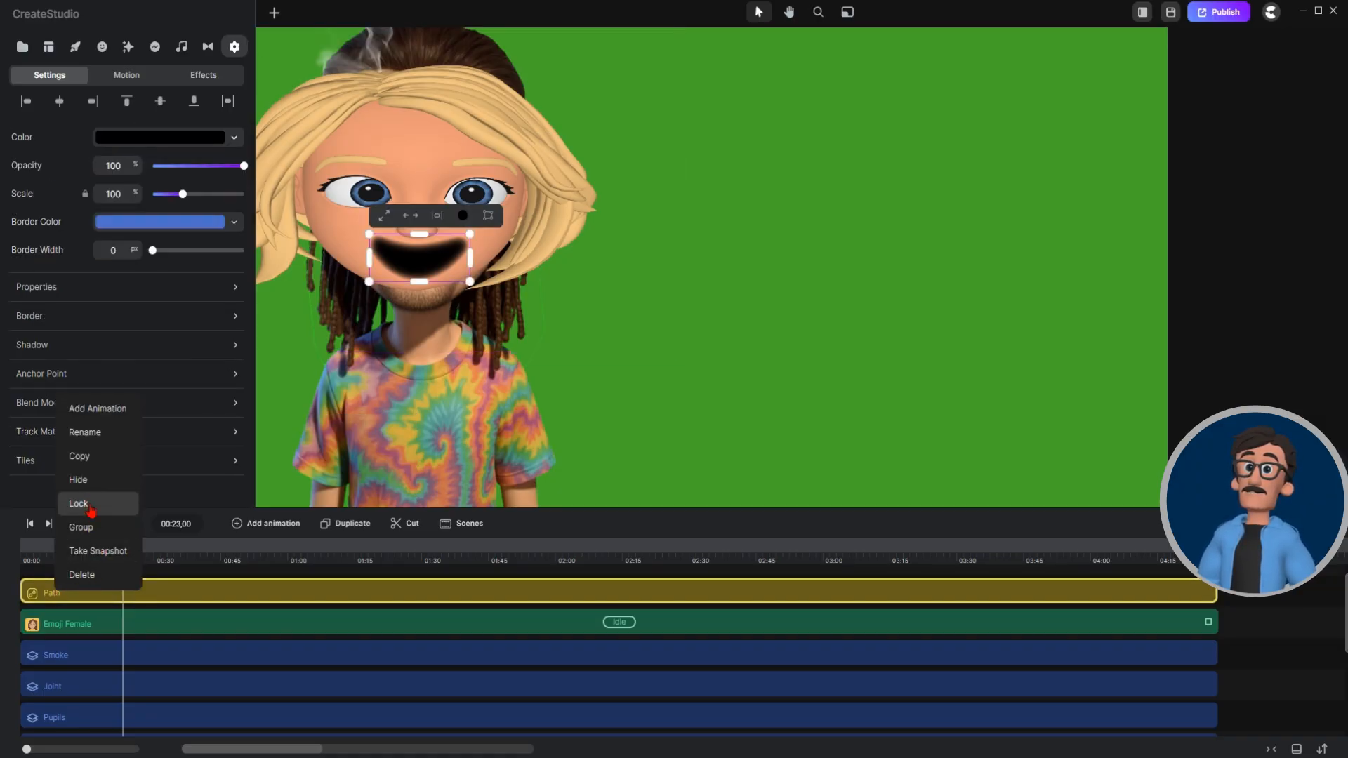
left_click(86, 432)
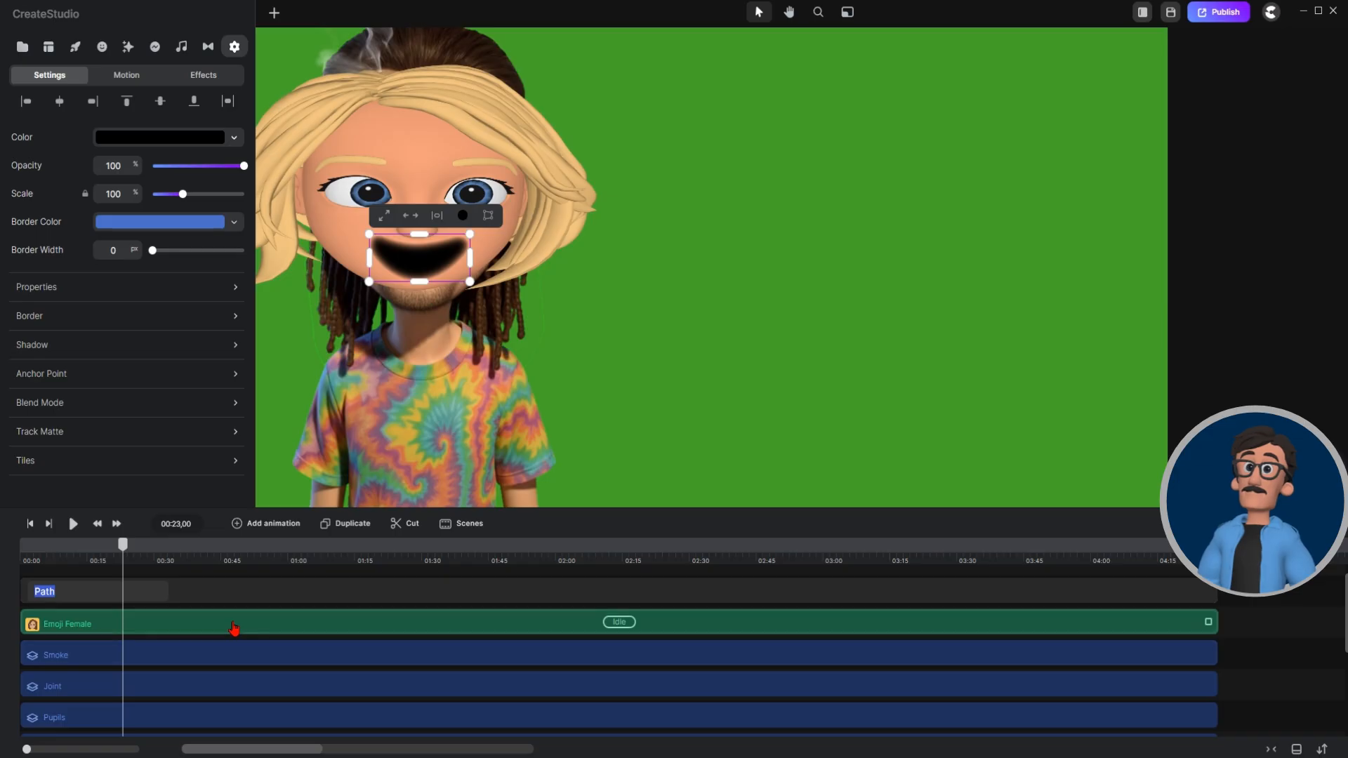
type("Mouth")
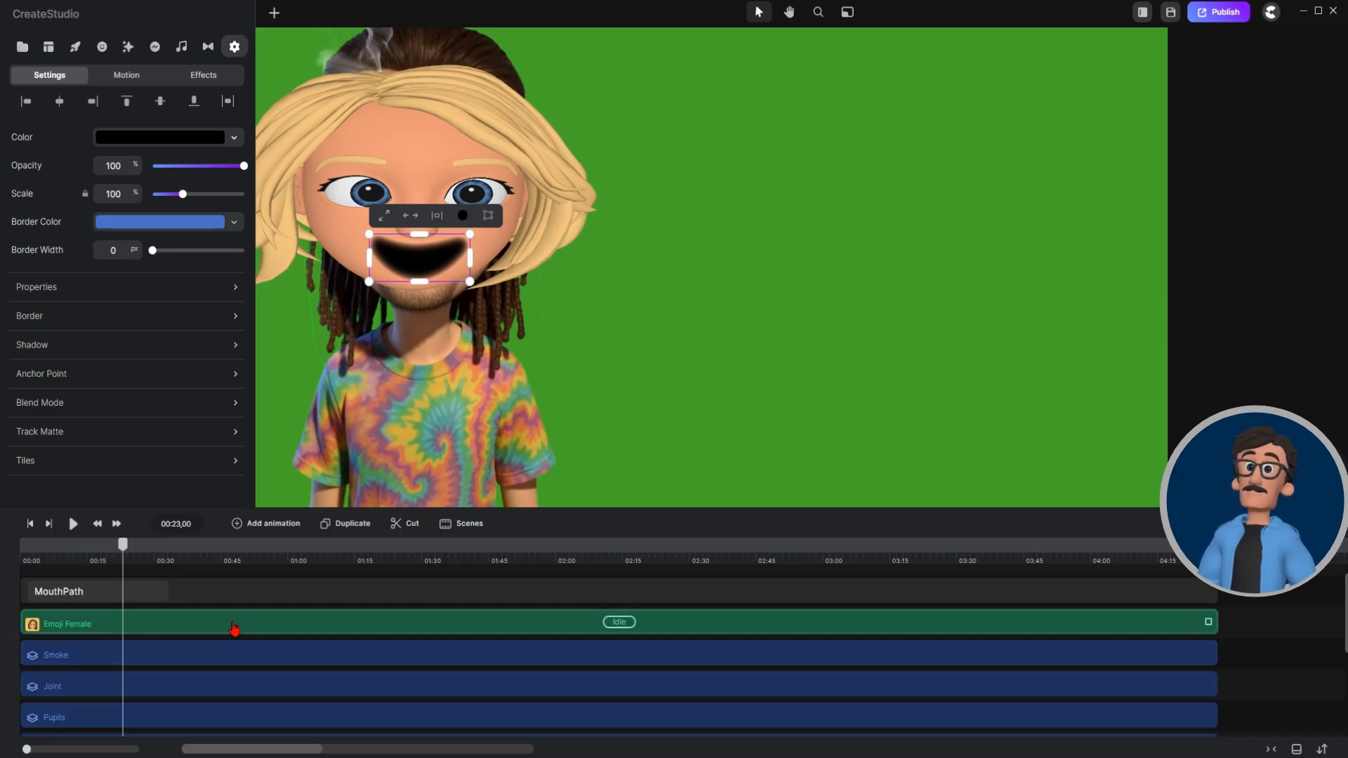
key("Return")
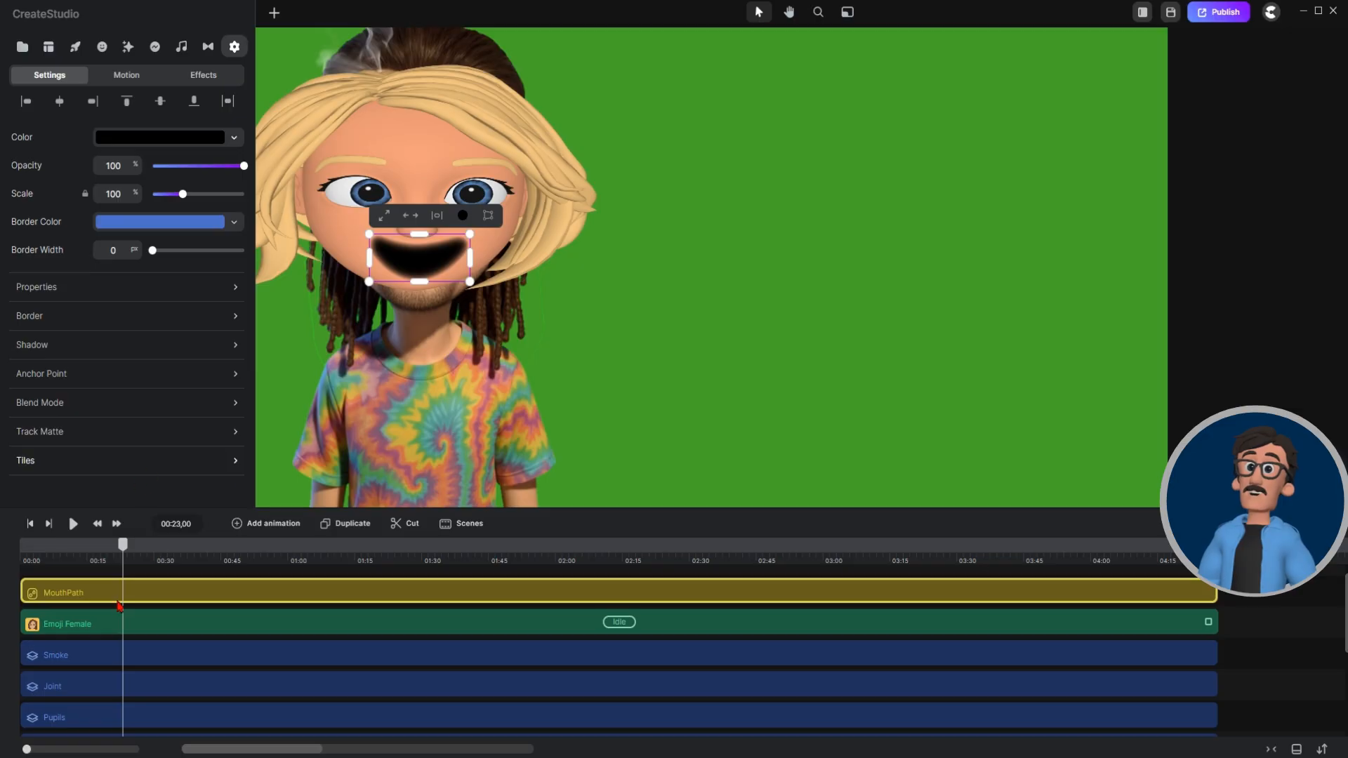
Mask the Emoji Female layer with a track matte using MouthPath and the Alpha type.
left_click(150, 624)
scroll(169, 421, "down", 3)
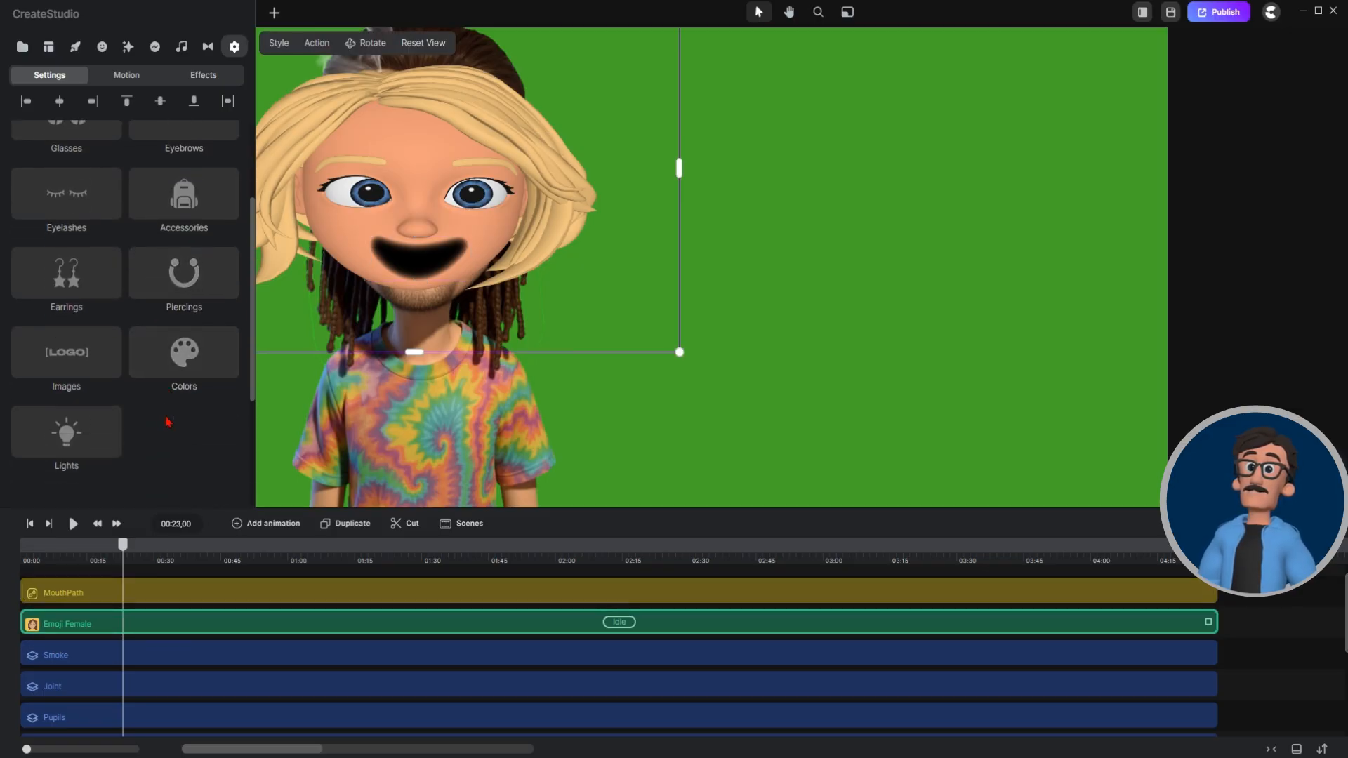
scroll(168, 421, "down", 3)
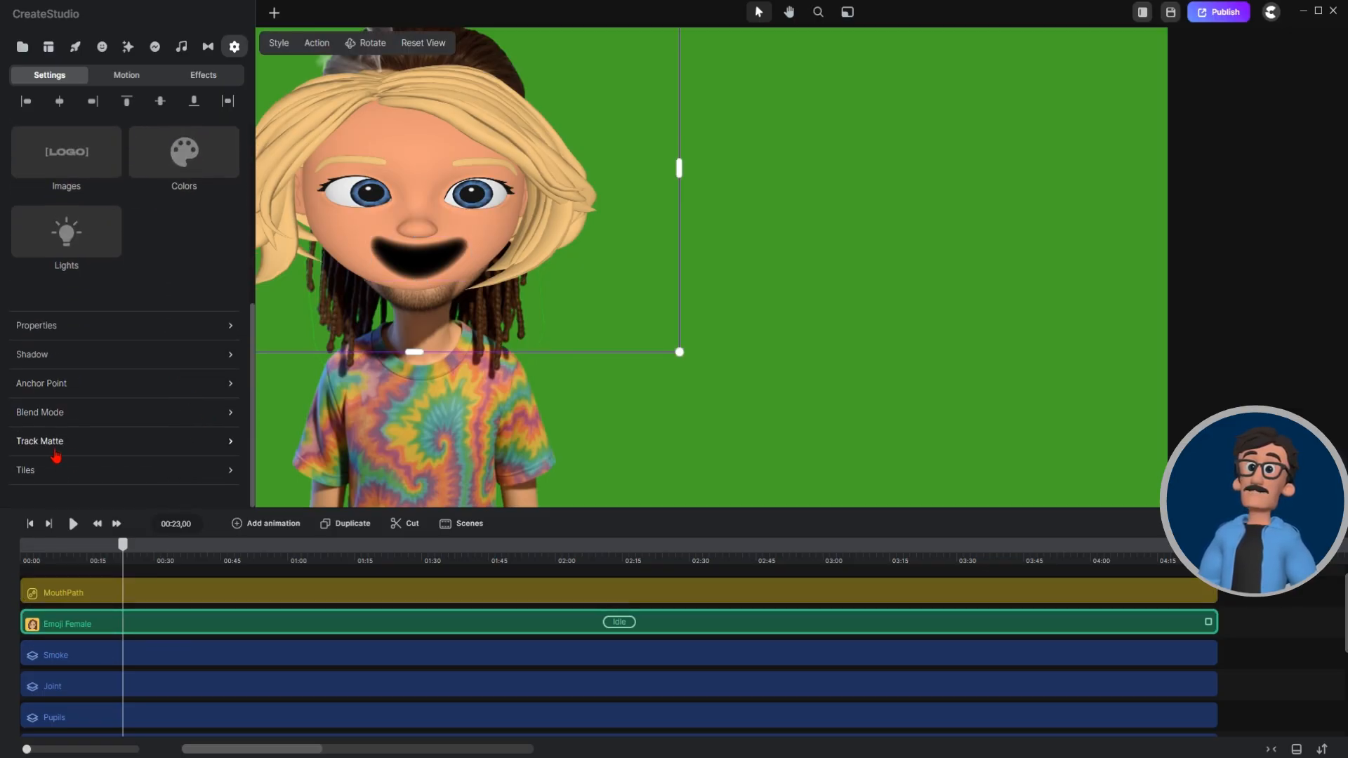
left_click(63, 438)
left_click(385, 475)
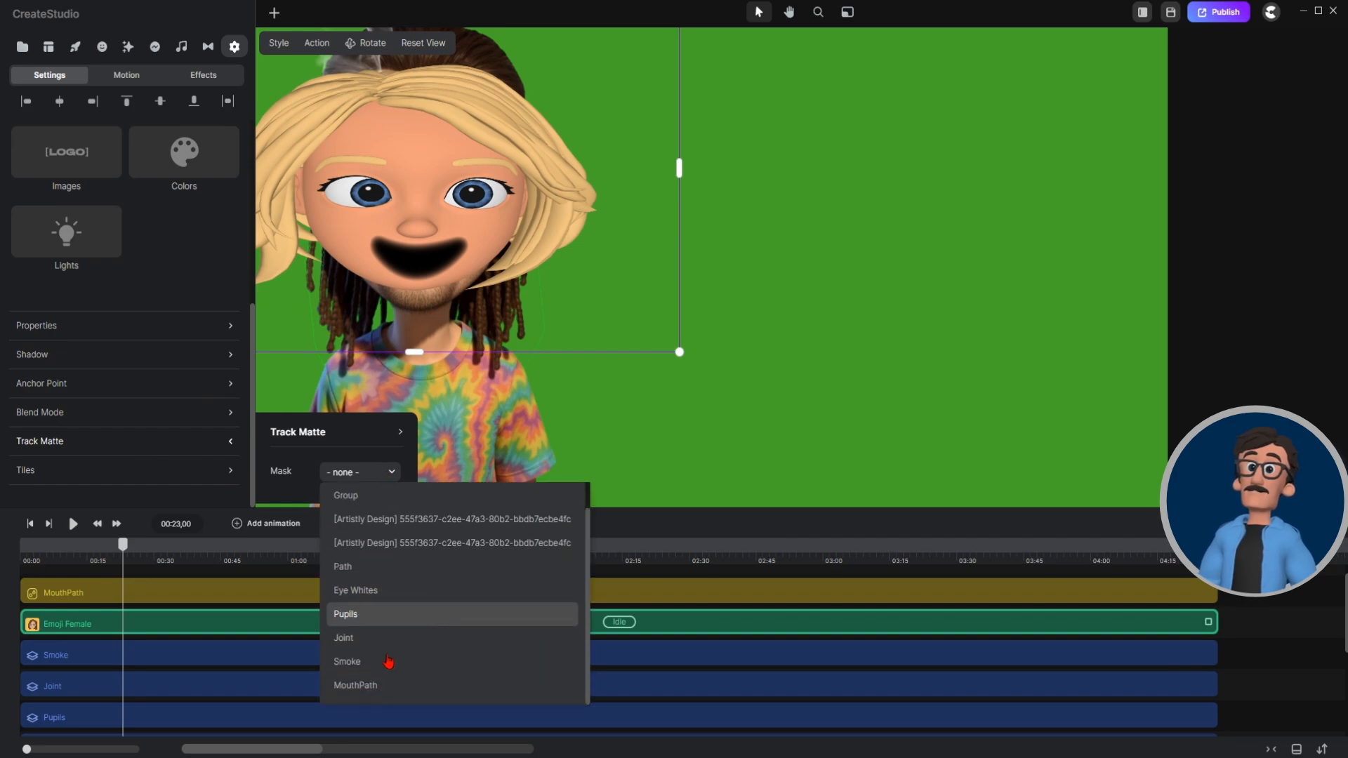
left_click(356, 686)
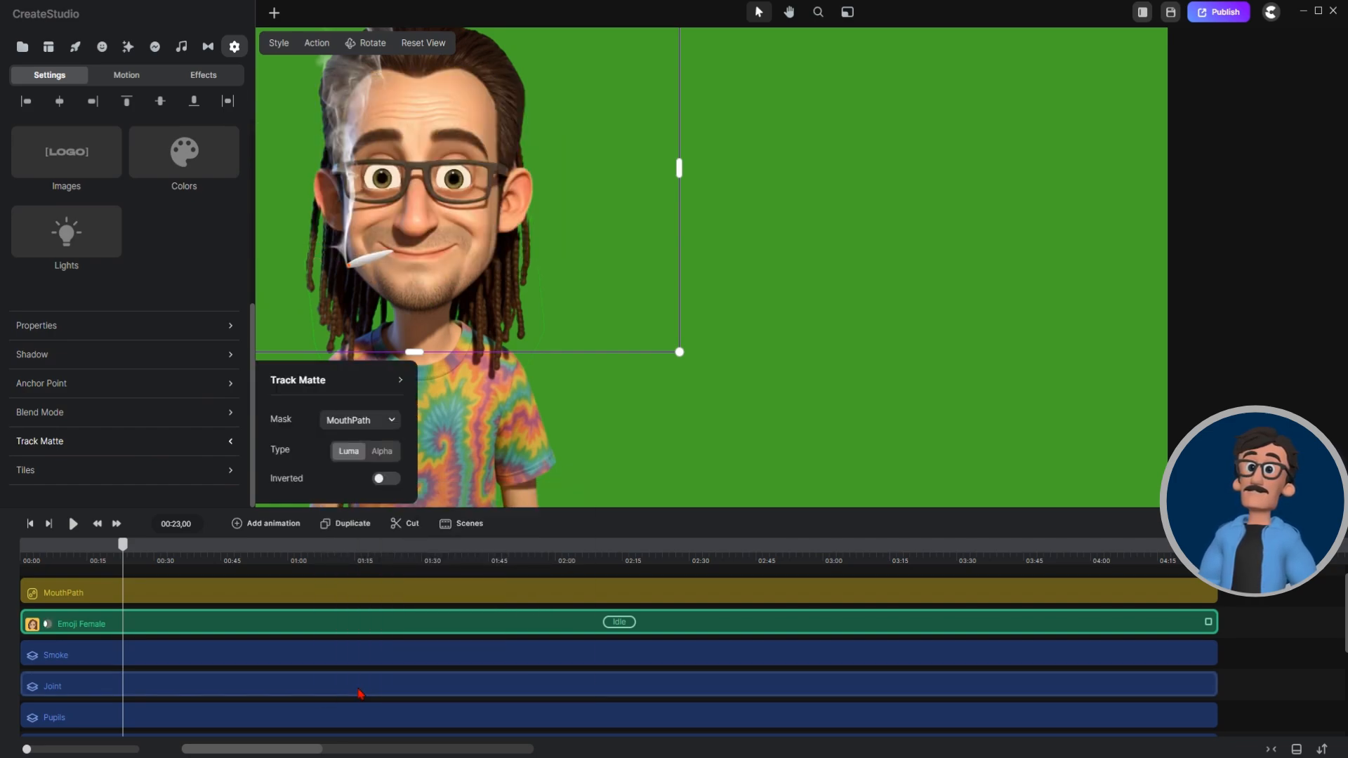
left_click(384, 452)
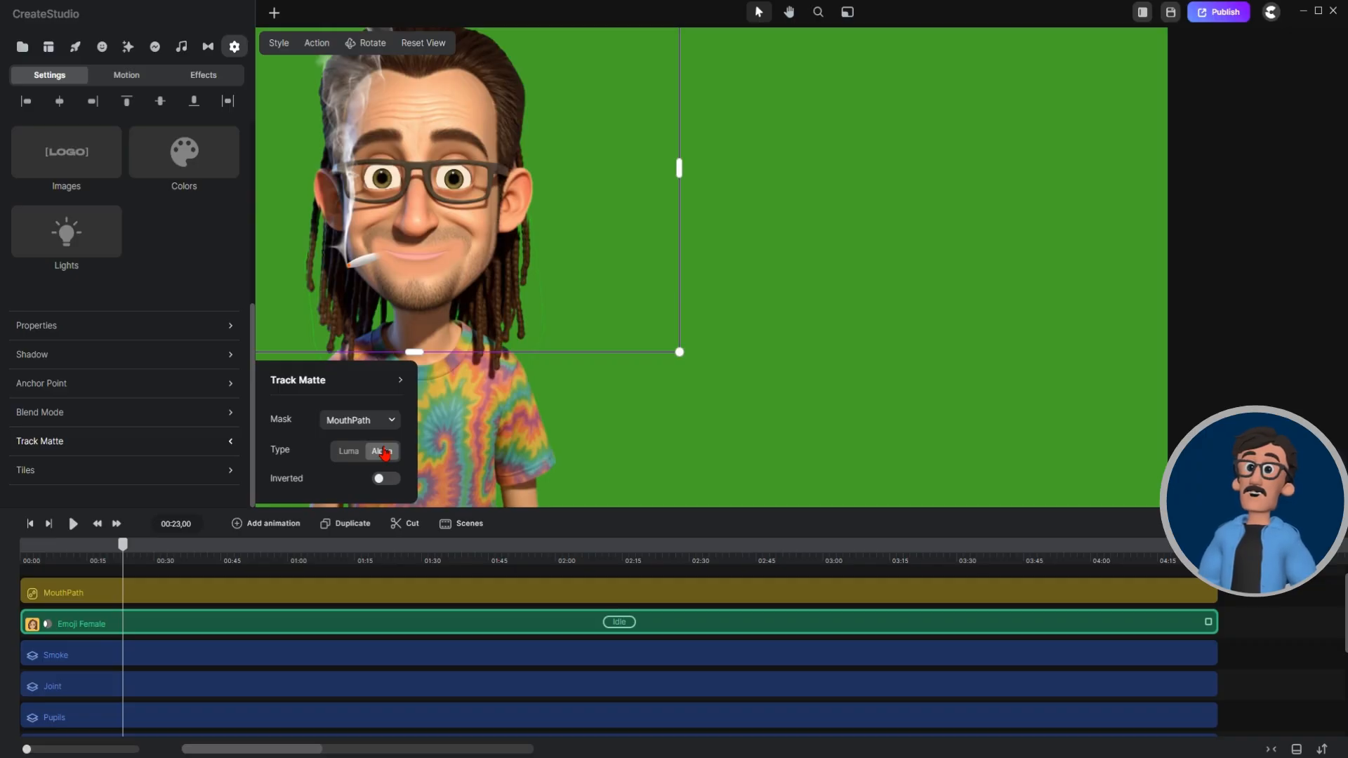
left_click(803, 266)
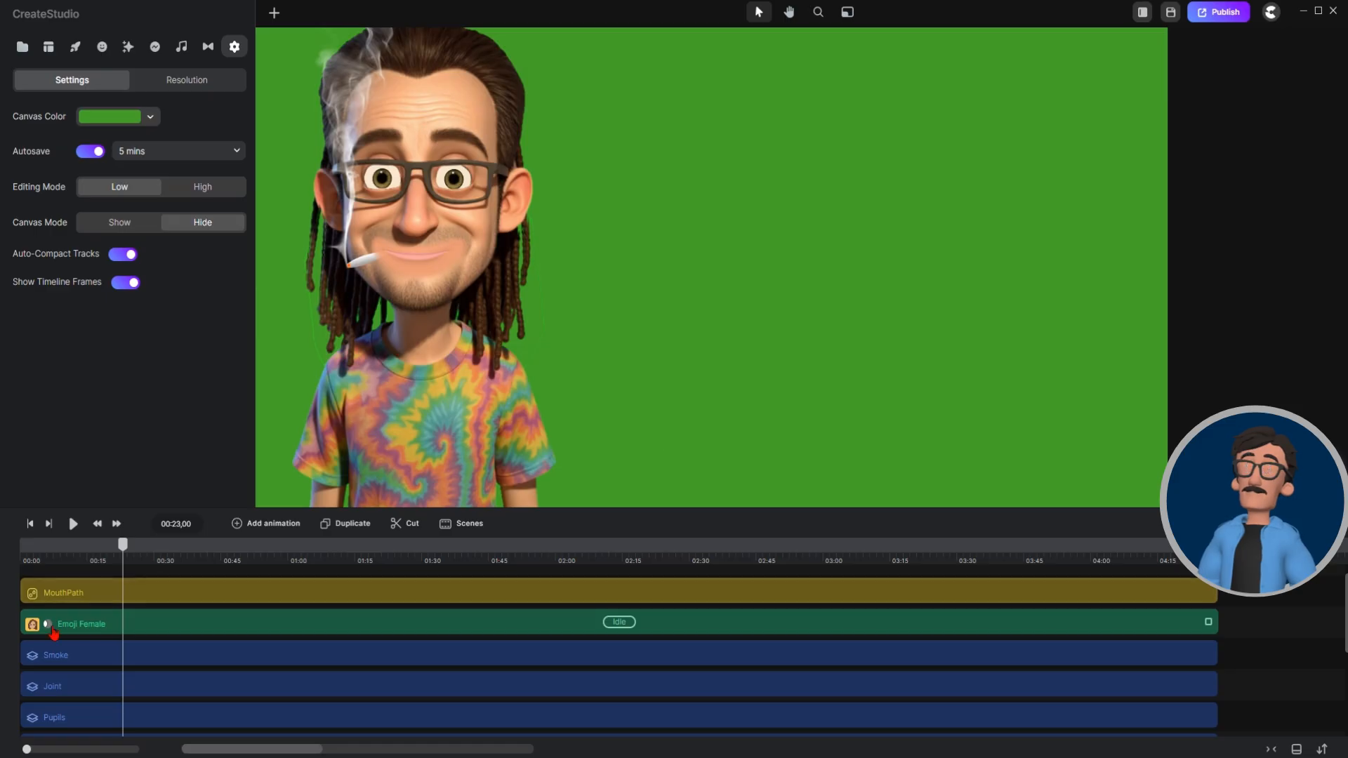
Group the Smoke and Joint layers and move the group above the MouthPath layer.
left_click(99, 655)
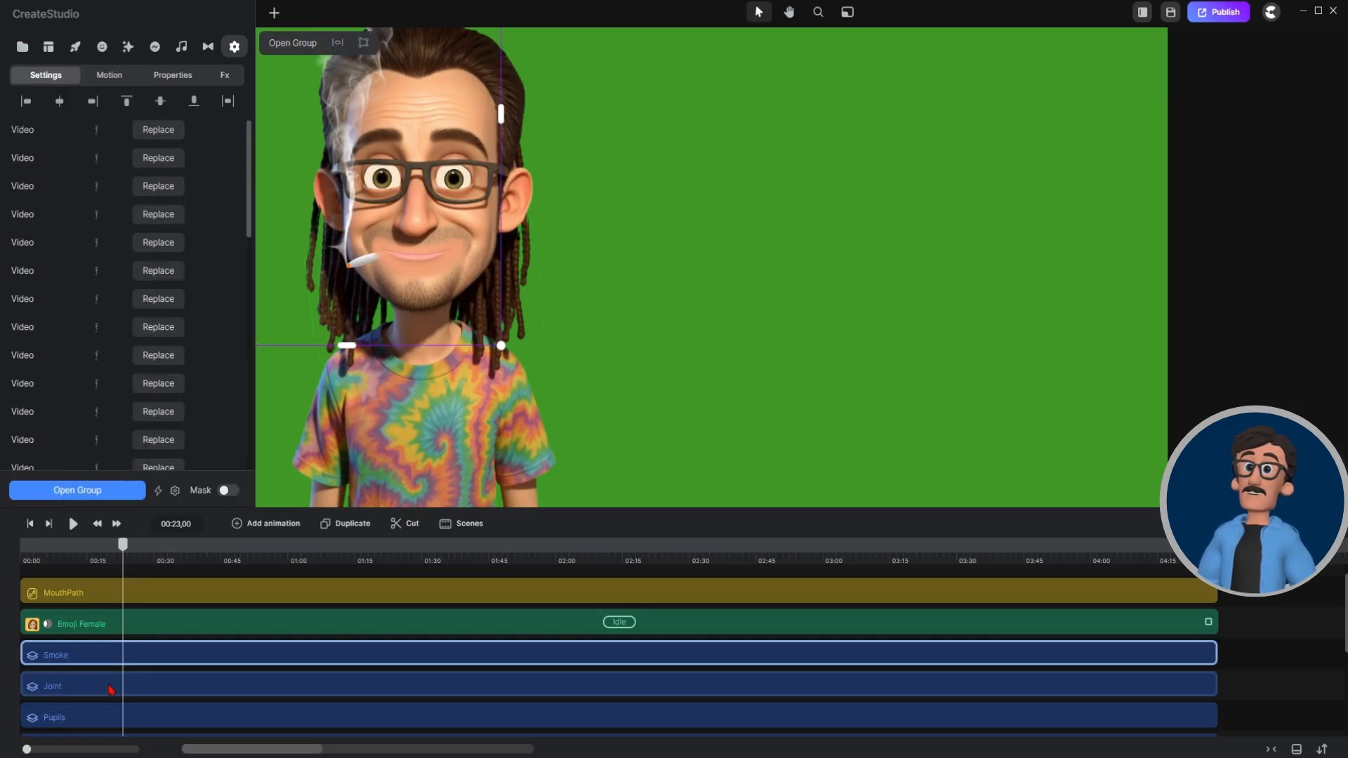
left_click(111, 686, "shift")
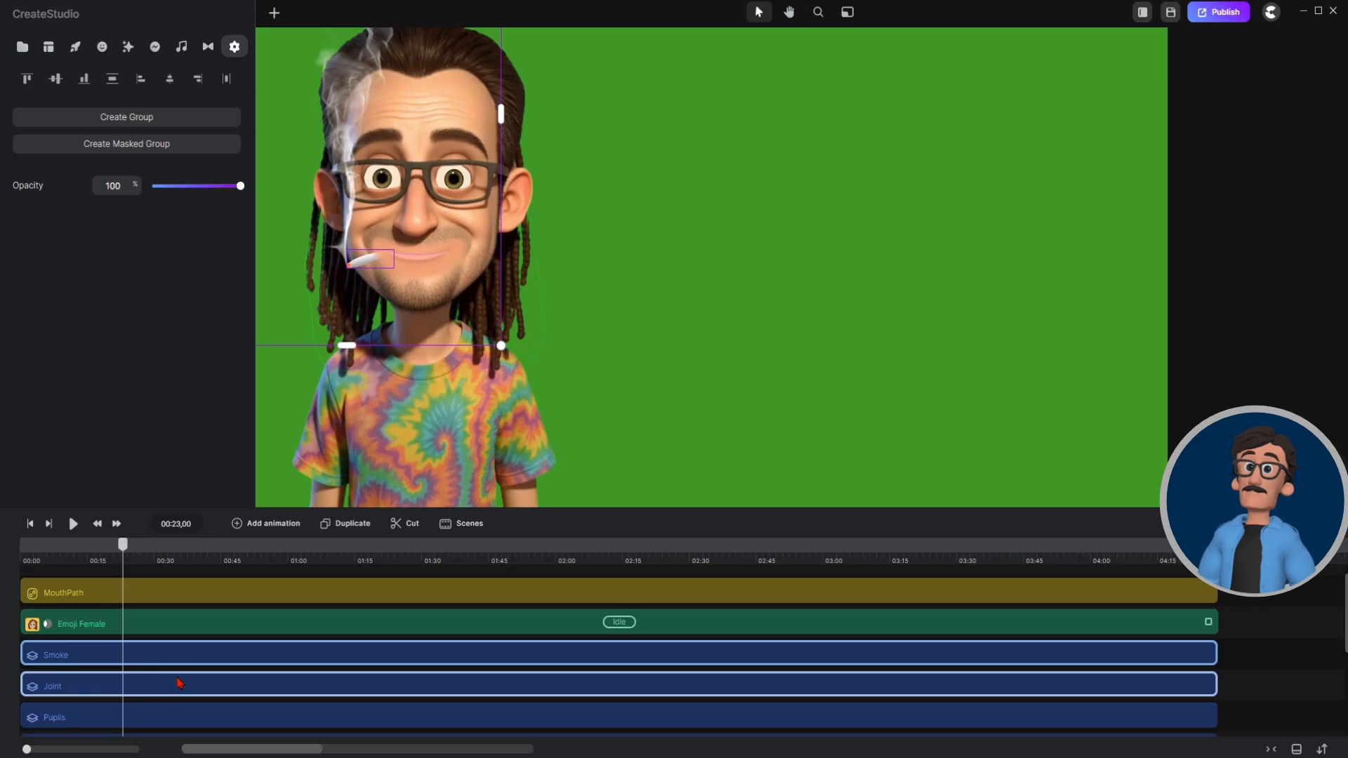
key("ctrl+g")
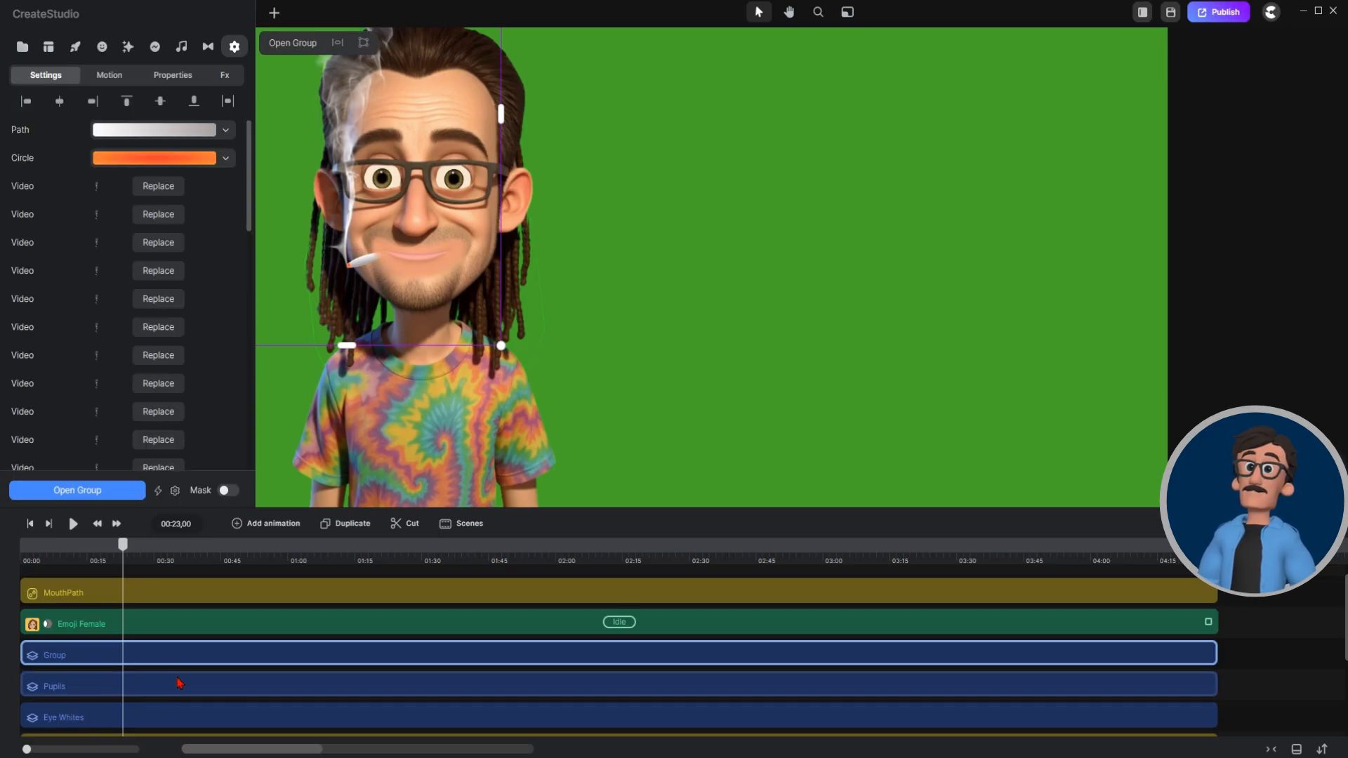
left_click_drag(196, 653, 177, 583)
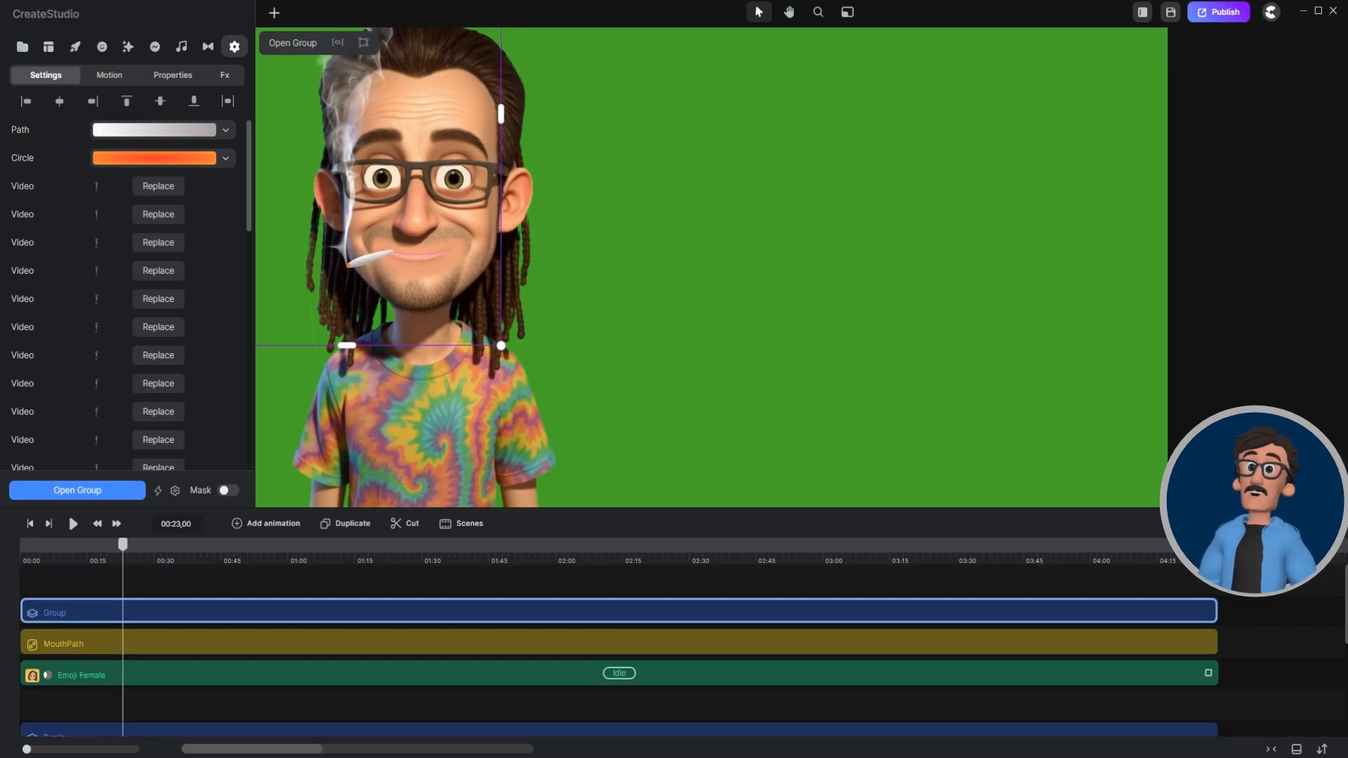
Set the Animoji head's skin color by sampling the skin on the character's chin.
scroll(424, 263, "up", 5)
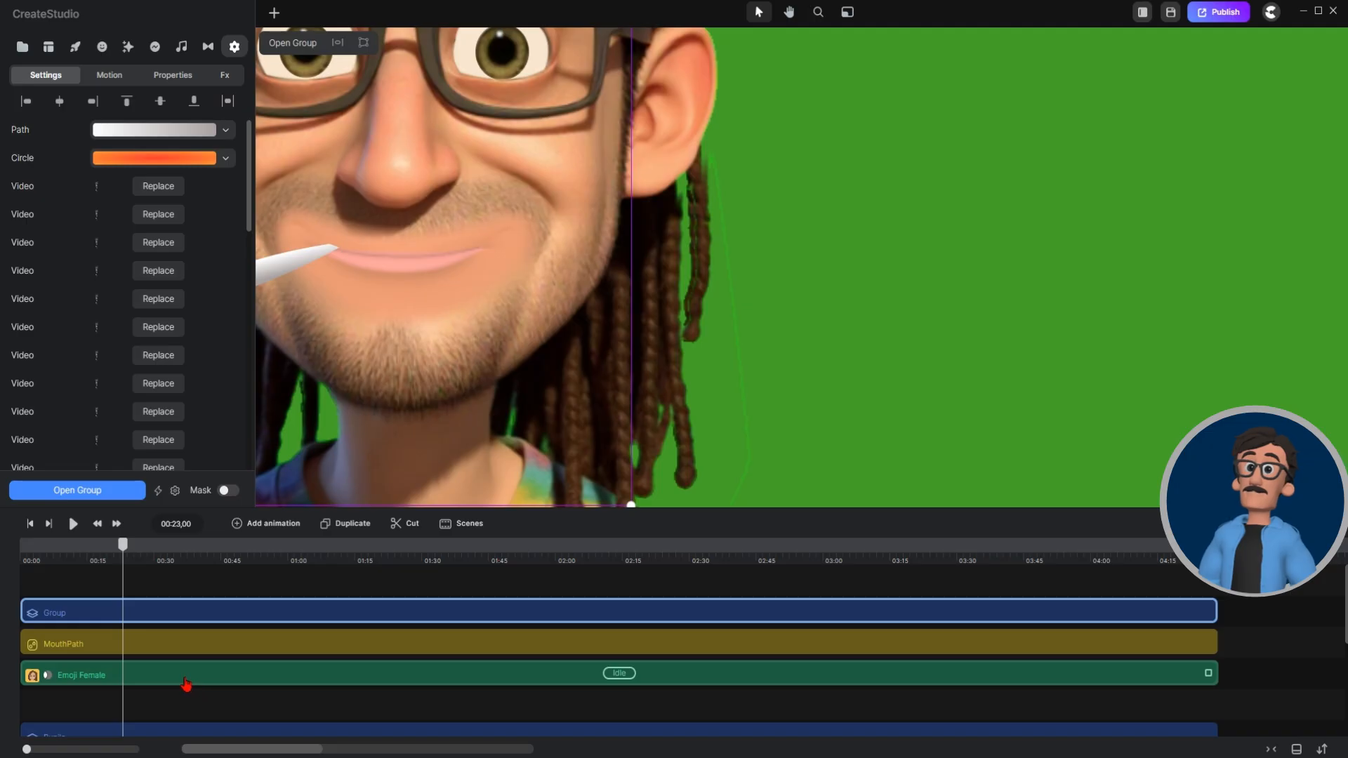
left_click(187, 682)
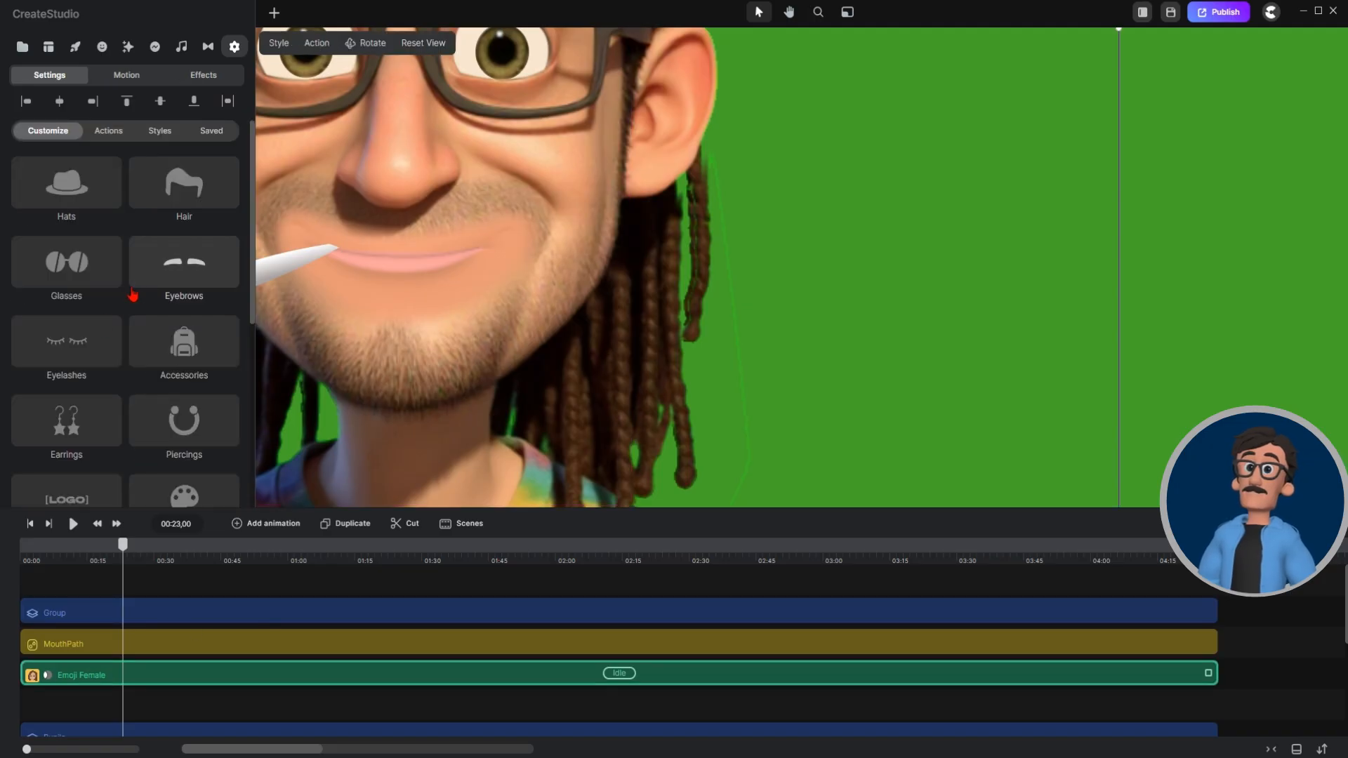
scroll(137, 309, "down", 5)
left_click(178, 197)
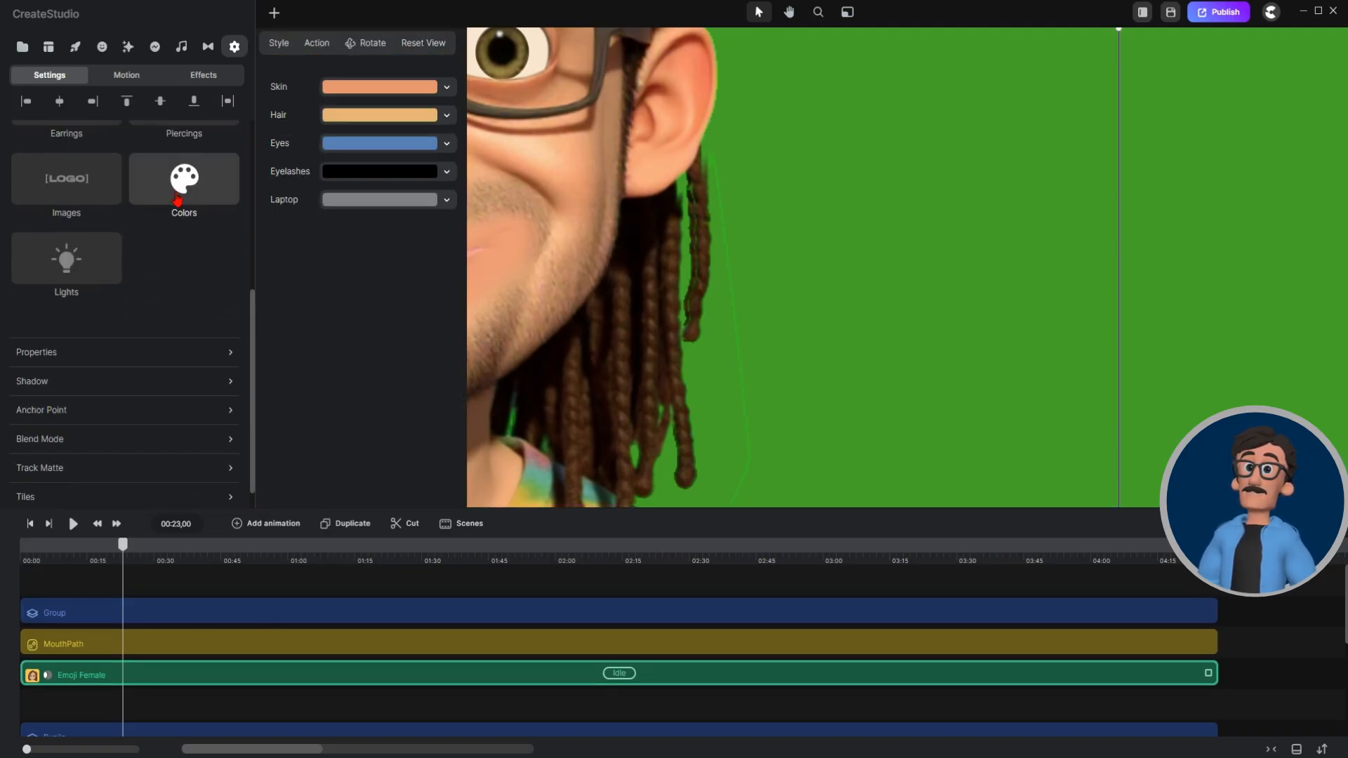
key("h")
left_click_drag(581, 250, 875, 248)
key("v")
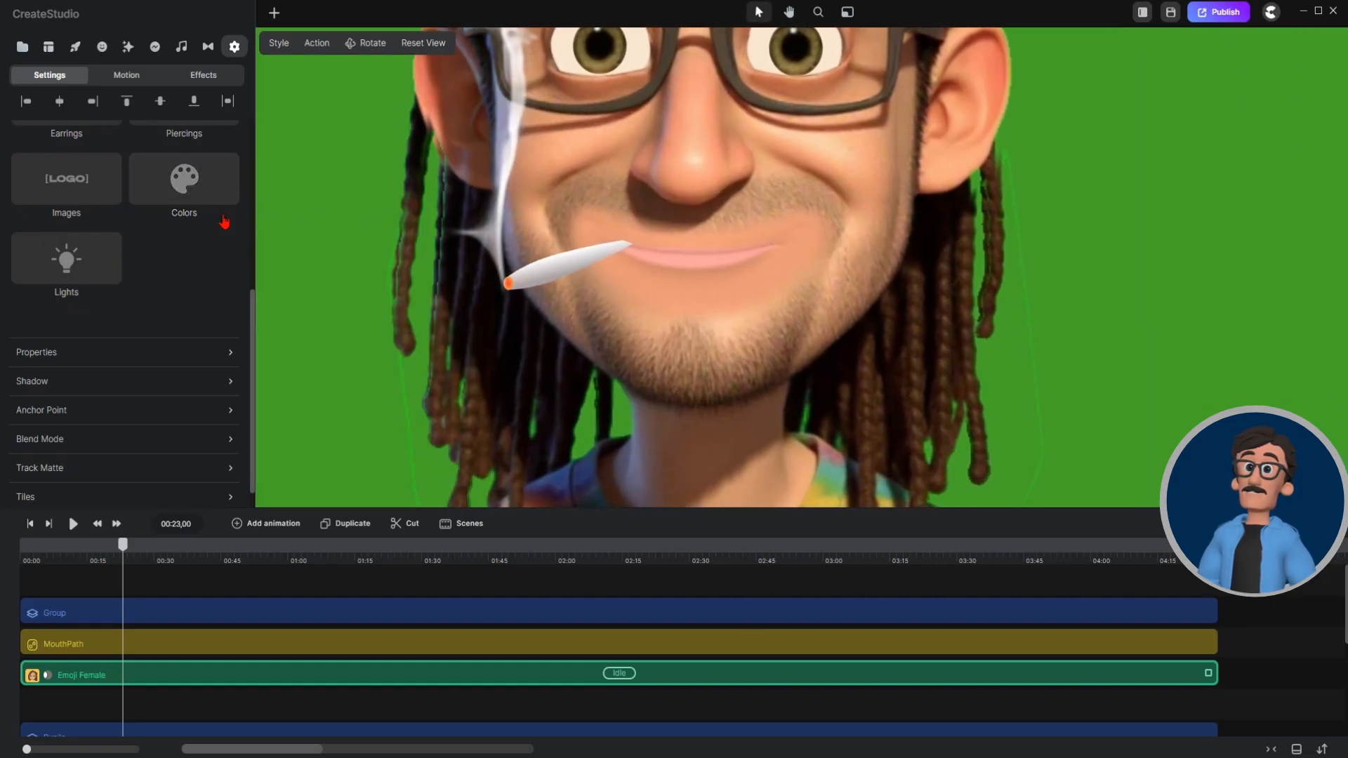
left_click(213, 199)
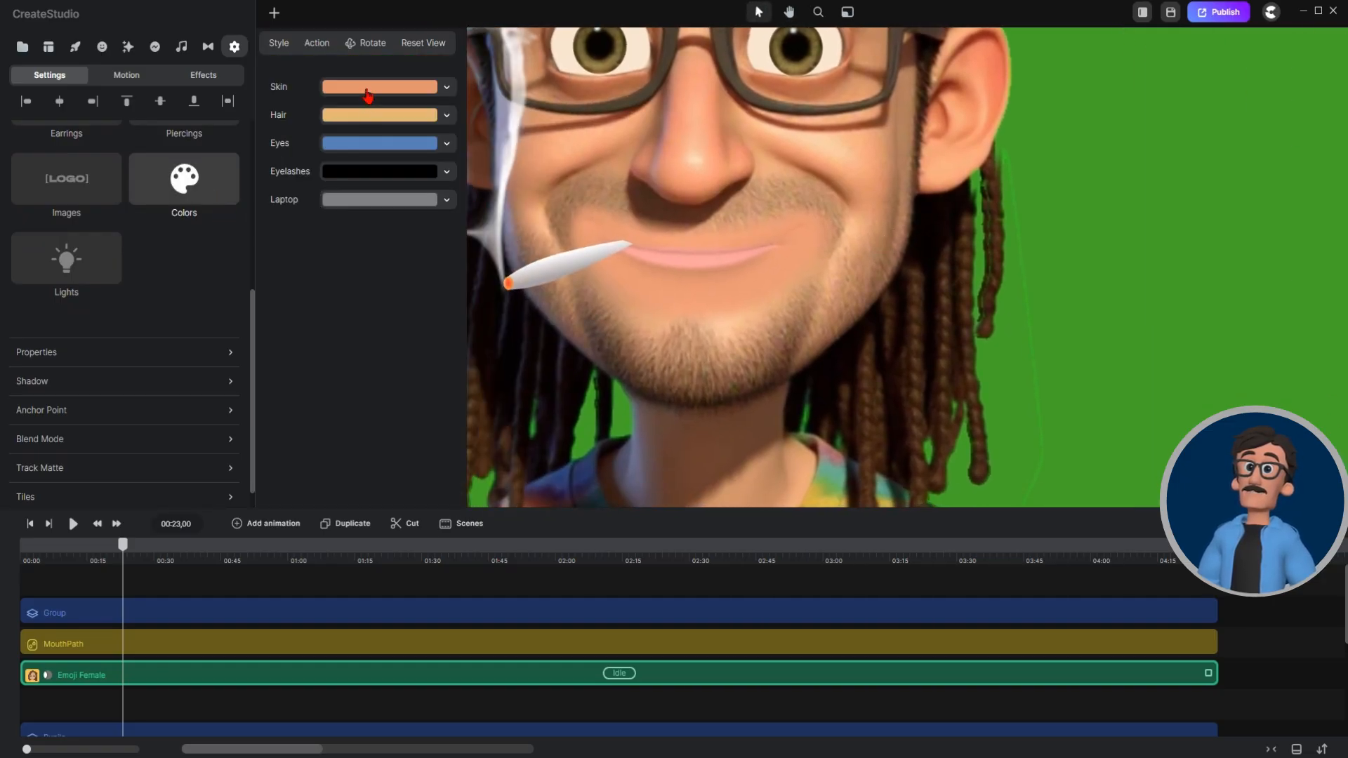
left_click(366, 92)
left_click(501, 217)
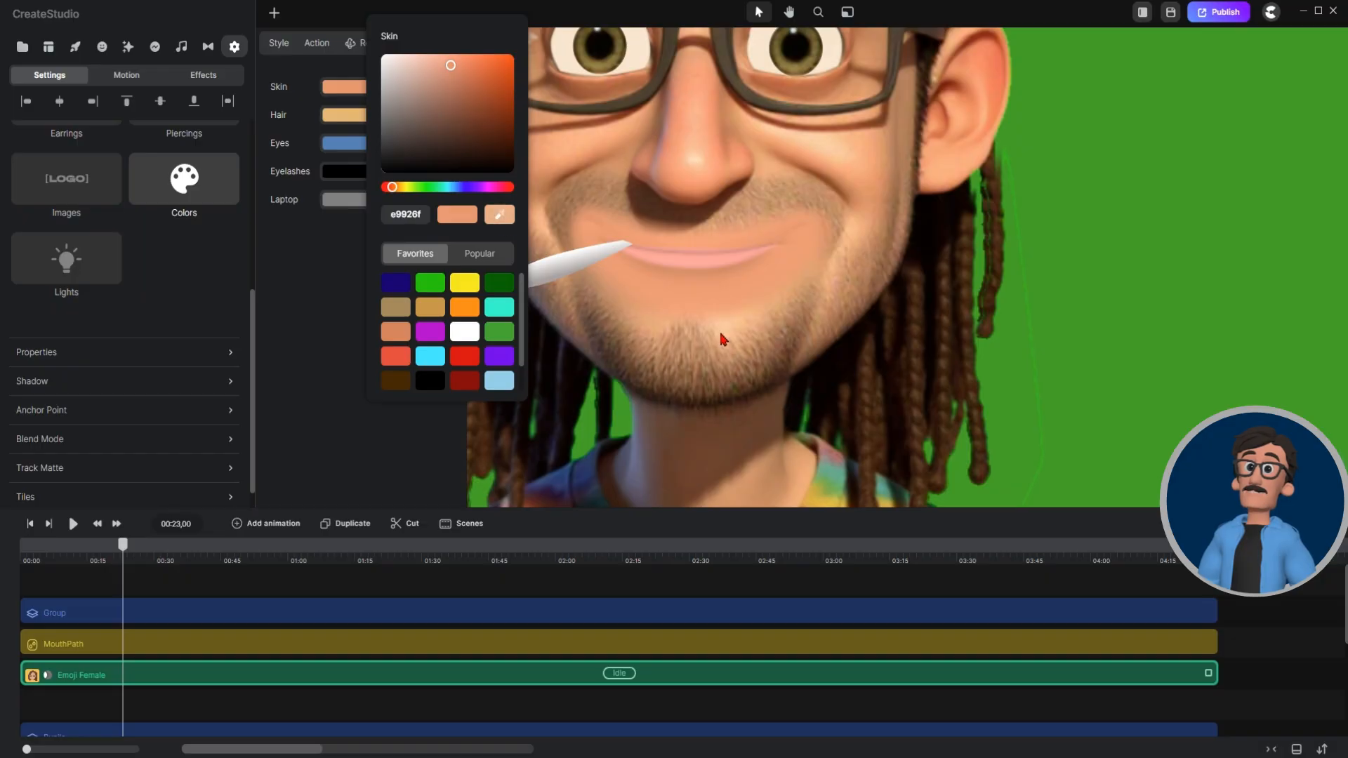
left_click(733, 324)
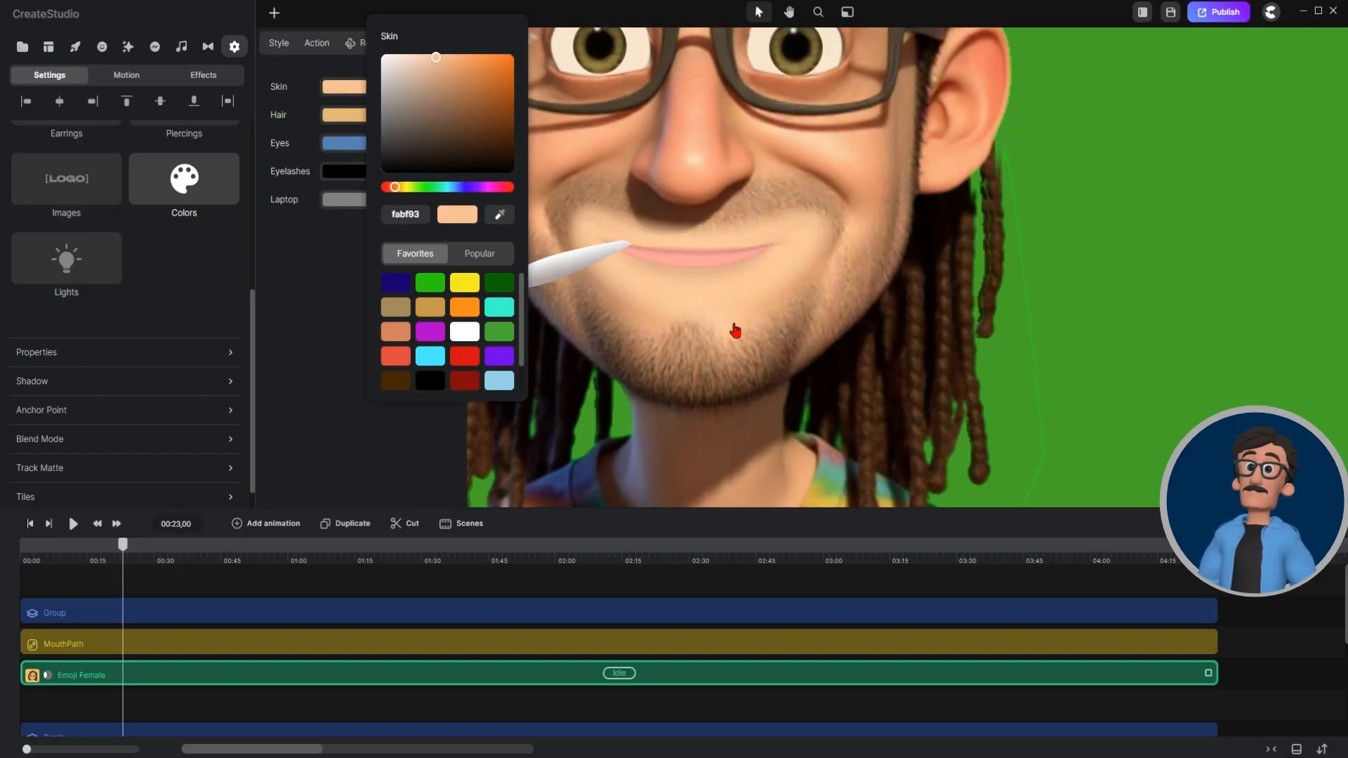
Adjust the Animoji head's skin color to the darker, more saturated tone eda976.
mouse_move(430, 62)
left_mouse_down()
mouse_move(441, 80)
mouse_move(427, 82)
mouse_move(451, 68)
left_mouse_up()
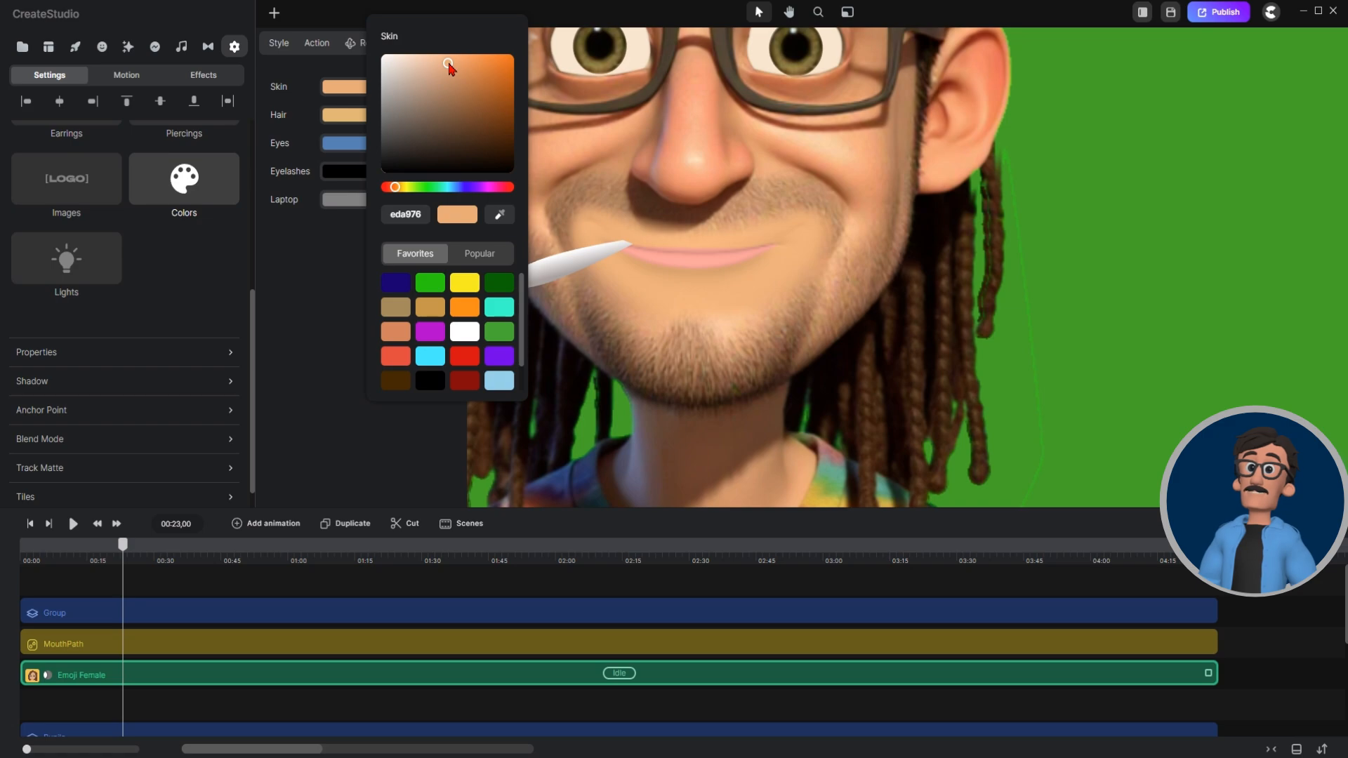
left_click(1077, 265)
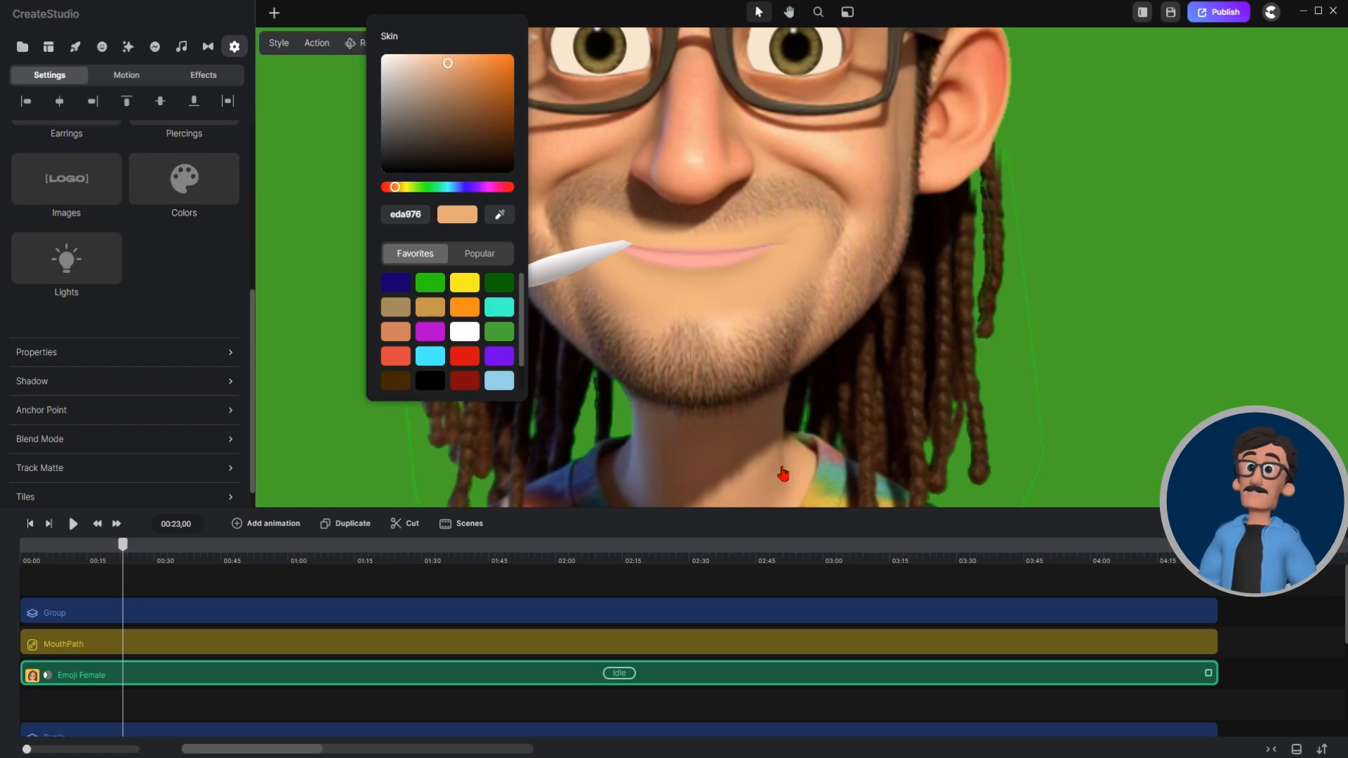
left_click(318, 111)
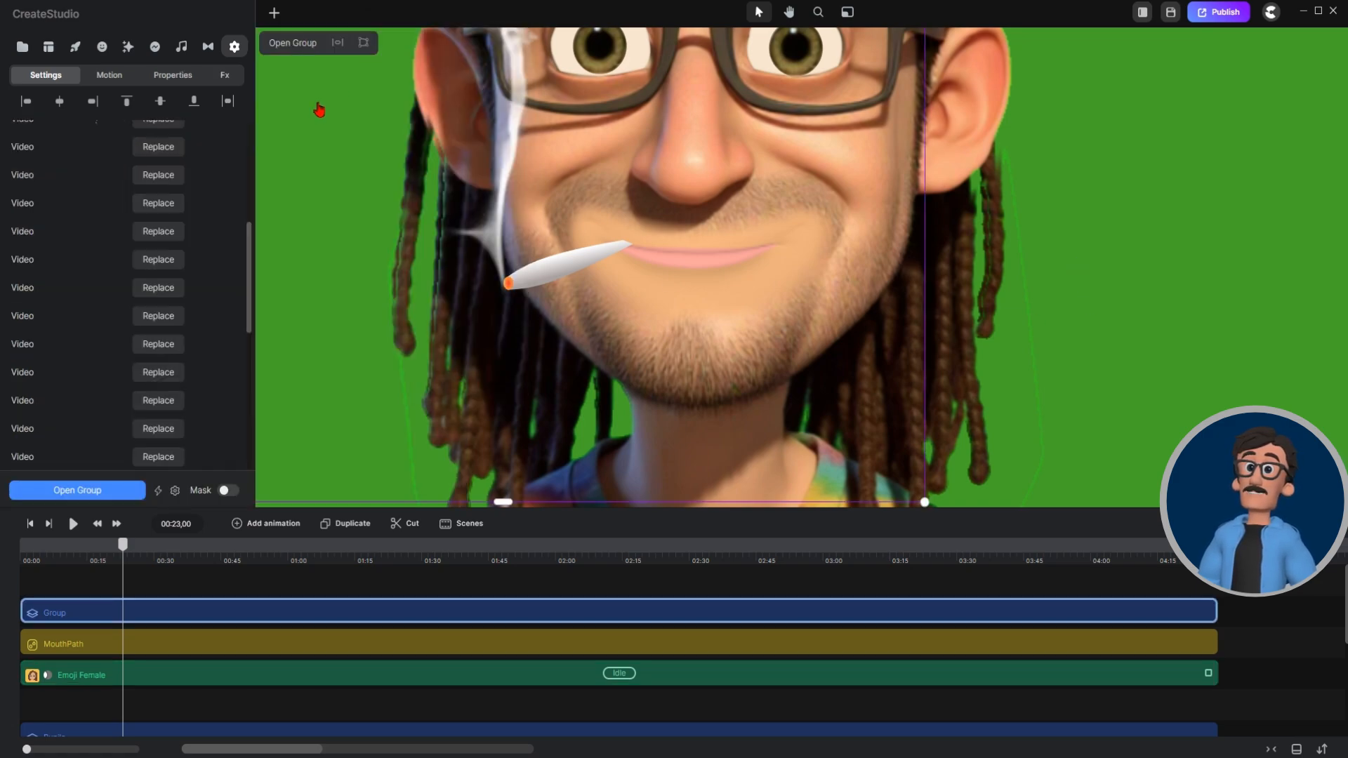
Nudge the smoke and joint group slightly outward and down so the joint meets the corner of the character's mouth.
scroll(421, 265, "down", 5)
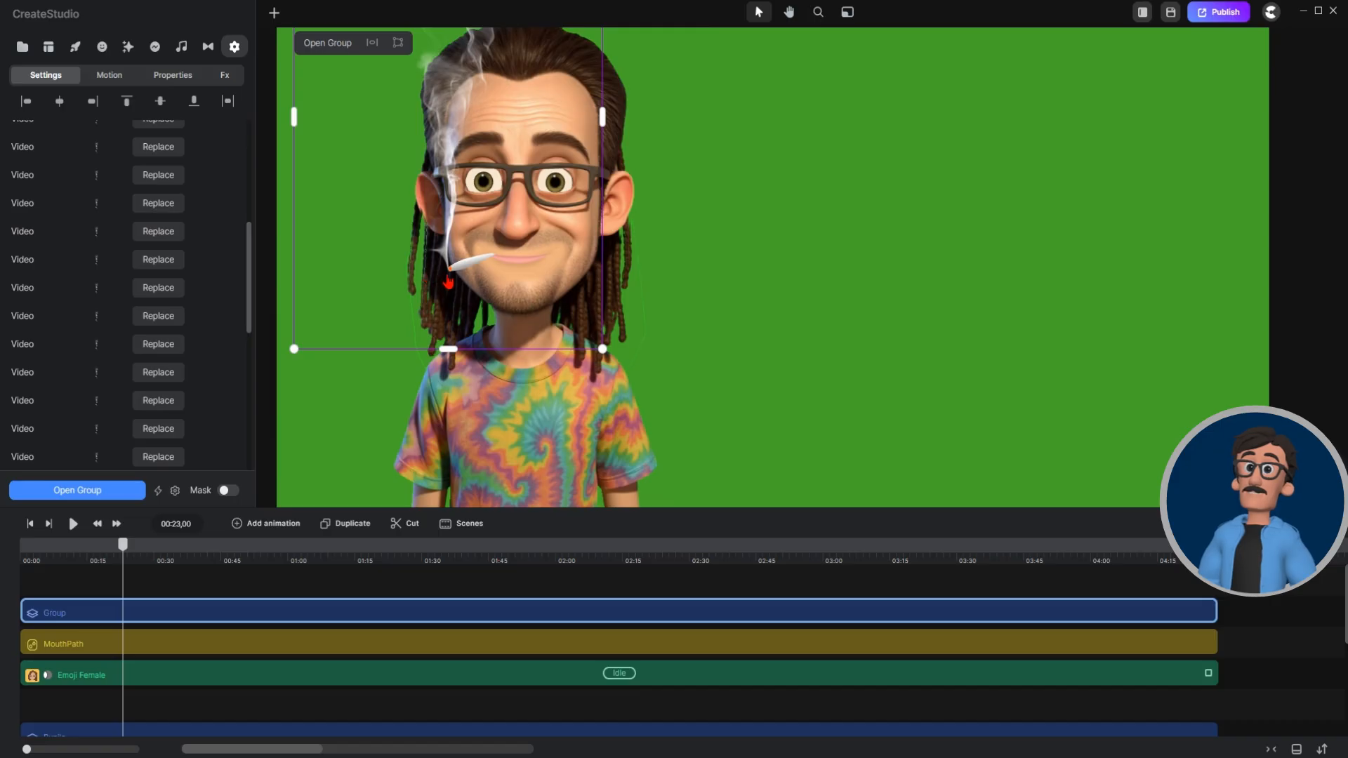
scroll(450, 278, "up", 7)
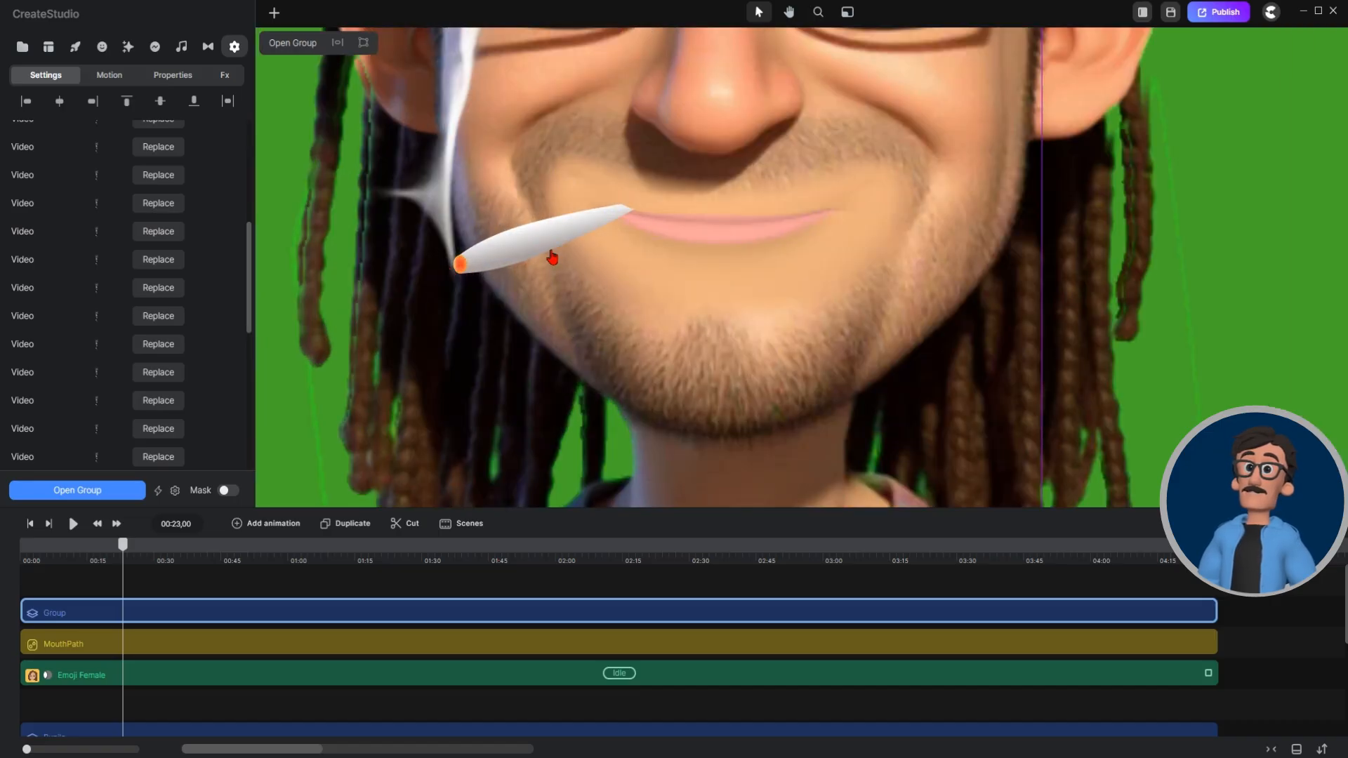
left_click_drag(539, 246, 532, 244)
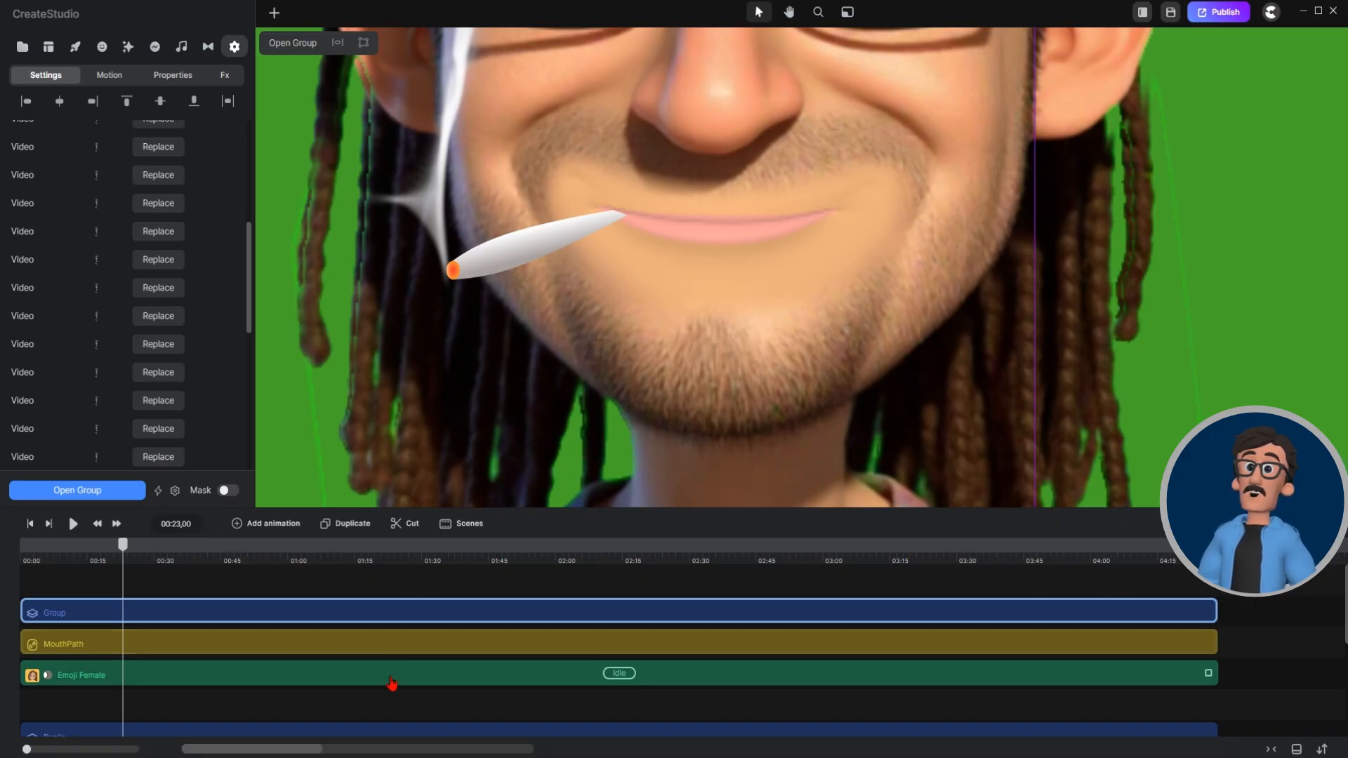
Scale the MouthPath shape down to 96% and pull its lower edge slightly upward to tighten it around the mouth.
left_click(313, 647)
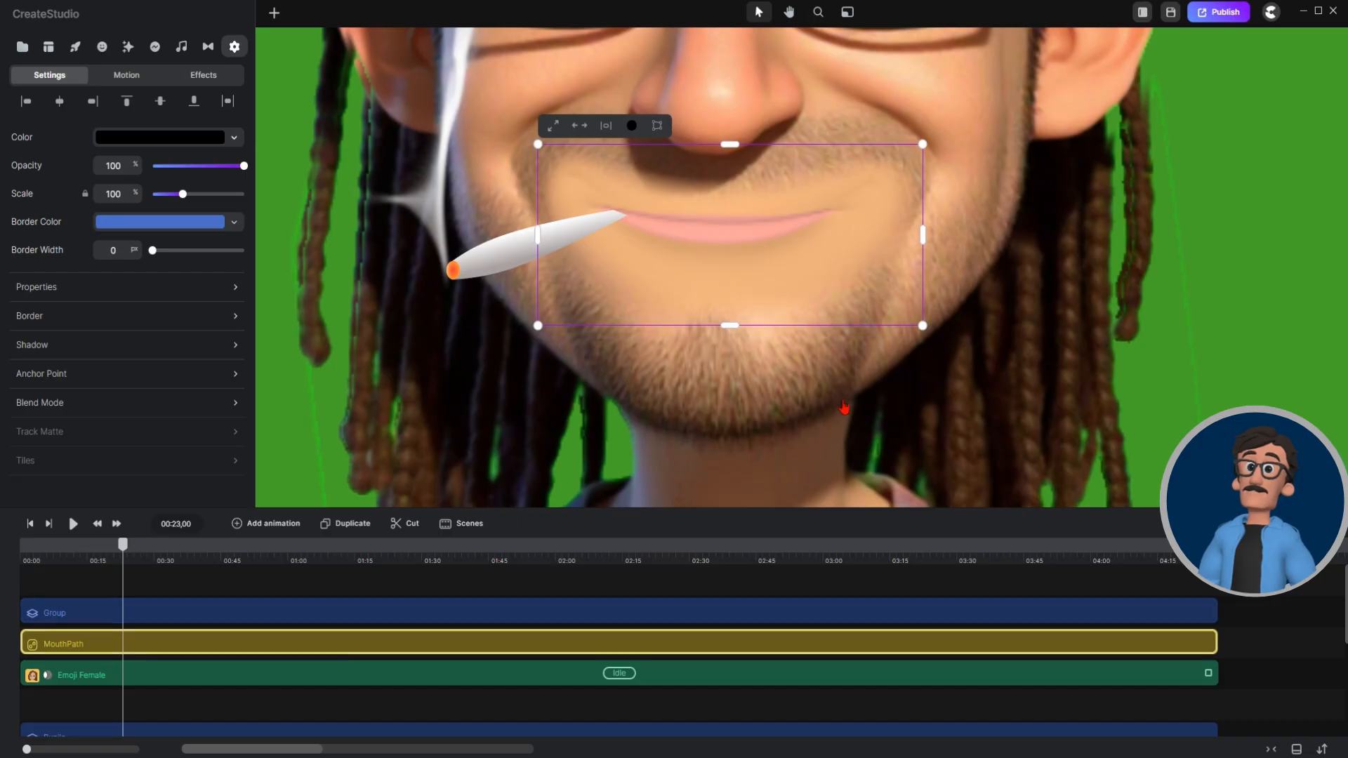
left_click_drag(923, 144, 911, 150)
left_click_drag(540, 148, 542, 151)
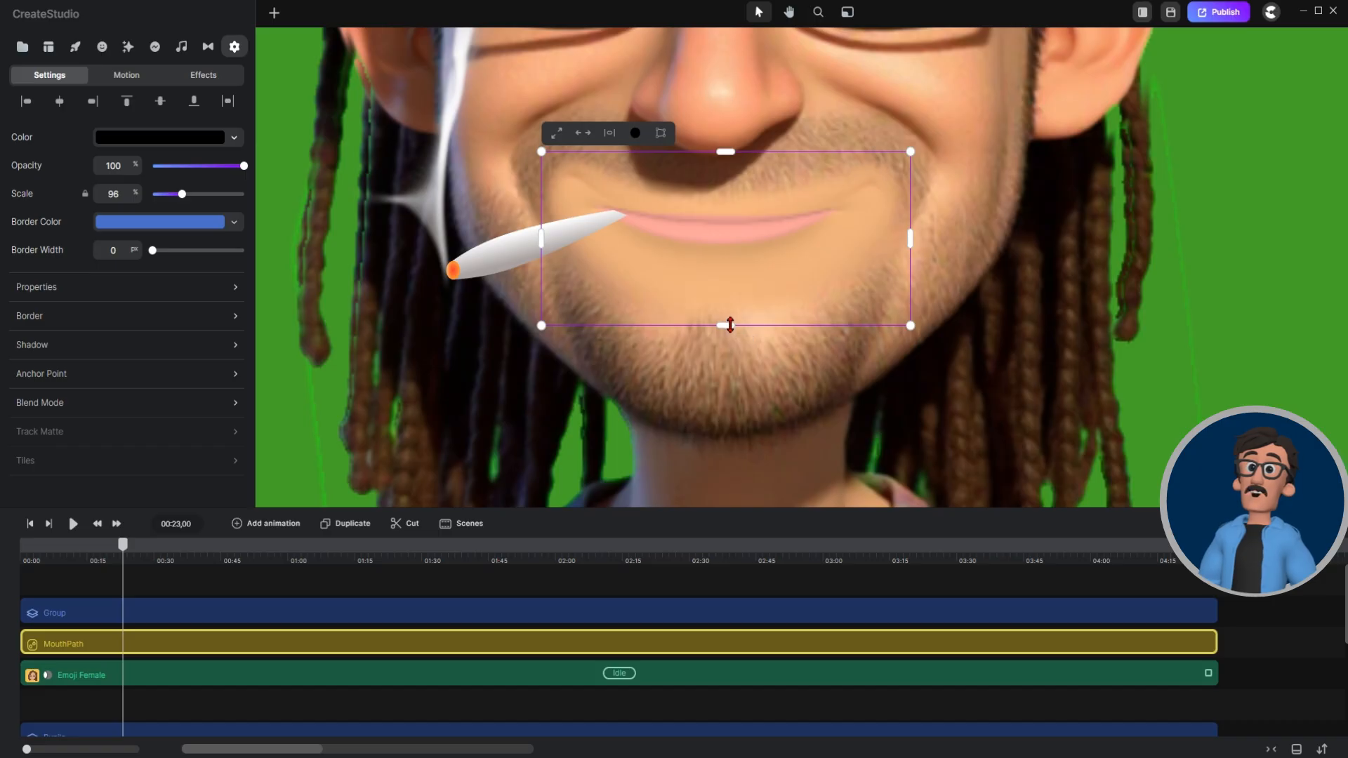
left_click_drag(726, 325, 725, 316)
left_click(1146, 306)
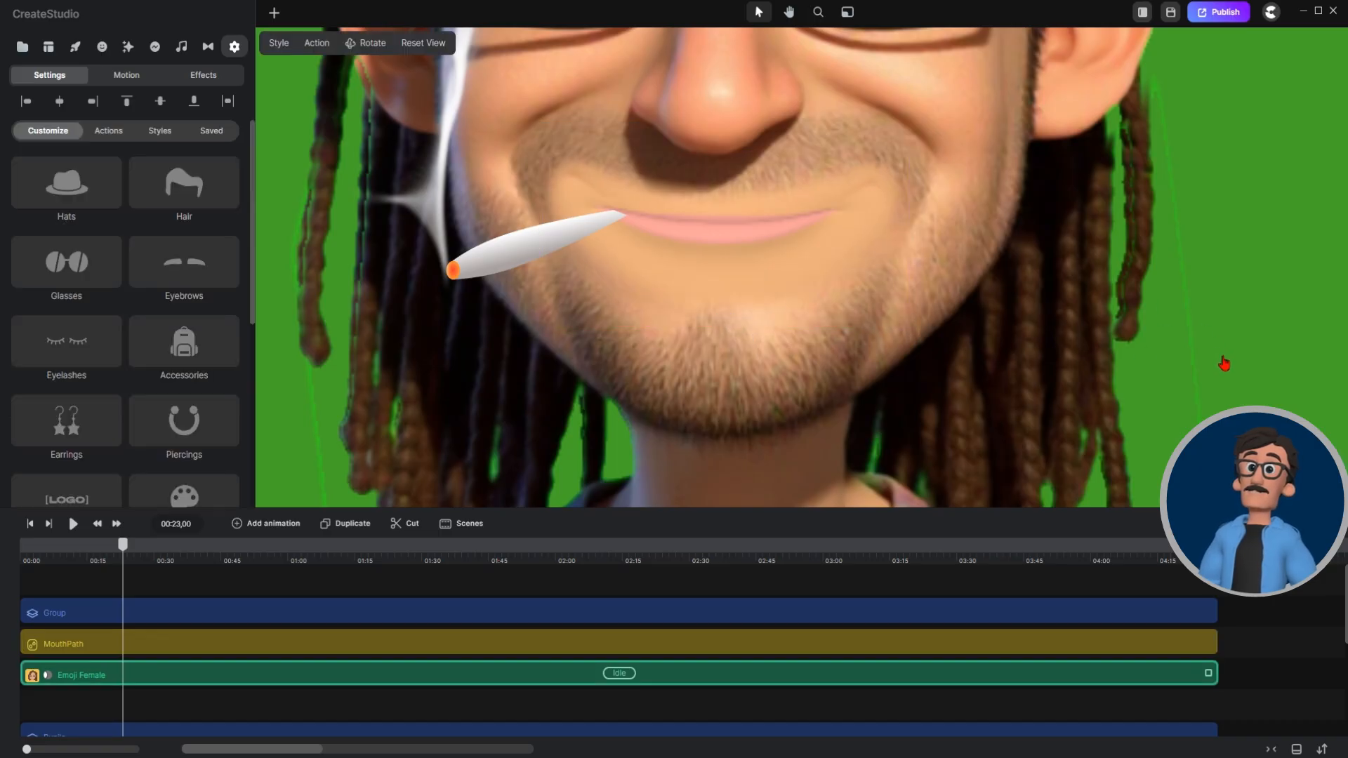
left_click(659, 219)
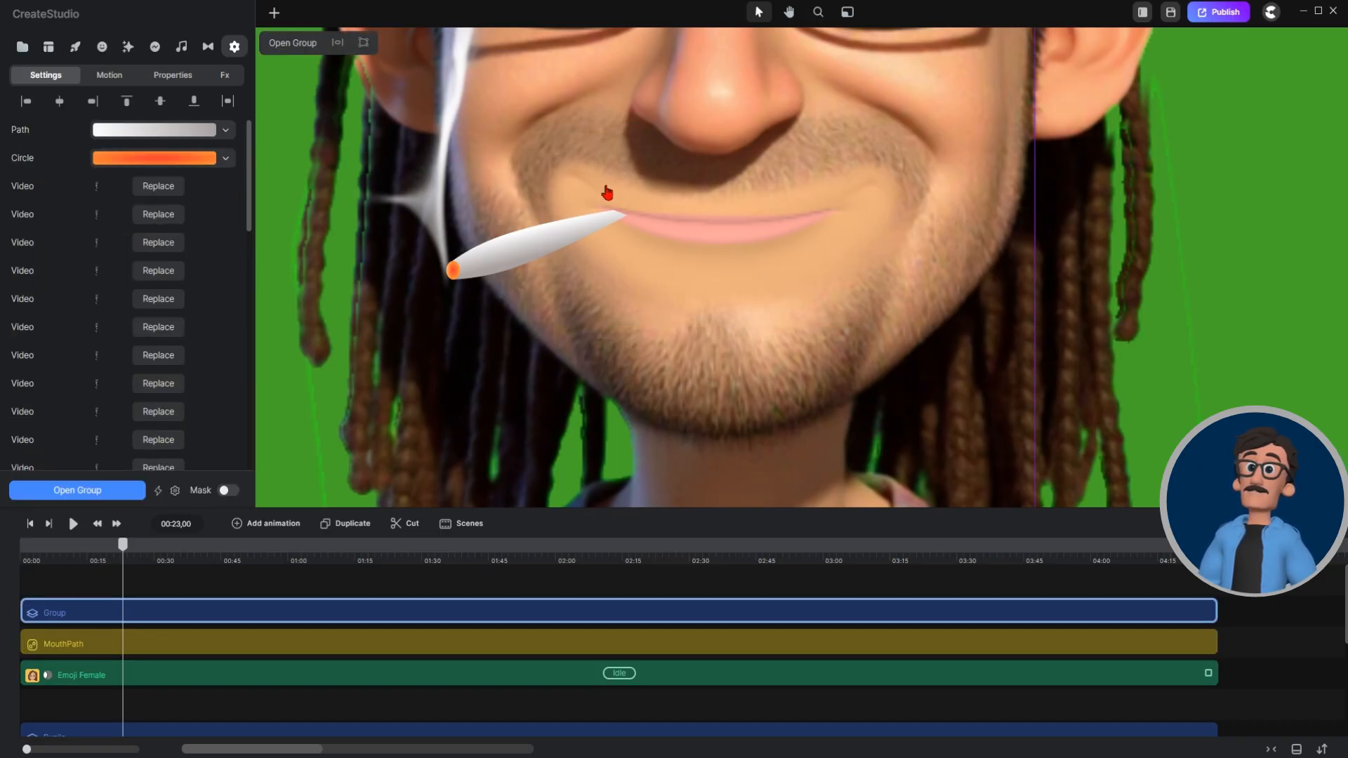
double_click(607, 194)
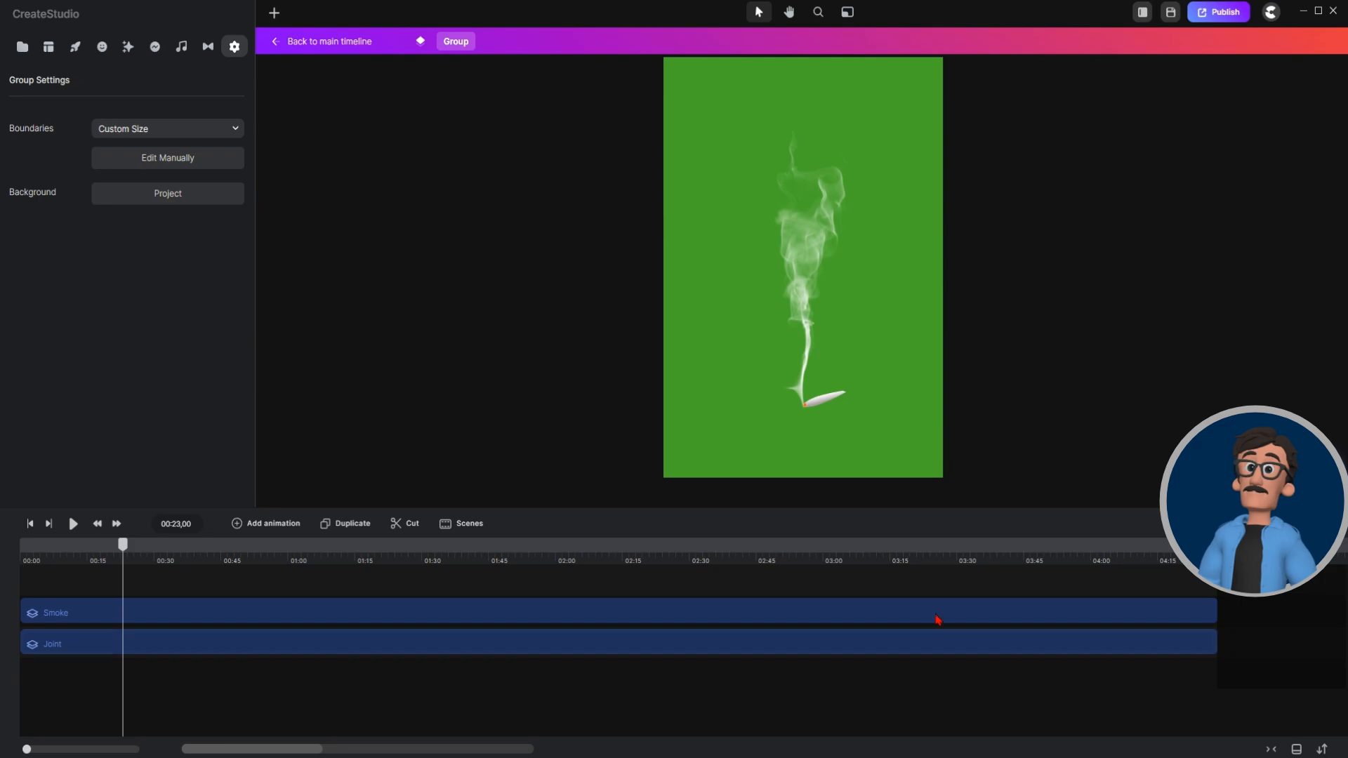
left_click(294, 42)
scroll(580, 280, "up", 5)
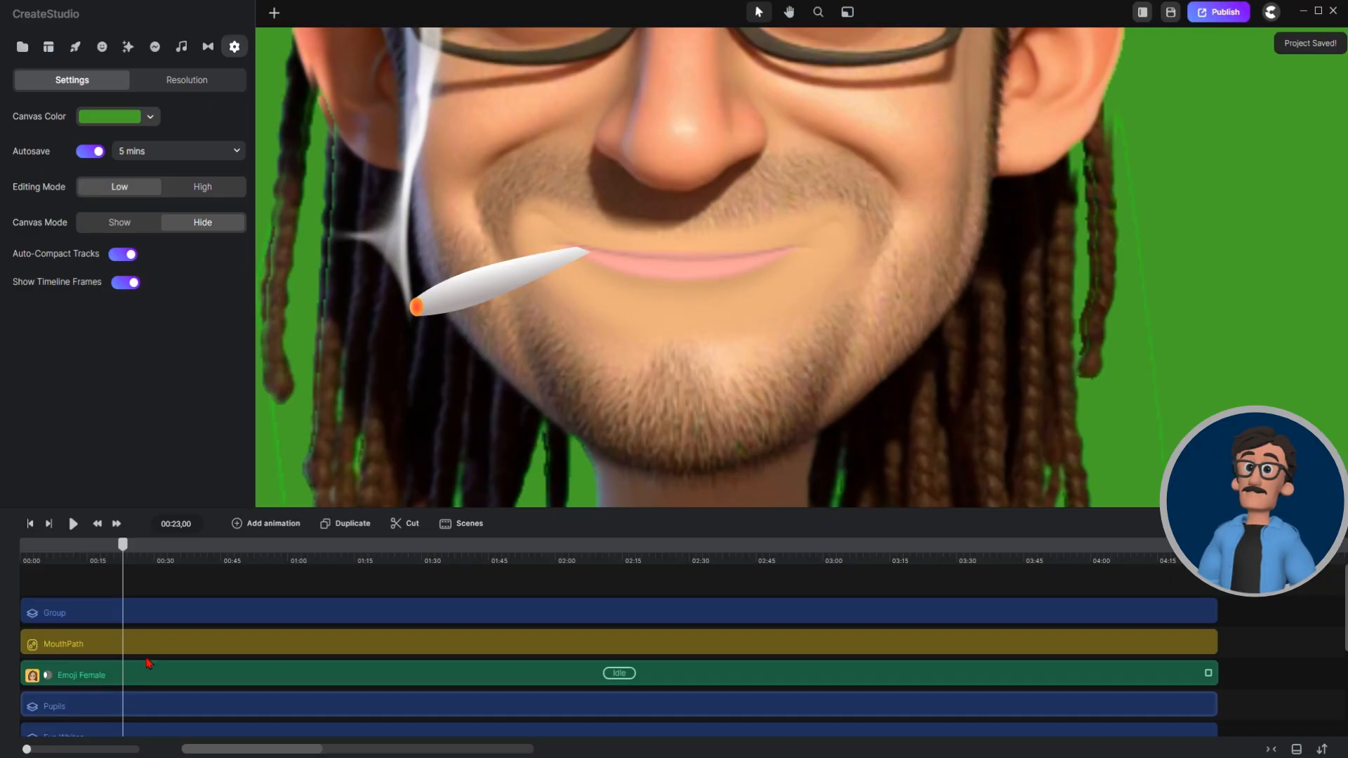
Shift the Group clip further along the timeline to uncover the mouth, and adjust MouthPath's upper corner and bottom points around the smile.
left_click(170, 653)
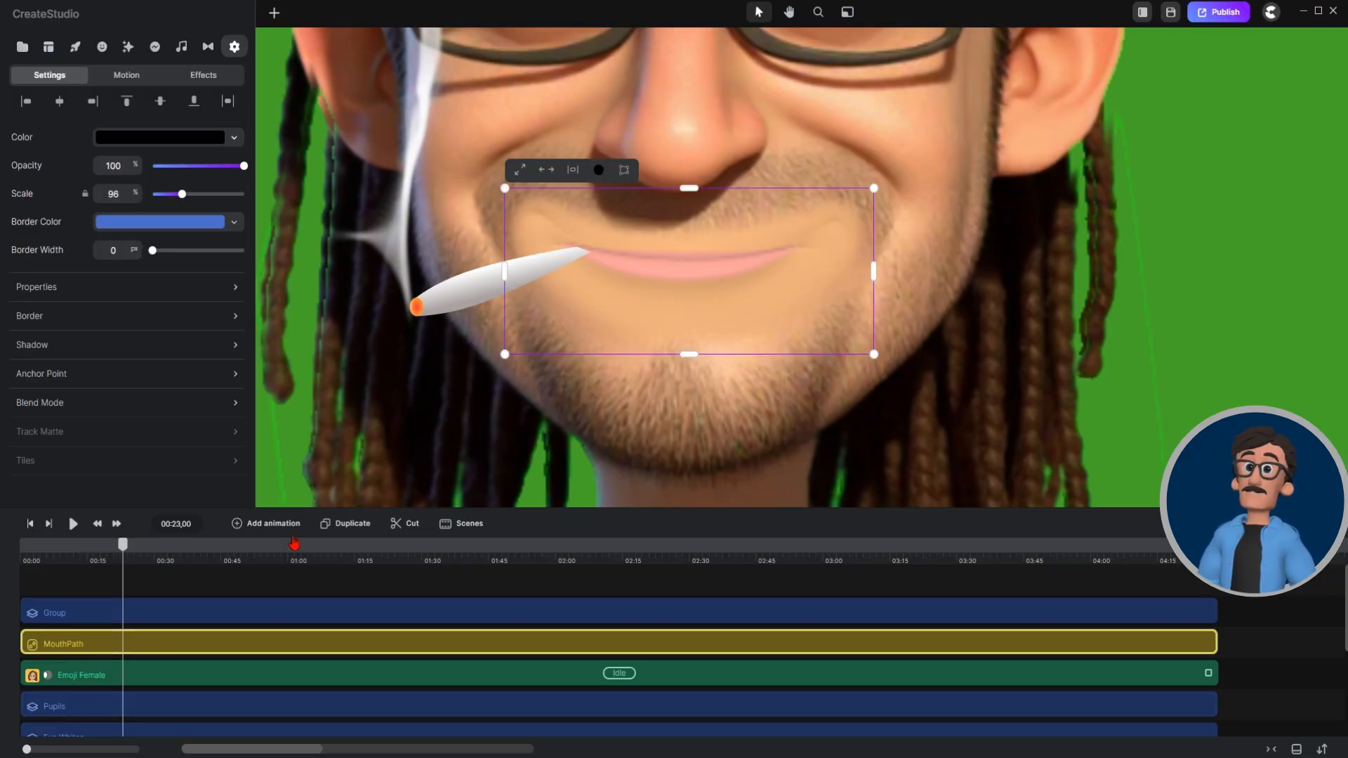
left_click_drag(247, 616, 496, 614)
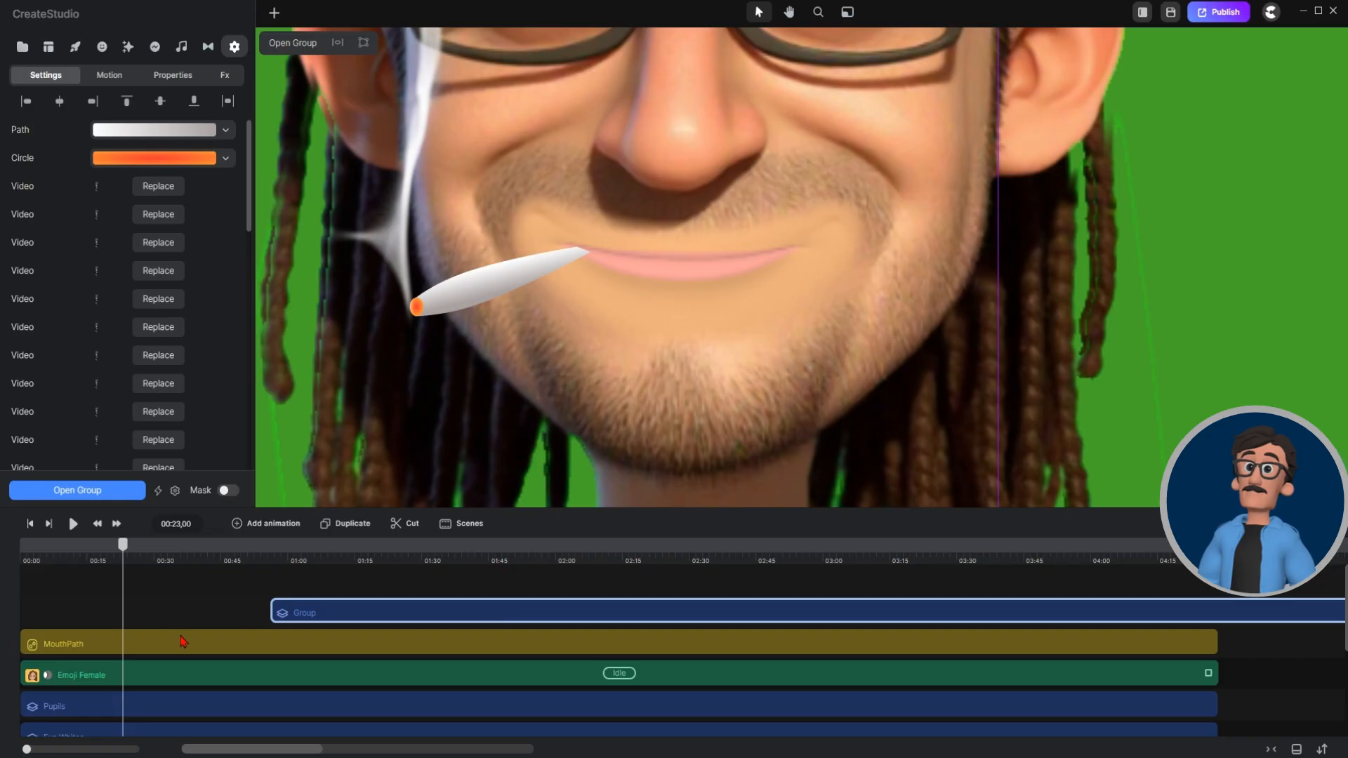
double_click(686, 267)
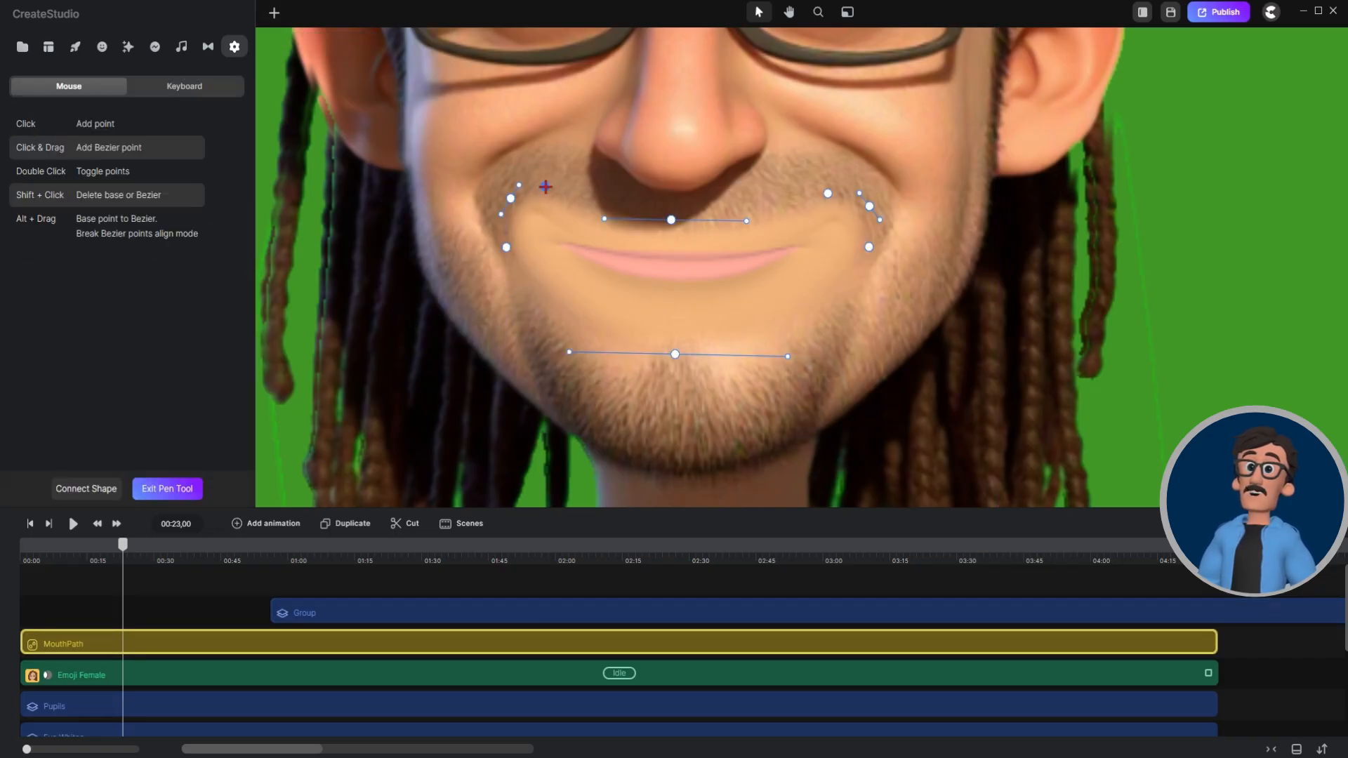
left_click_drag(511, 198, 503, 196)
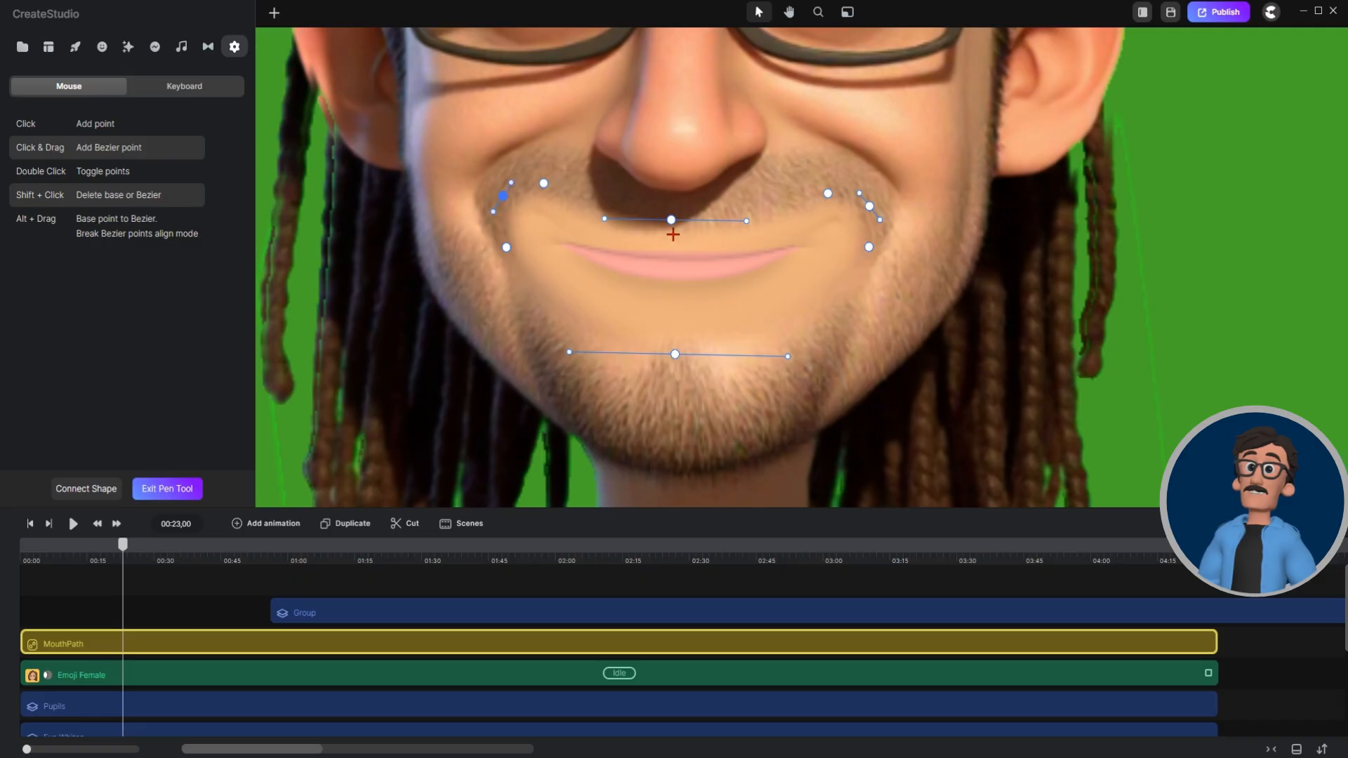
left_click_drag(870, 205, 866, 190)
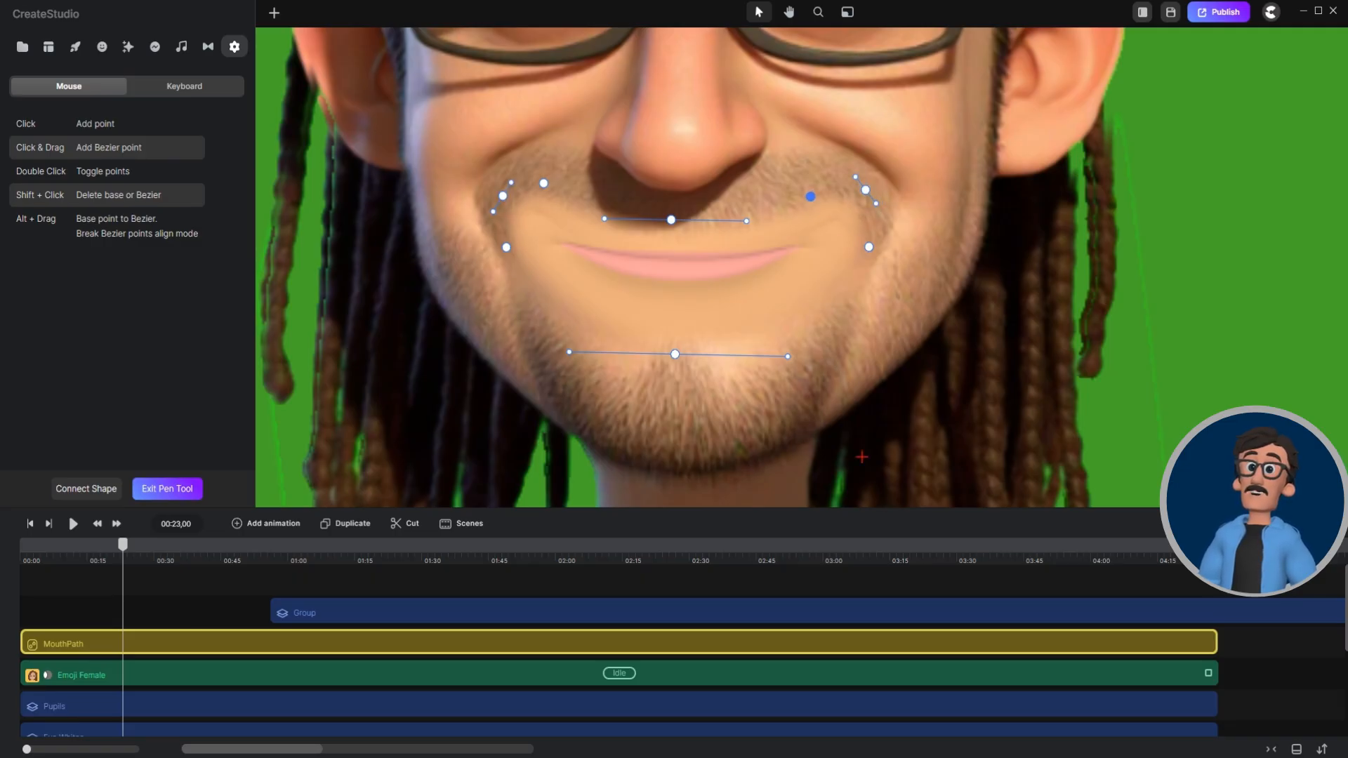
left_click(676, 356)
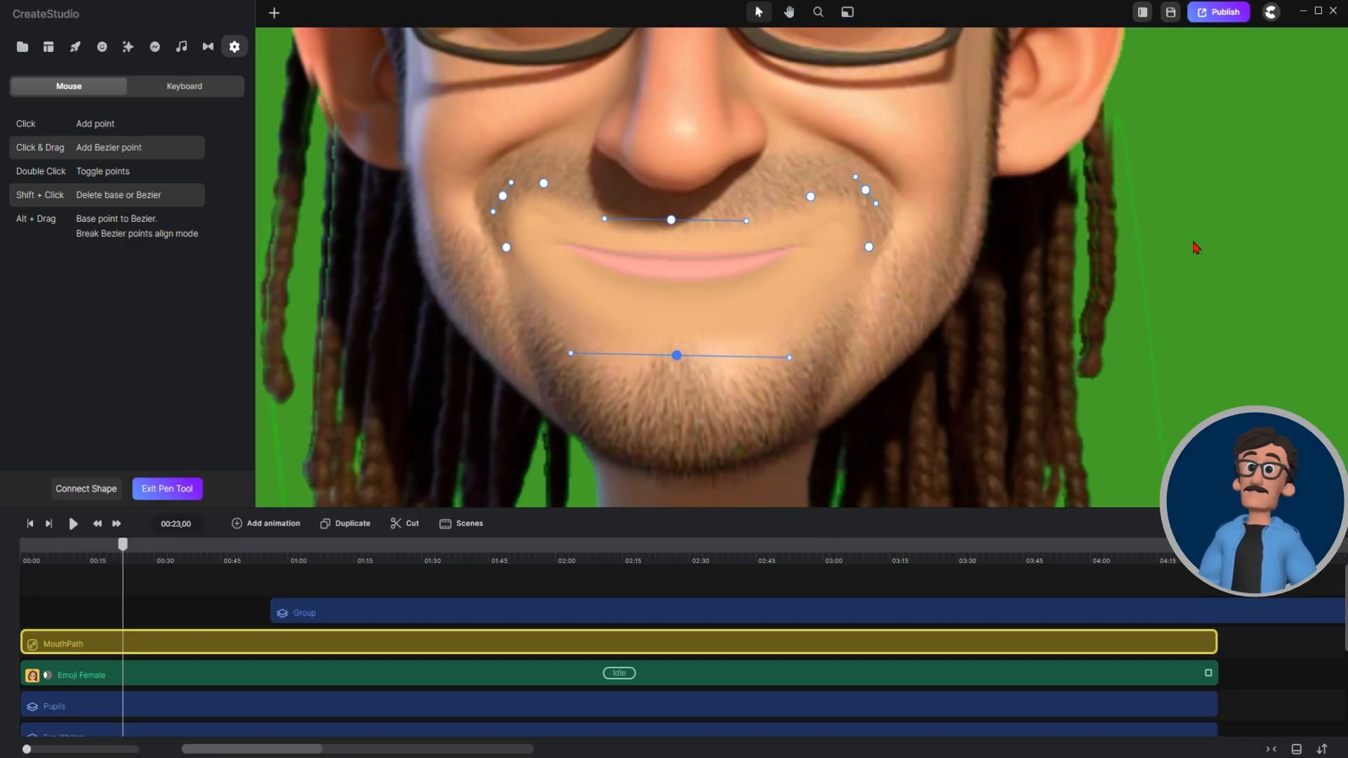
key("Escape")
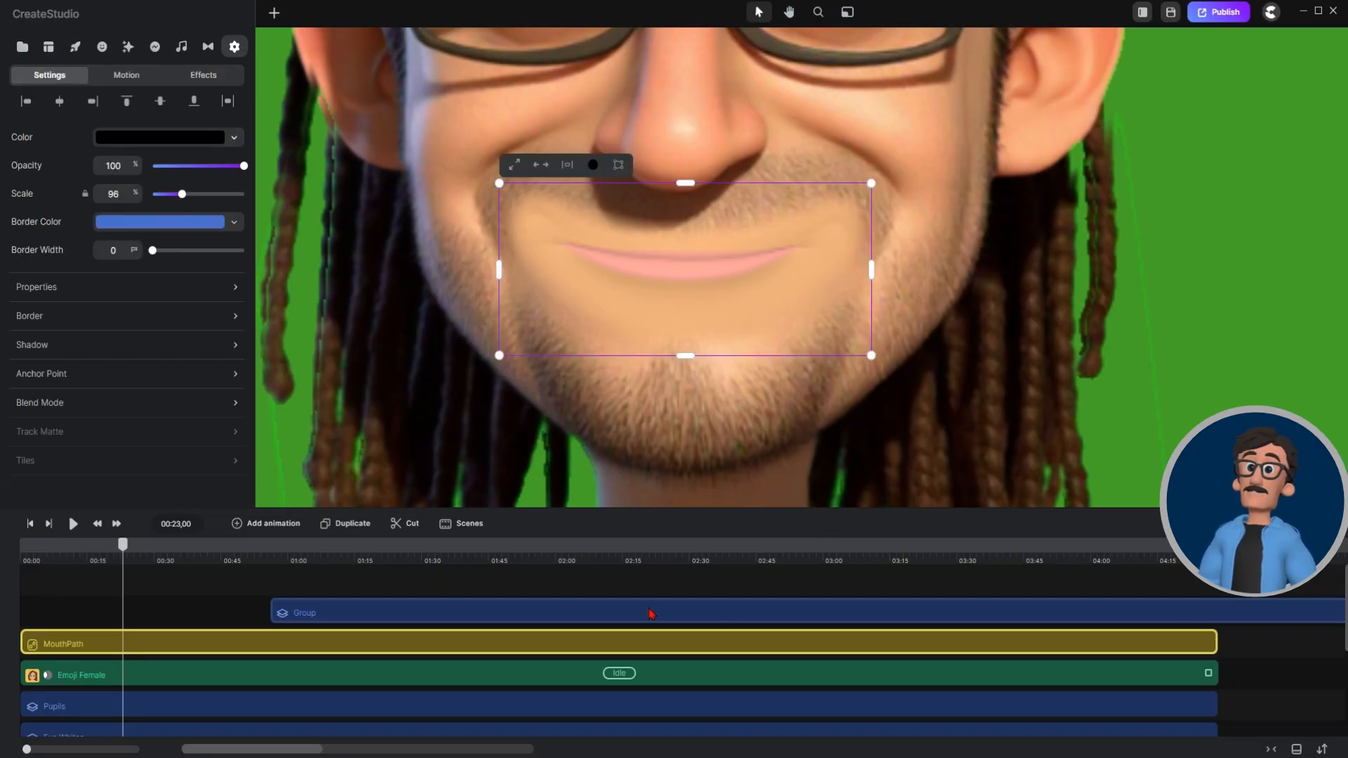
Return the Group clip to the start of the timeline and check the whole character.
left_click_drag(652, 615, 363, 612)
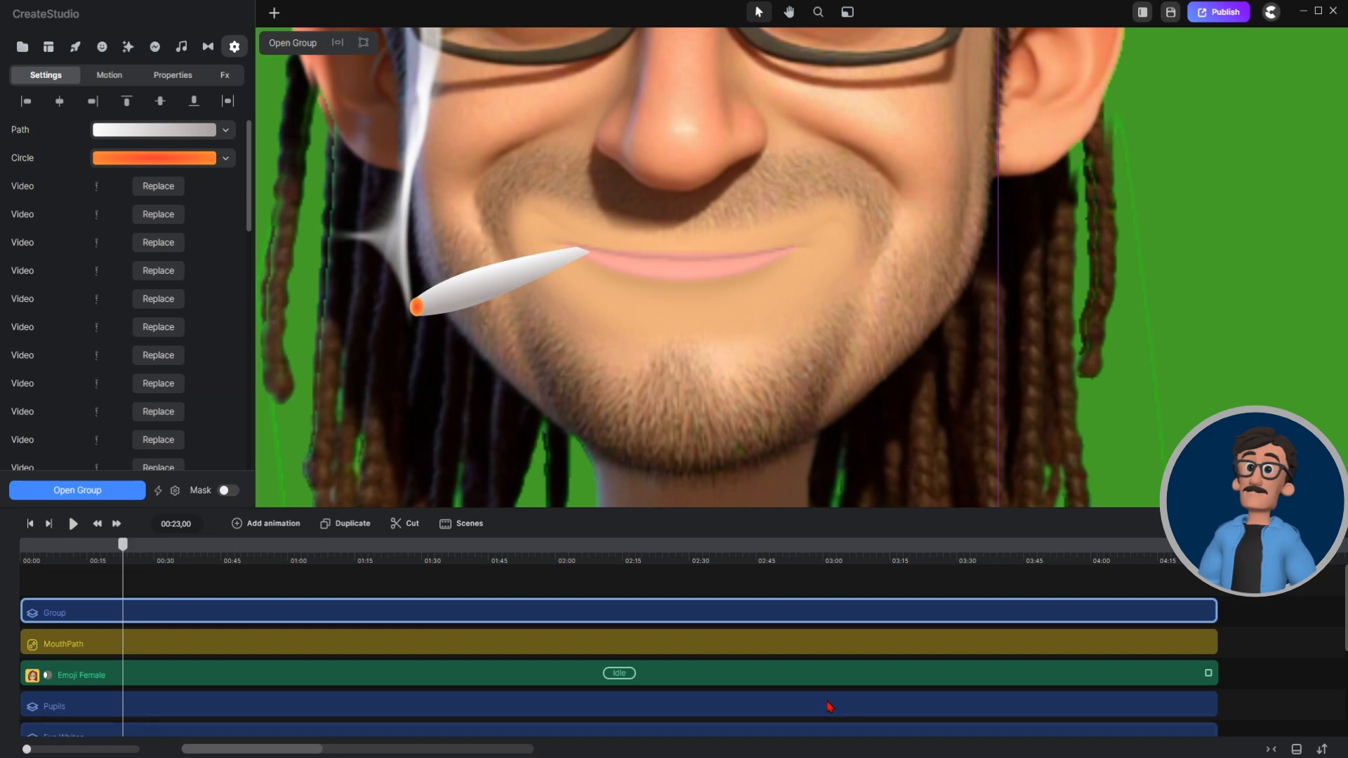
scroll(584, 312, "down", 8)
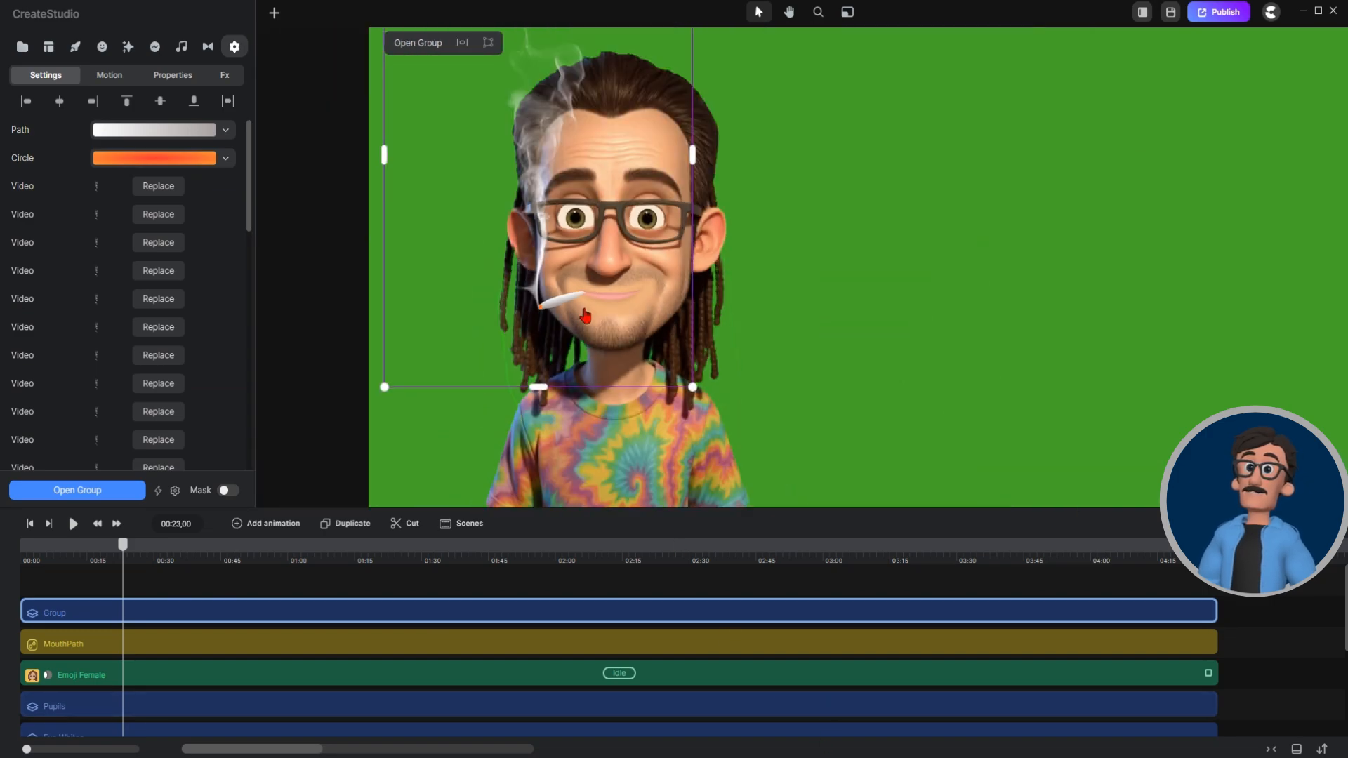
left_click(878, 342)
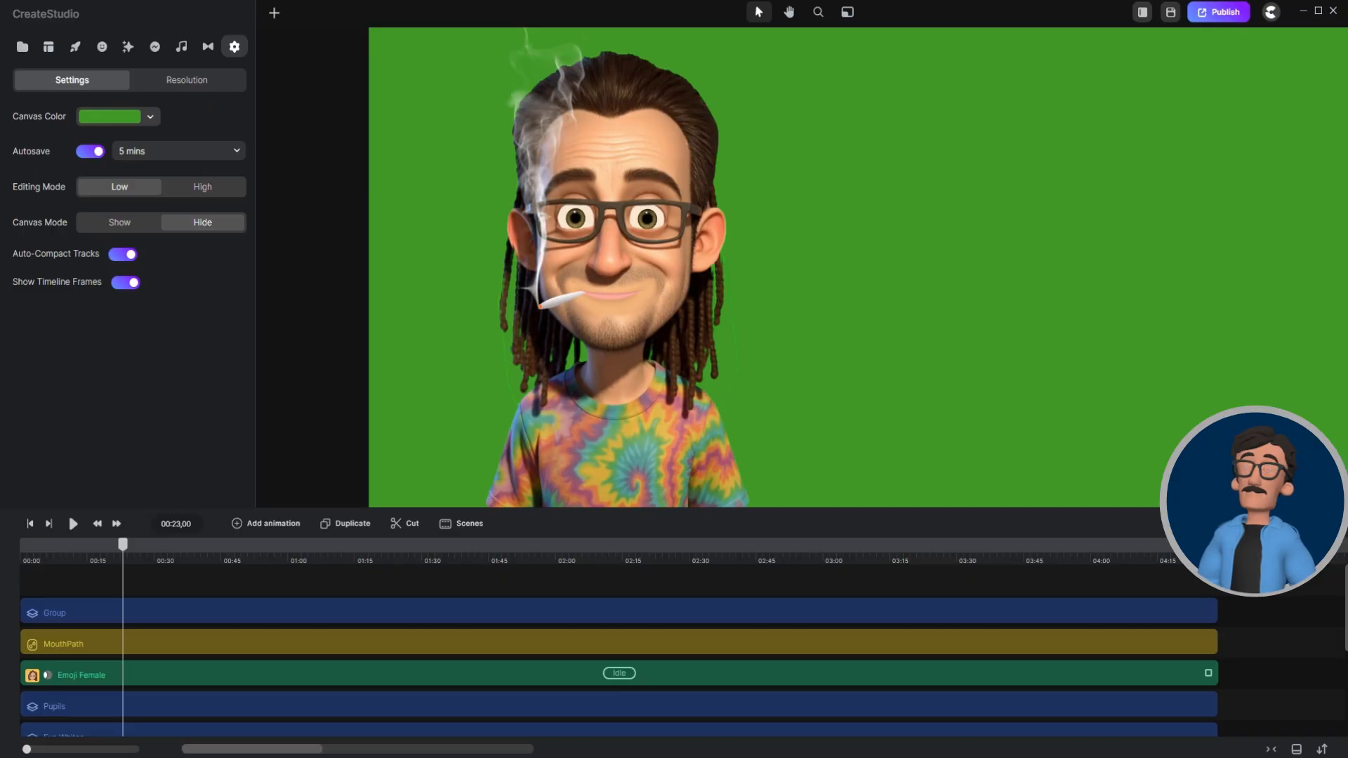
Adjust the strength of the Feather effect on the MouthPath layer.
left_click(267, 650)
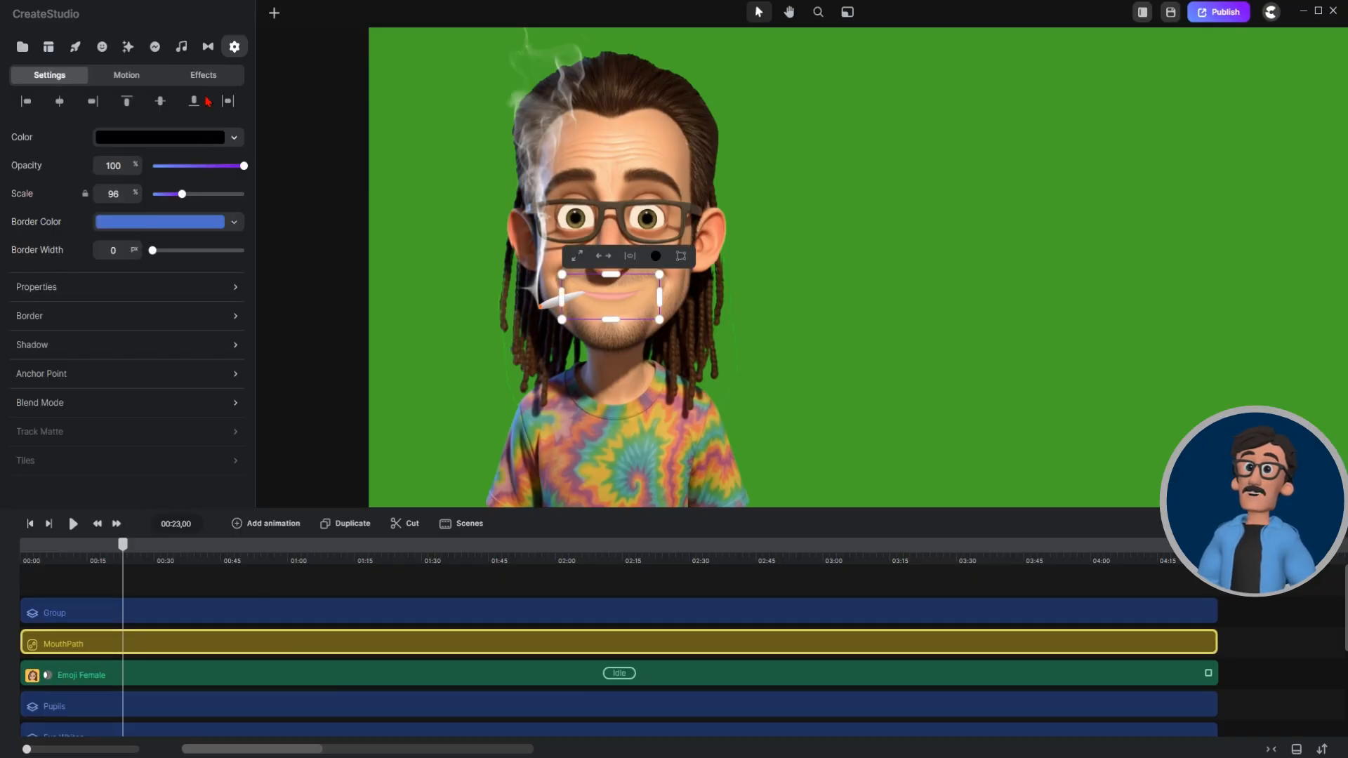
left_click(207, 79)
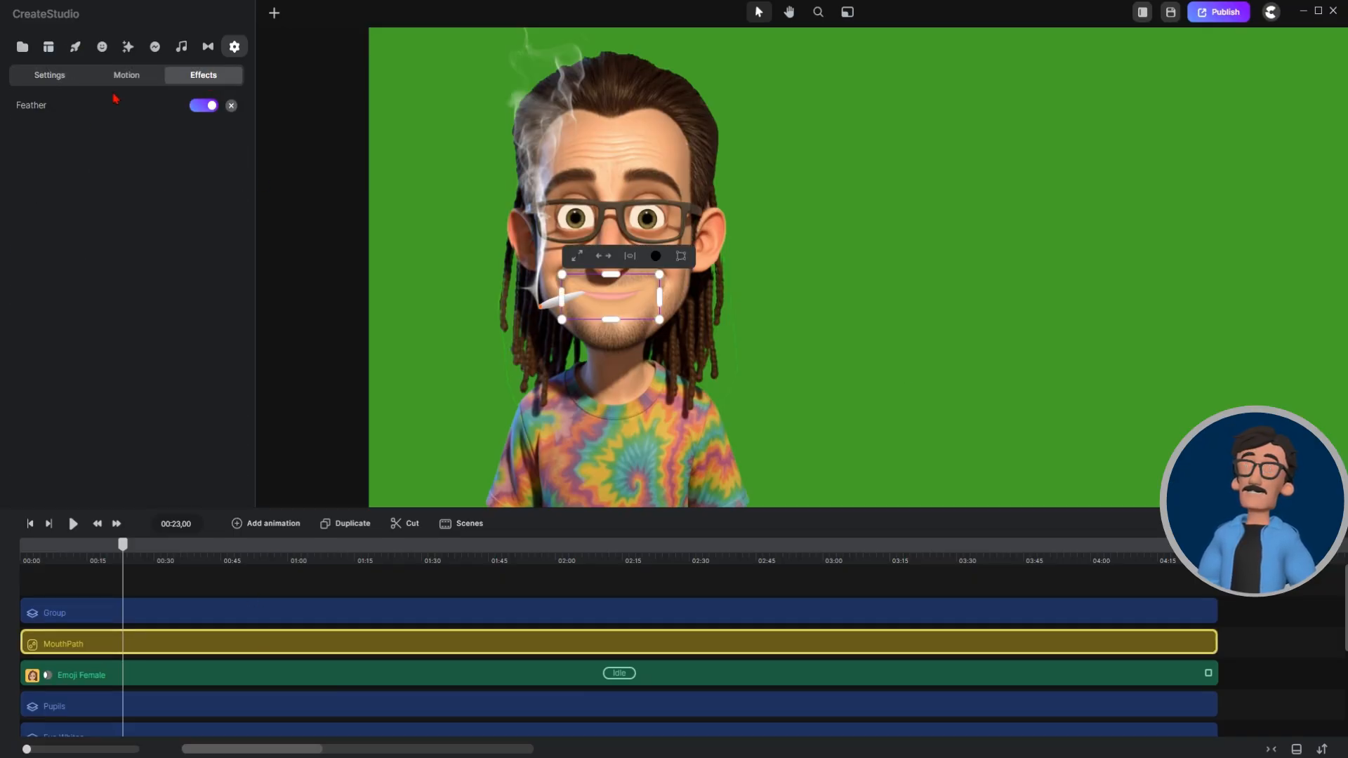
left_click(99, 109)
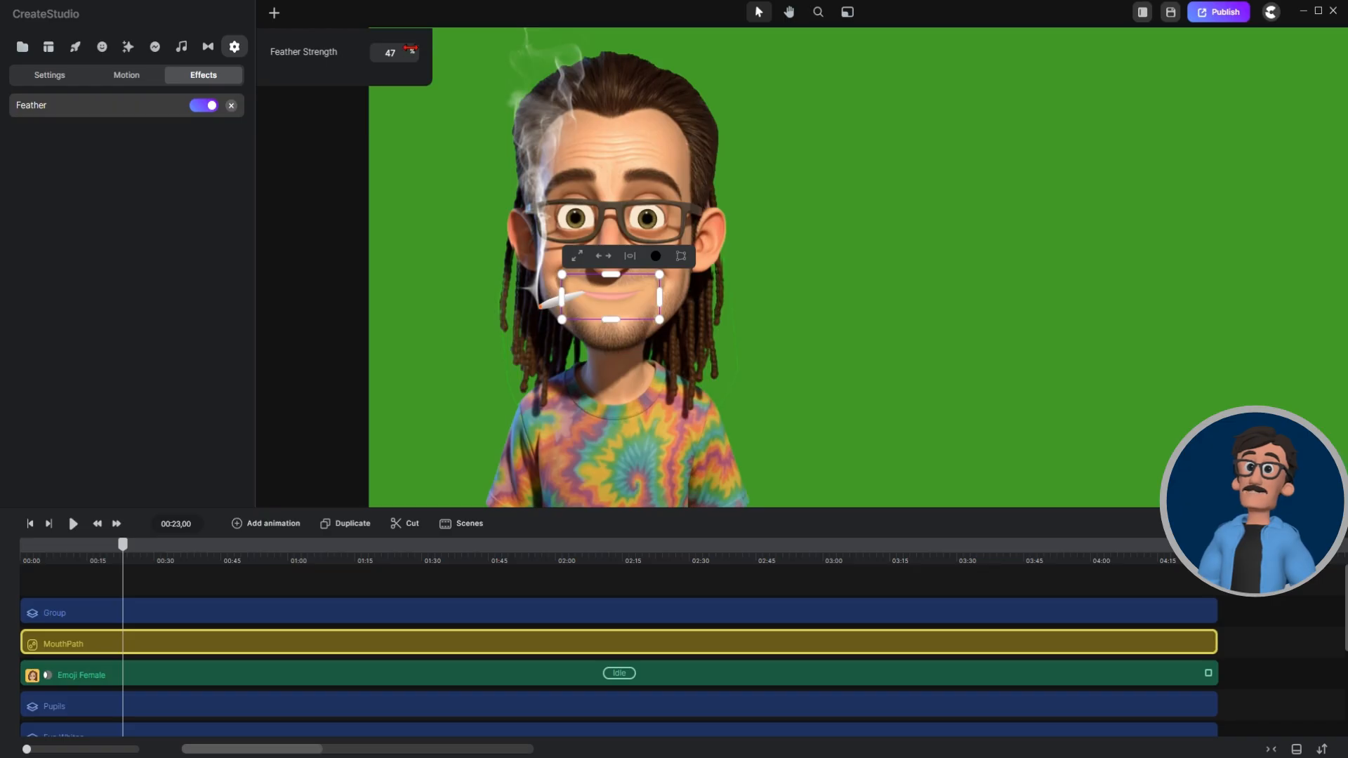
mouse_move(415, 48)
left_mouse_down()
mouse_move(440, 59)
mouse_move(417, 53)
left_mouse_up()
left_click(890, 219)
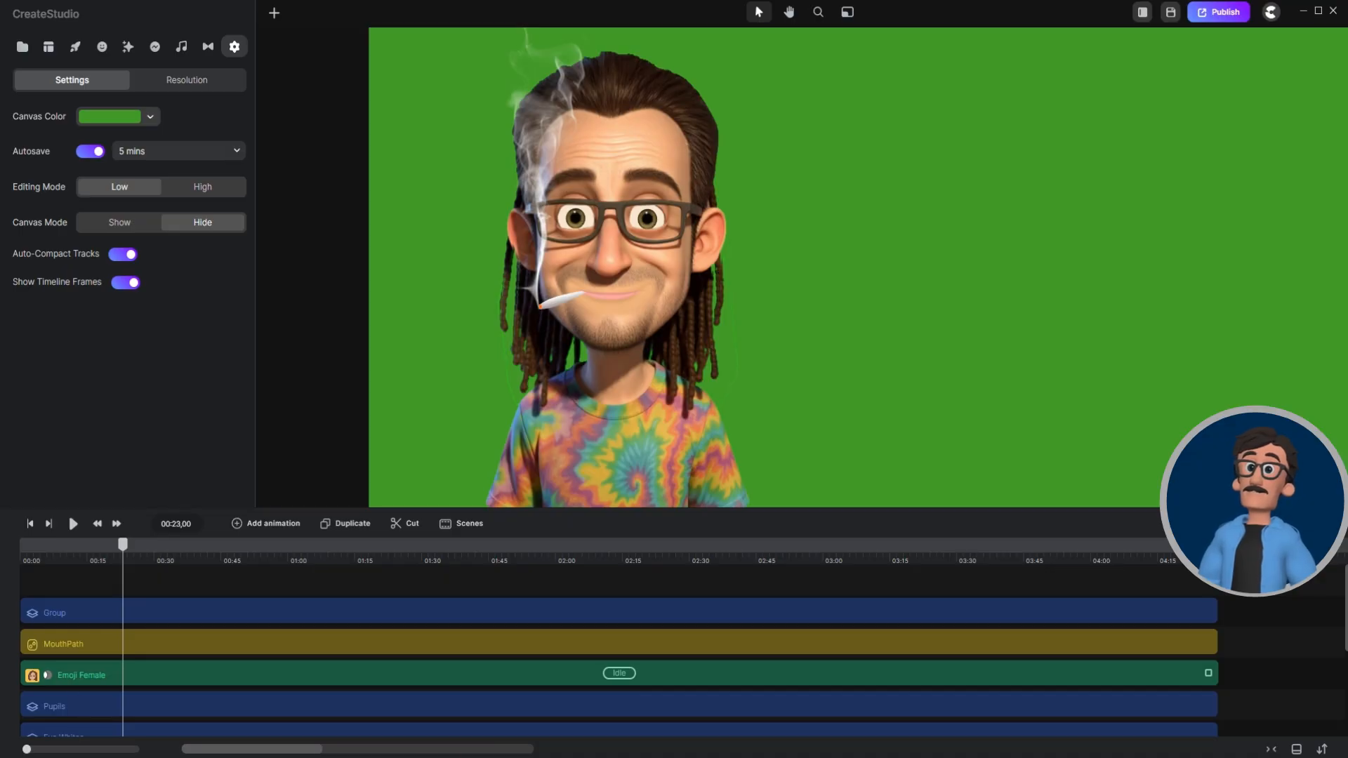
Add the audio file from the project media to a new track above Group, starting at 00:11,21.
left_click(22, 47)
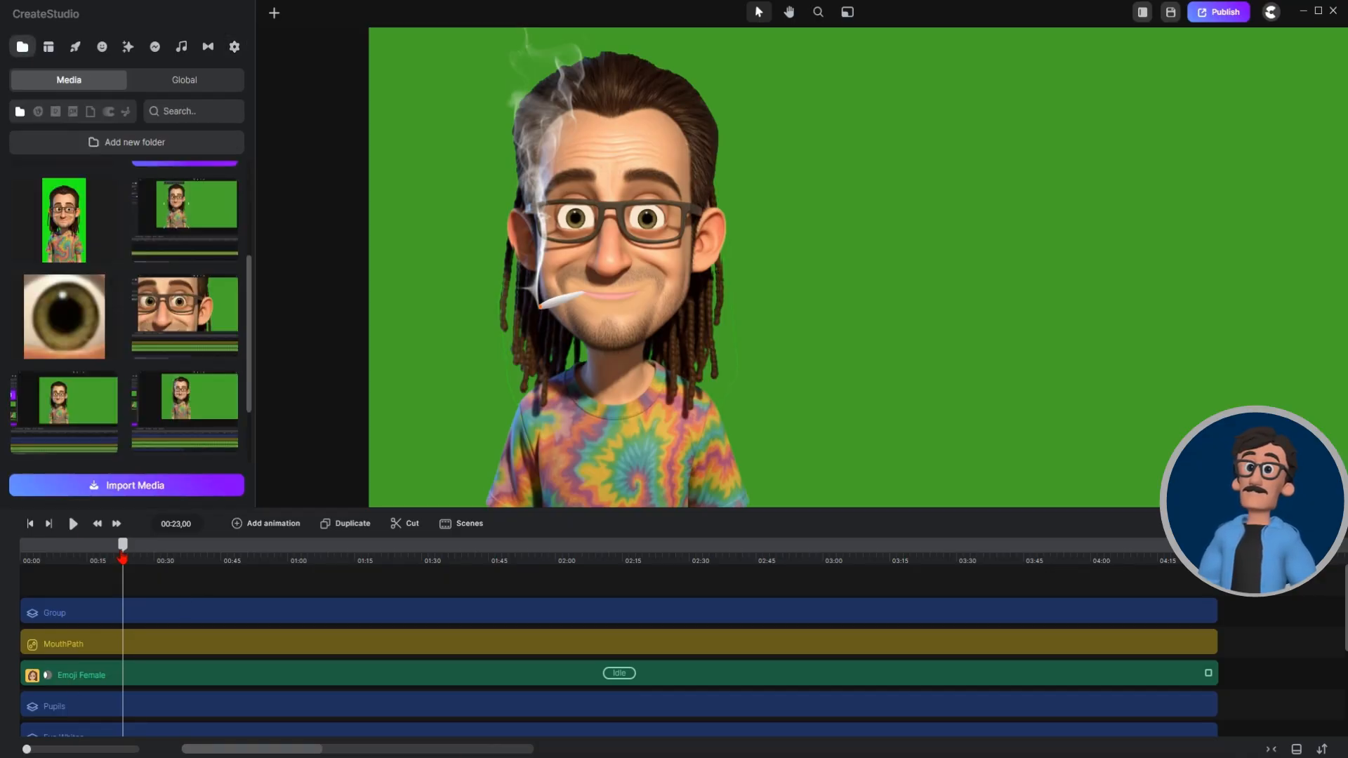
left_click_drag(124, 554, 73, 561)
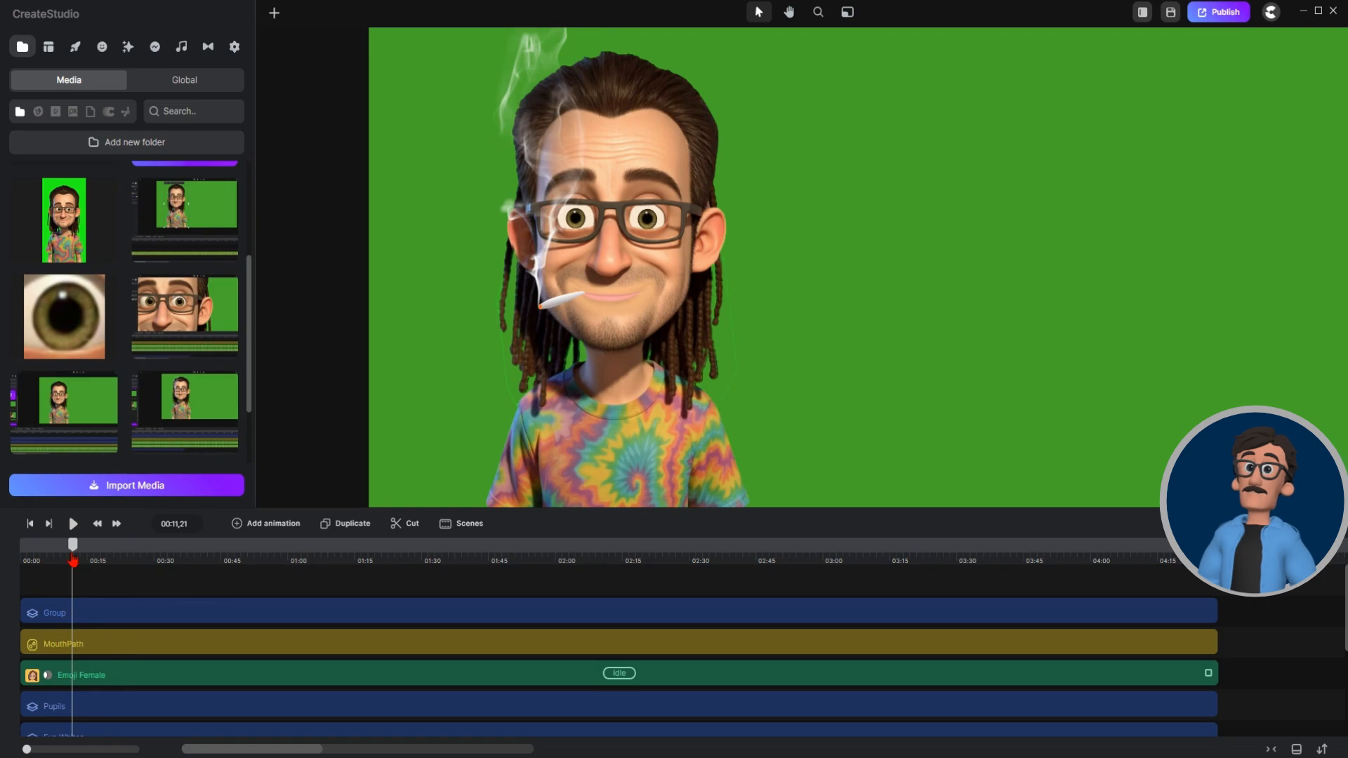
scroll(171, 418, "down", 2)
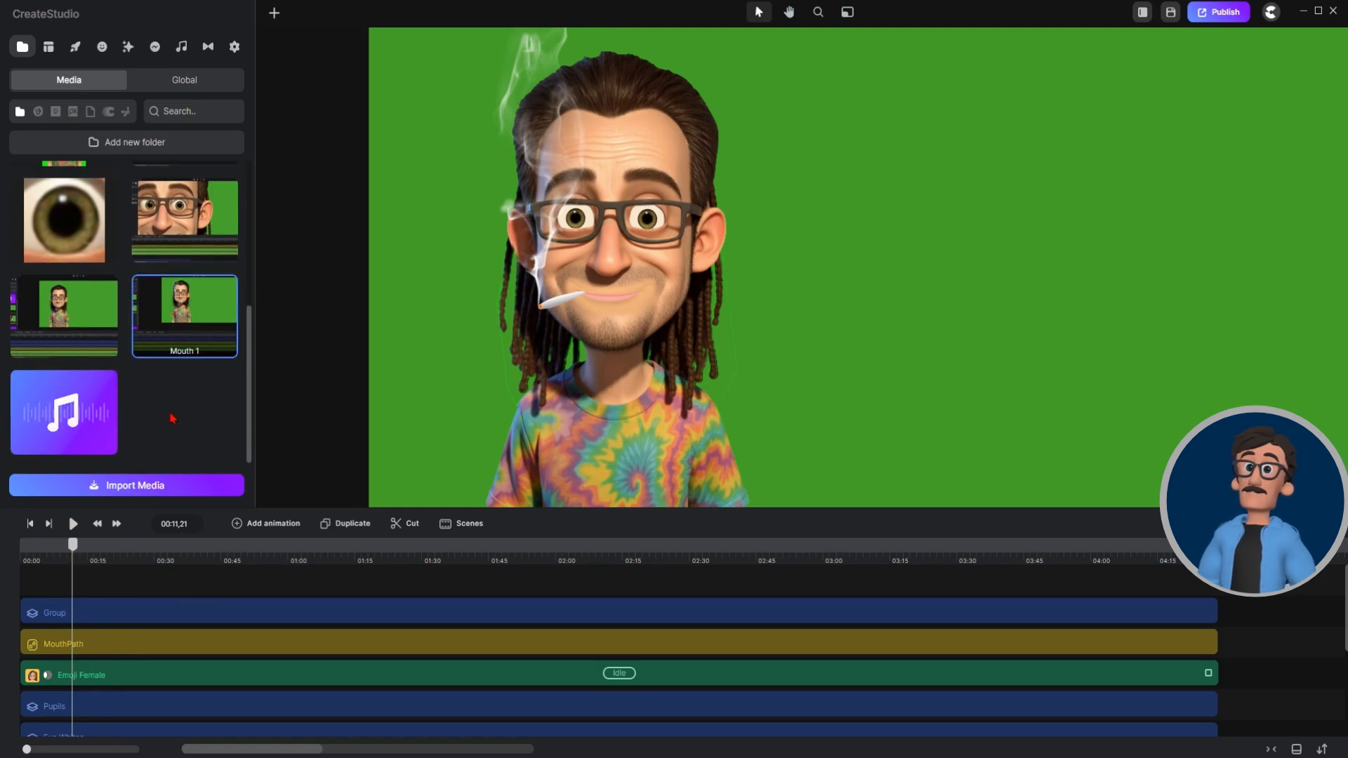
left_click_drag(75, 426, 109, 585)
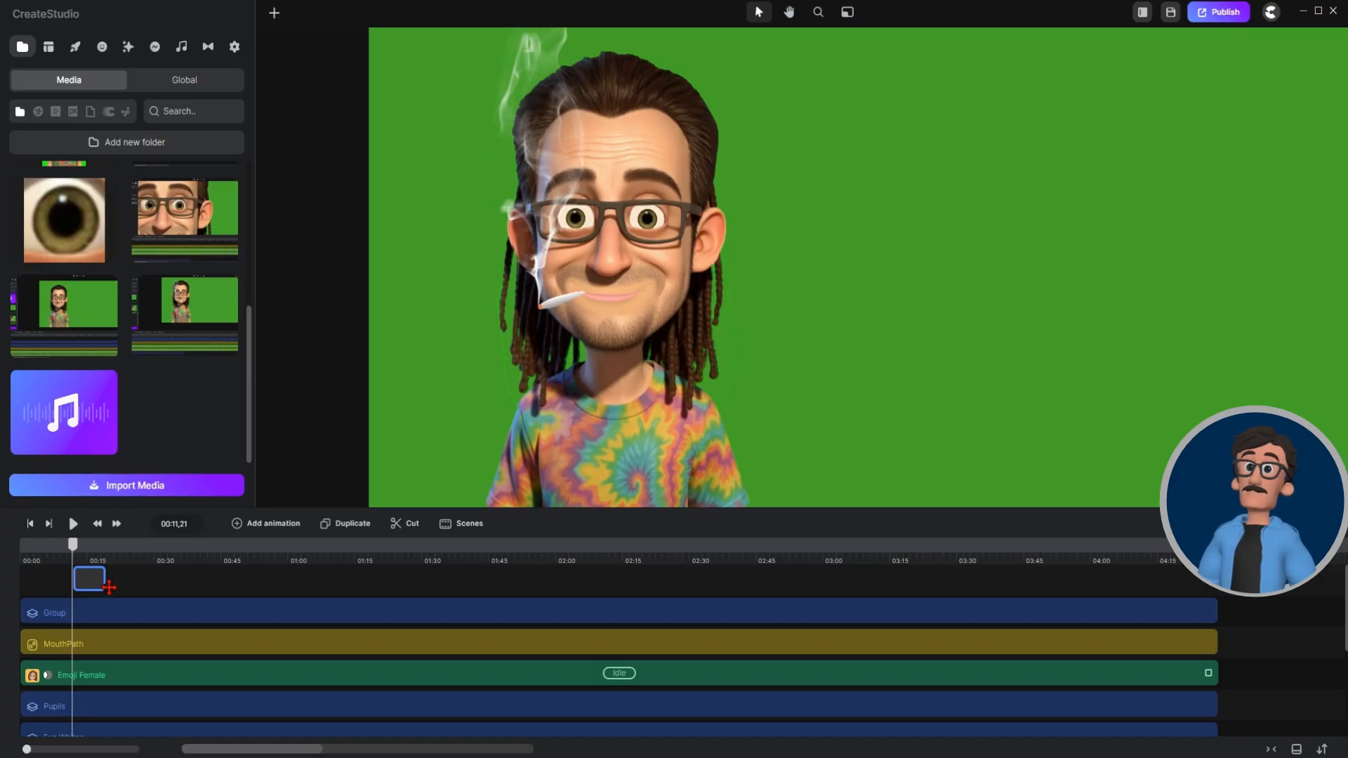
left_click_drag(107, 594, 106, 593)
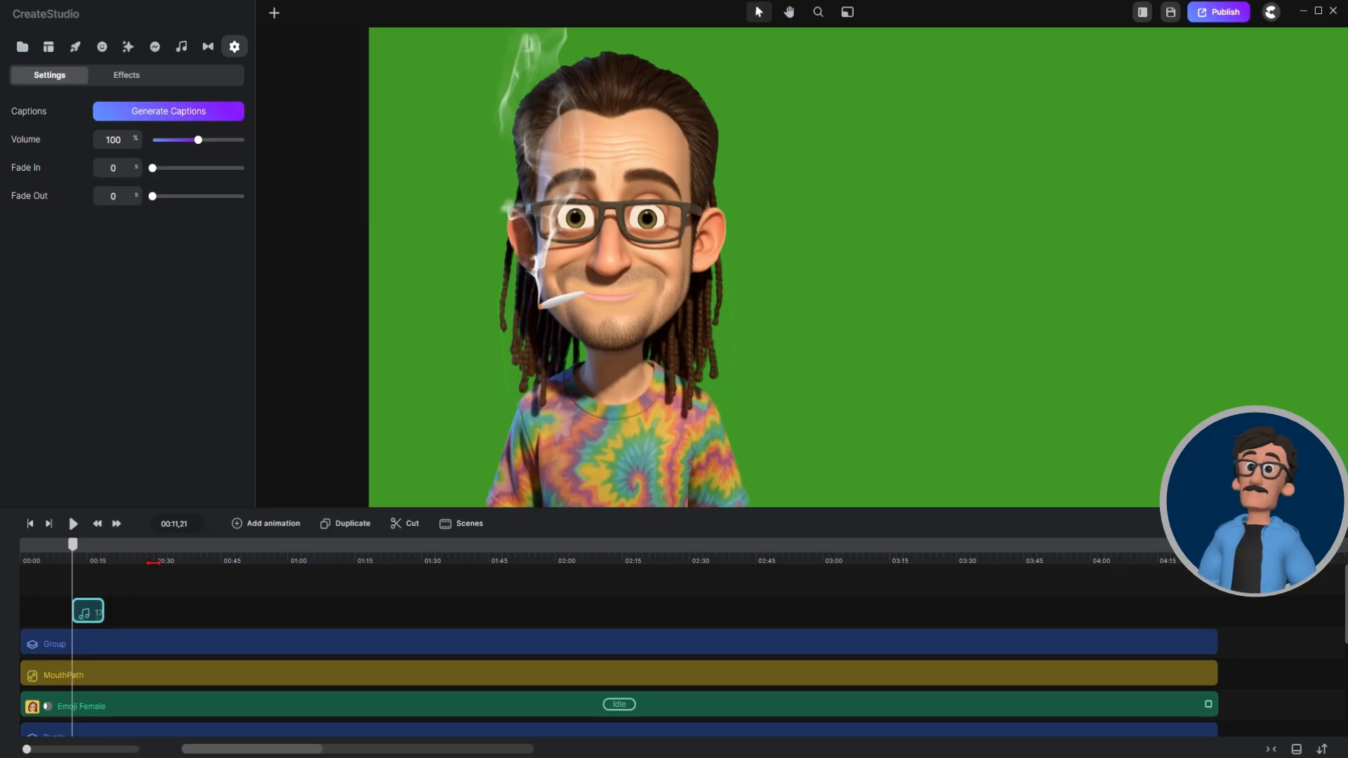
Lip-sync the audio clip with the Emoji Female layer.
scroll(152, 563, "up", 5)
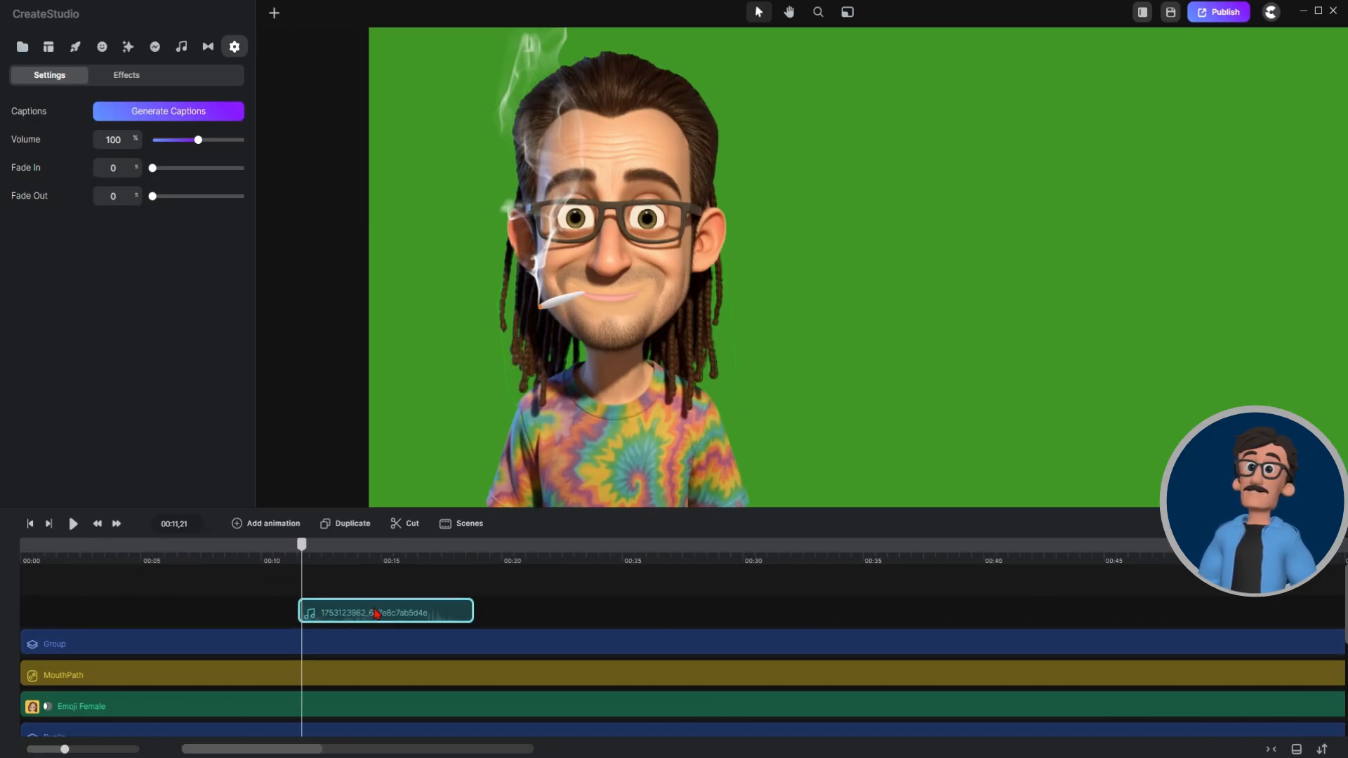
right_click(377, 613)
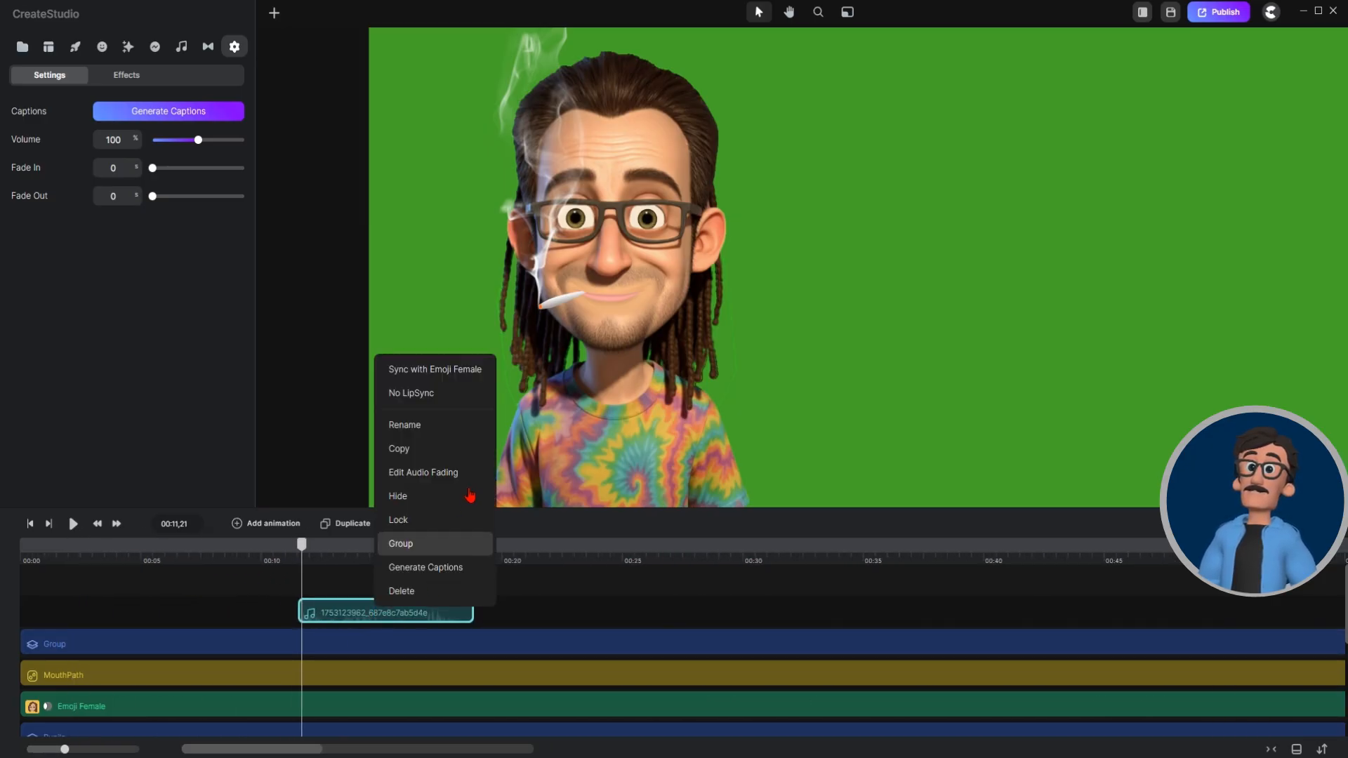
left_click(448, 370)
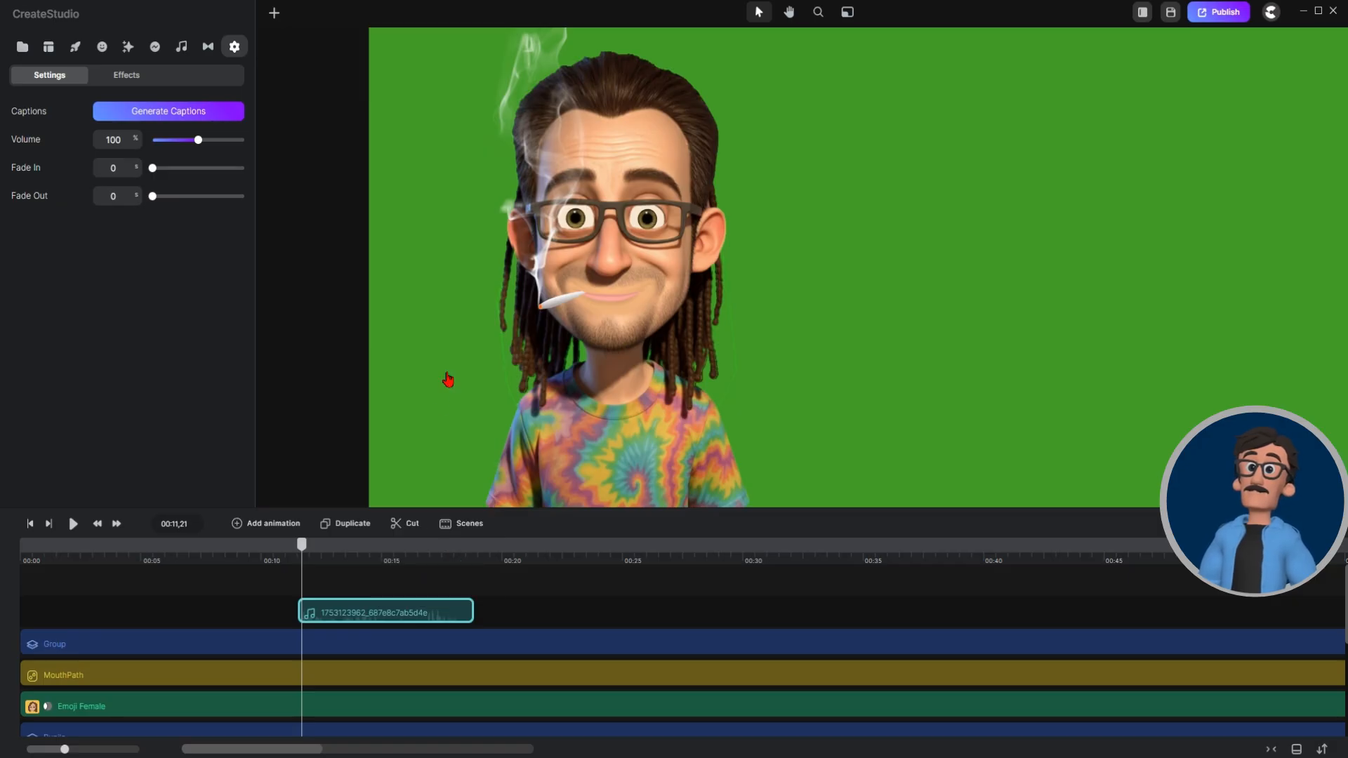
Move the audio clip to start at about 4 seconds and play the timeline from the beginning to preview the lip sync.
left_click_drag(294, 571, 22, 566)
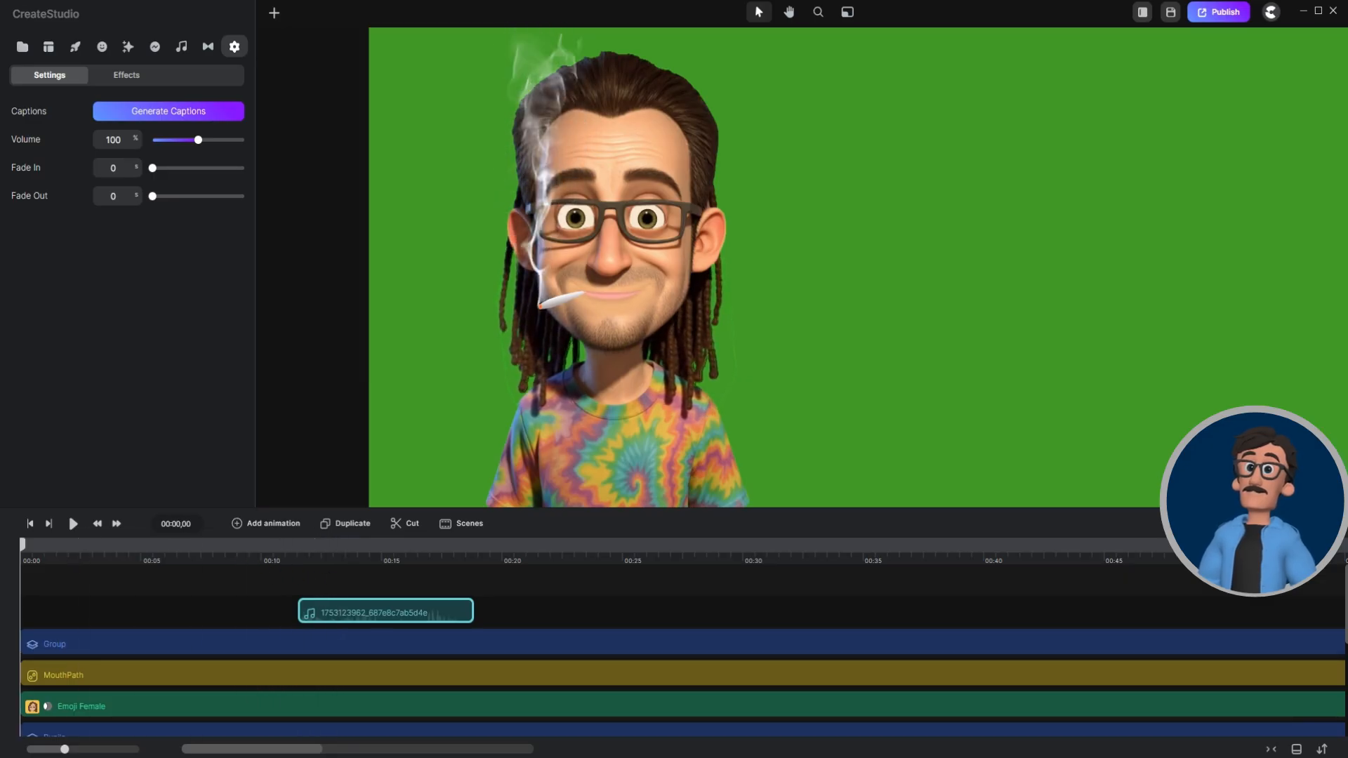
left_click_drag(398, 613, 214, 616)
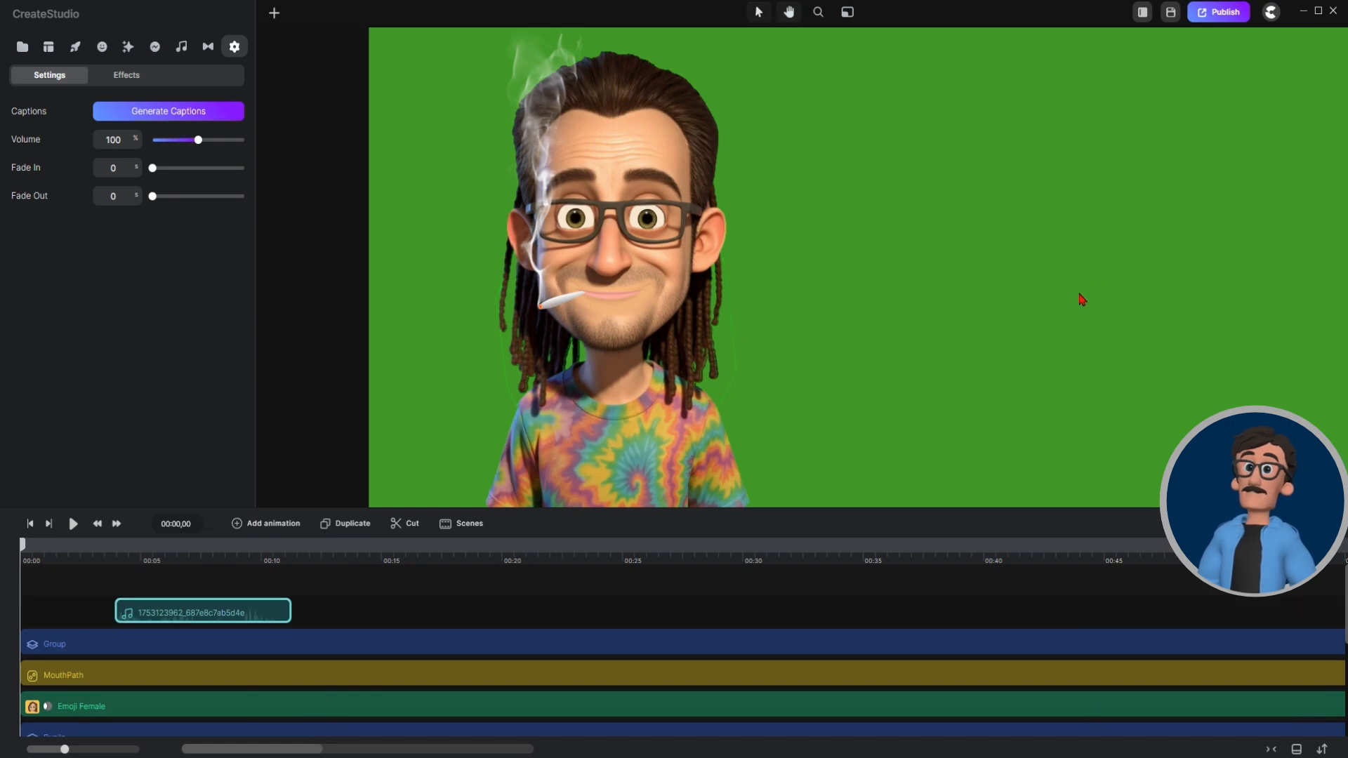
key("space")
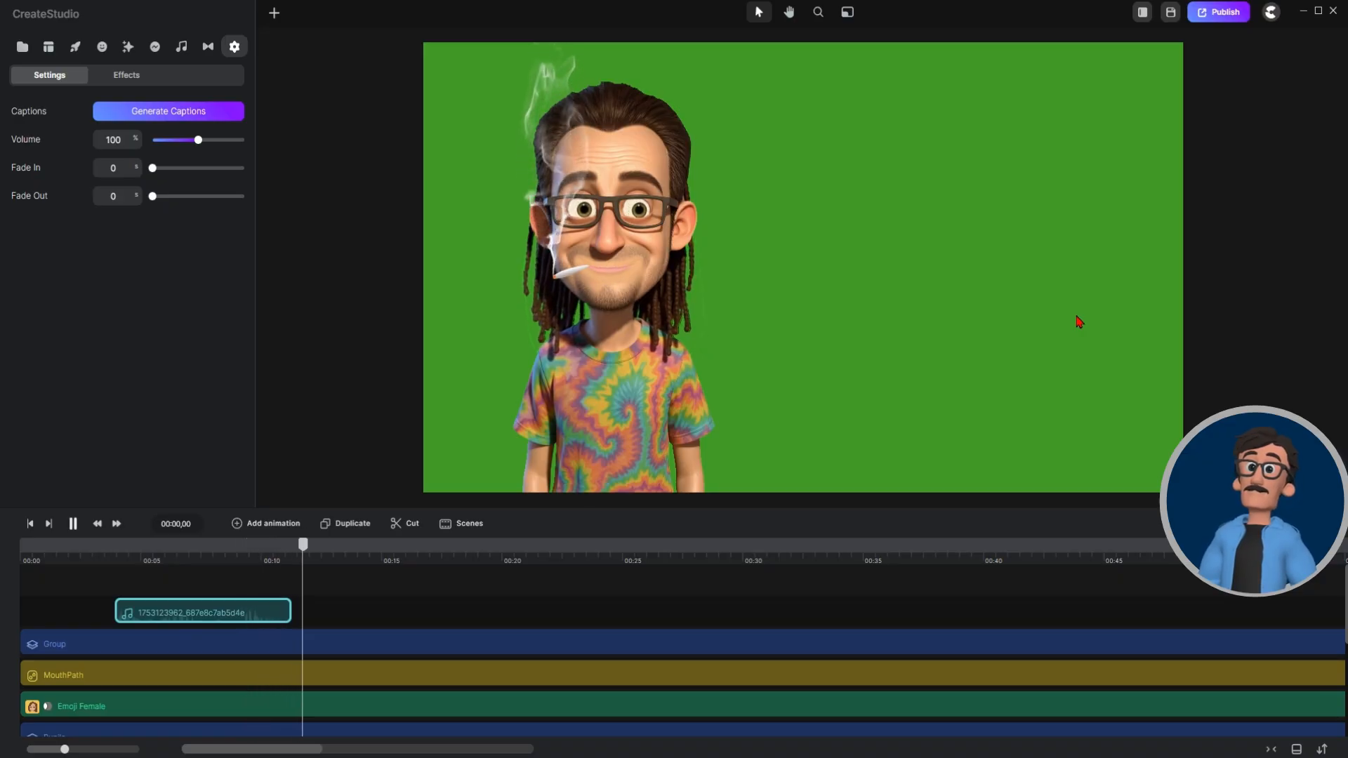
key("space")
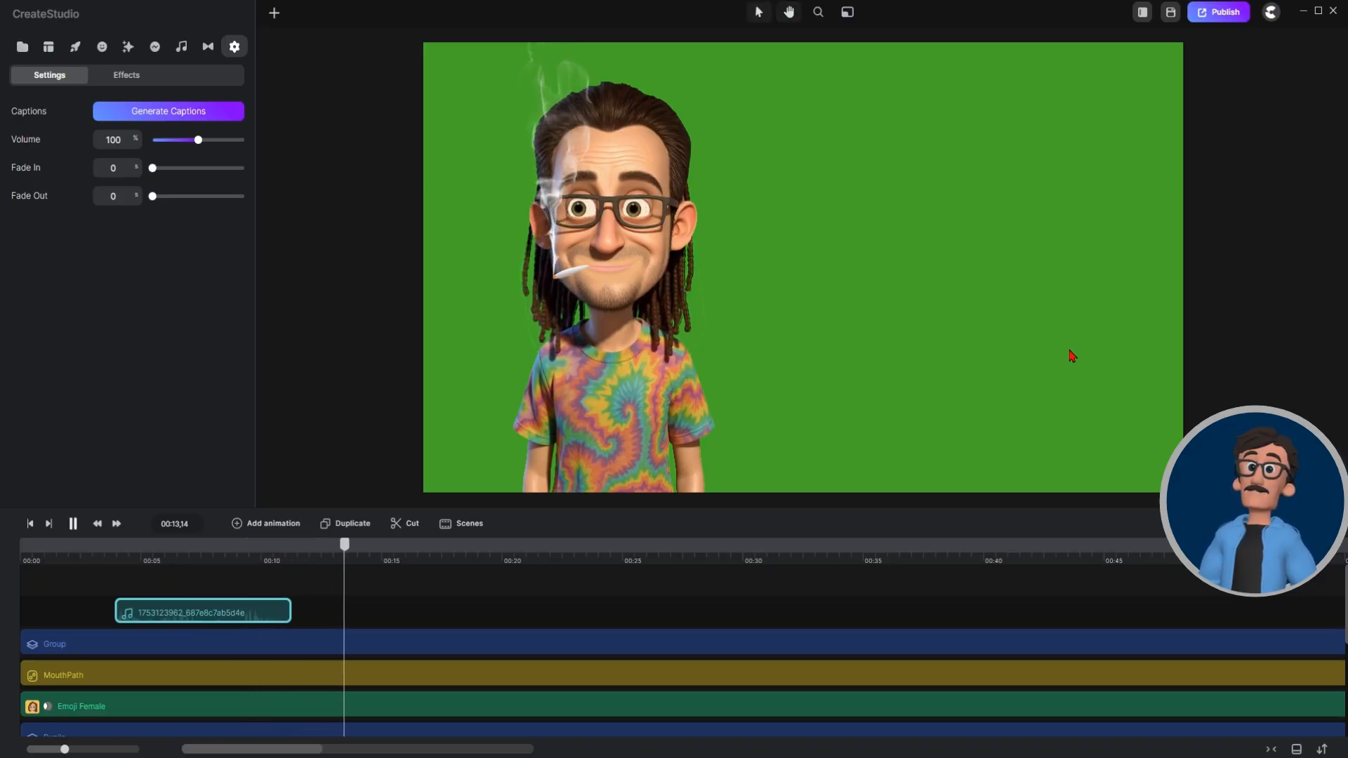
Group all the visible character layers together with the audio clip, leaving out the dimmed Group layer beneath them.
scroll(697, 564, "down", 8)
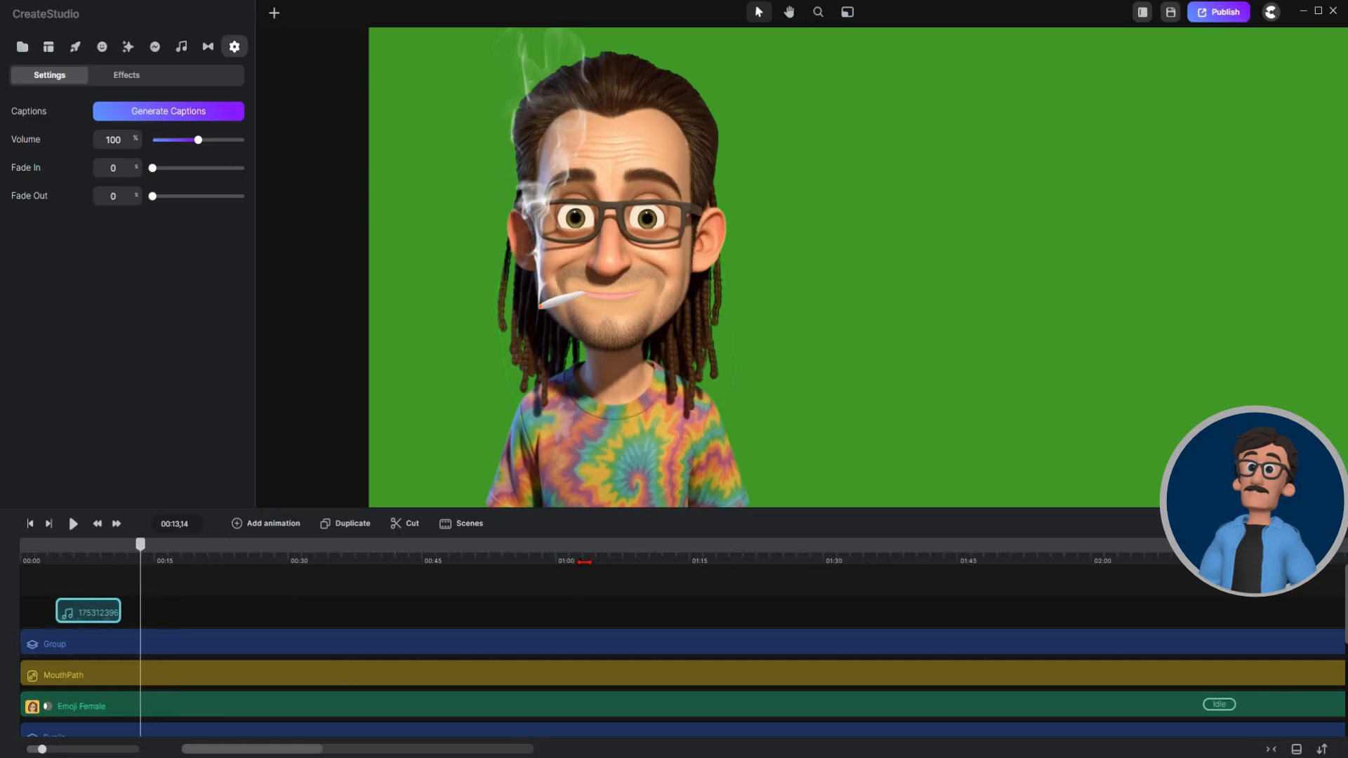
scroll(496, 555, "down", 1)
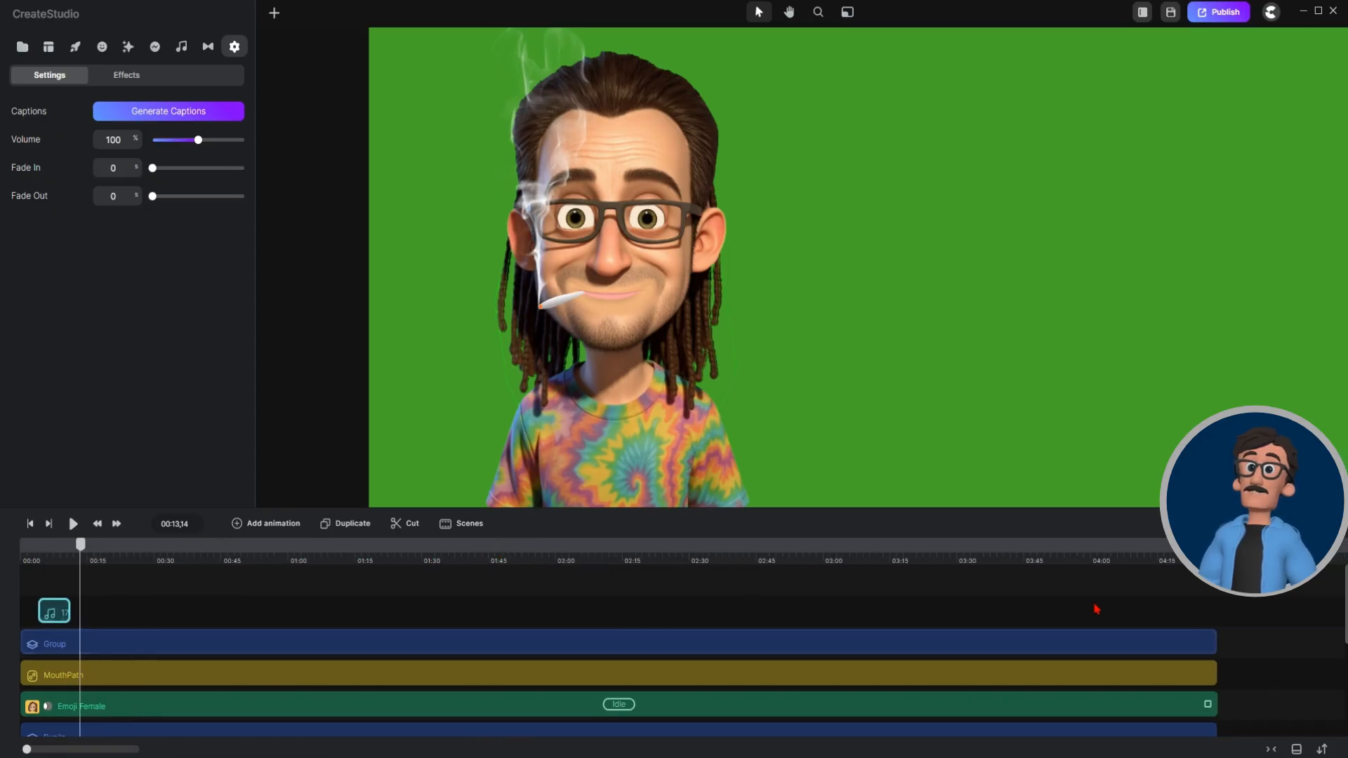
scroll(1097, 608, "down", 4)
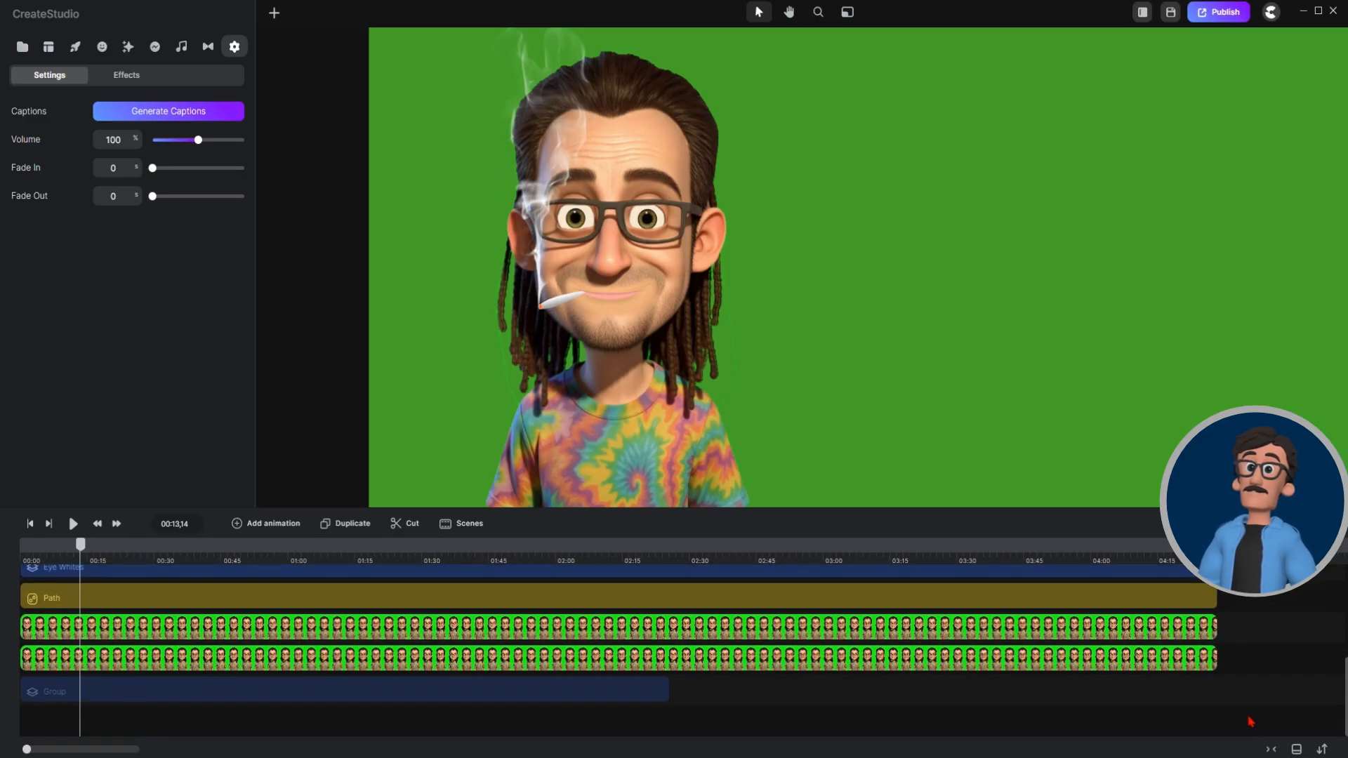
scroll(1208, 730, "up", 5)
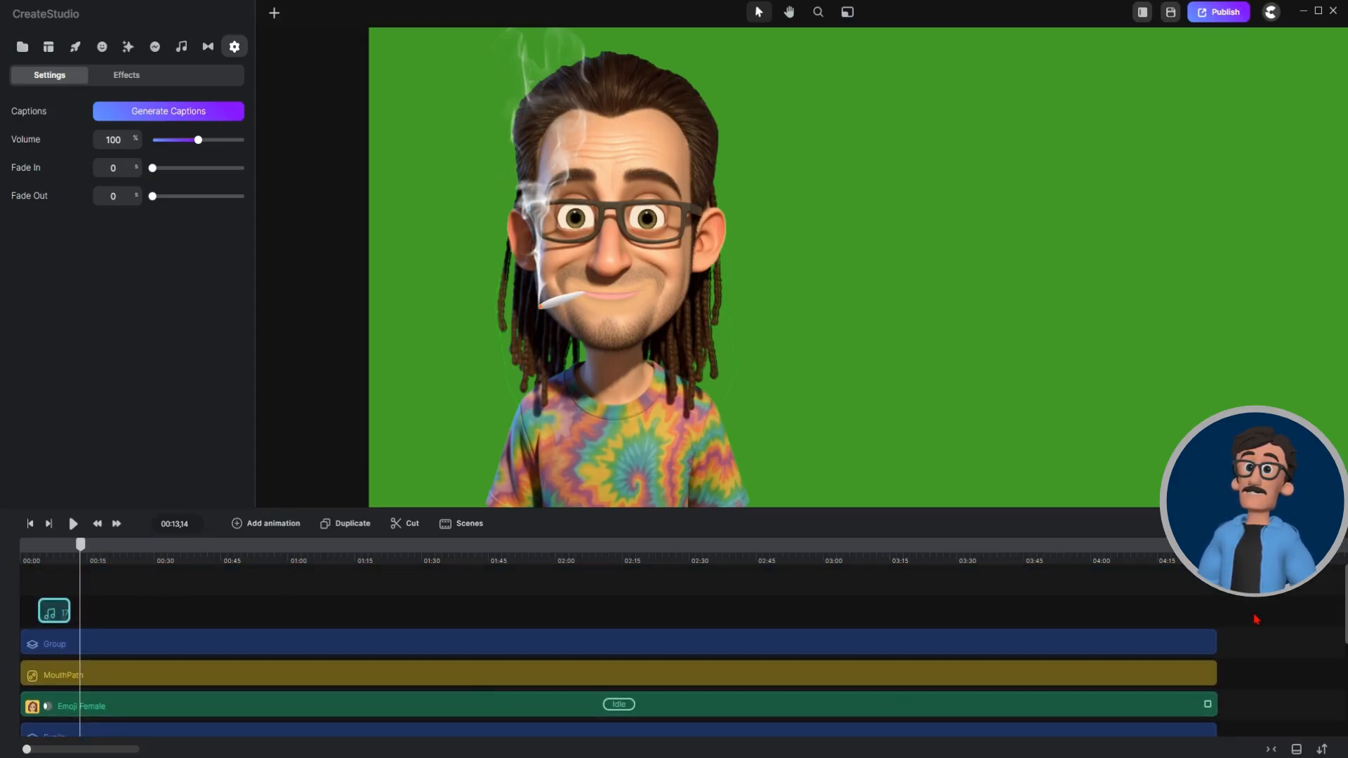
scroll(1256, 619, "down", 4)
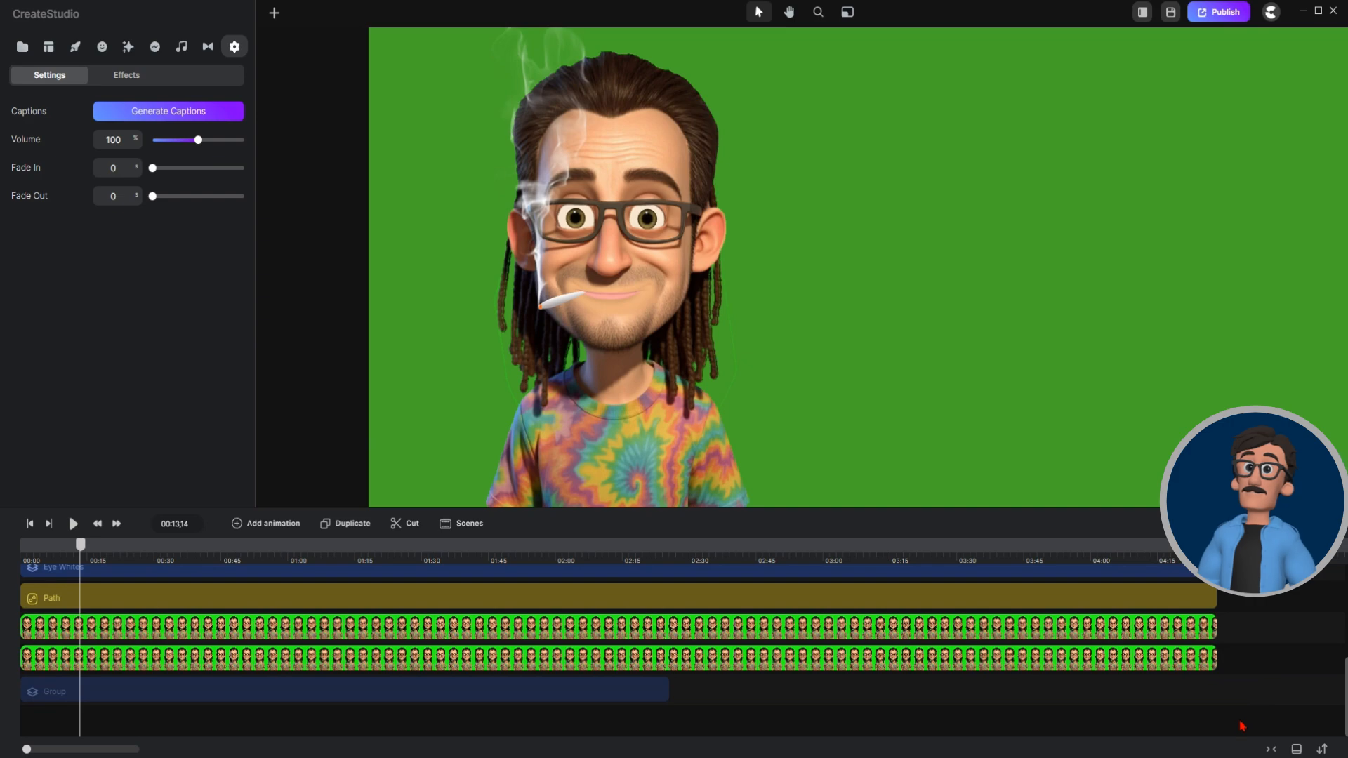
left_click_drag(1251, 708, 1081, 152)
scroll(1204, 653, "up", 3)
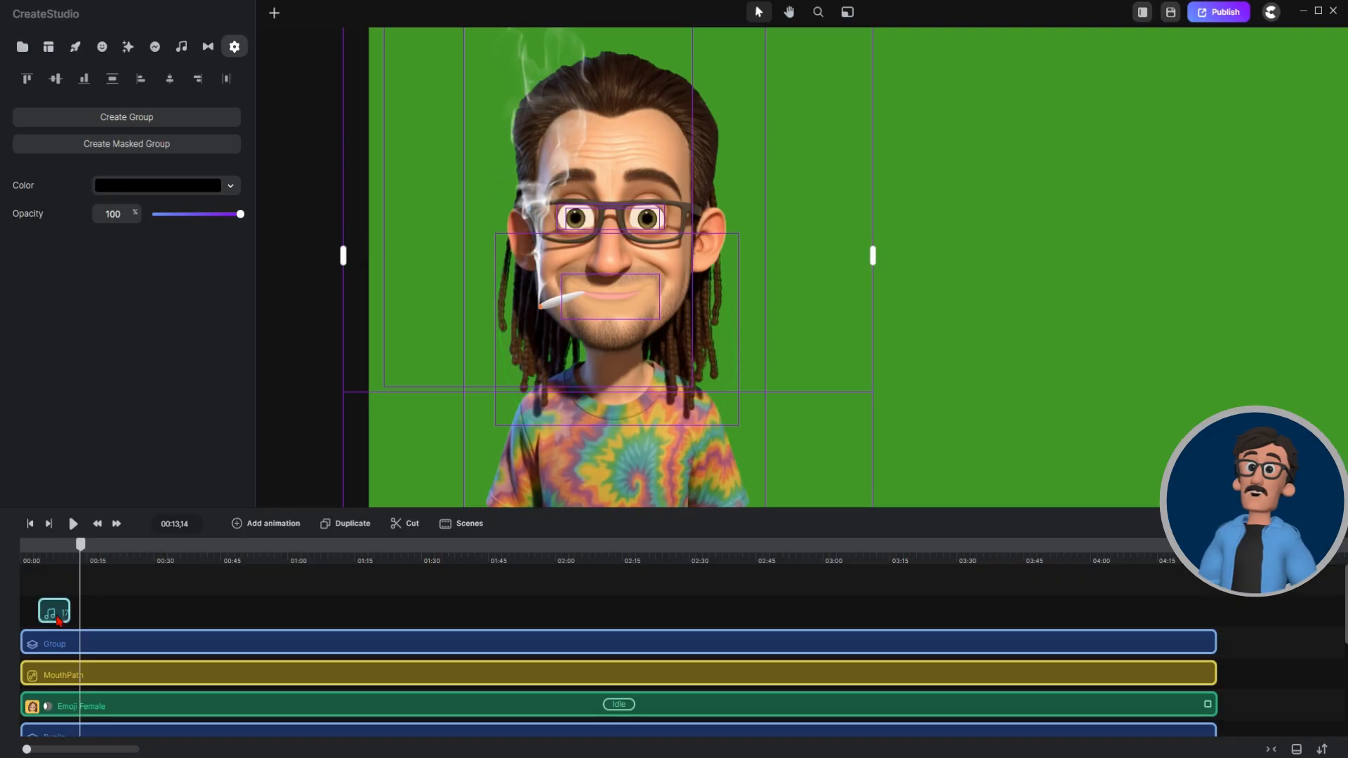
left_click(457, 654)
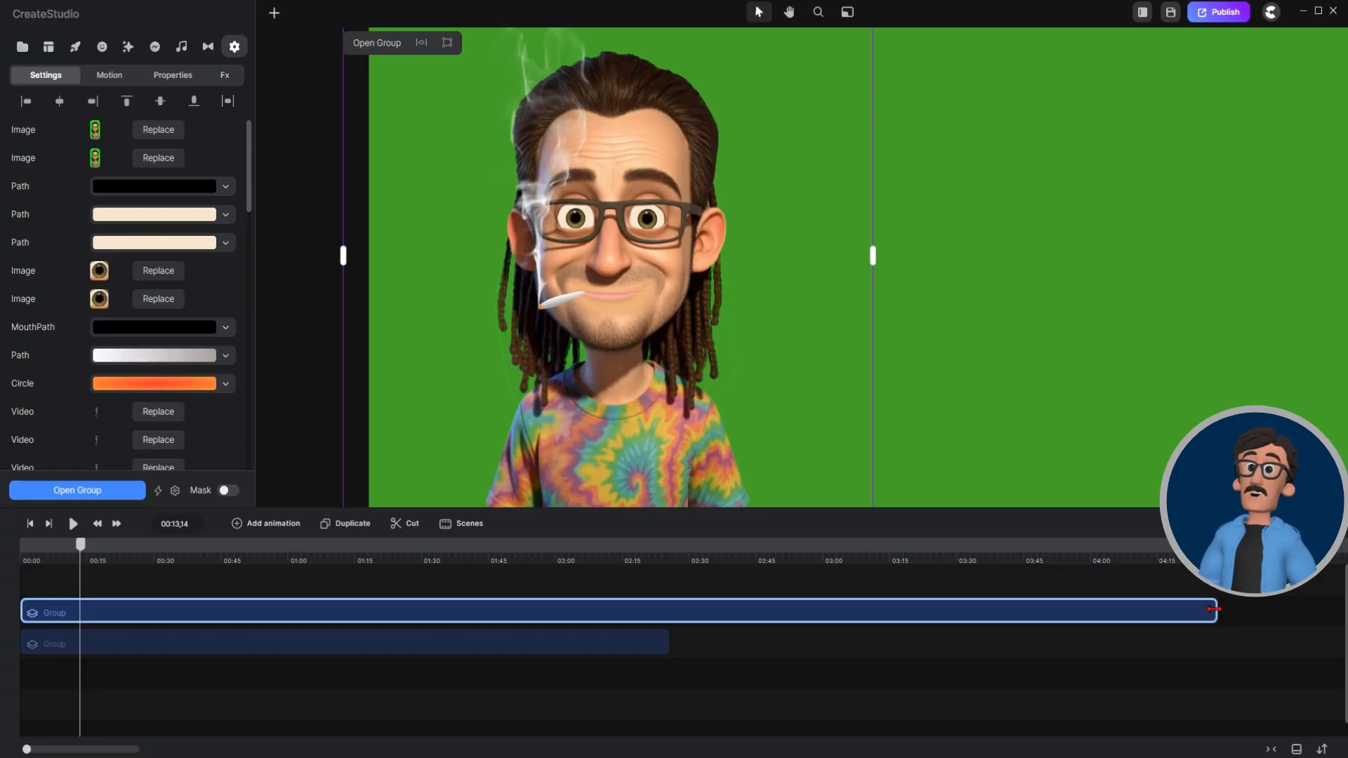
Trim the new character group to end at about 25 seconds and play it from the beginning to preview the lip sync.
left_click_drag(1218, 605, 148, 605)
left_click(232, 664)
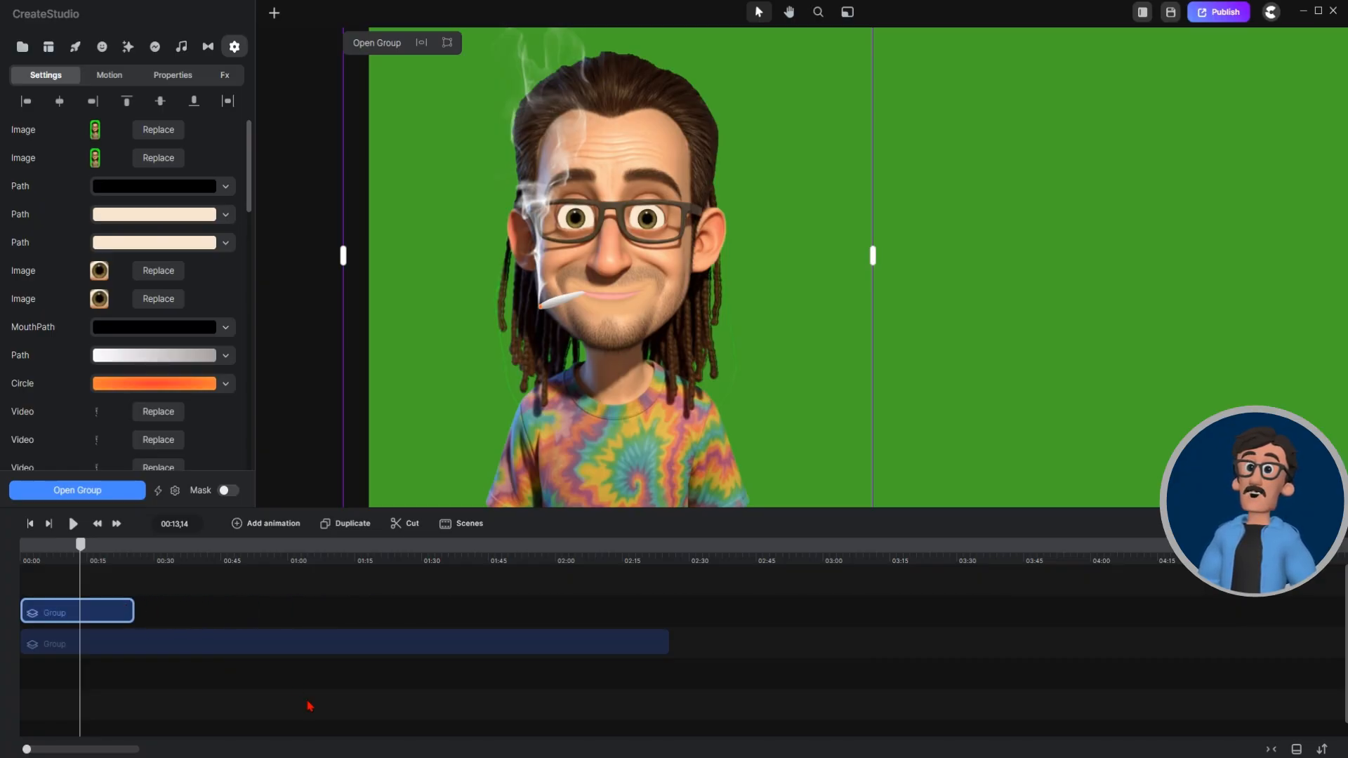
left_click_drag(79, 557, 21, 555)
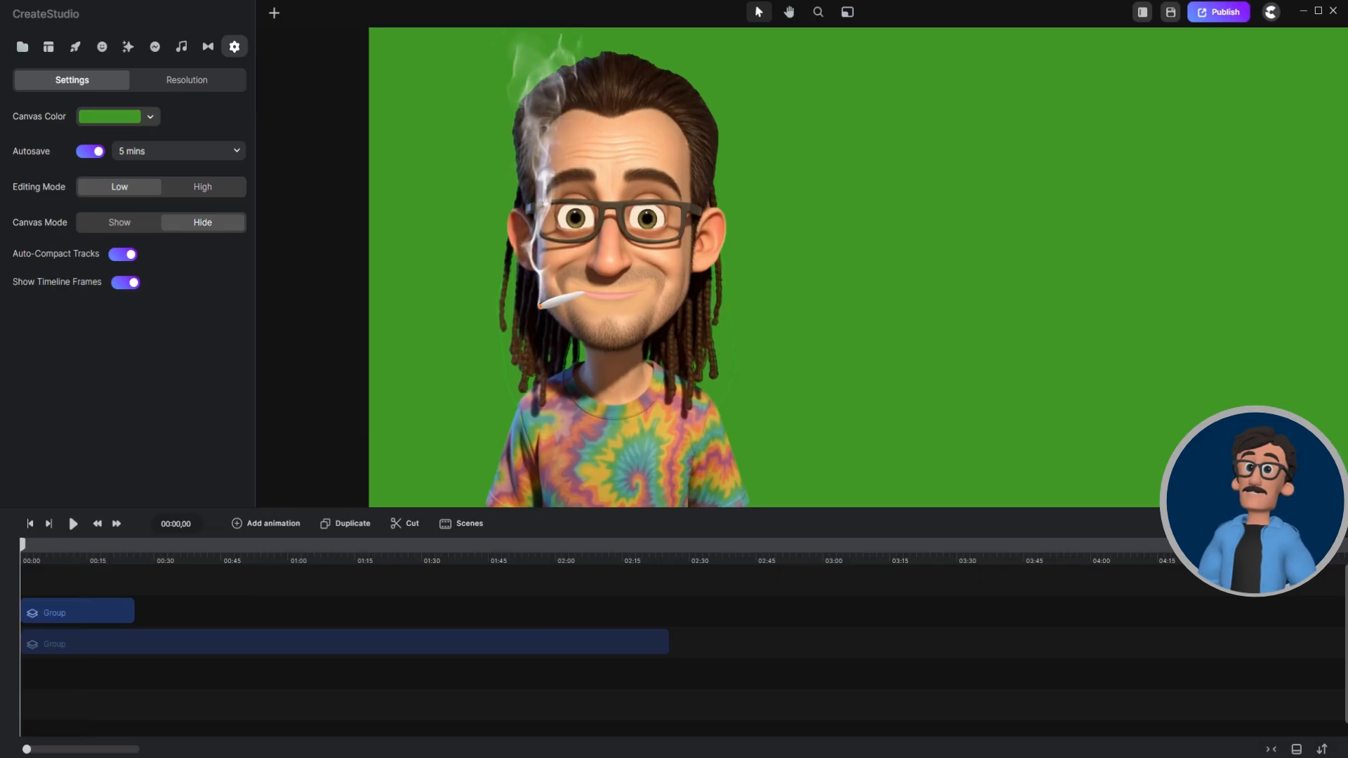
key("space")
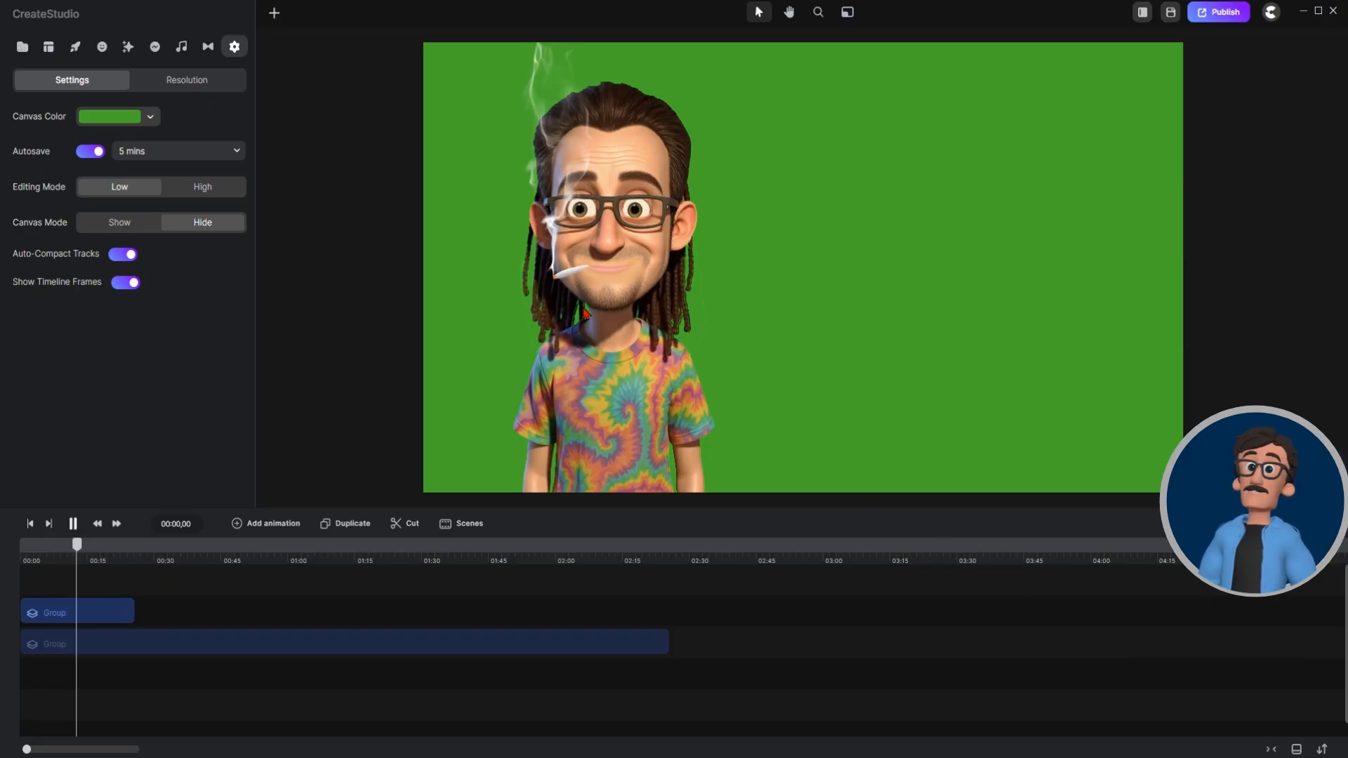
key("space")
scroll(600, 184, "up", 3)
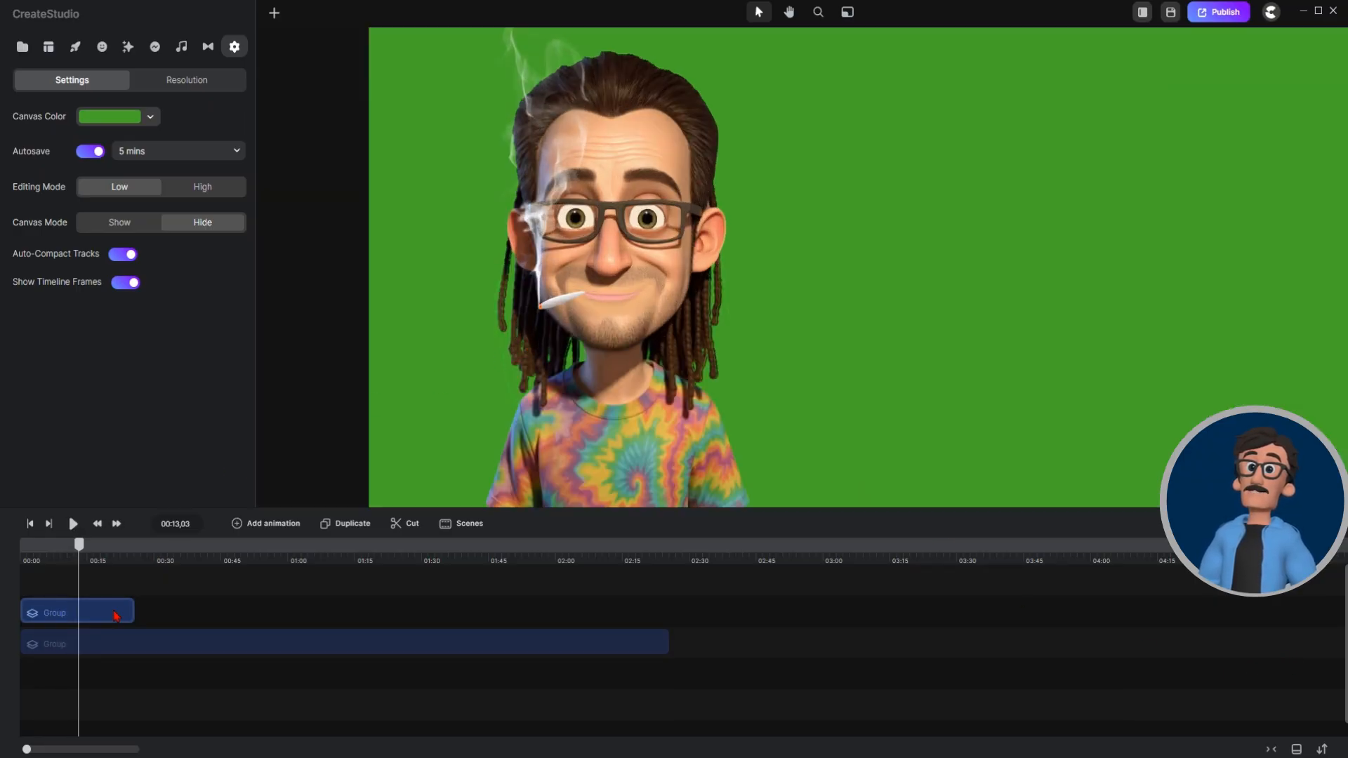